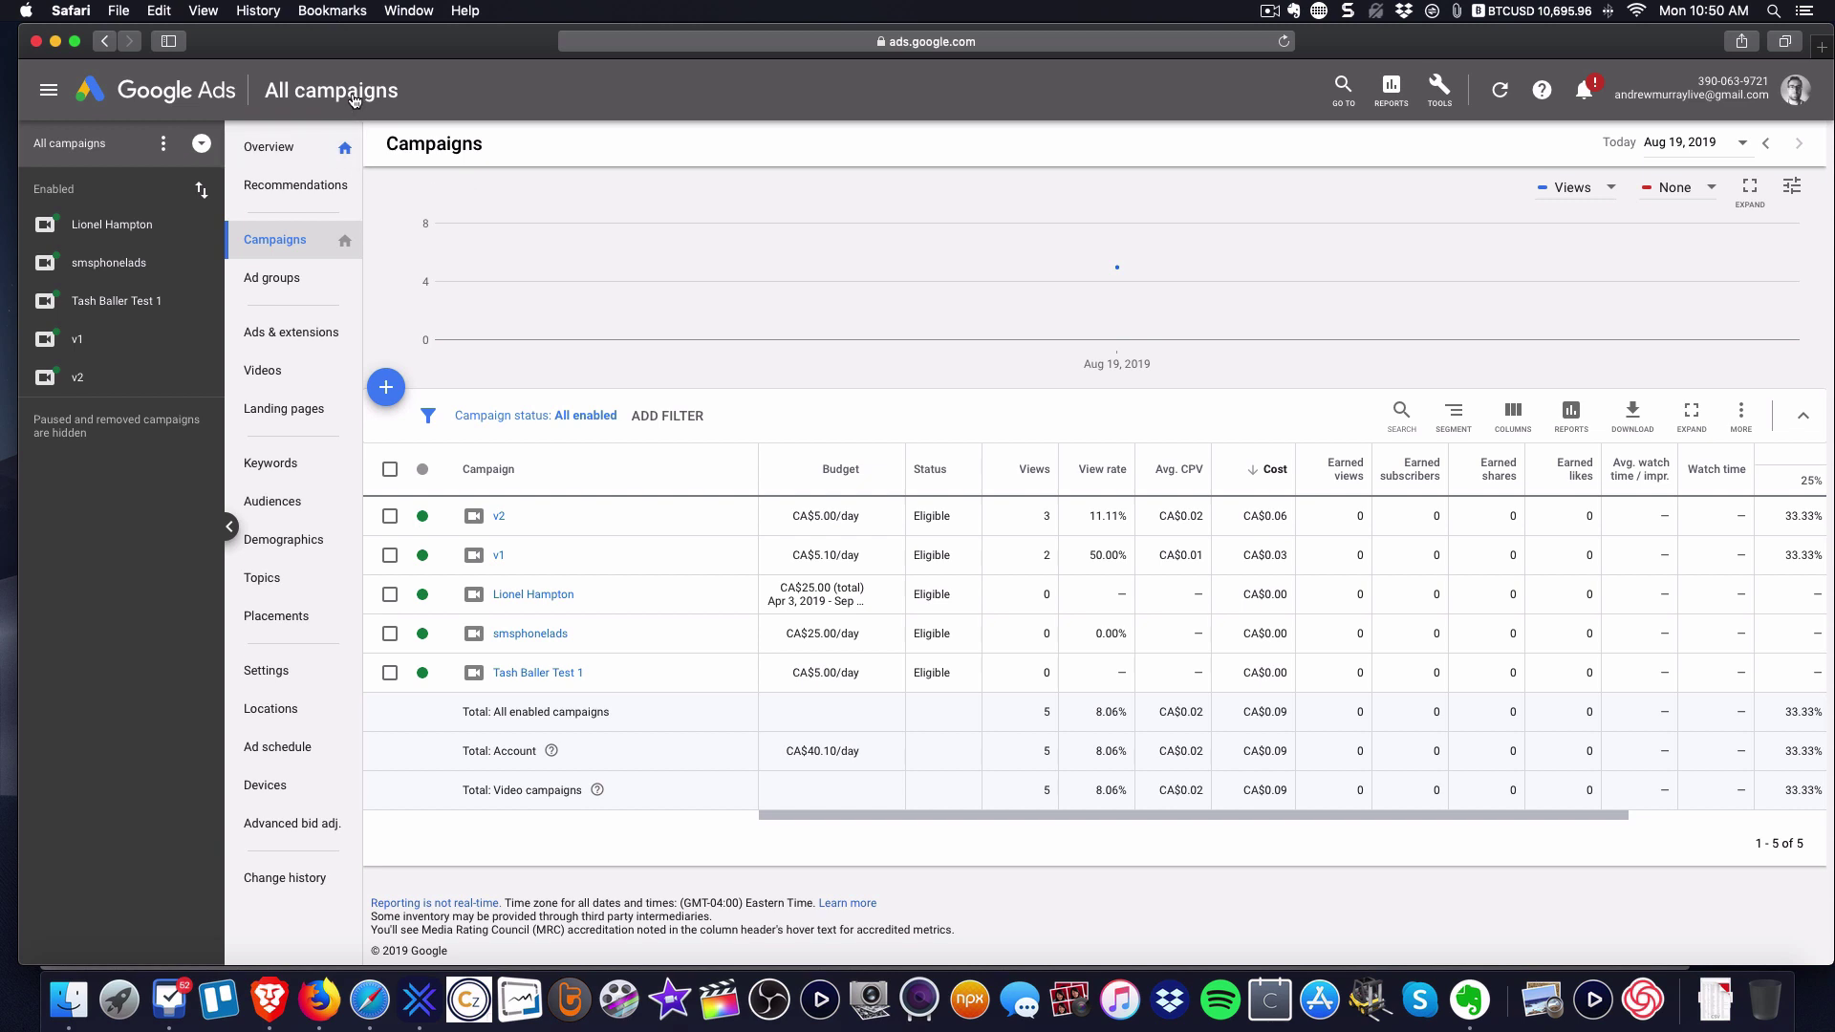
# - Review the enabled campaigns' performance for the last 7 days, the last 30 days and all time
pyautogui.click(229, 526)
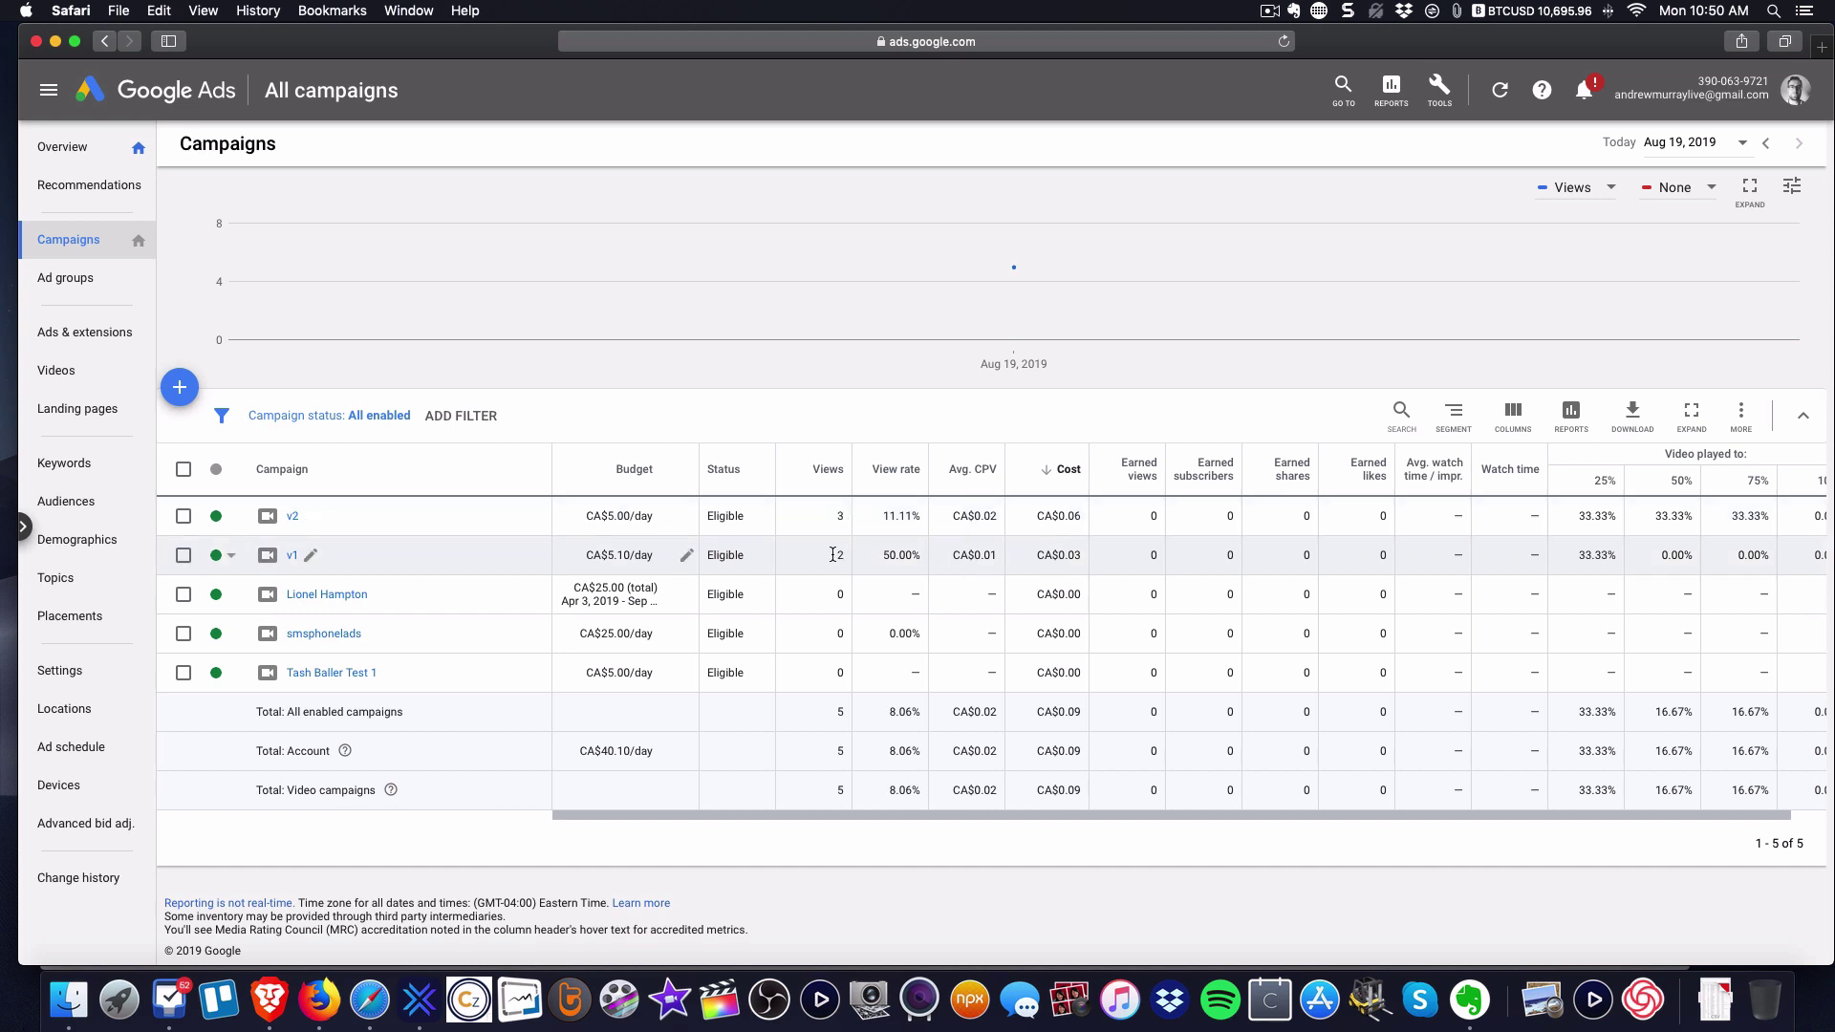
pyautogui.click(1706, 151)
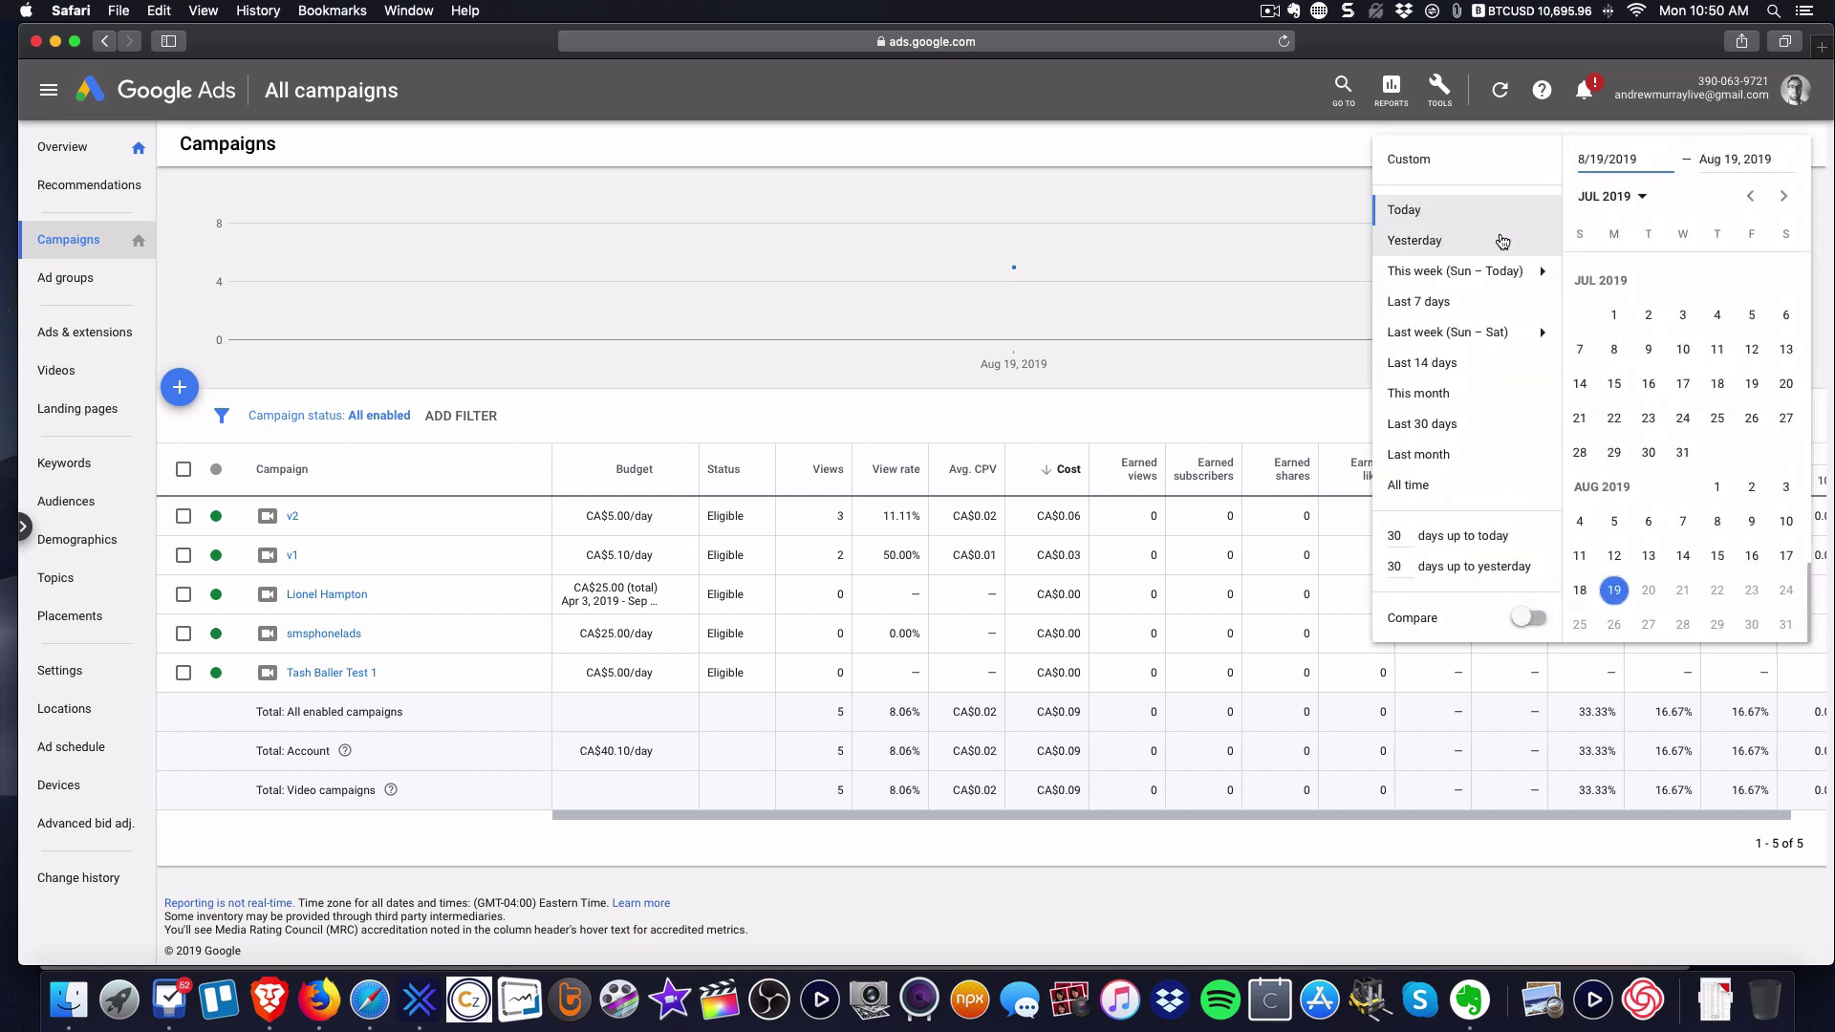
pyautogui.click(1434, 301)
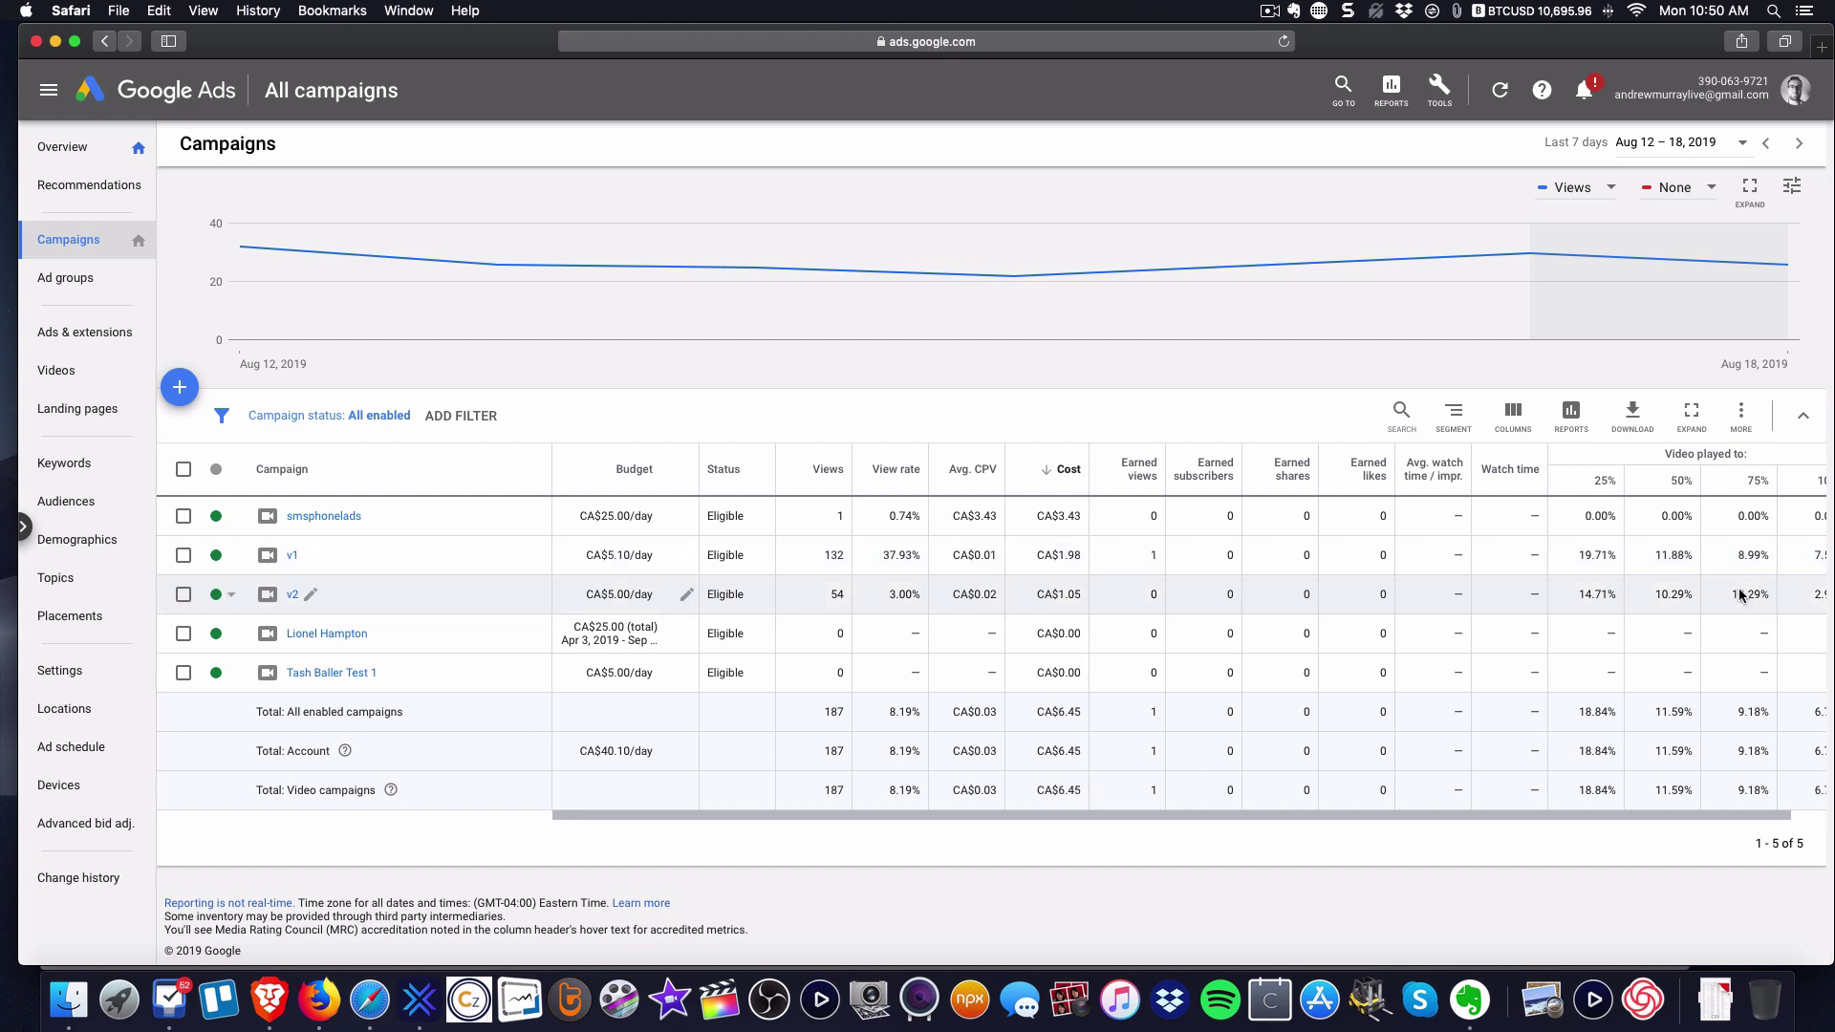
pyautogui.click(1721, 146)
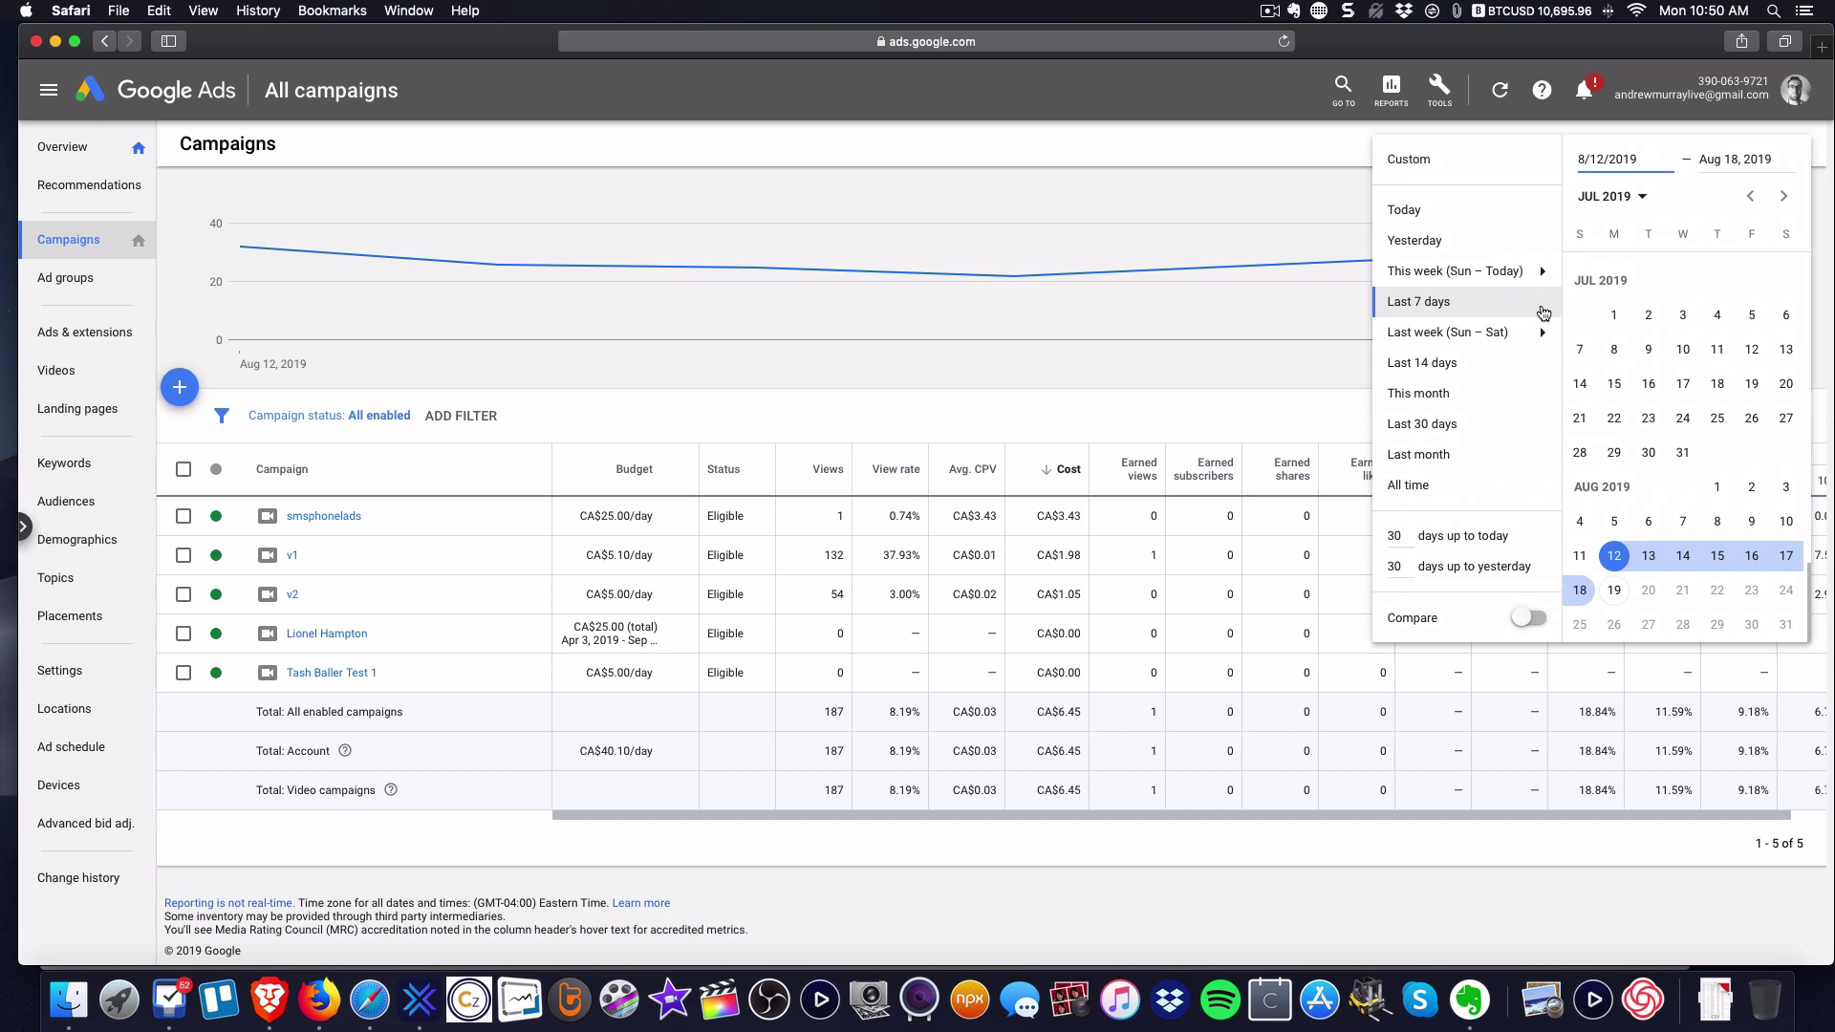
pyautogui.click(1472, 425)
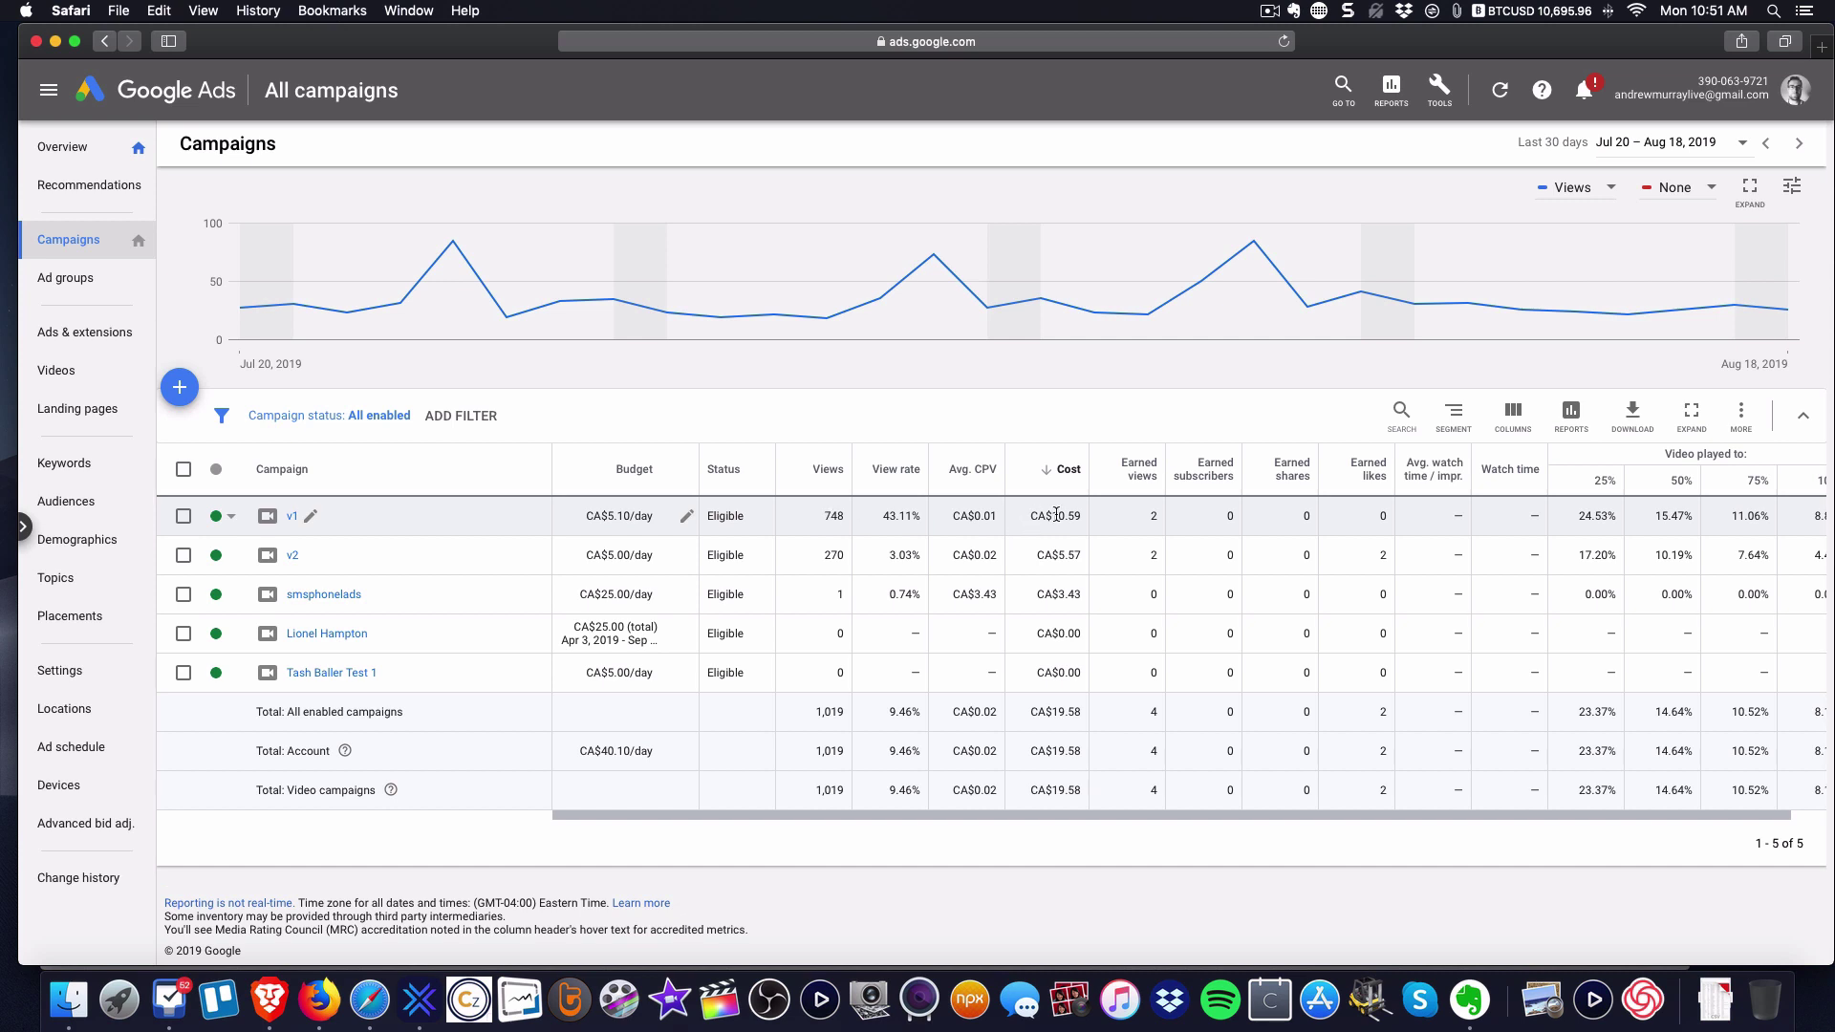
pyautogui.hscroll(1, 1087, 519)
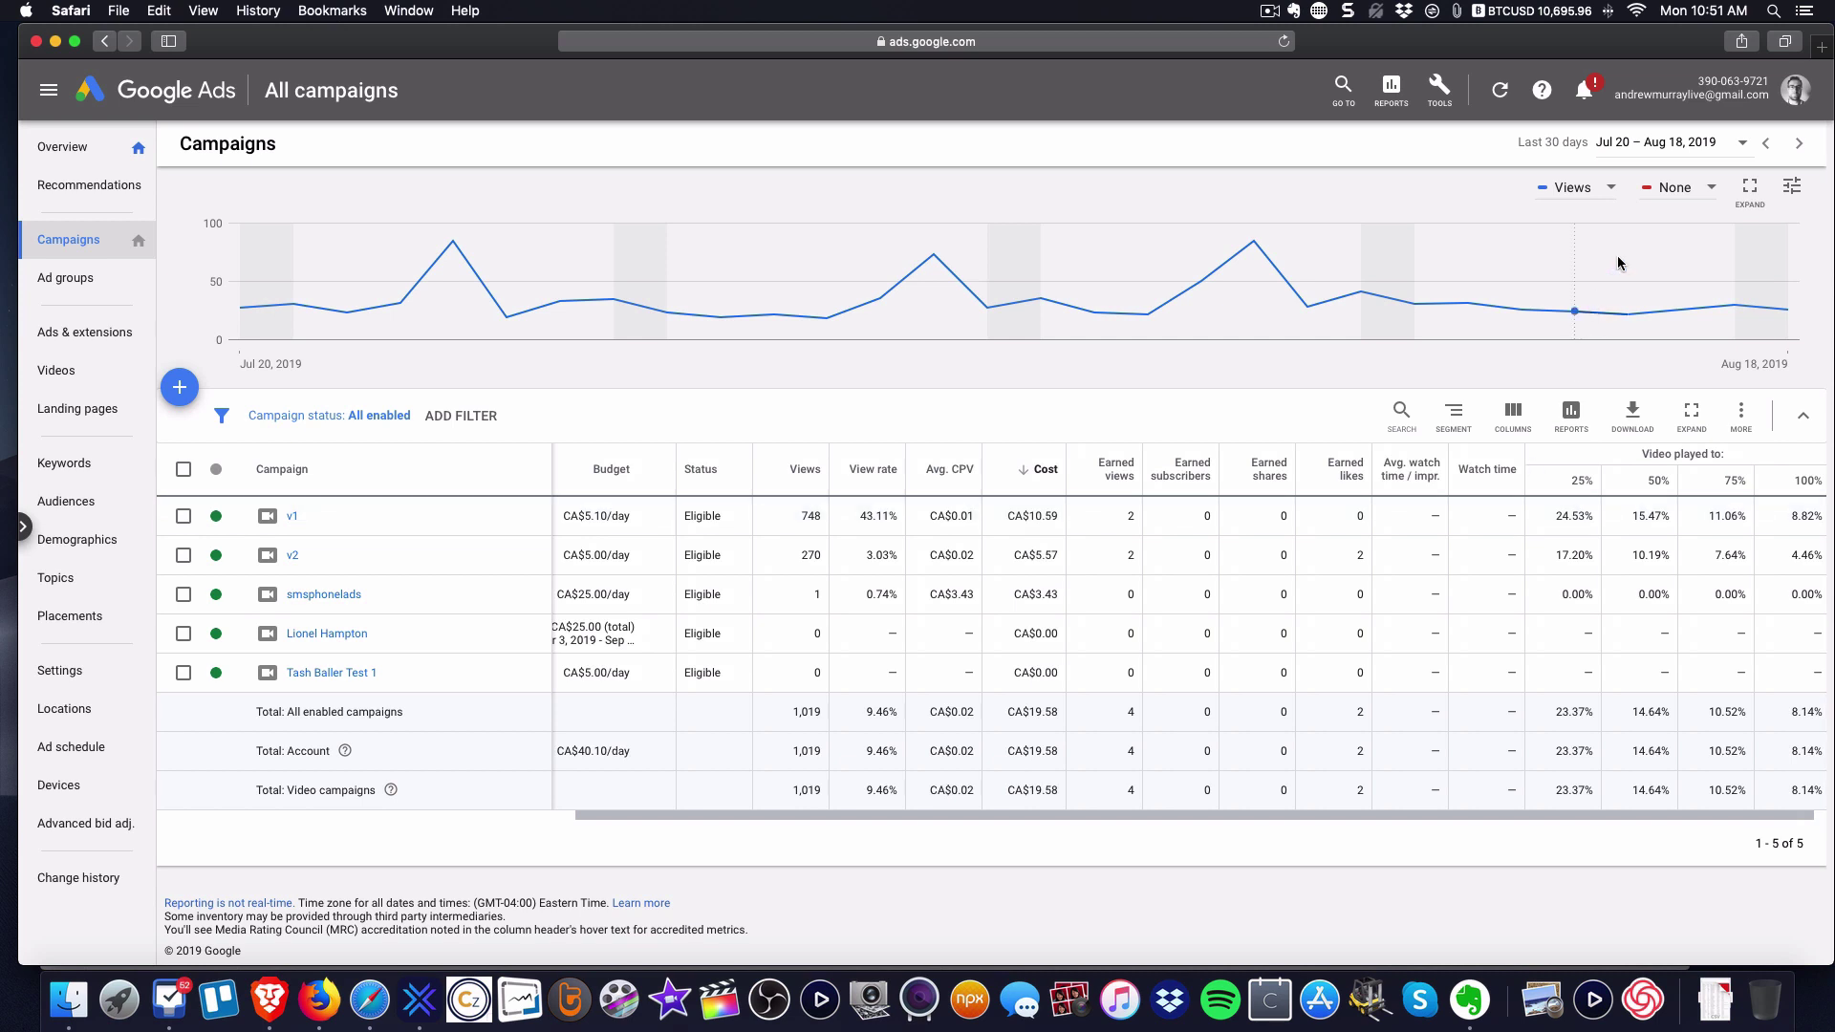
pyautogui.click(1672, 148)
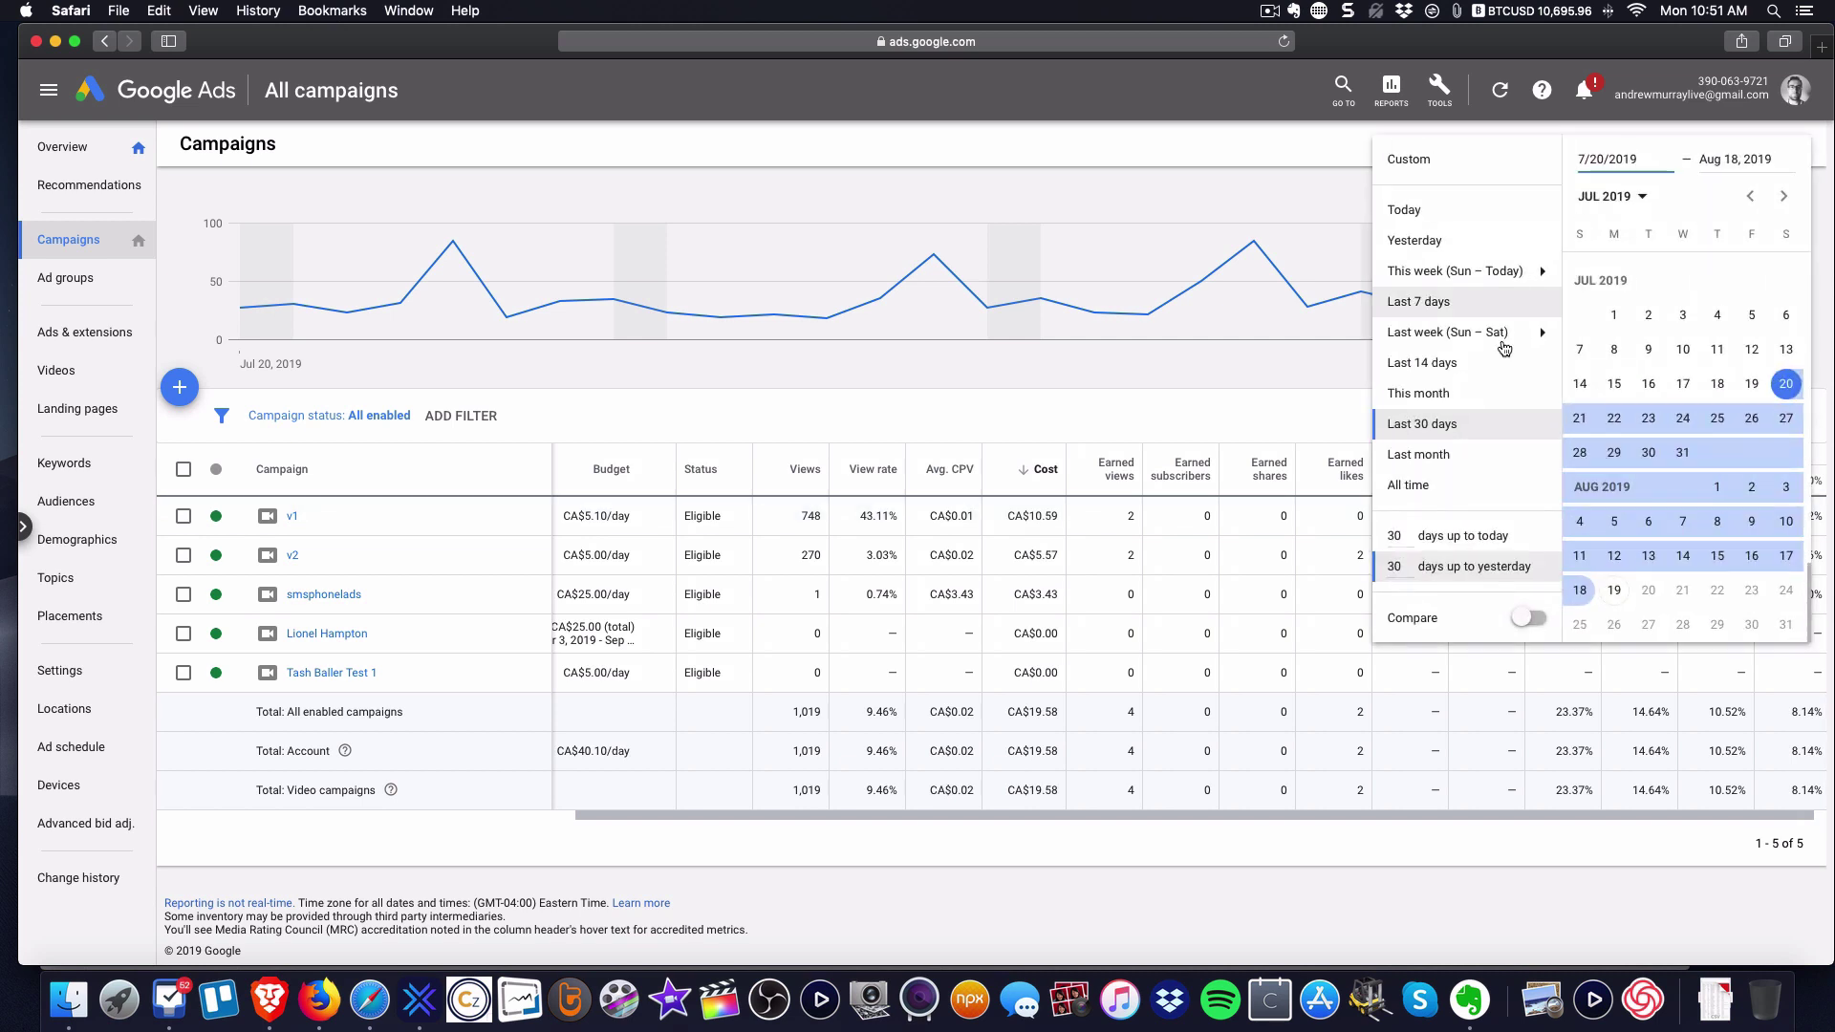
pyautogui.click(1424, 484)
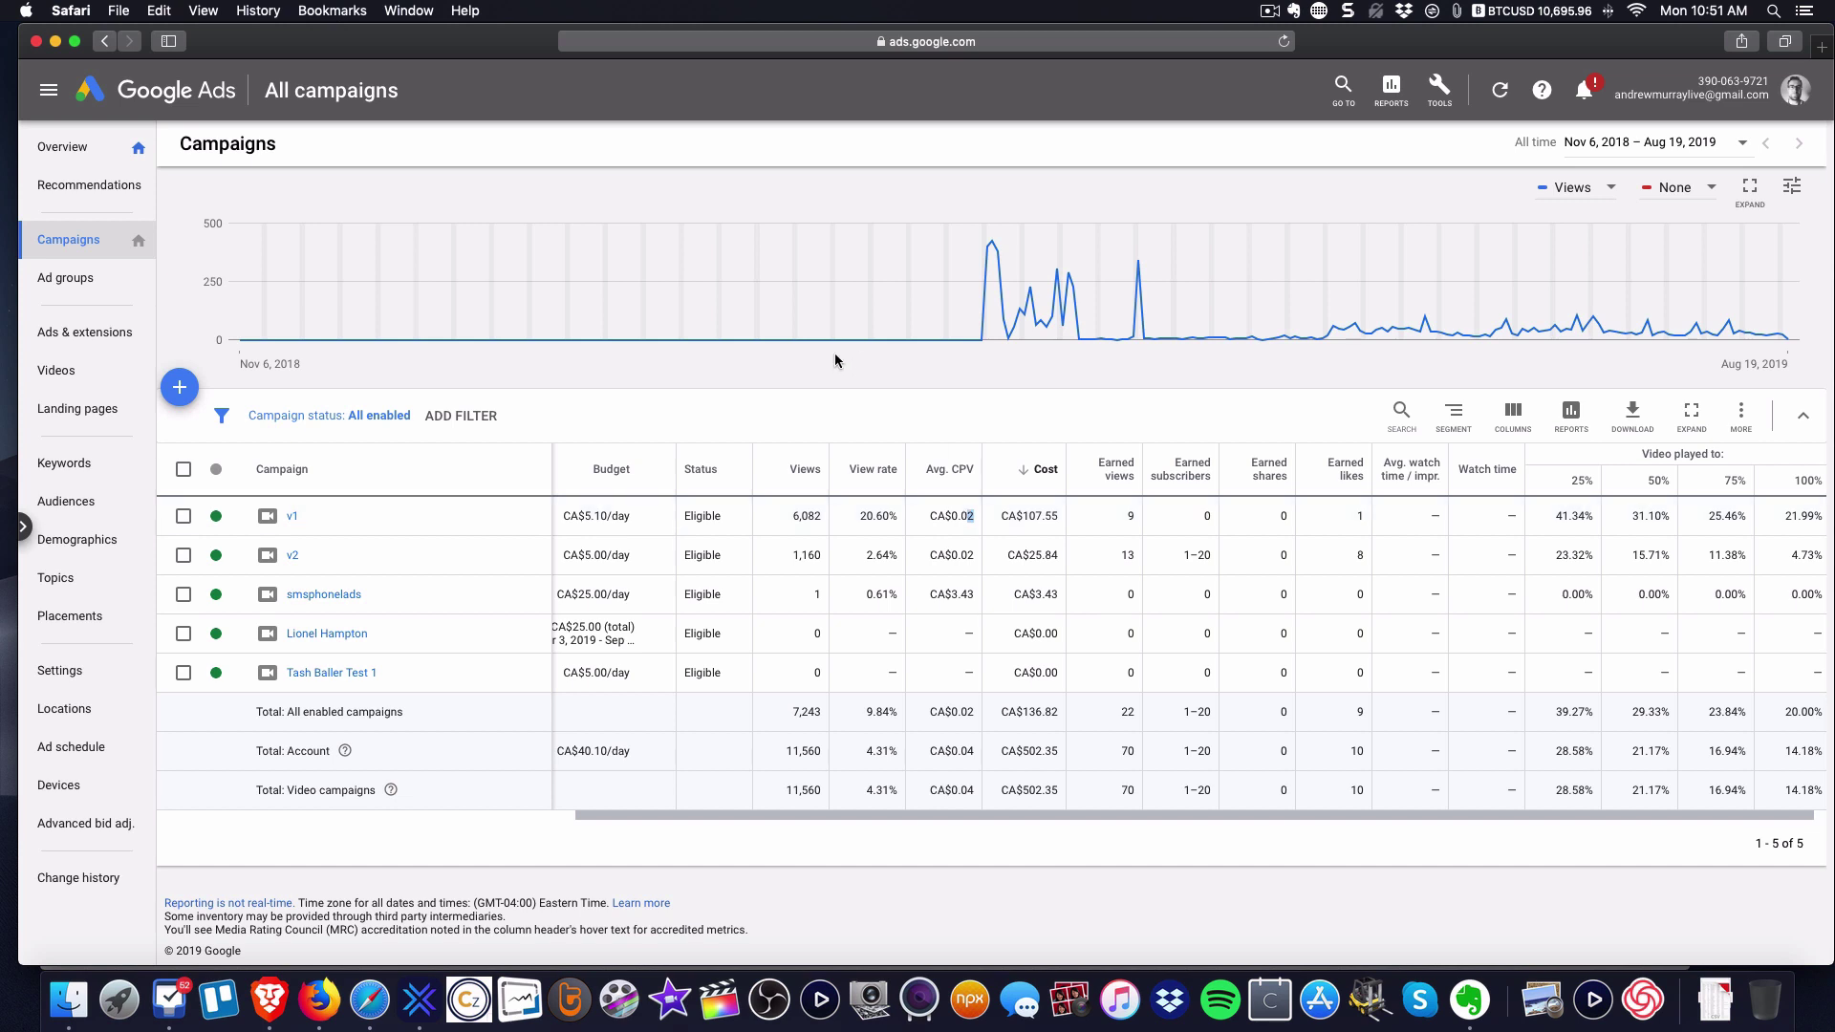
# - Start a new Video campaign with the Brand awareness and reach goal and the Skippable in-stream subtype
pyautogui.click(181, 390)
pyautogui.click(232, 453)
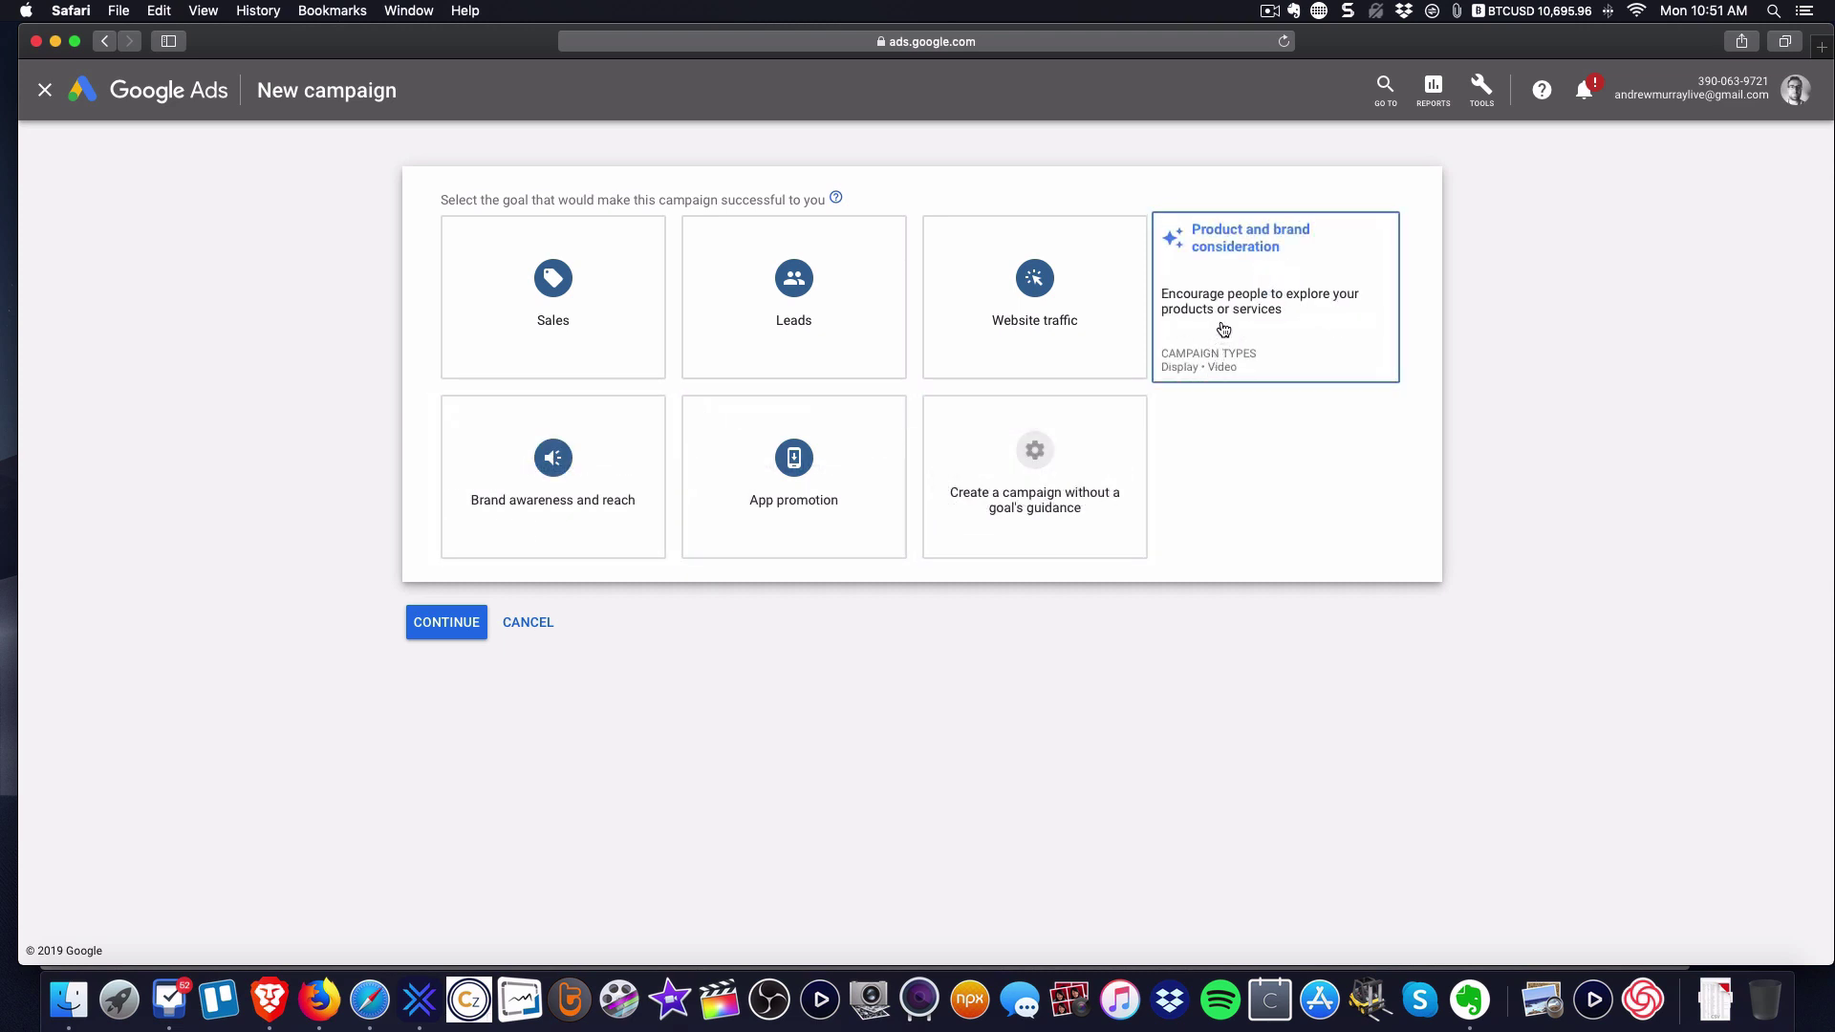
pyautogui.click(562, 519)
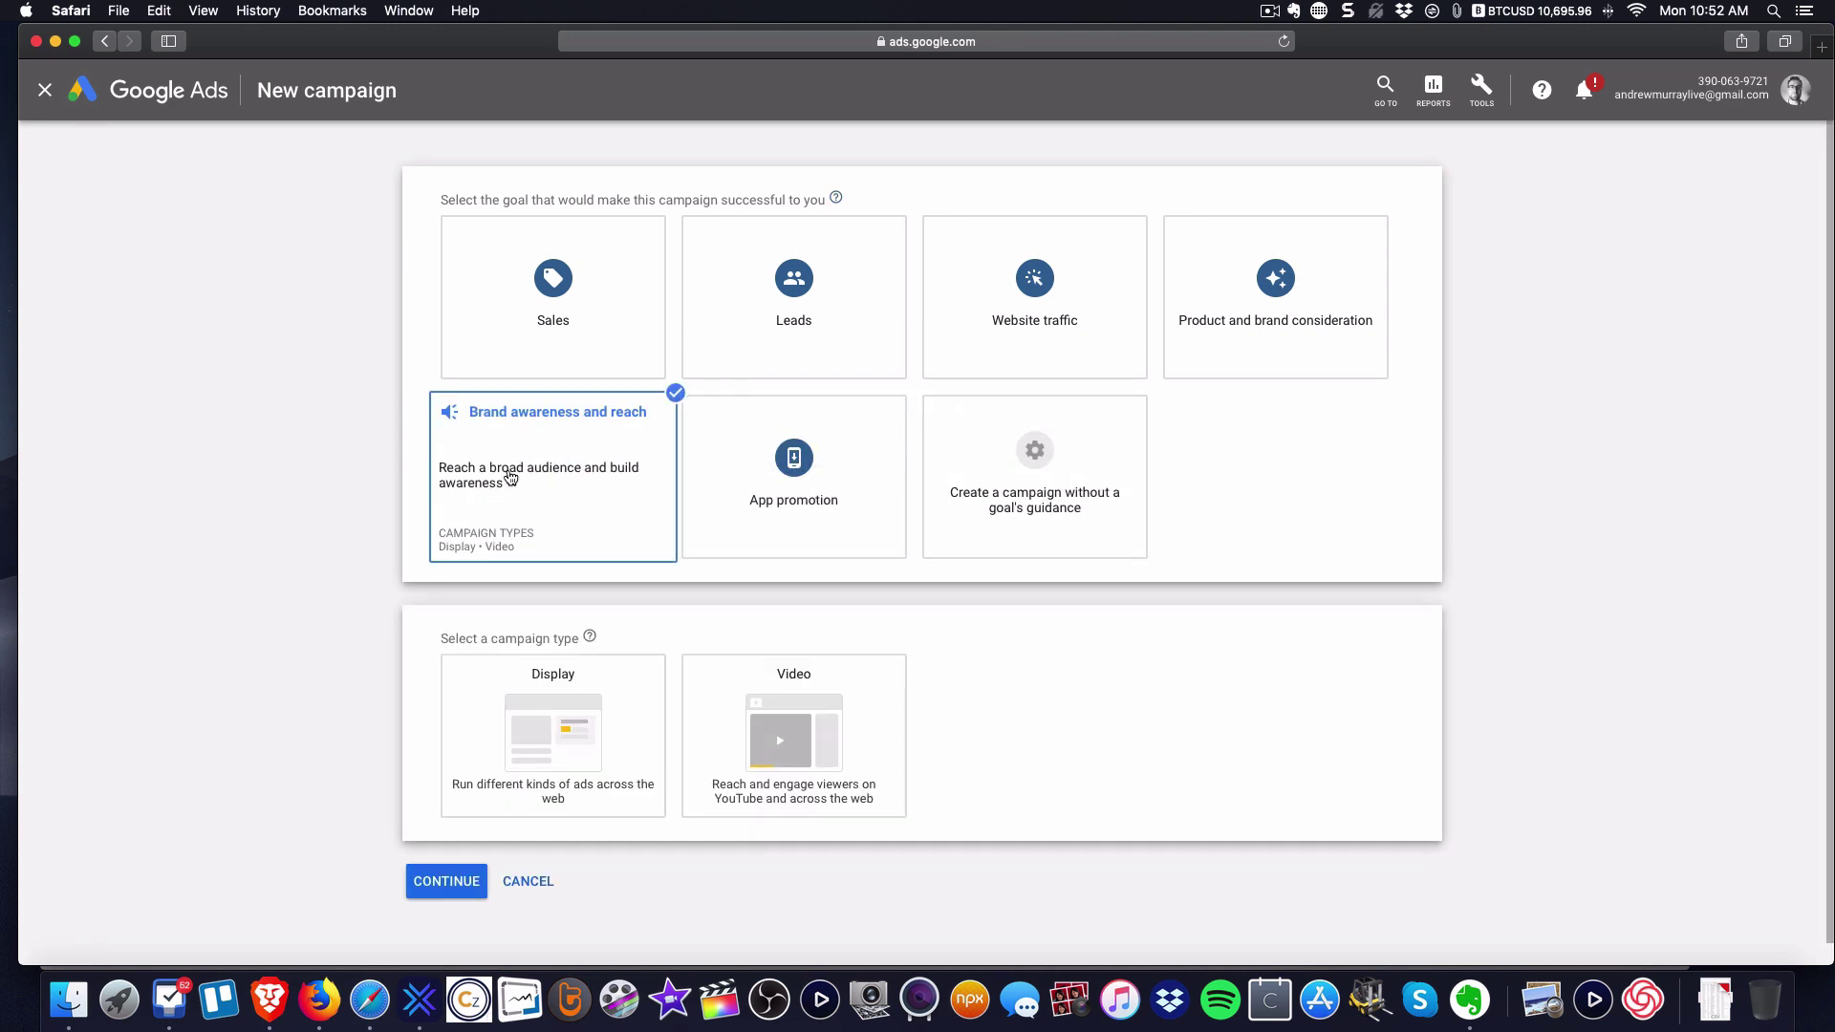
pyautogui.click(785, 738)
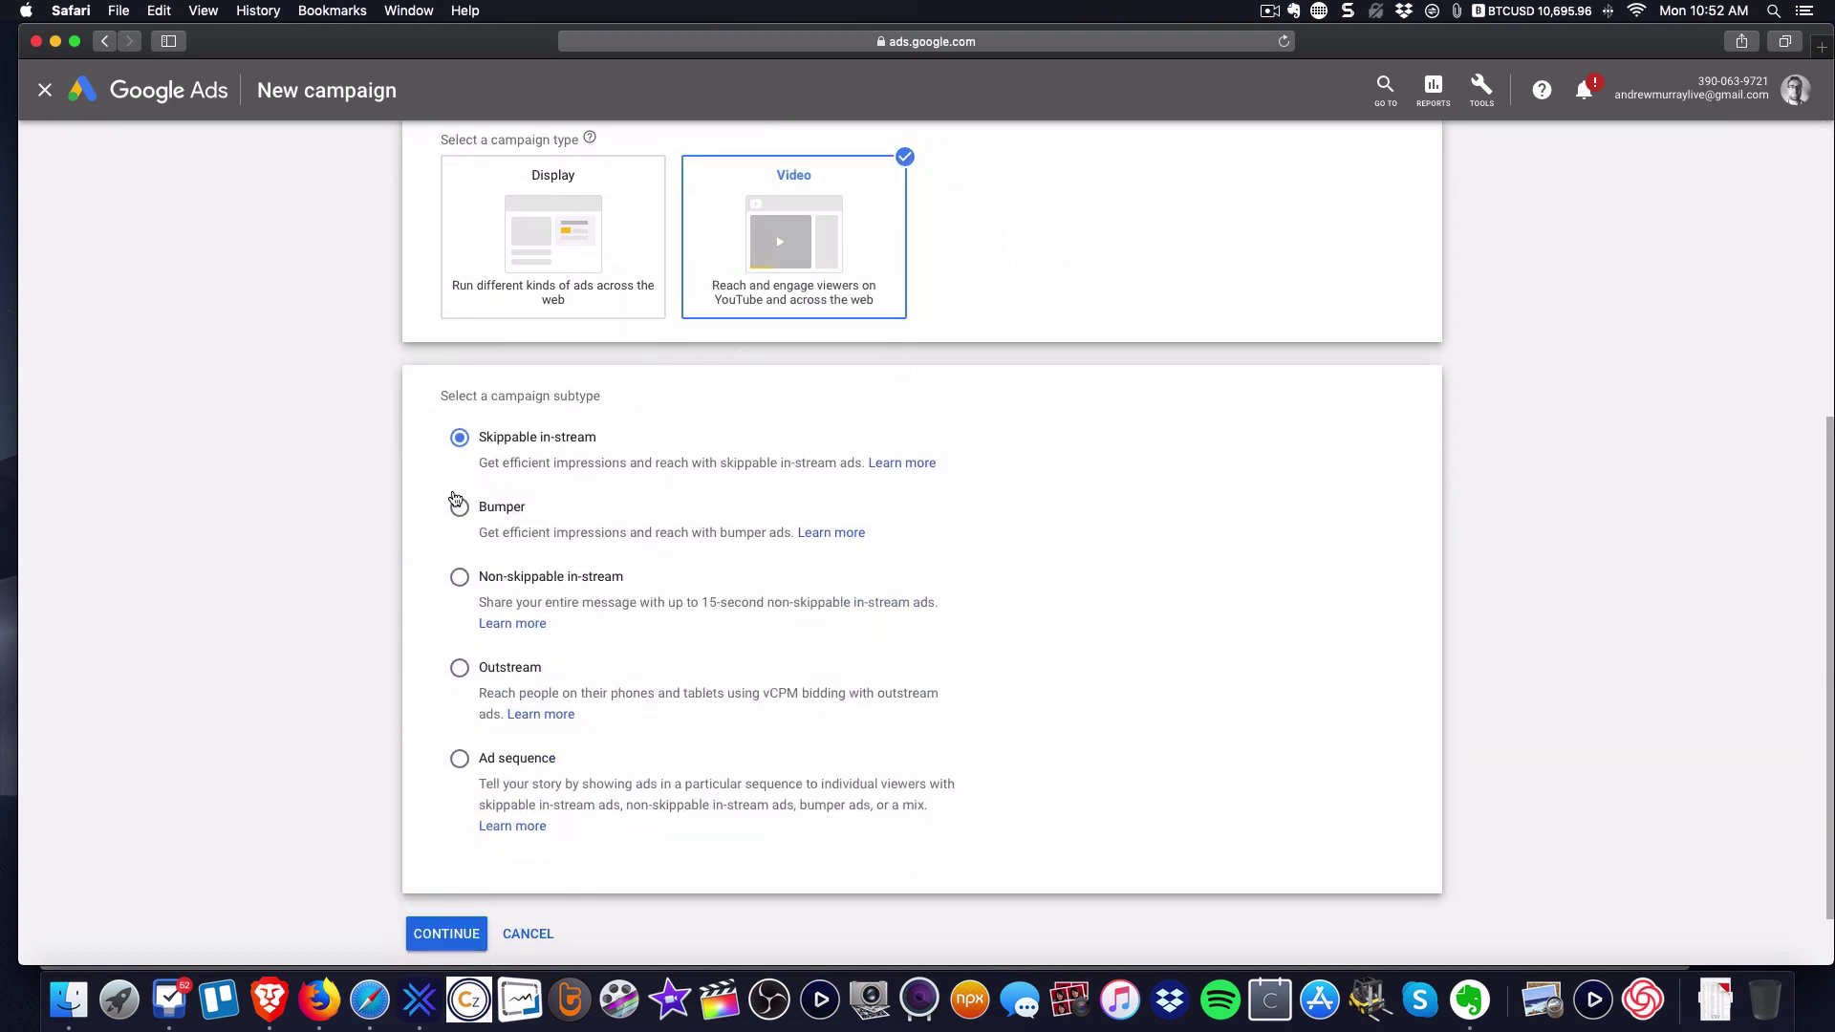
pyautogui.scroll(-1, 492, 469)
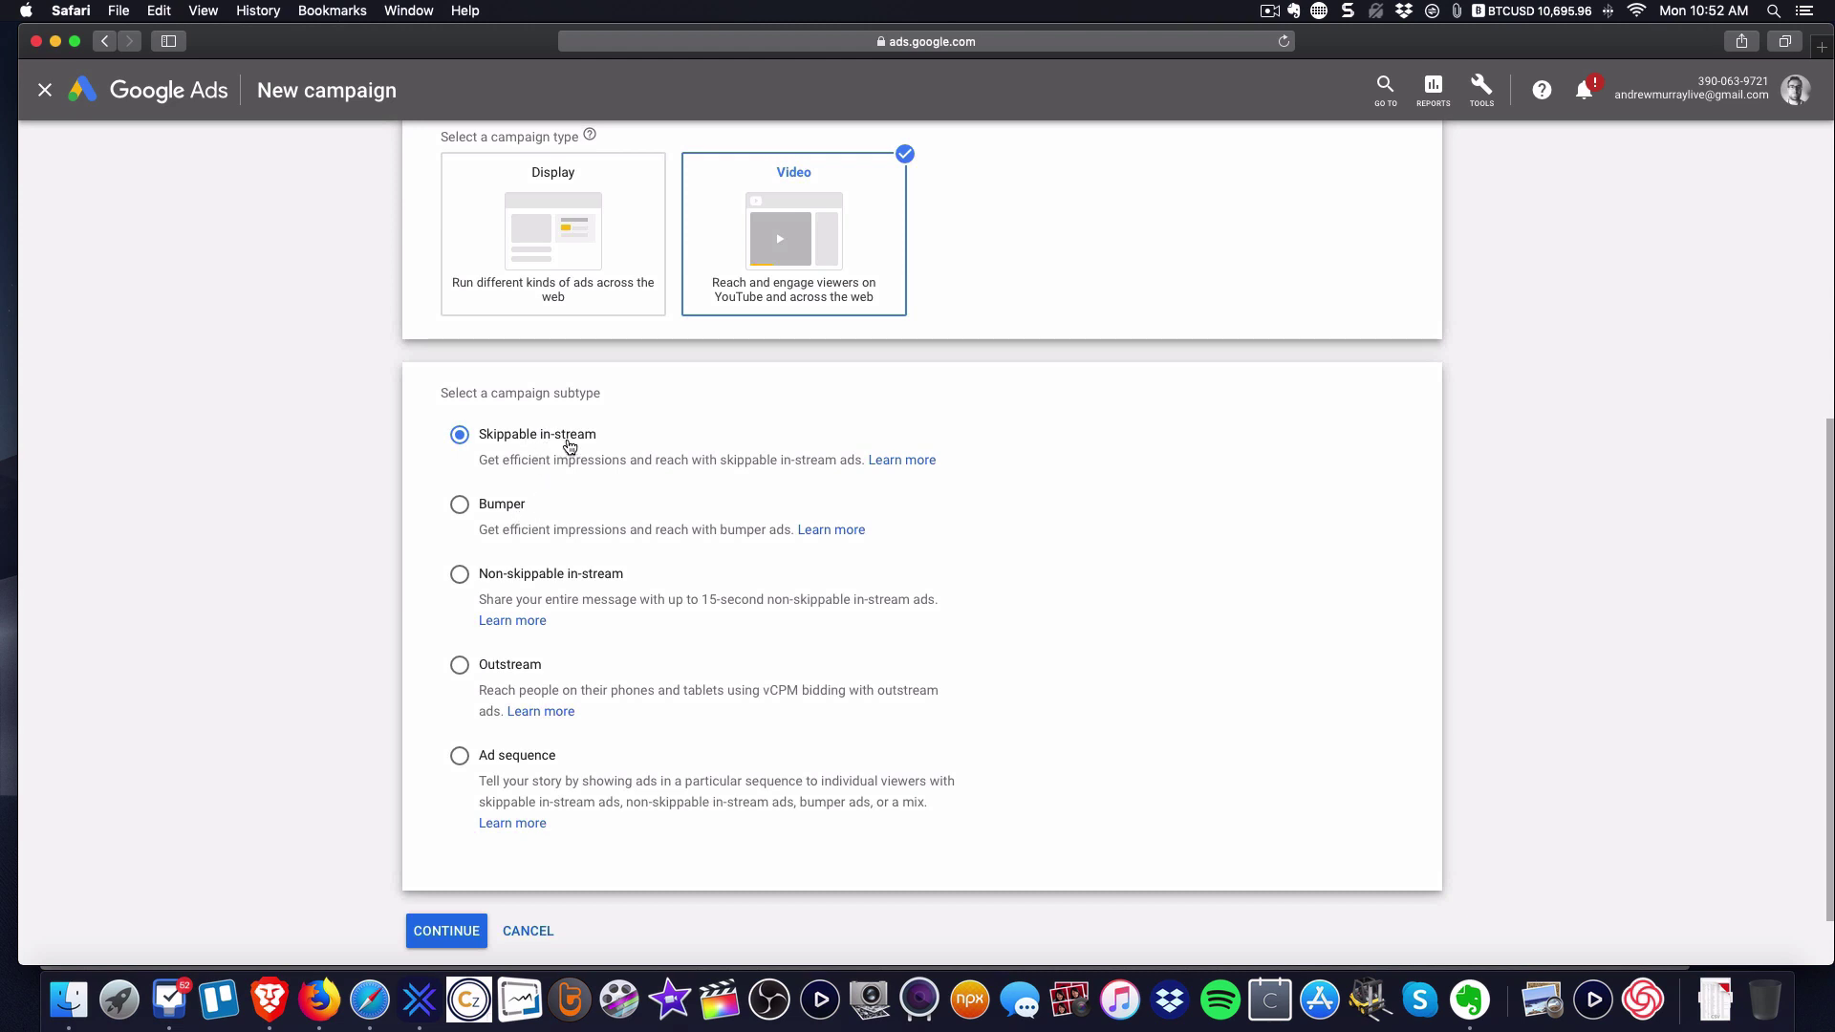
pyautogui.scroll(-2, 536, 535)
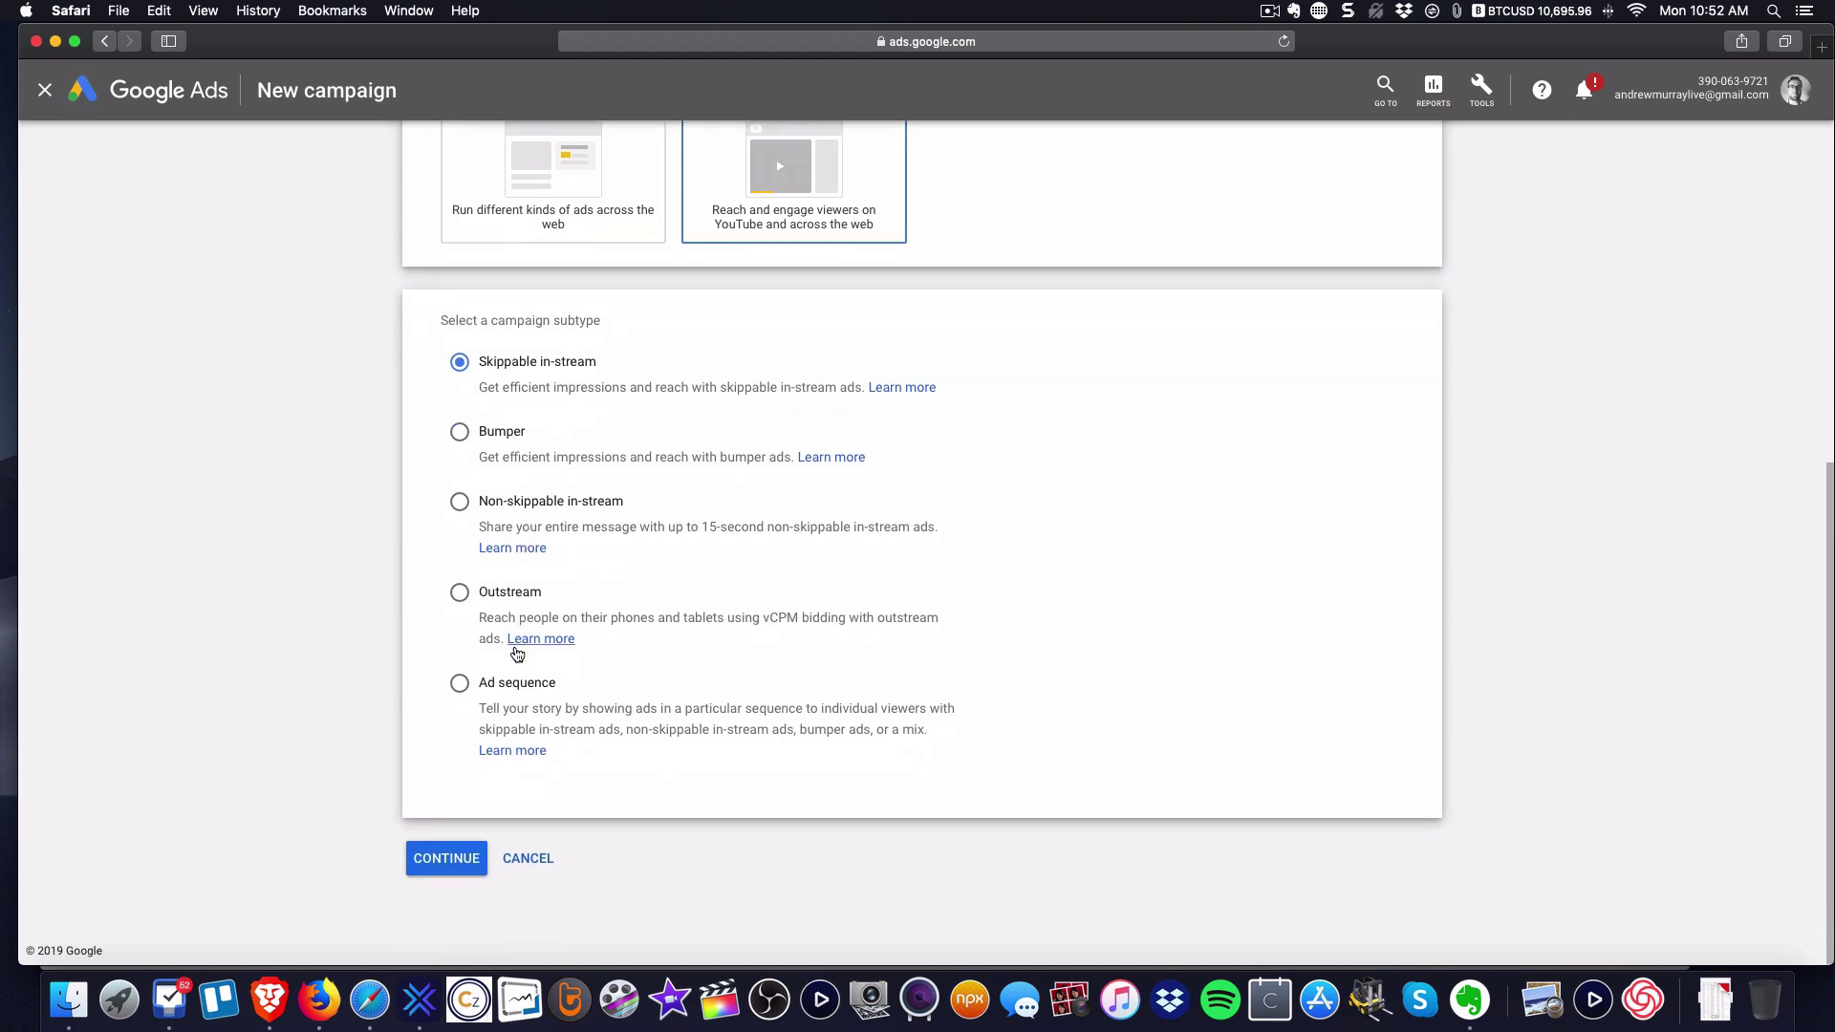
pyautogui.click(463, 863)
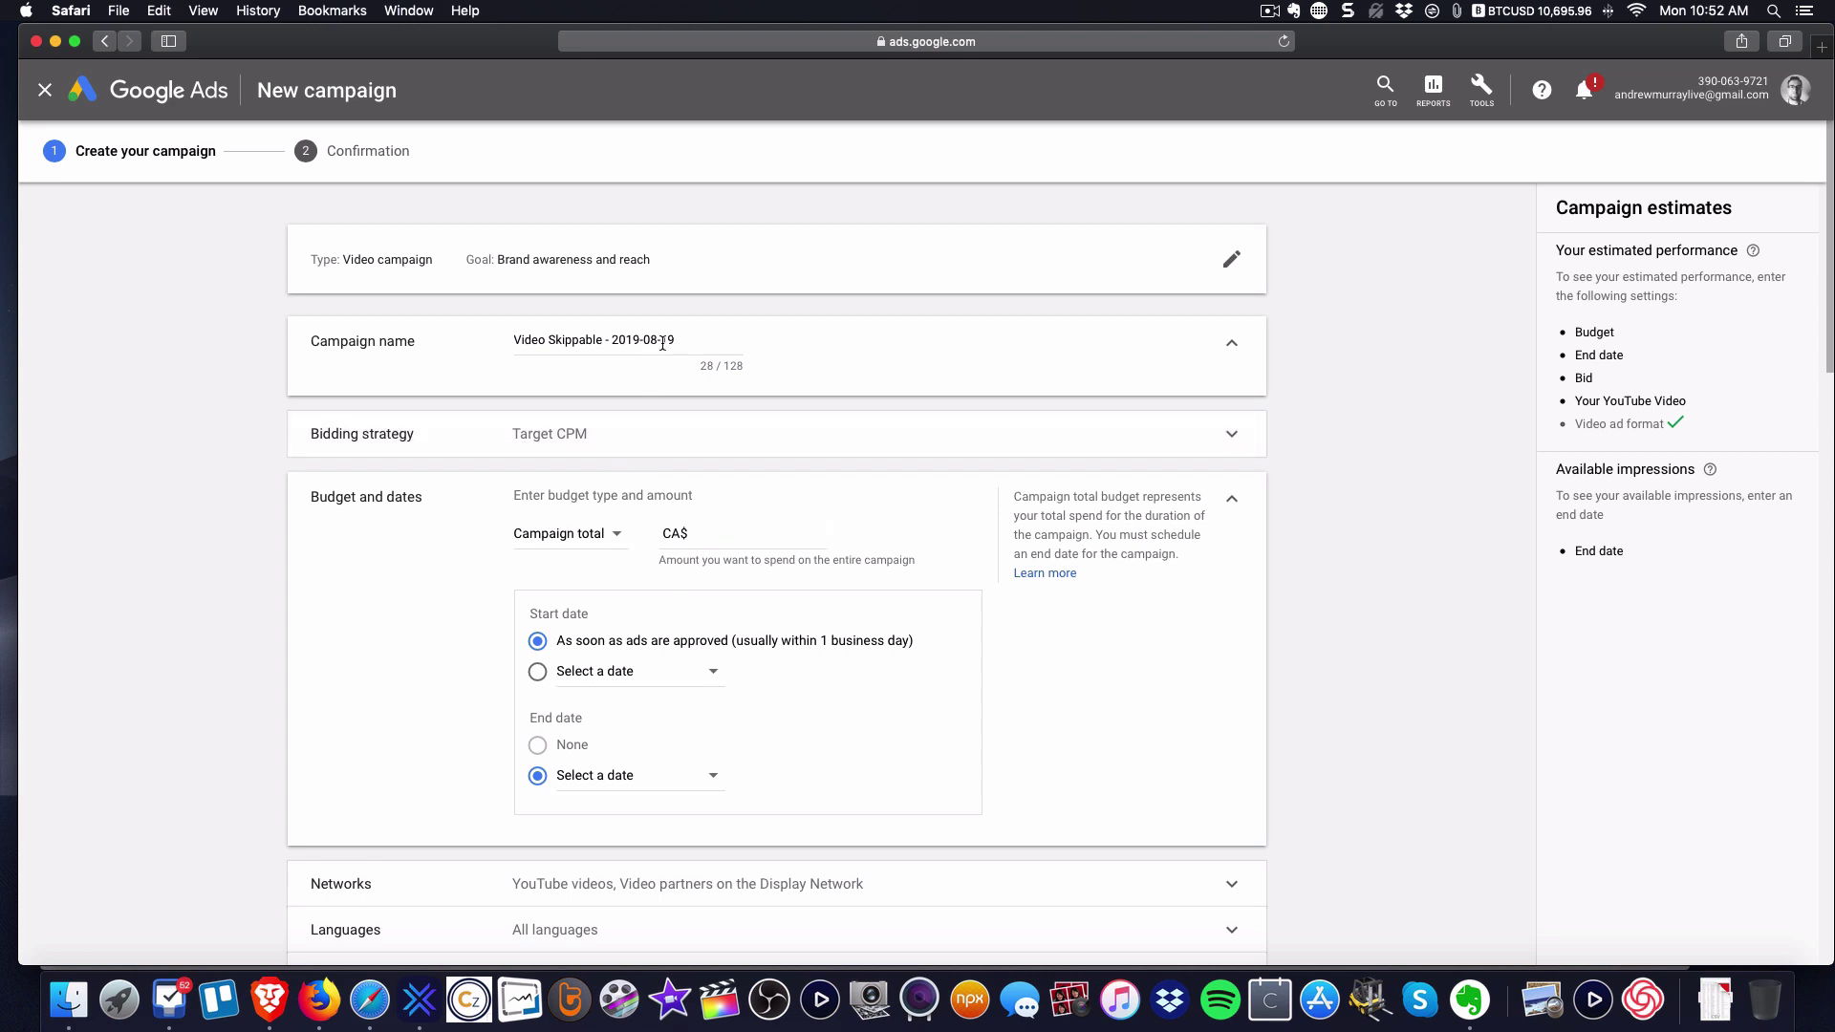
# - Name the campaign Test 3 and give it a daily budget of CA$10.00
pyautogui.moveTo(676, 340); pyautogui.dragTo(506, 337)
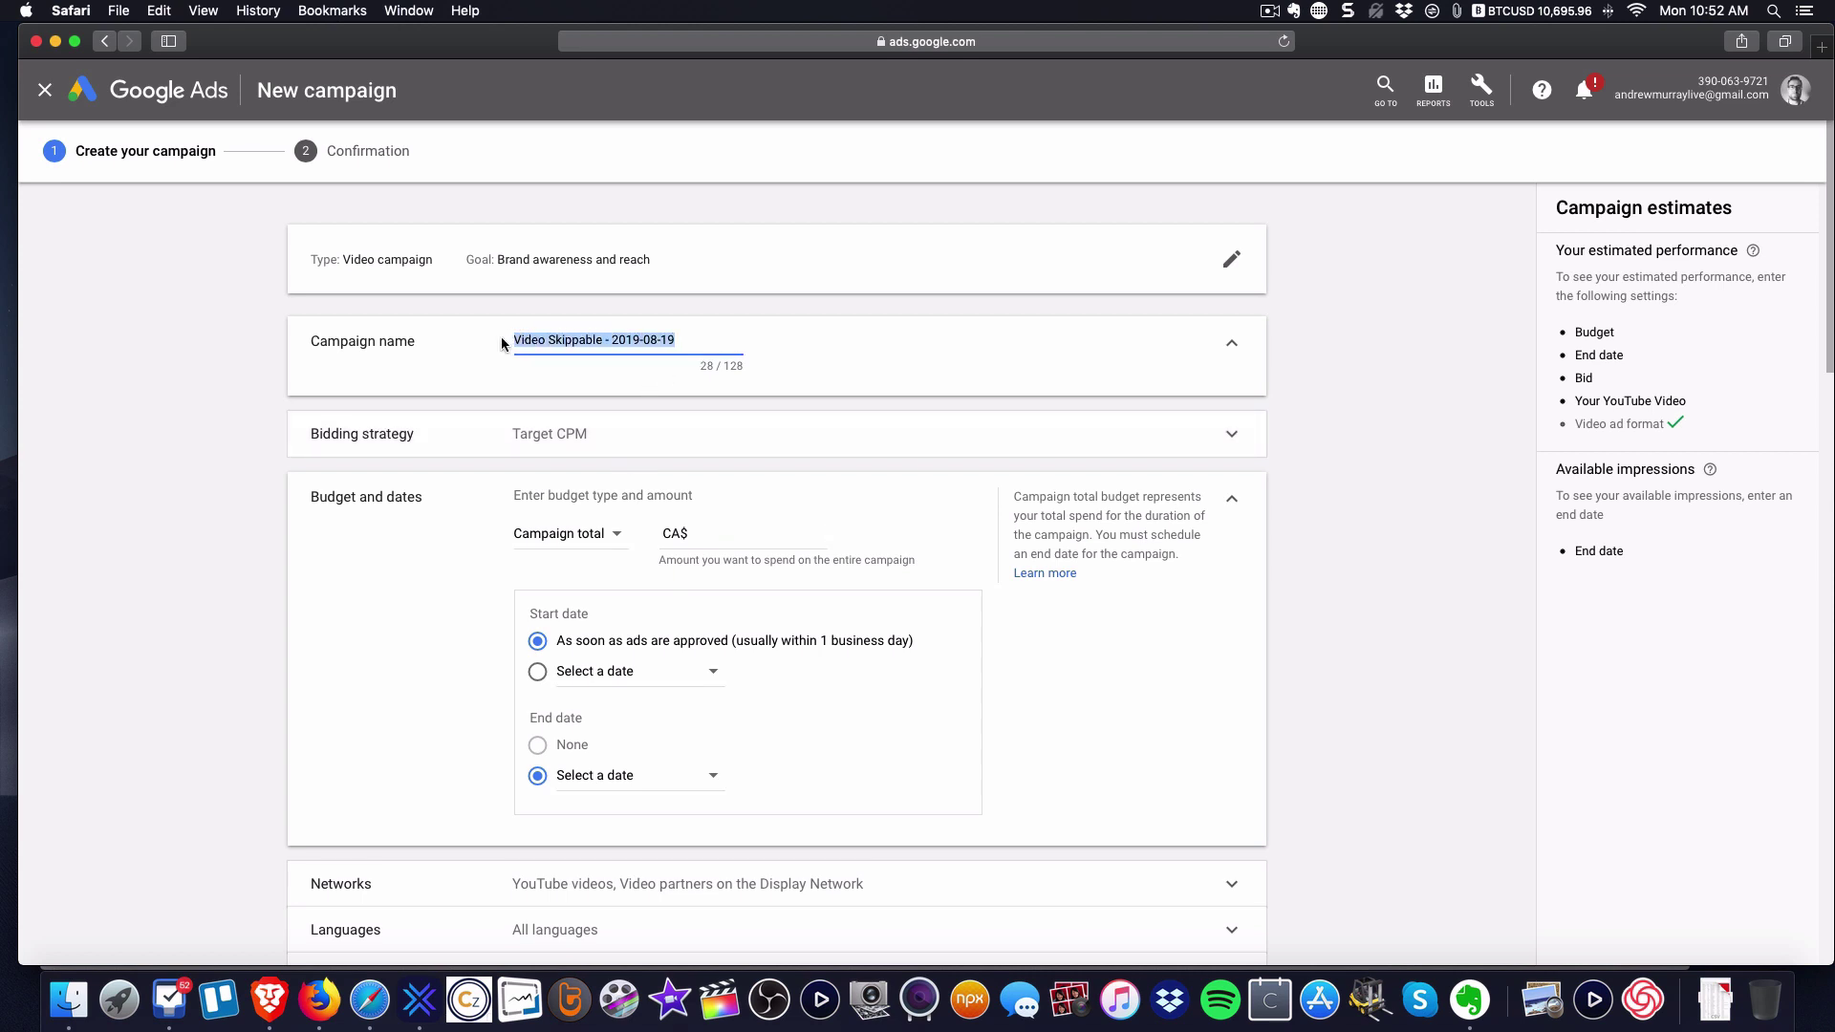
pyautogui.write('Test 3')
pyautogui.click(725, 537)
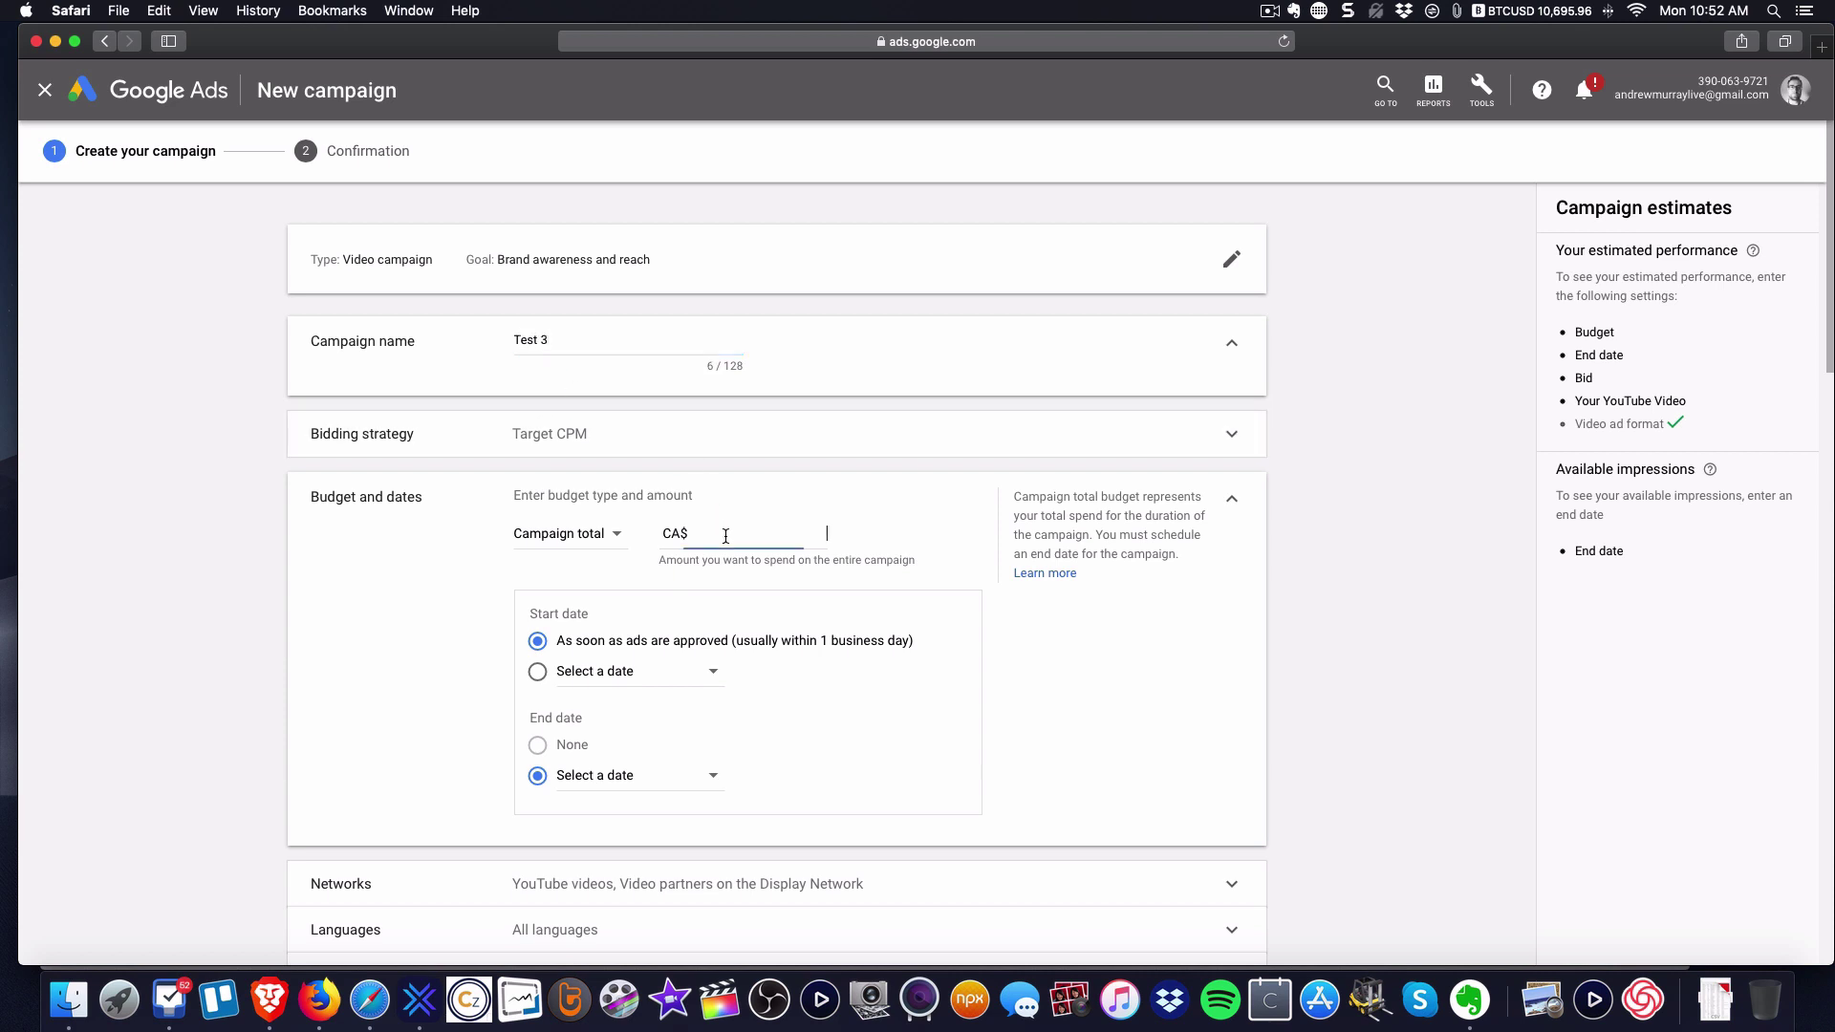
pyautogui.click(600, 534)
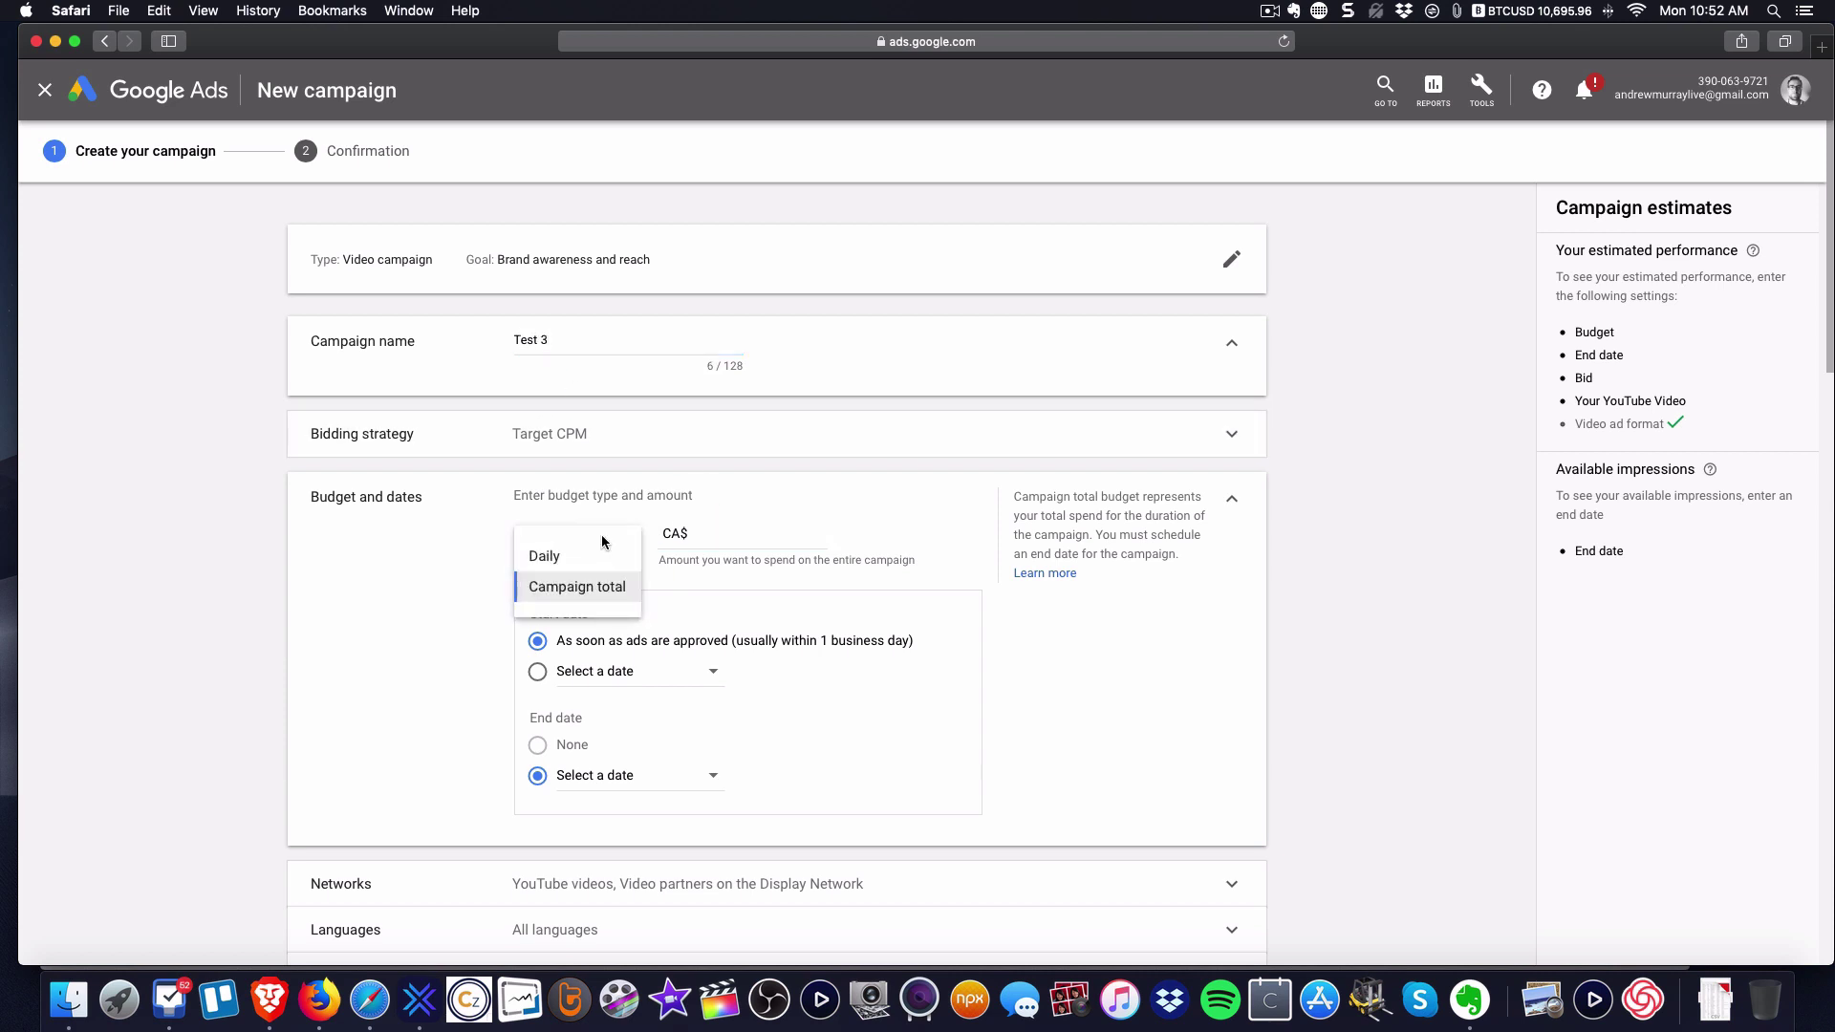
pyautogui.click(592, 600)
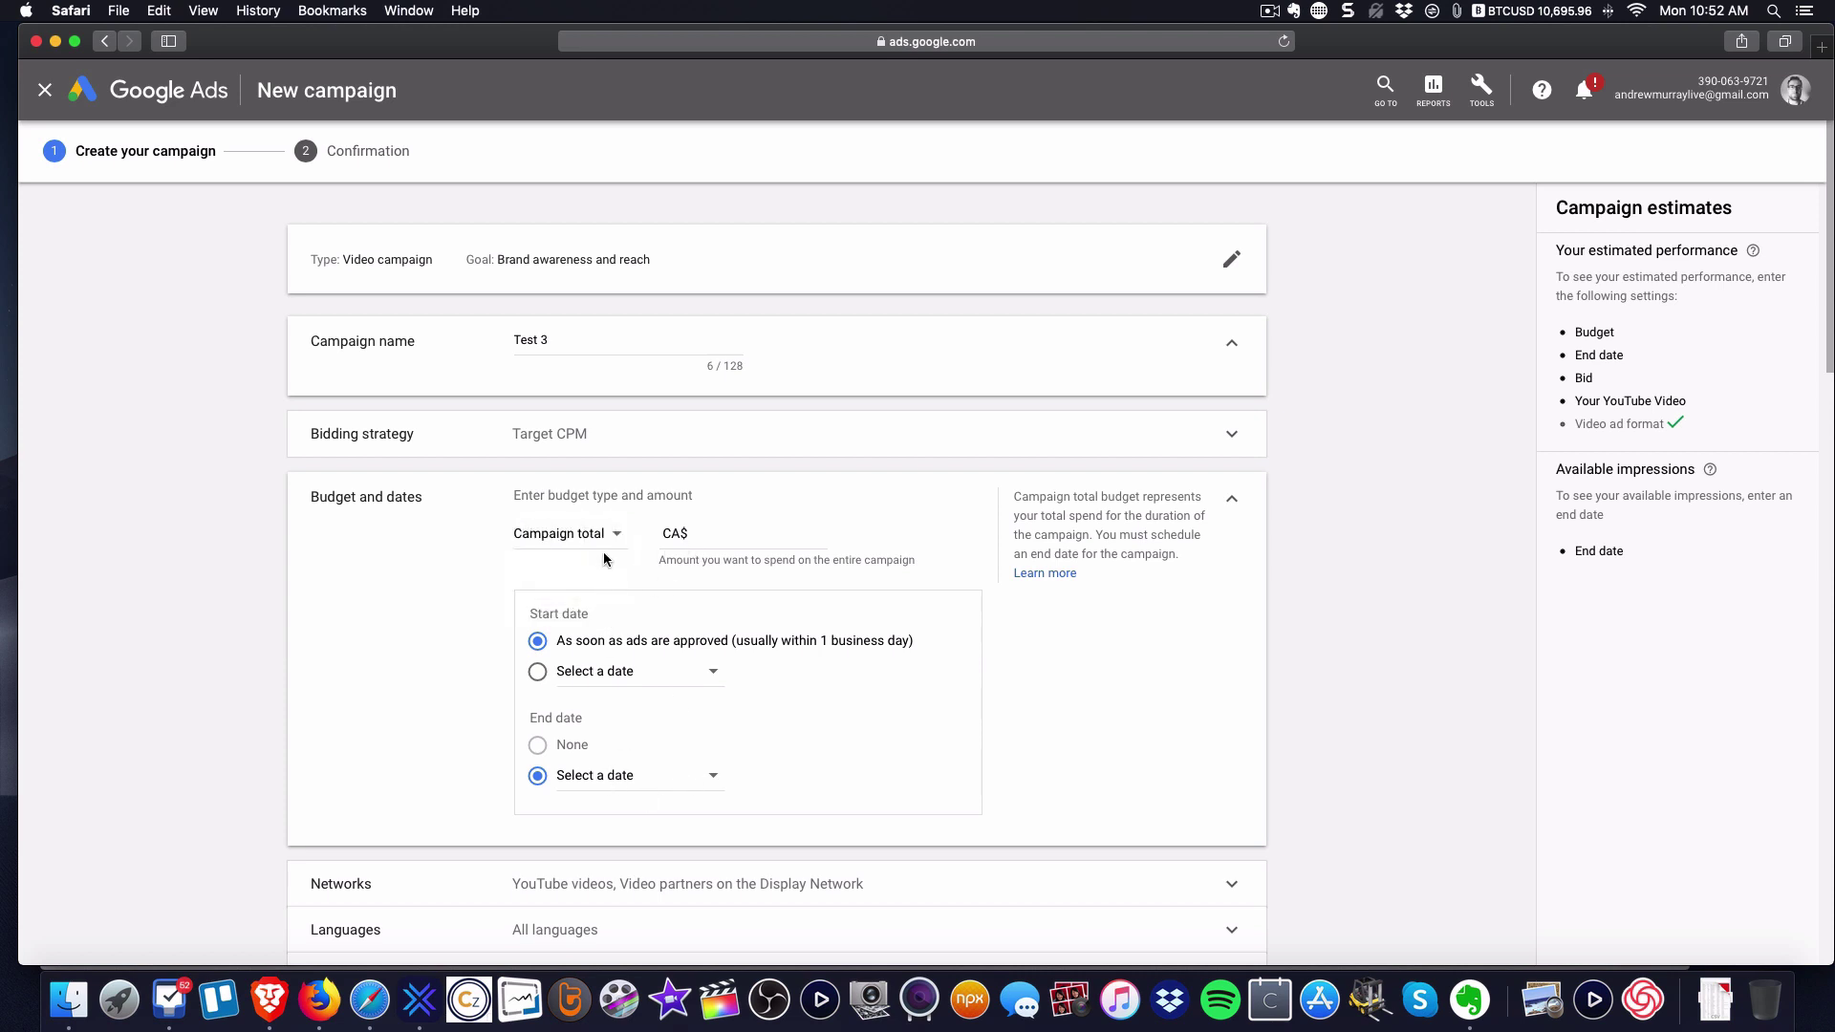
pyautogui.click(604, 552)
pyautogui.click(564, 553)
pyautogui.click(725, 536)
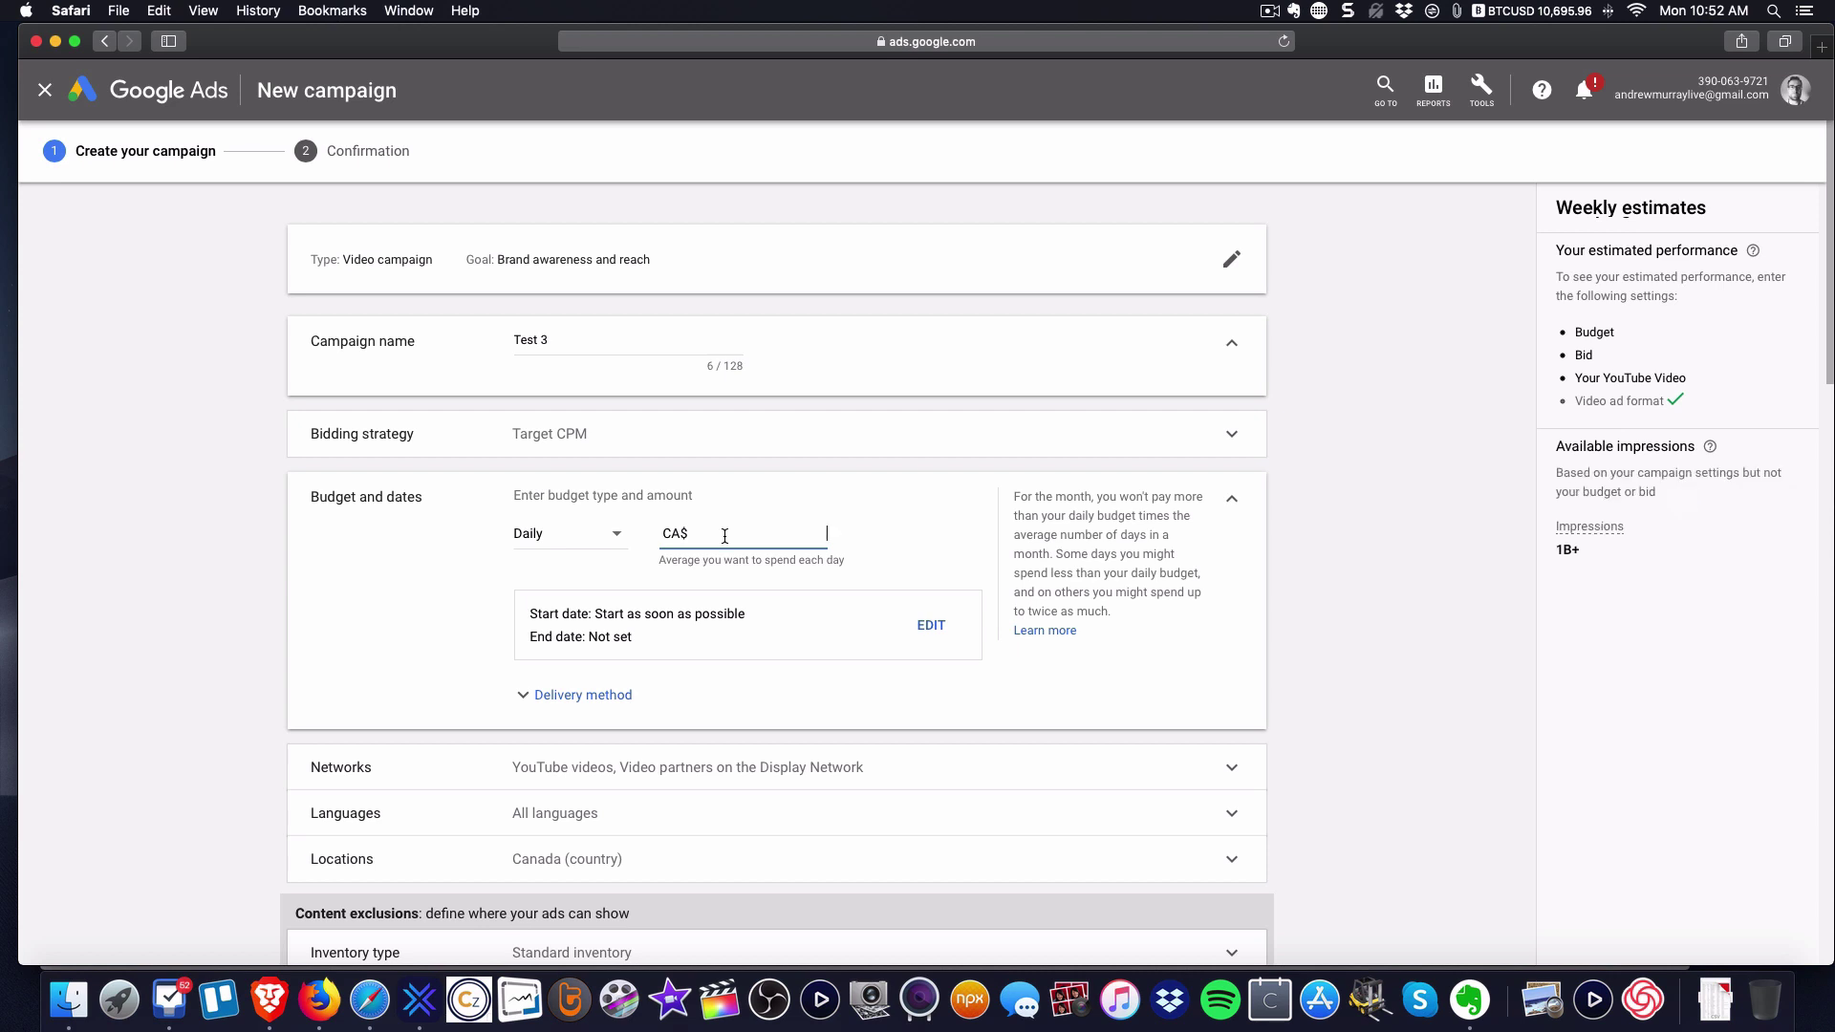
pyautogui.write('100')
# - Show the budget's delivery method options and exclude video partners on the Display Network from the campaign's networks
pyautogui.scroll(-4, 707, 543)
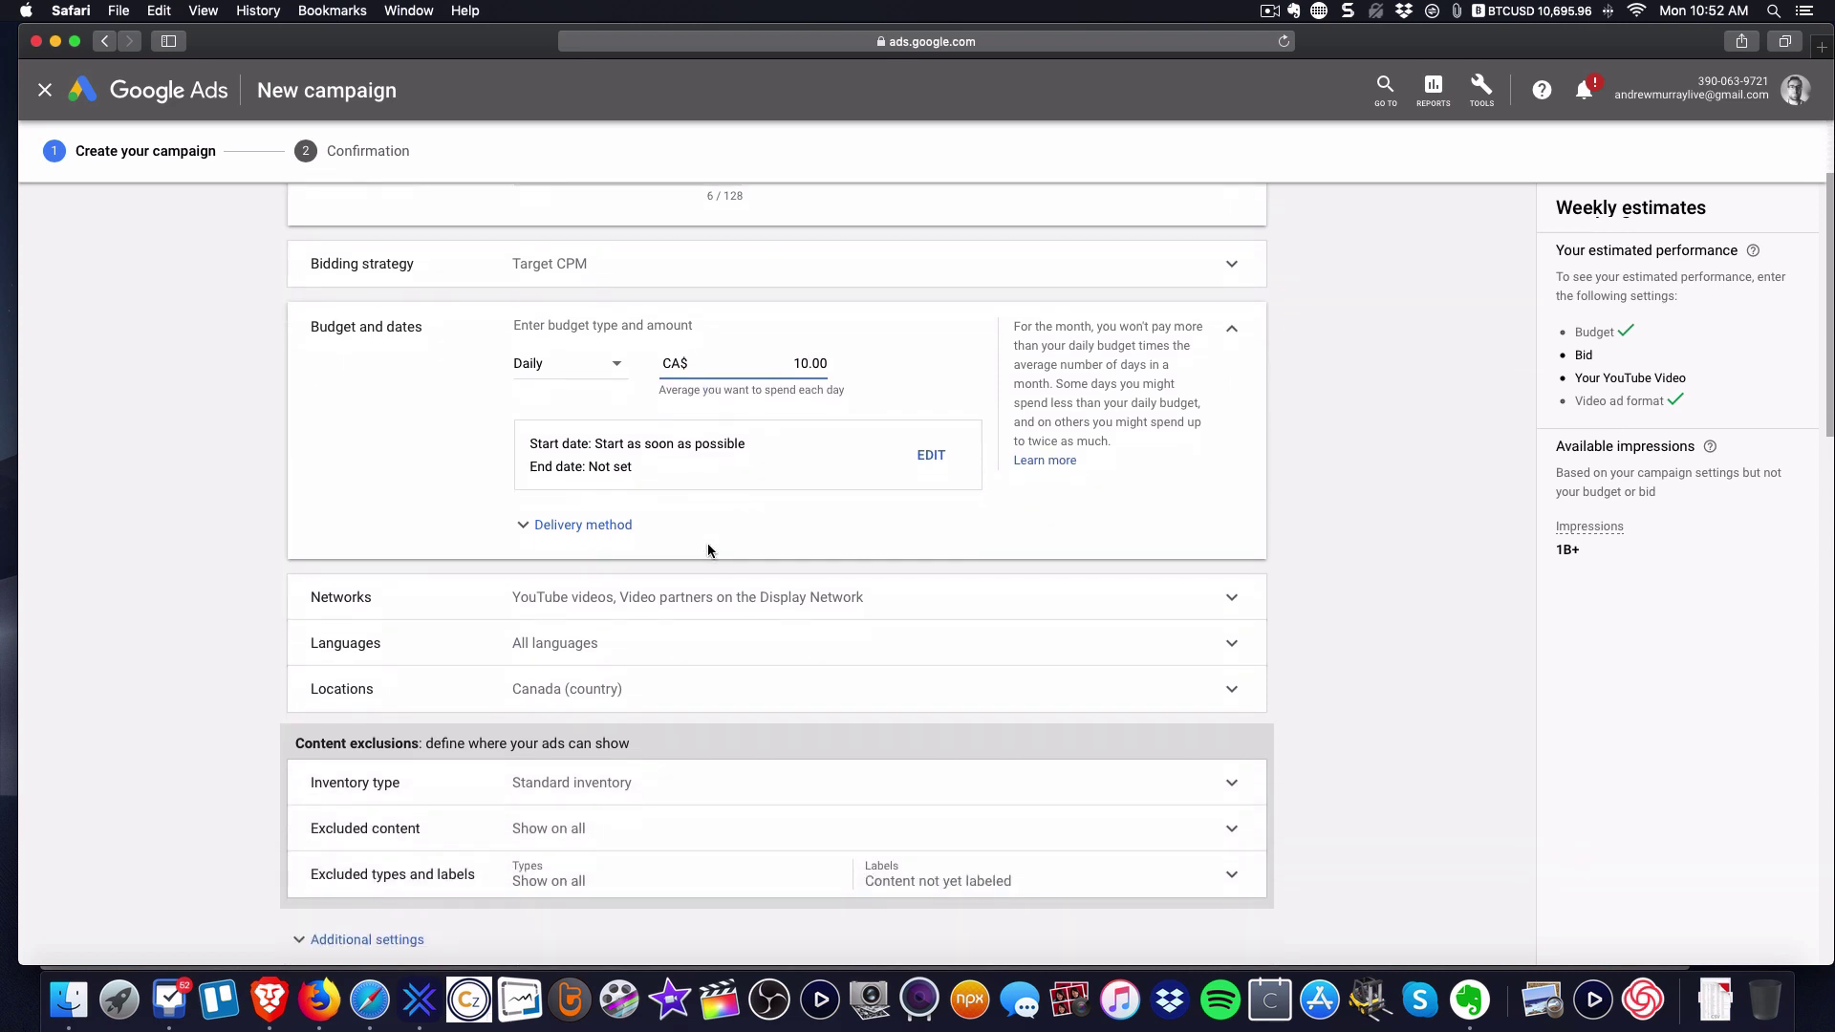
pyautogui.click(577, 532)
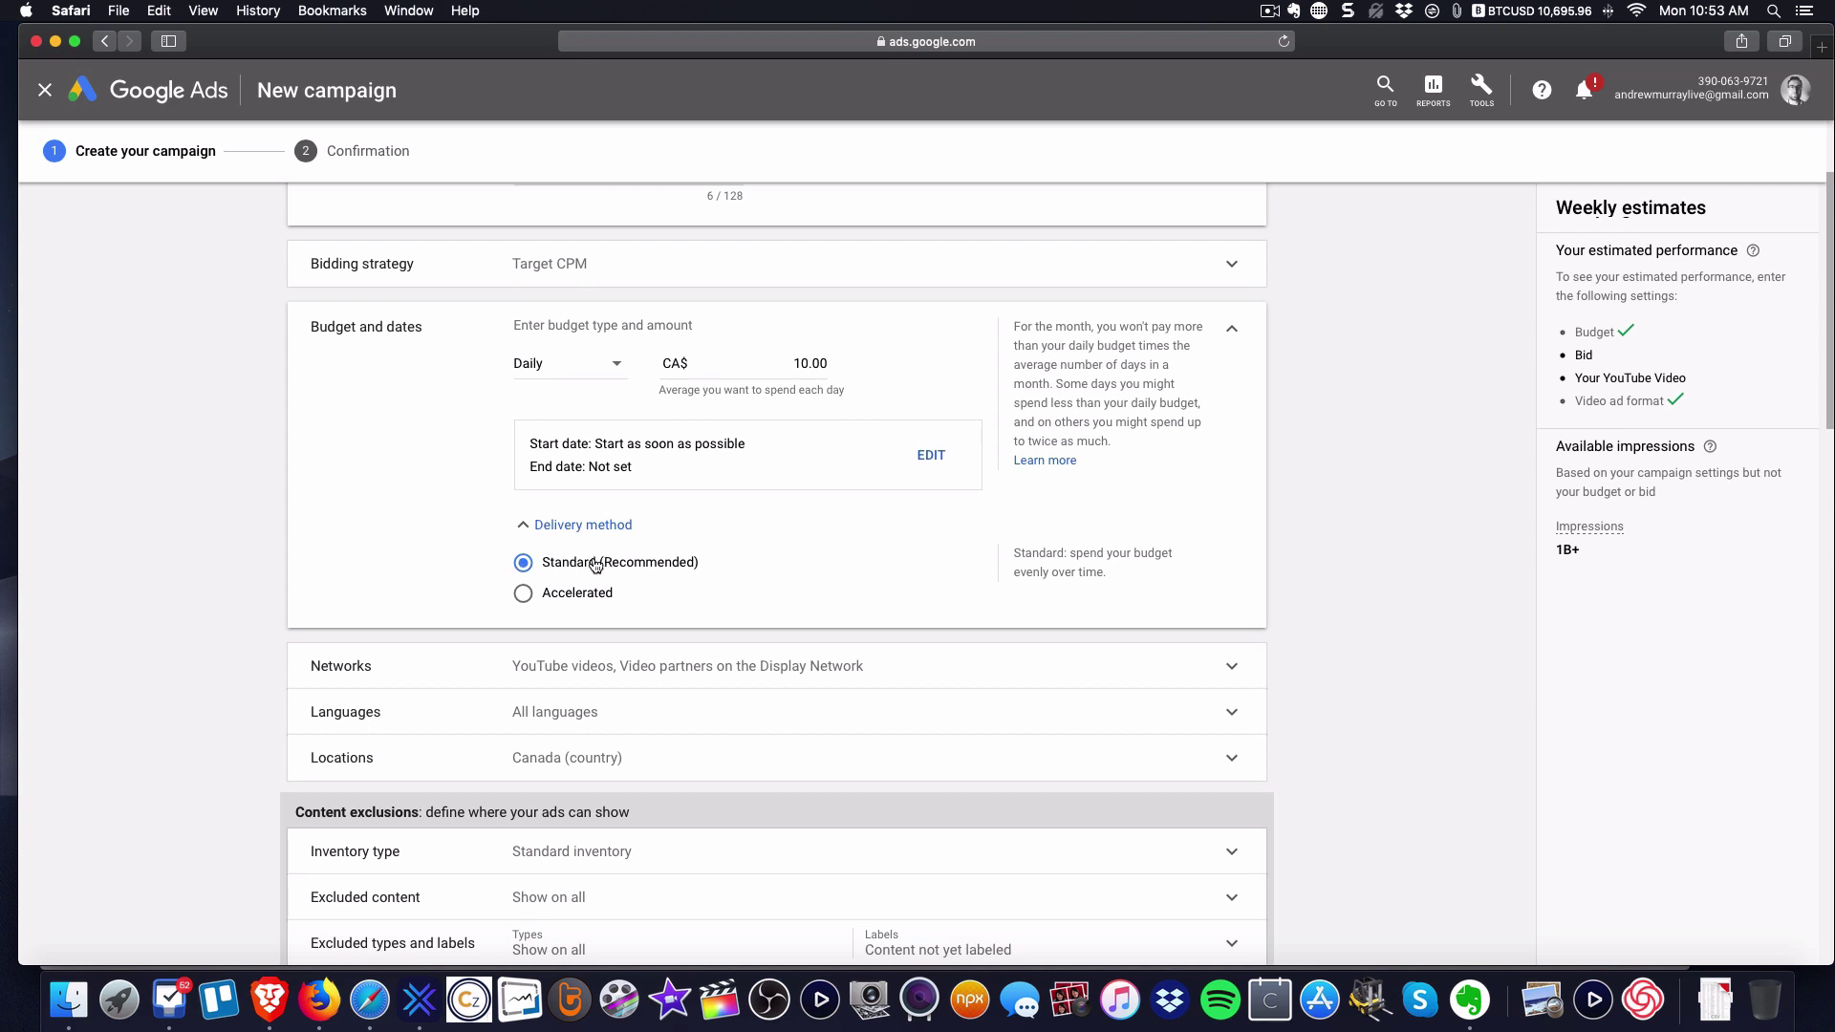
pyautogui.scroll(-5, 578, 578)
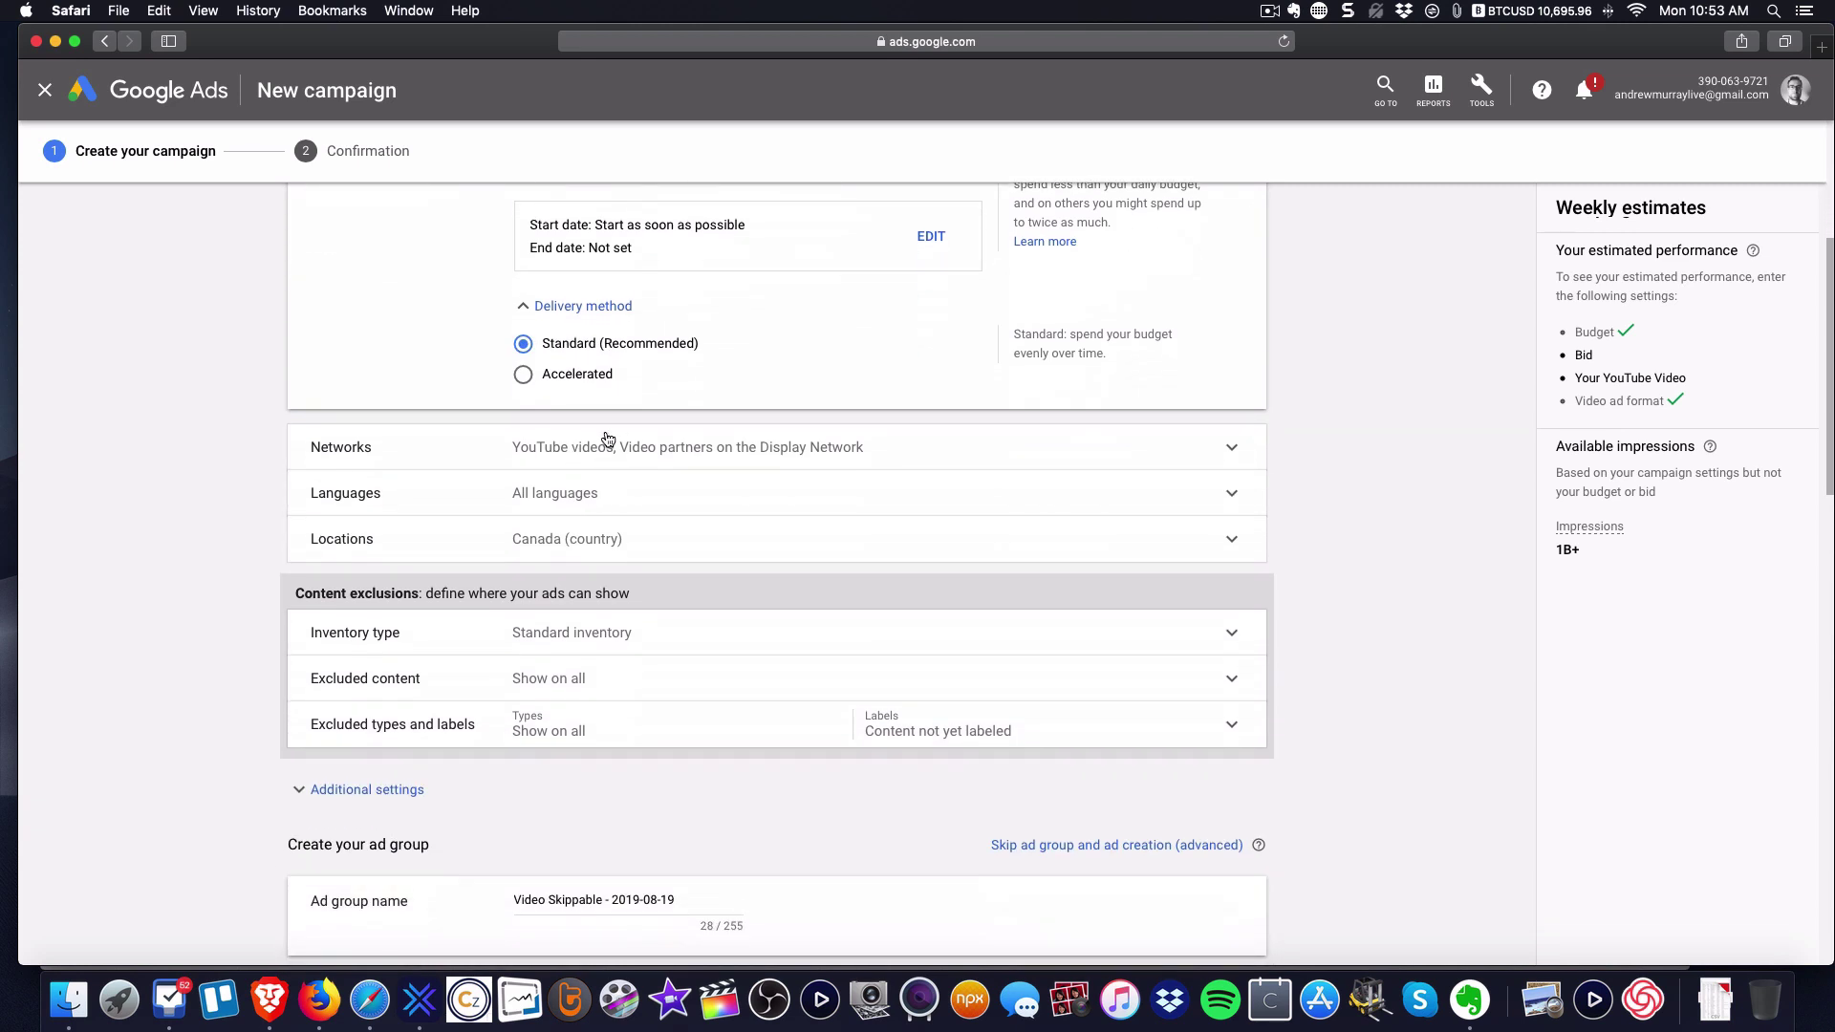
pyautogui.click(608, 442)
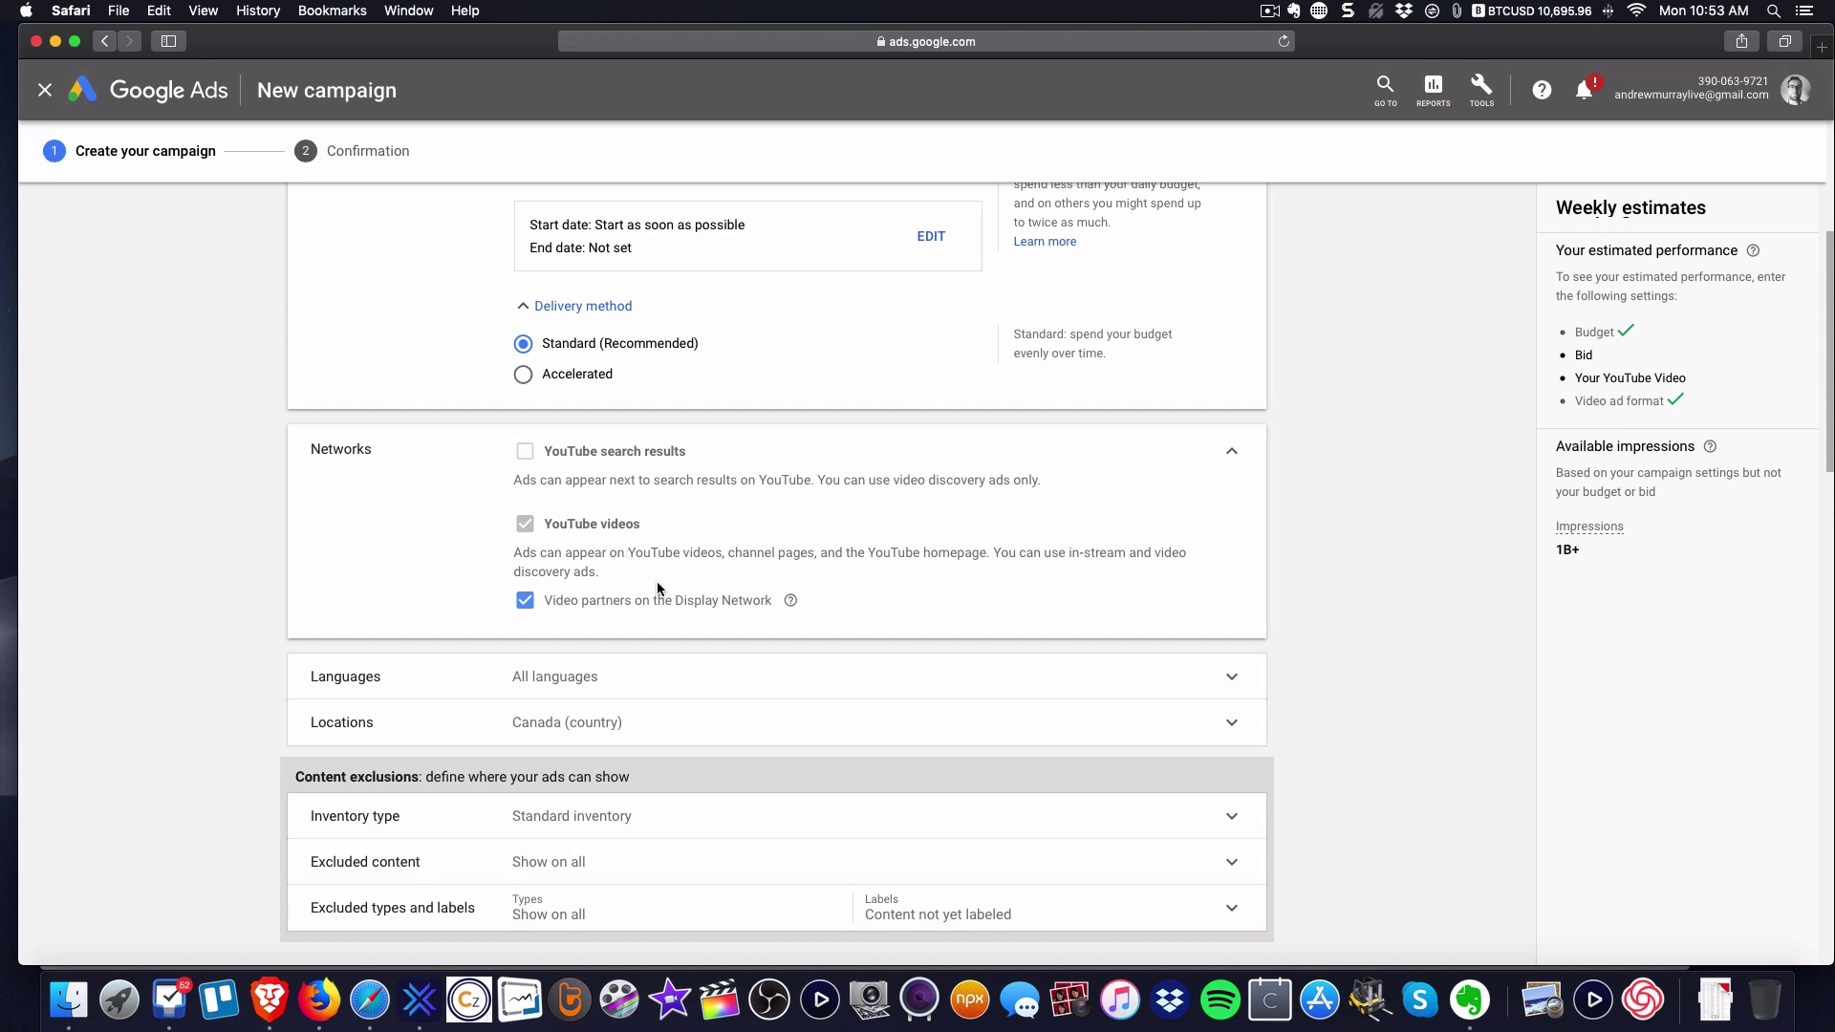
pyautogui.click(525, 601)
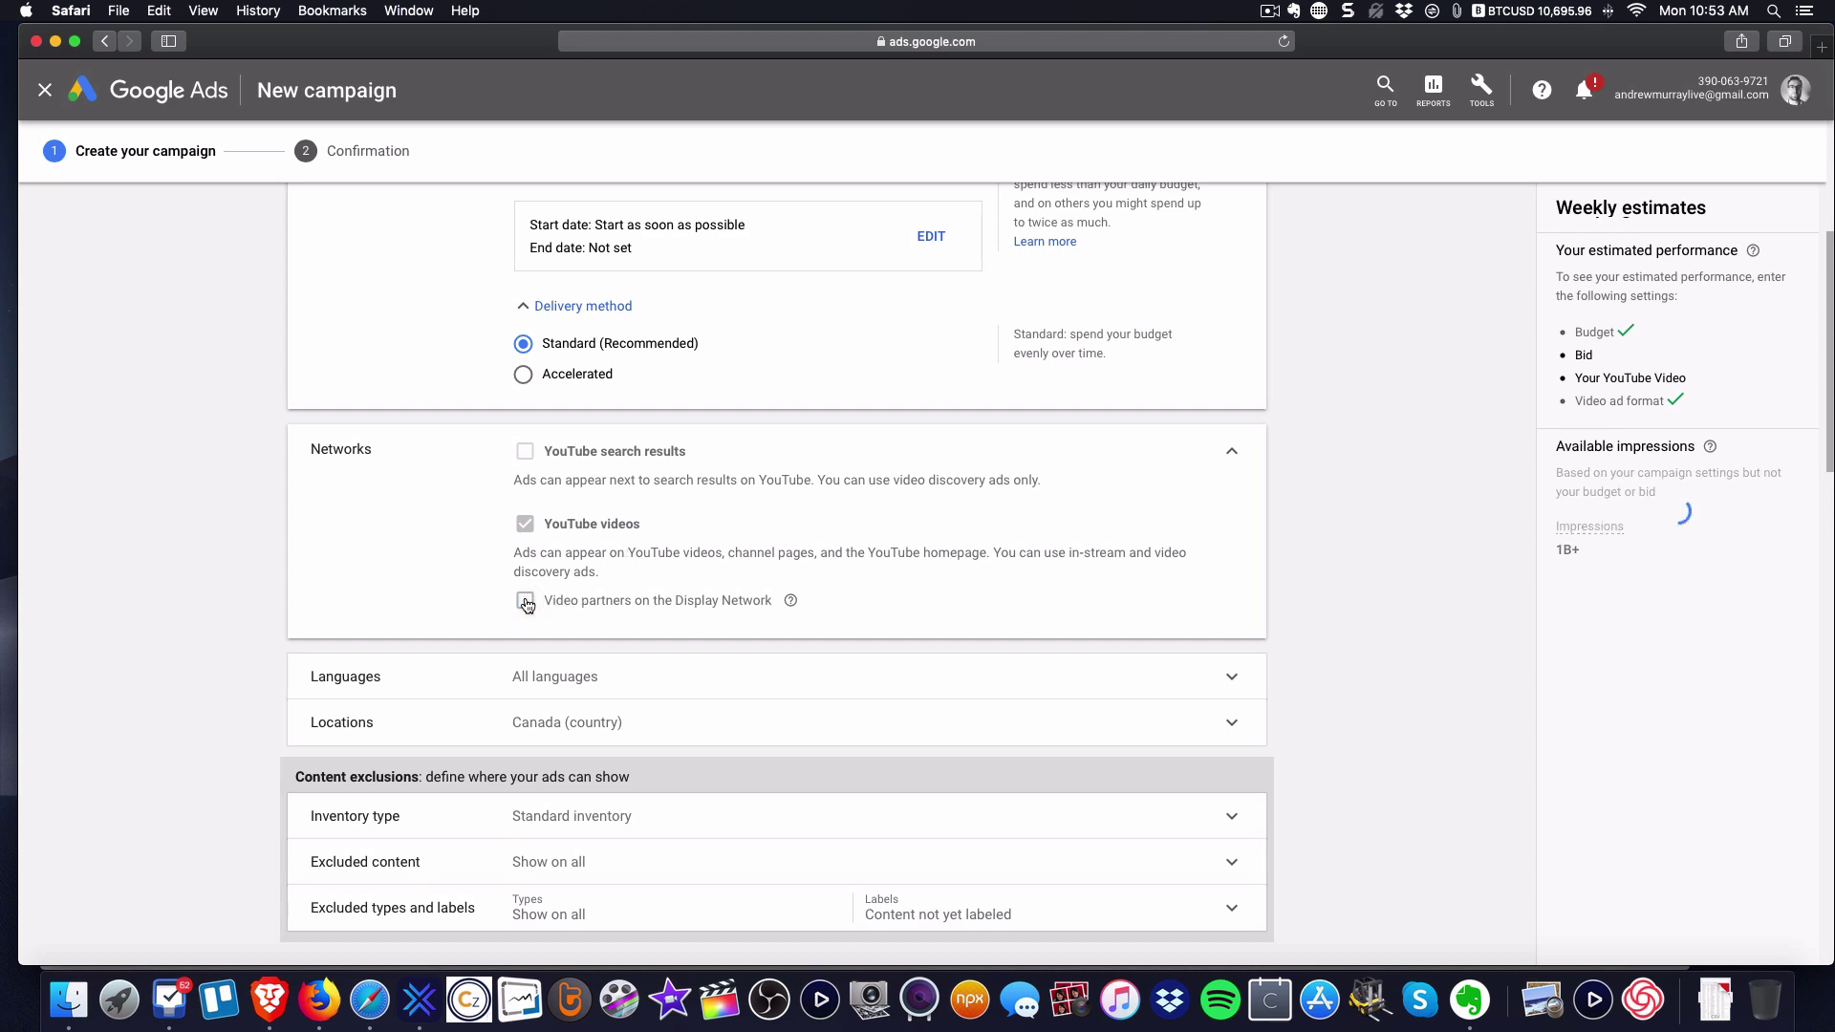
pyautogui.moveTo(791, 606)
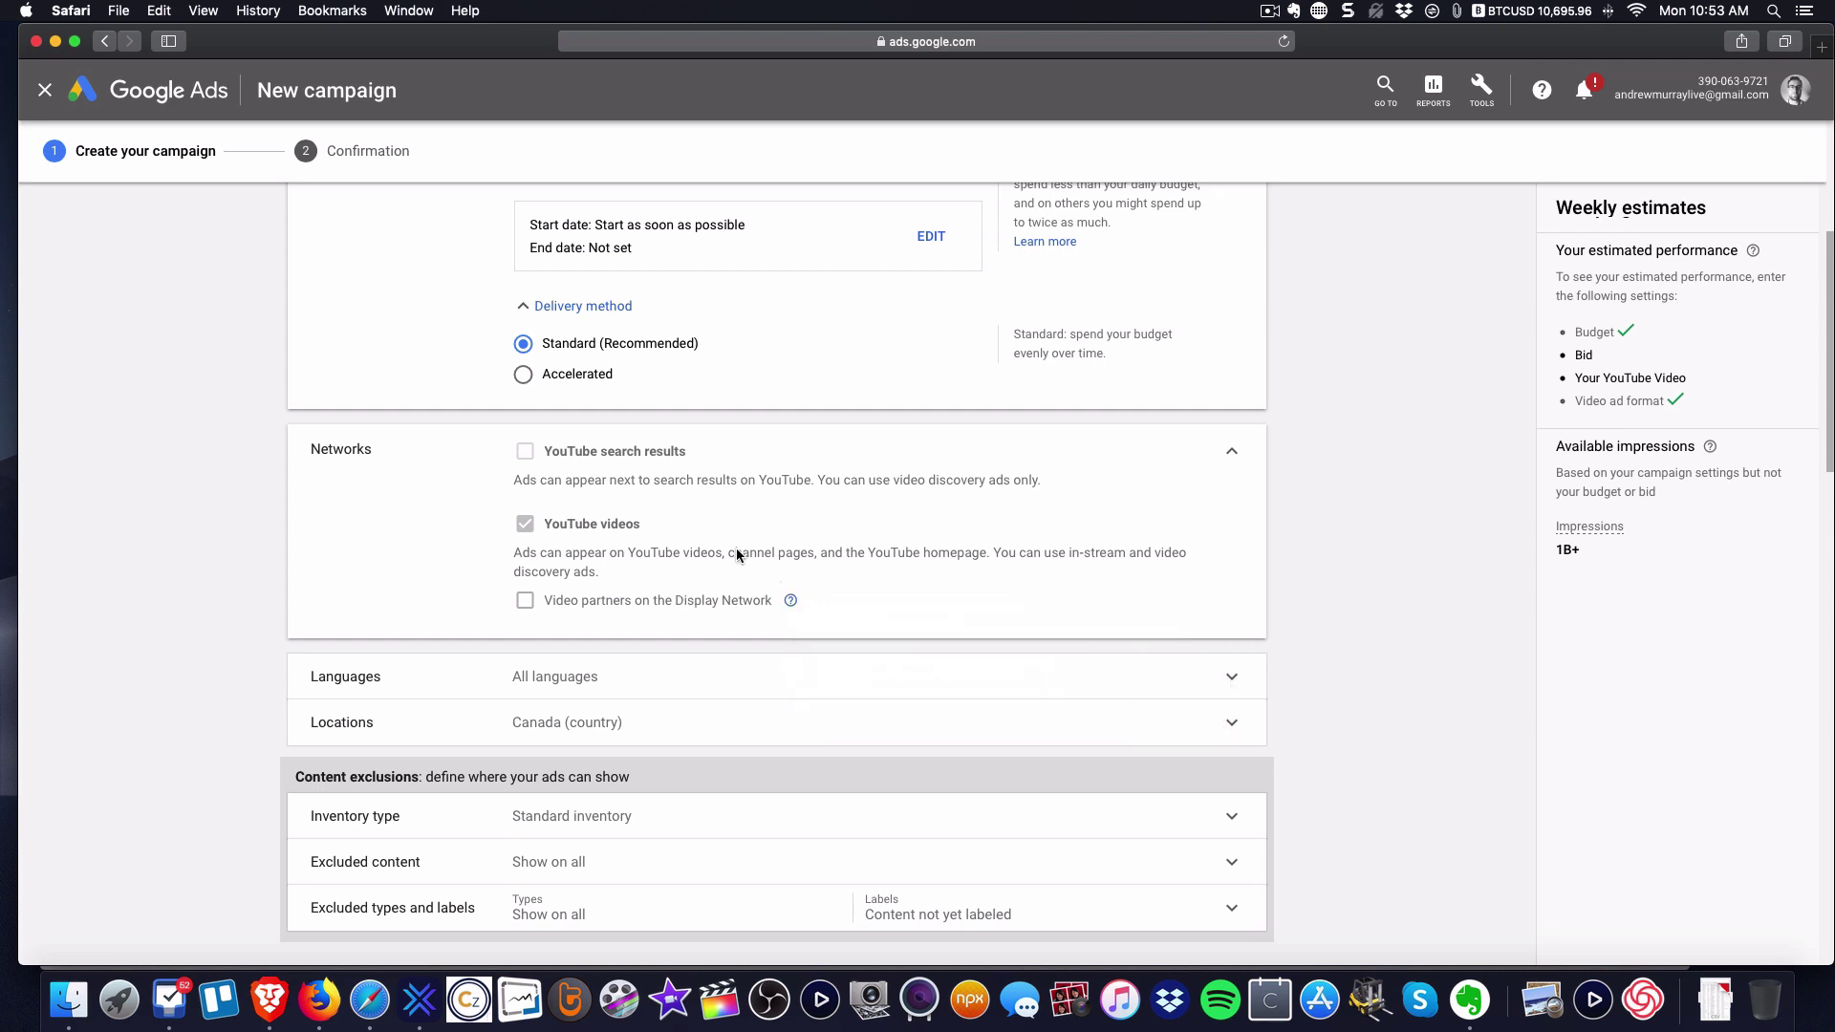
pyautogui.moveTo(527, 457)
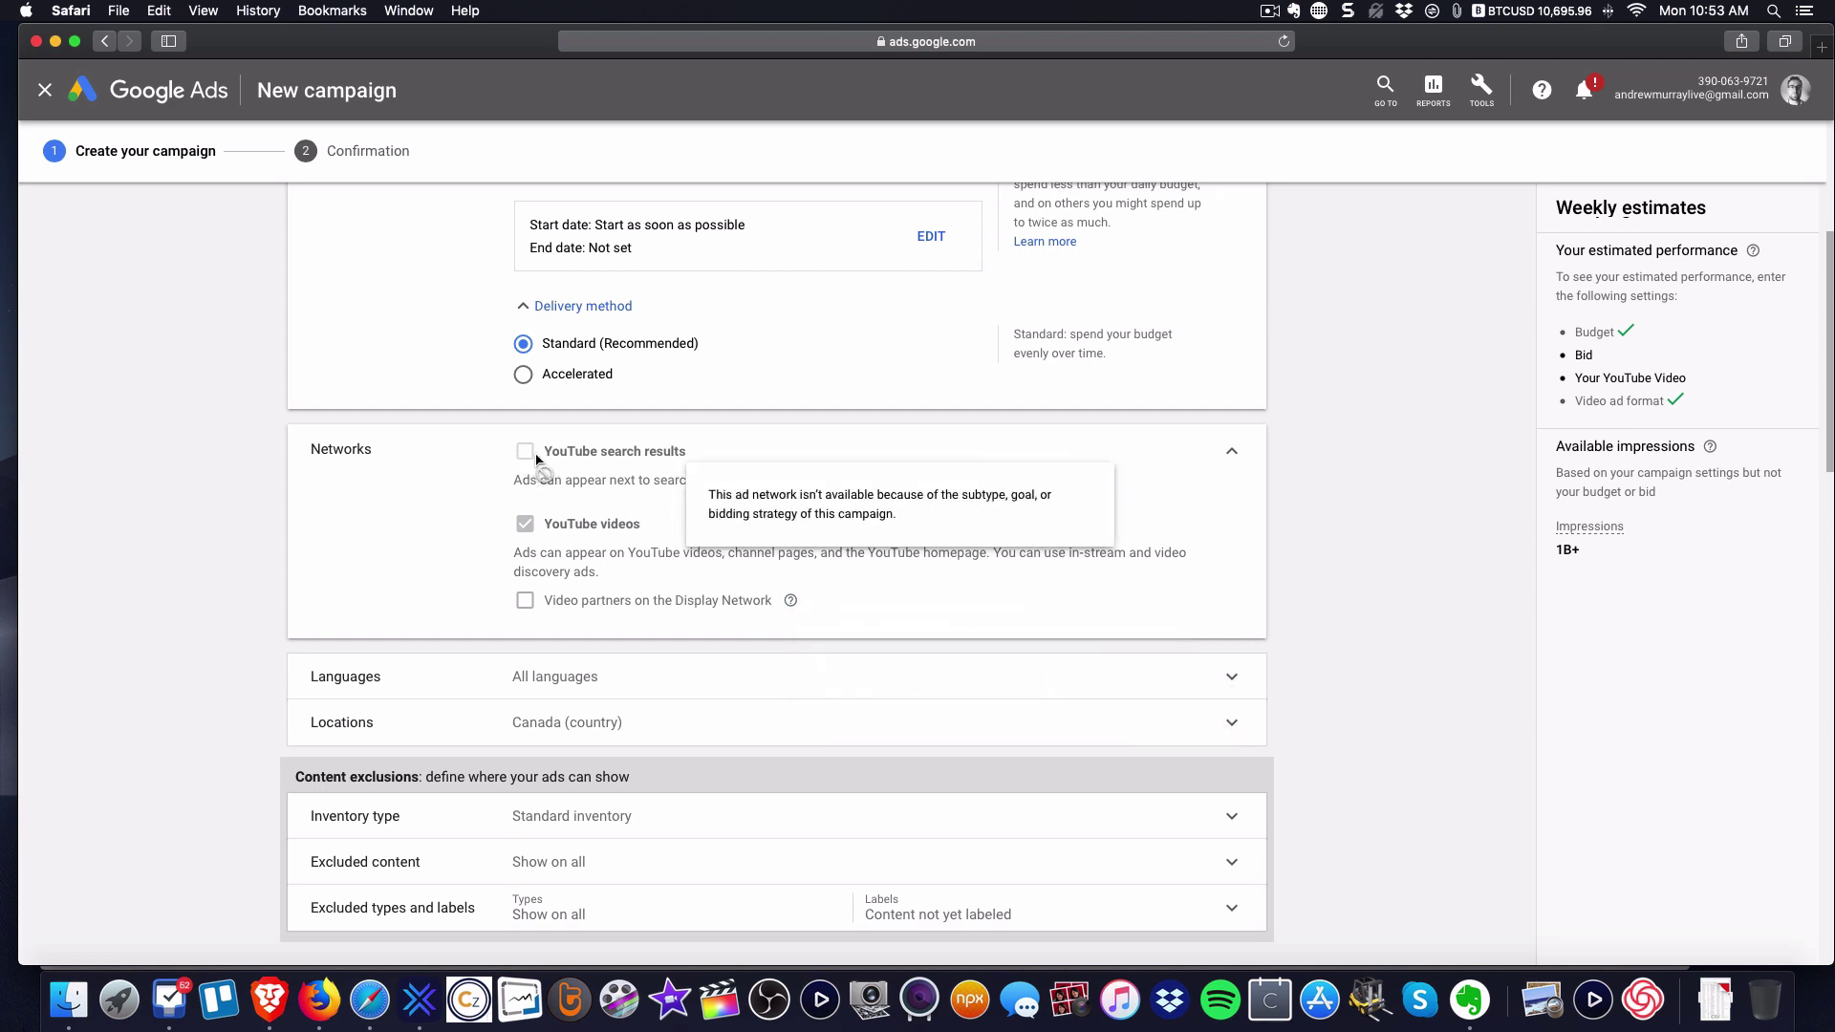
pyautogui.scroll(1, 503, 463)
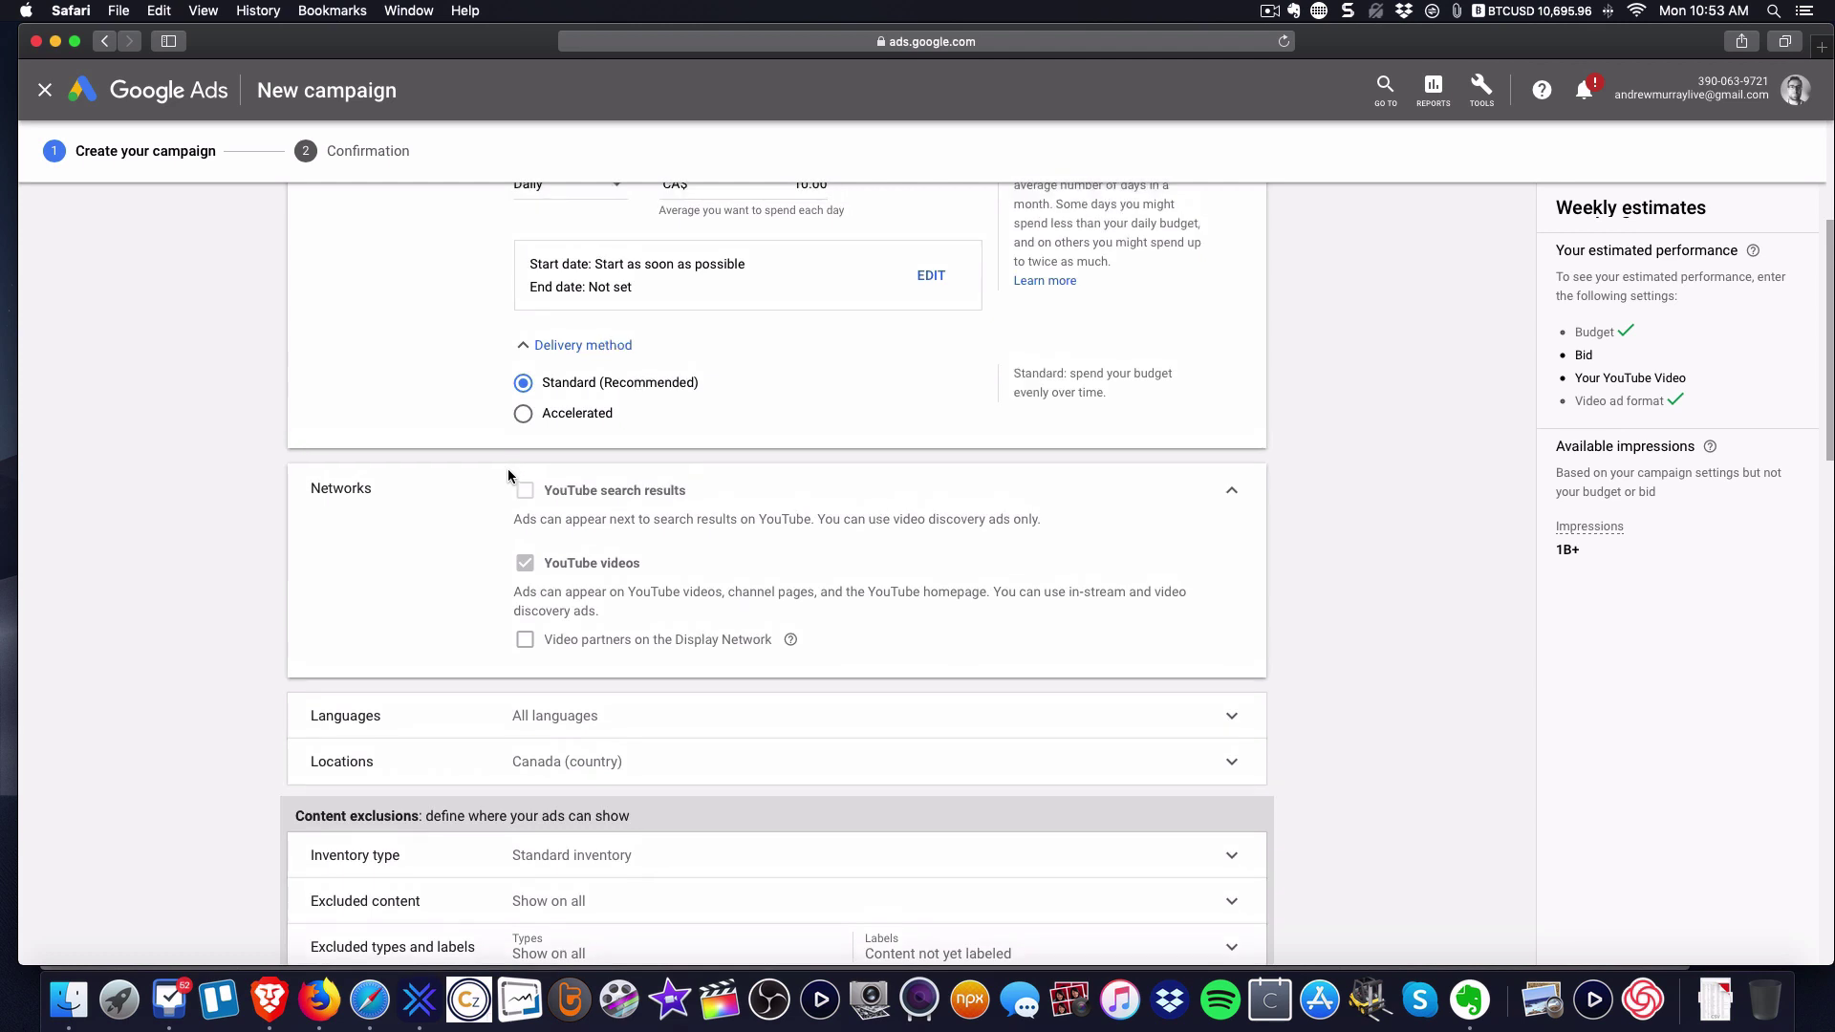
pyautogui.scroll(5, 508, 471)
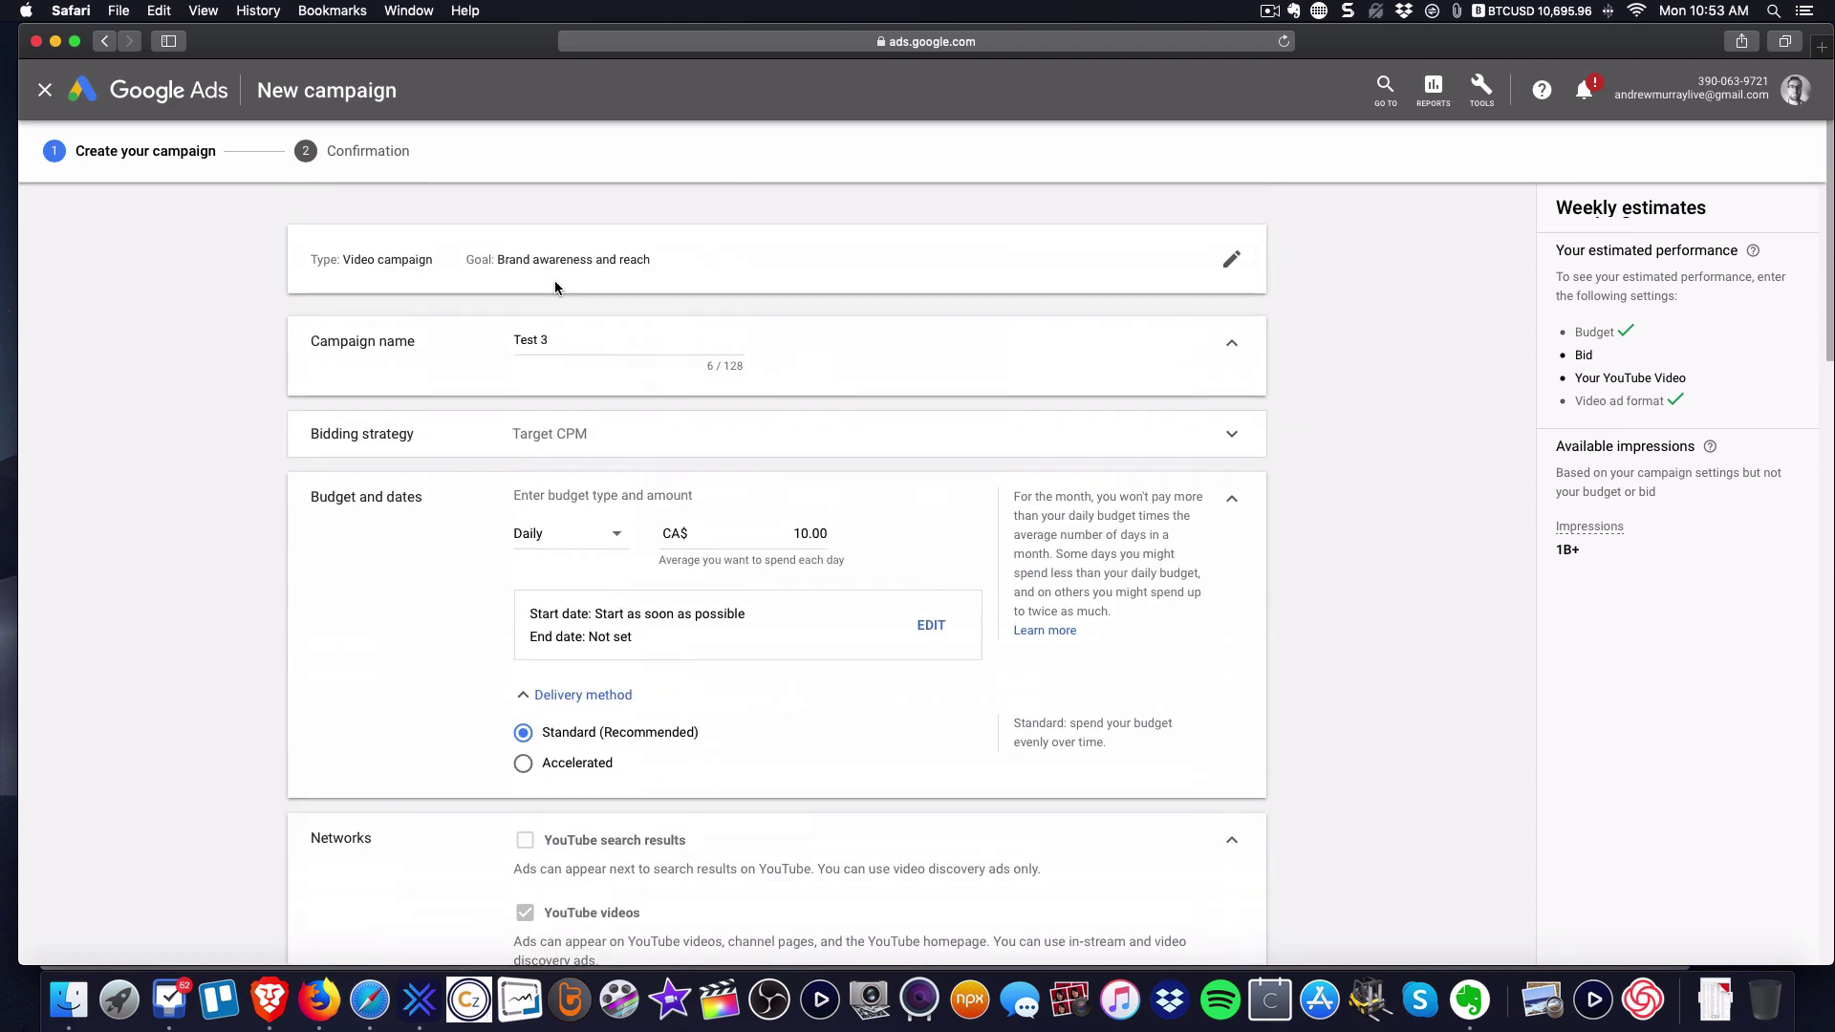
pyautogui.scroll(-5, 478, 541)
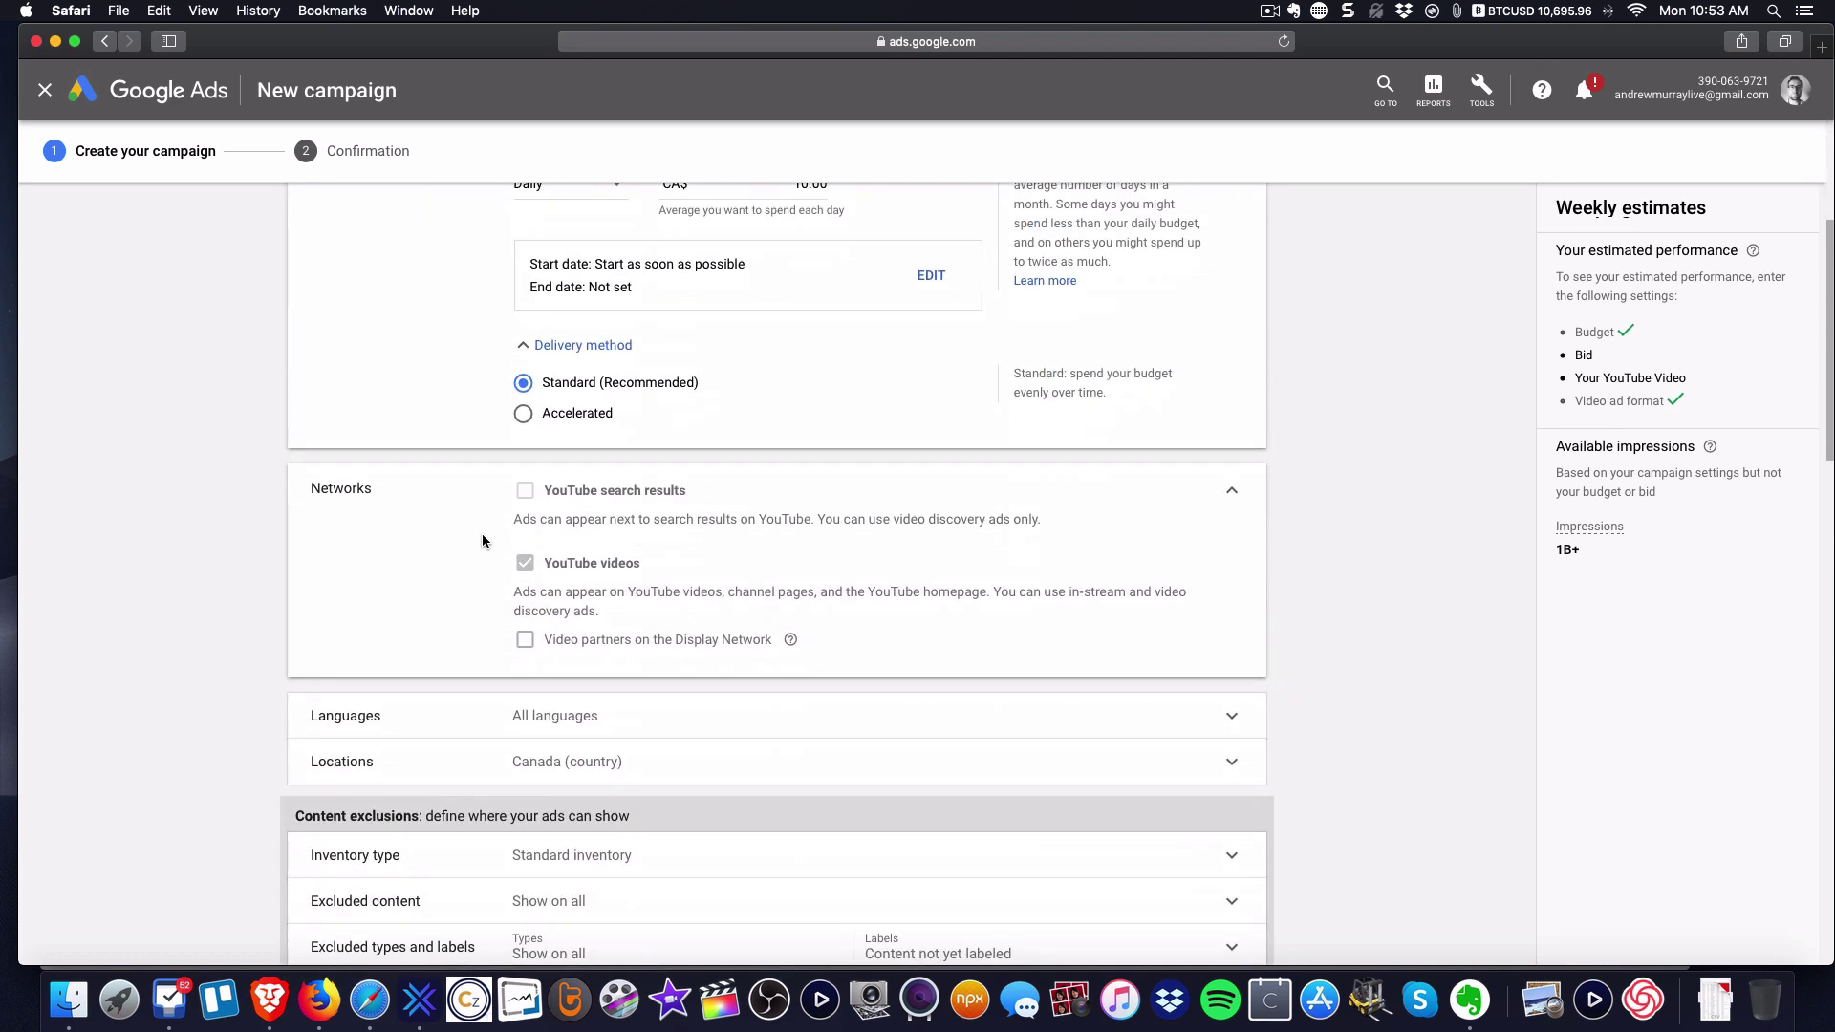
pyautogui.moveTo(559, 501)
# - Target the United States and Canada as the campaign's included locations
pyautogui.scroll(-5, 604, 618)
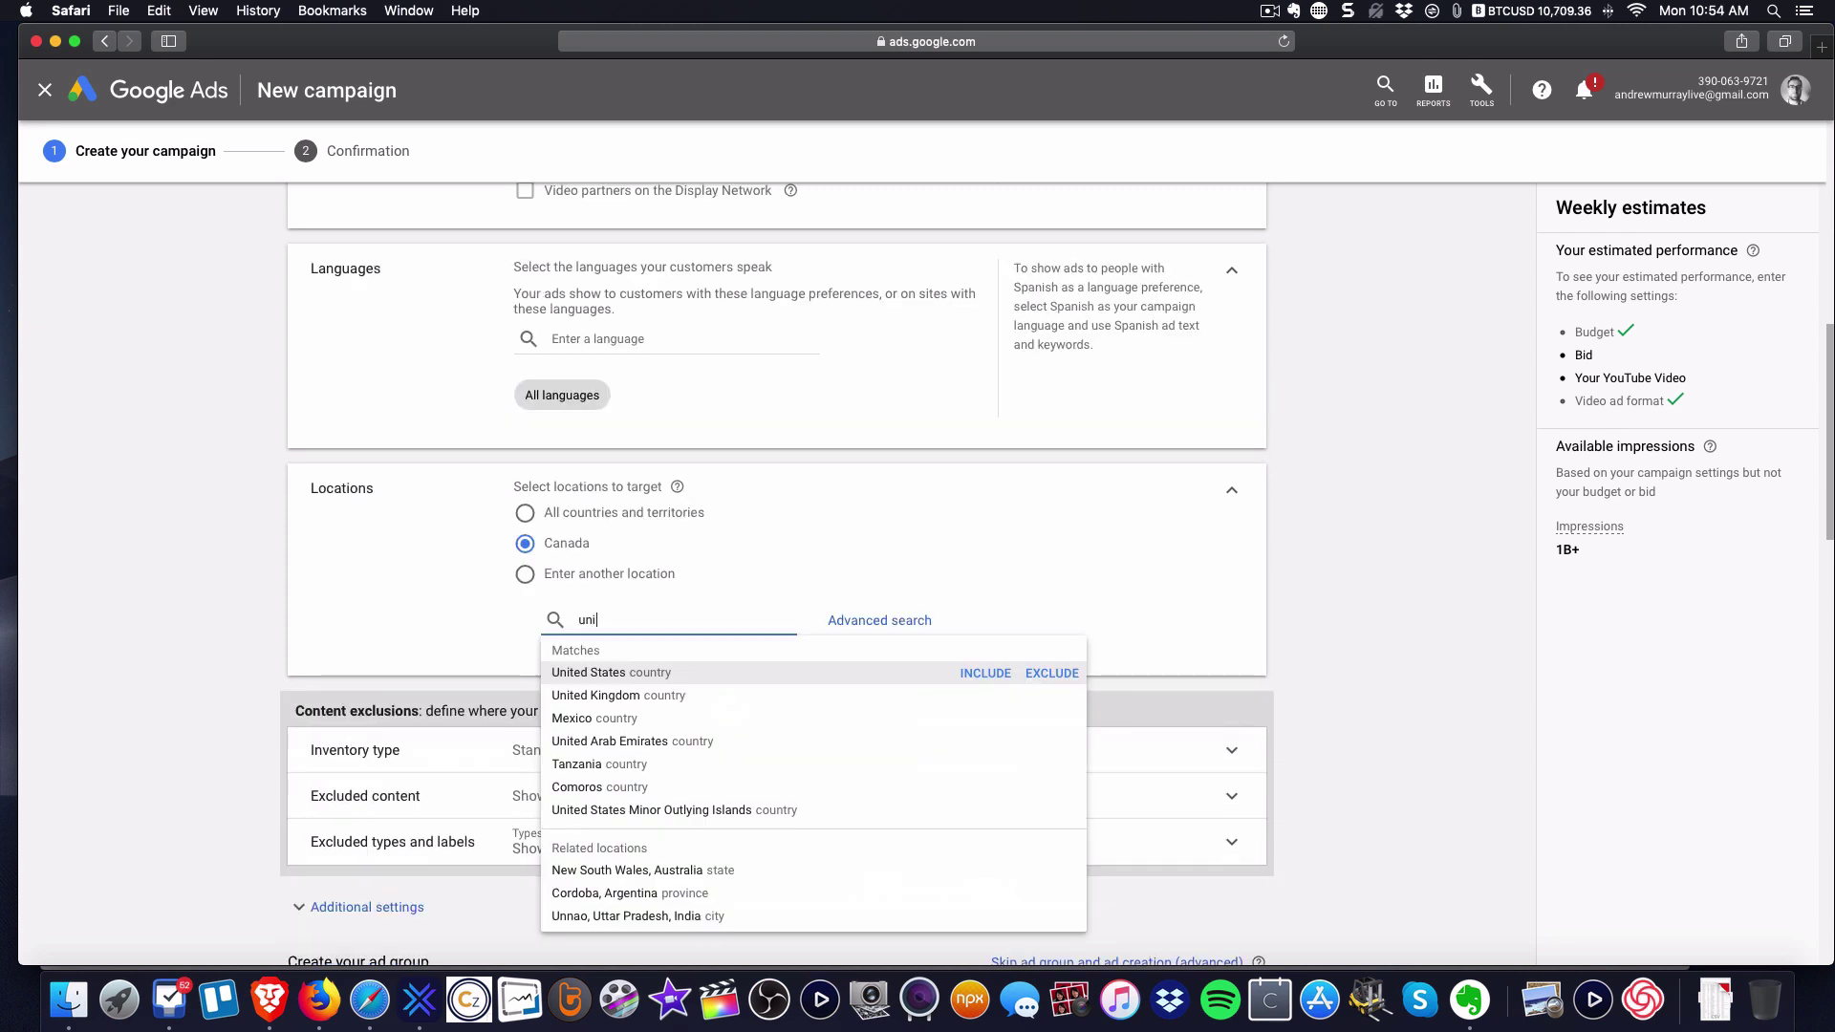
pyautogui.click(985, 673)
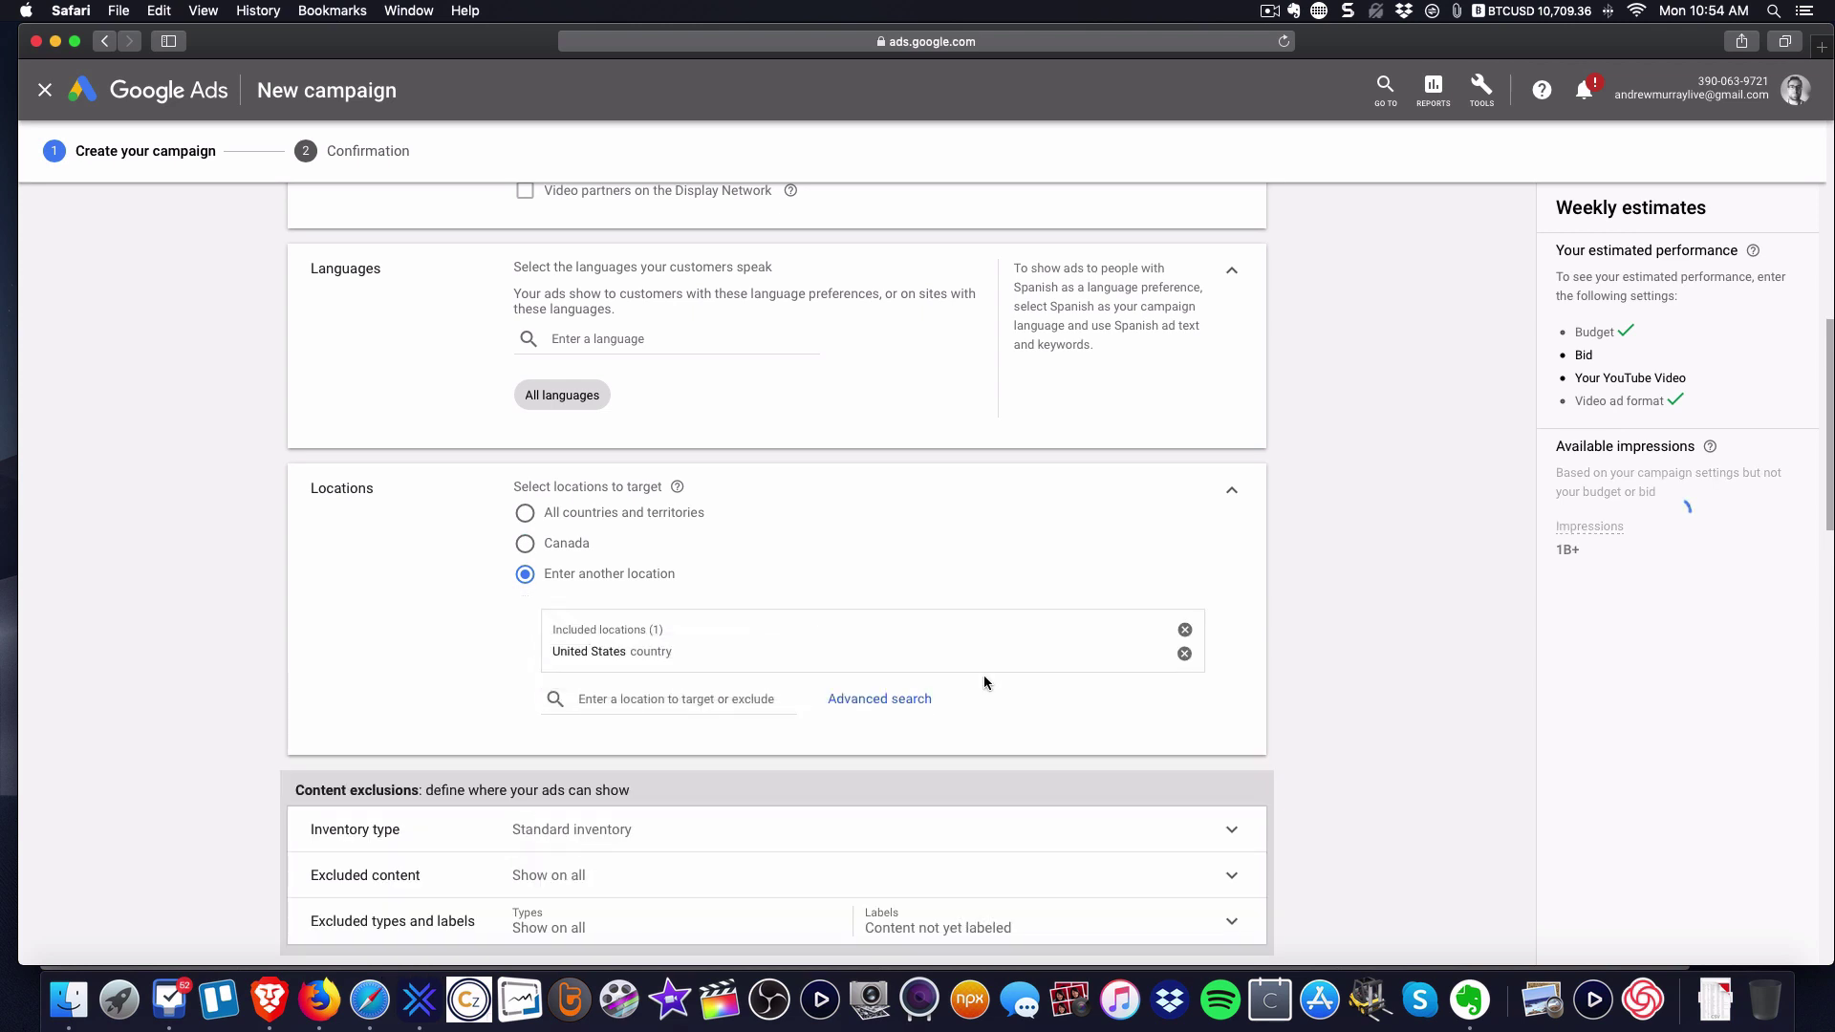
pyautogui.click(616, 700)
pyautogui.write('can')
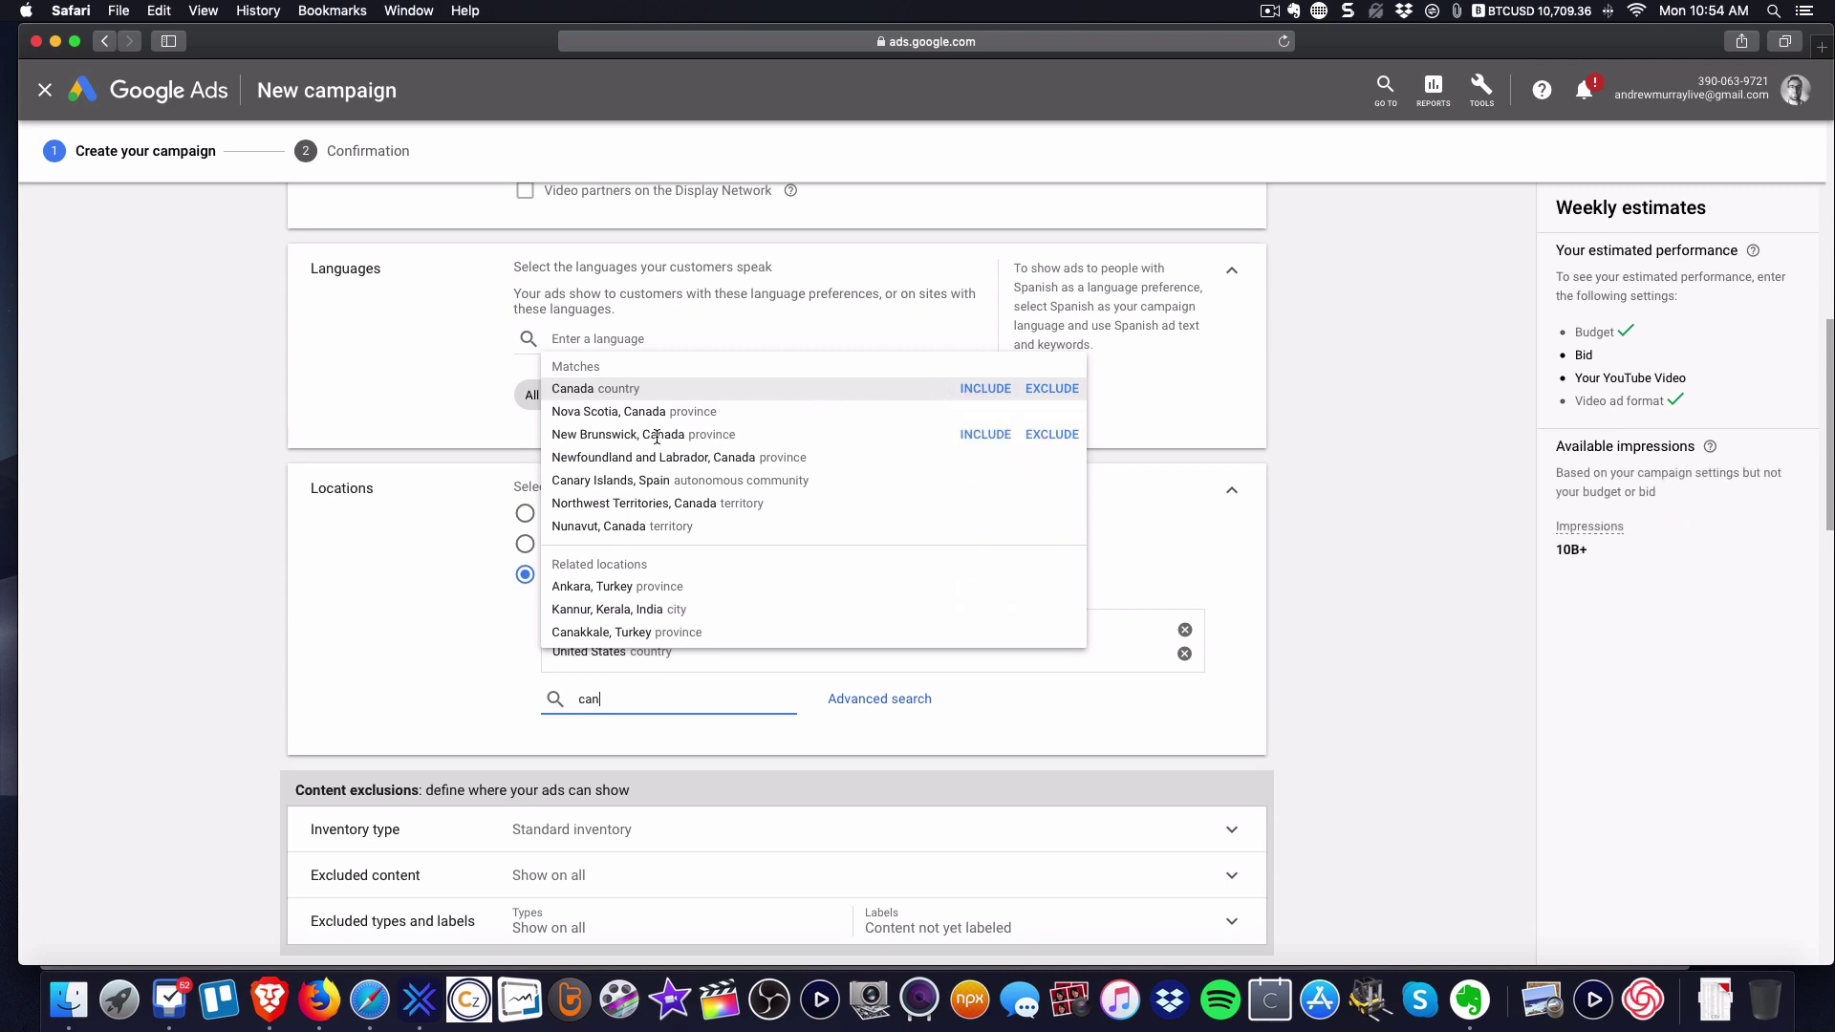
pyautogui.click(985, 389)
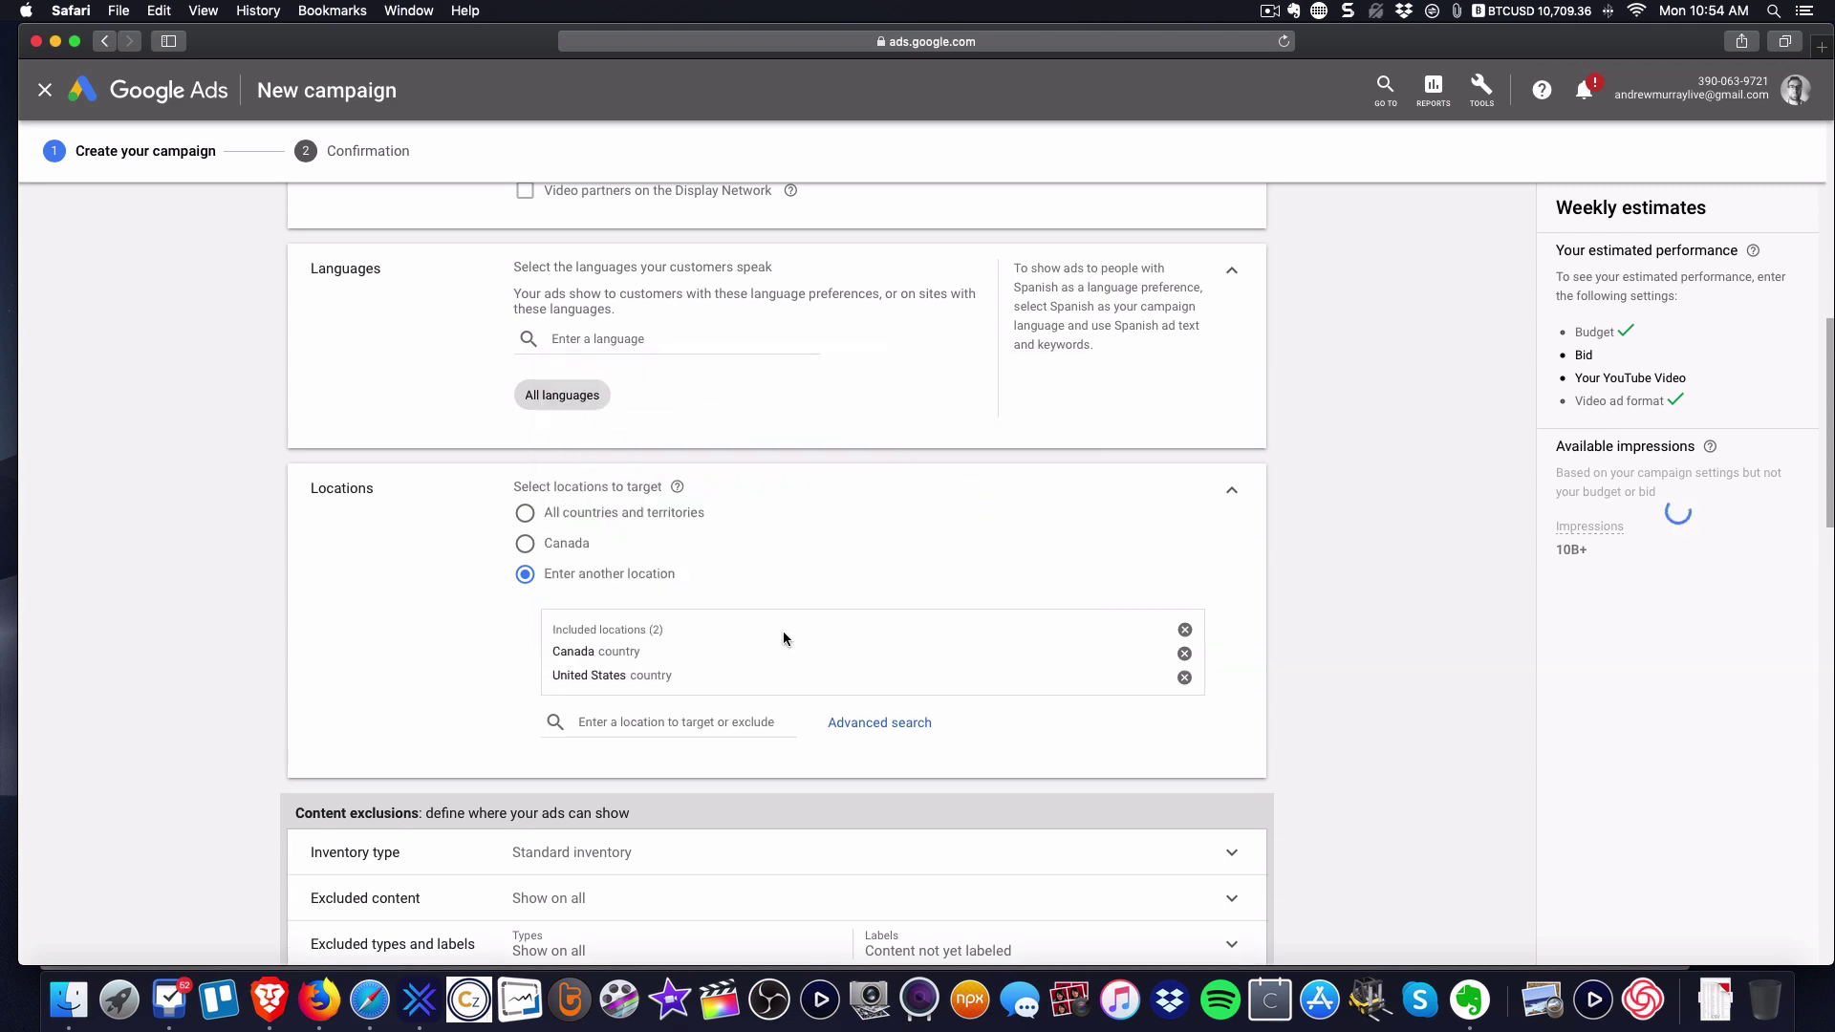
# - Exclude the Atlanta GA, United States Nielsen DMA region from the campaign's locations
pyautogui.click(610, 721)
pyautogui.write('atlant')
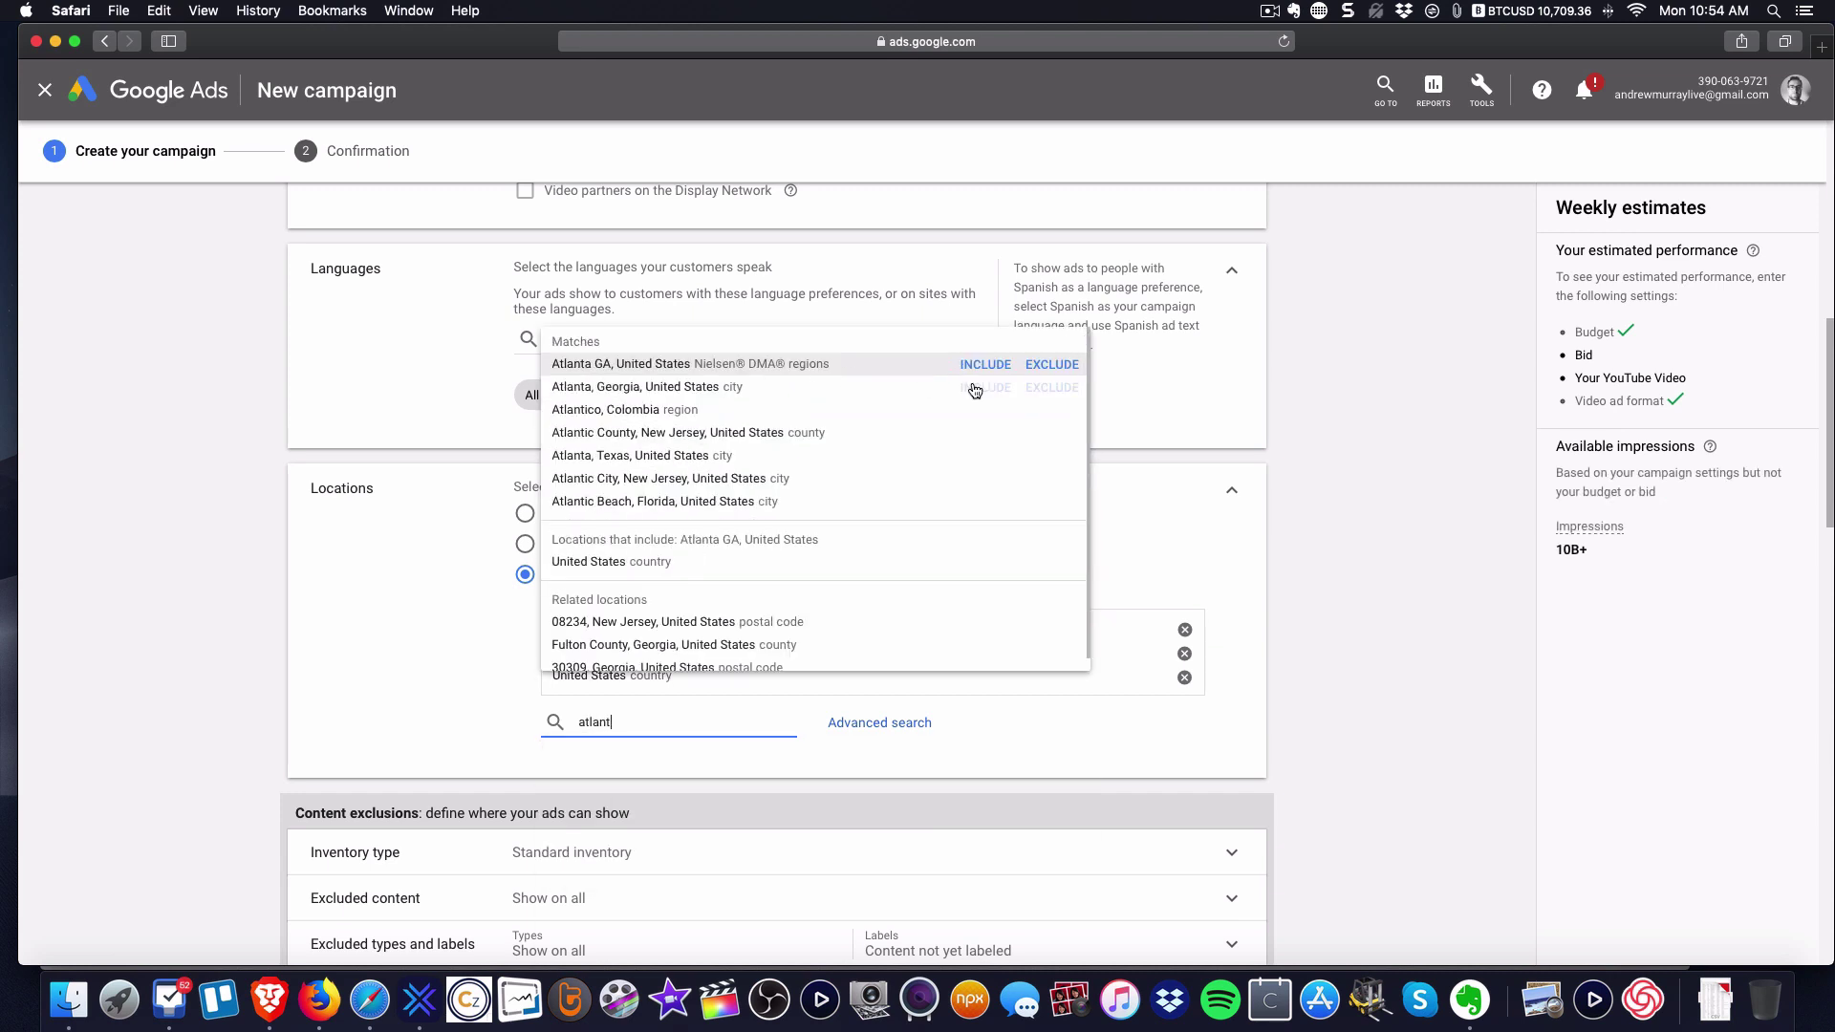
pyautogui.click(1055, 364)
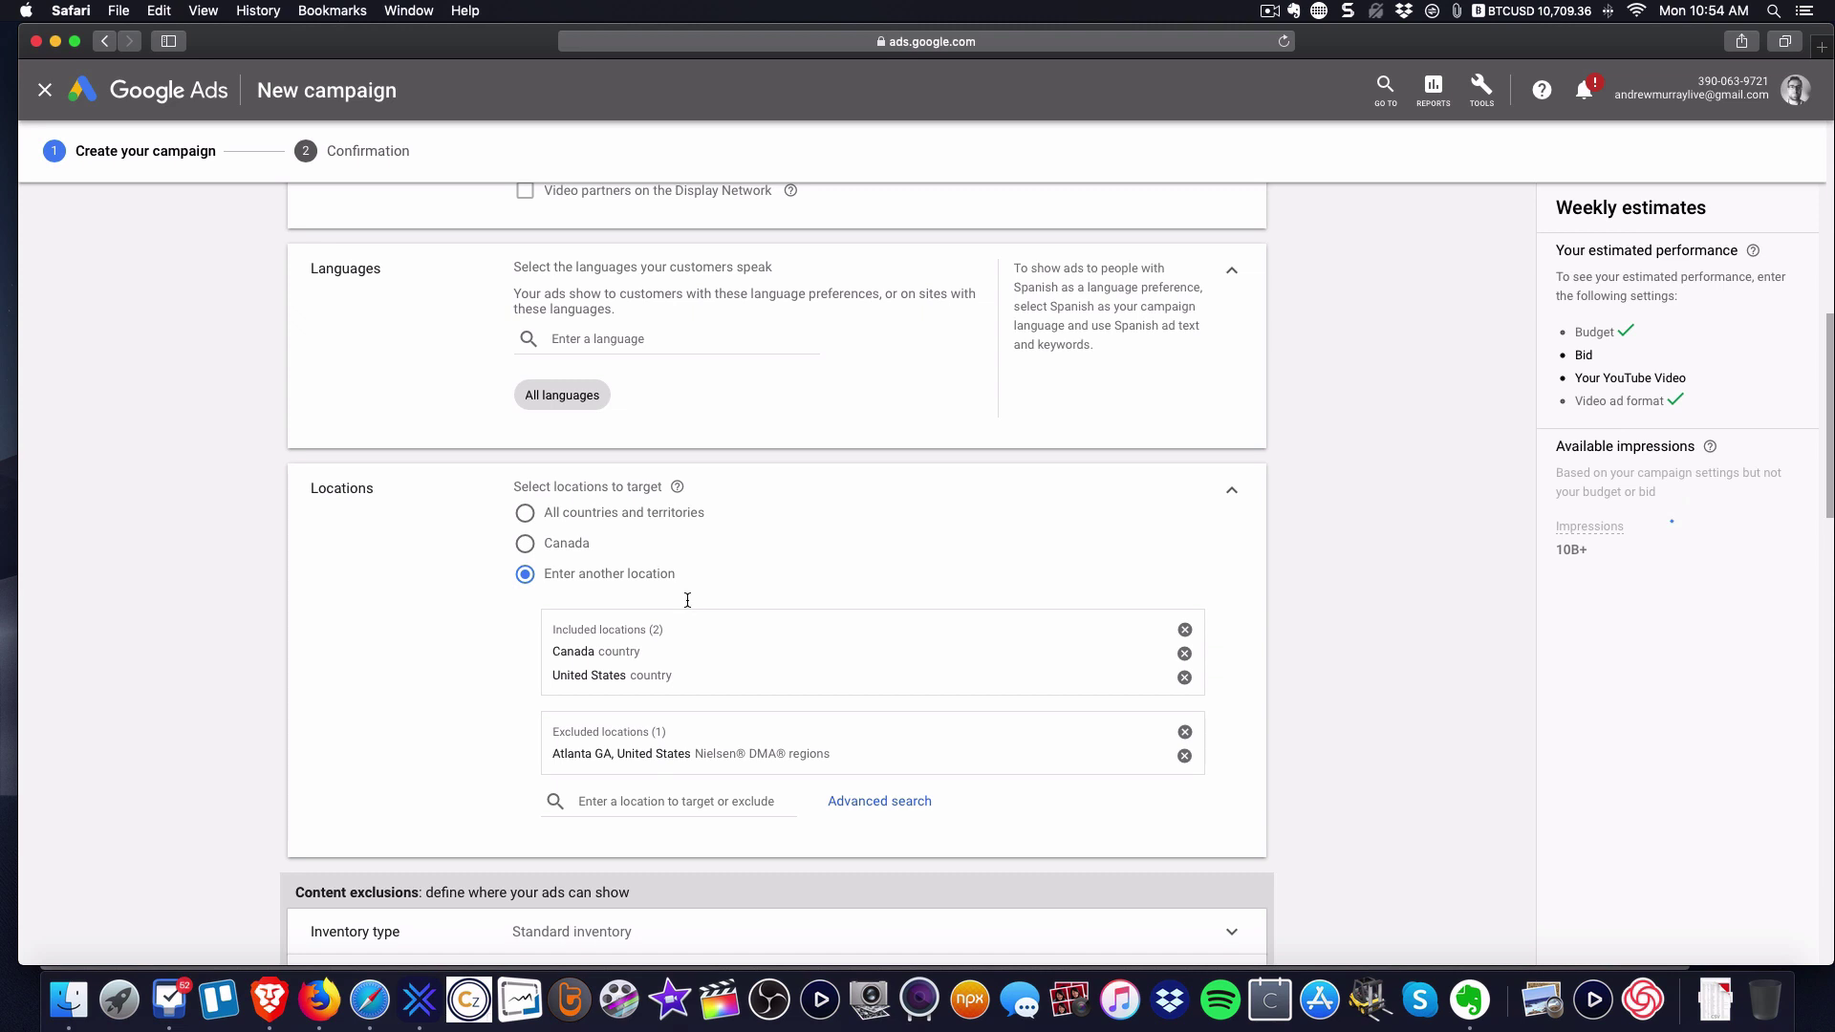
# - Show the inventory type options in the campaign's content exclusions and look over the excluded content settings
pyautogui.scroll(-6, 687, 604)
pyautogui.click(609, 382)
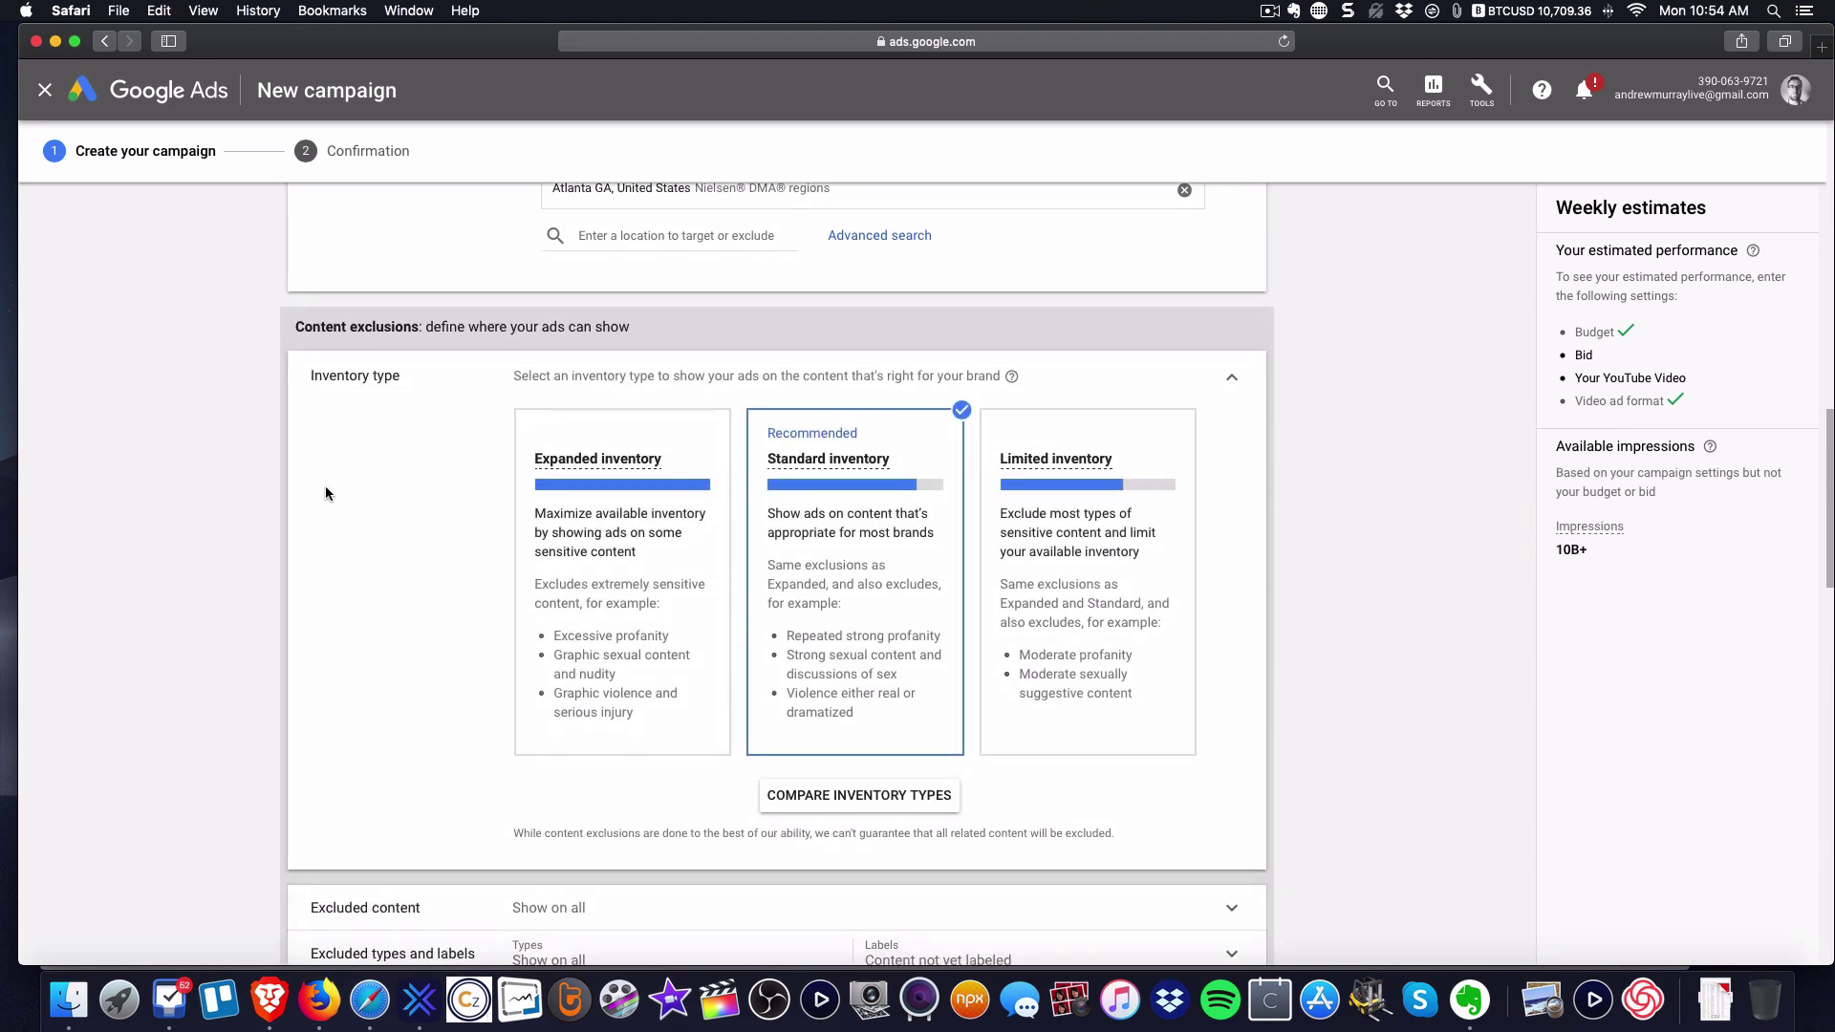
pyautogui.scroll(-2, 325, 487)
pyautogui.scroll(-5, 319, 487)
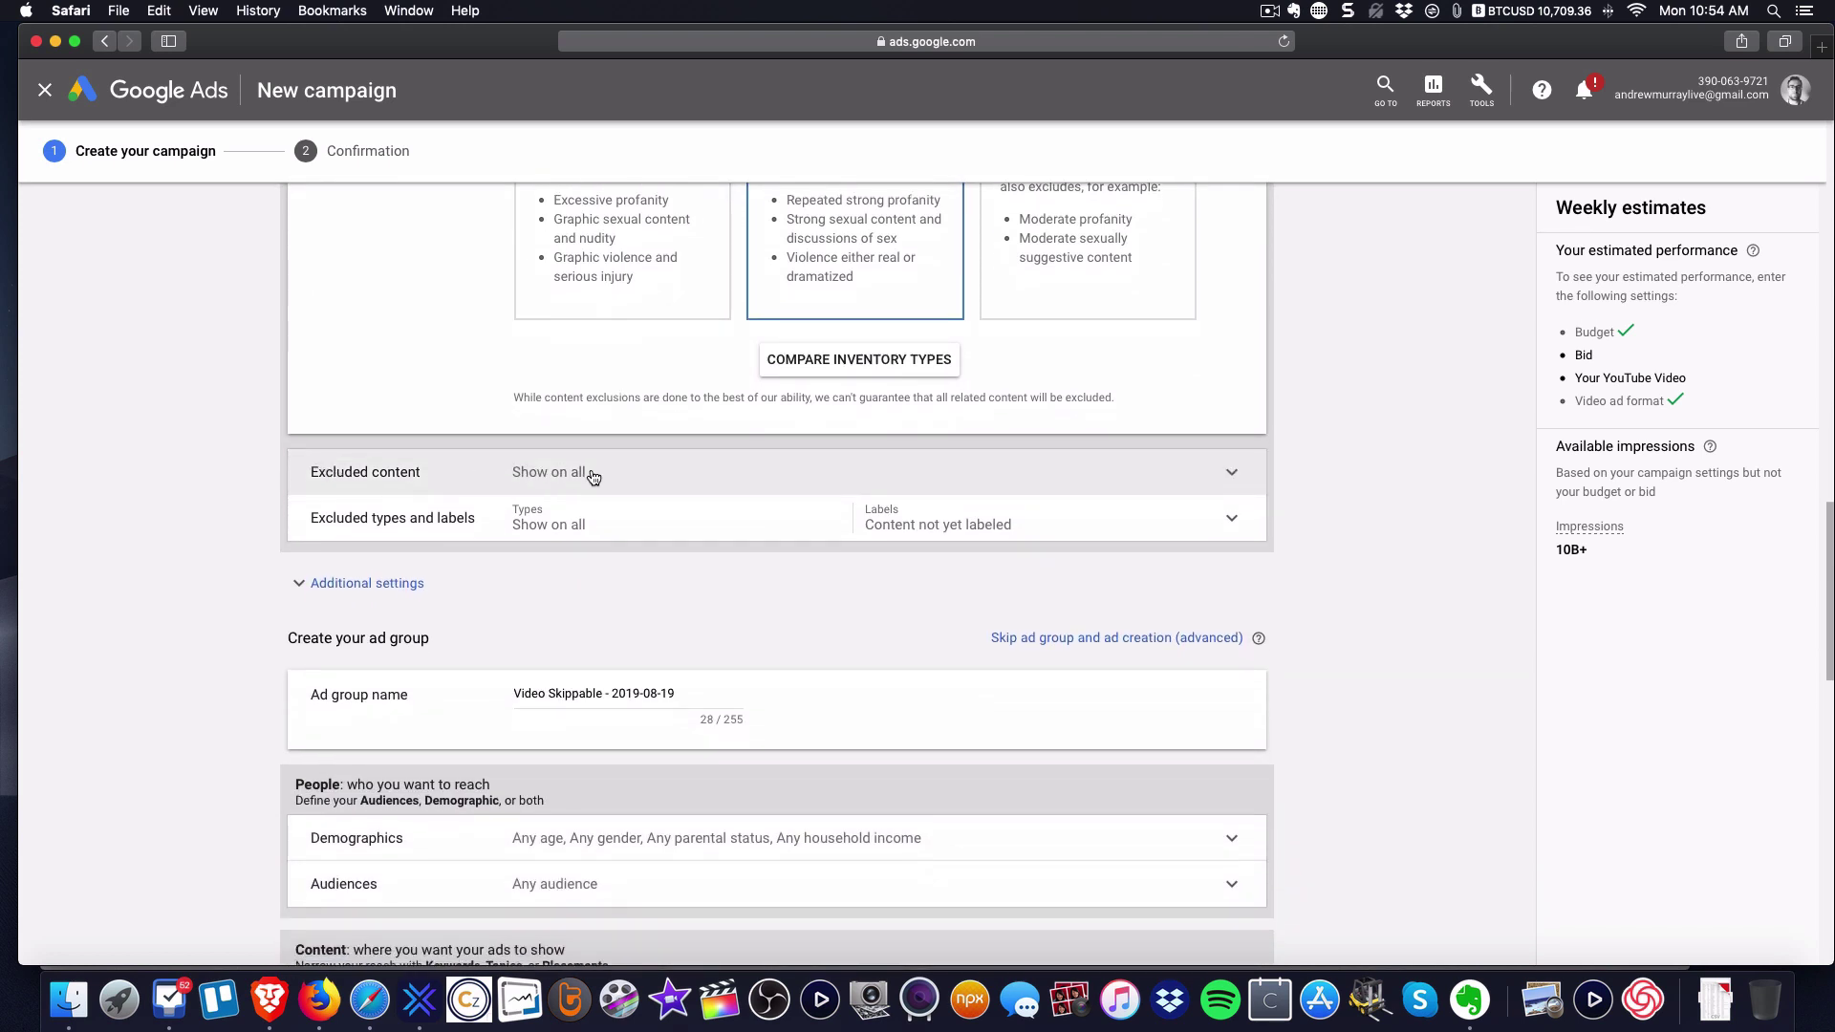
pyautogui.scroll(-3, 592, 475)
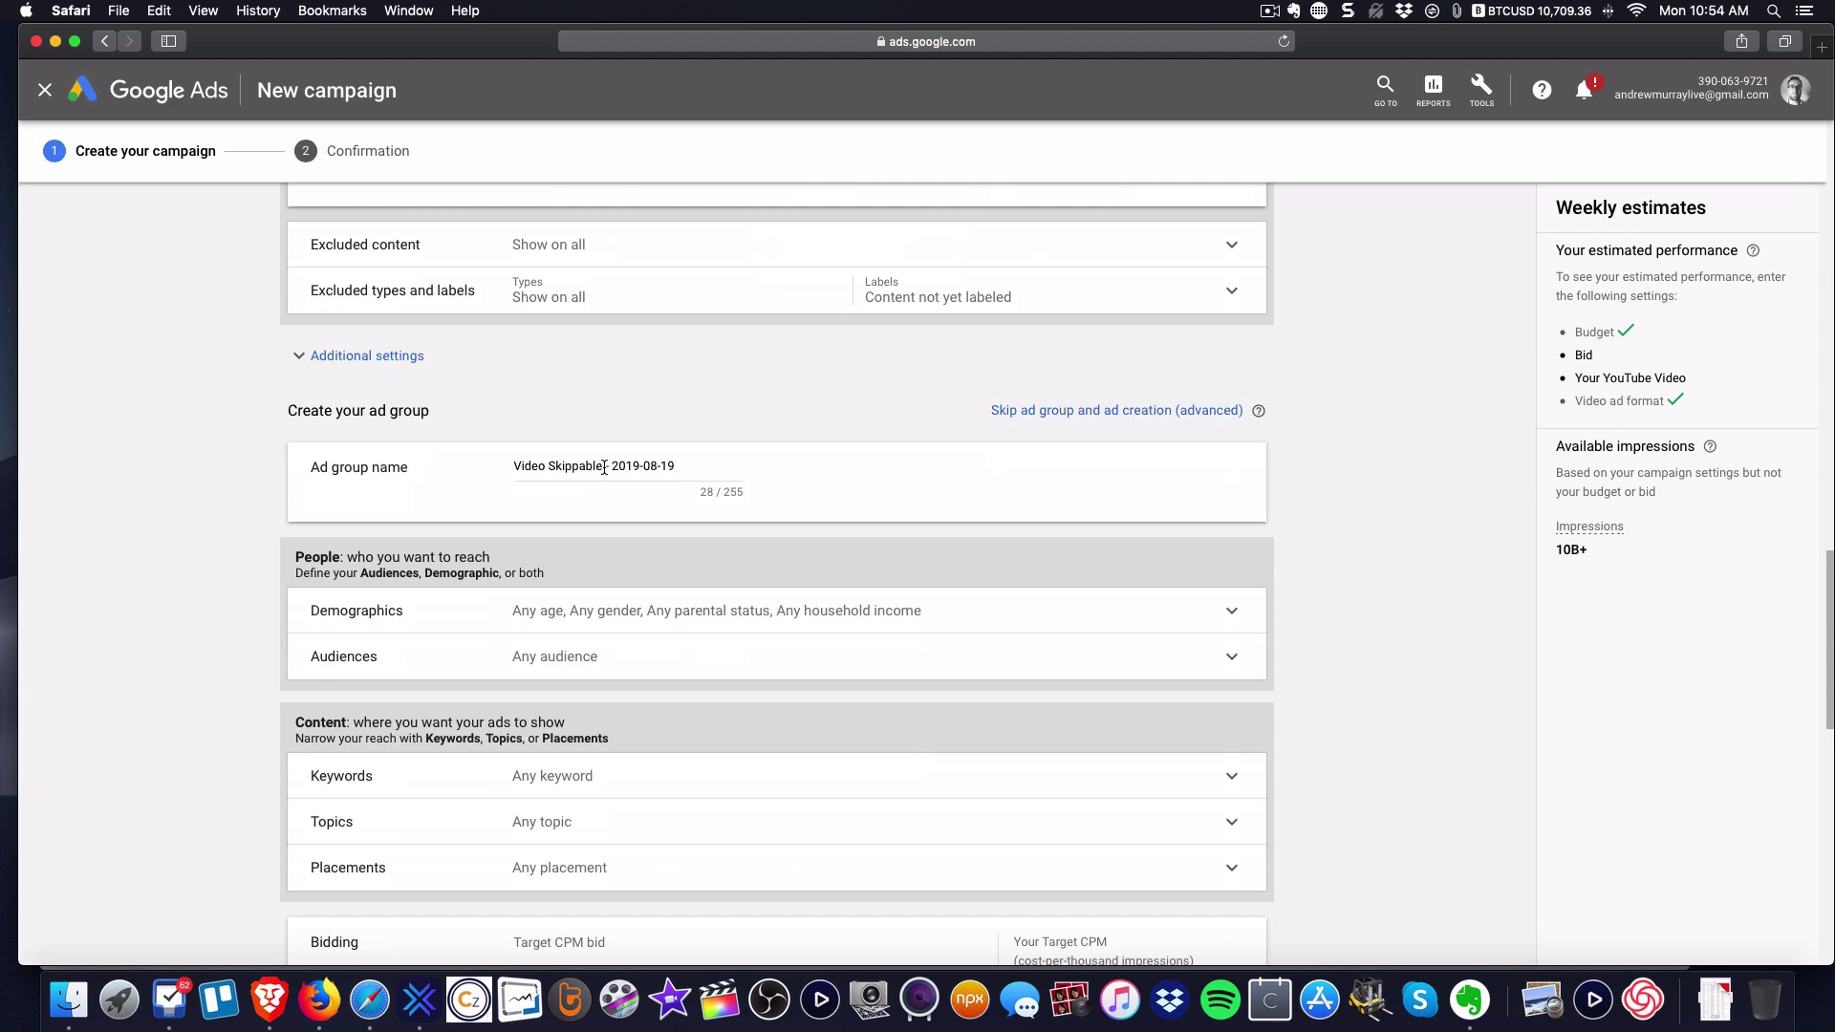
# - Expand the campaign's additional settings and review the device targeting and ad schedule options
pyautogui.click(372, 356)
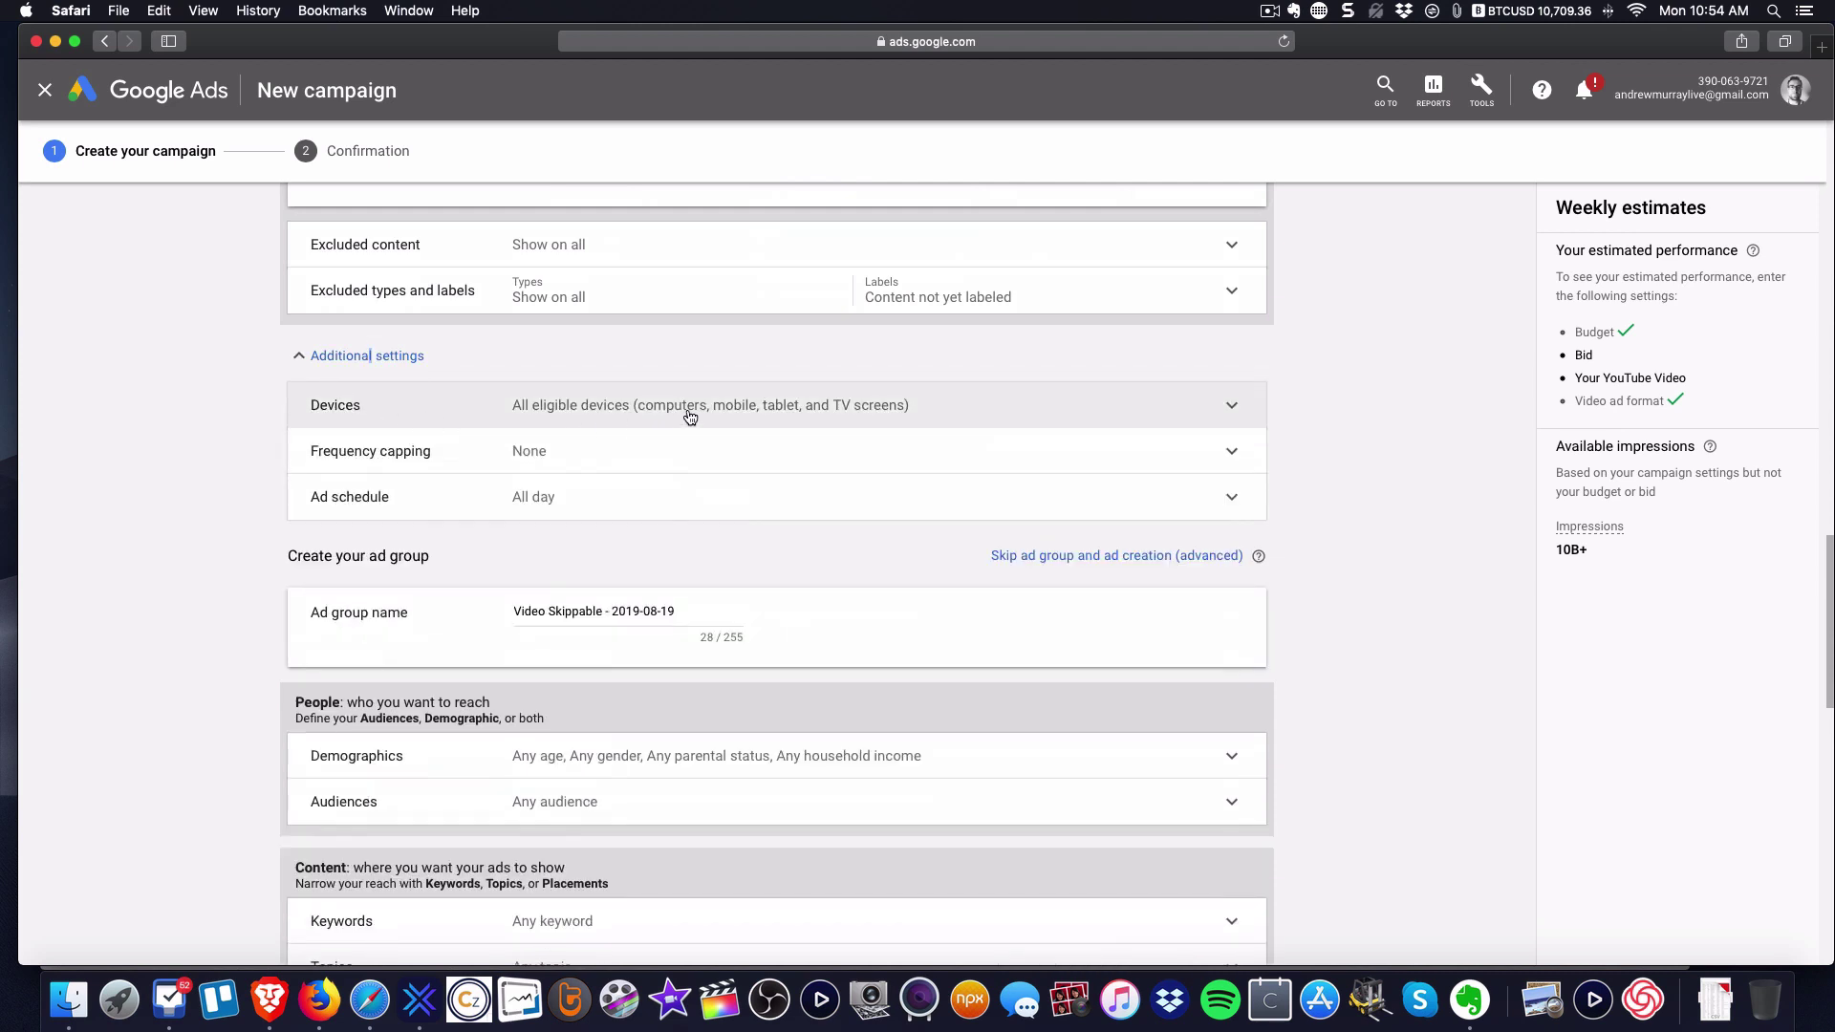
pyautogui.scroll(-1, 685, 414)
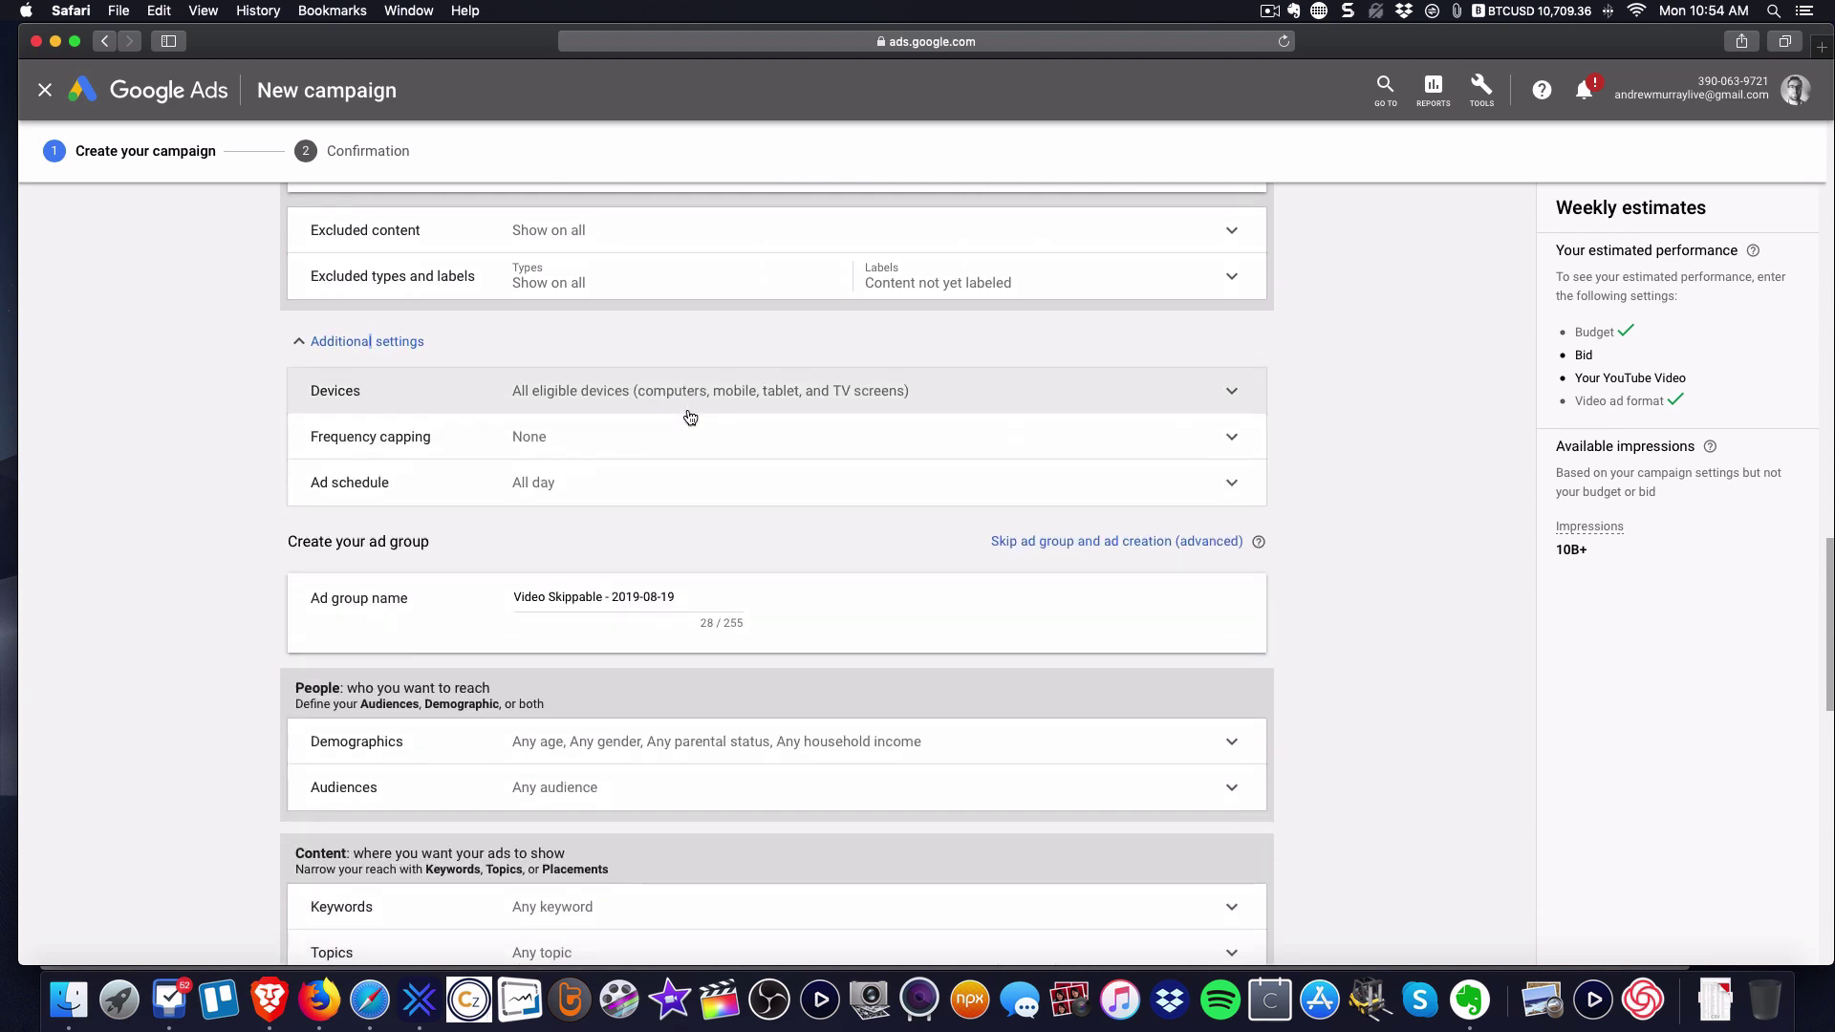
pyautogui.click(640, 396)
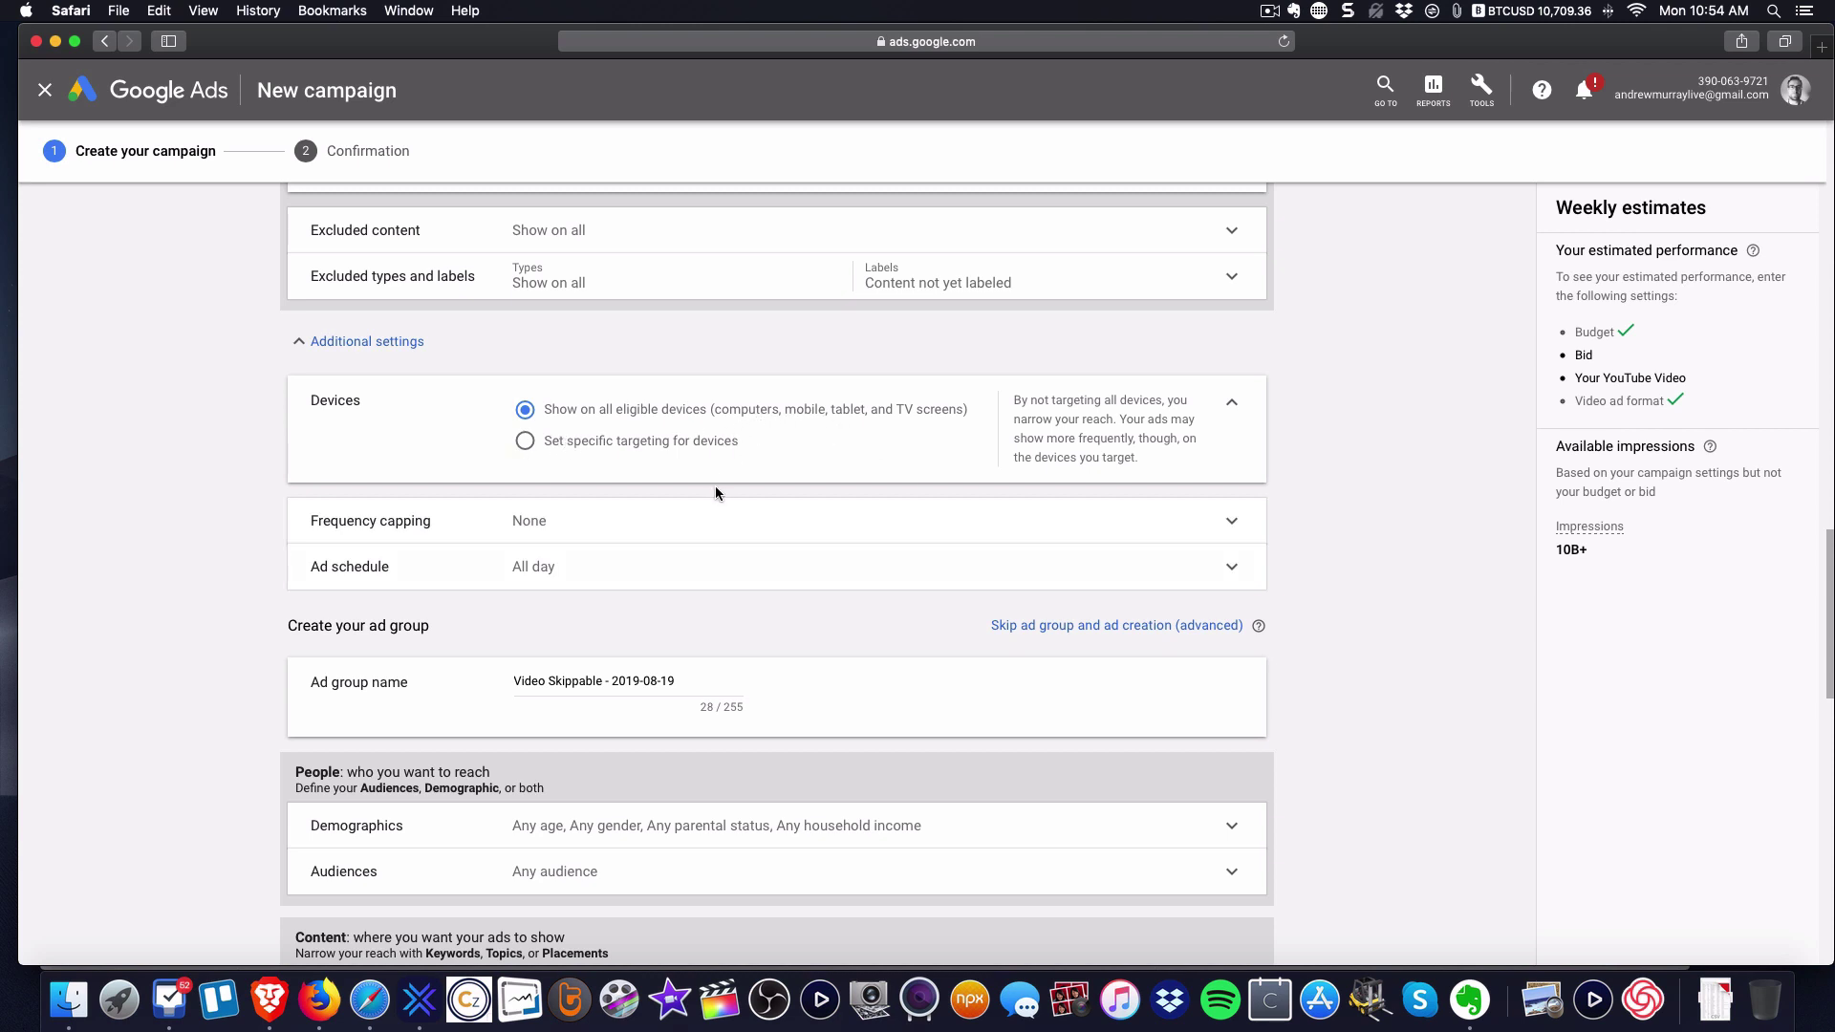
pyautogui.scroll(-3, 689, 531)
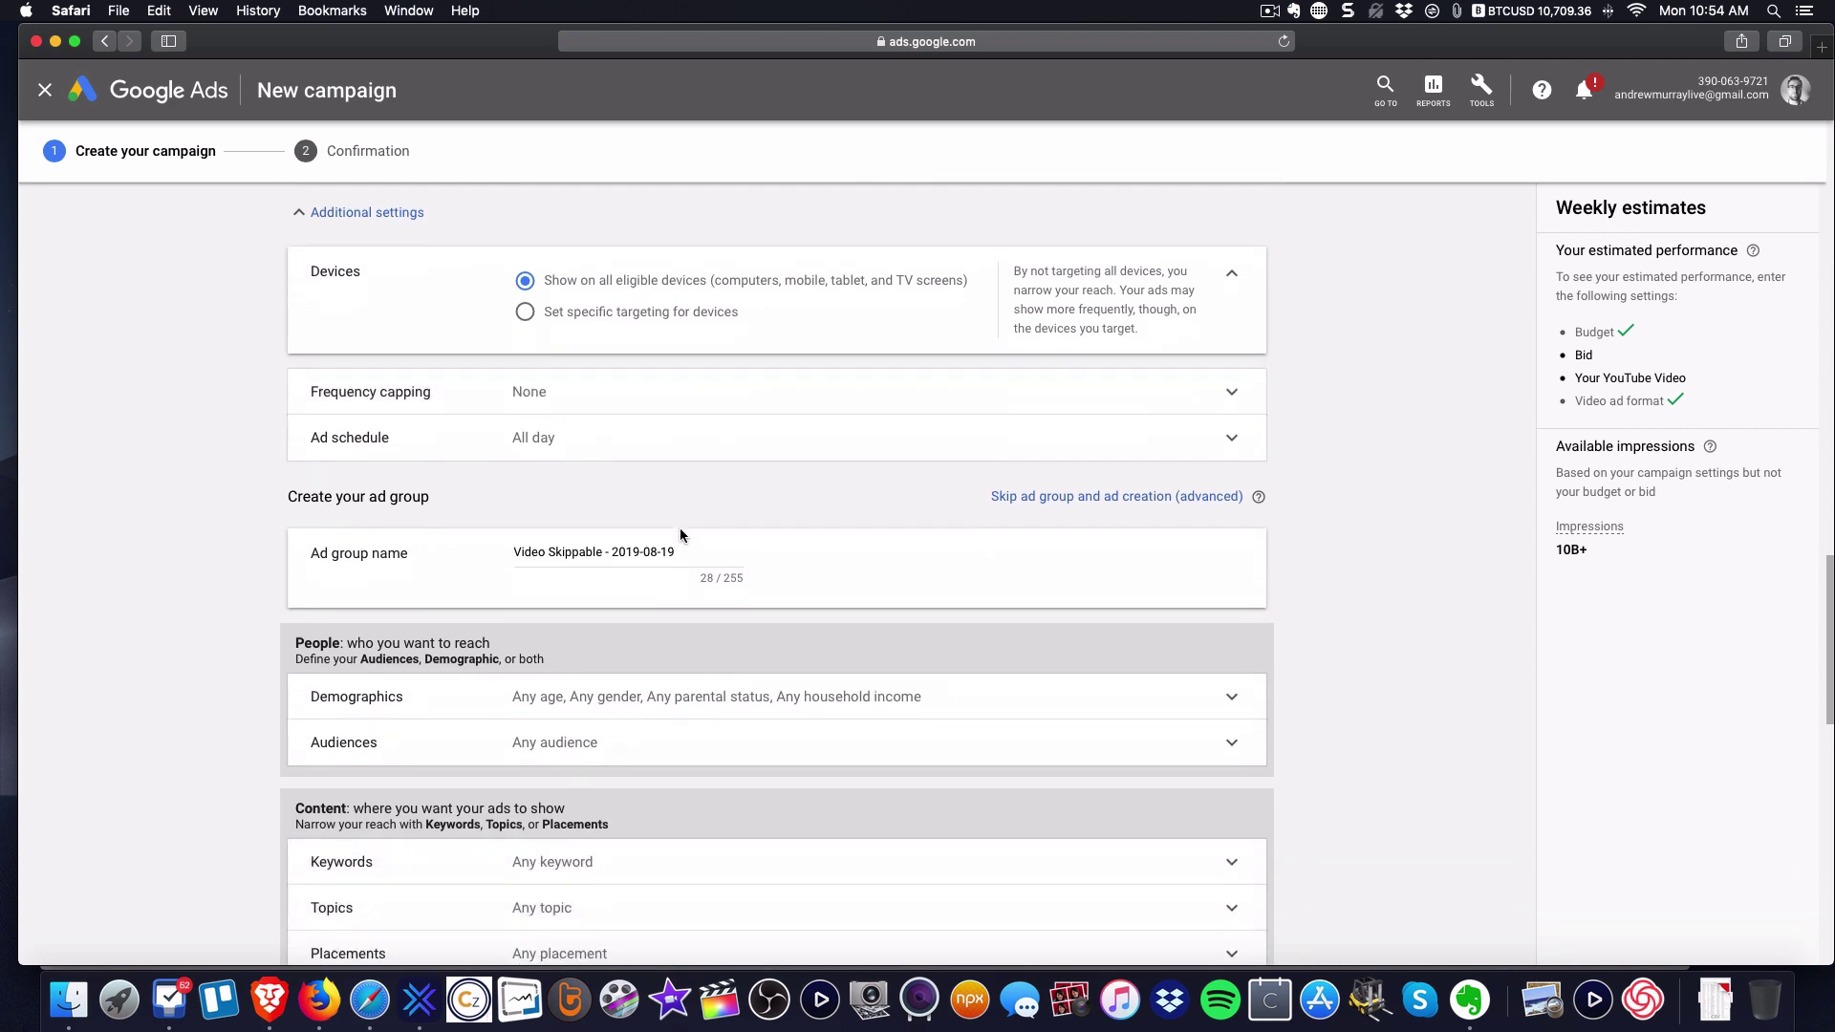
pyautogui.click(659, 449)
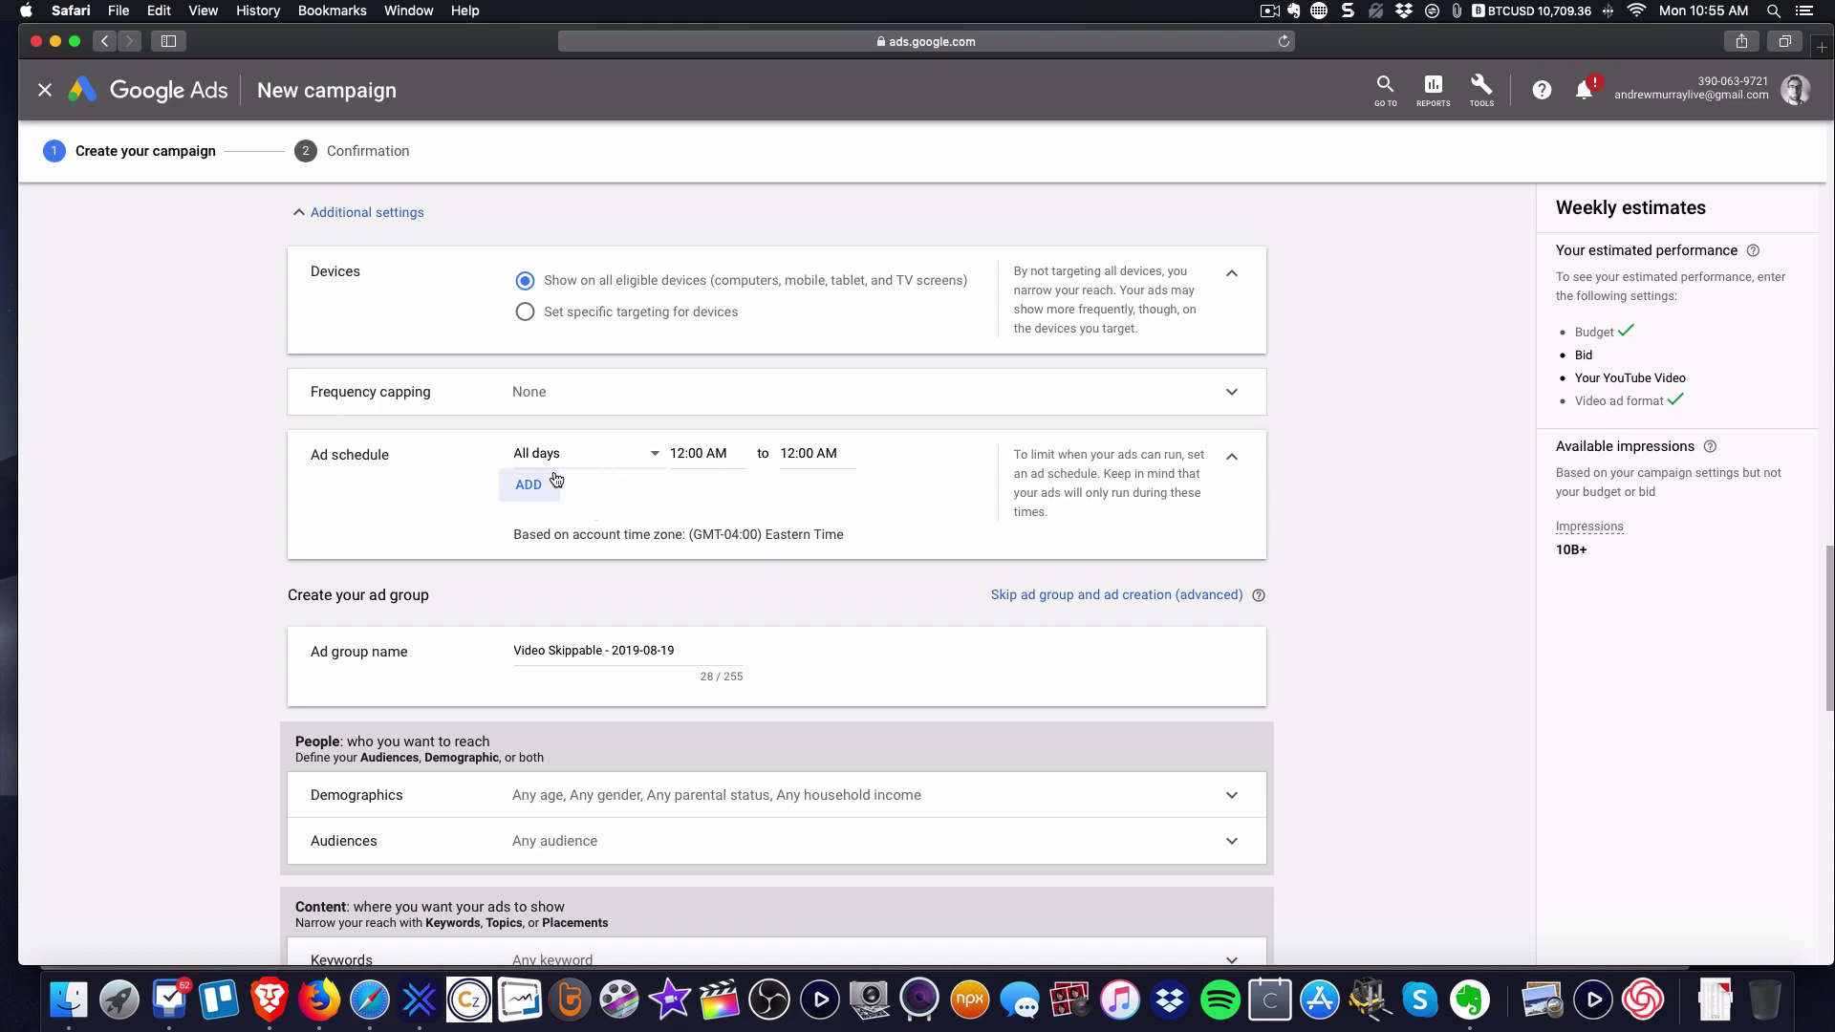
pyautogui.click(1232, 459)
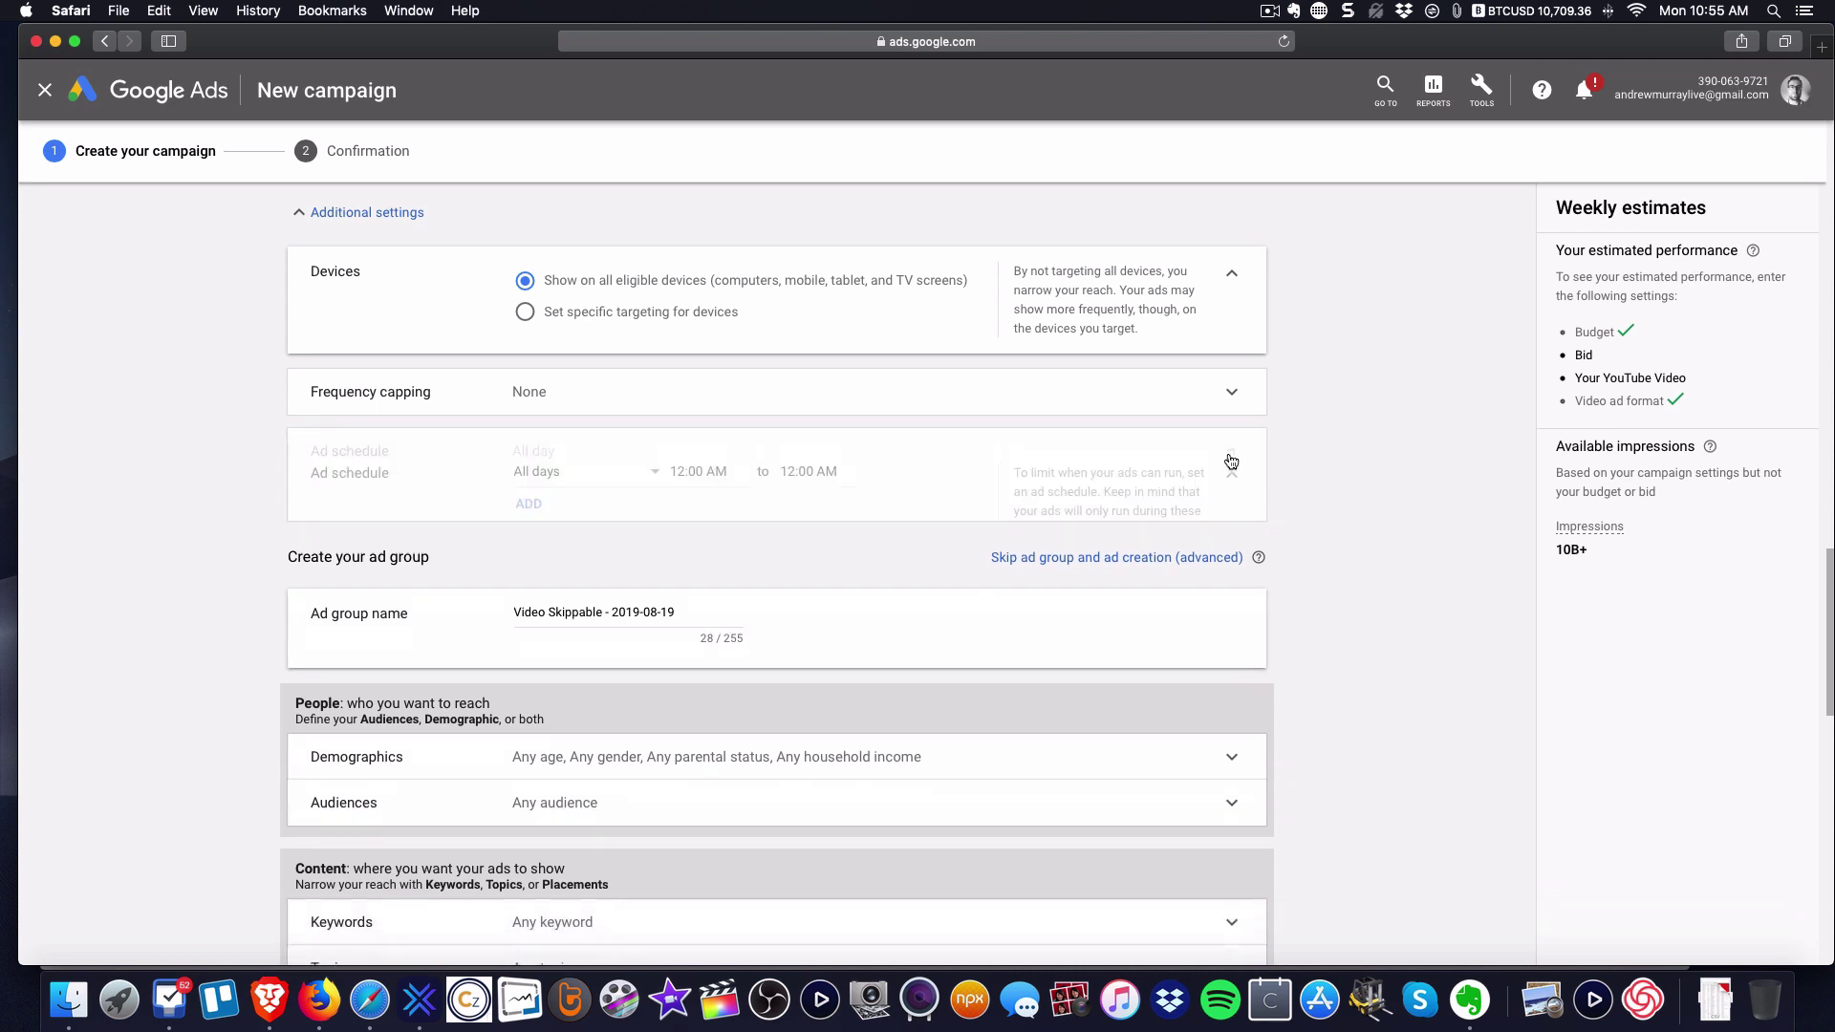
# - Try a frequency cap of 2 impressions per day for the campaign and remove it again
pyautogui.click(592, 408)
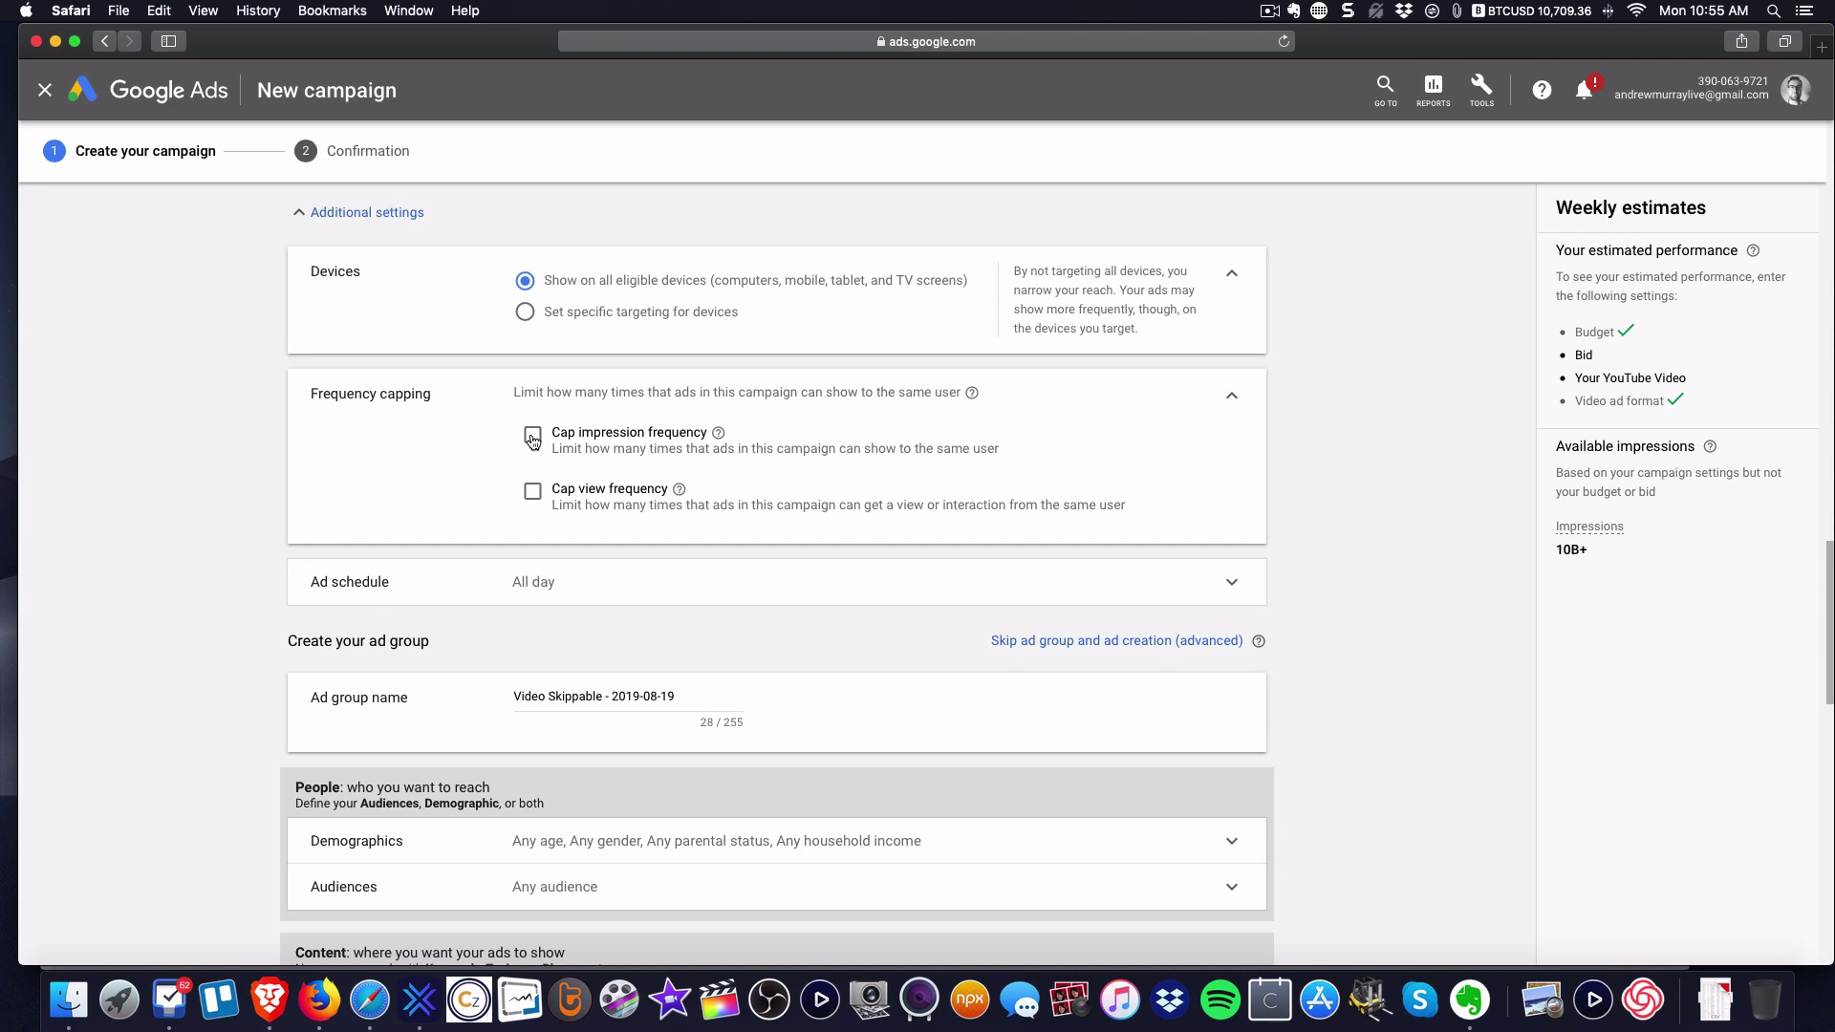
pyautogui.click(533, 438)
pyautogui.click(630, 519)
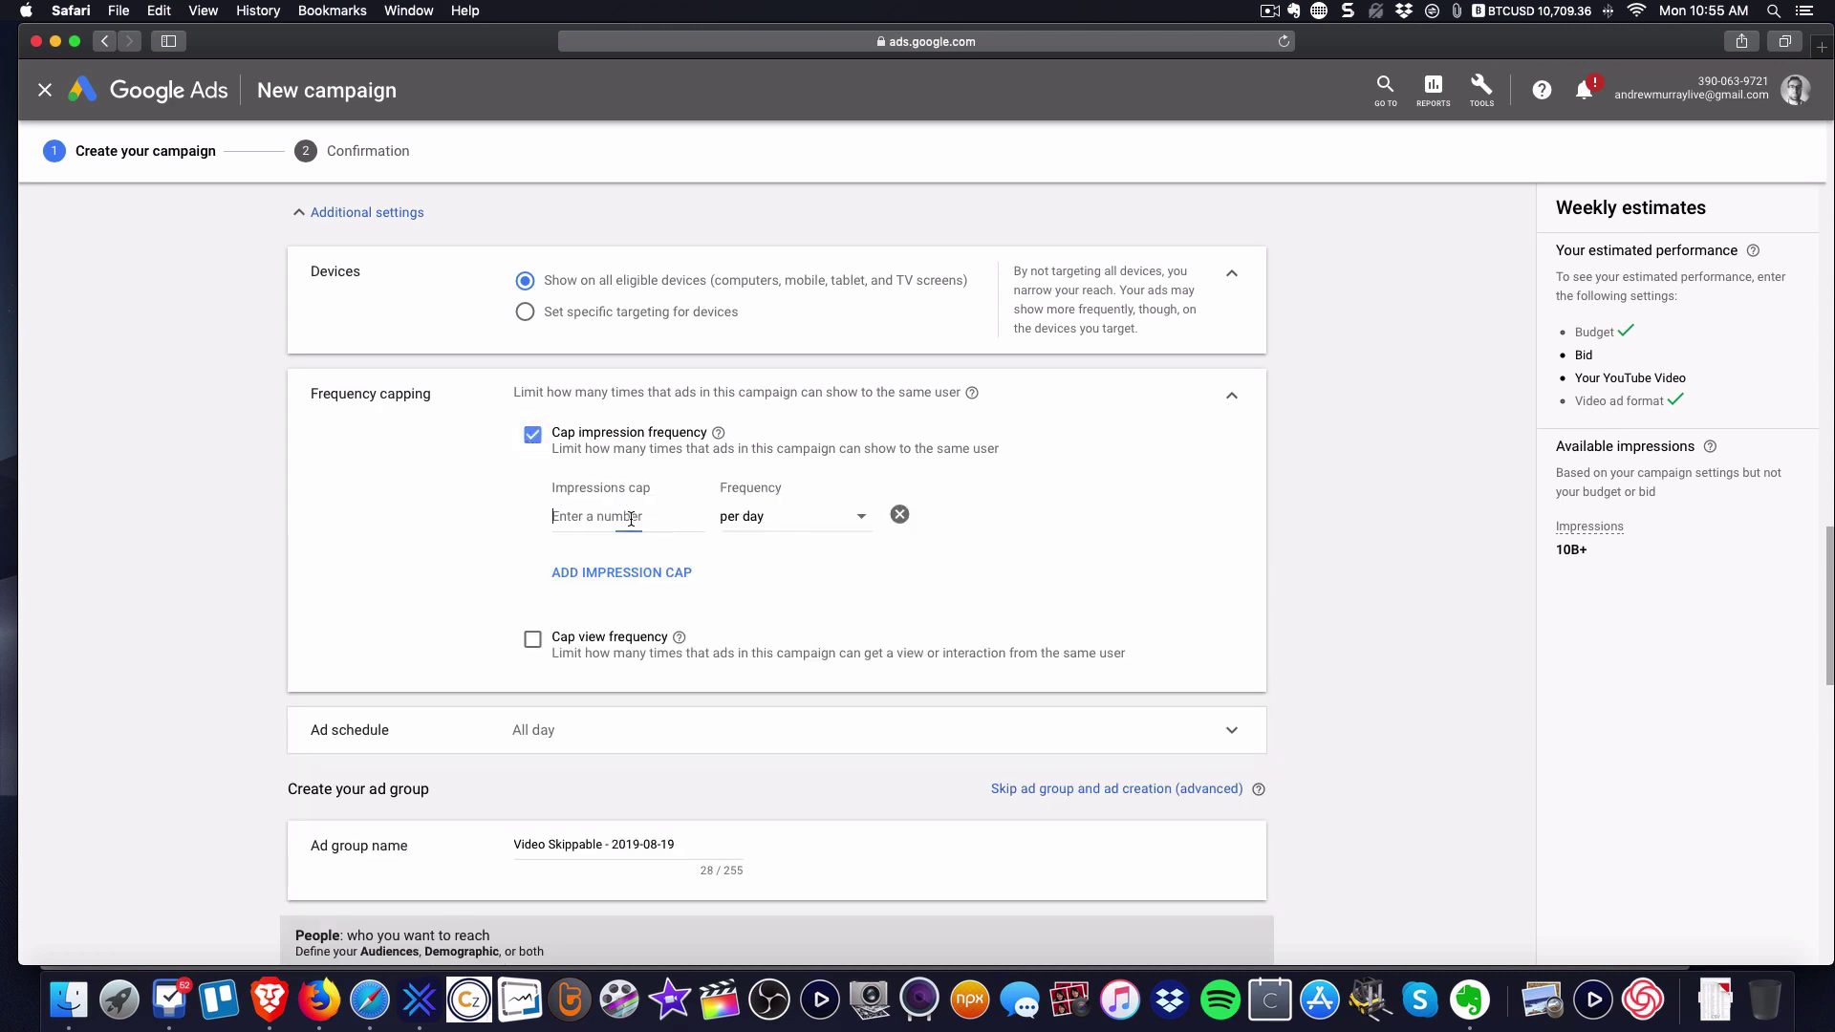
pyautogui.write('2')
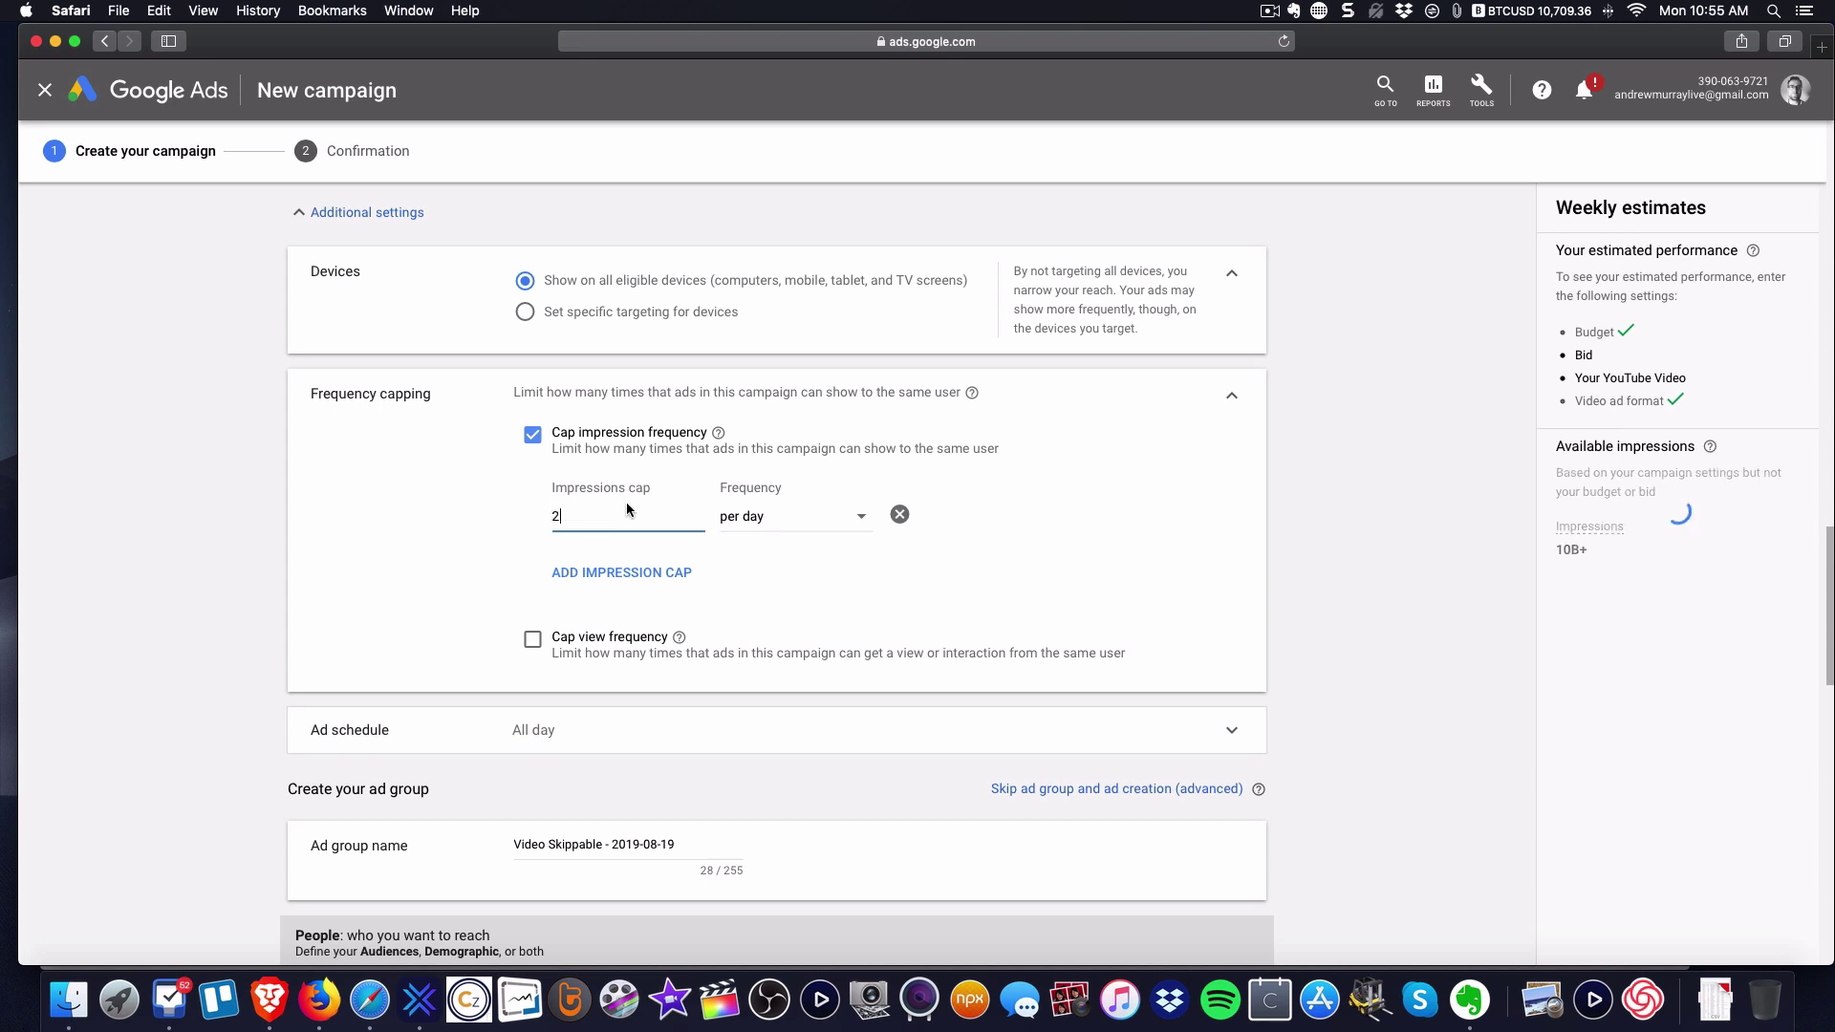
pyautogui.click(532, 435)
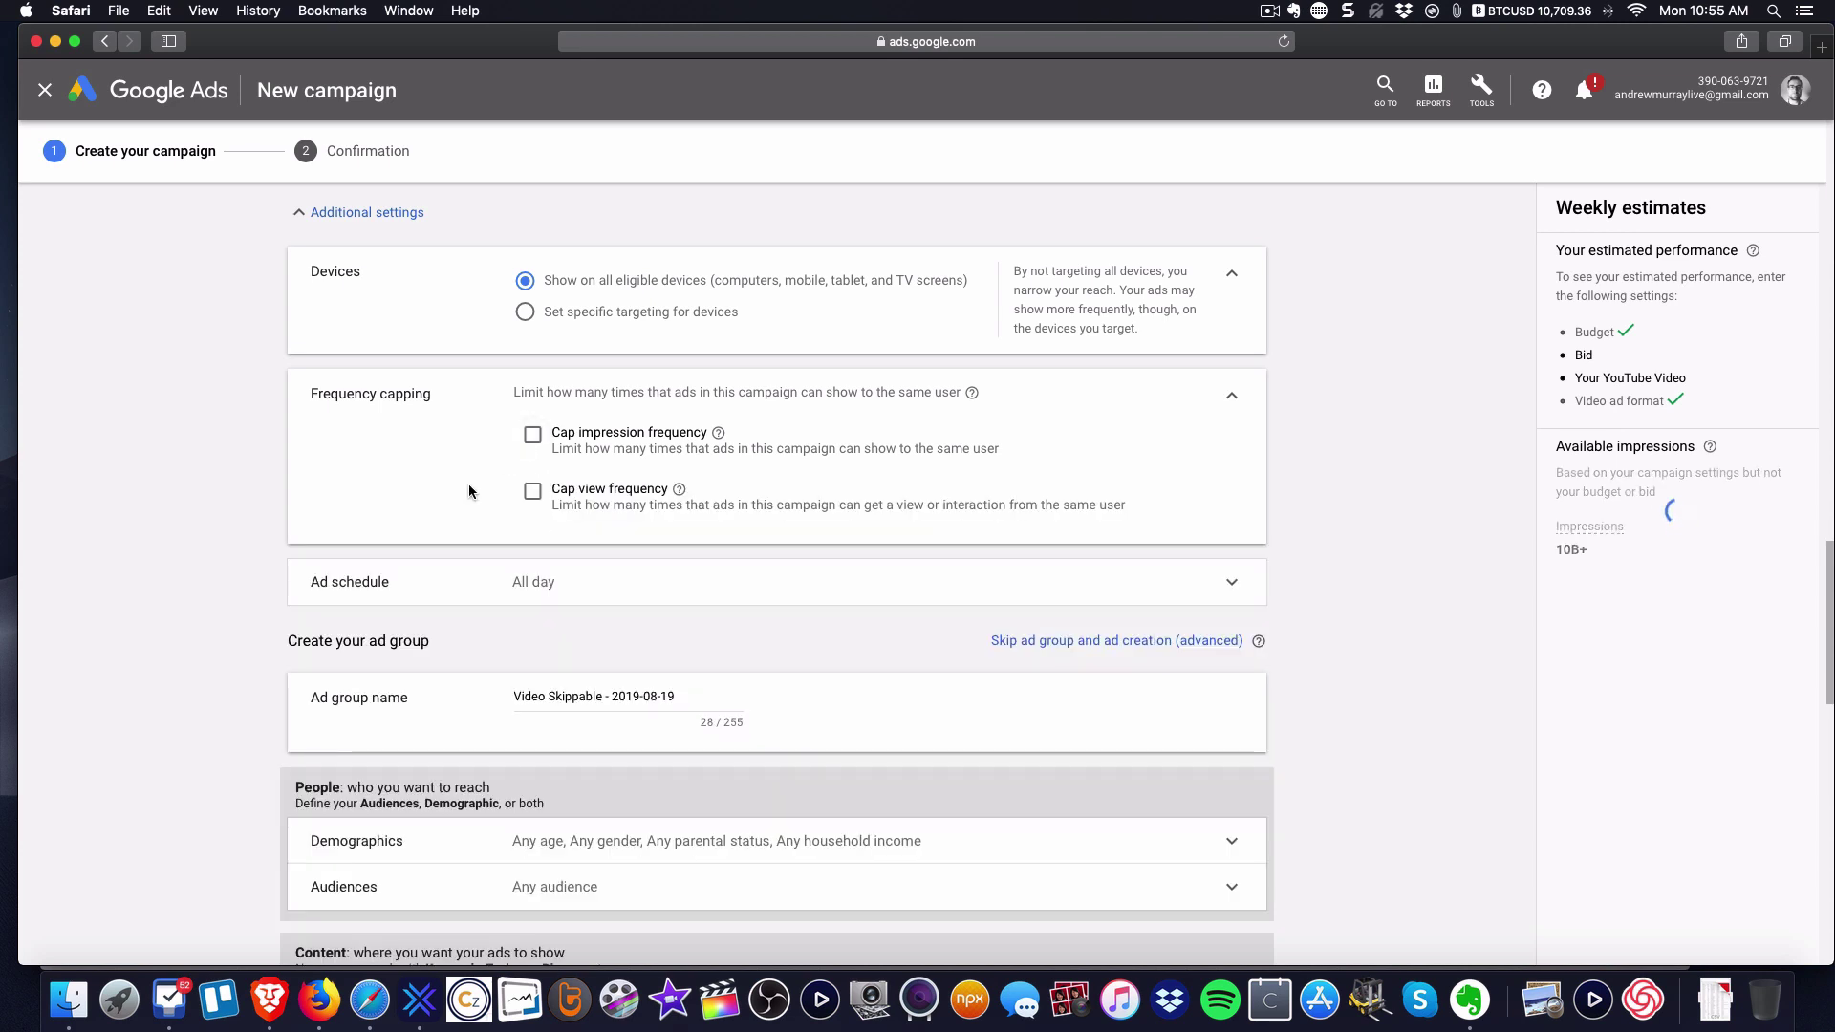
# - Rename the ad group as Ad Group Name
pyautogui.scroll(-5, 470, 487)
pyautogui.doubleClick(626, 457)
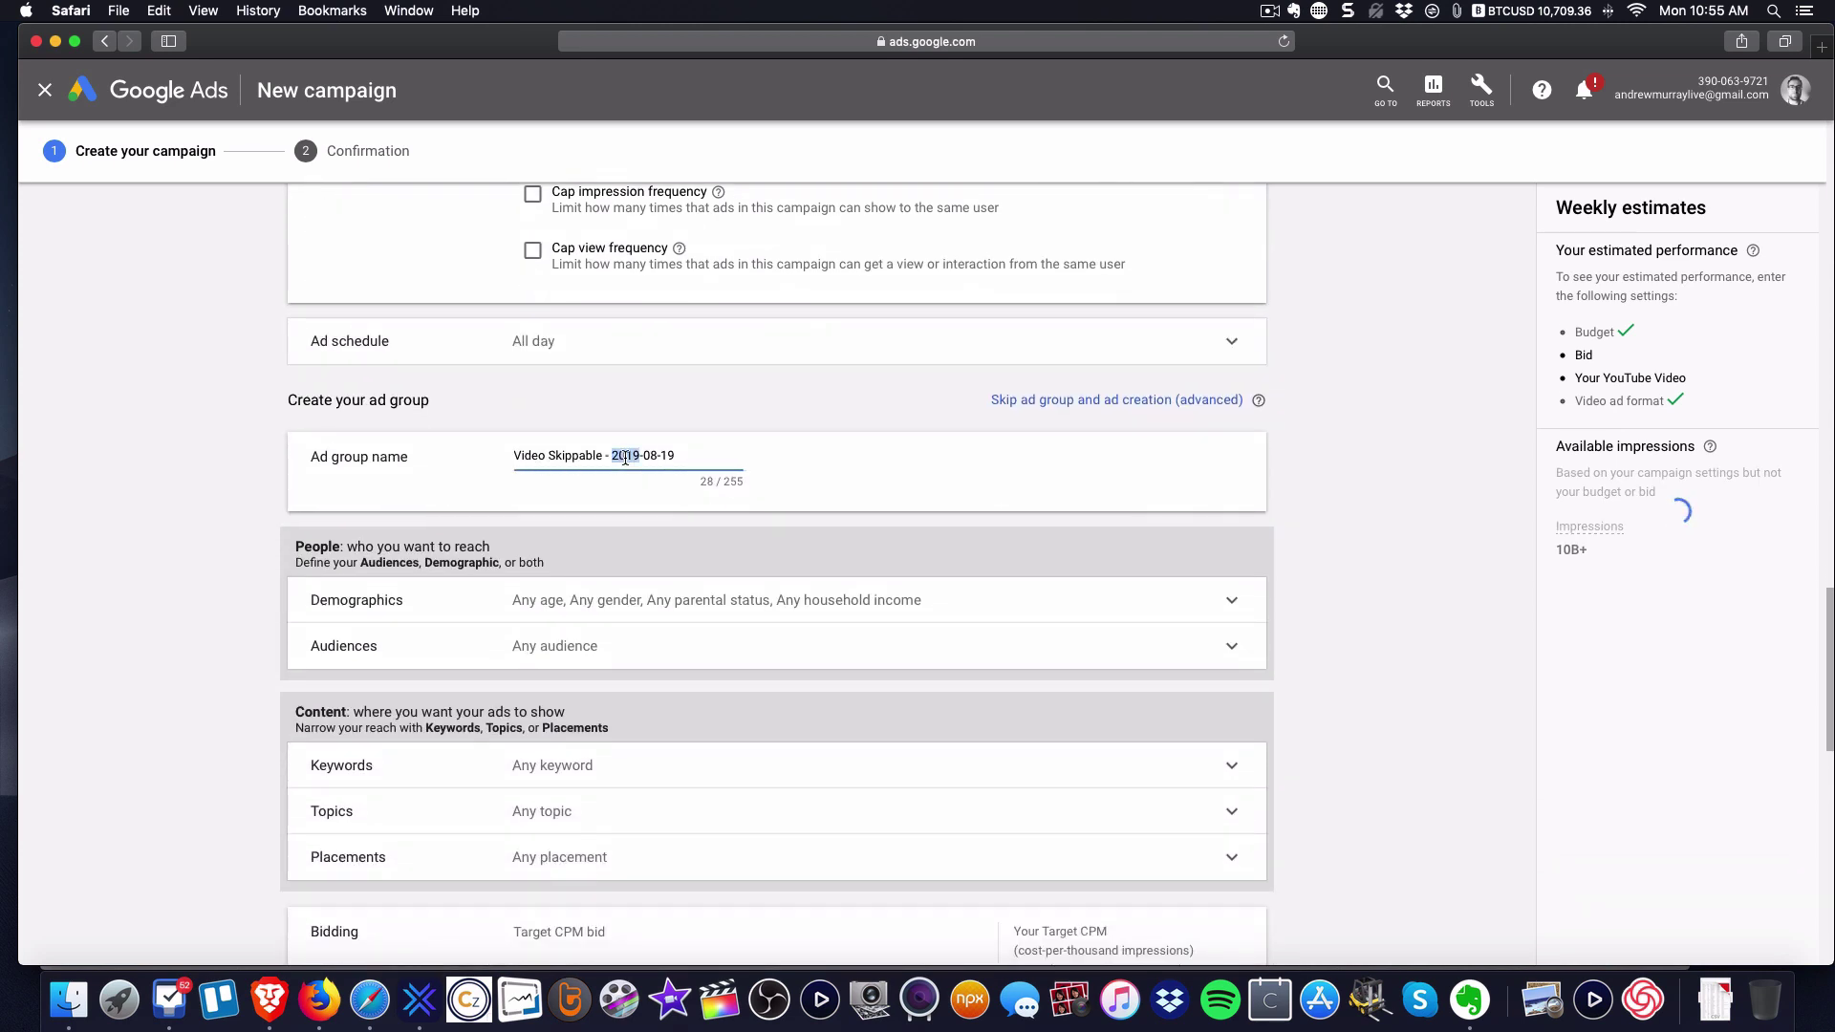
pyautogui.tripleClick(626, 457)
pyautogui.write('Ad G')
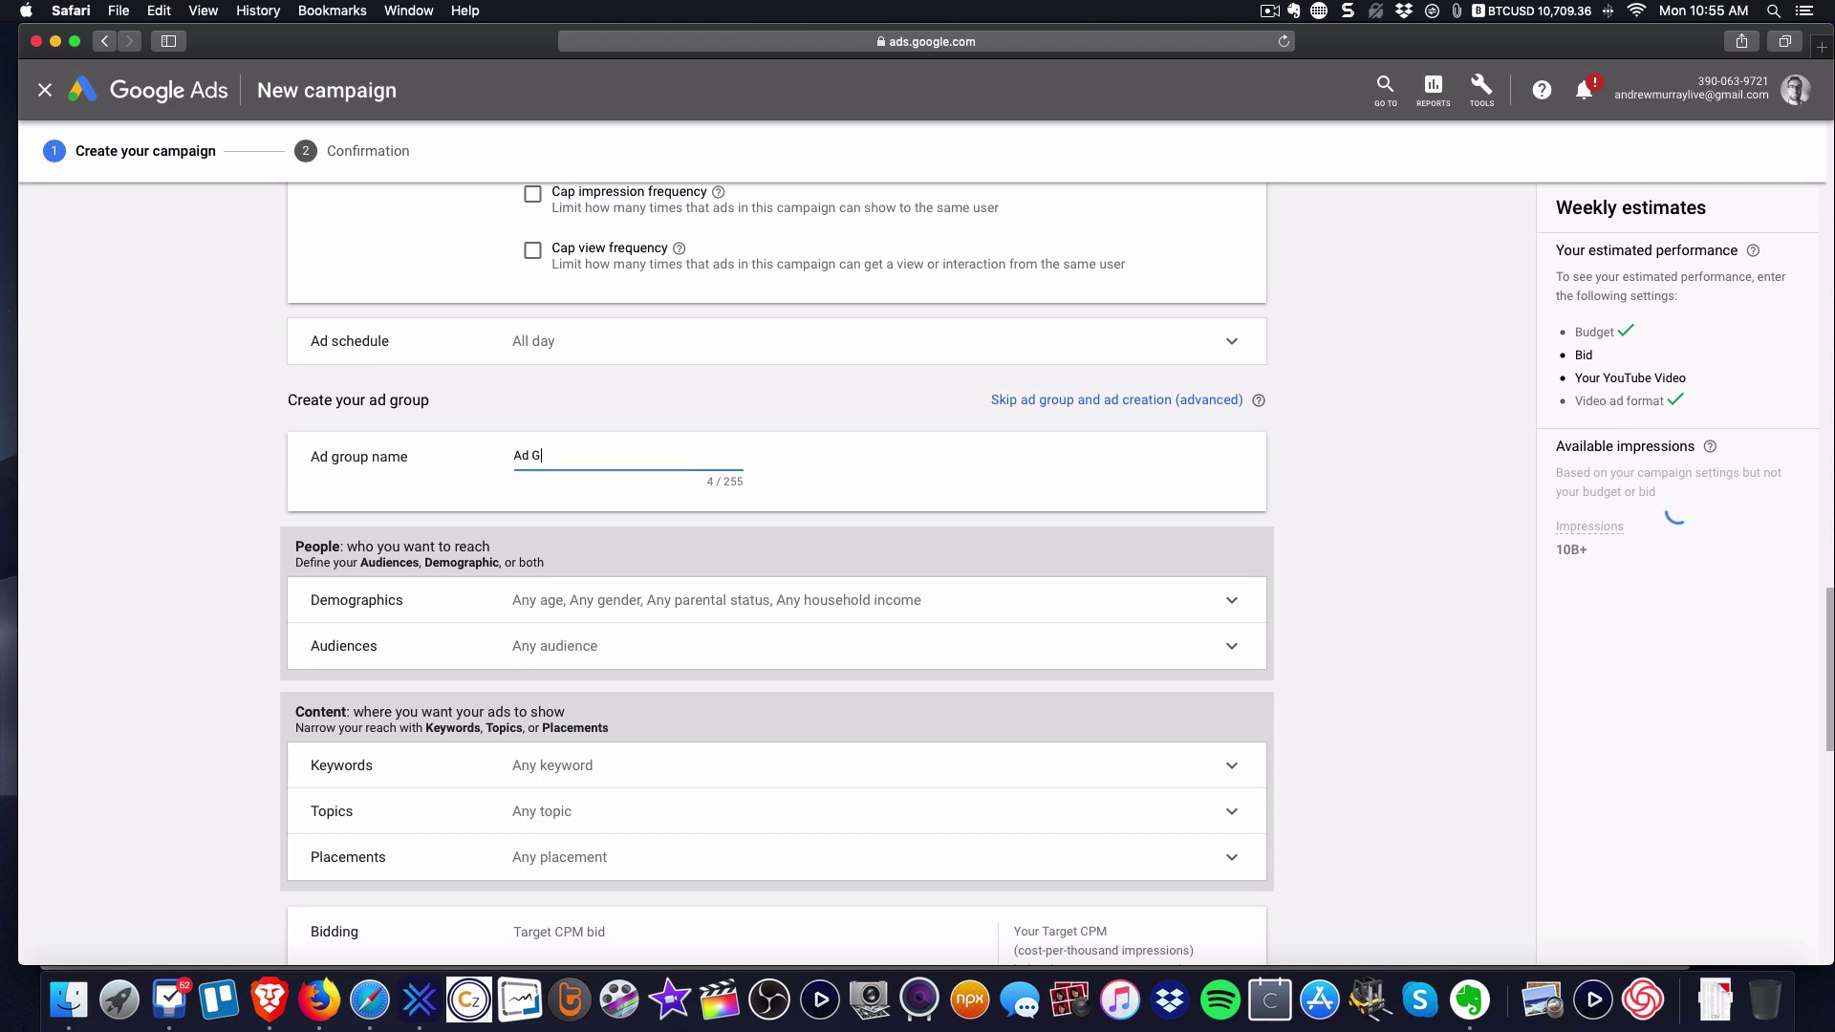
pyautogui.write('roup Name')
# - Review the ad group's demographic targeting options for gender, age, parental status and household income
pyautogui.scroll(-3, 637, 472)
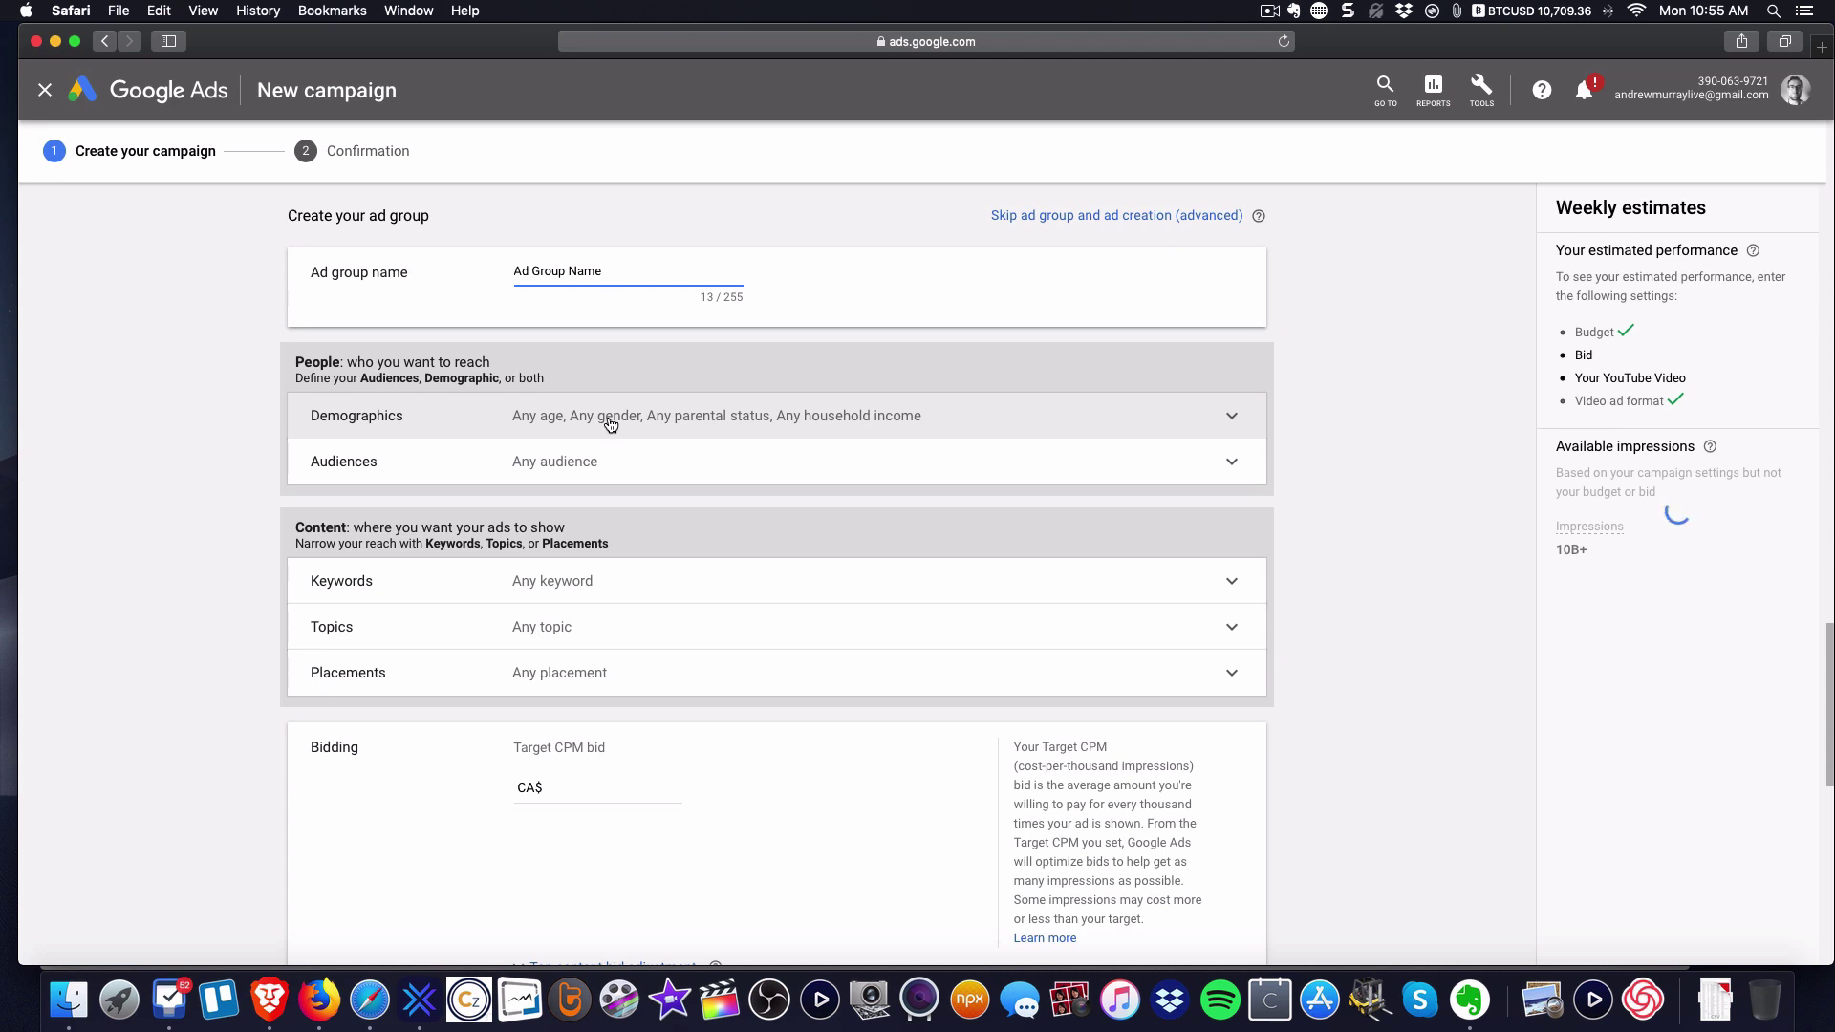
pyautogui.click(611, 425)
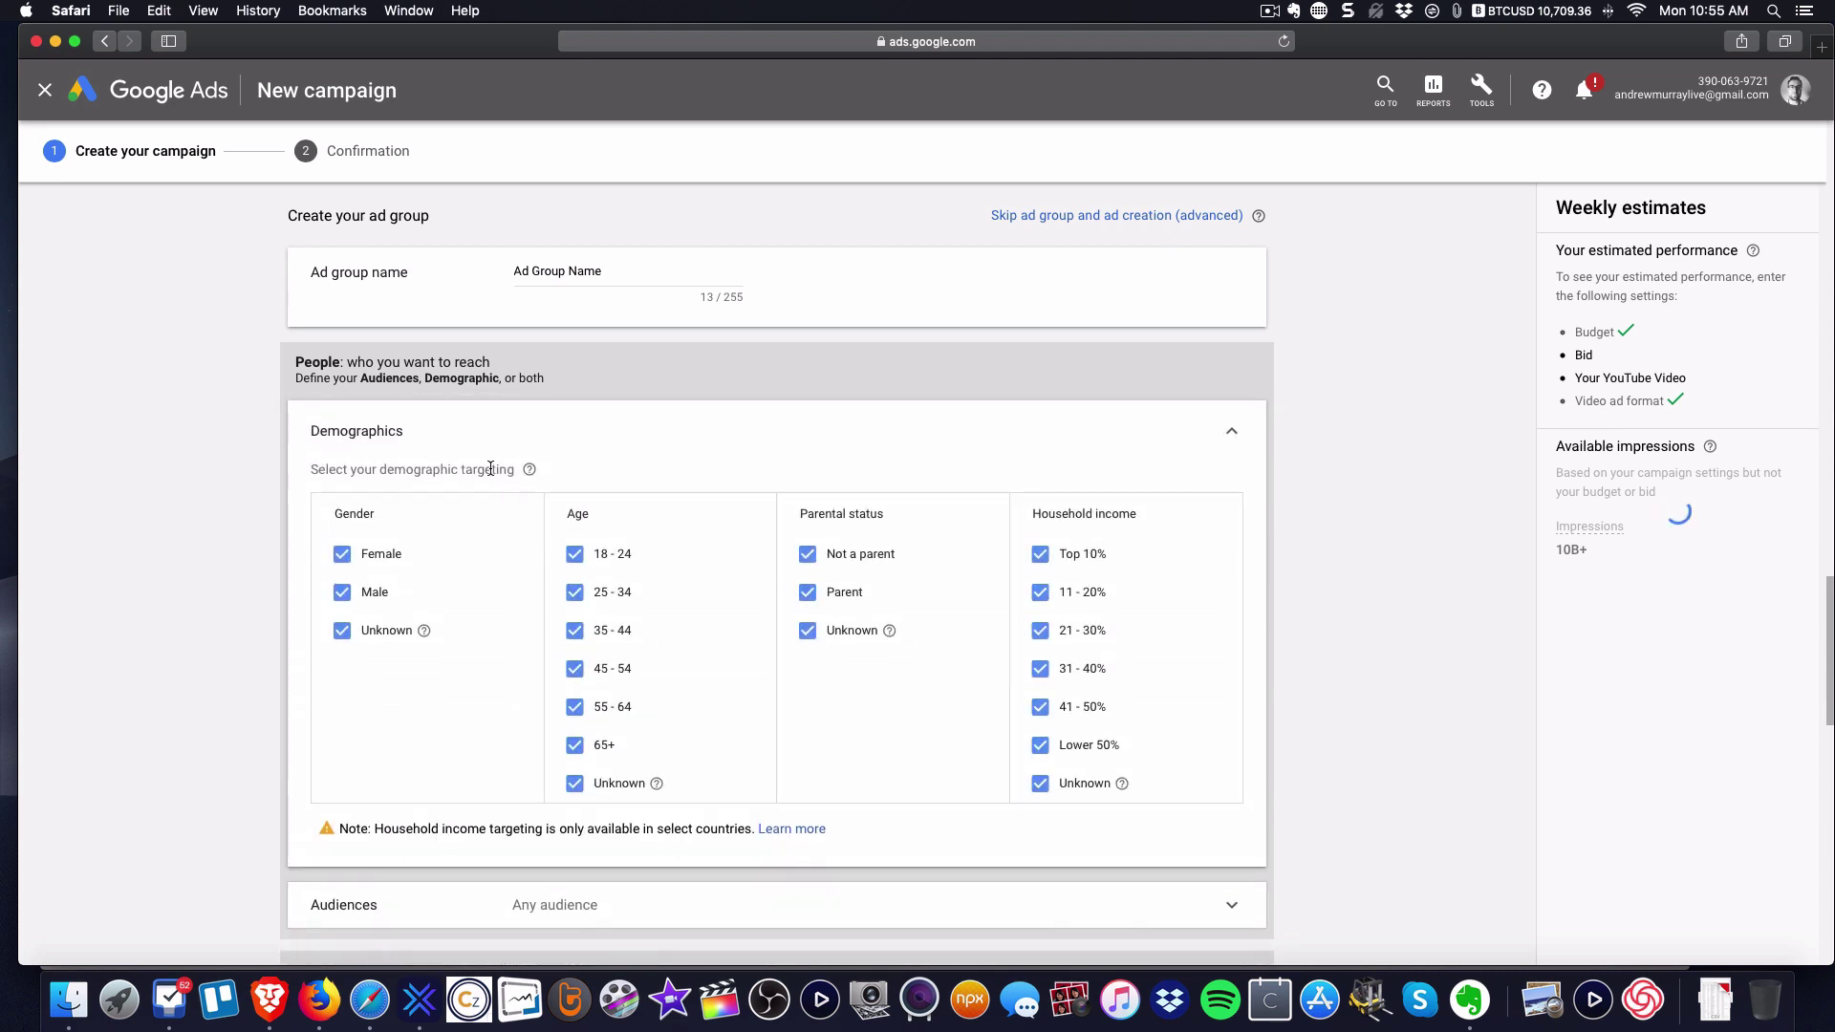
pyautogui.click(1232, 431)
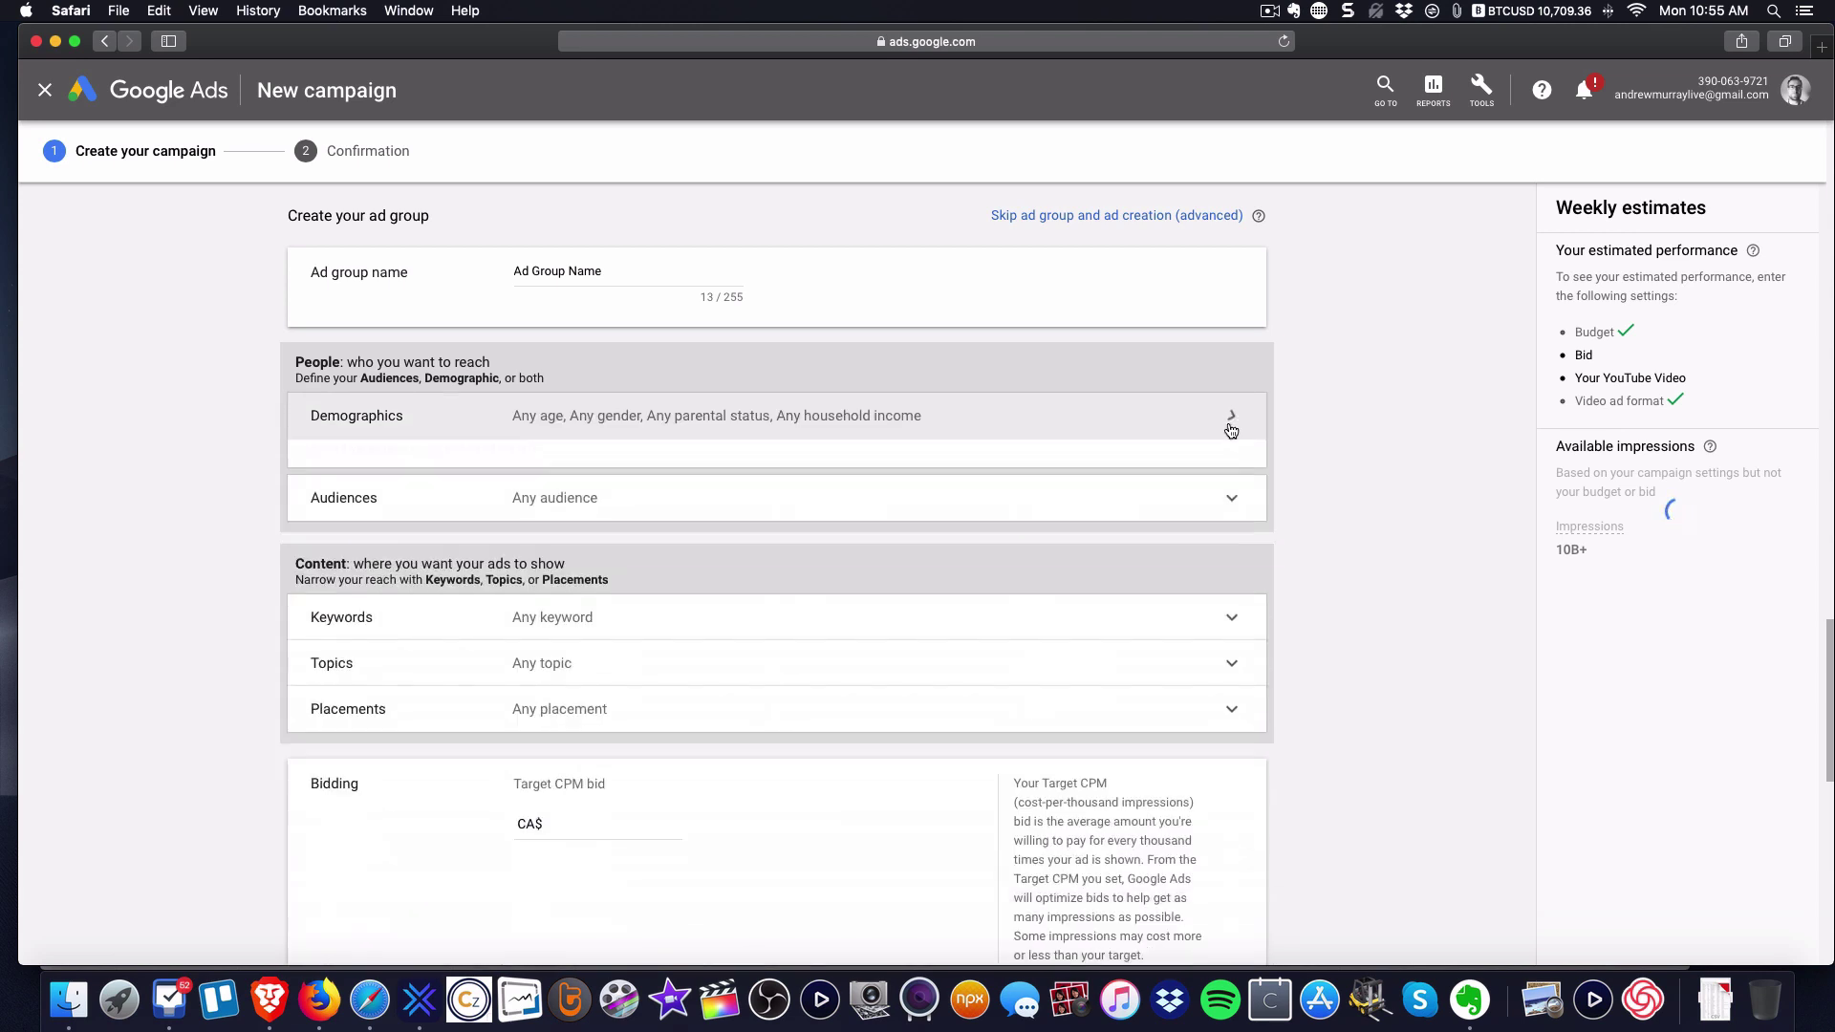
# - Review the suggested audience ideas and the detailed demographics categories under Who they are
pyautogui.click(649, 469)
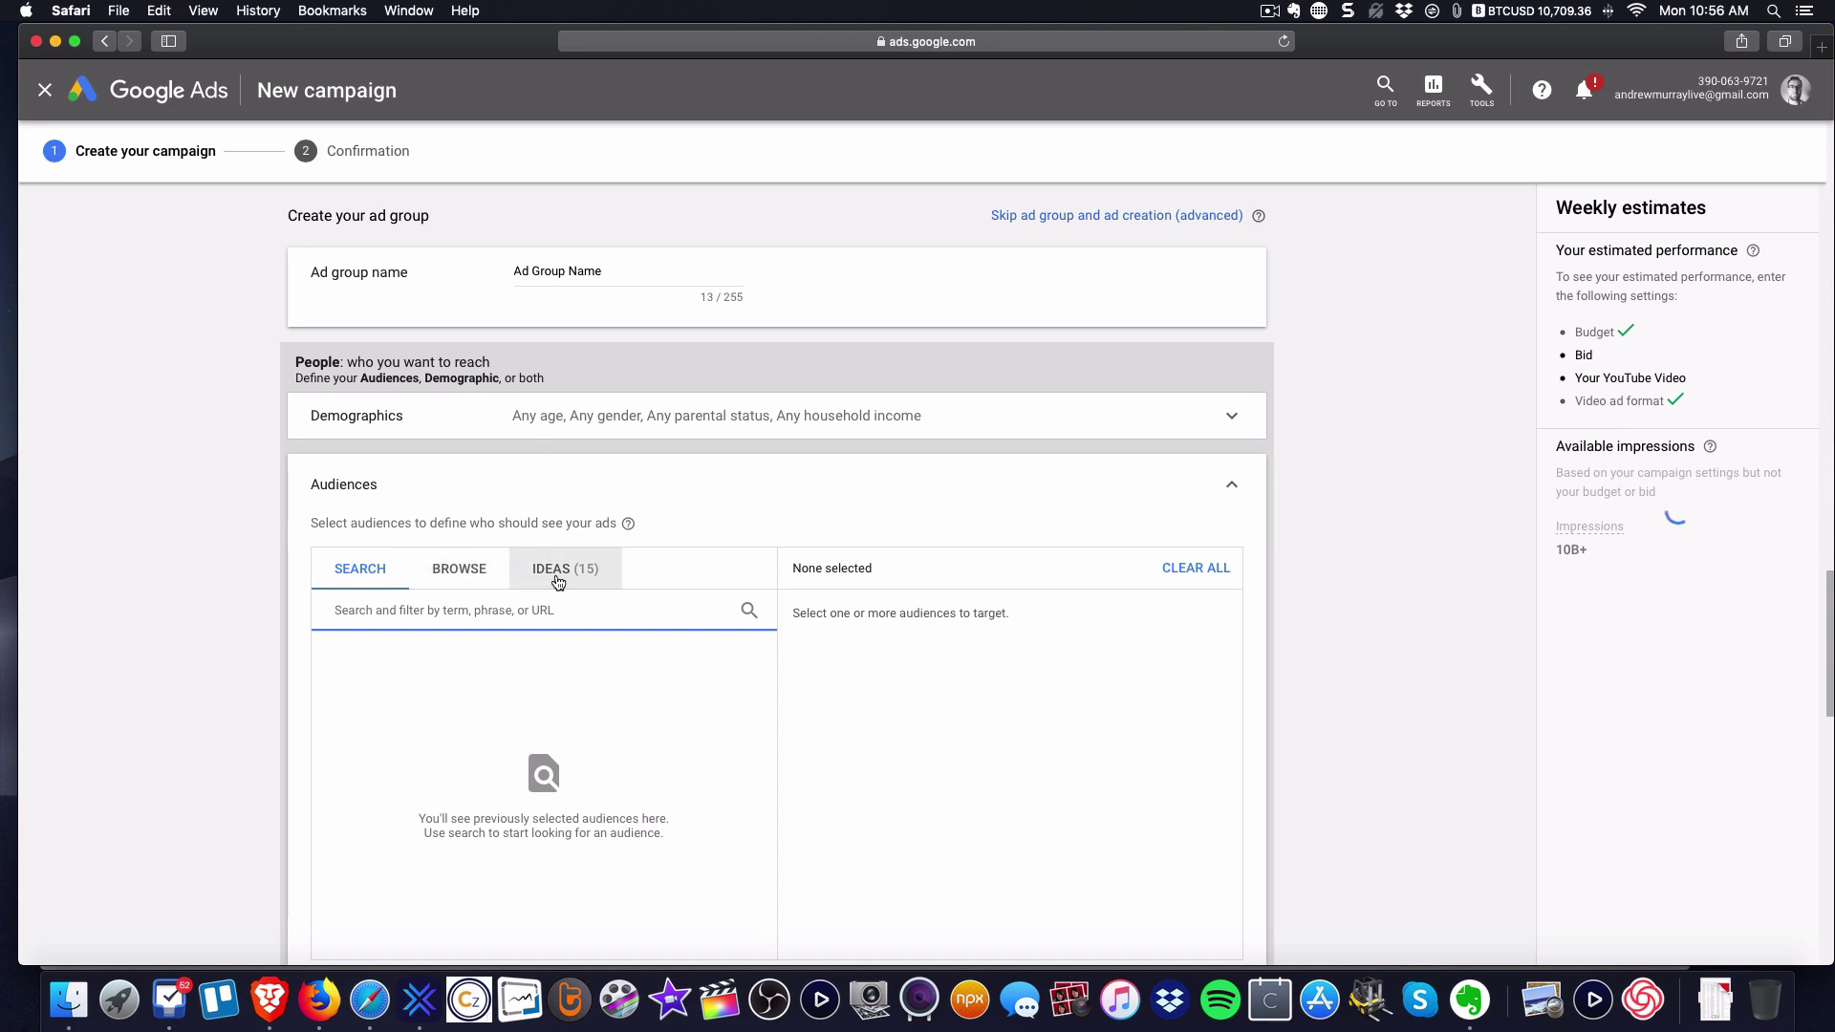
pyautogui.click(559, 577)
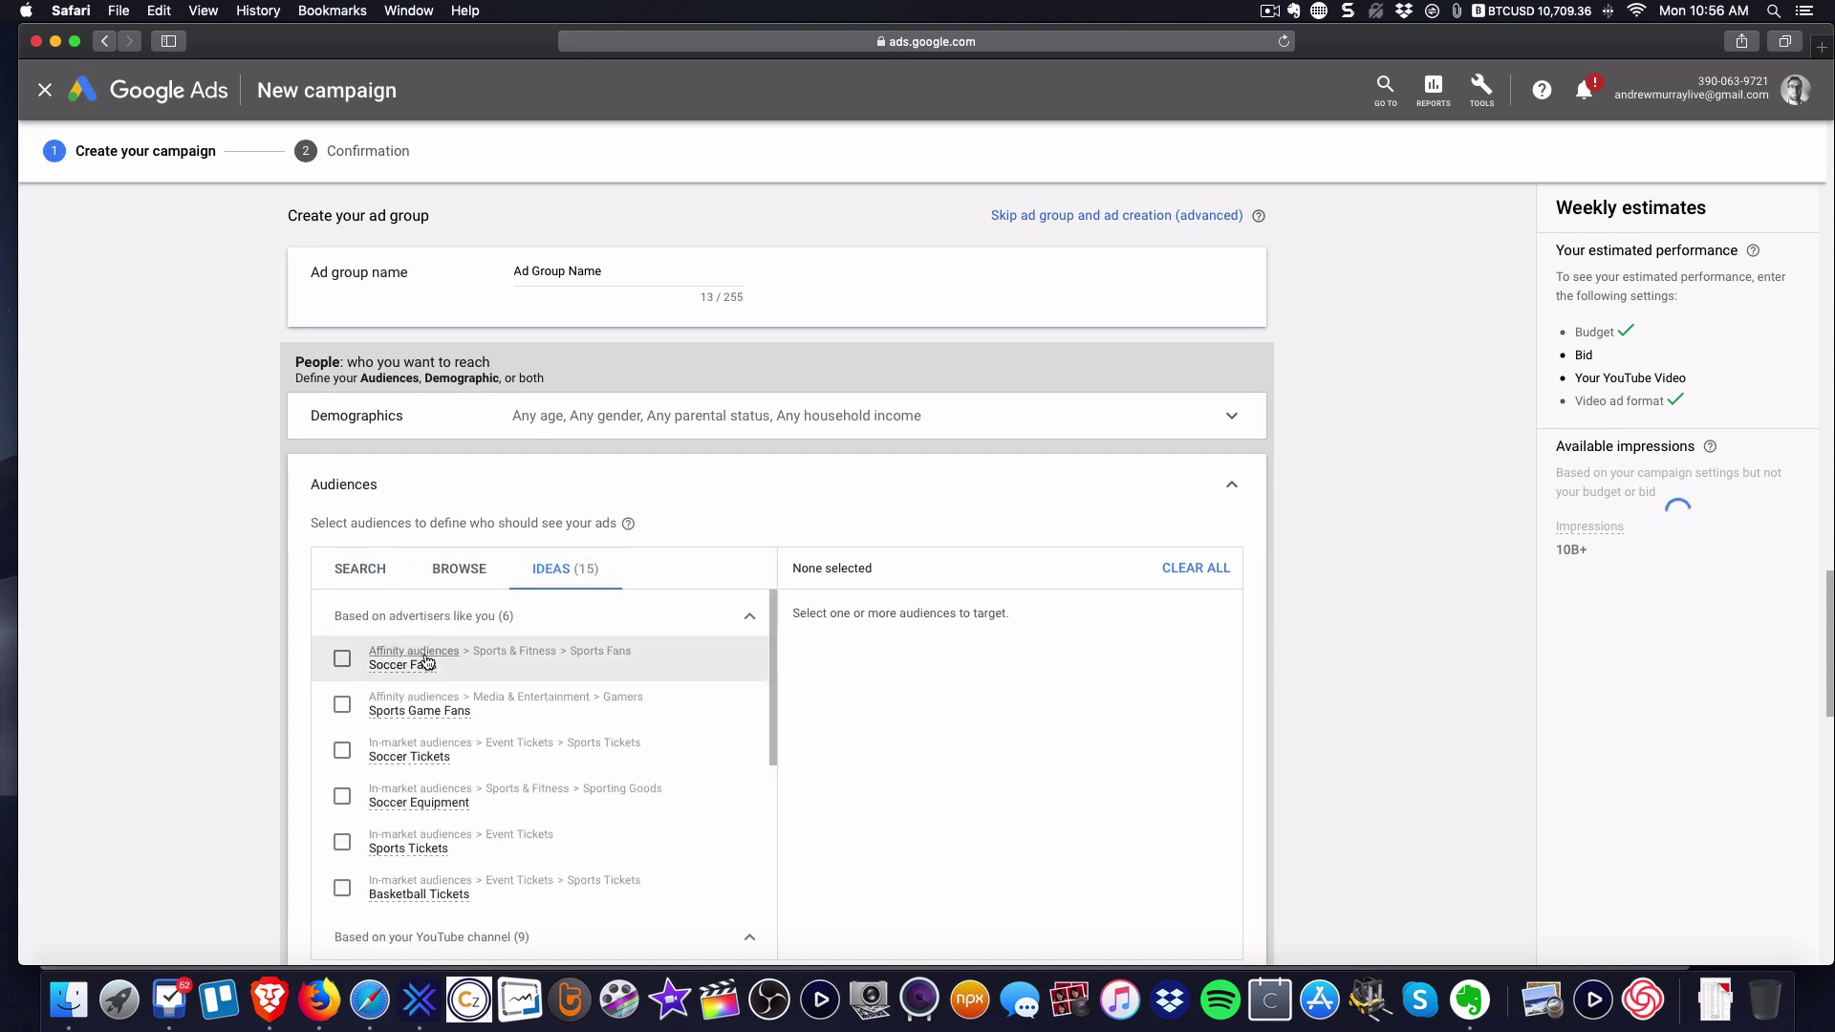
pyautogui.click(457, 572)
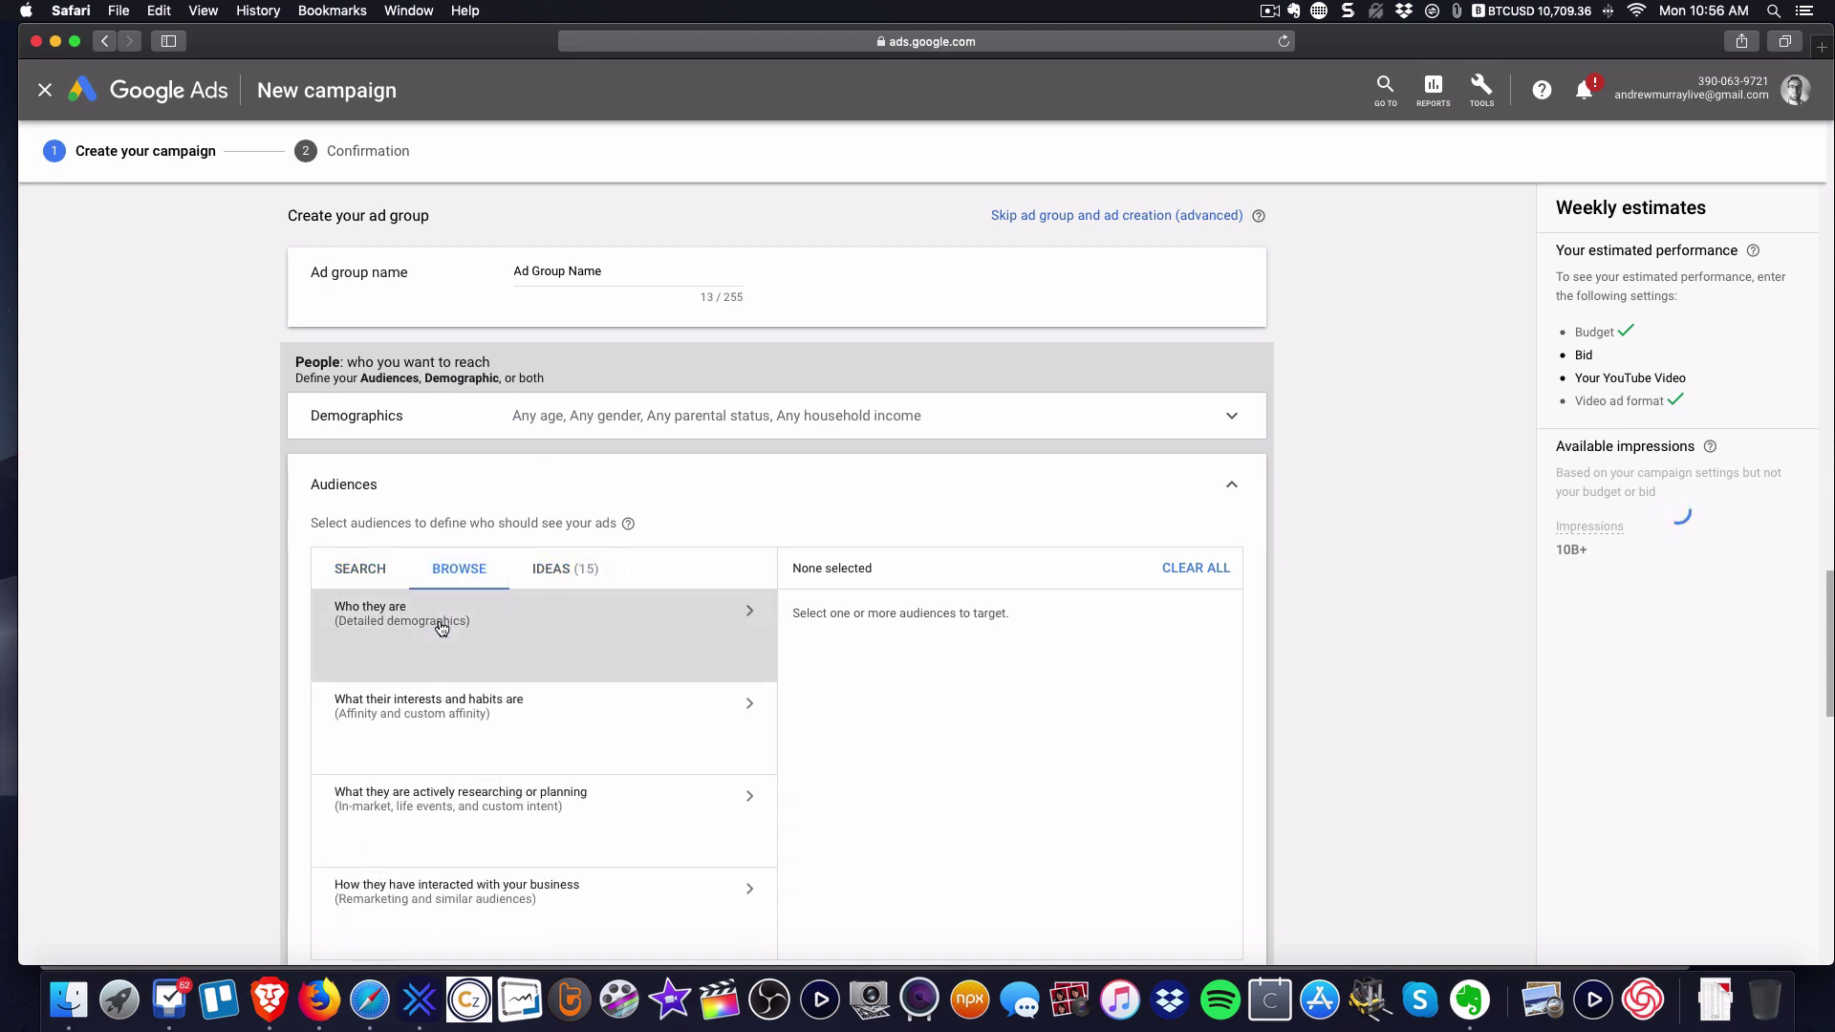
pyautogui.click(440, 625)
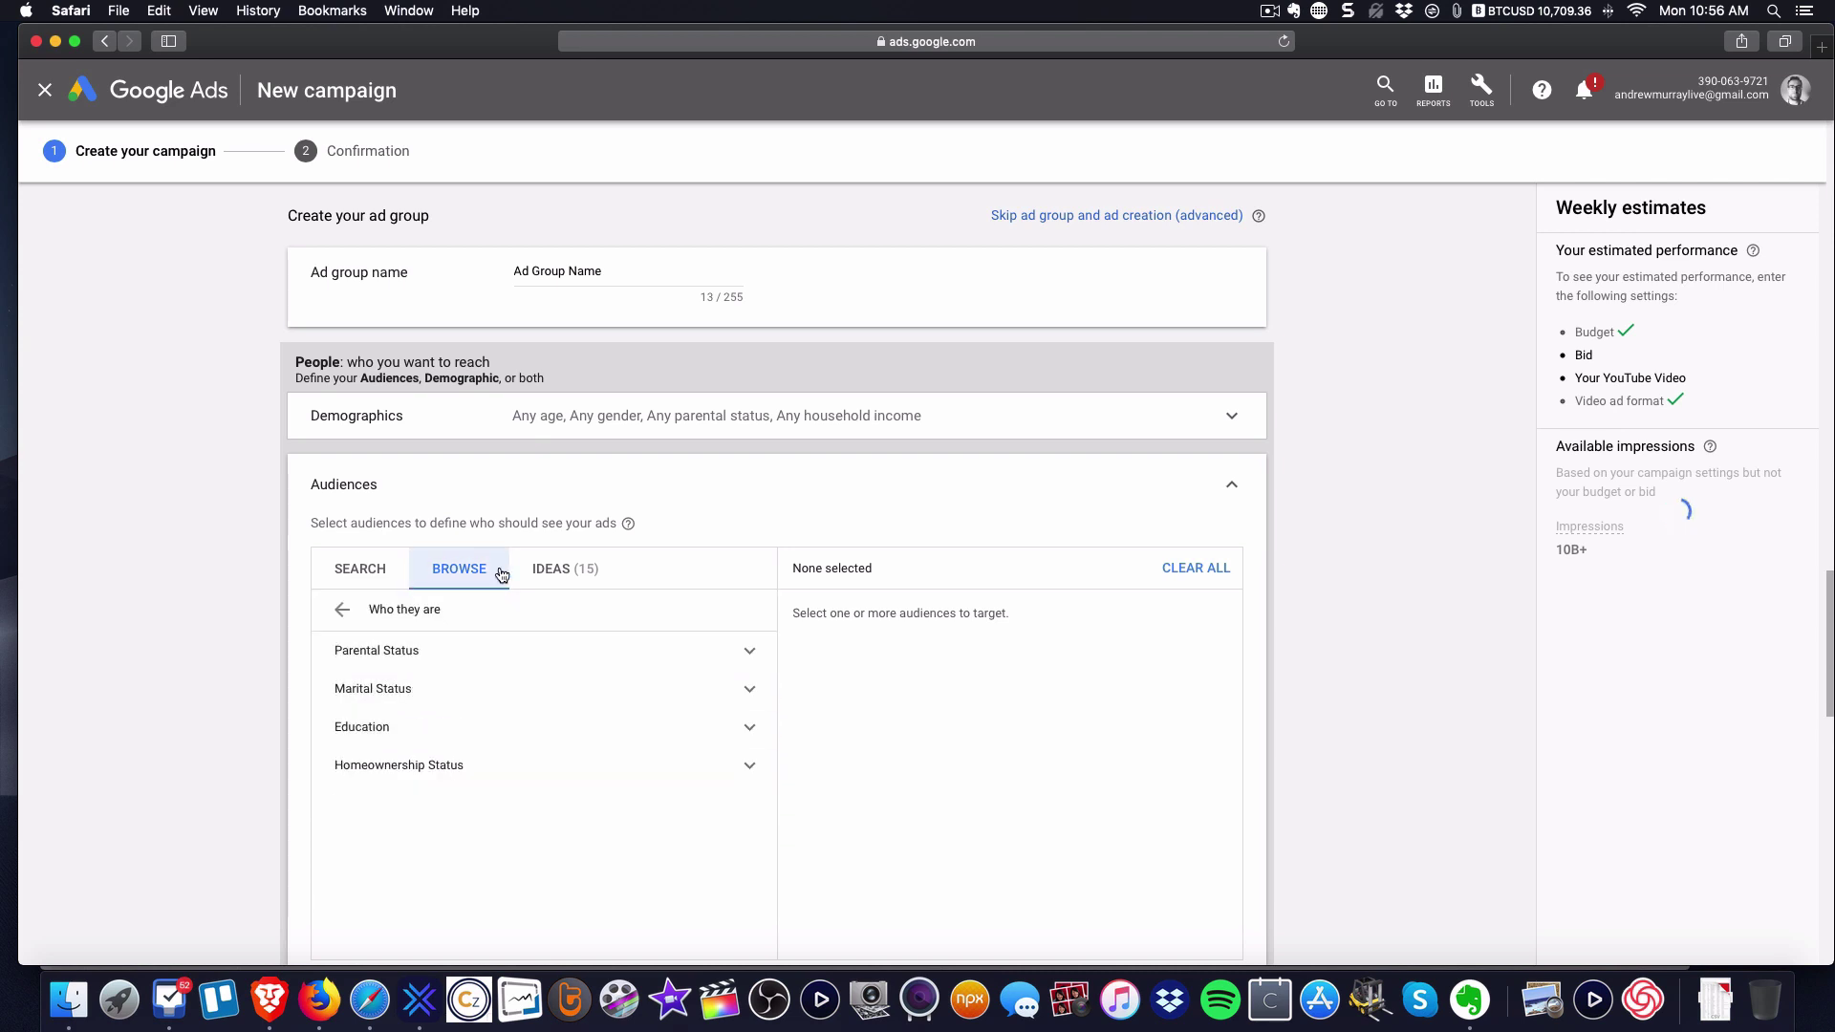
pyautogui.click(341, 610)
# - Try the Foodies affinity audience from Food & Dining, clear the audience selection and collapse the audience settings
pyautogui.click(440, 732)
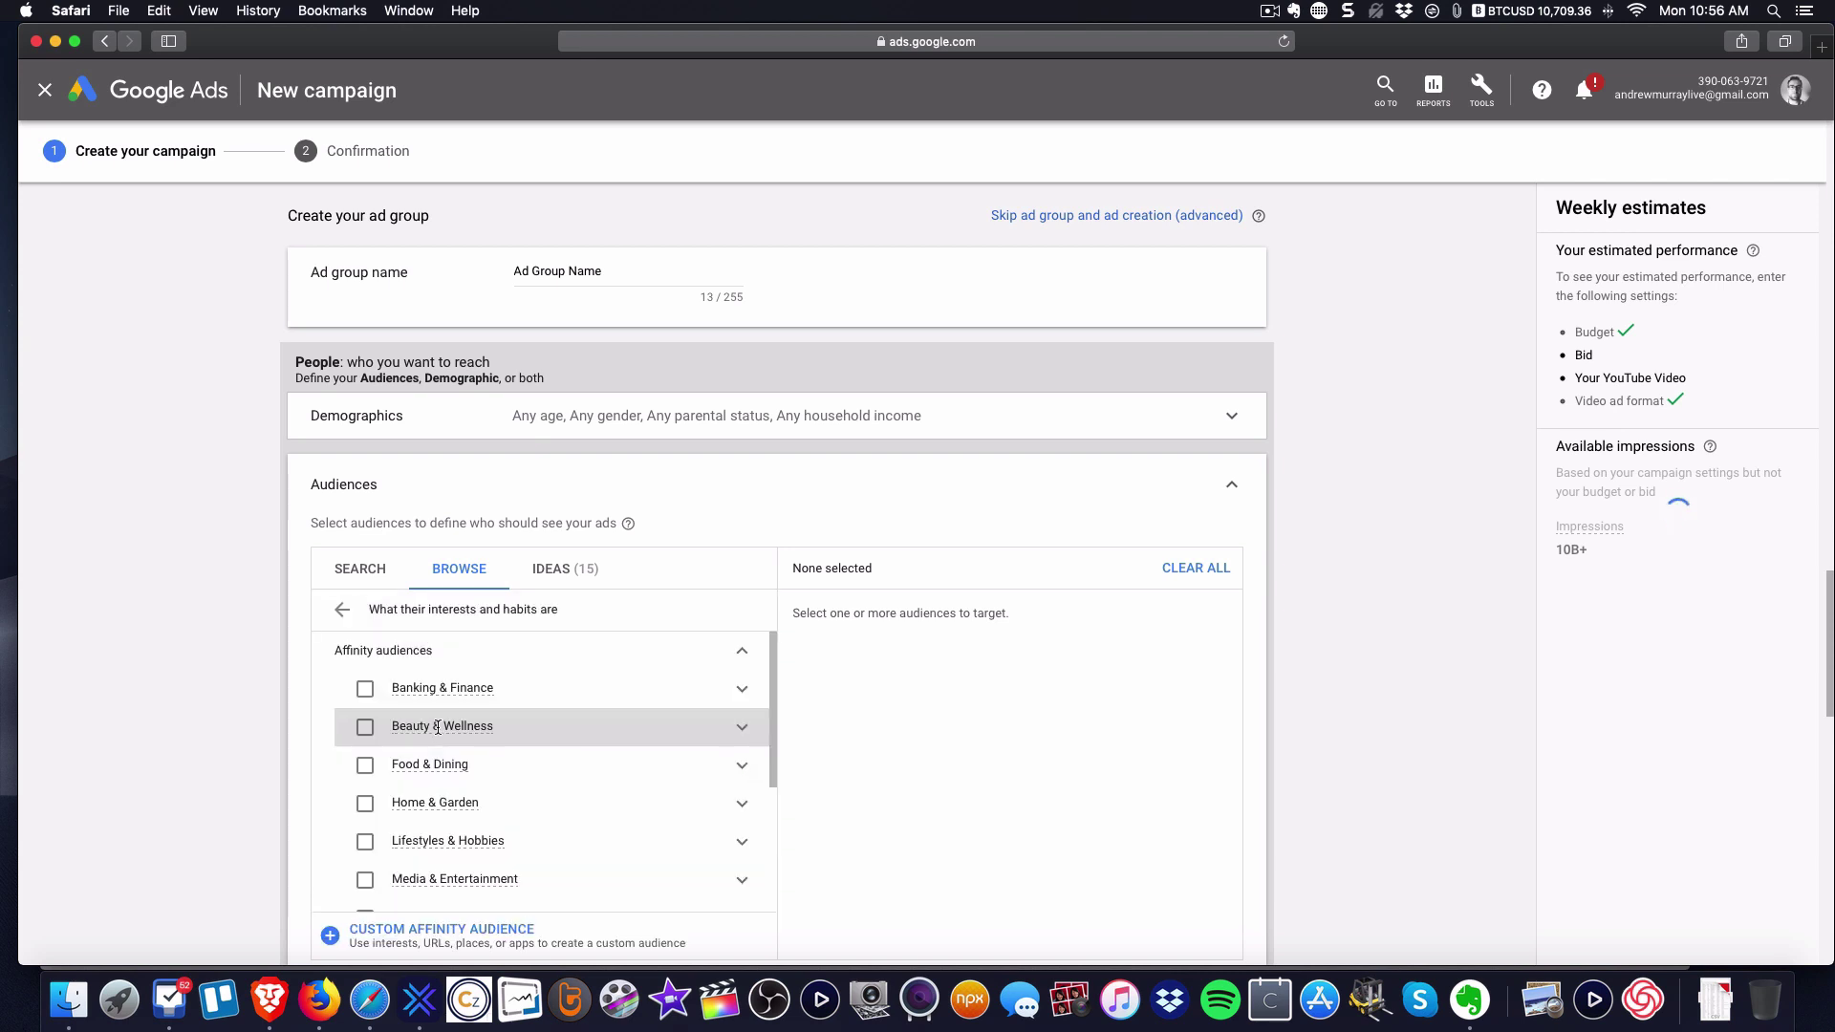
pyautogui.scroll(-1, 444, 729)
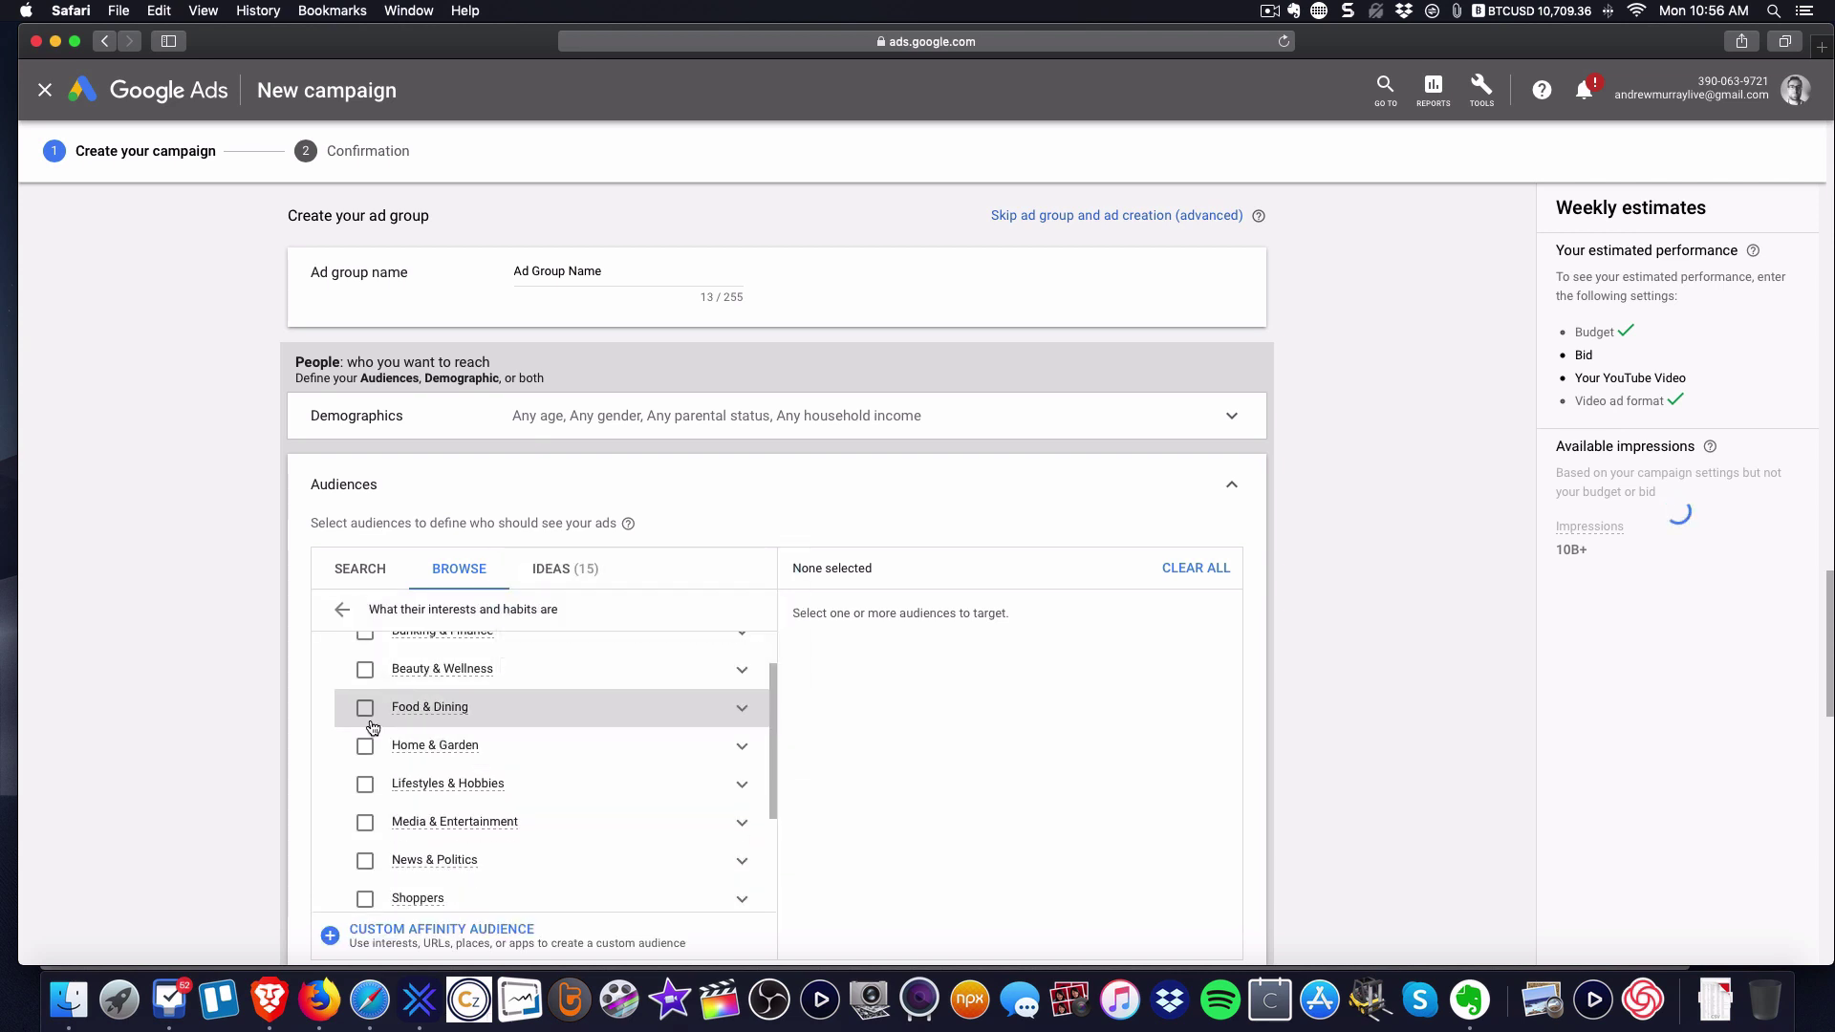
pyautogui.click(734, 709)
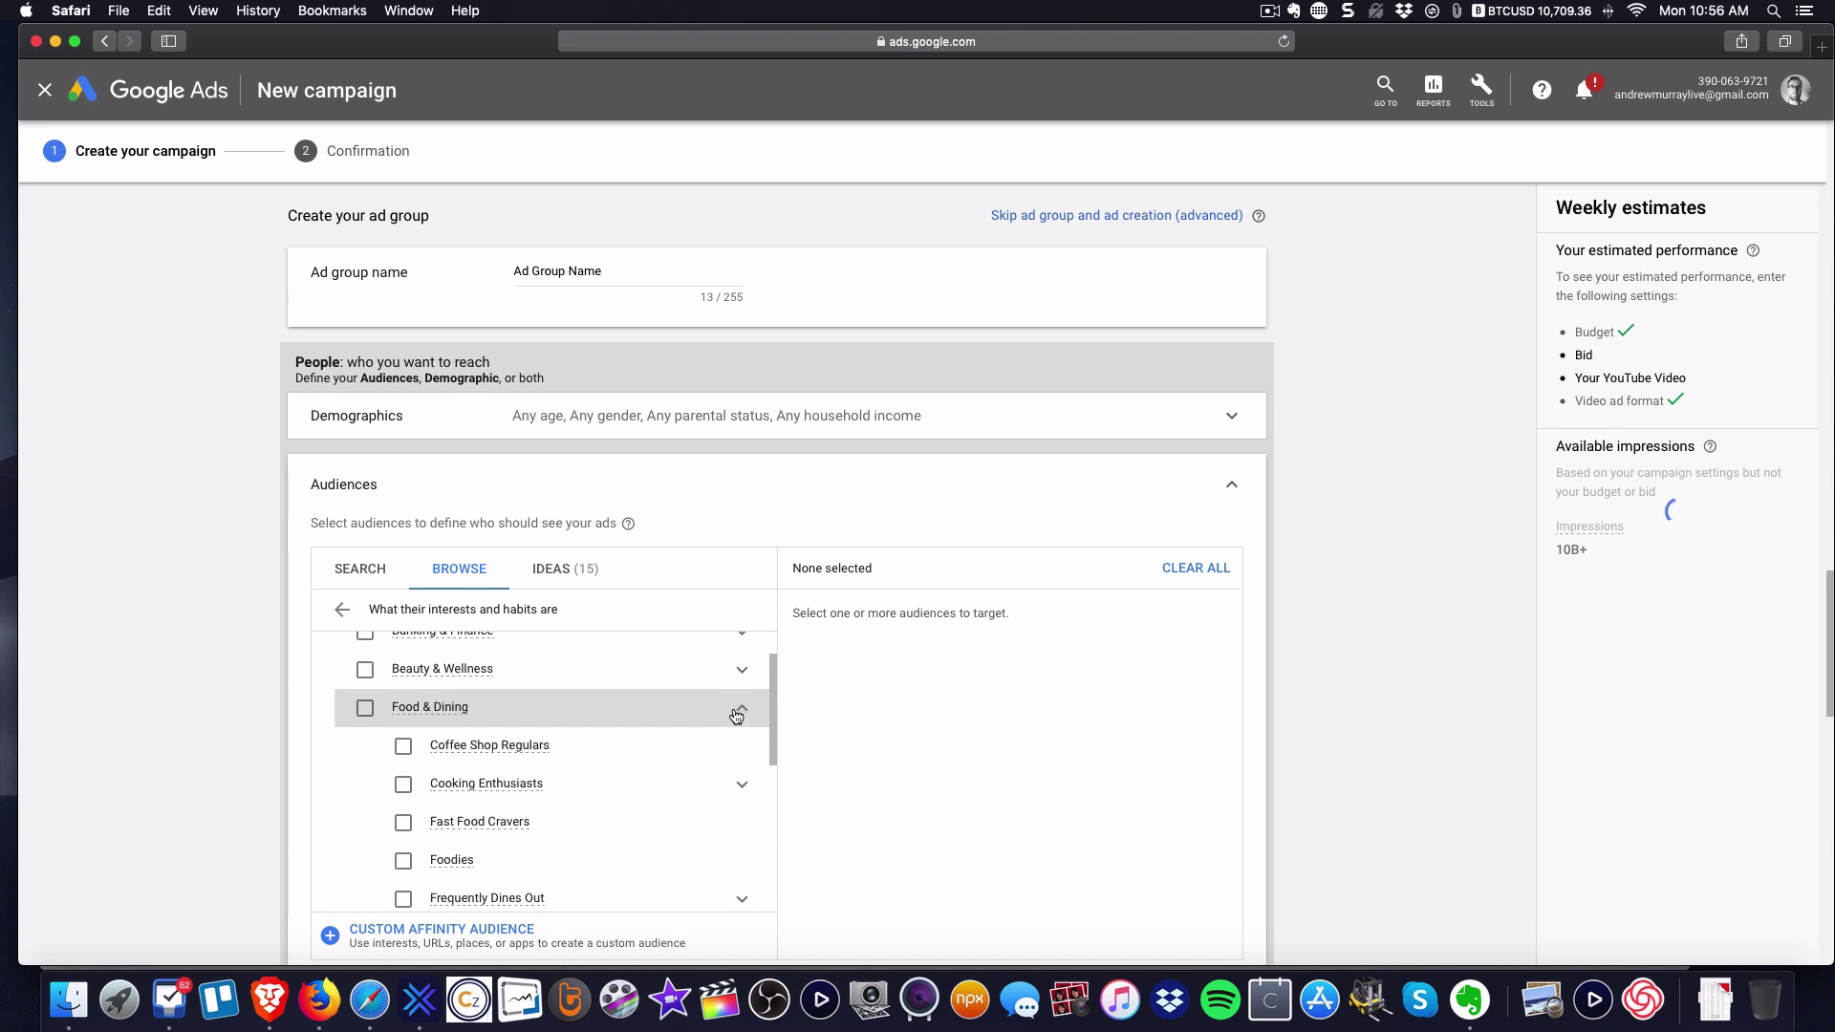
pyautogui.scroll(-2, 628, 747)
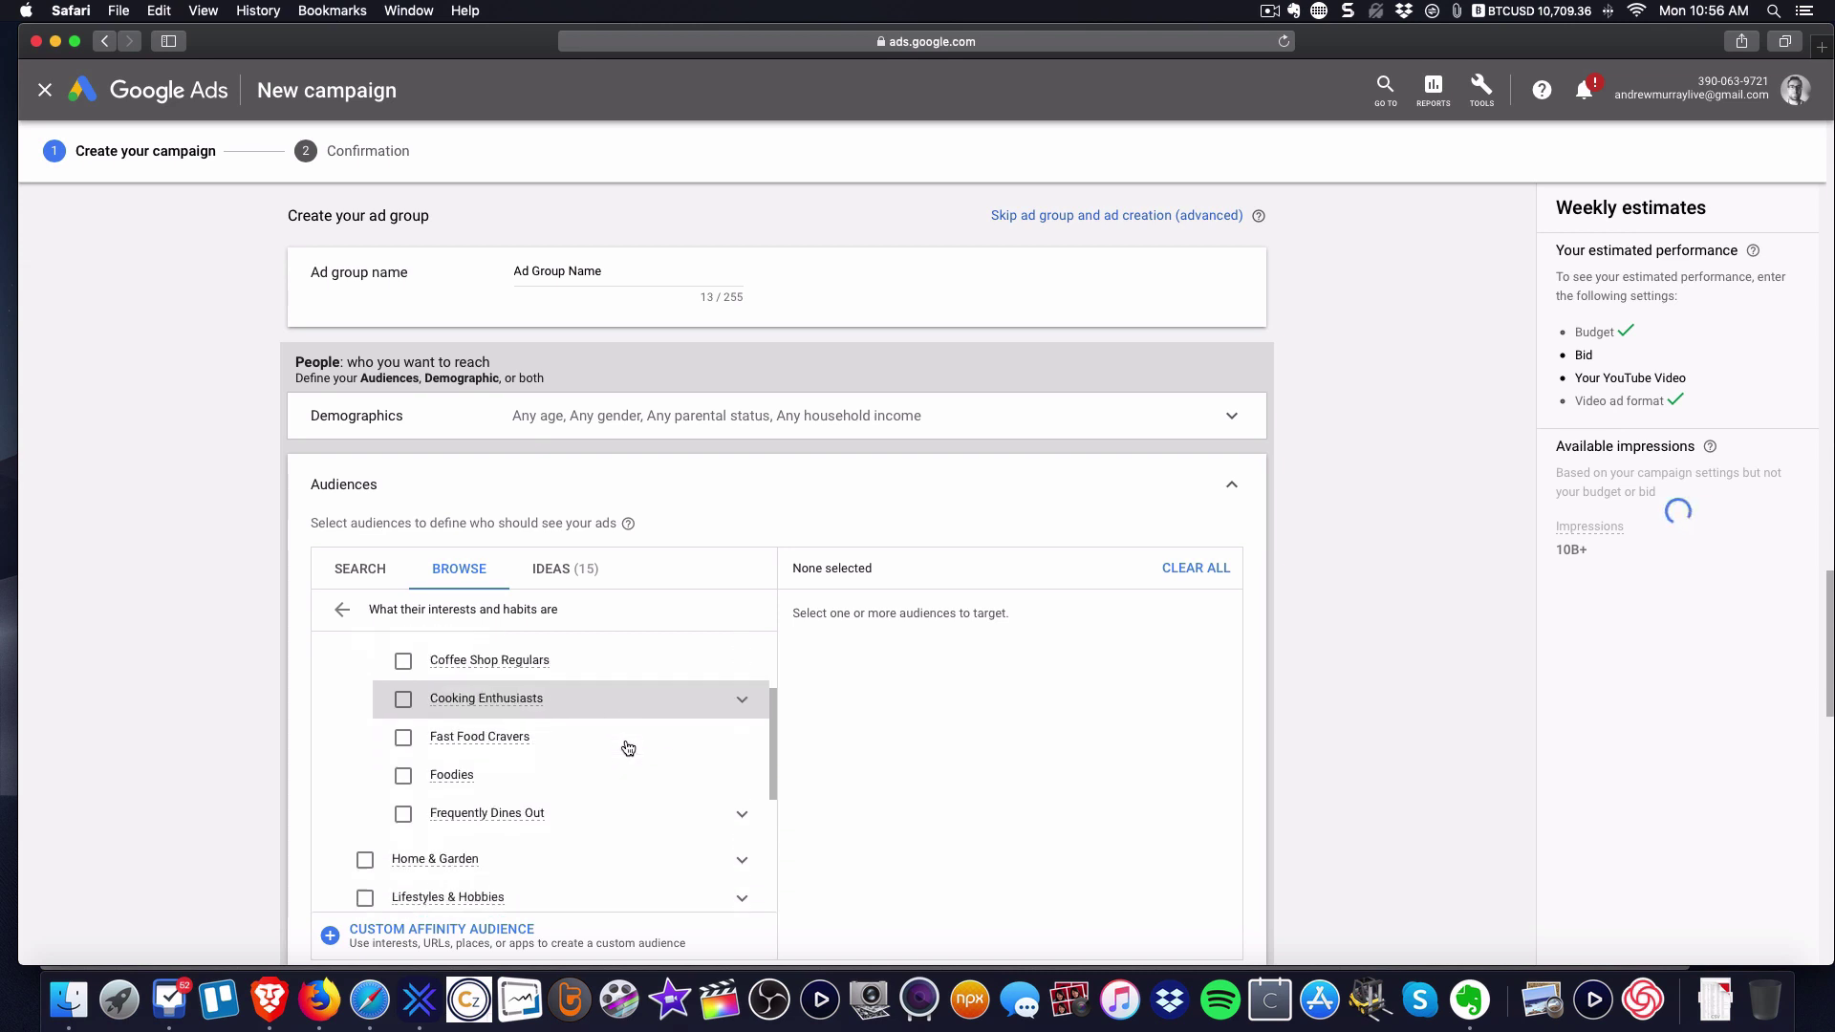
pyautogui.click(405, 774)
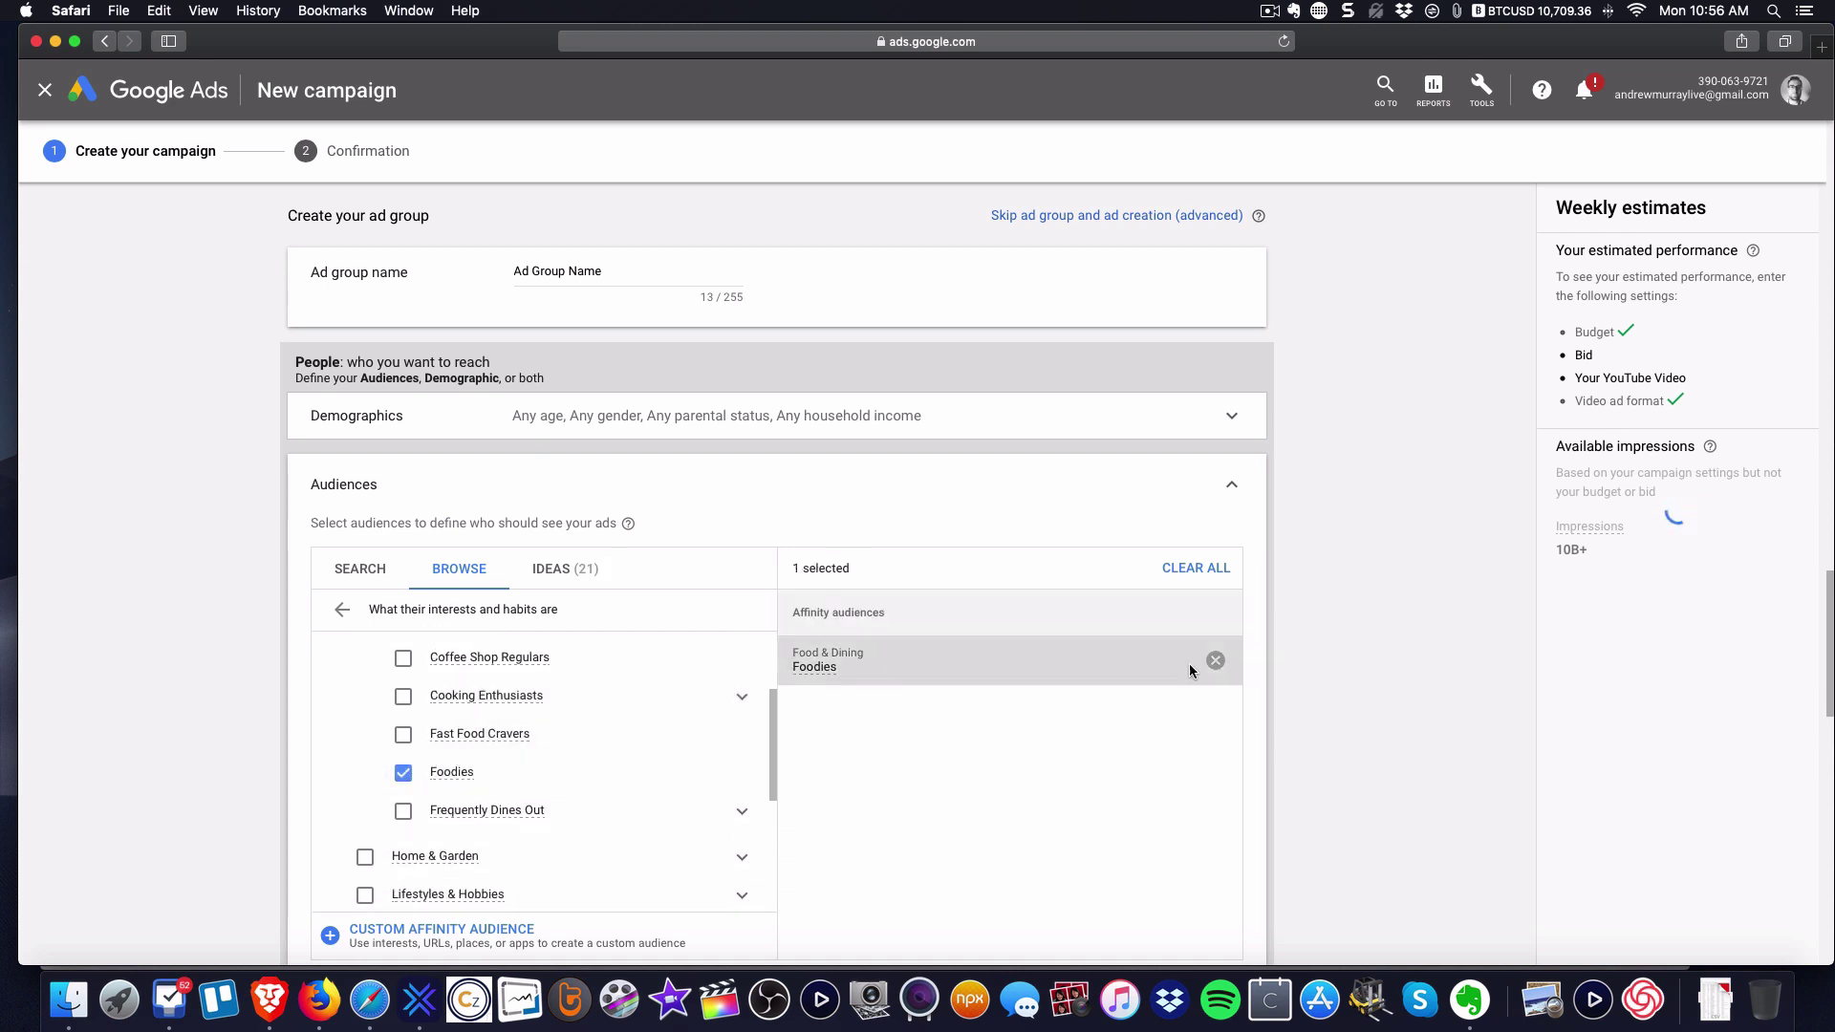
pyautogui.click(1199, 569)
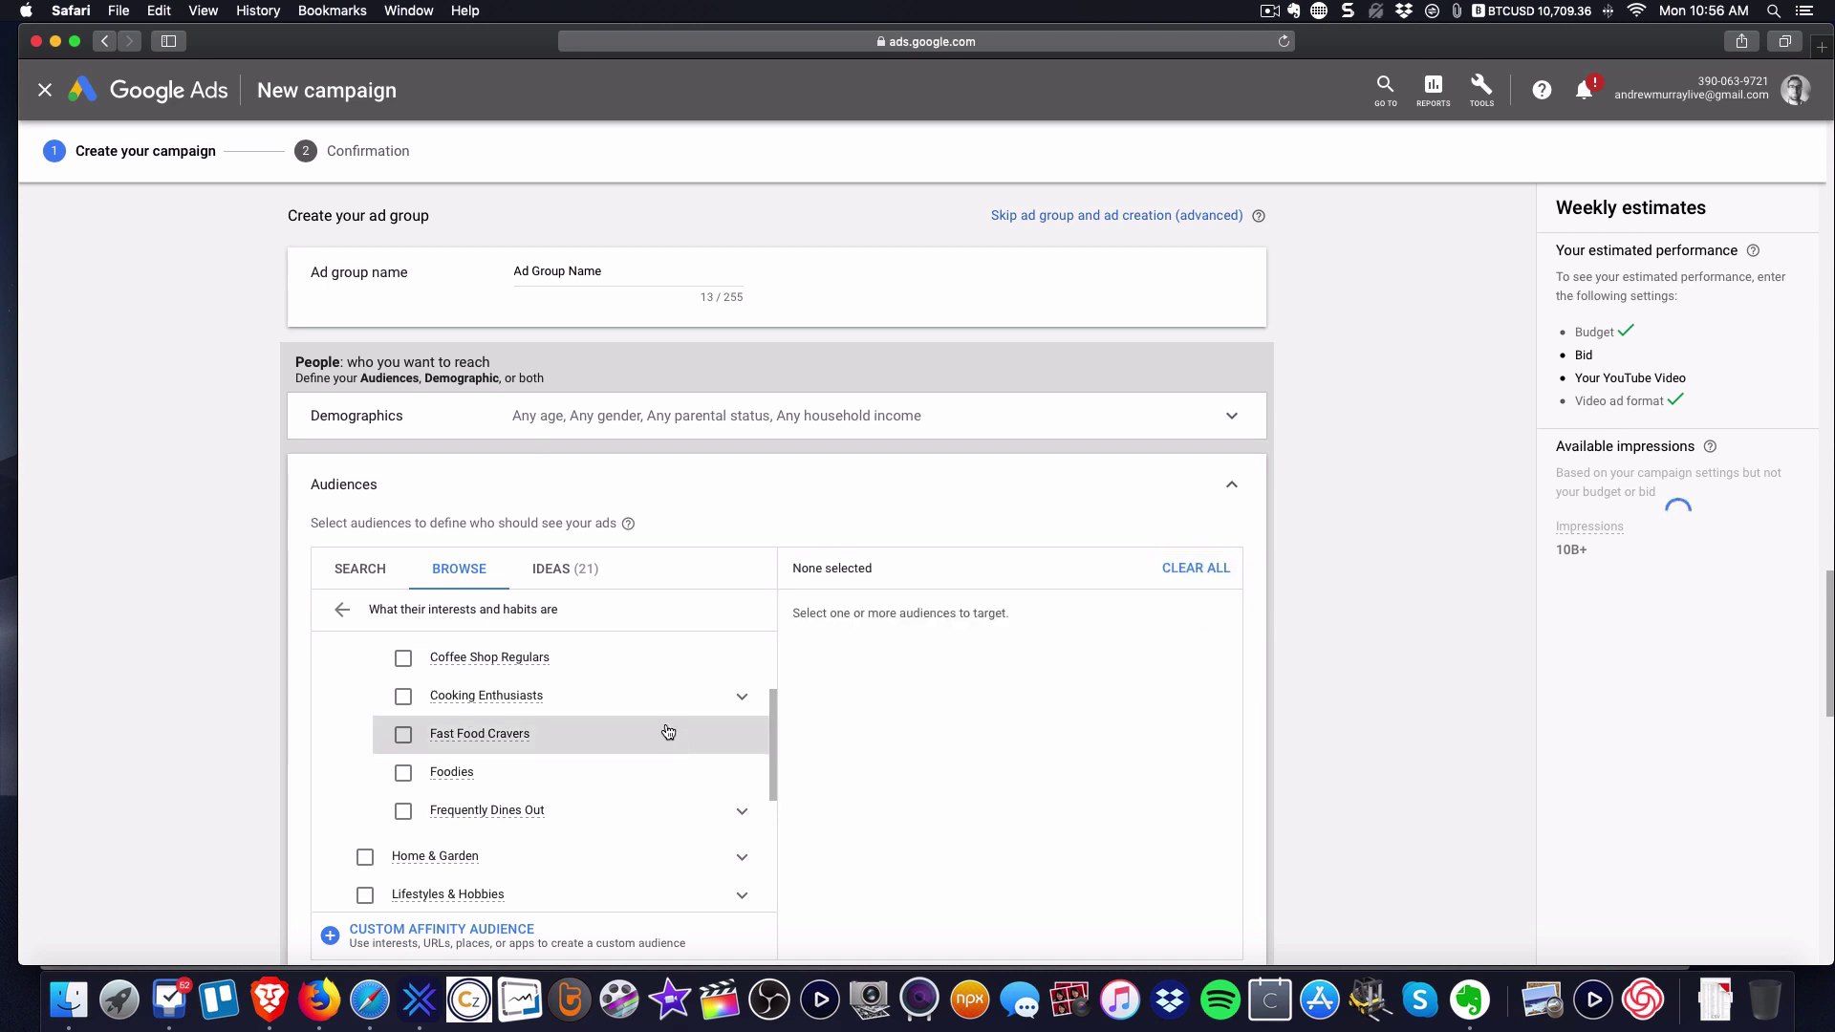
pyautogui.click(342, 610)
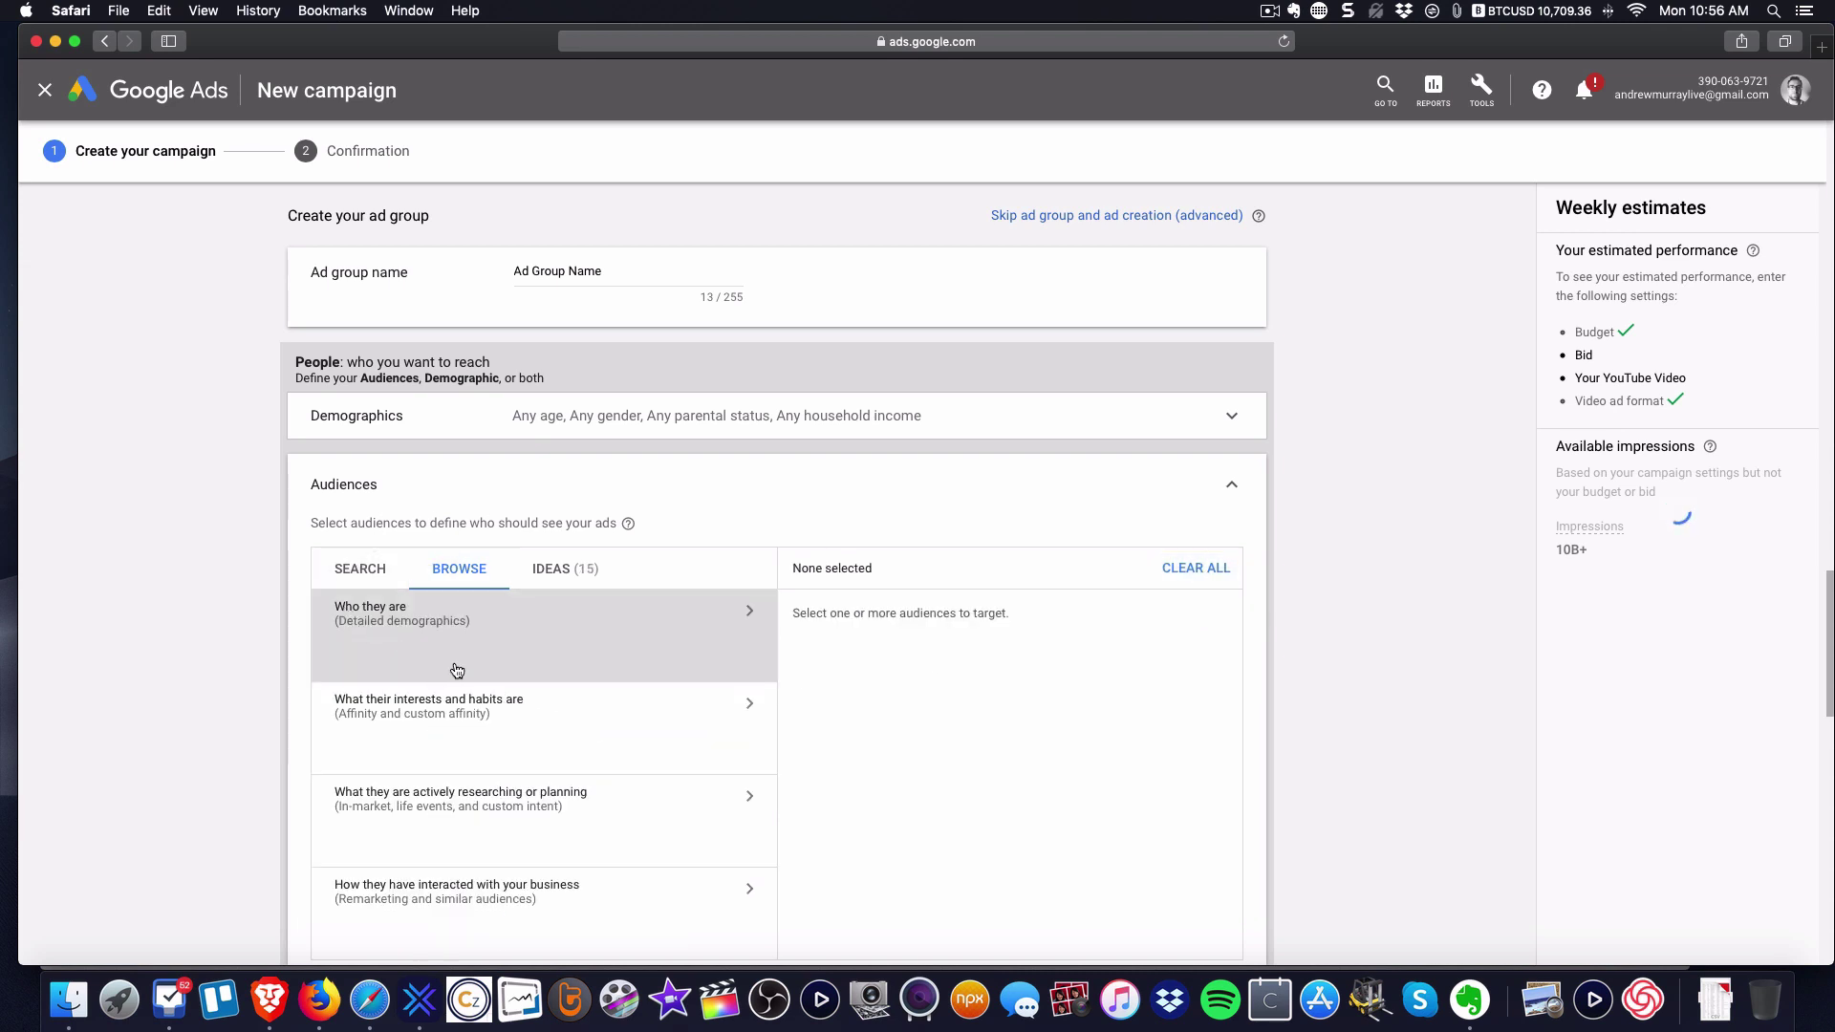
pyautogui.scroll(-3, 392, 563)
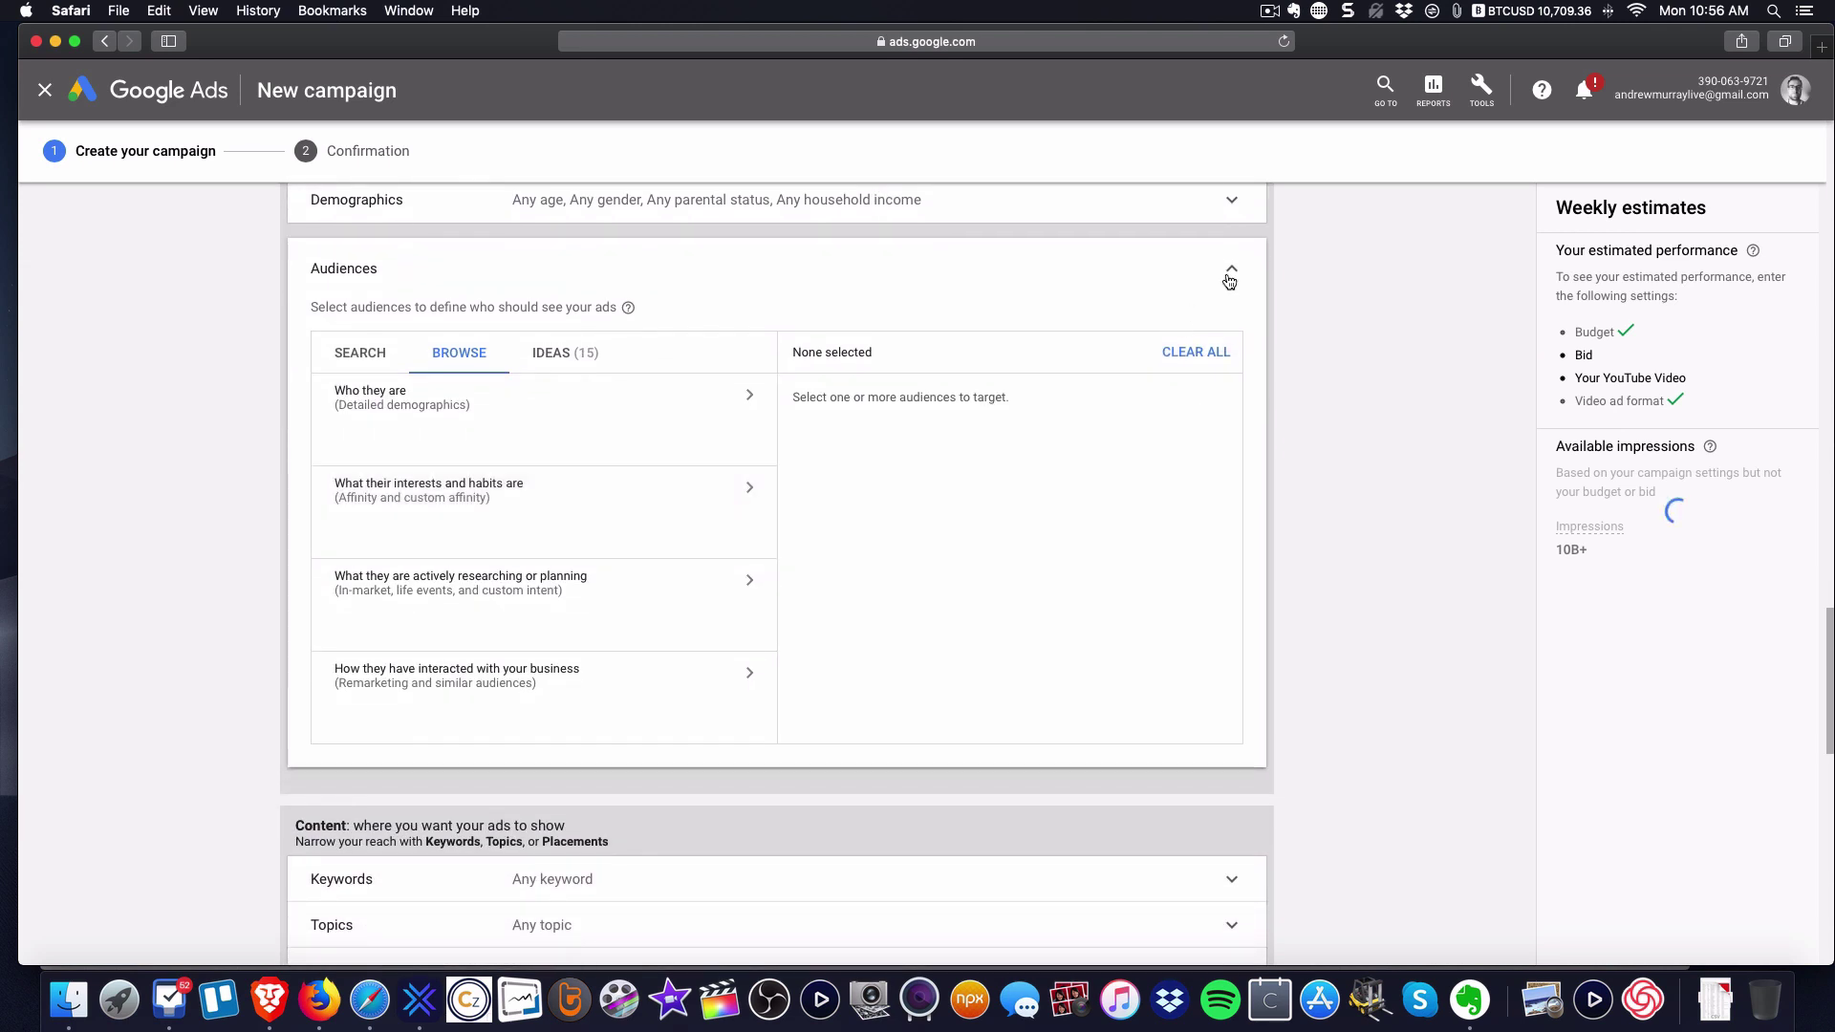
pyautogui.click(1230, 281)
# - Review the keyword targeting options and the list of topics for the ad group's content targeting
pyautogui.scroll(2, 672, 506)
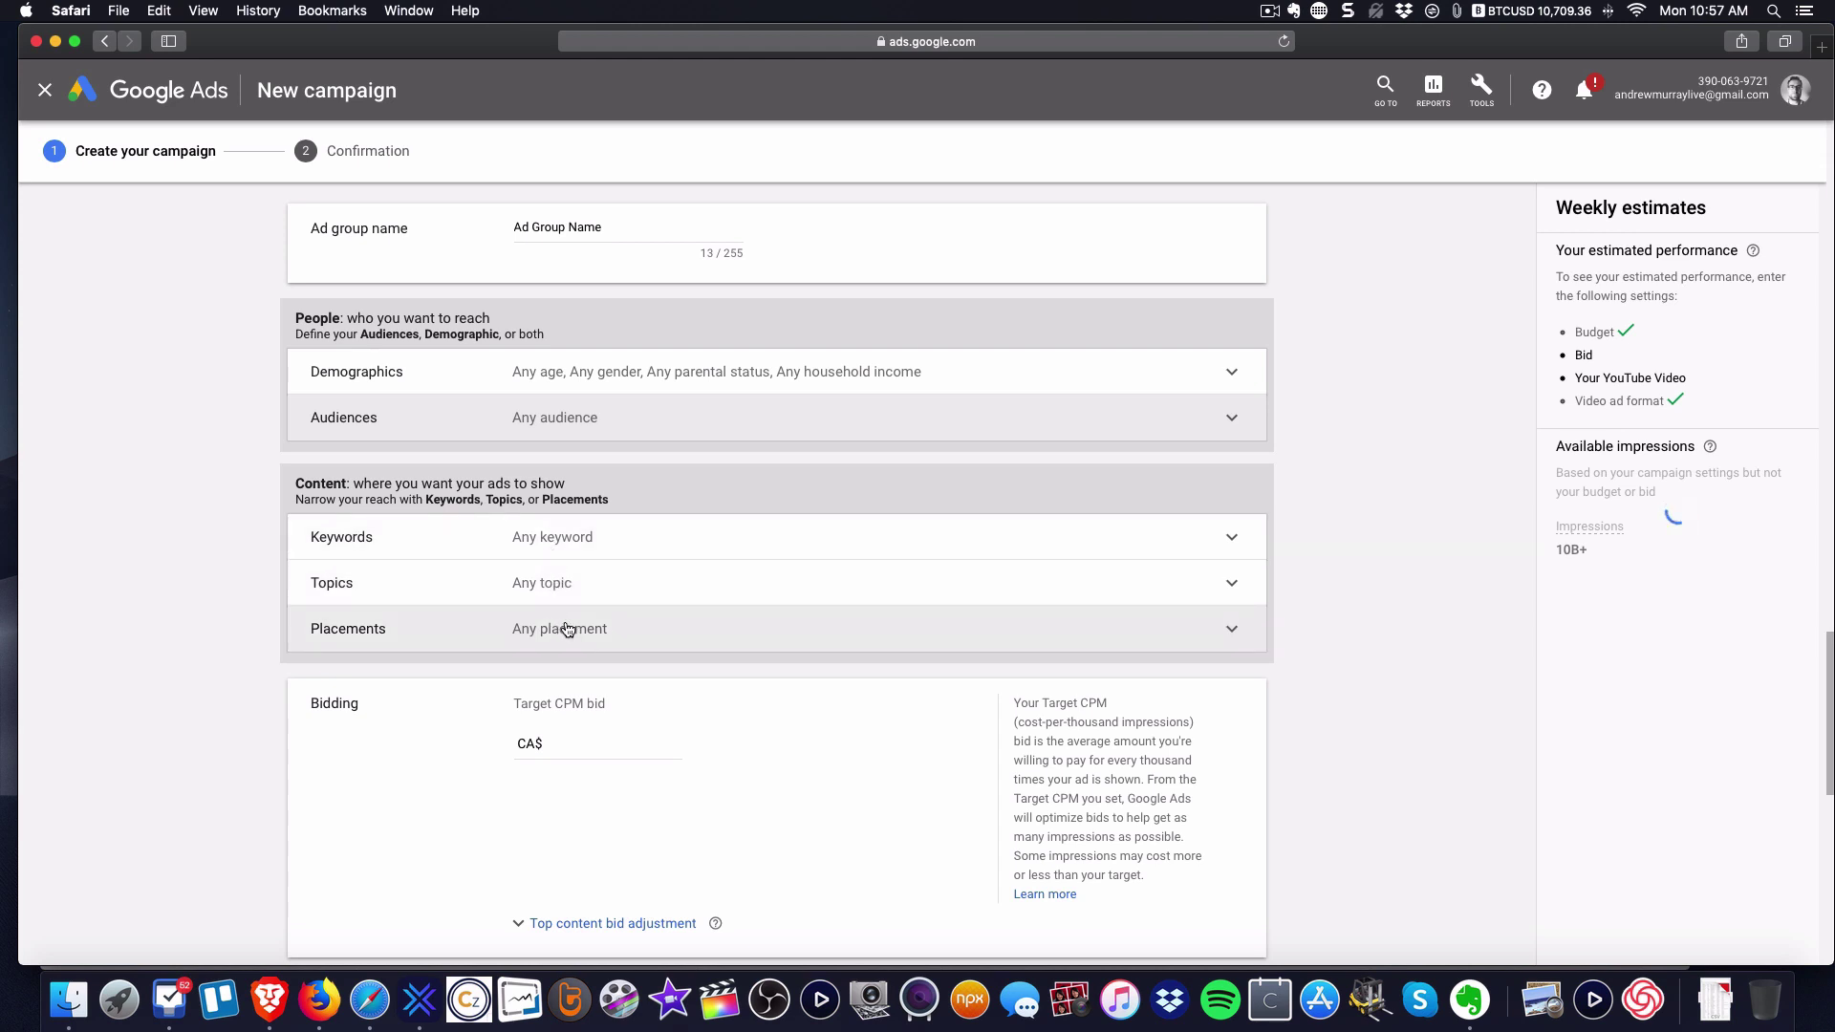
pyautogui.click(608, 539)
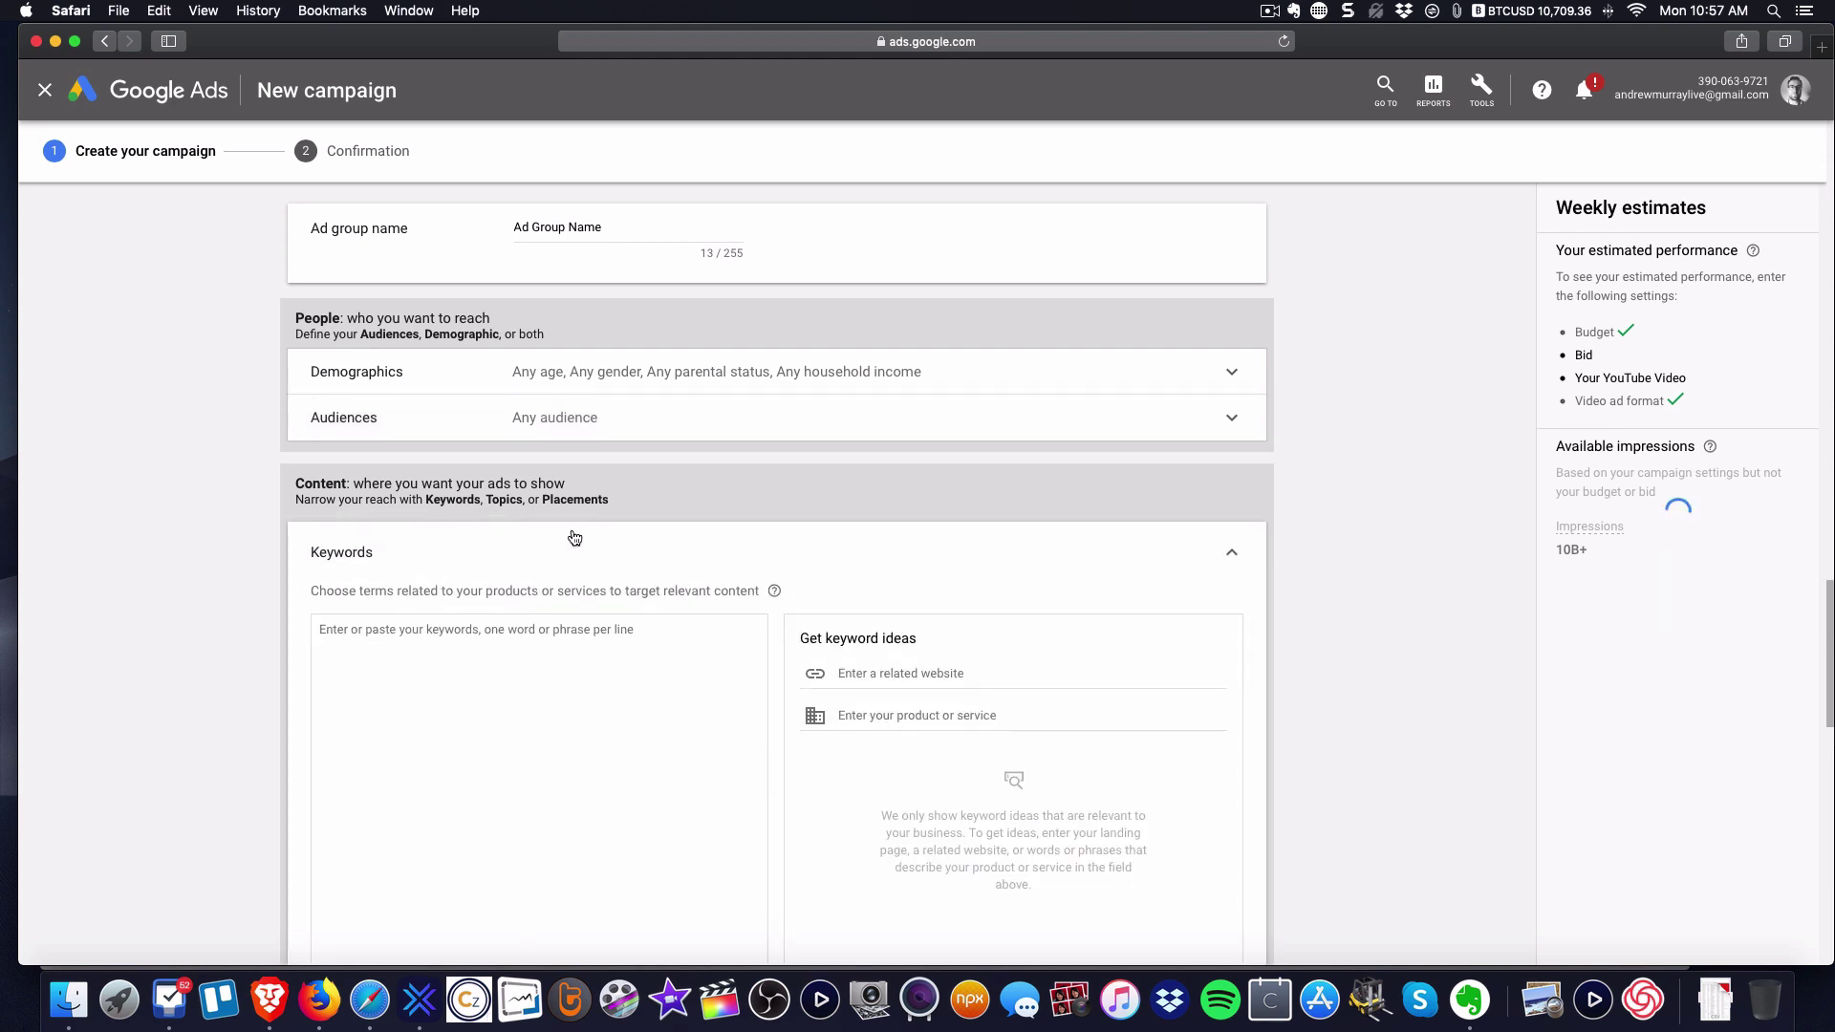
pyautogui.click(1227, 555)
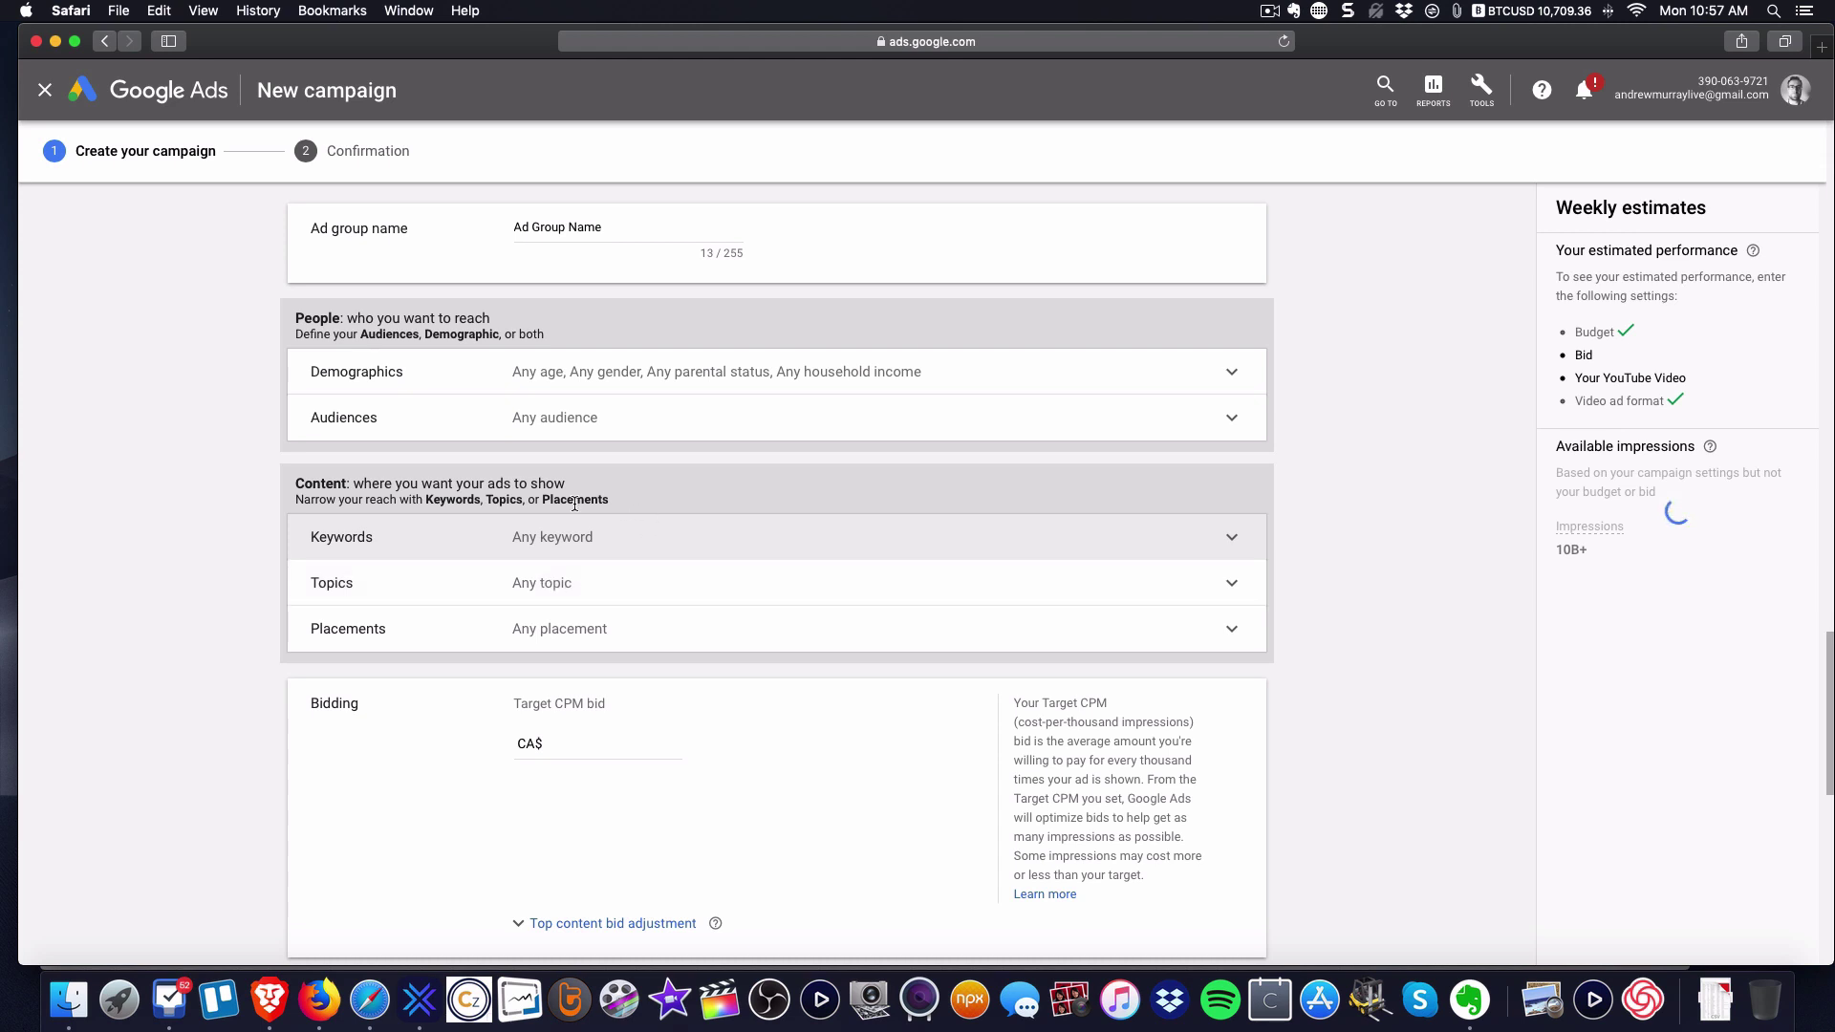
pyautogui.scroll(1, 561, 585)
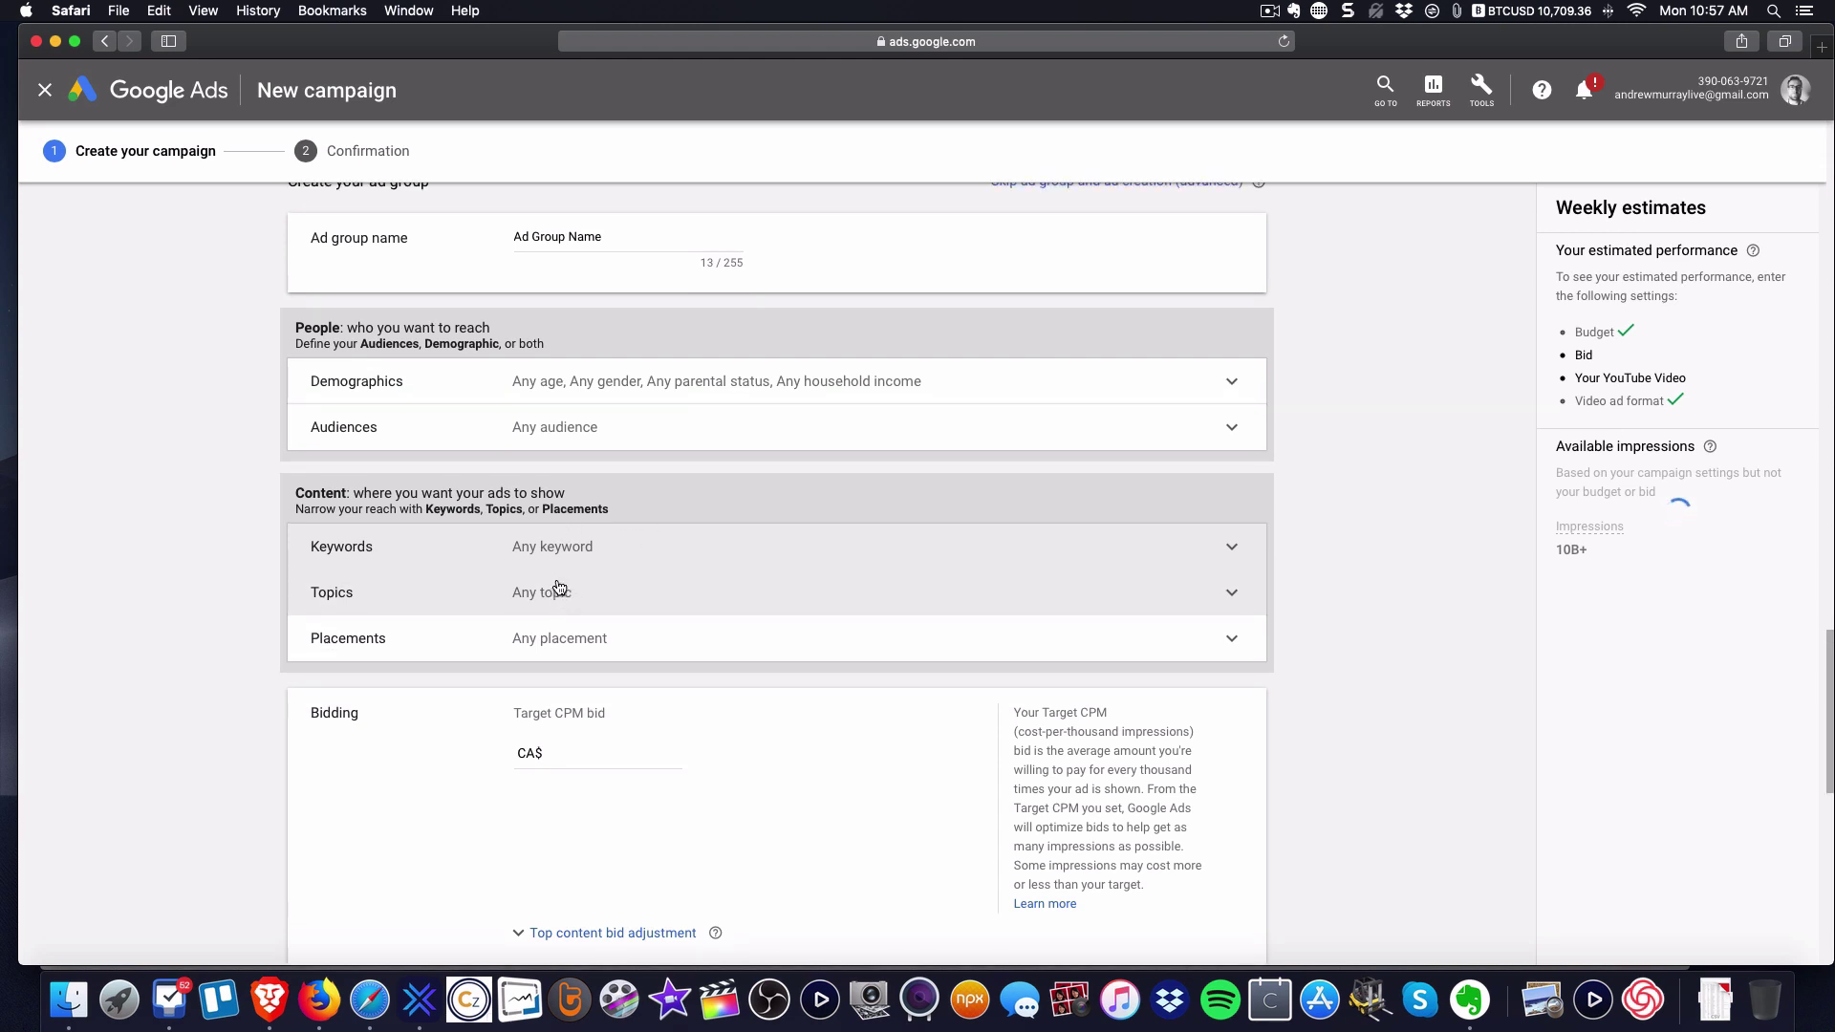
pyautogui.click(557, 595)
pyautogui.scroll(-5, 564, 581)
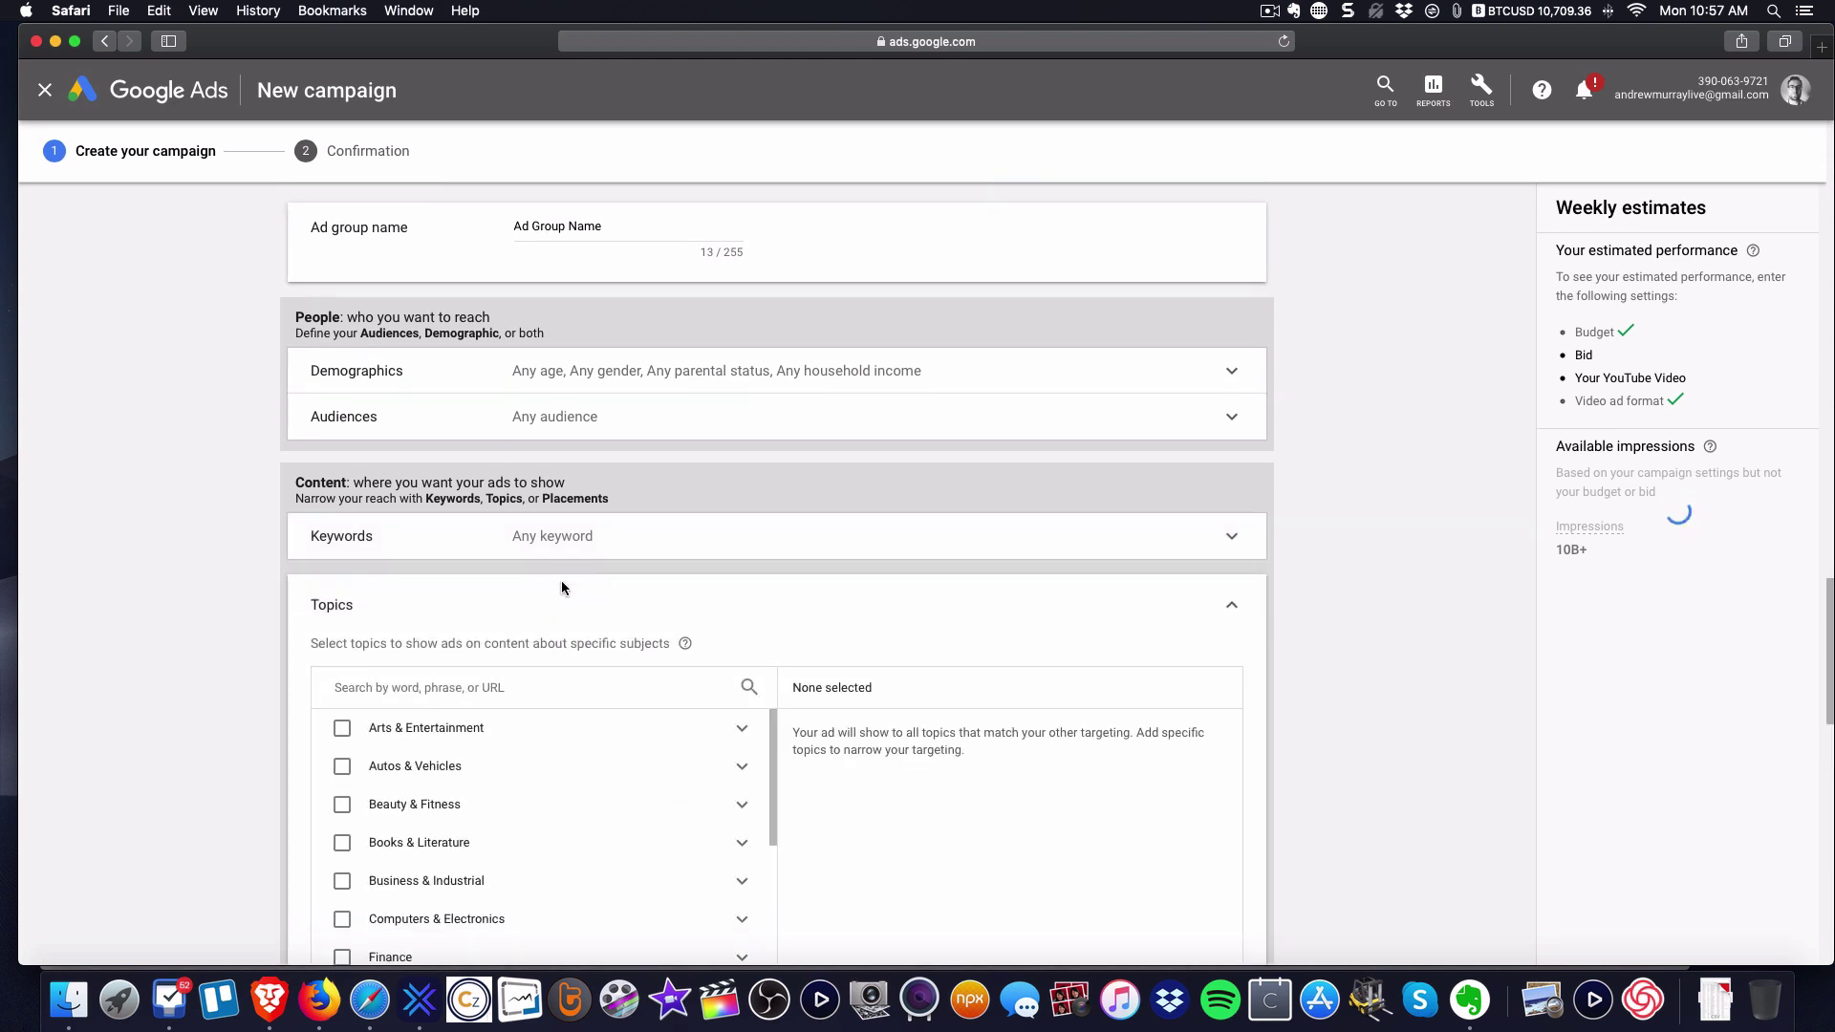
# - Review the Books & Literature and Business & Industrial subtopics and collapse the ad group's topic targeting
pyautogui.scroll(4, 564, 589)
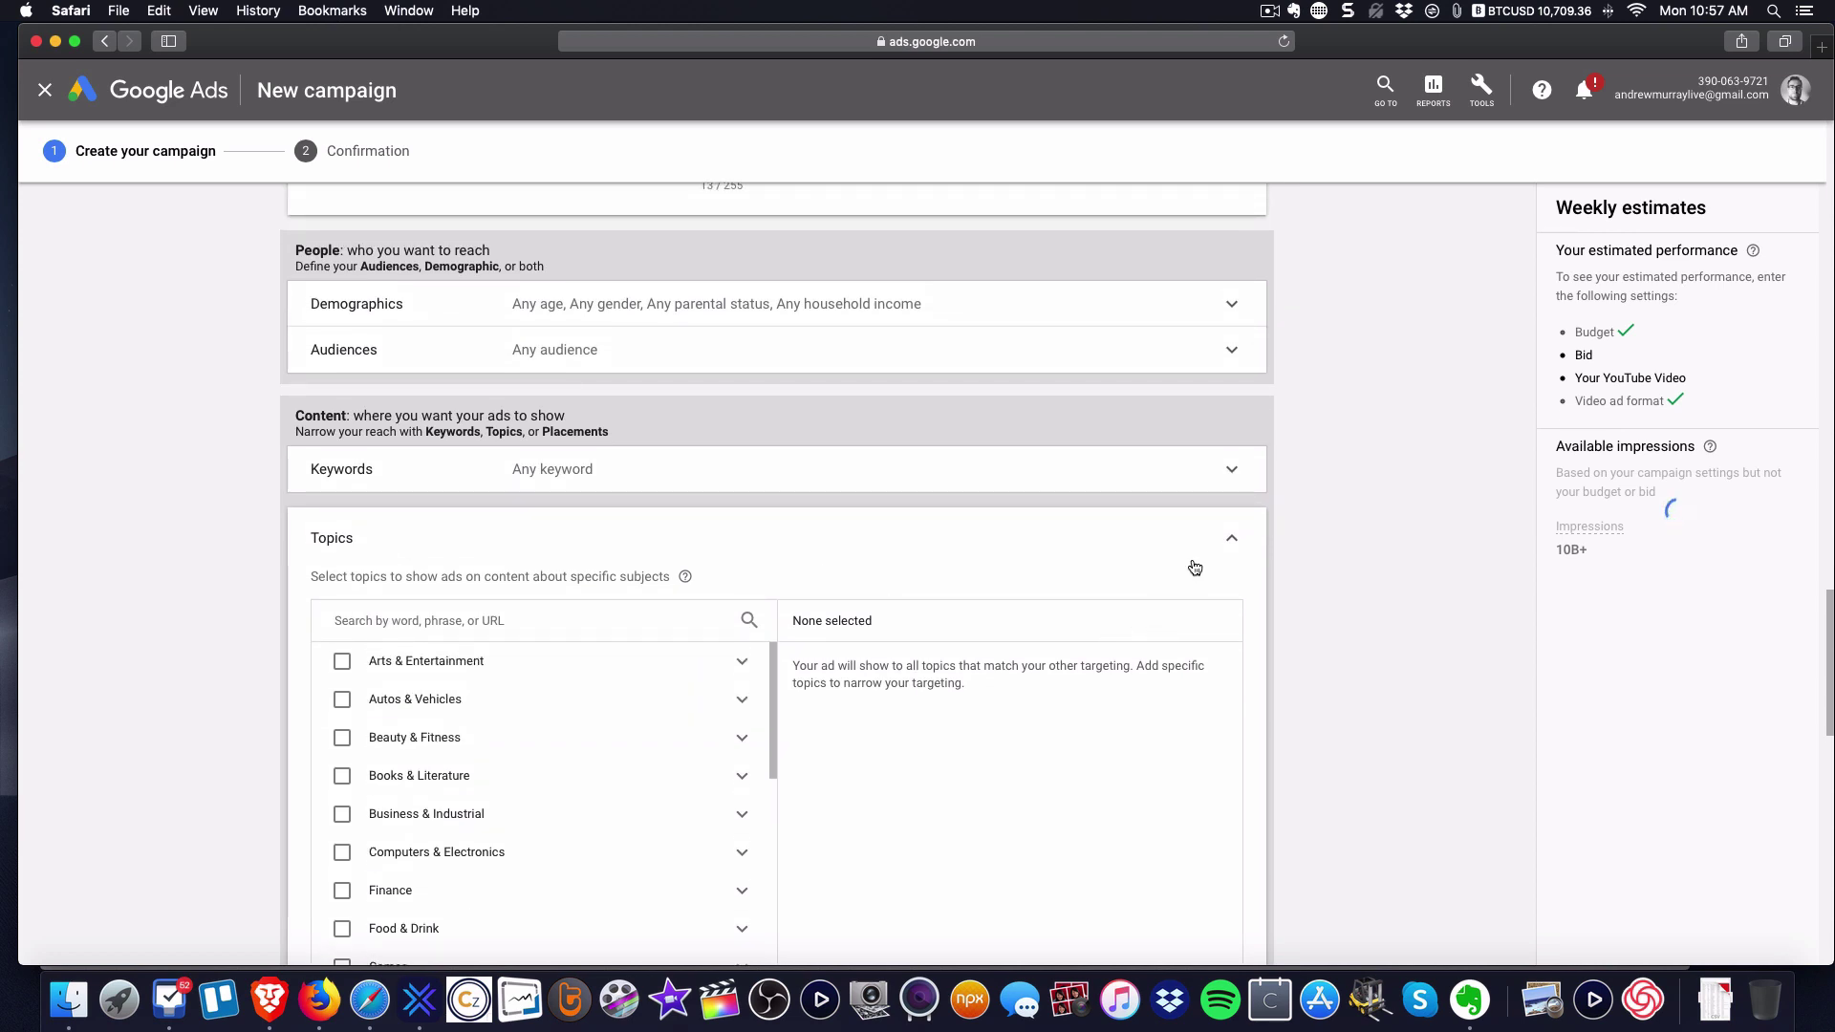
pyautogui.click(738, 779)
pyautogui.scroll(-3, 676, 777)
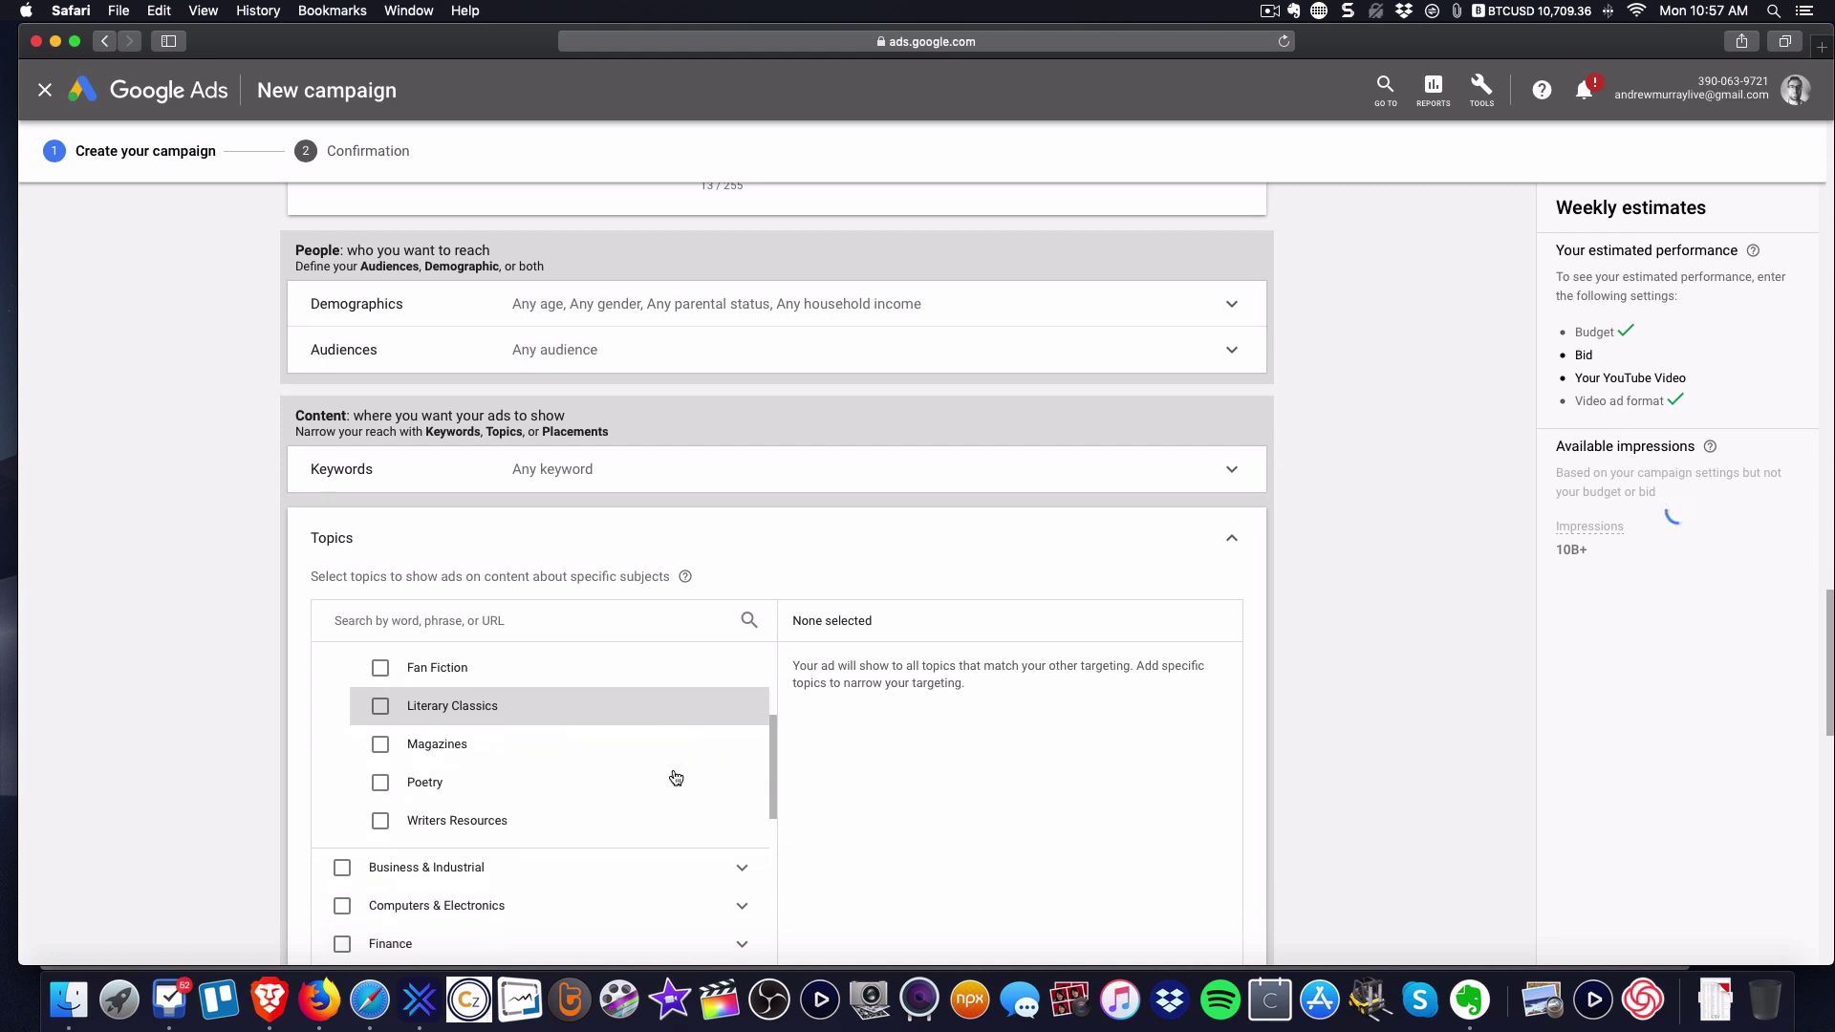
pyautogui.click(742, 871)
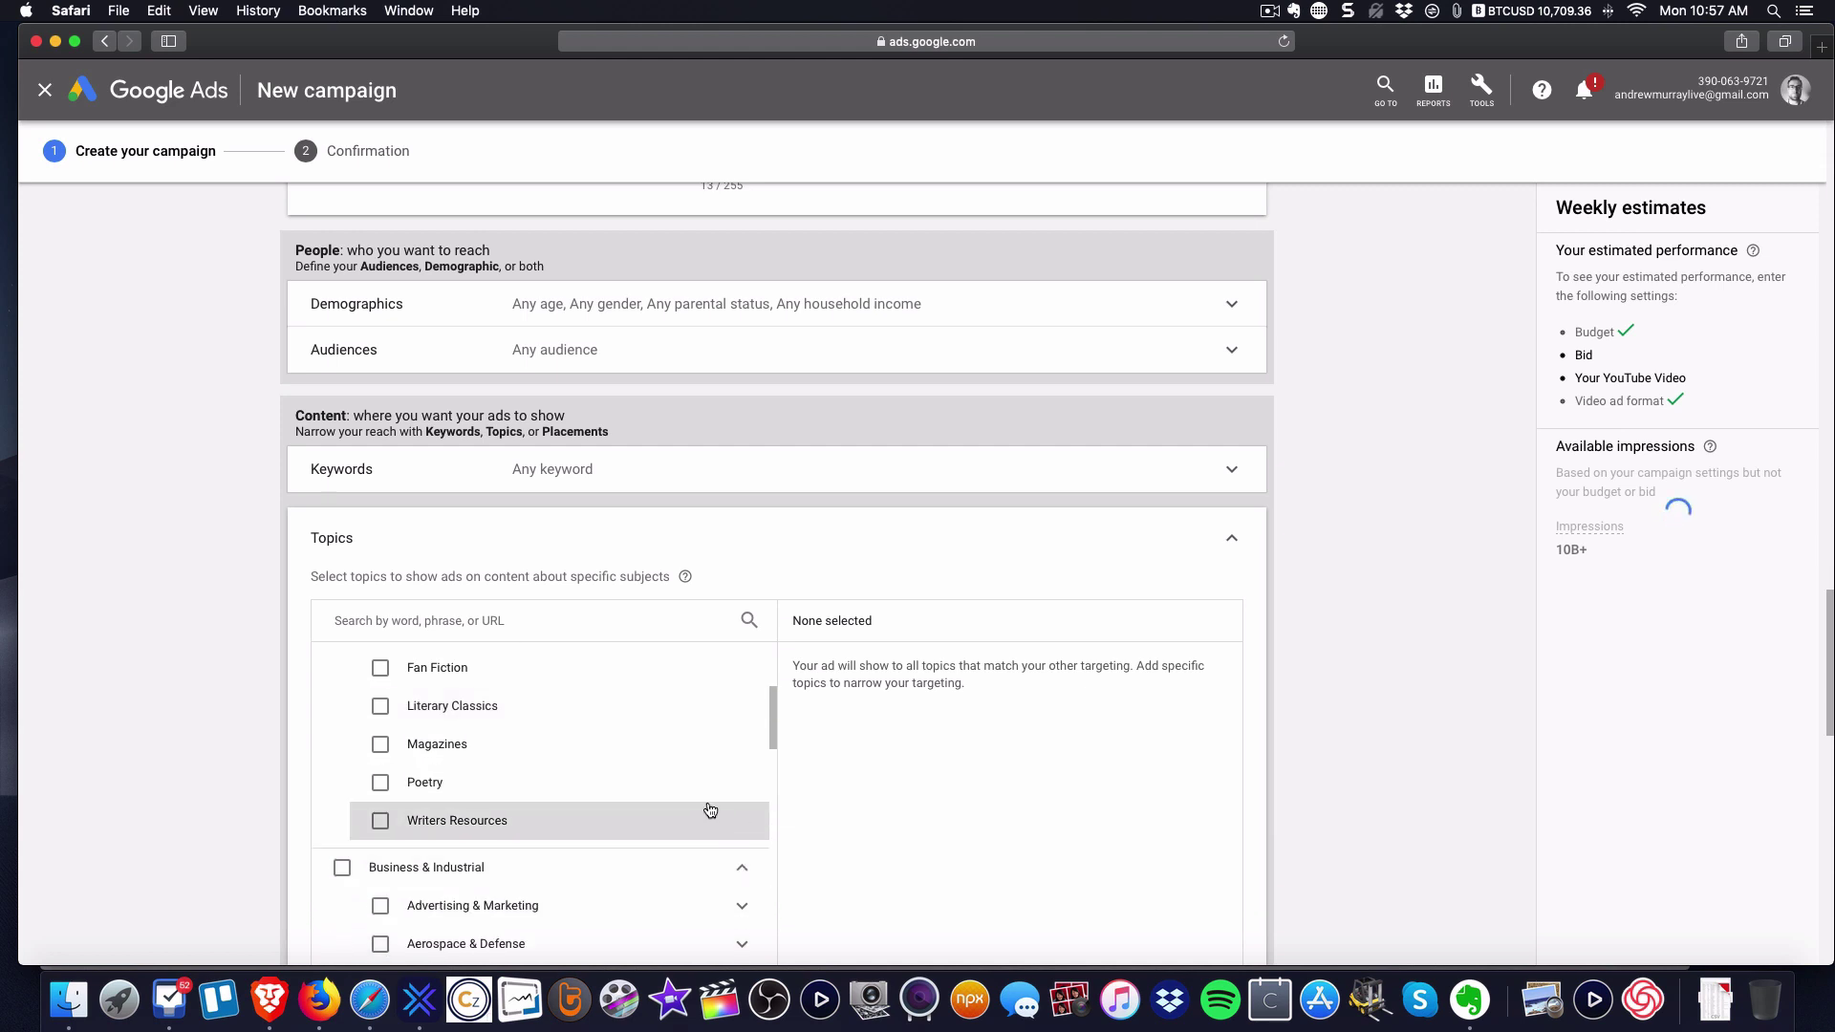
pyautogui.scroll(-4, 704, 808)
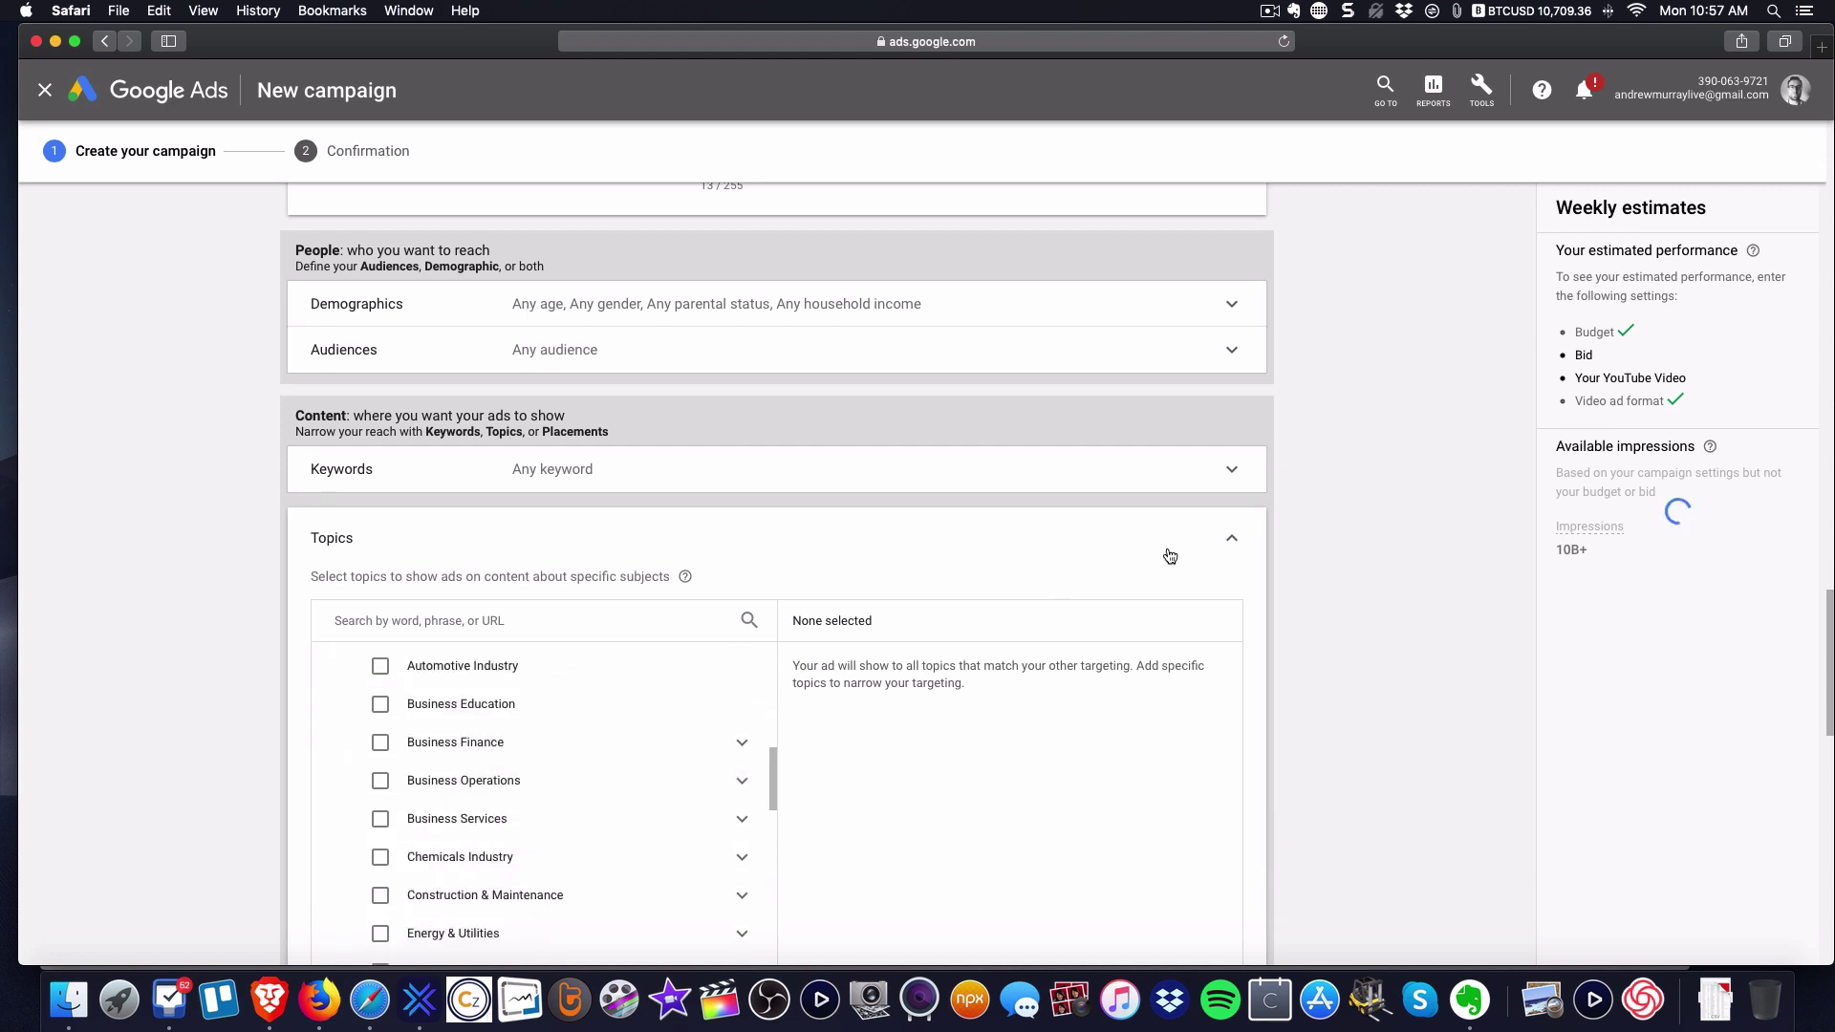
pyautogui.click(1230, 539)
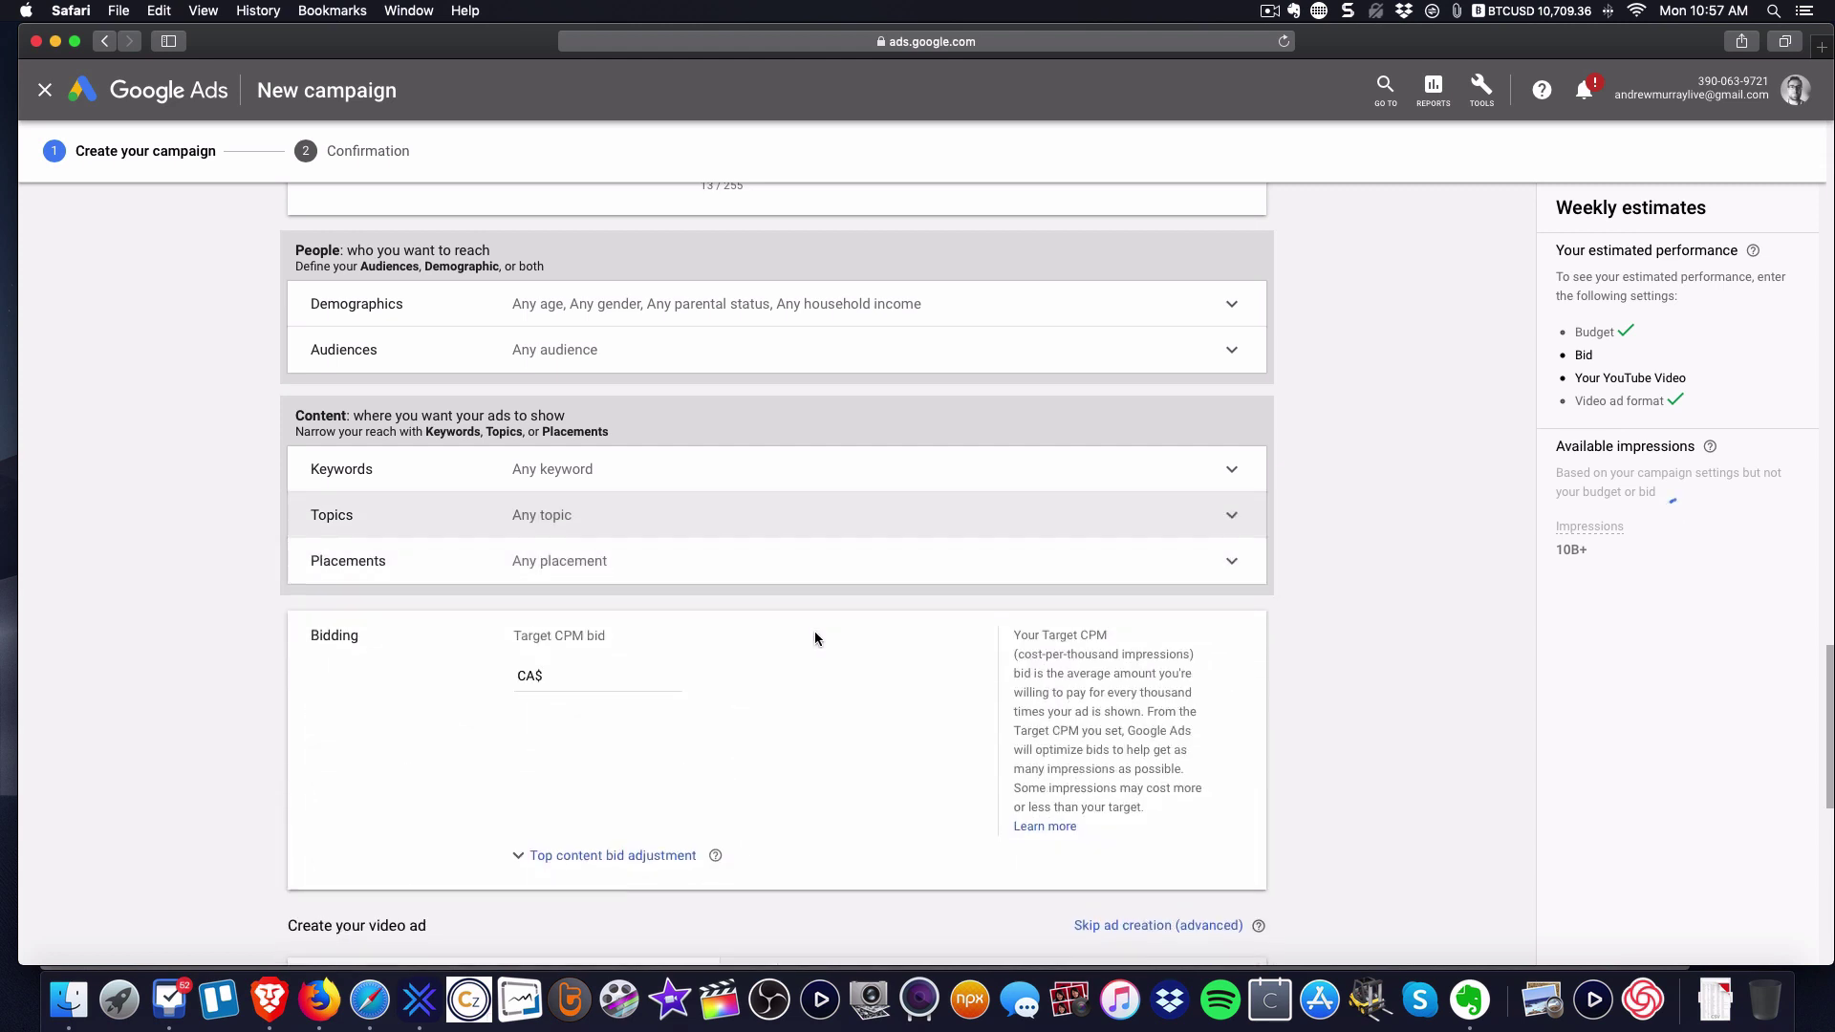
# - Expand the ad group's placement targeting options and open youtube.com in a new Firefox tab
pyautogui.click(585, 567)
pyautogui.scroll(-2, 534, 578)
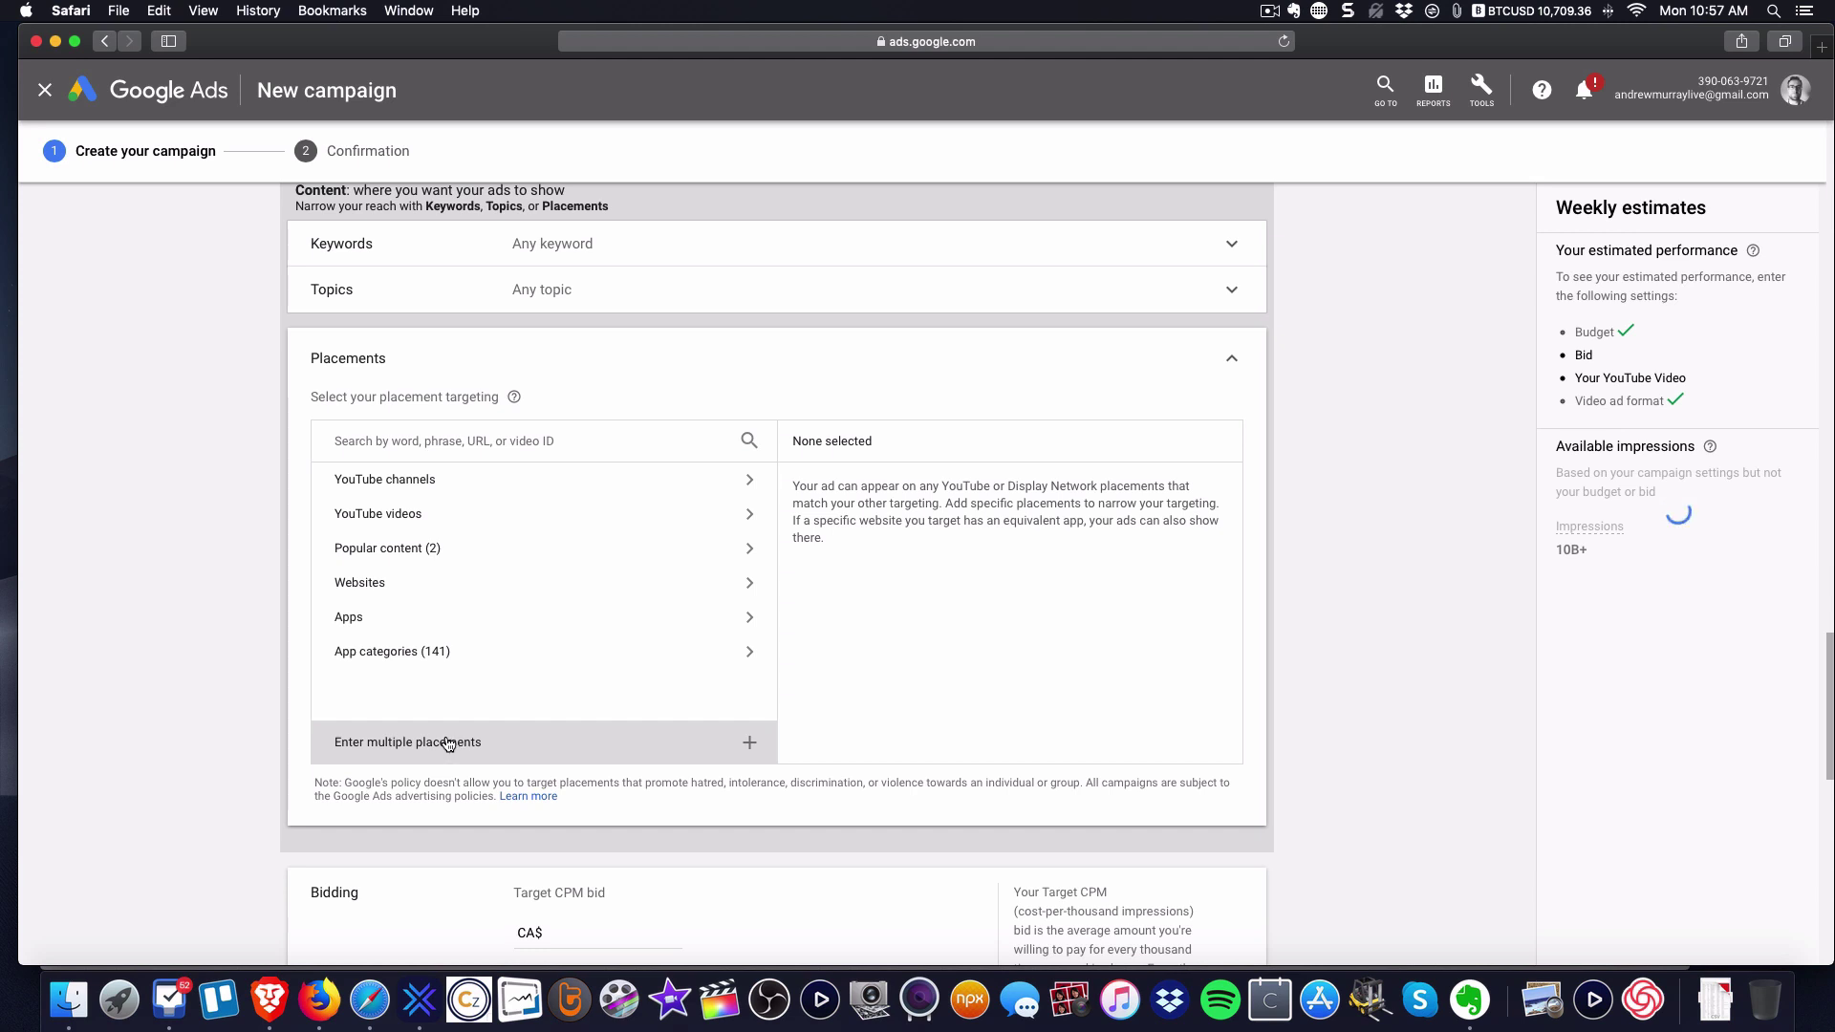
pyautogui.click(319, 1000)
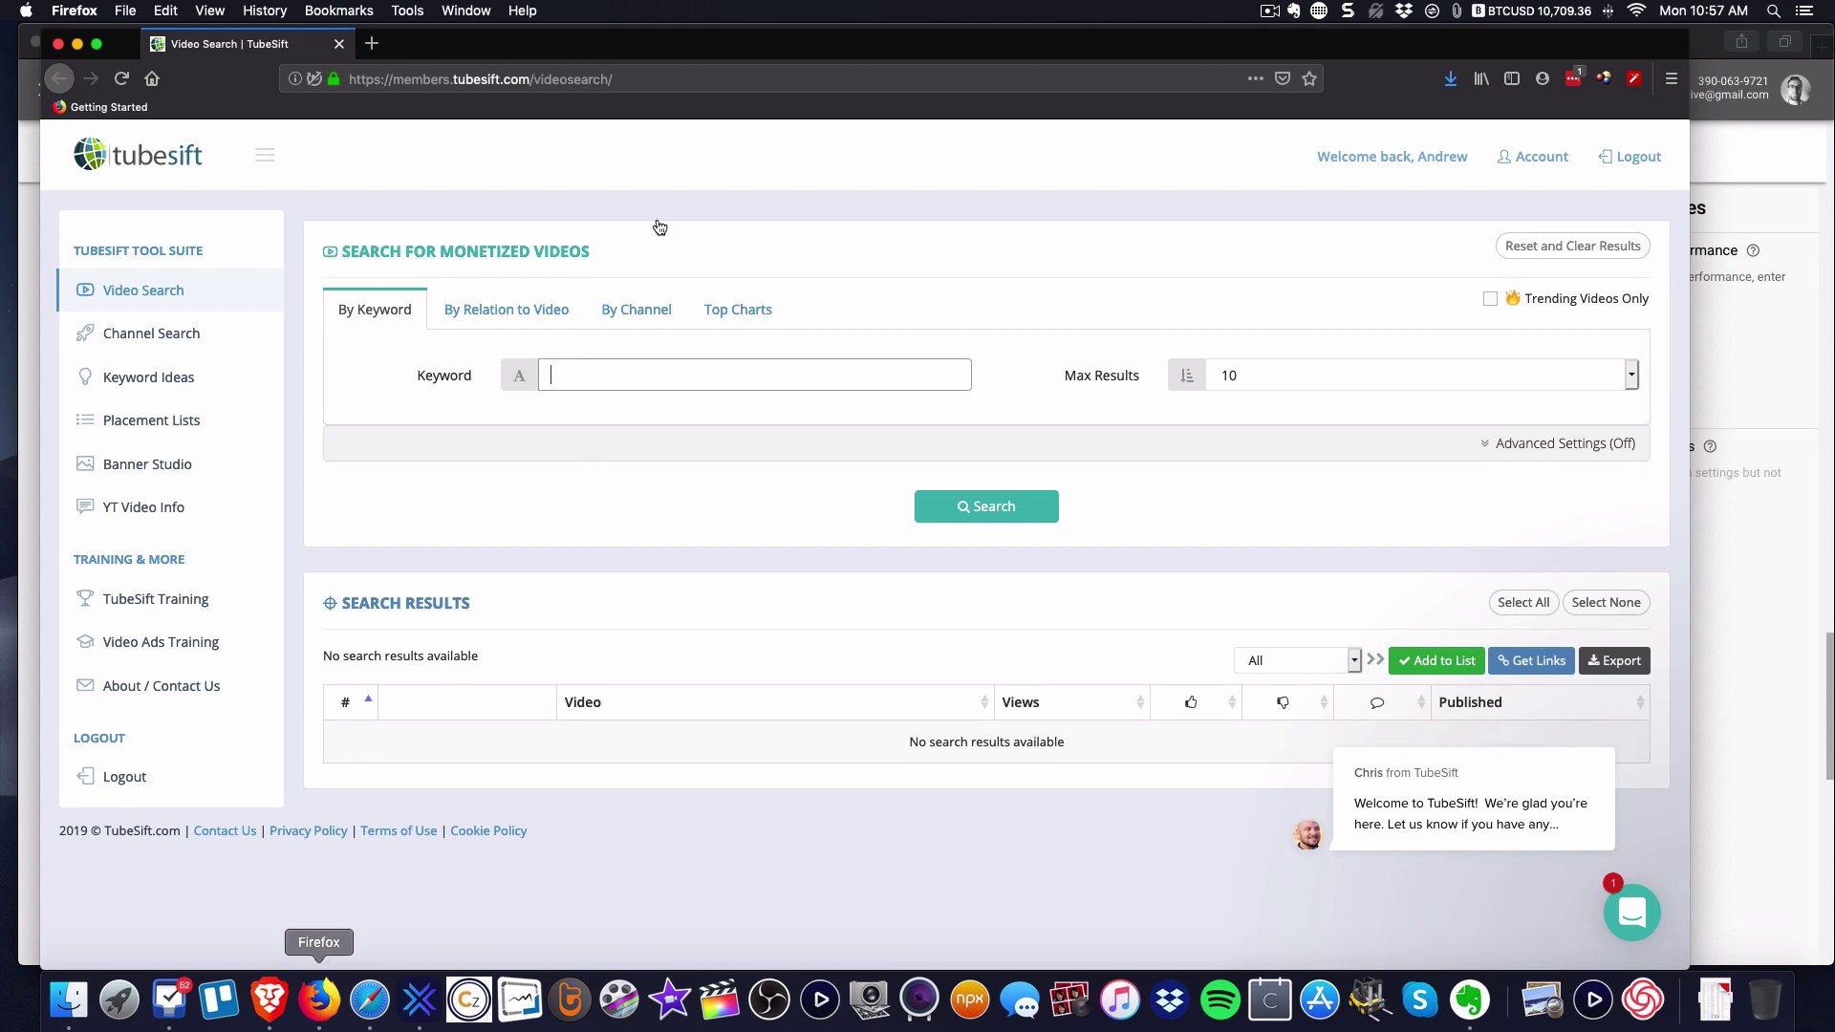
pyautogui.click(372, 43)
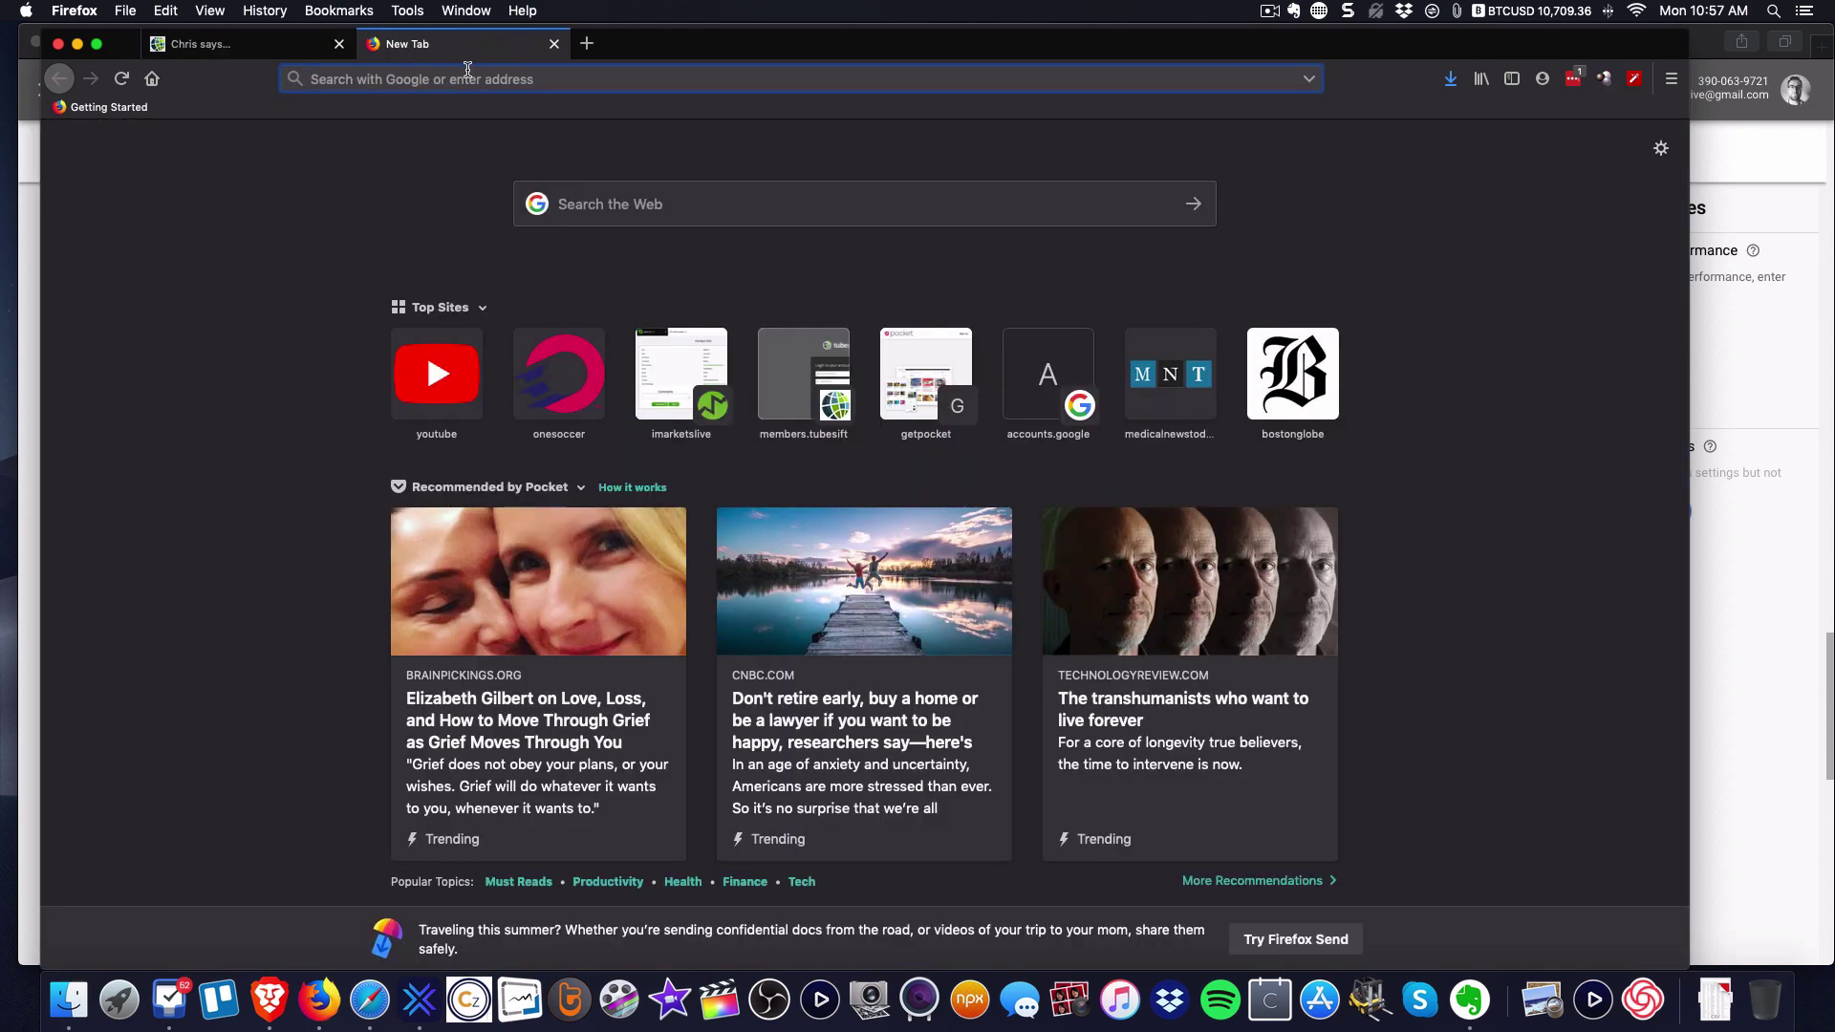
pyautogui.write('youtube.com/')
pyautogui.press('Return')
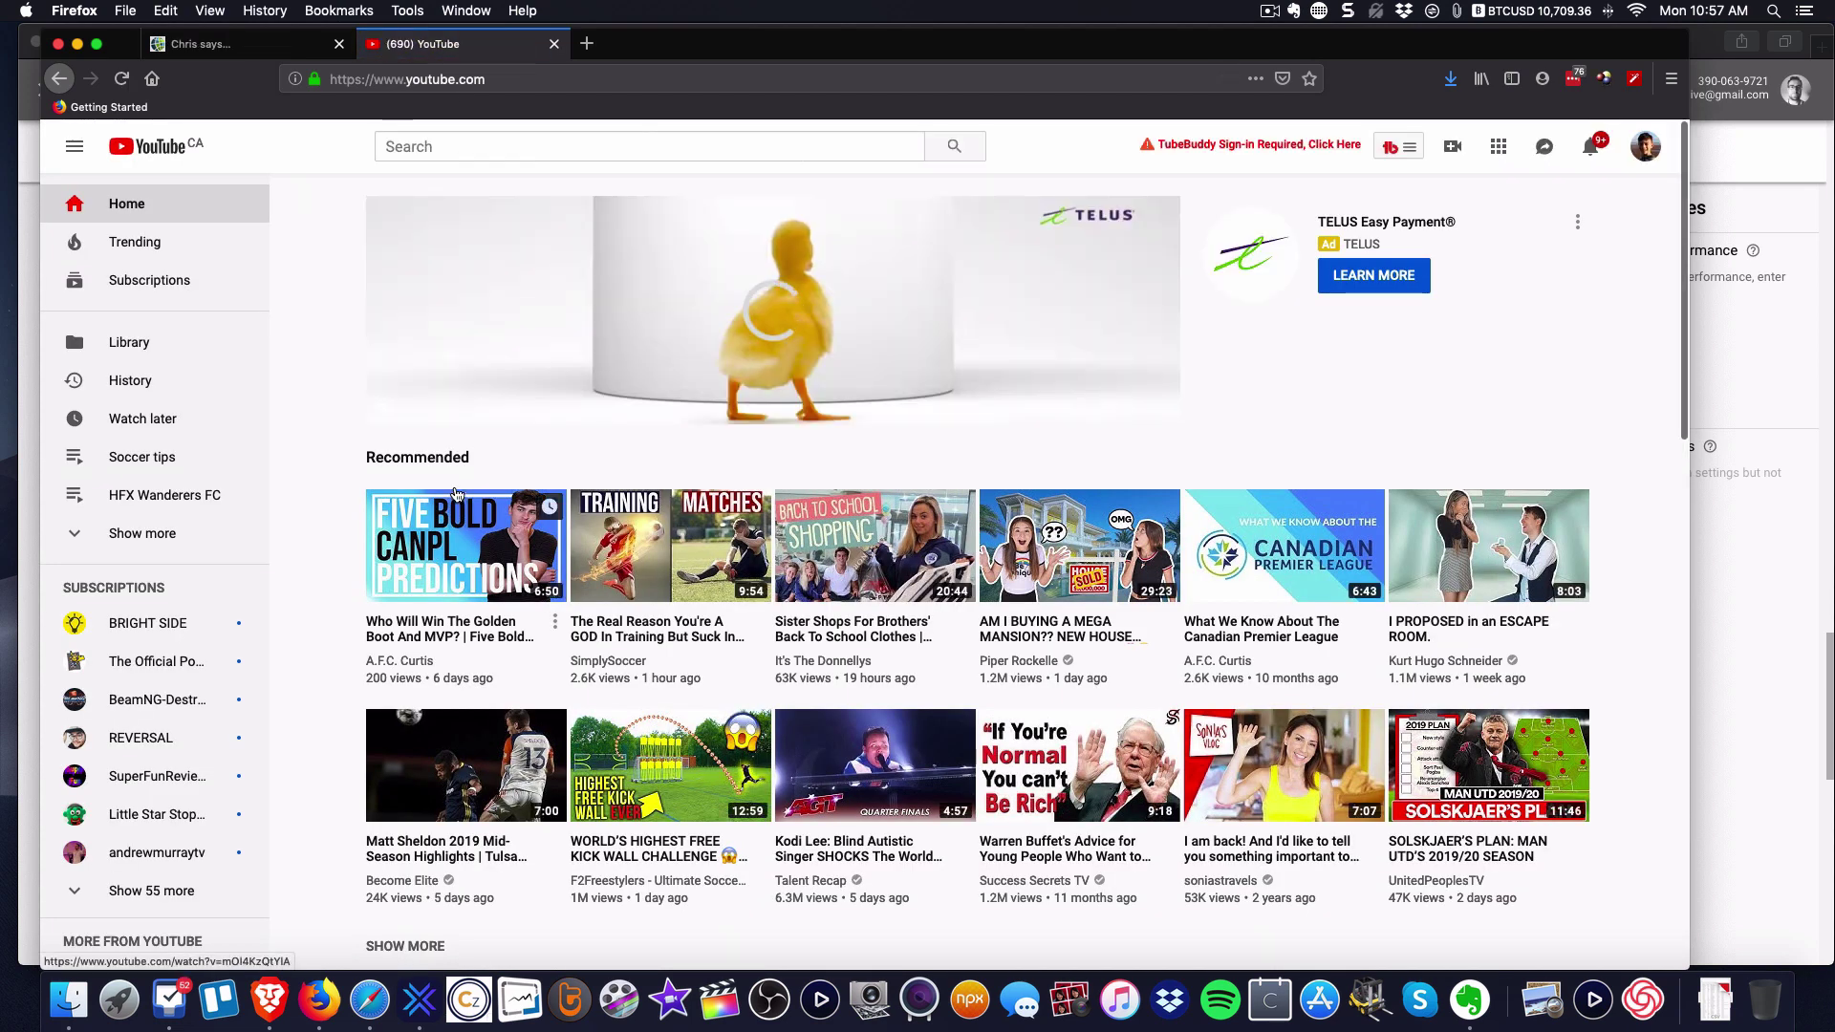
# - Open the recommended Five Bold CanPL Predictions video, pause it and select its web address for copying
pyautogui.click(464, 559)
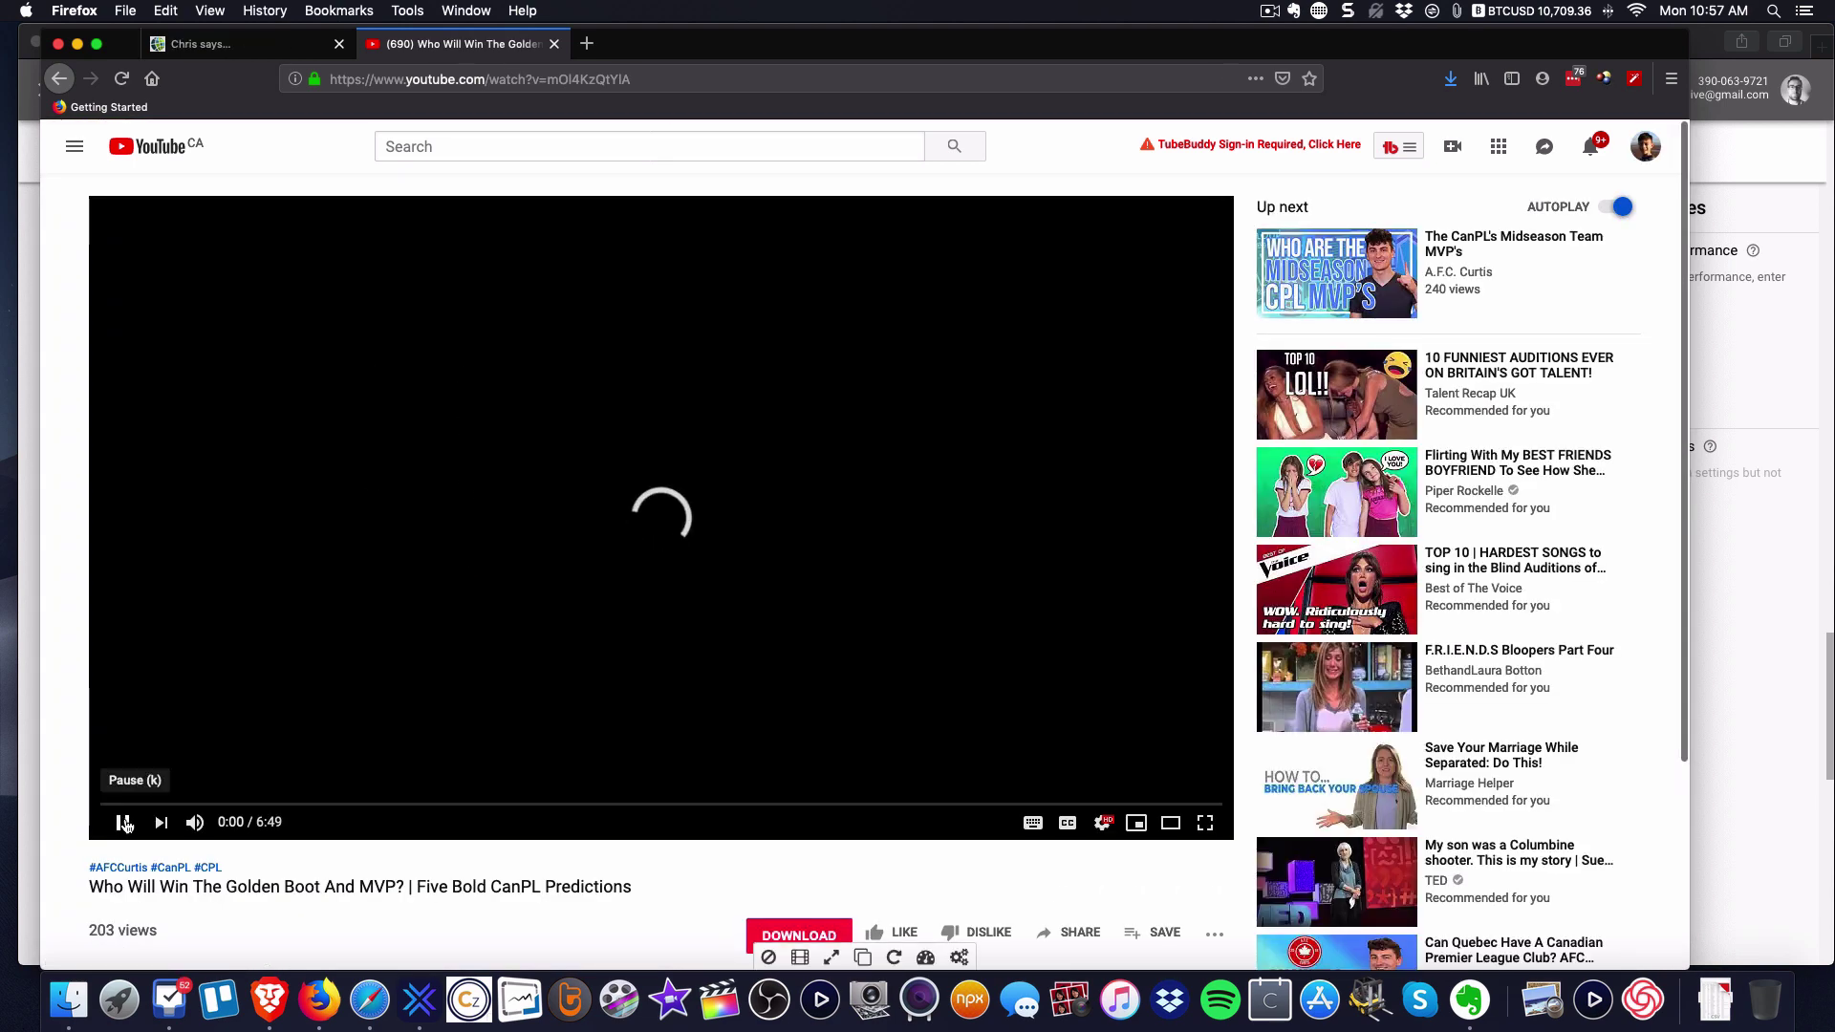
pyautogui.click(125, 824)
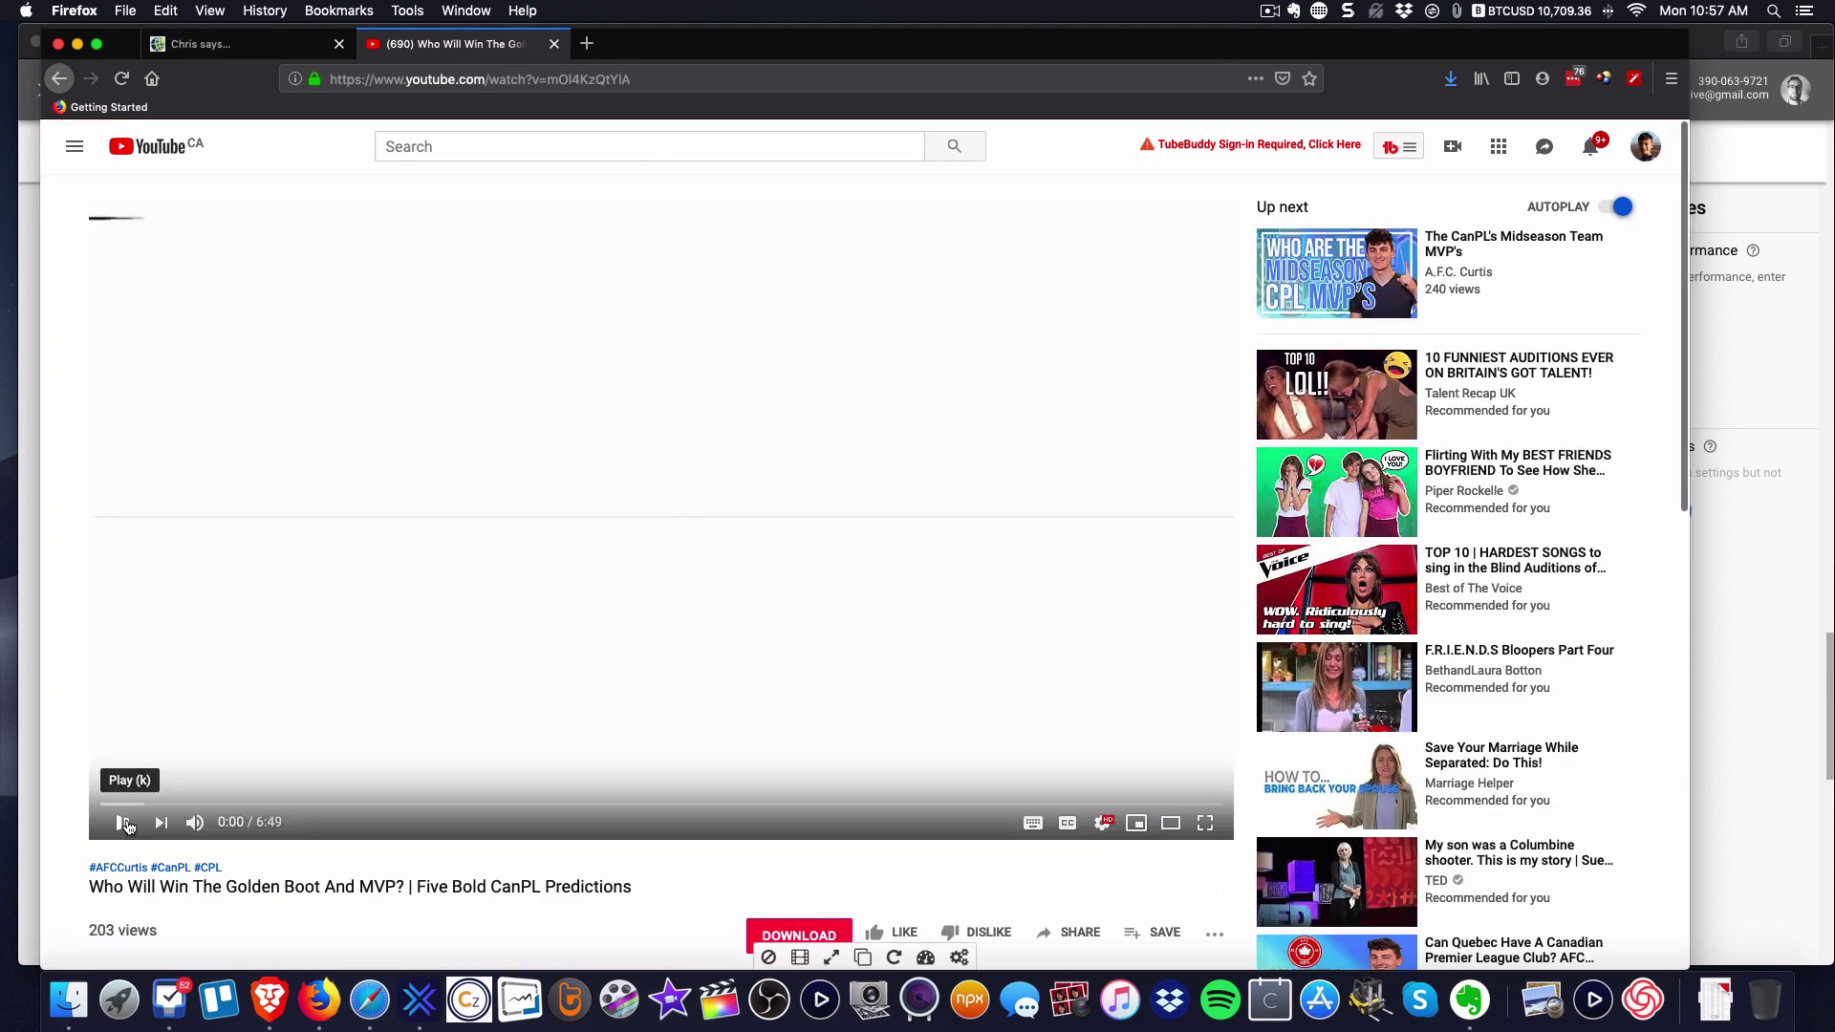
pyautogui.click(504, 80)
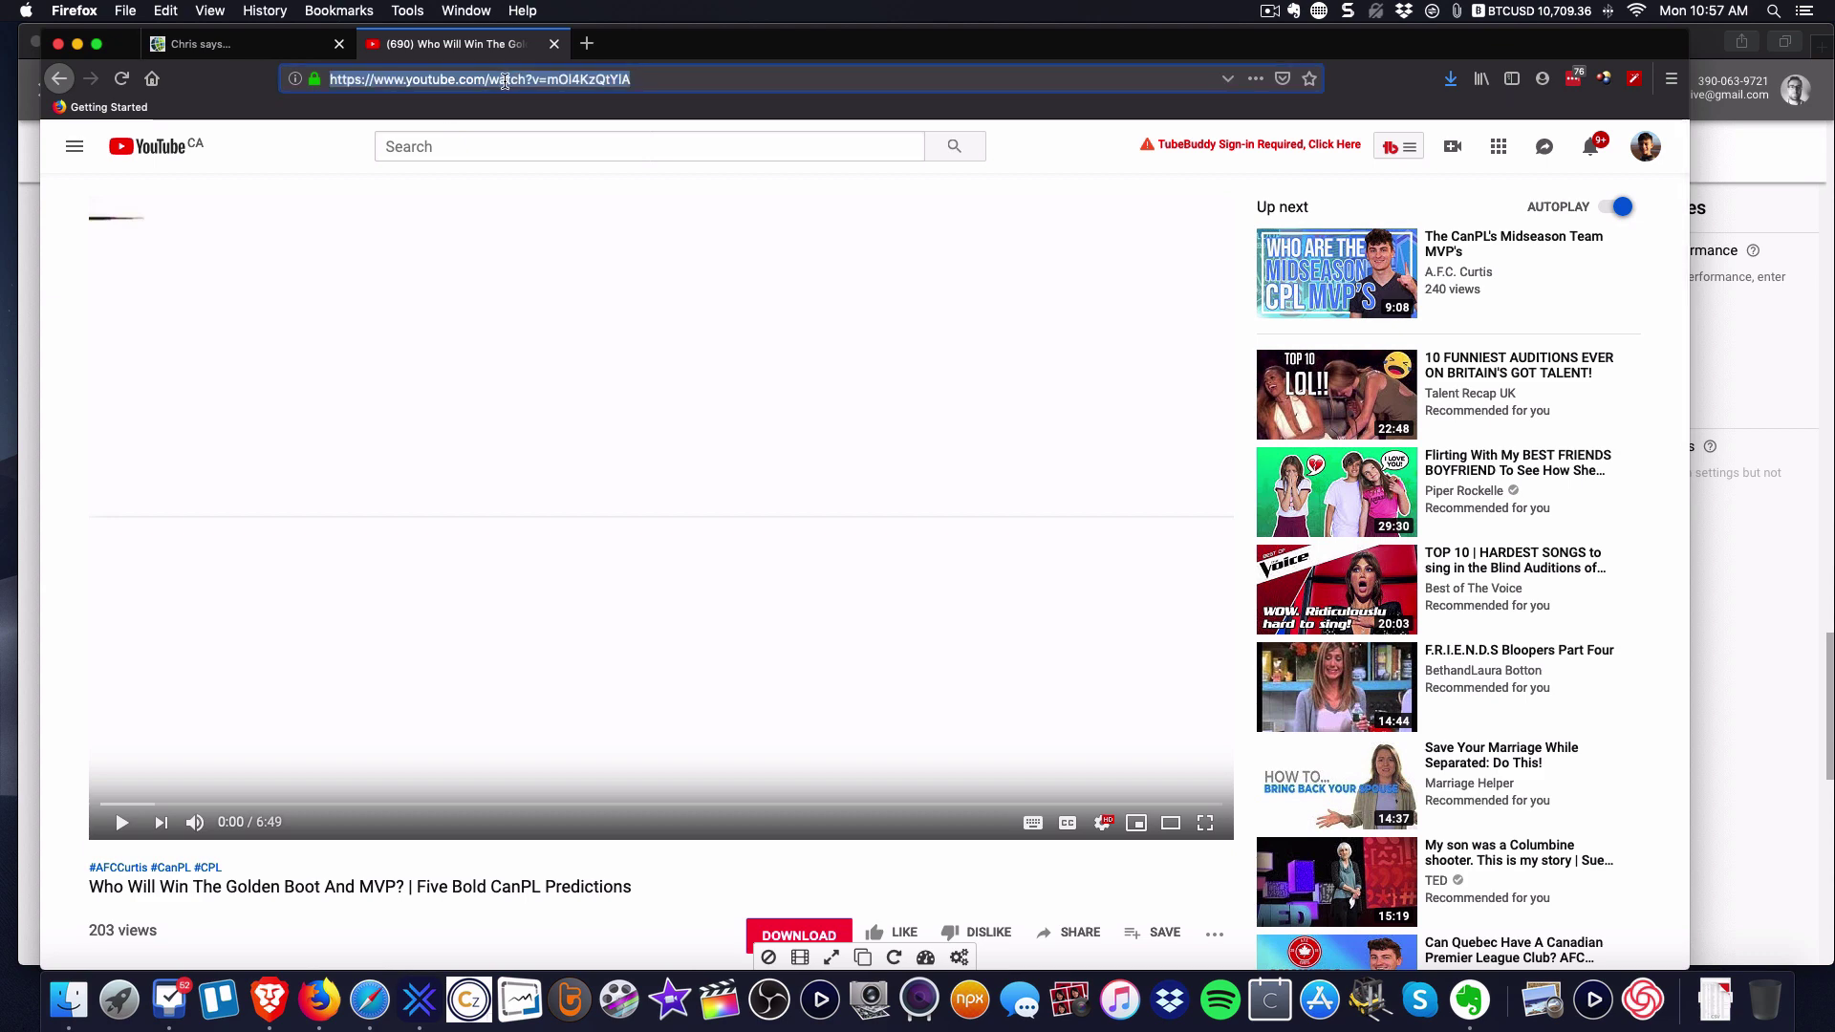
# - Return to Google Ads in Safari, try the copied YouTube video address in the placement search and clear it
pyautogui.click(256, 45)
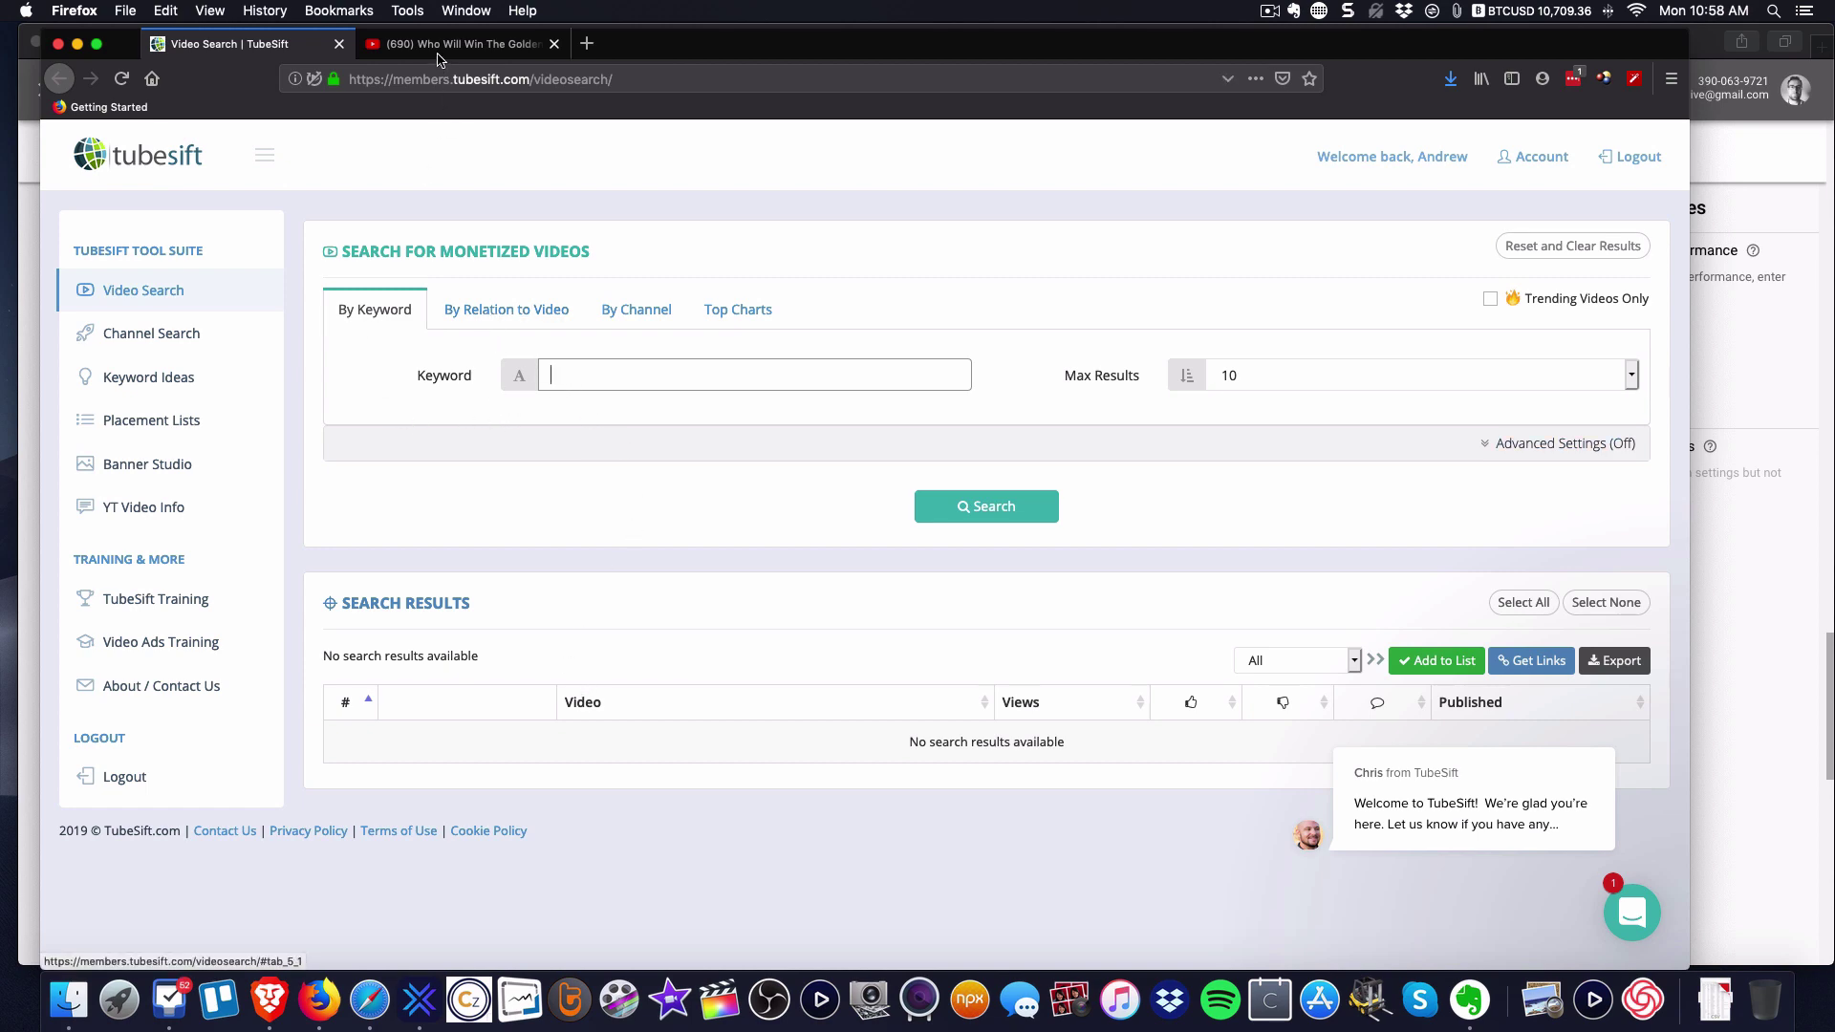
pyautogui.click(372, 1003)
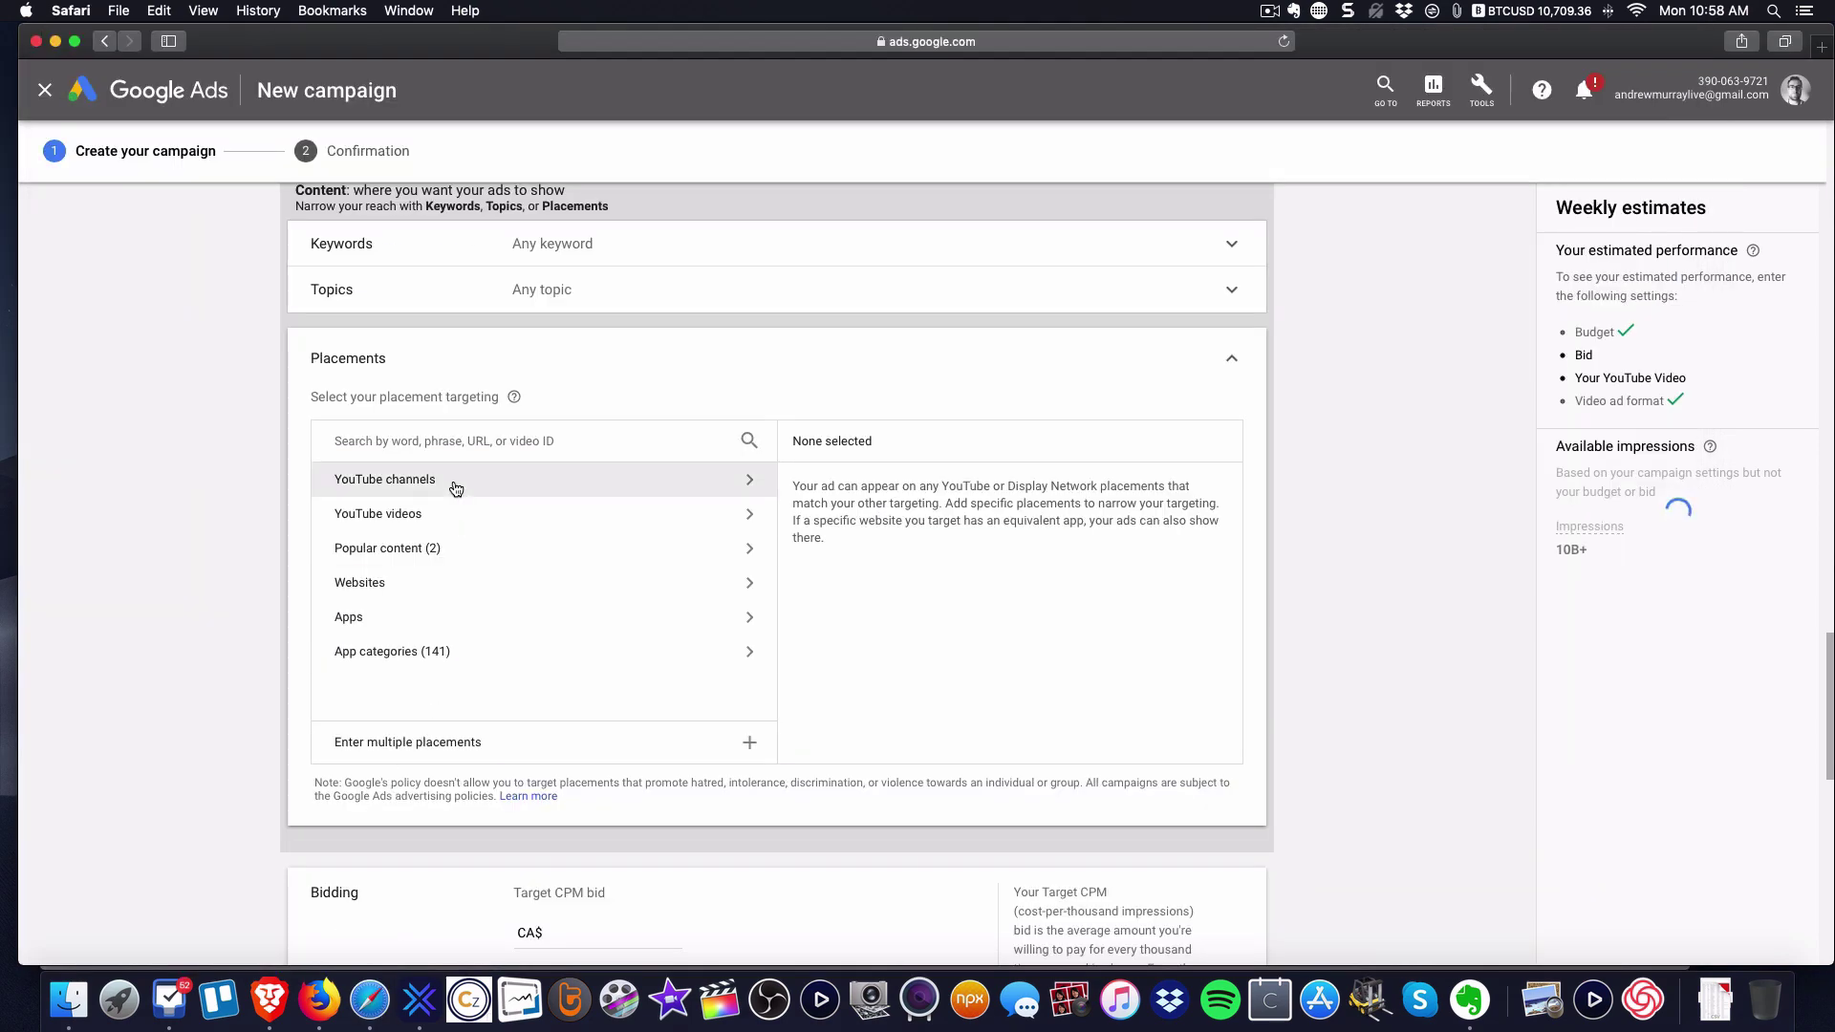
pyautogui.click(441, 444)
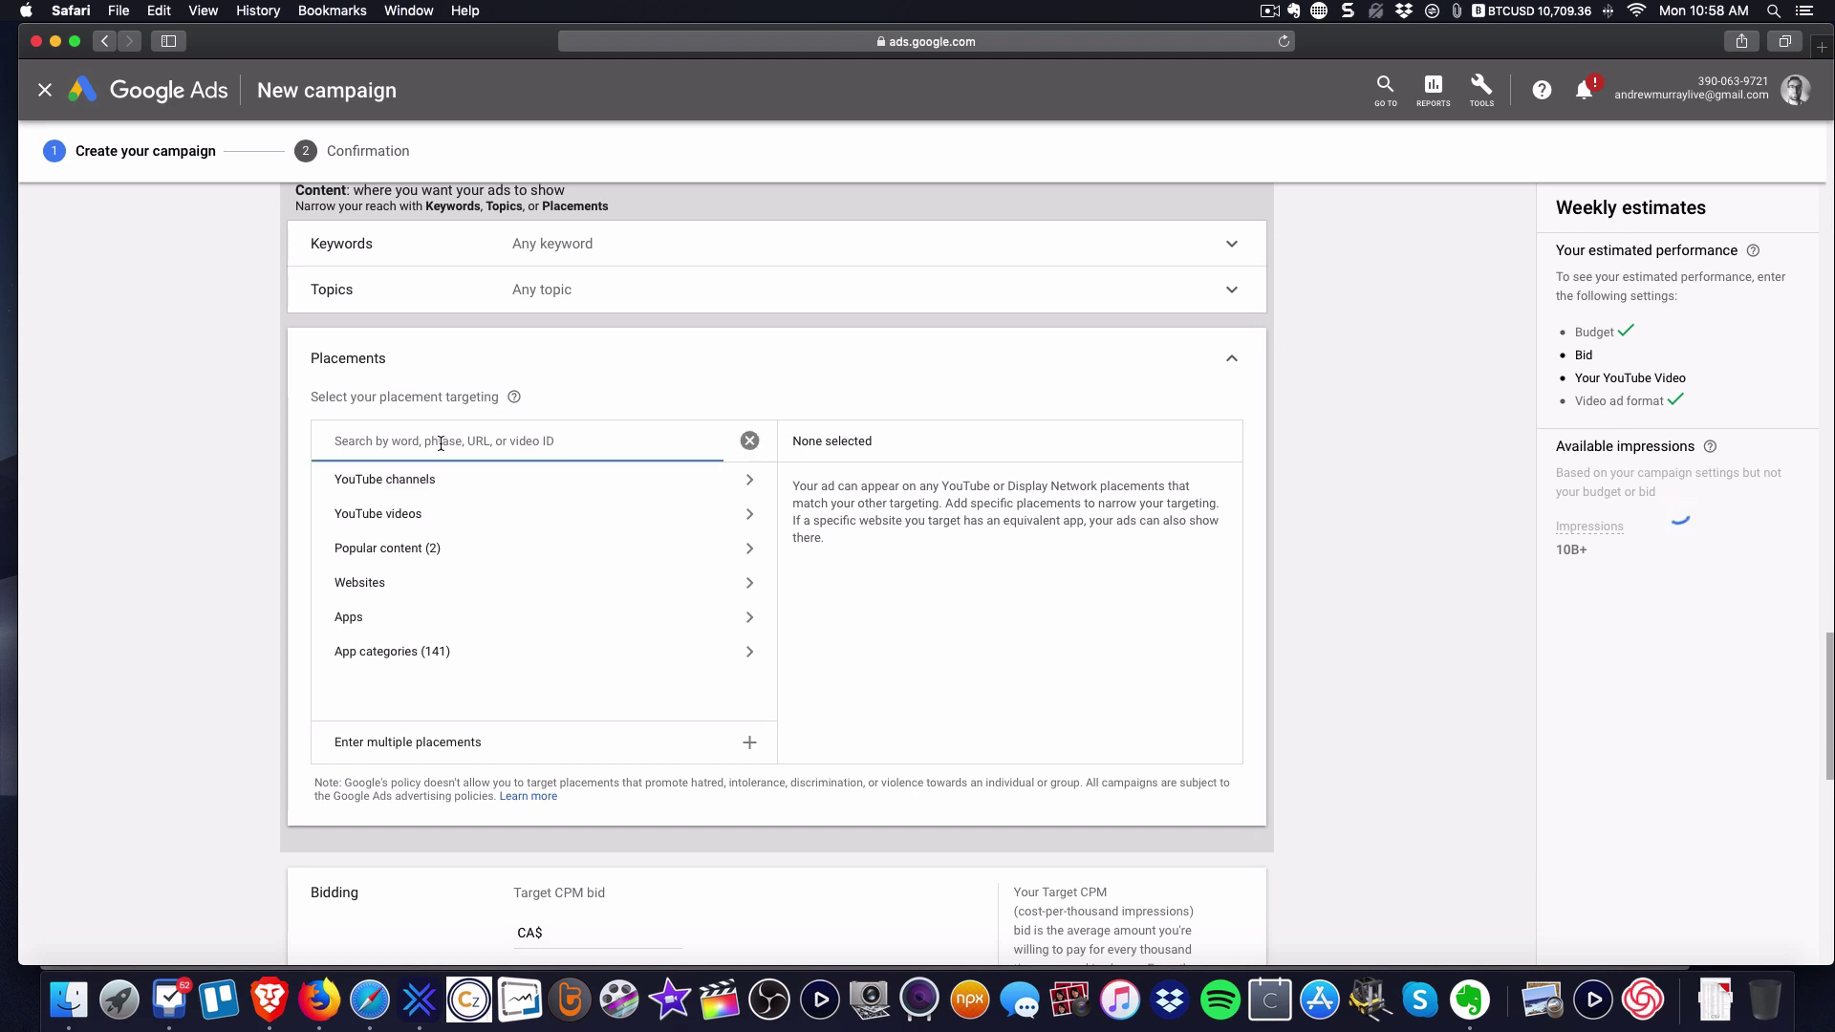
pyautogui.write('https://www.youtube.com/watch?v=mOl4KzQtYIA')
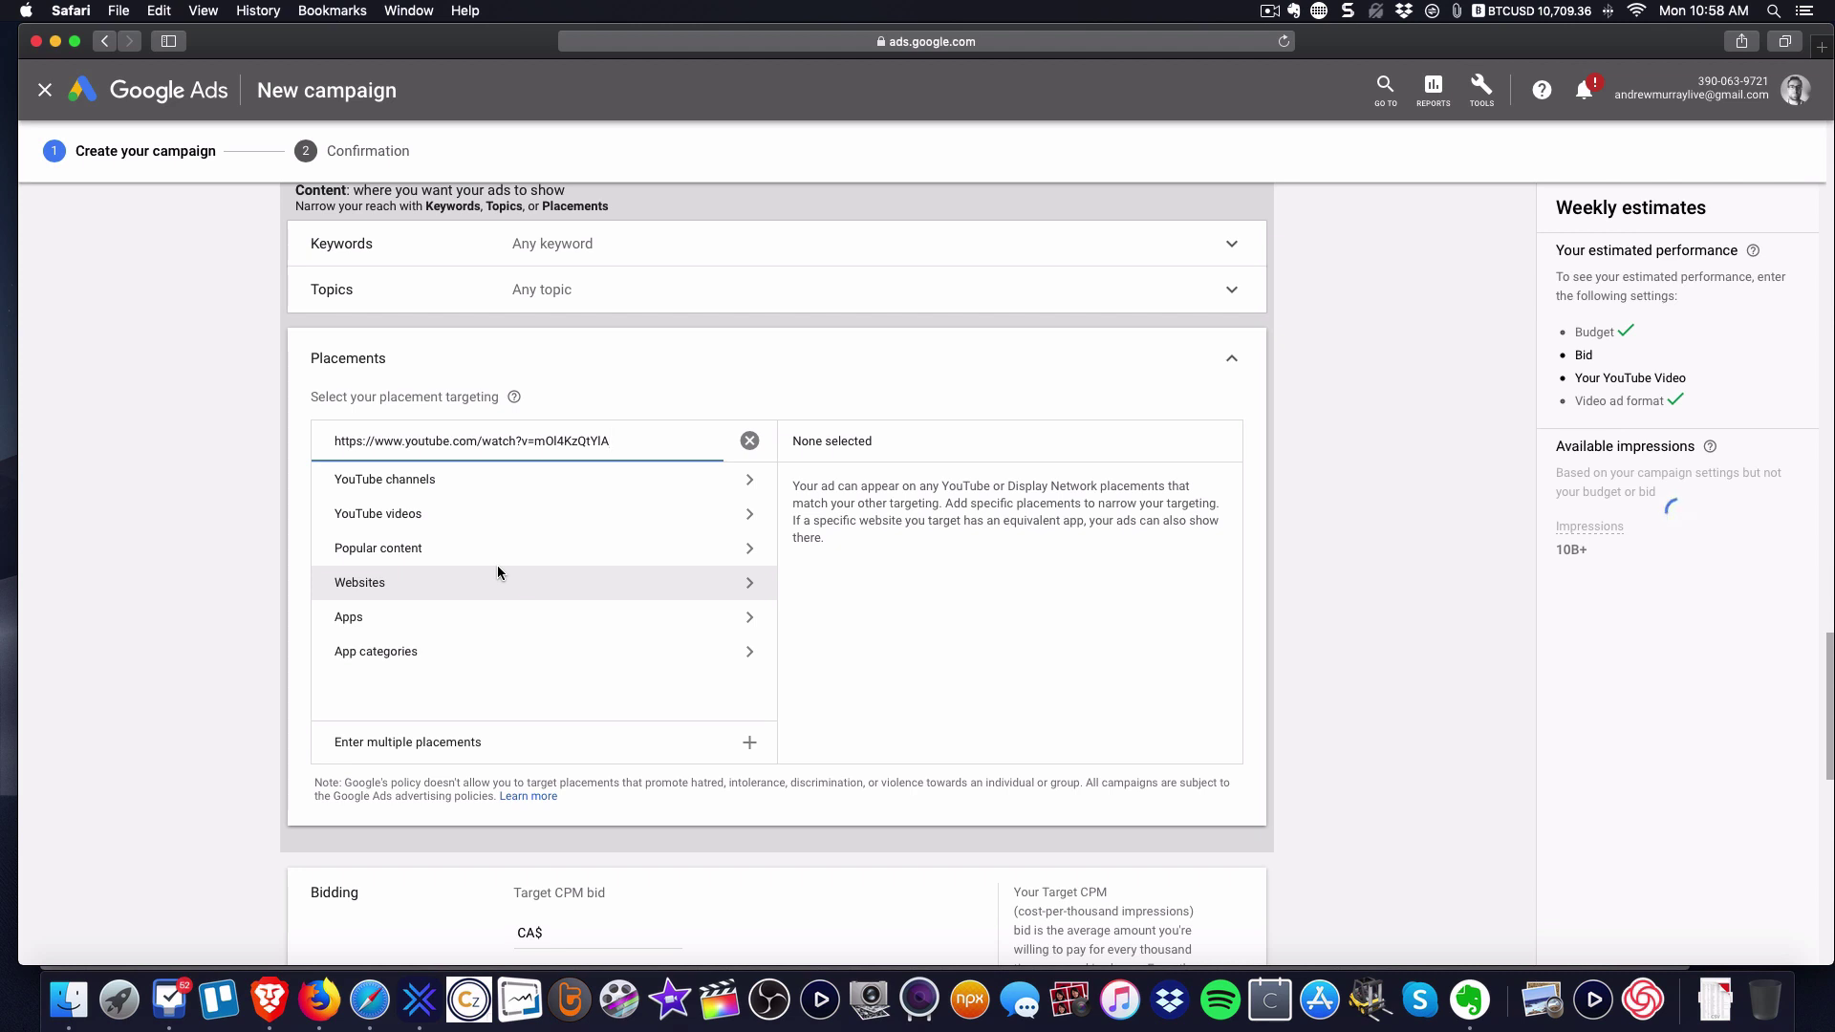
pyautogui.click(749, 440)
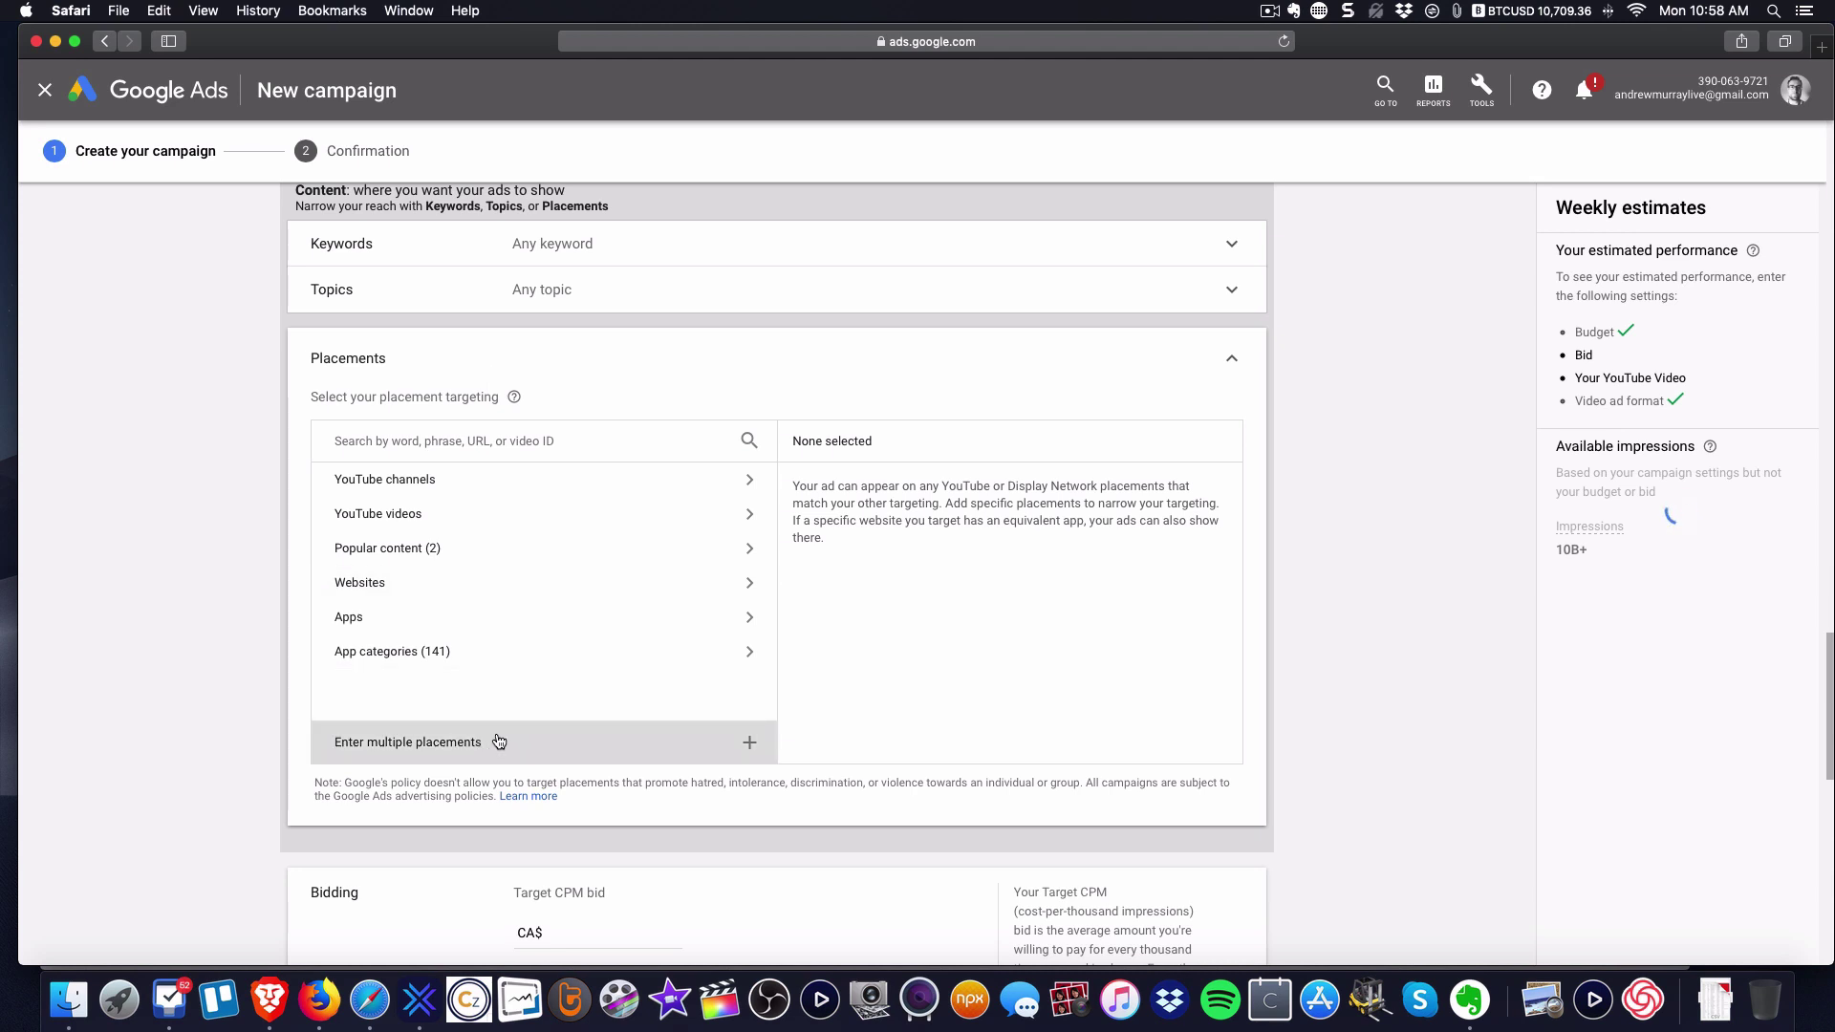
# - Switch to TubeSift in Firefox and set the video search's maximum results to 300
pyautogui.click(319, 1001)
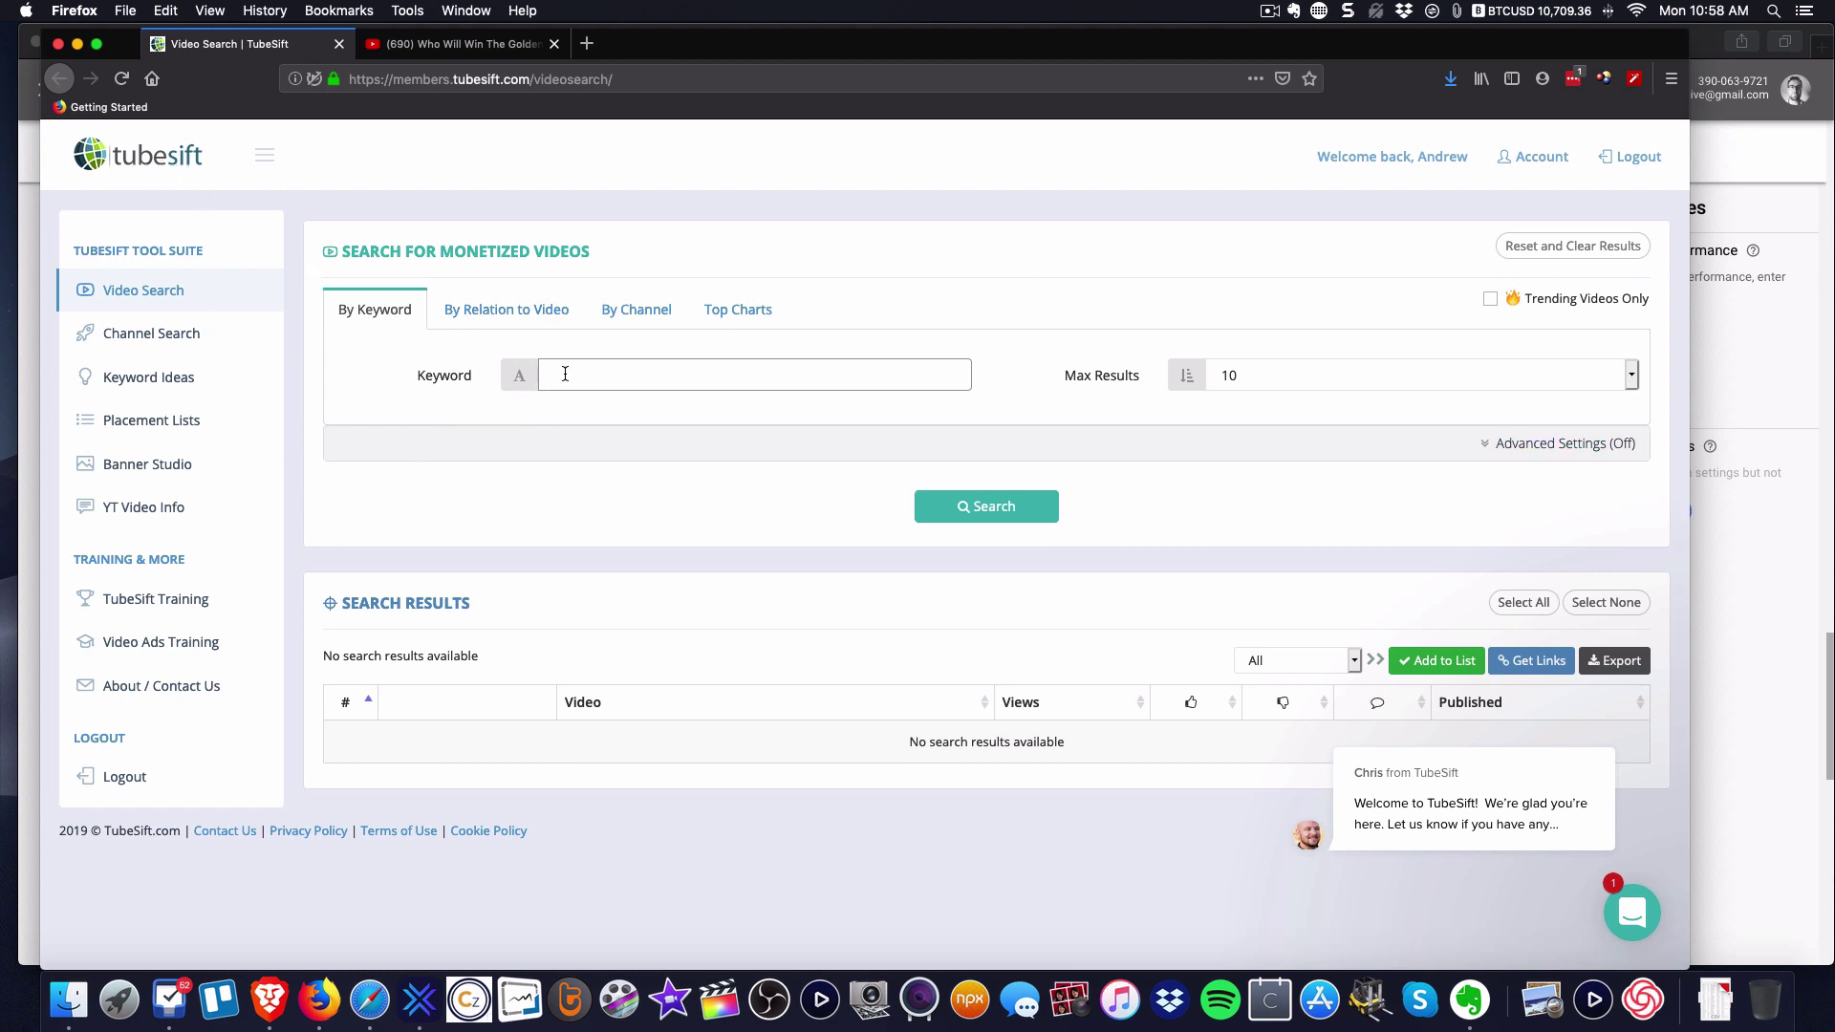
pyautogui.click(1290, 383)
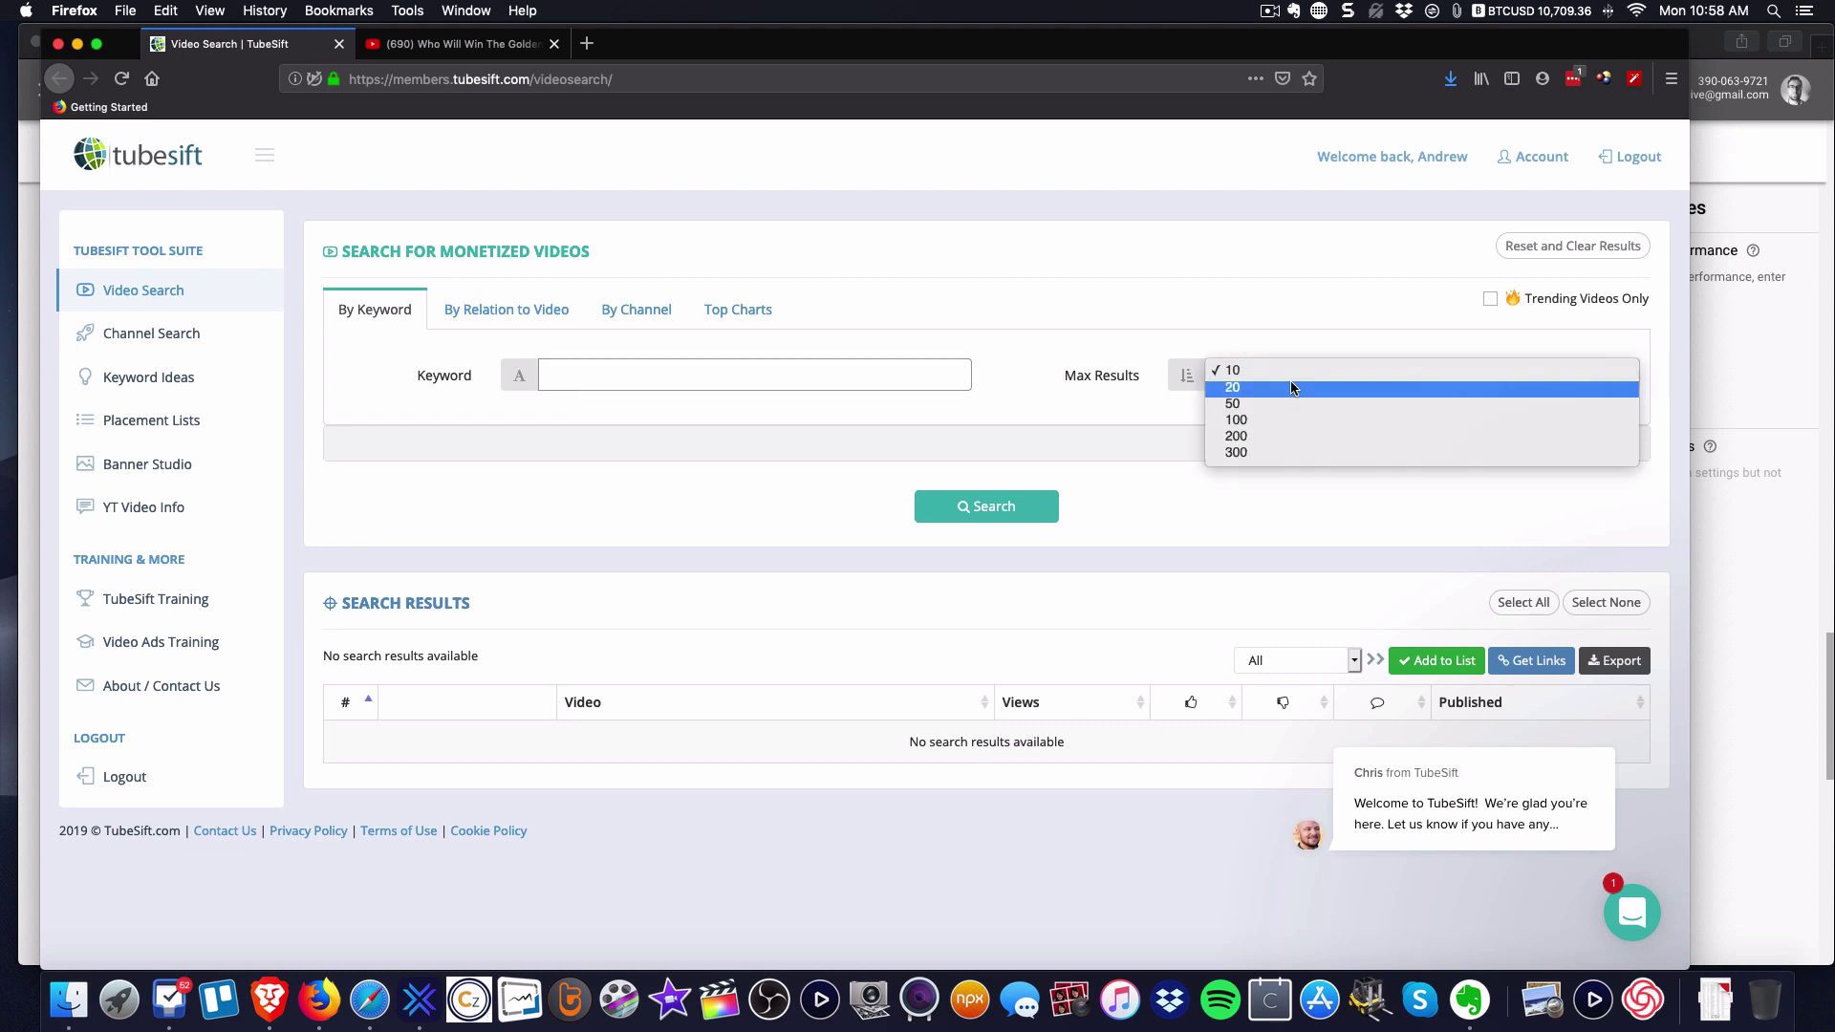
pyautogui.click(1290, 386)
pyautogui.click(1269, 377)
pyautogui.click(1271, 452)
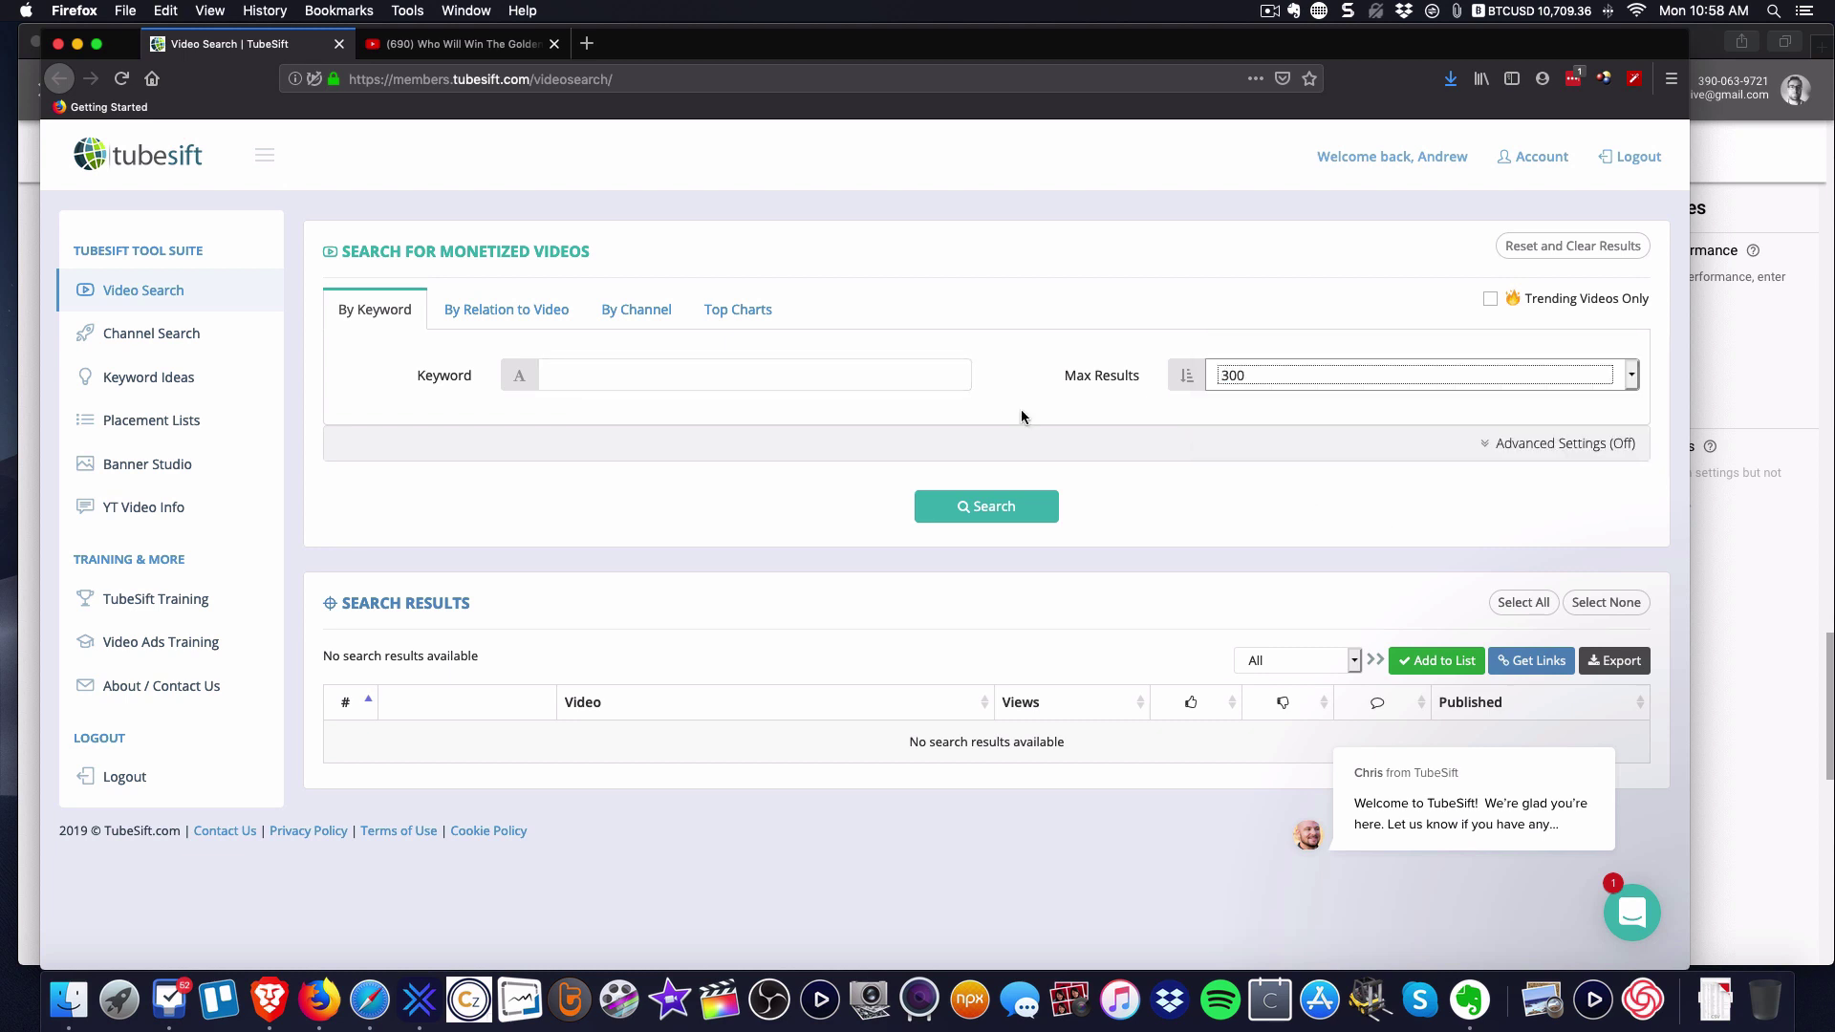
# - Search for monetized videos with the keyword "soccer transfer window"
pyautogui.click(624, 367)
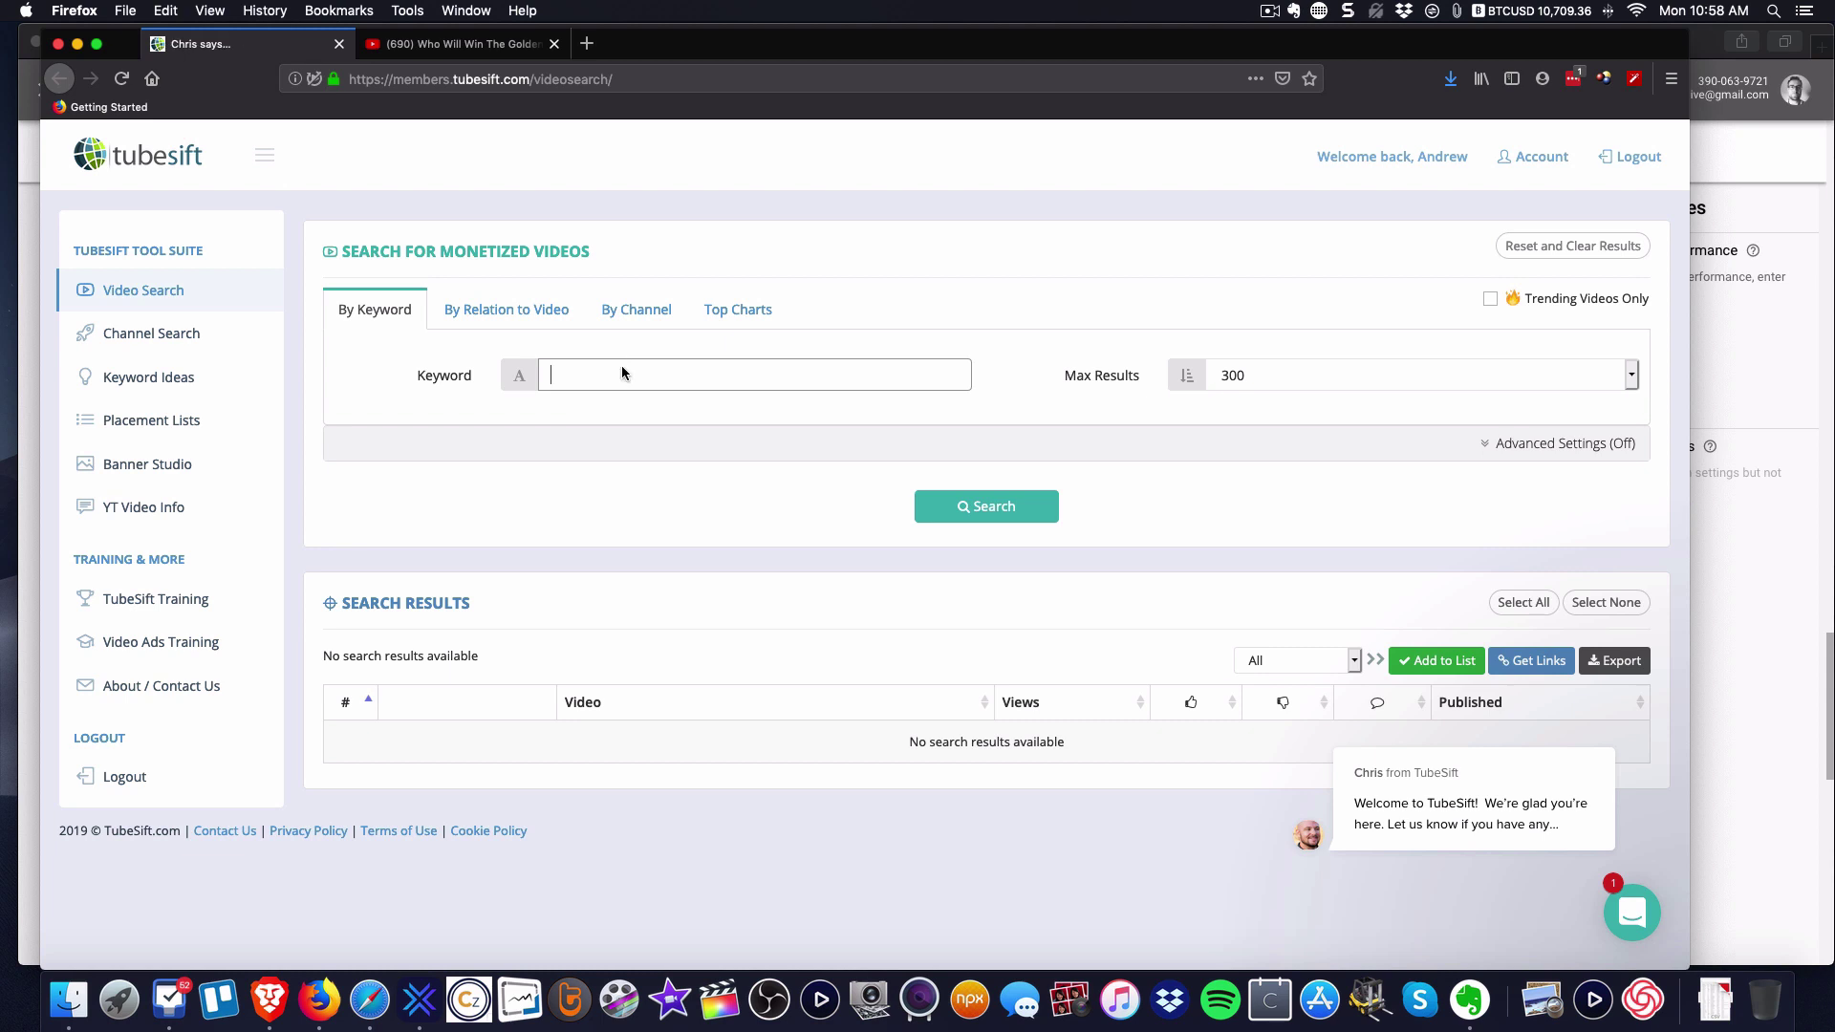
pyautogui.write('soo')
pyautogui.write('cer trasnfer window')
pyautogui.moveTo(645, 375); pyautogui.dragTo(626, 370)
pyautogui.press('BackSpace')
pyautogui.press('BackSpace')
pyautogui.write('nsfer')
pyautogui.click(988, 512)
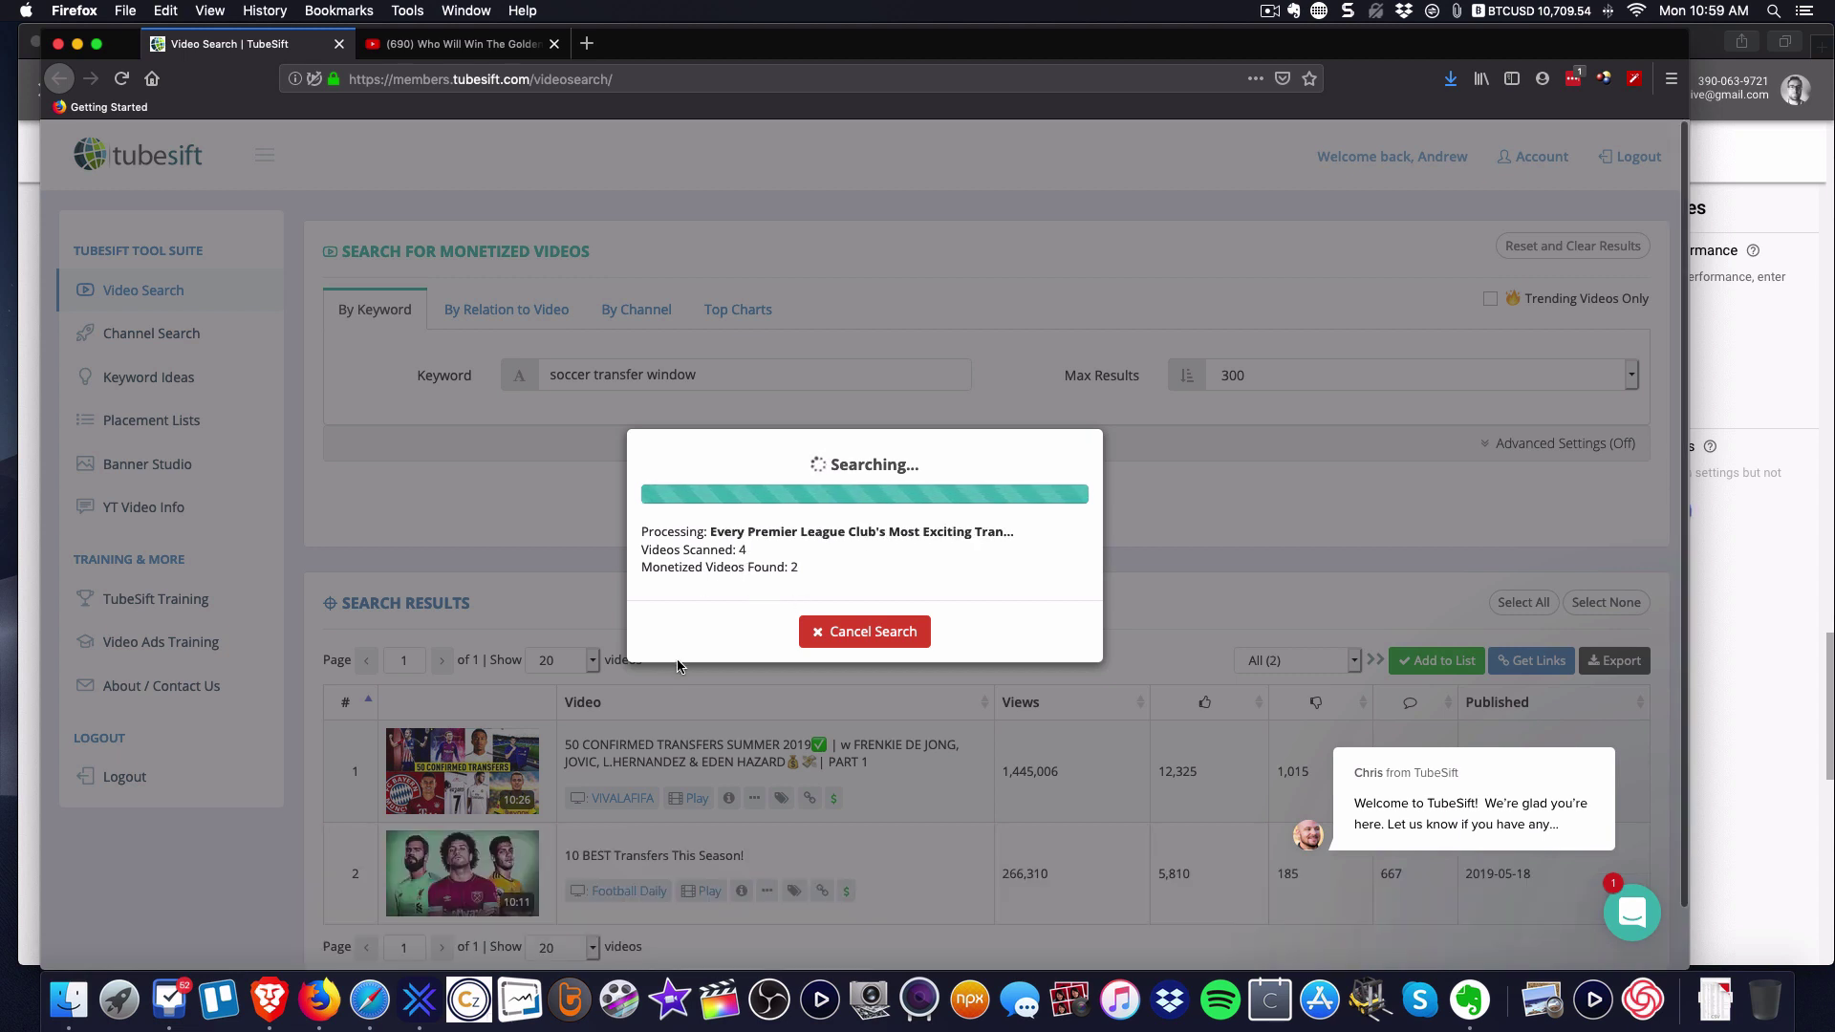
# - Examine the incoming monetized videos, including their titles, channels, views and publishing dates, down to the end of the results page
pyautogui.scroll(-1, 666, 762)
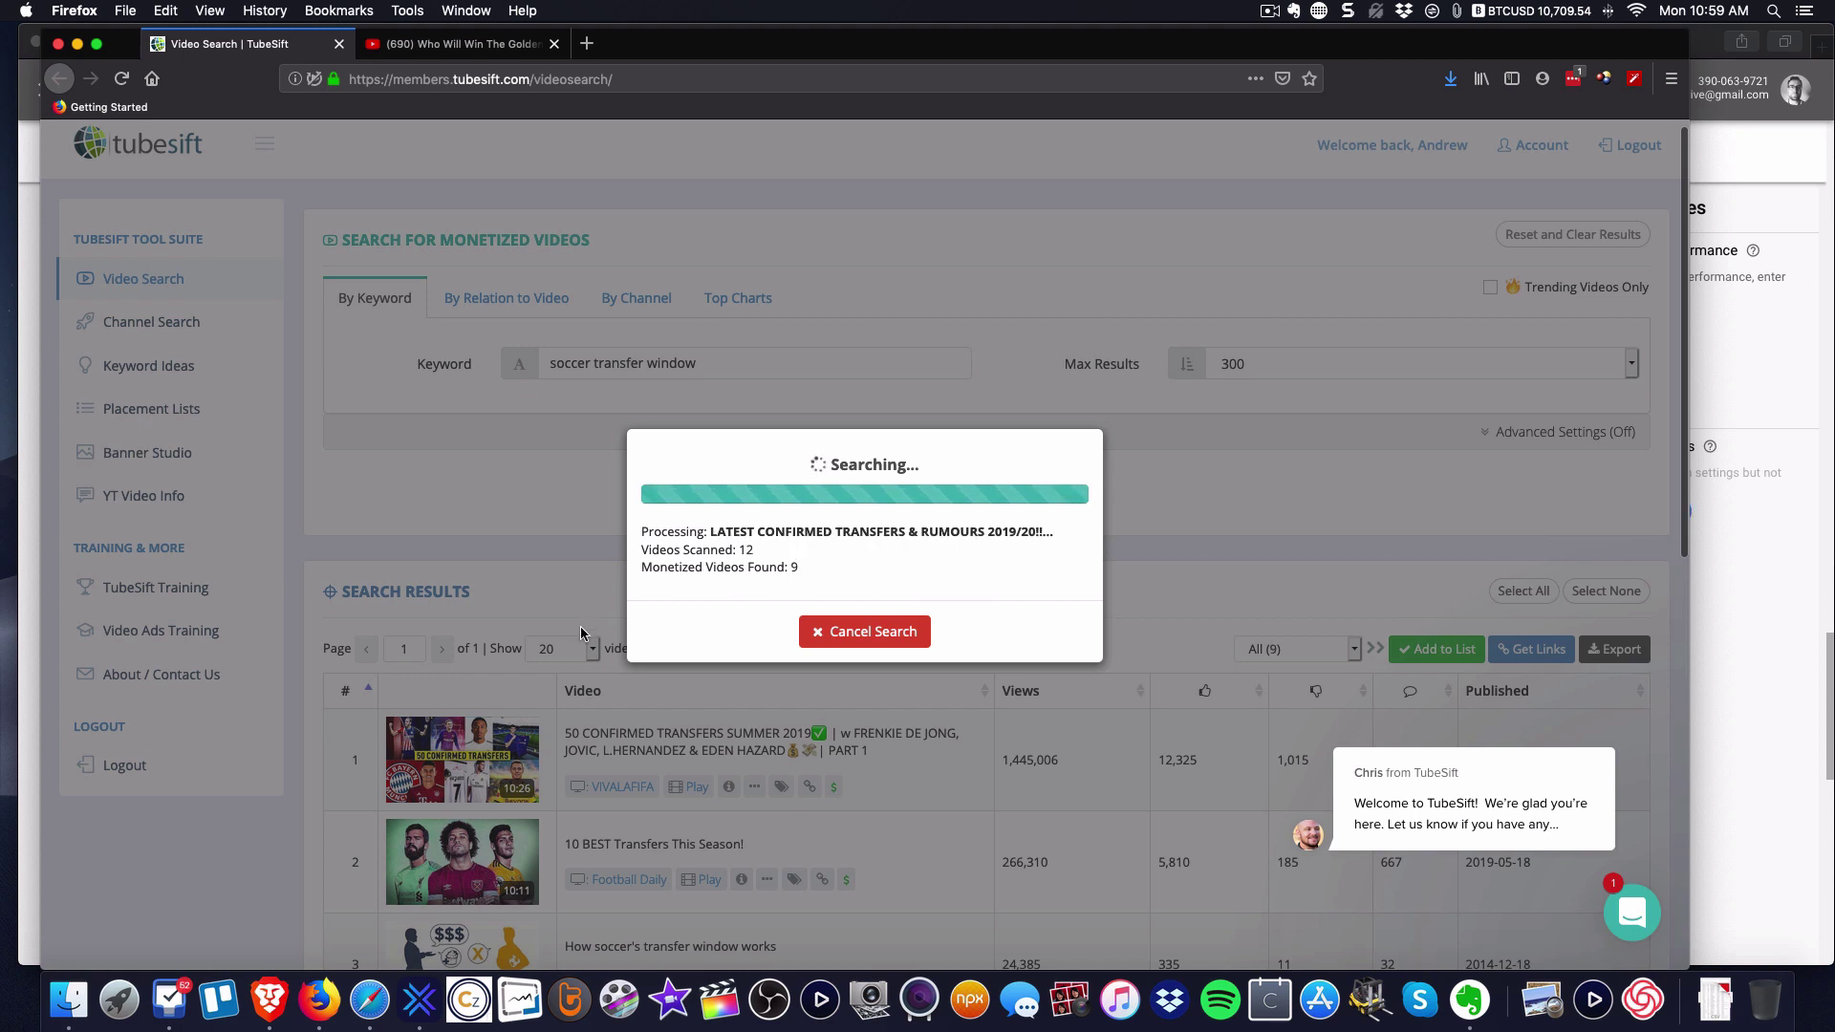
pyautogui.scroll(-2, 581, 633)
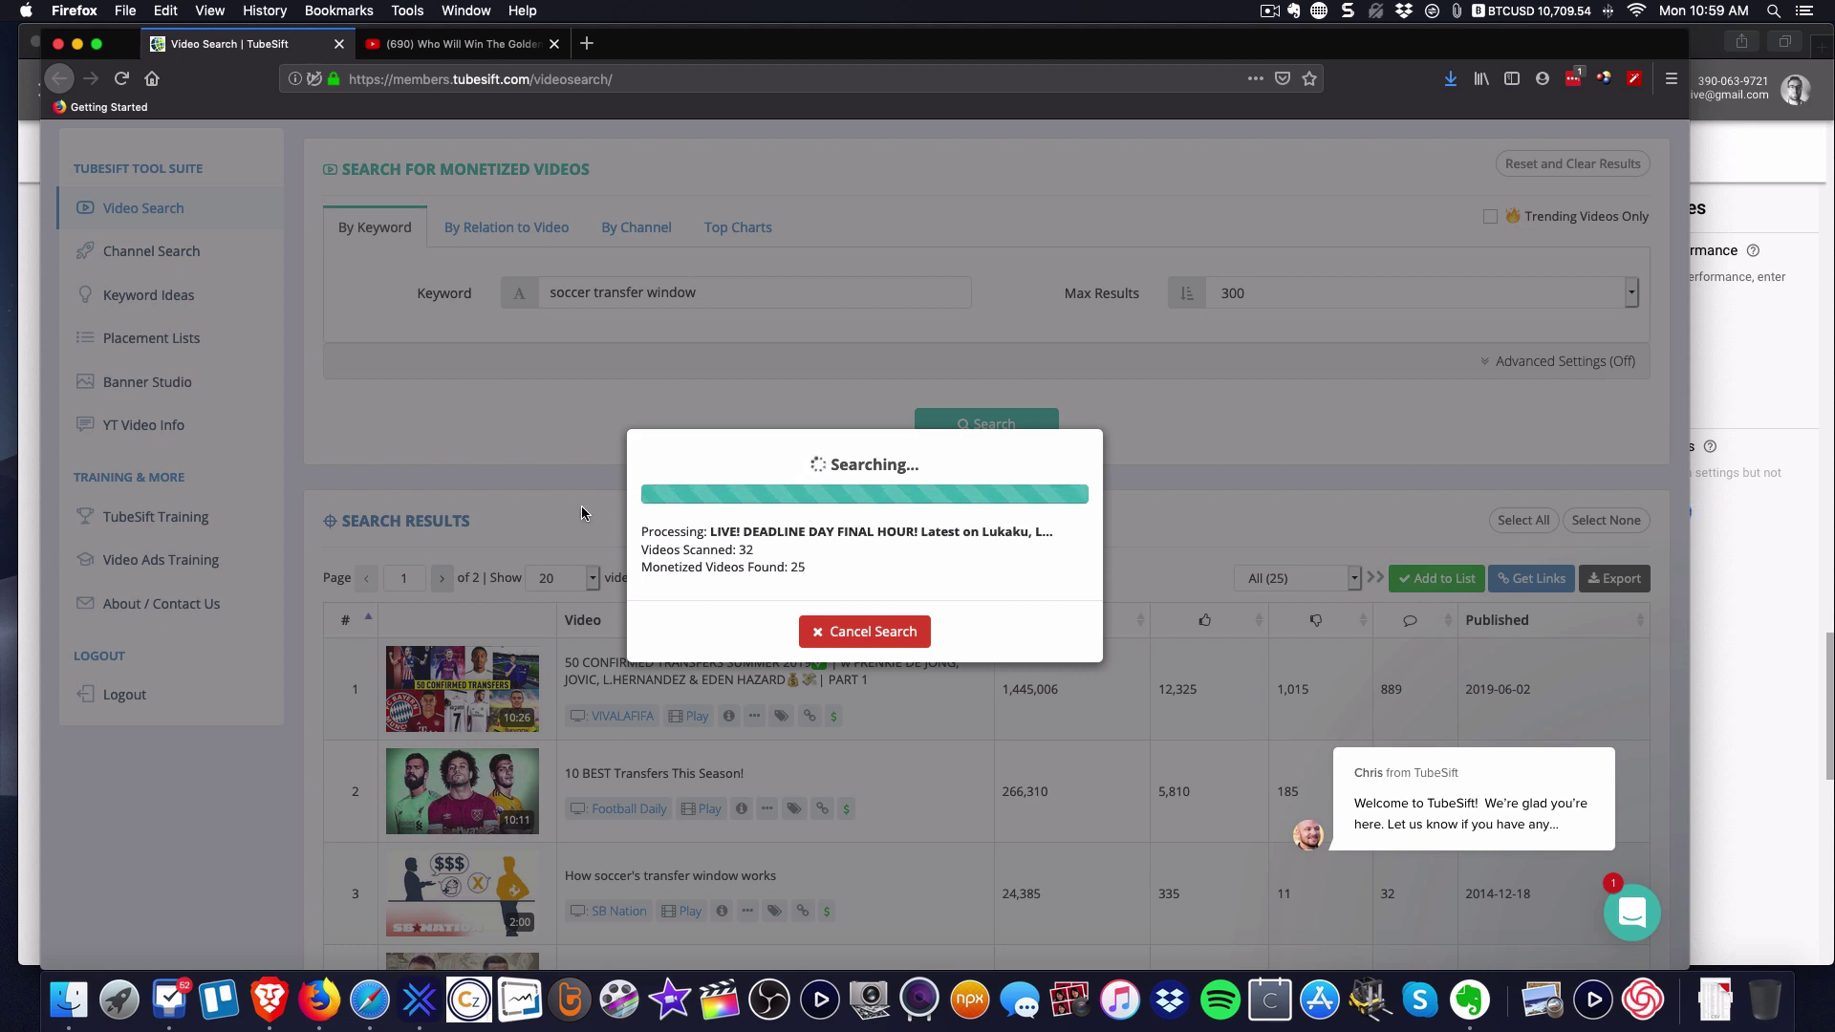
pyautogui.scroll(-5, 456, 537)
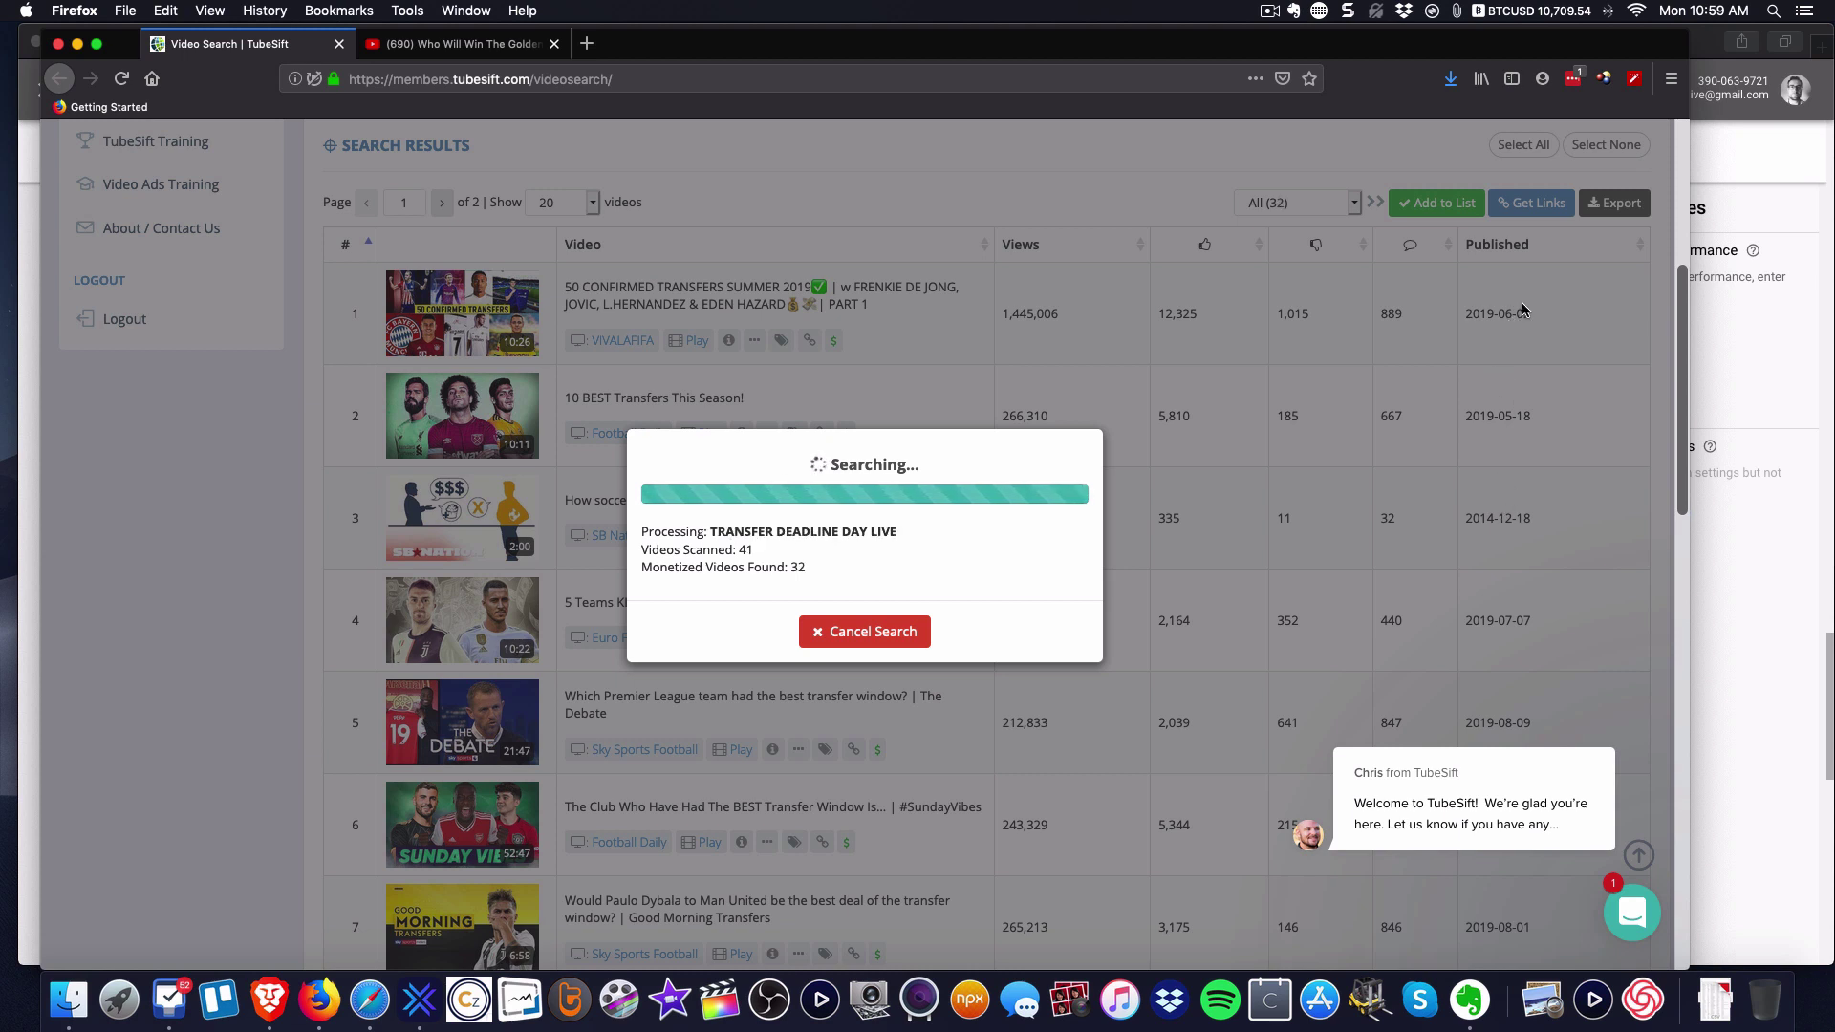
pyautogui.scroll(-2, 1505, 354)
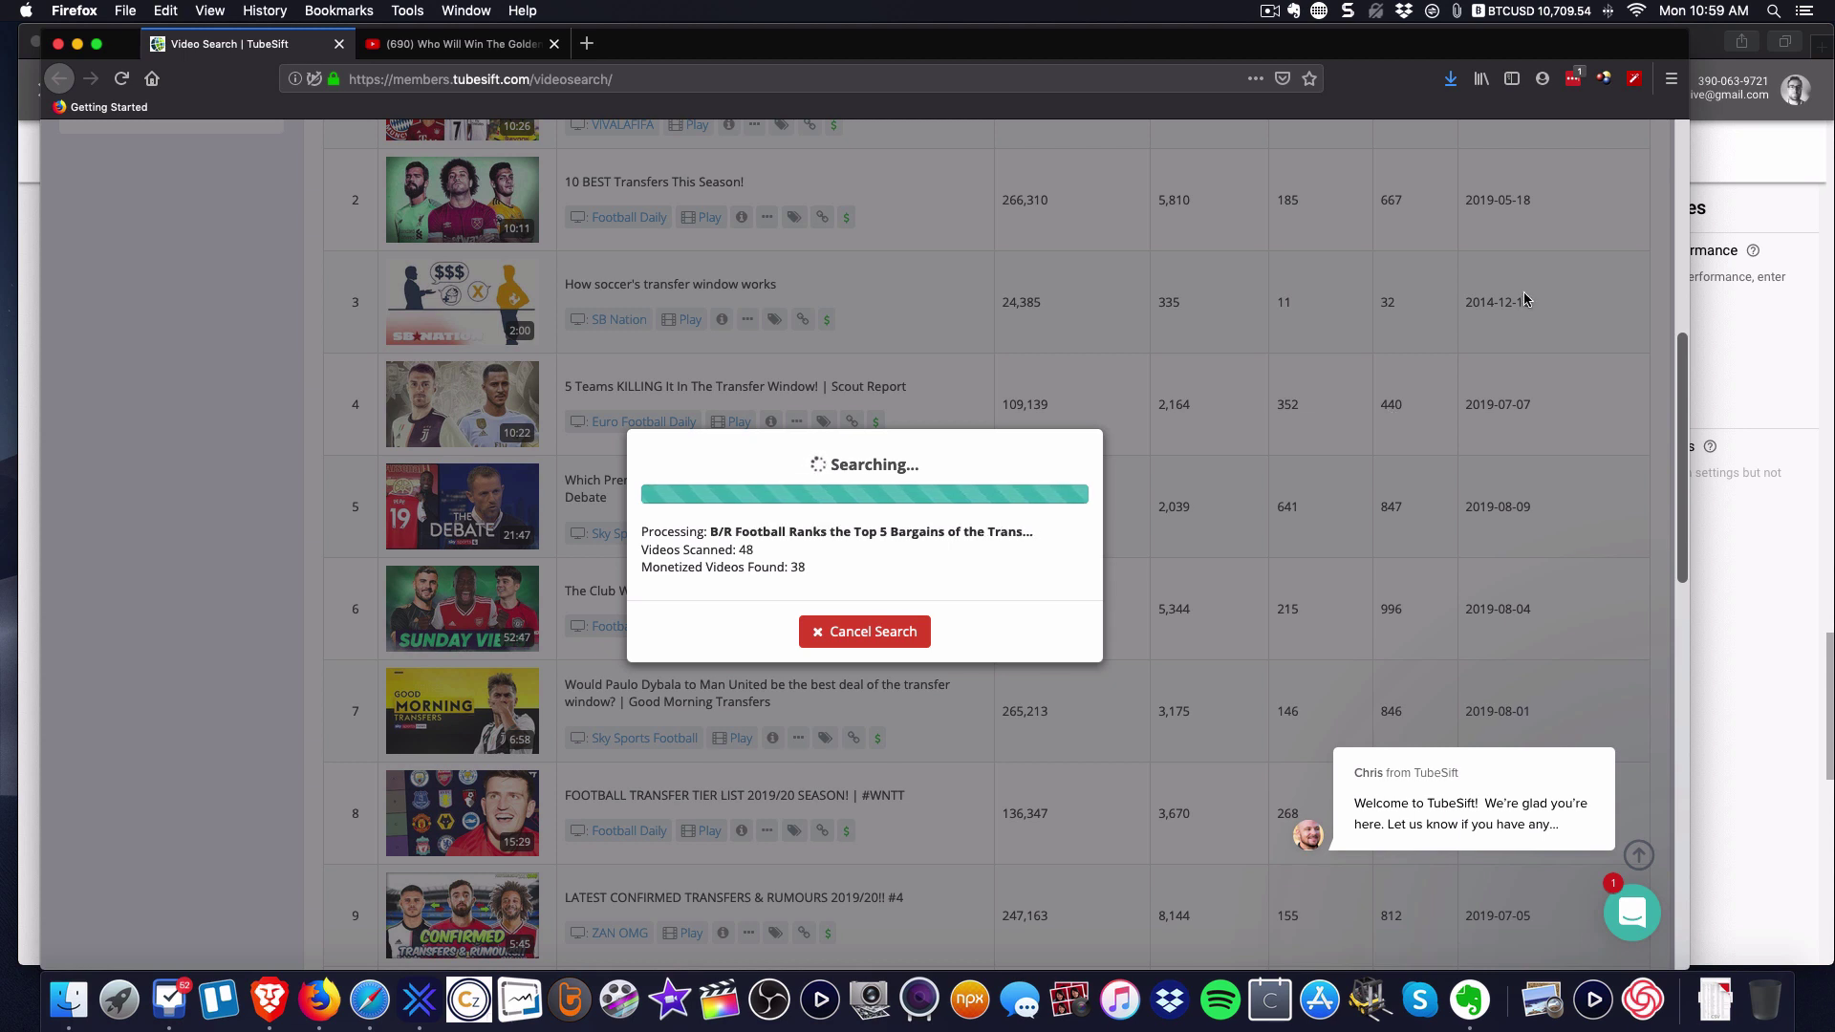
pyautogui.scroll(-3, 1470, 482)
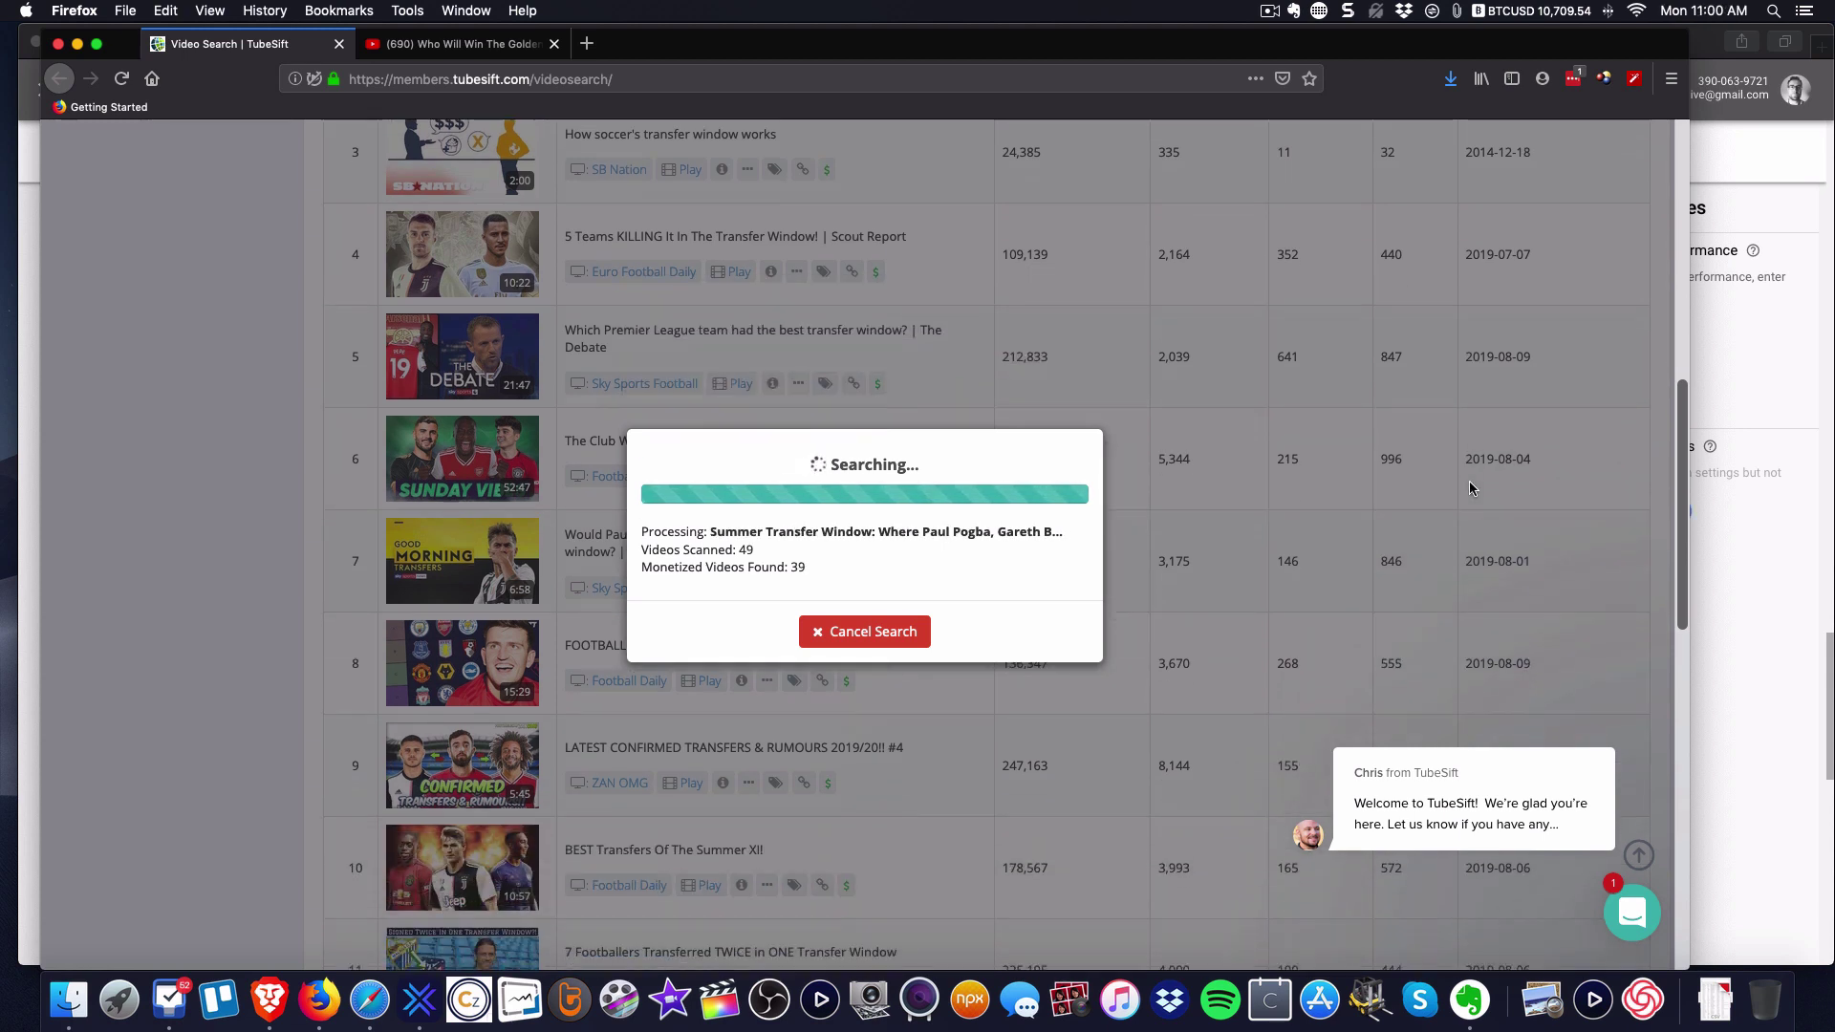
pyautogui.scroll(2, 1470, 488)
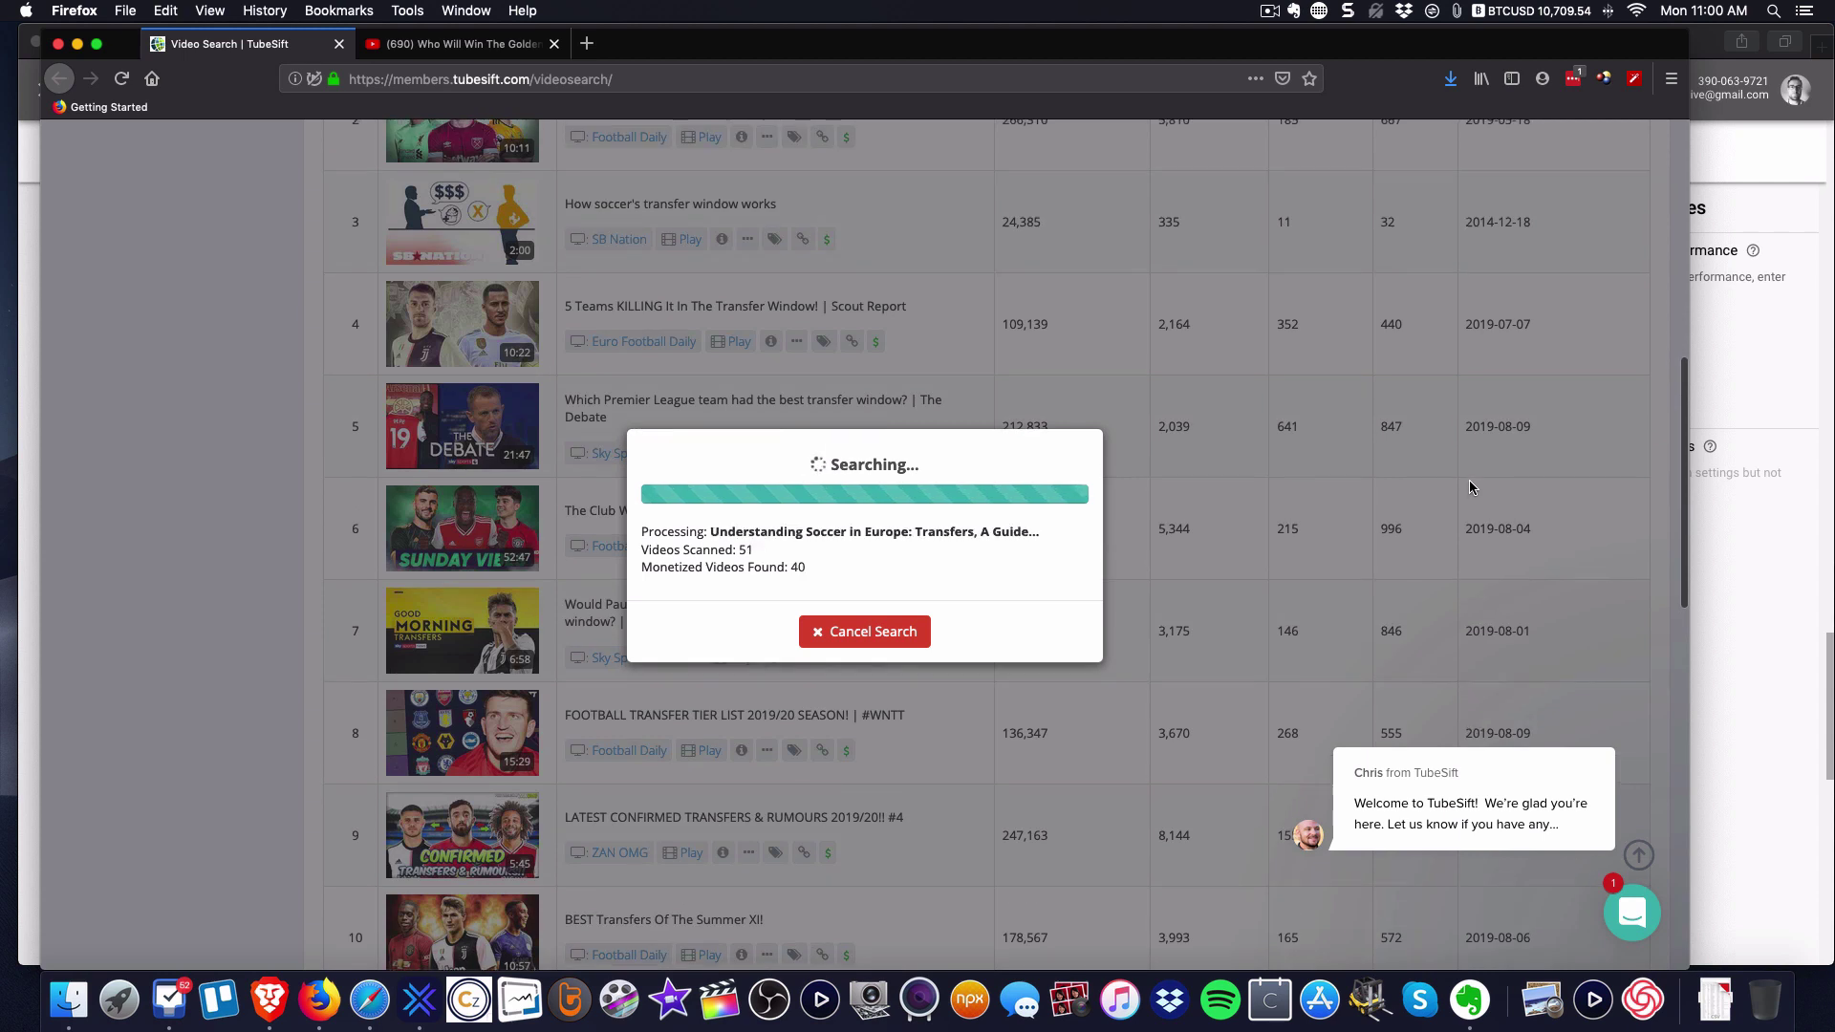
pyautogui.scroll(1, 1470, 488)
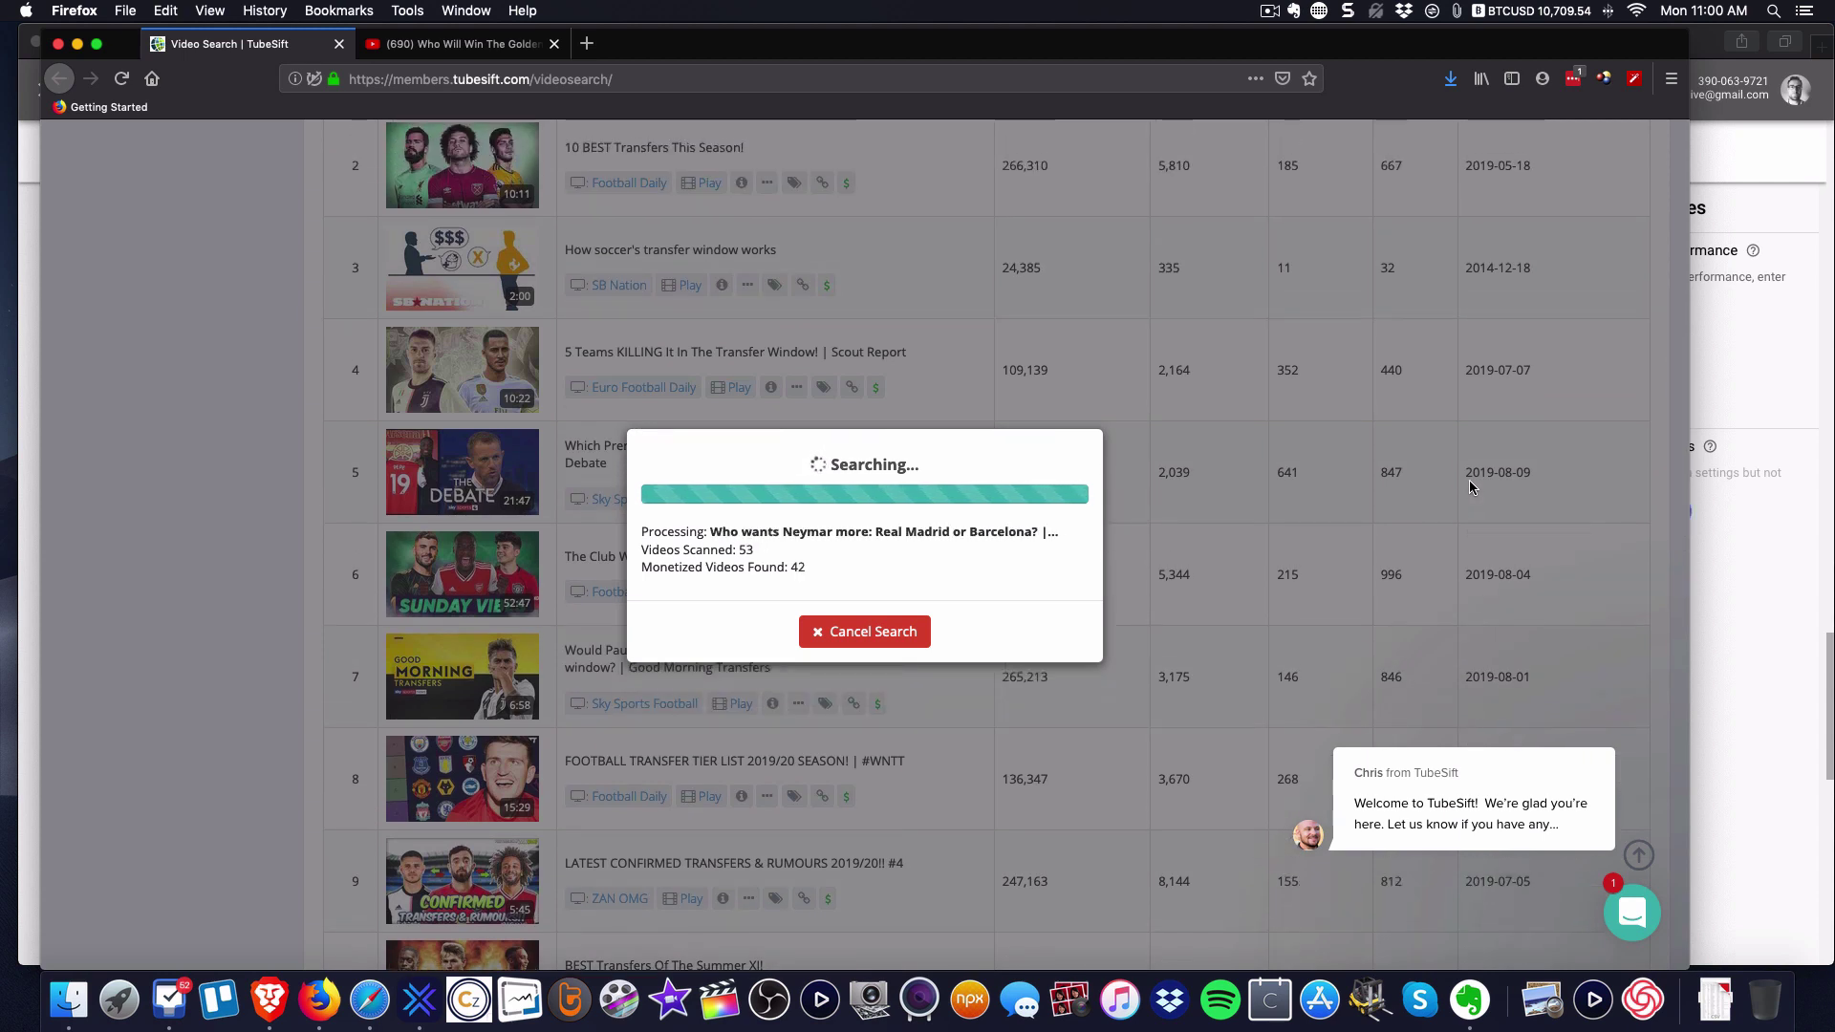
pyautogui.scroll(-5, 1496, 485)
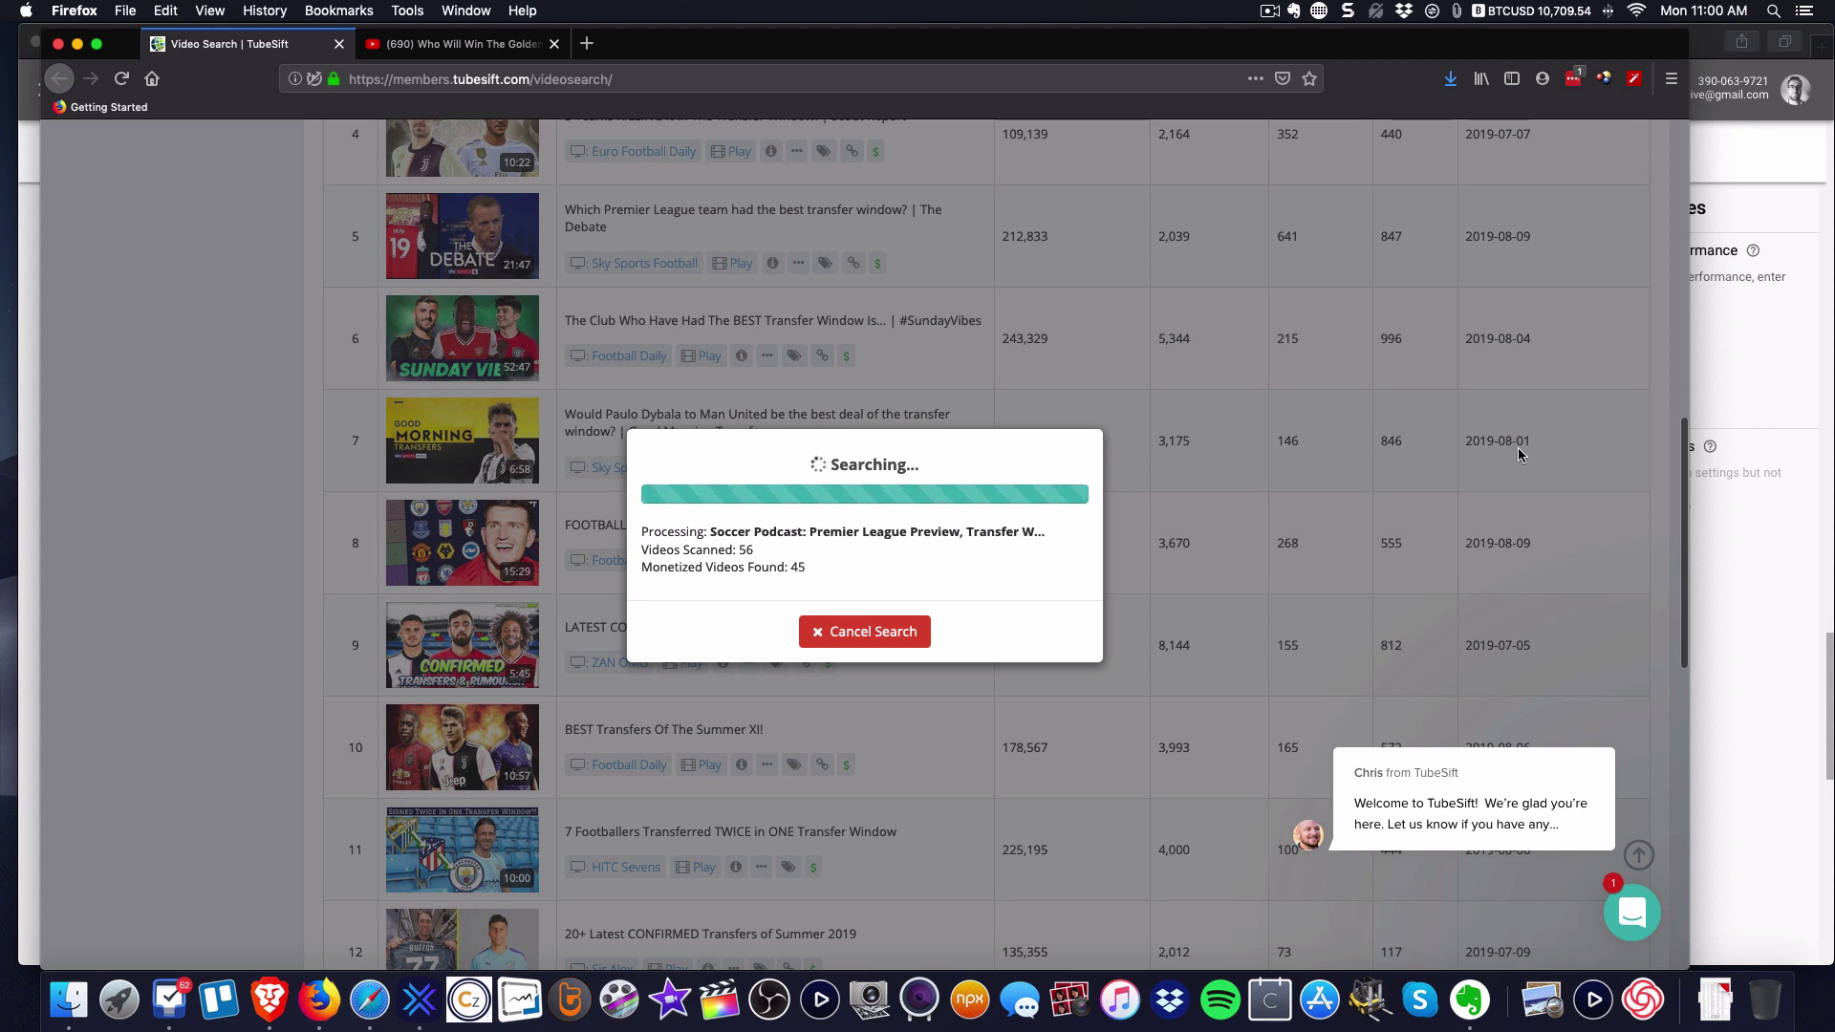
pyautogui.scroll(-4, 1516, 479)
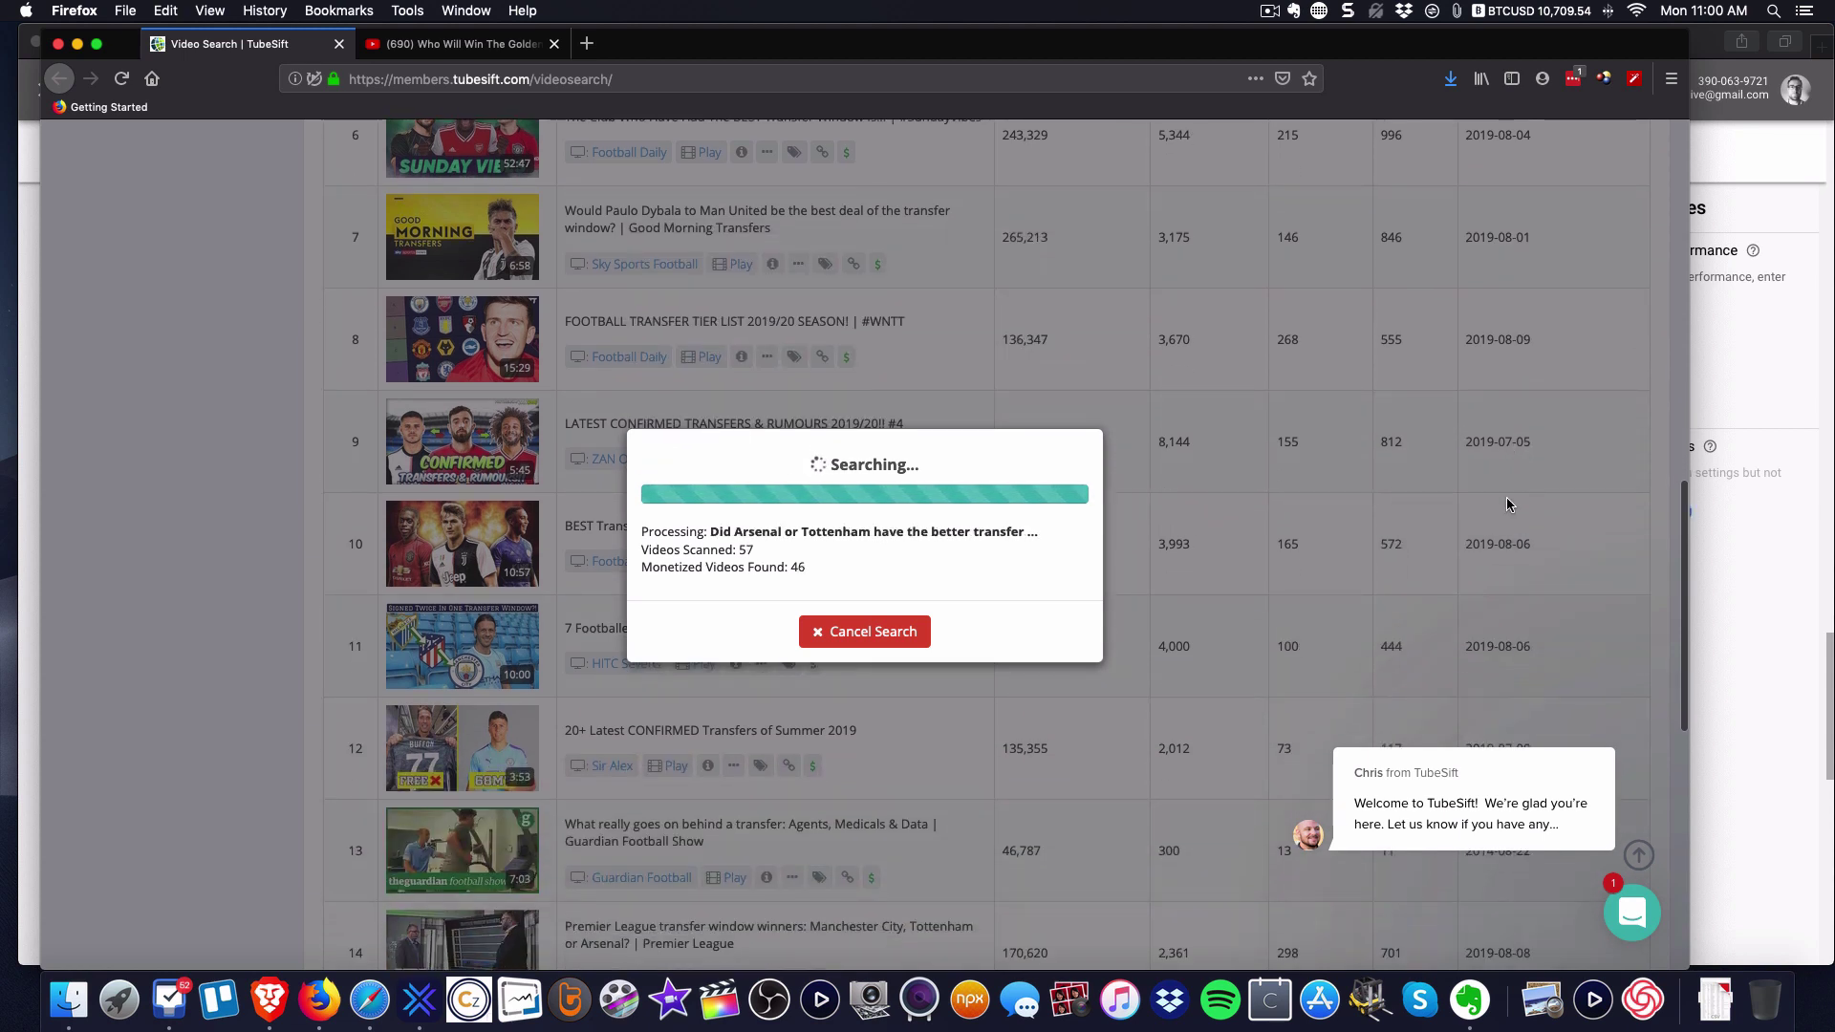
pyautogui.scroll(-2, 1505, 497)
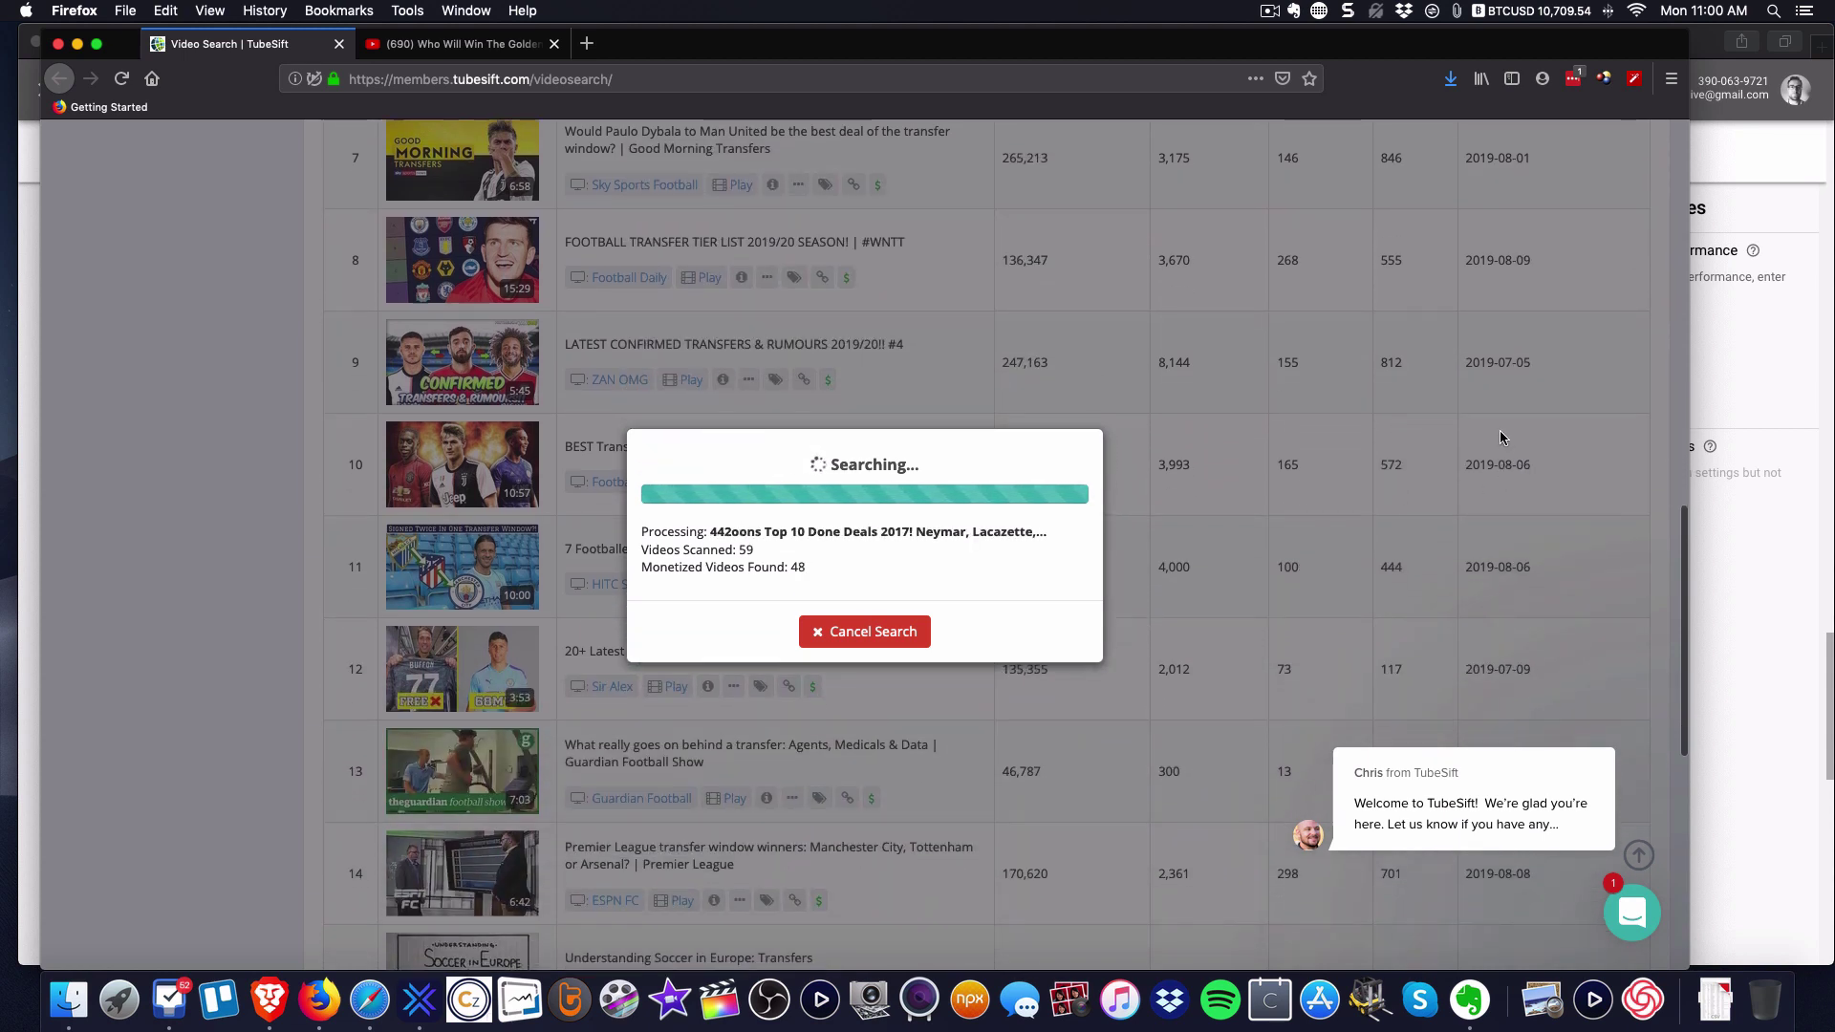
pyautogui.scroll(-3, 1496, 407)
pyautogui.scroll(-5, 1496, 406)
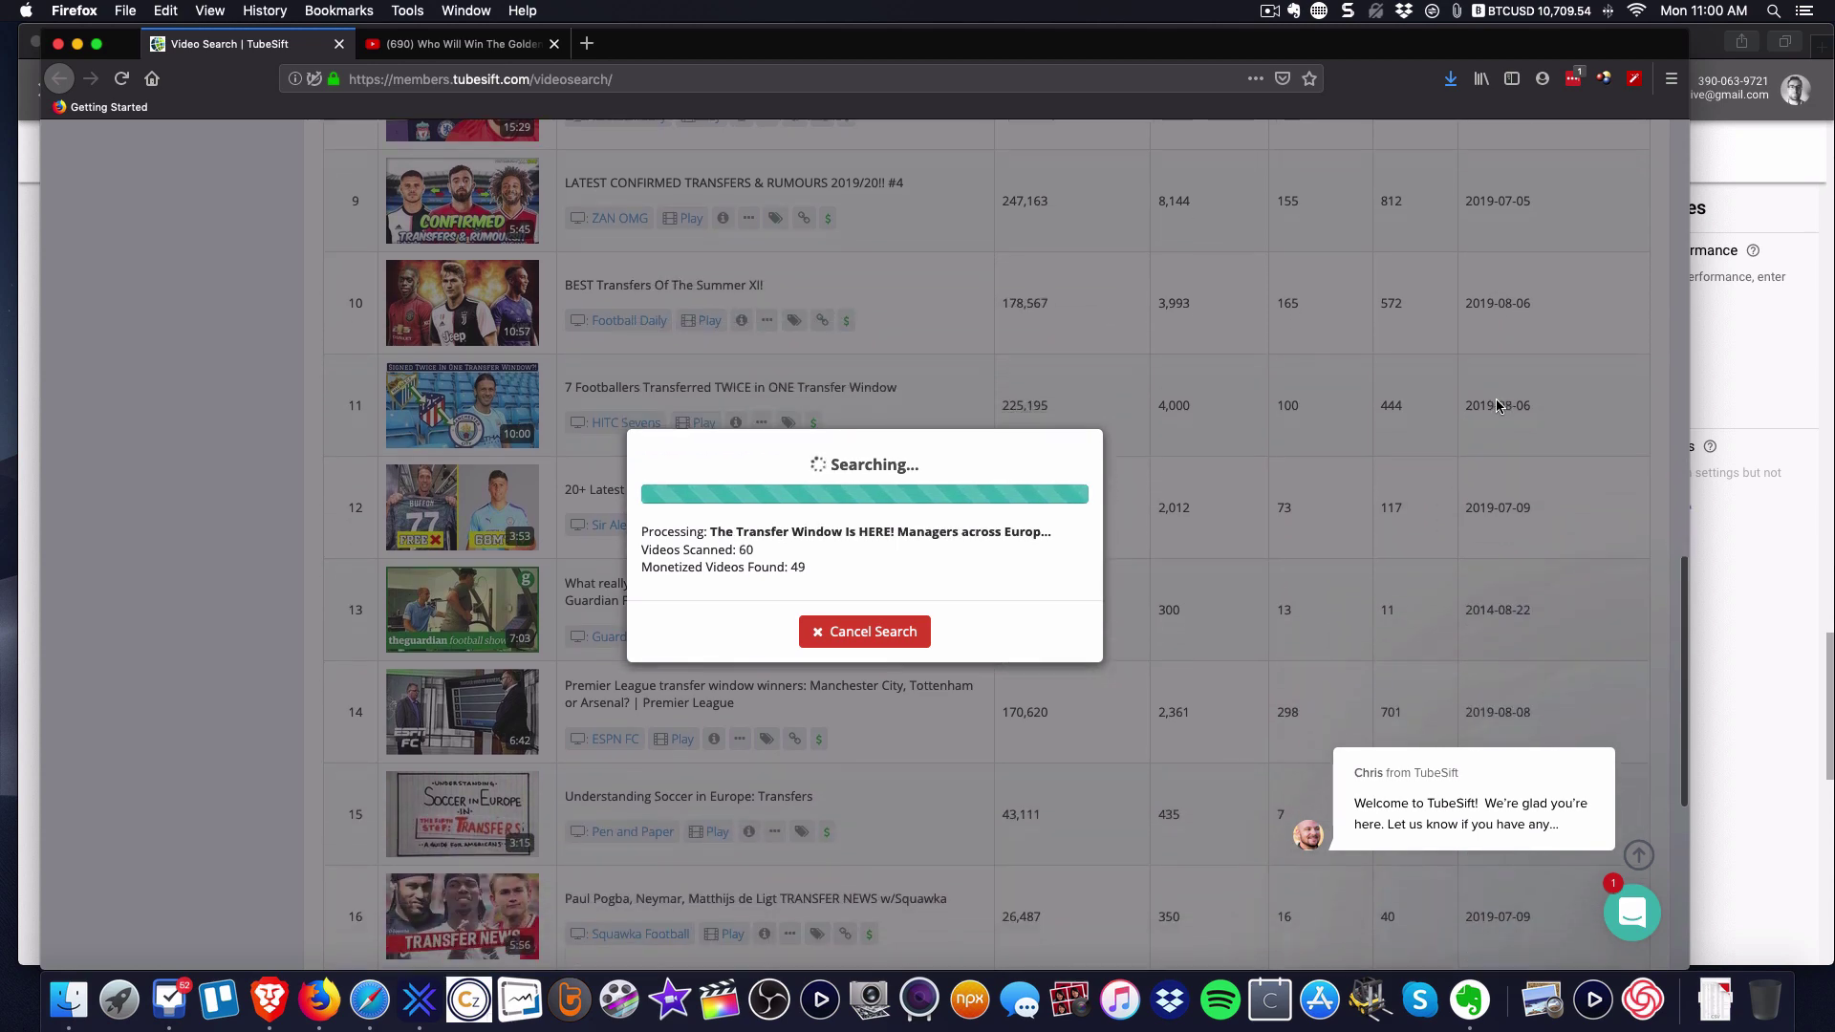
pyautogui.scroll(-1, 1522, 412)
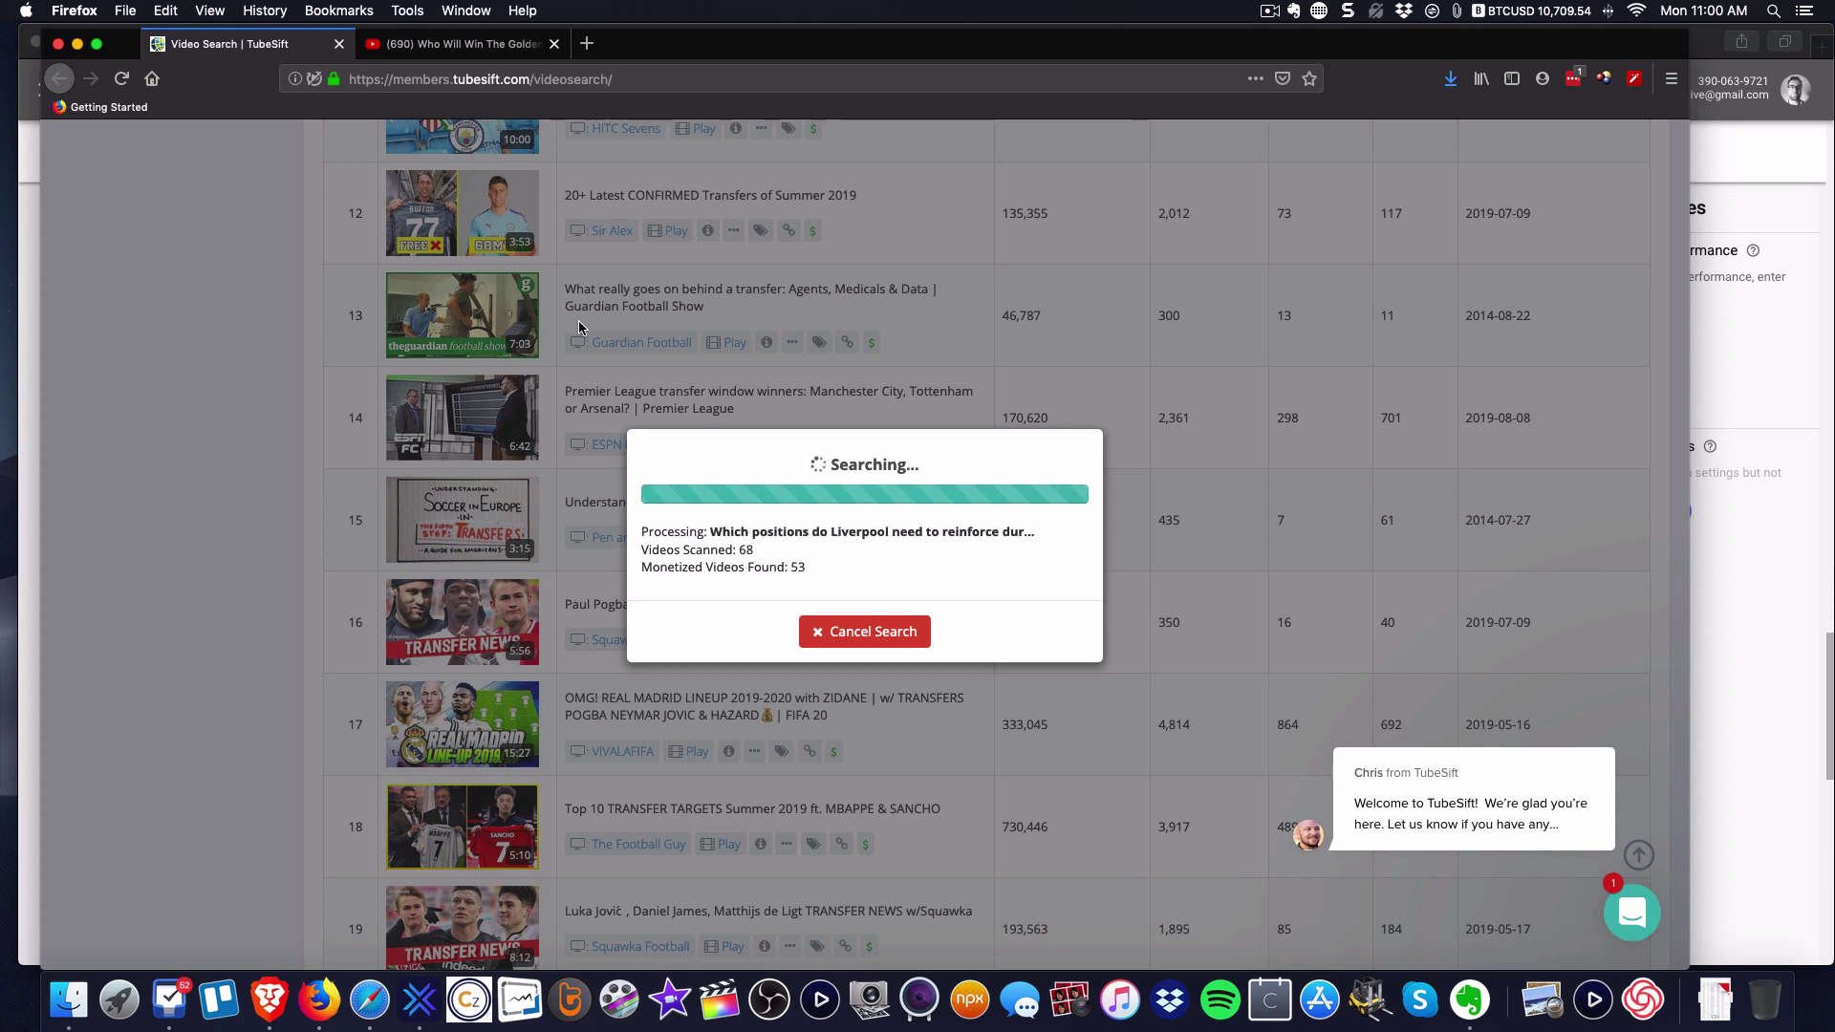
pyautogui.scroll(-5, 578, 320)
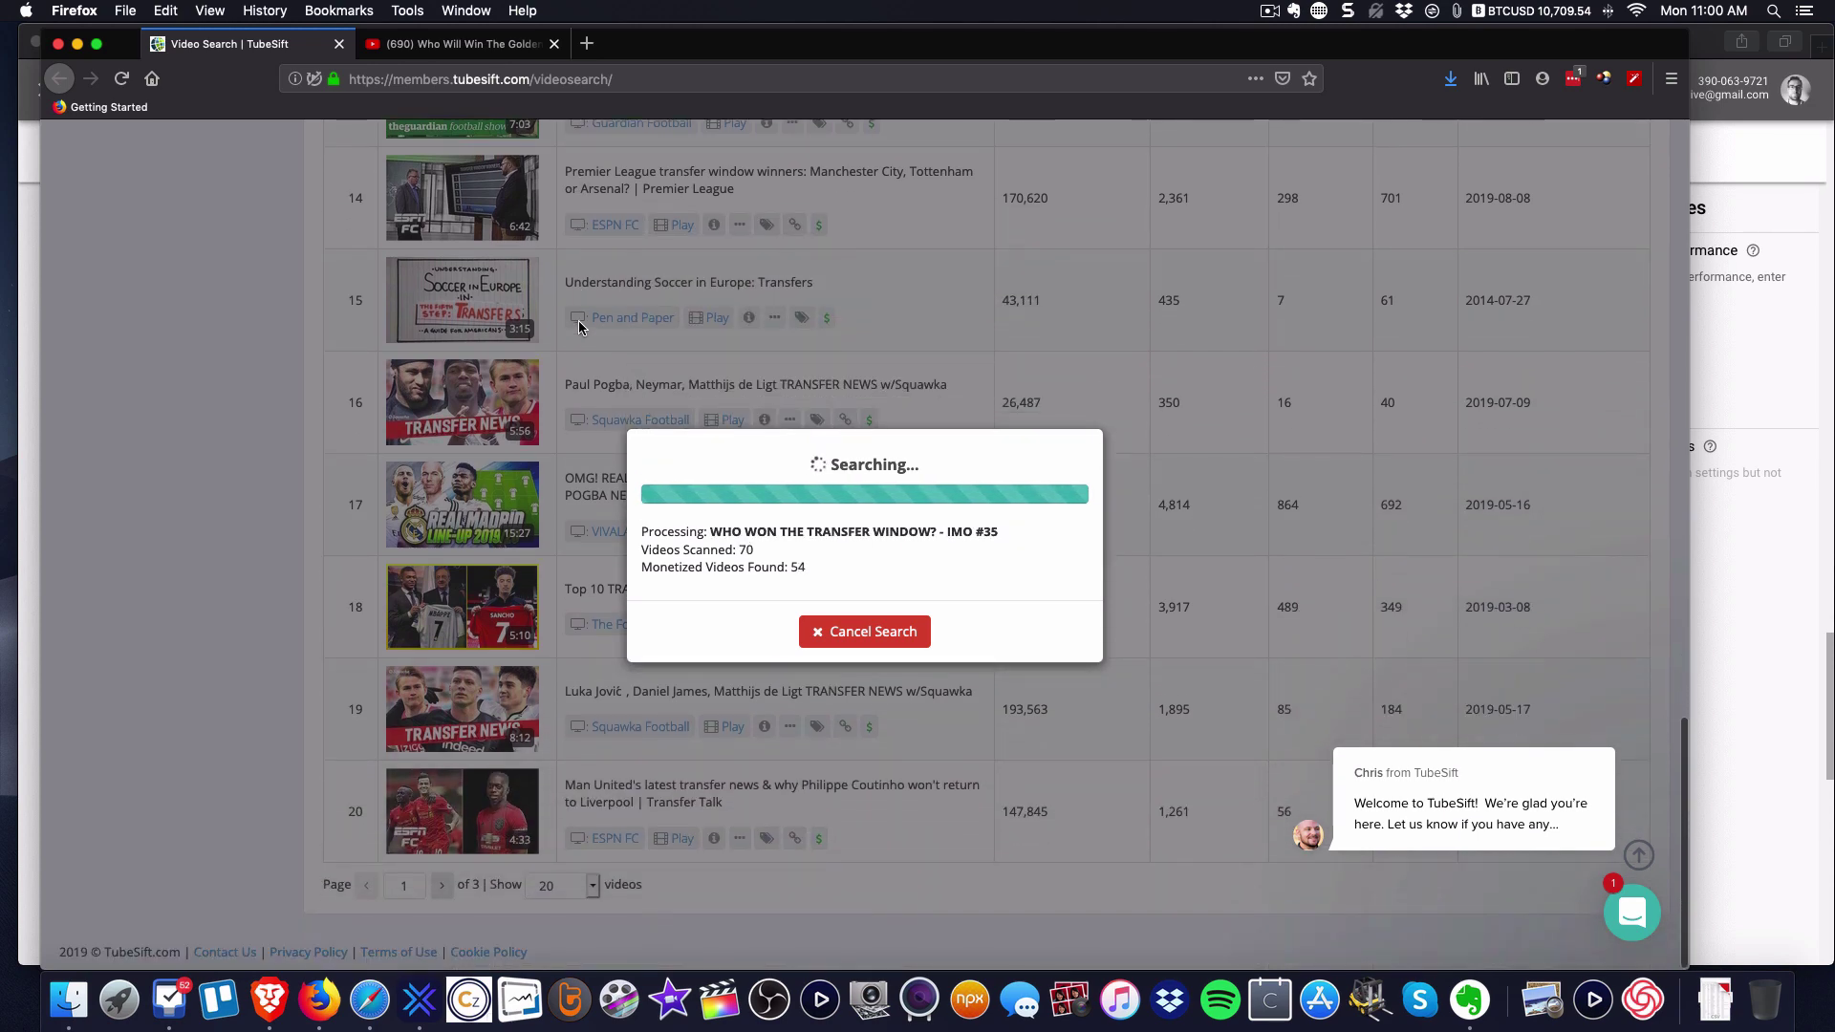
# - Cancel the running monetized video search for "soccer transfer window"
pyautogui.scroll(15, 577, 325)
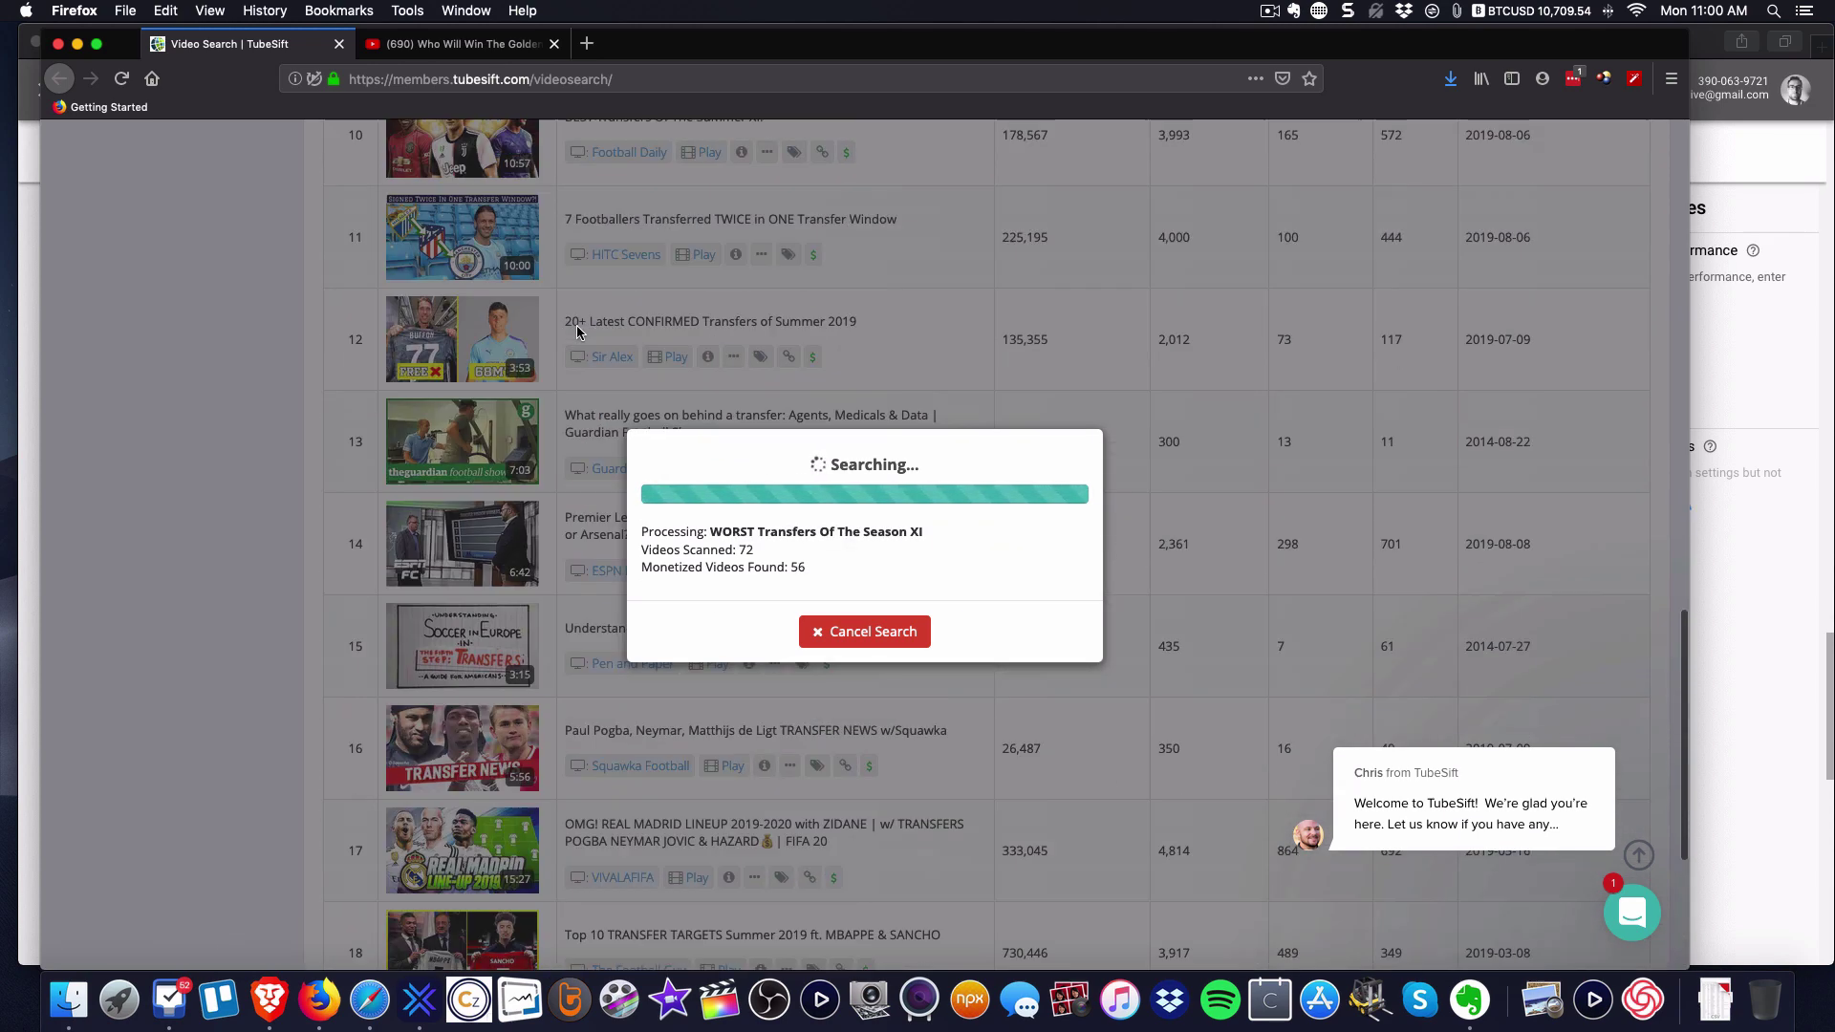
pyautogui.scroll(11, 576, 325)
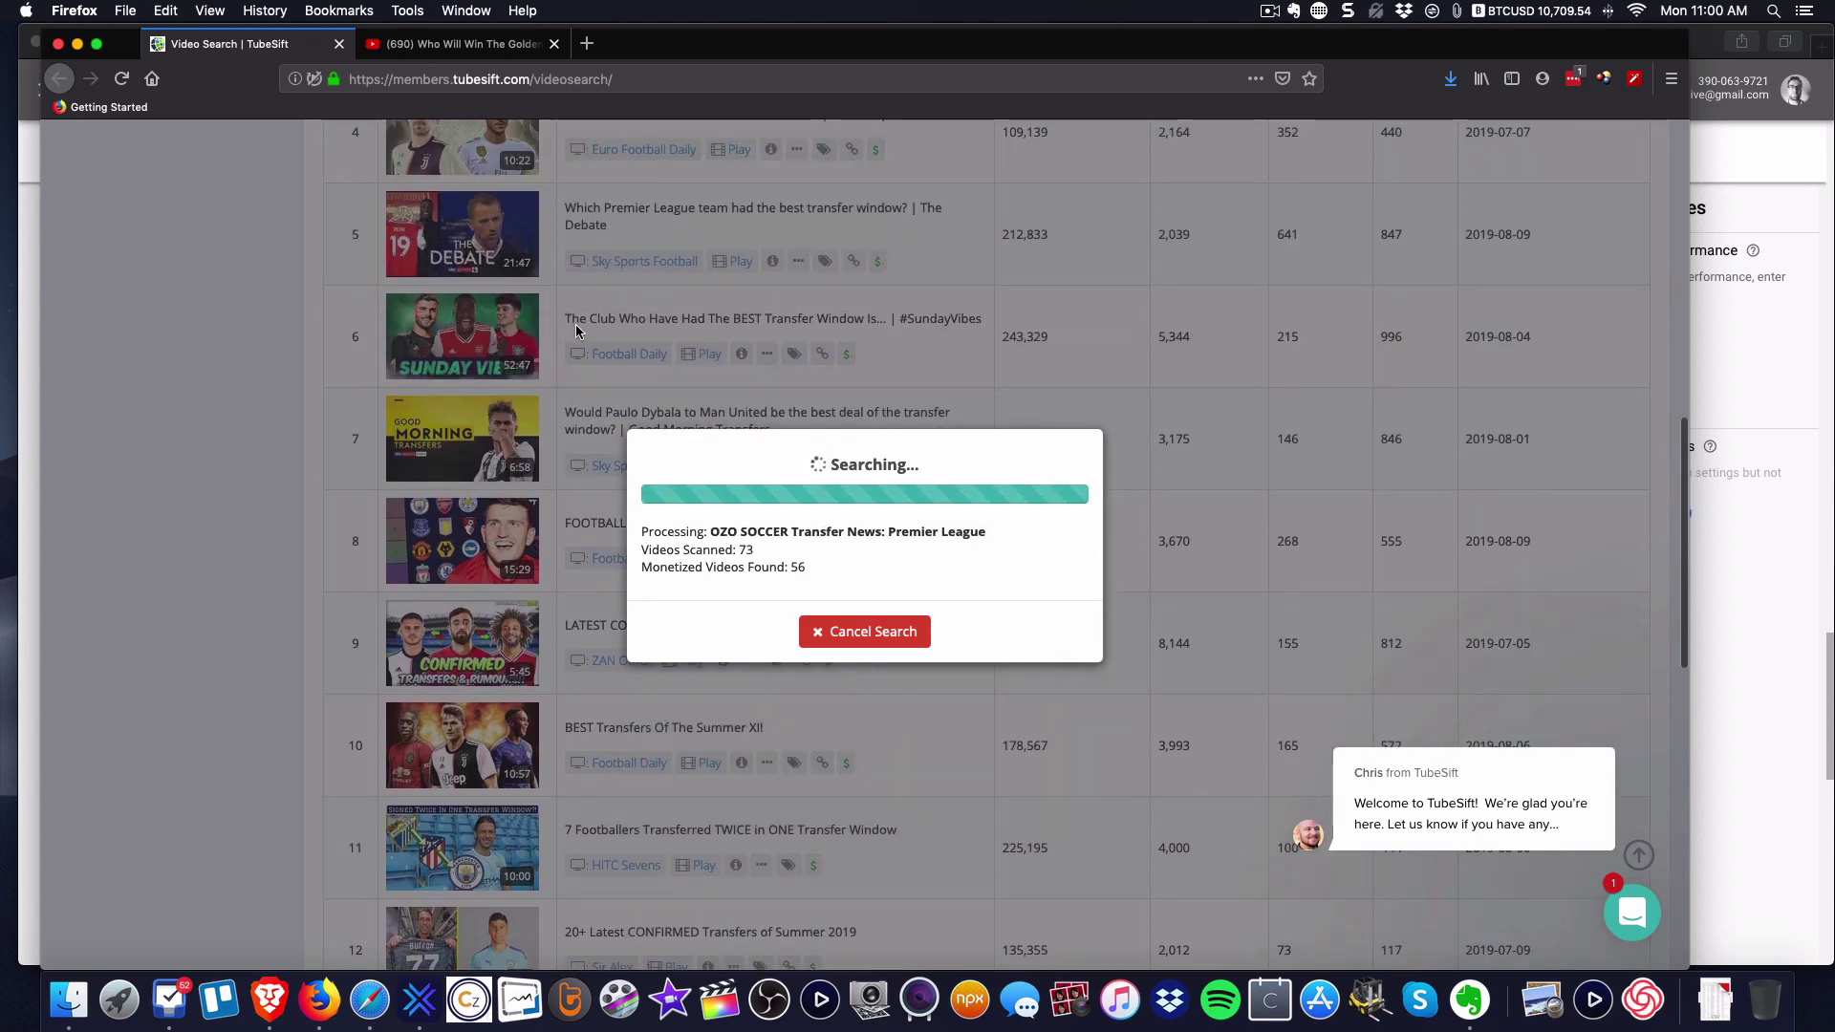
pyautogui.scroll(6, 579, 333)
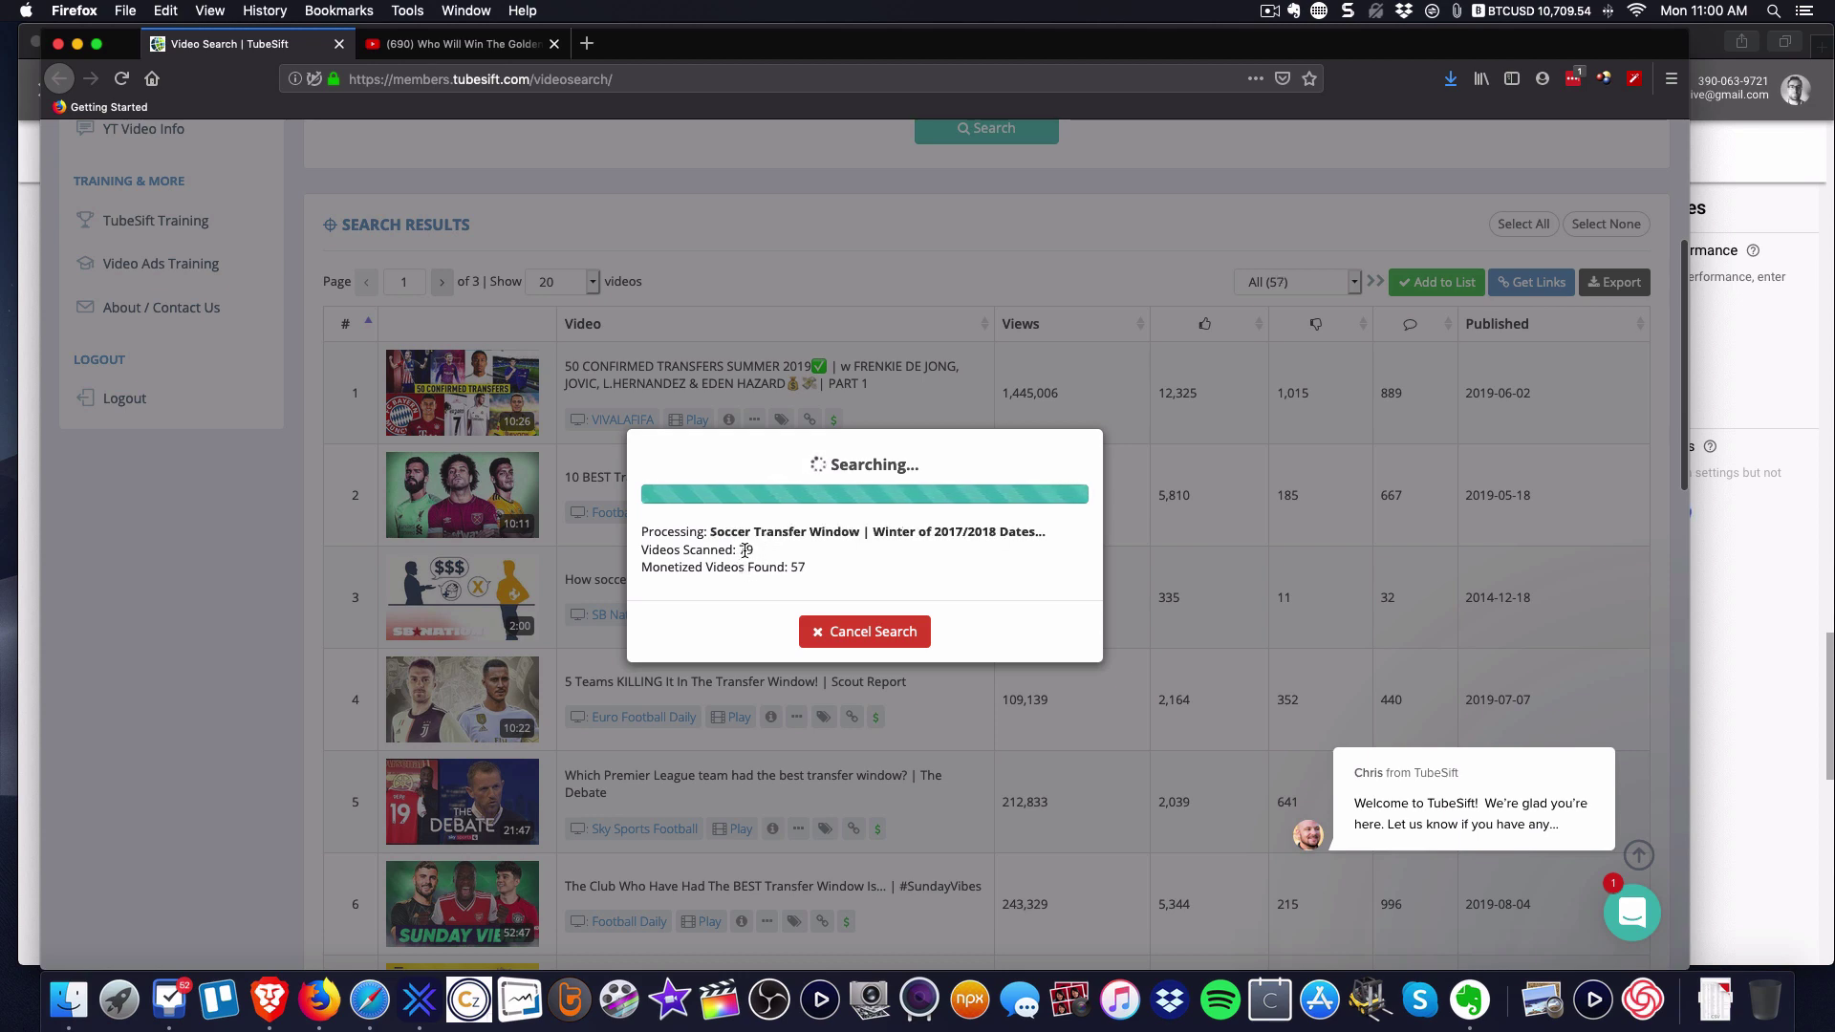
pyautogui.click(883, 632)
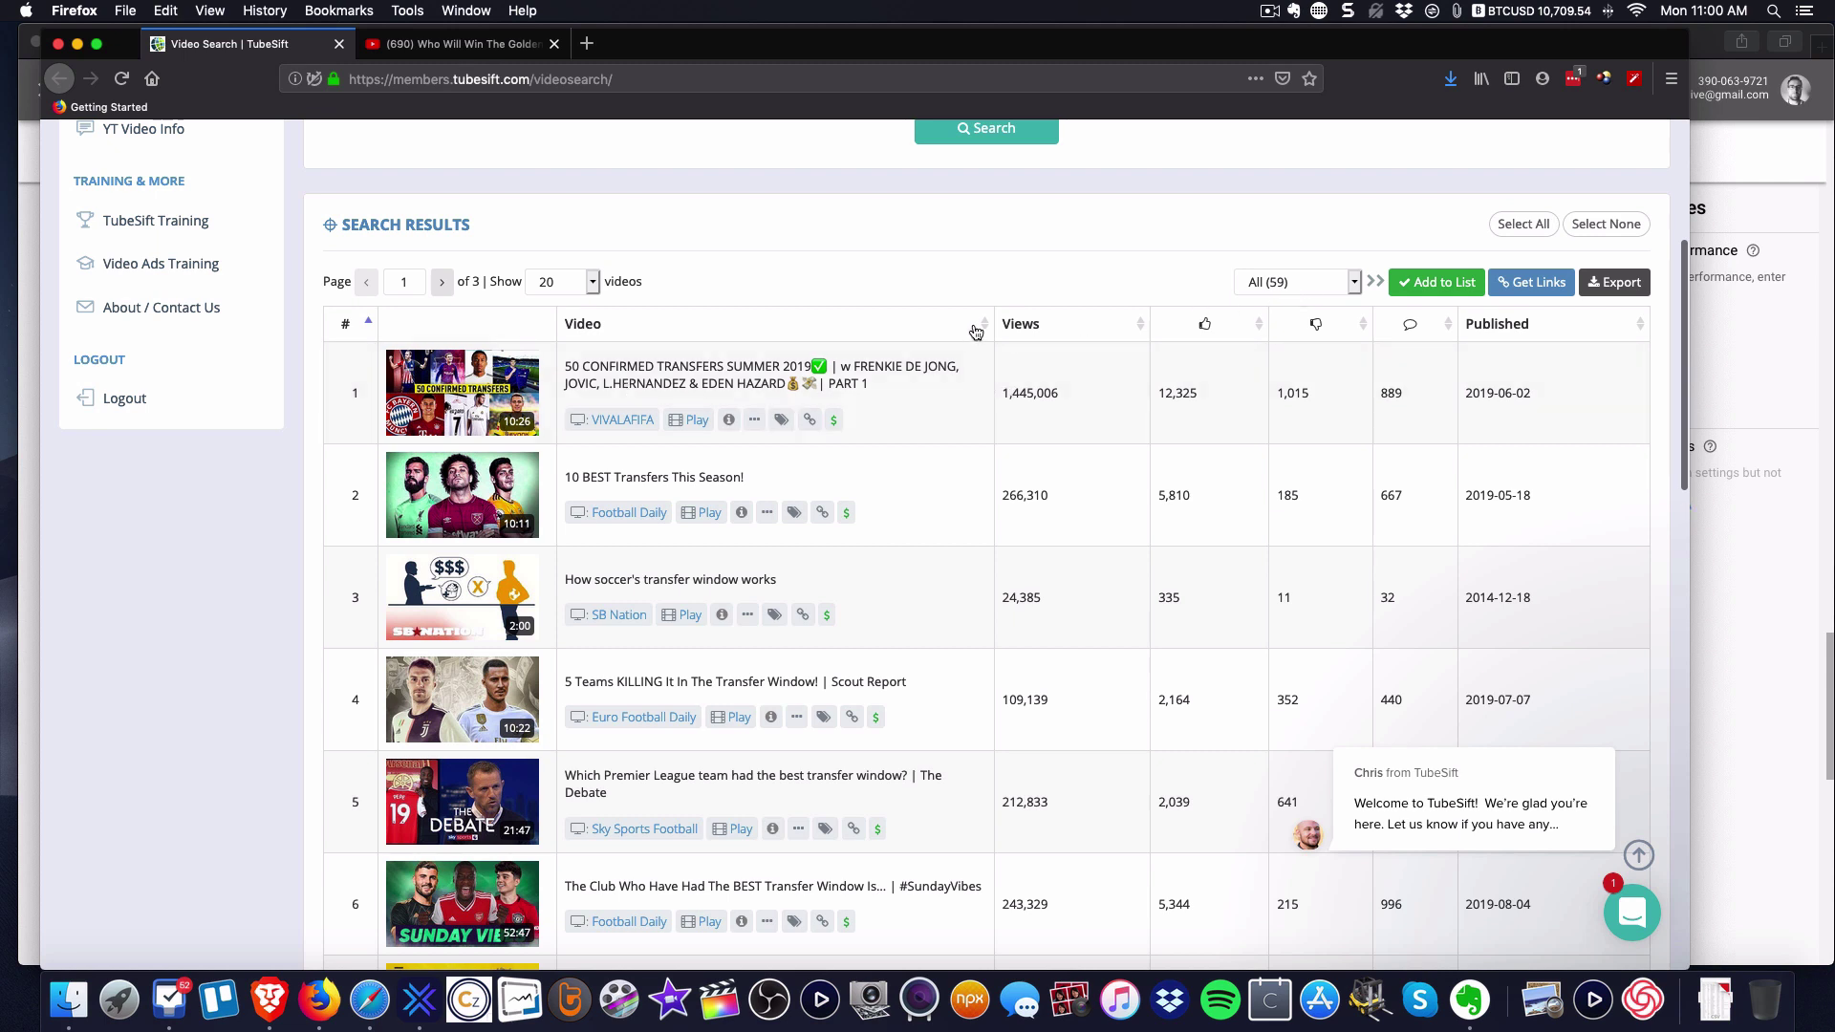
# - Select all the monetized videos in the search results
pyautogui.scroll(-1, 1443, 310)
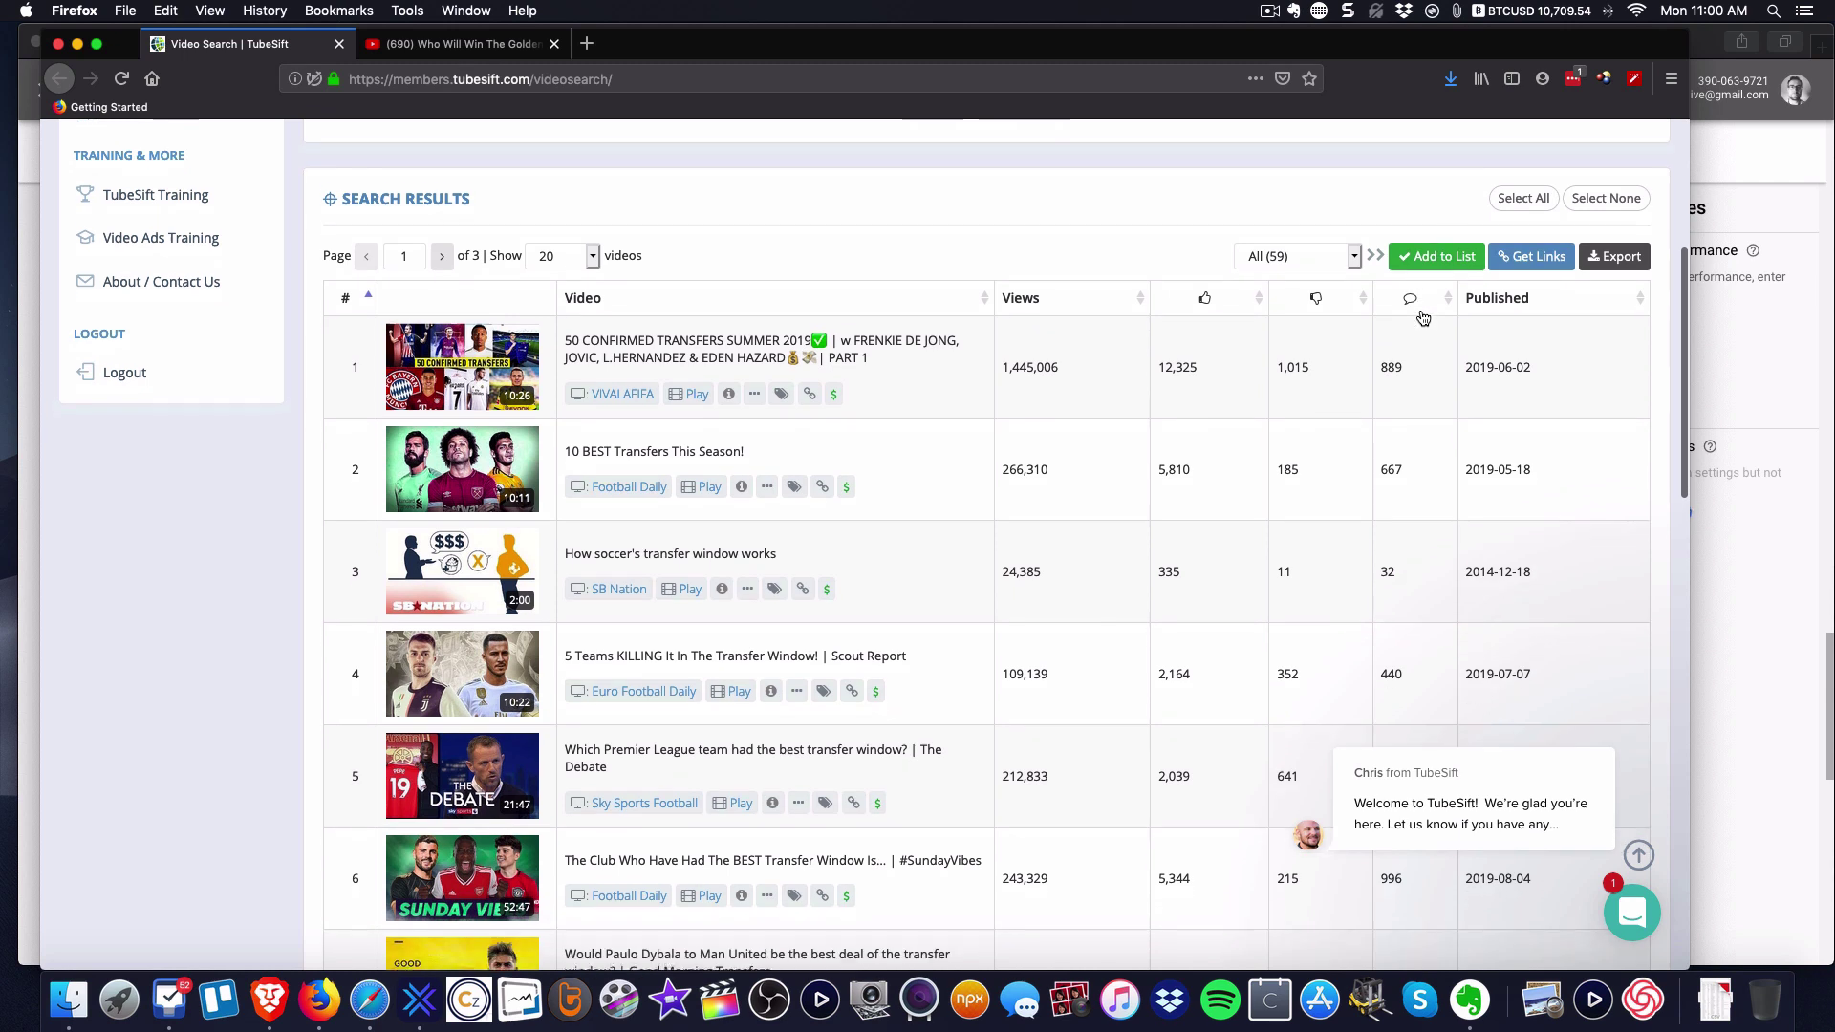
pyautogui.scroll(2, 1429, 310)
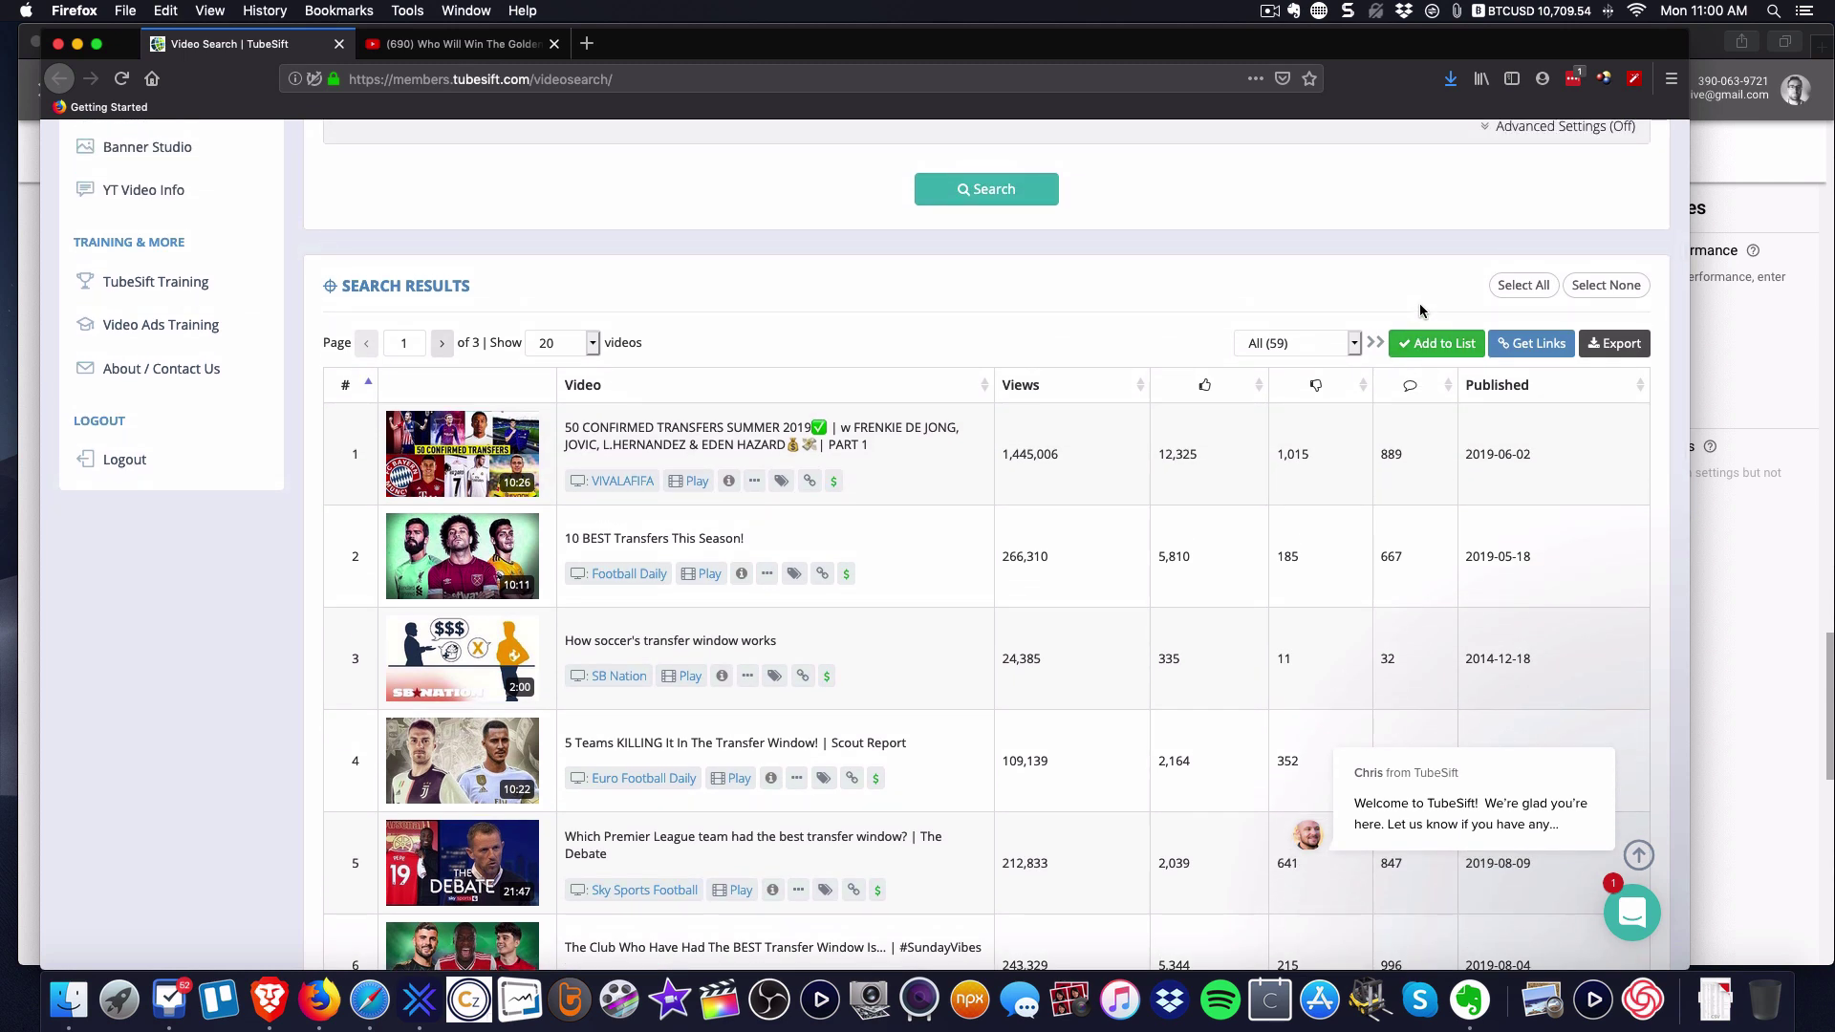
pyautogui.click(1527, 286)
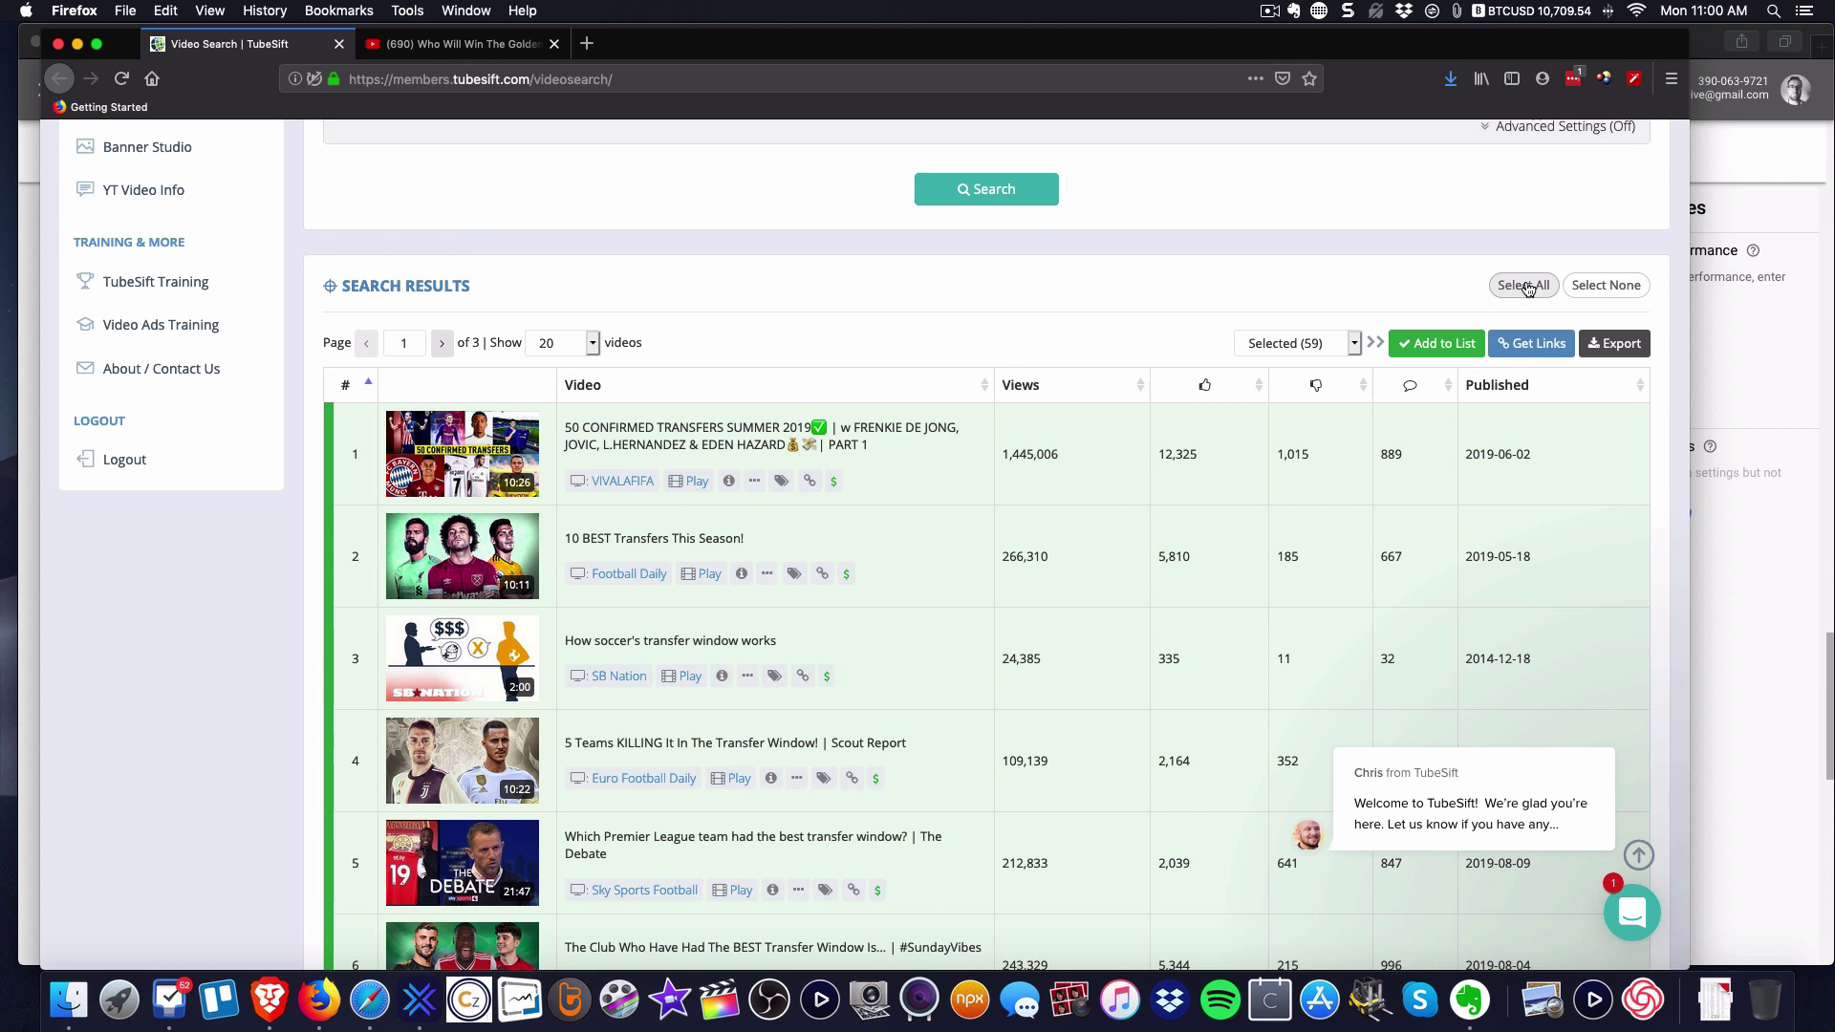
pyautogui.click(339, 459)
pyautogui.click(339, 459)
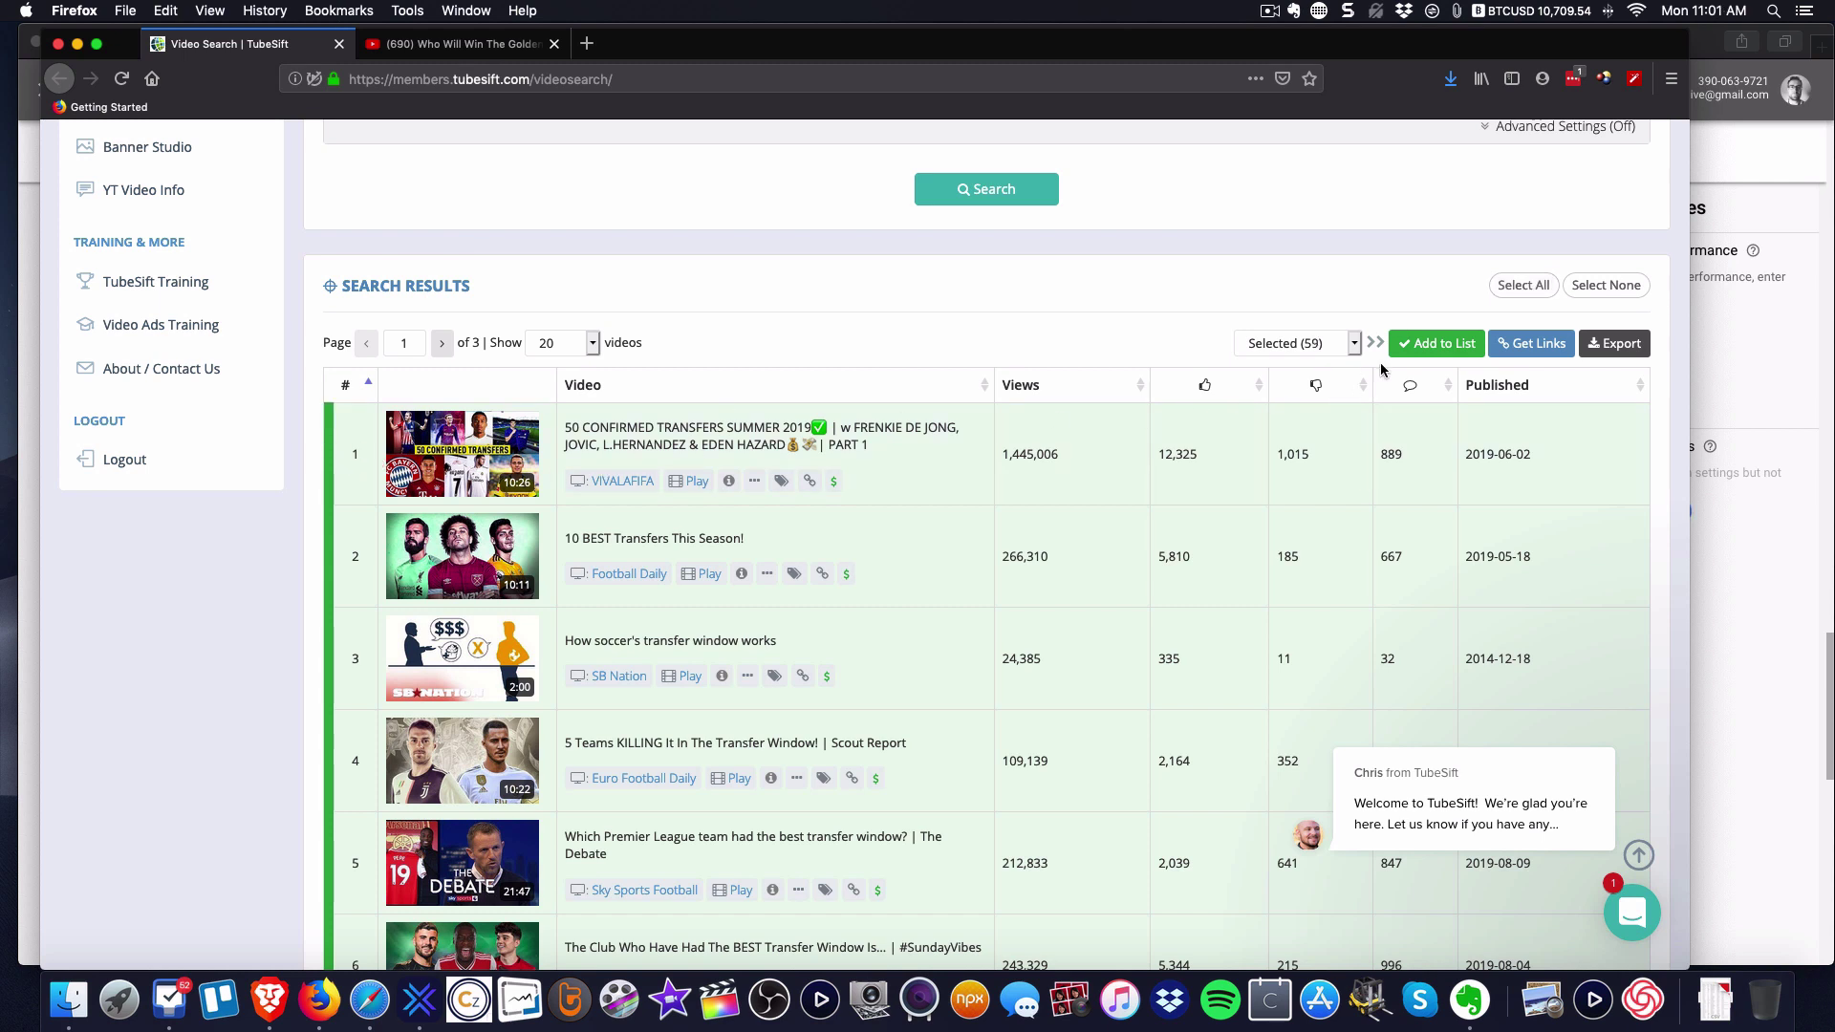
# - Get the links of the selected videos, review the list from beginning to end and close it
pyautogui.click(1542, 344)
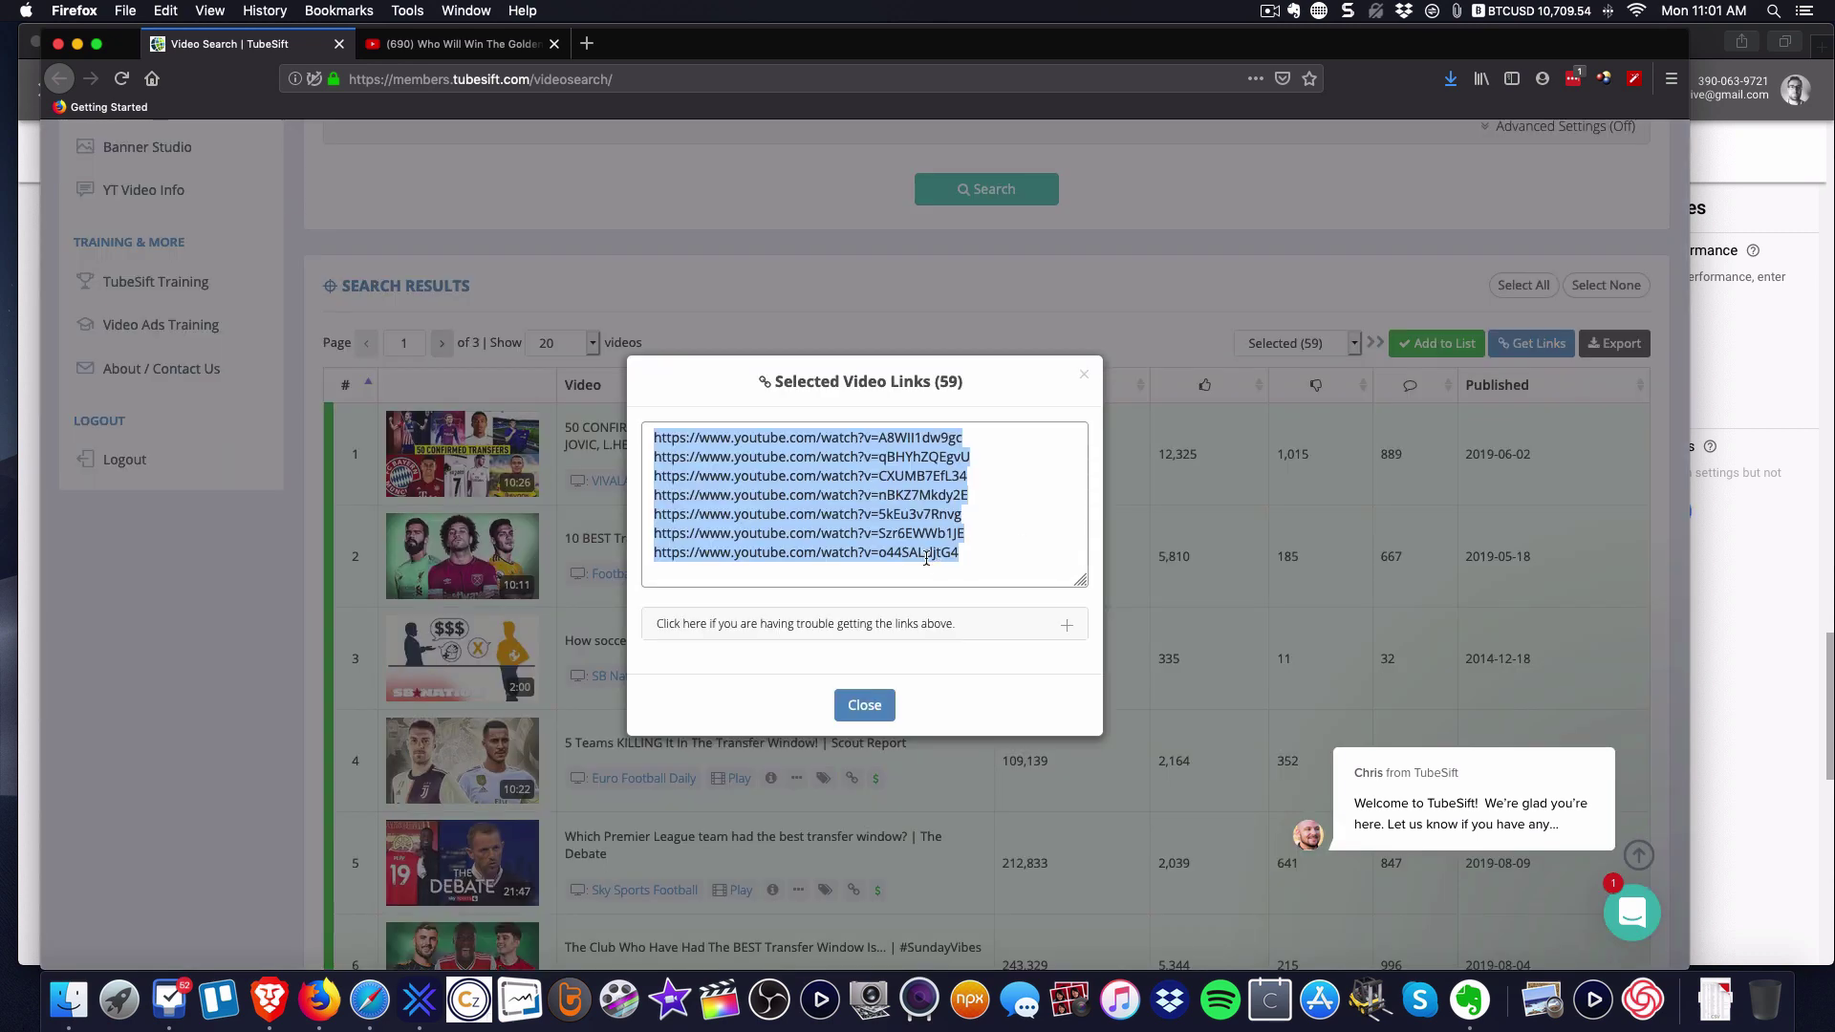
pyautogui.scroll(20, 858, 506)
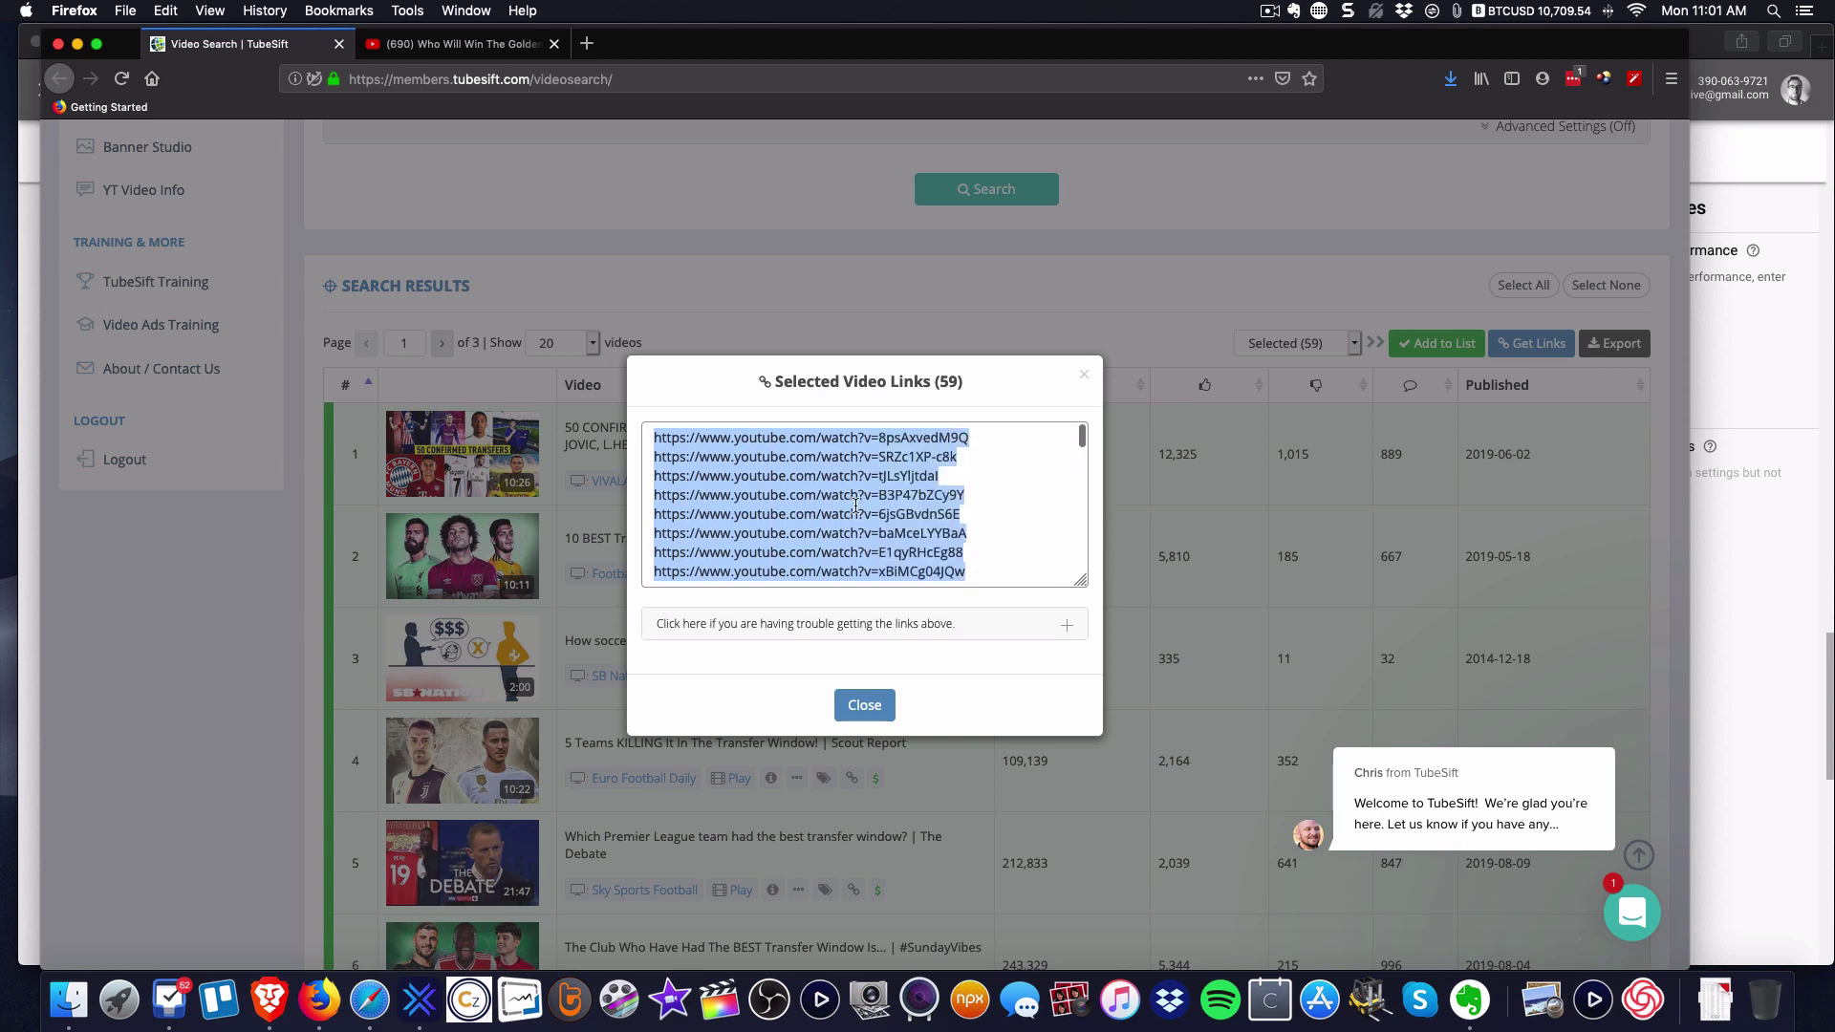
pyautogui.scroll(3, 857, 508)
pyautogui.scroll(-20, 890, 509)
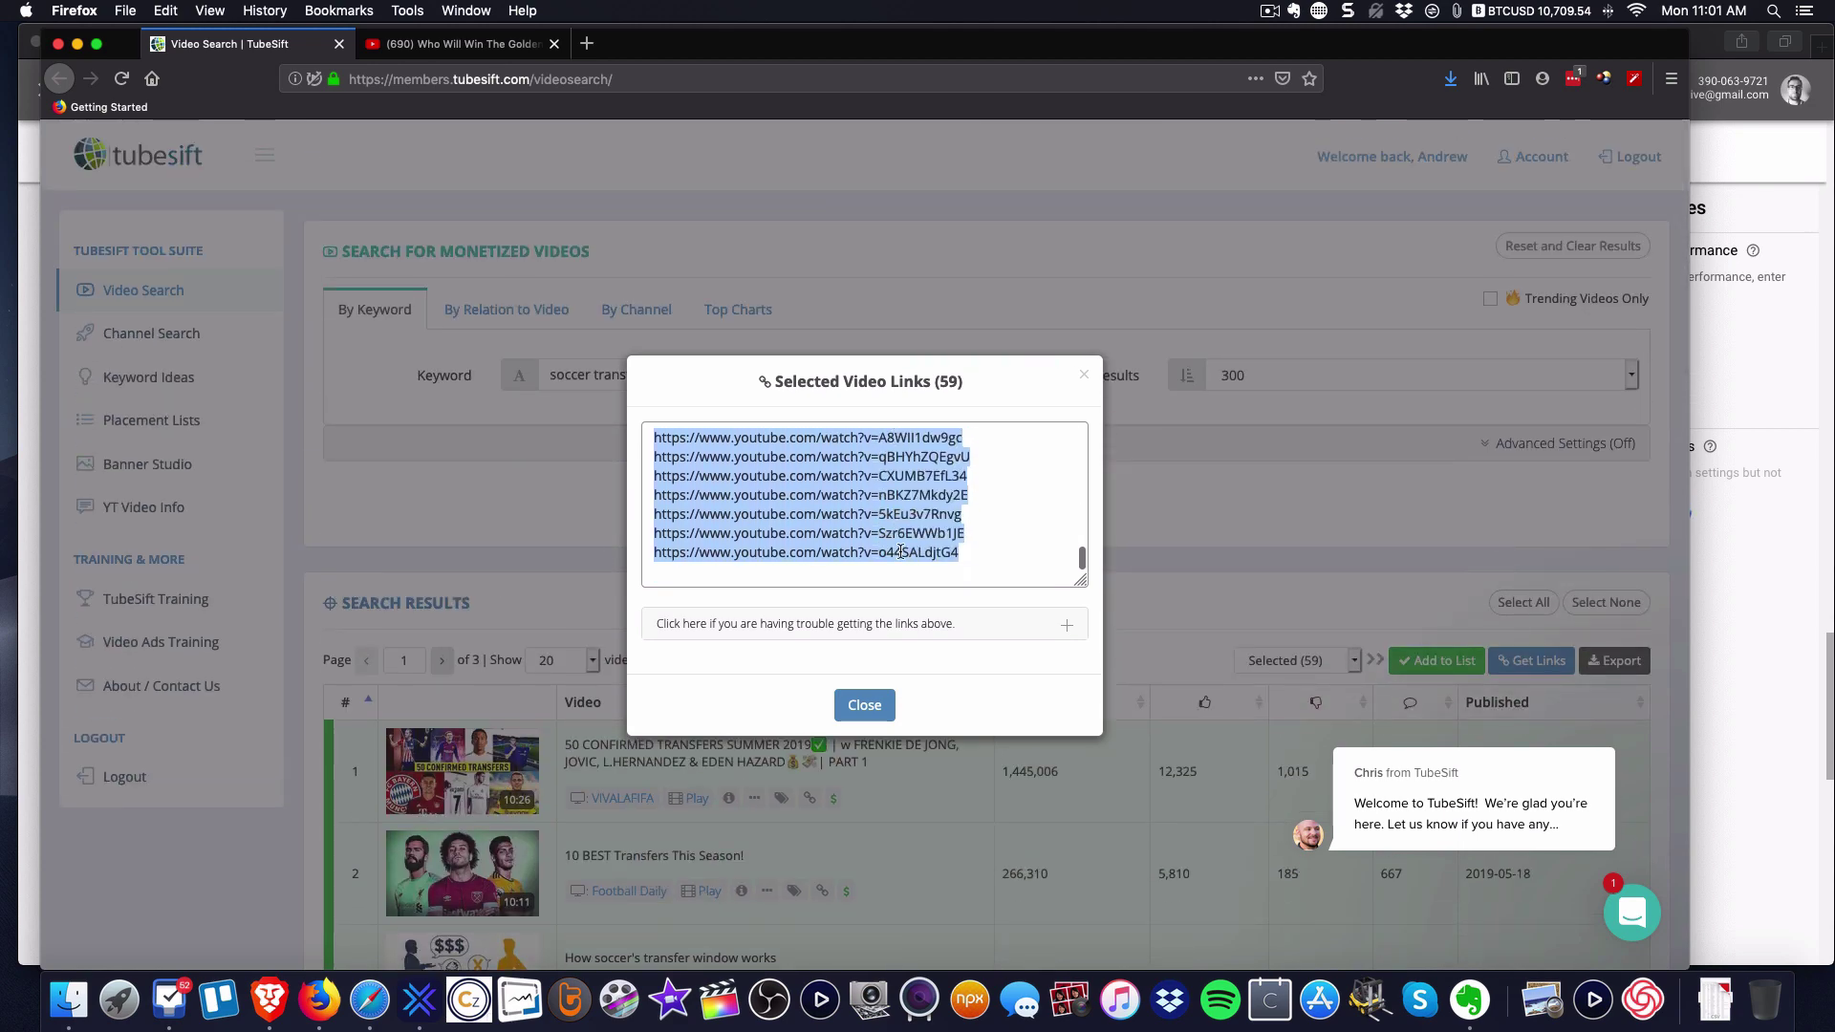
pyautogui.click(865, 705)
# - Deselect the 2014 videos "How soccer's transfer window works" and "What really goes on behind a transfer: Agents, Medicals & Data"
pyautogui.scroll(-8, 1177, 594)
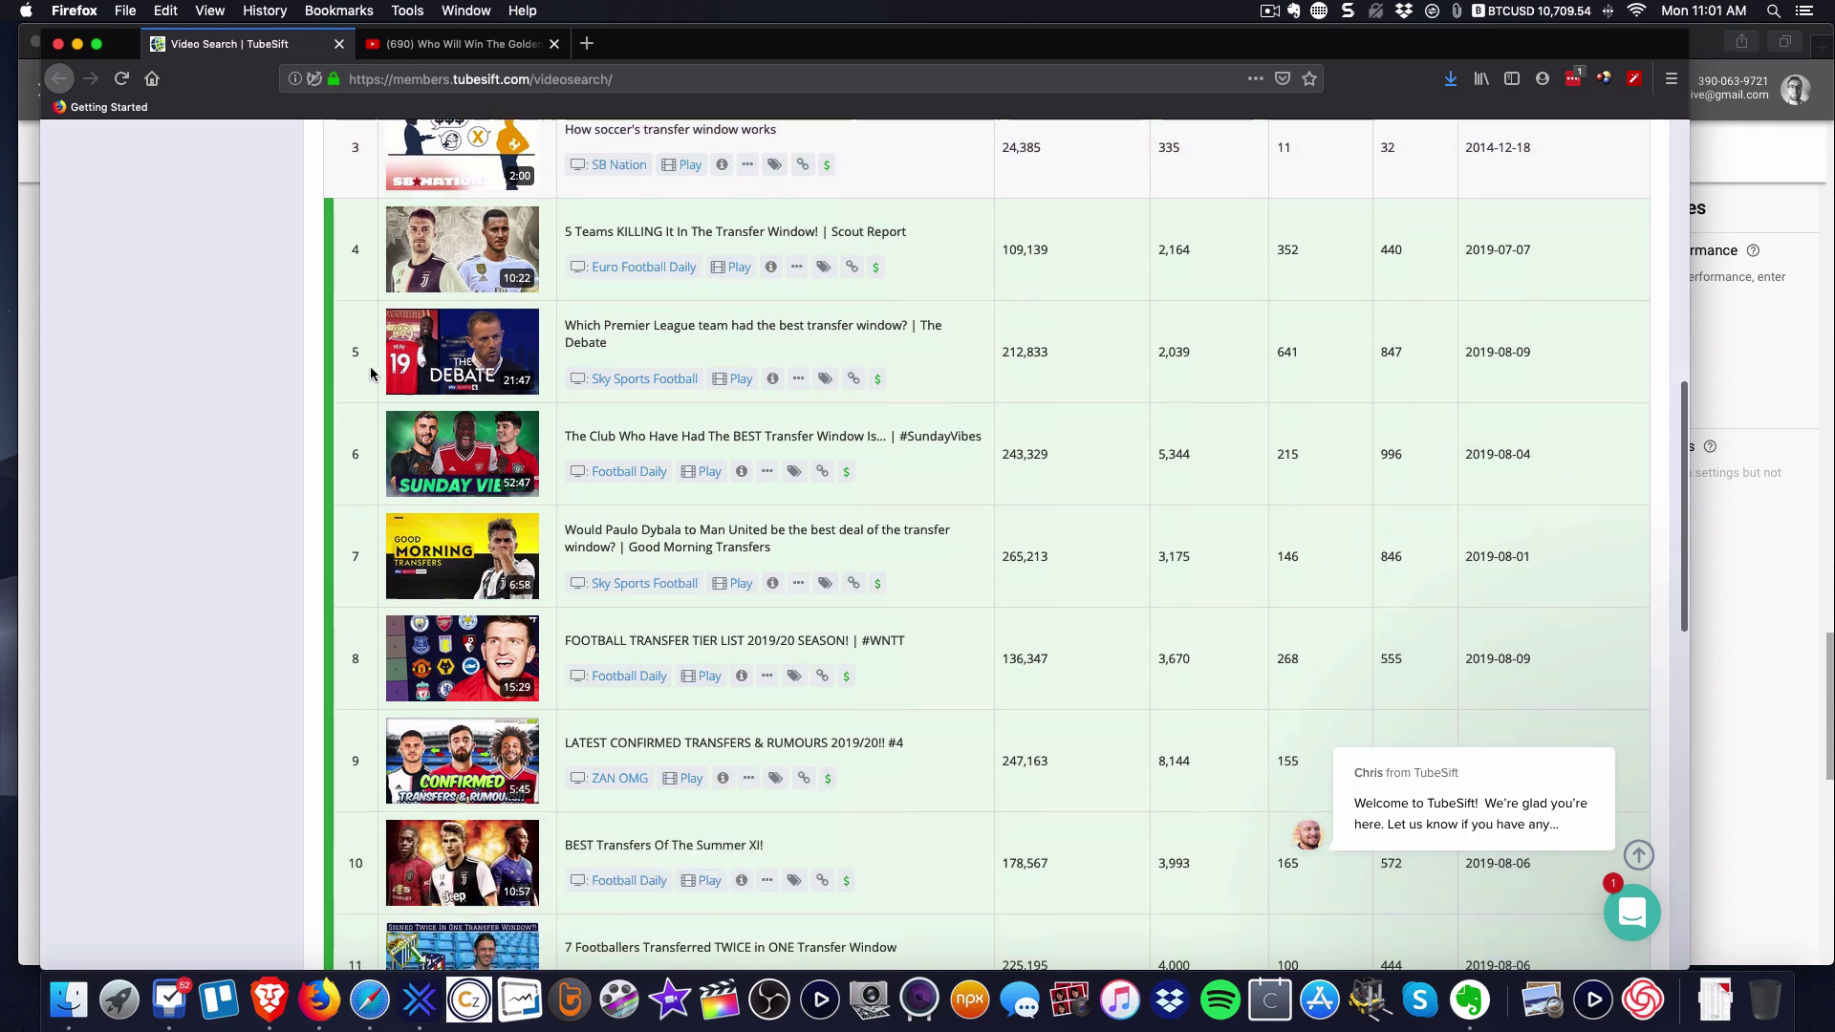
pyautogui.scroll(-3, 1178, 501)
pyautogui.scroll(-3, 1332, 489)
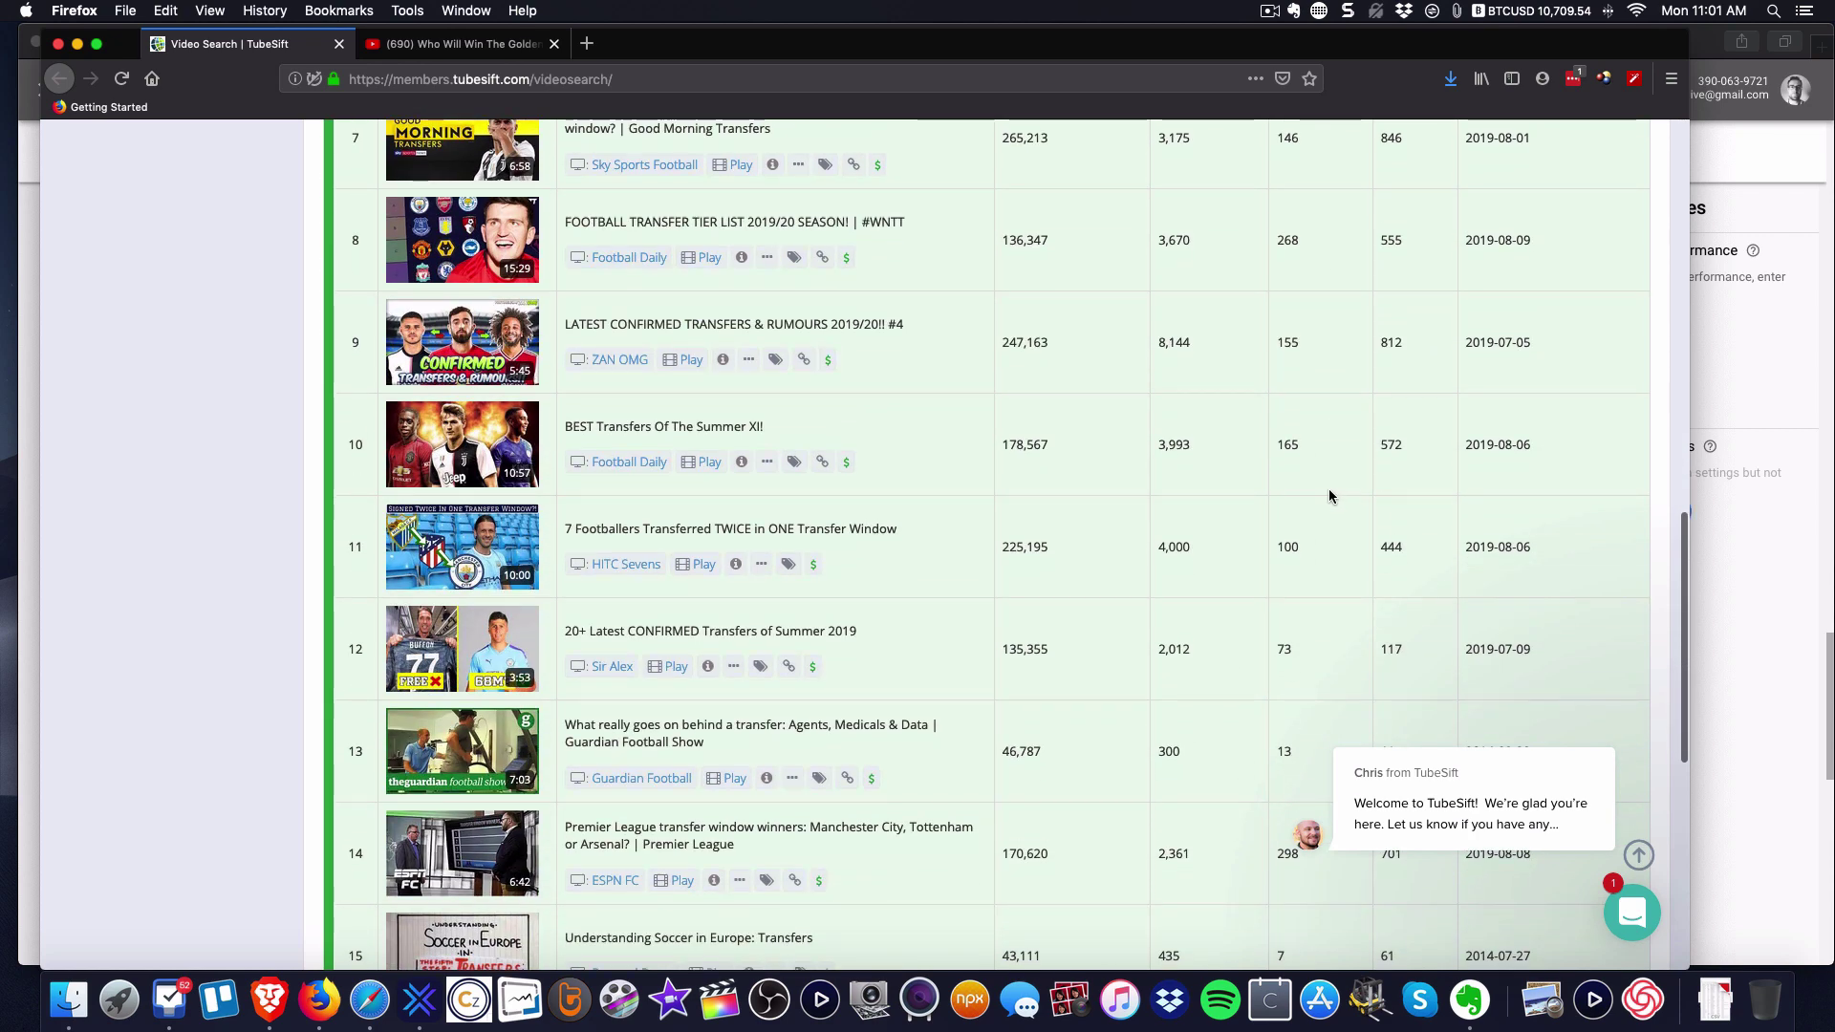
pyautogui.scroll(-3, 1329, 490)
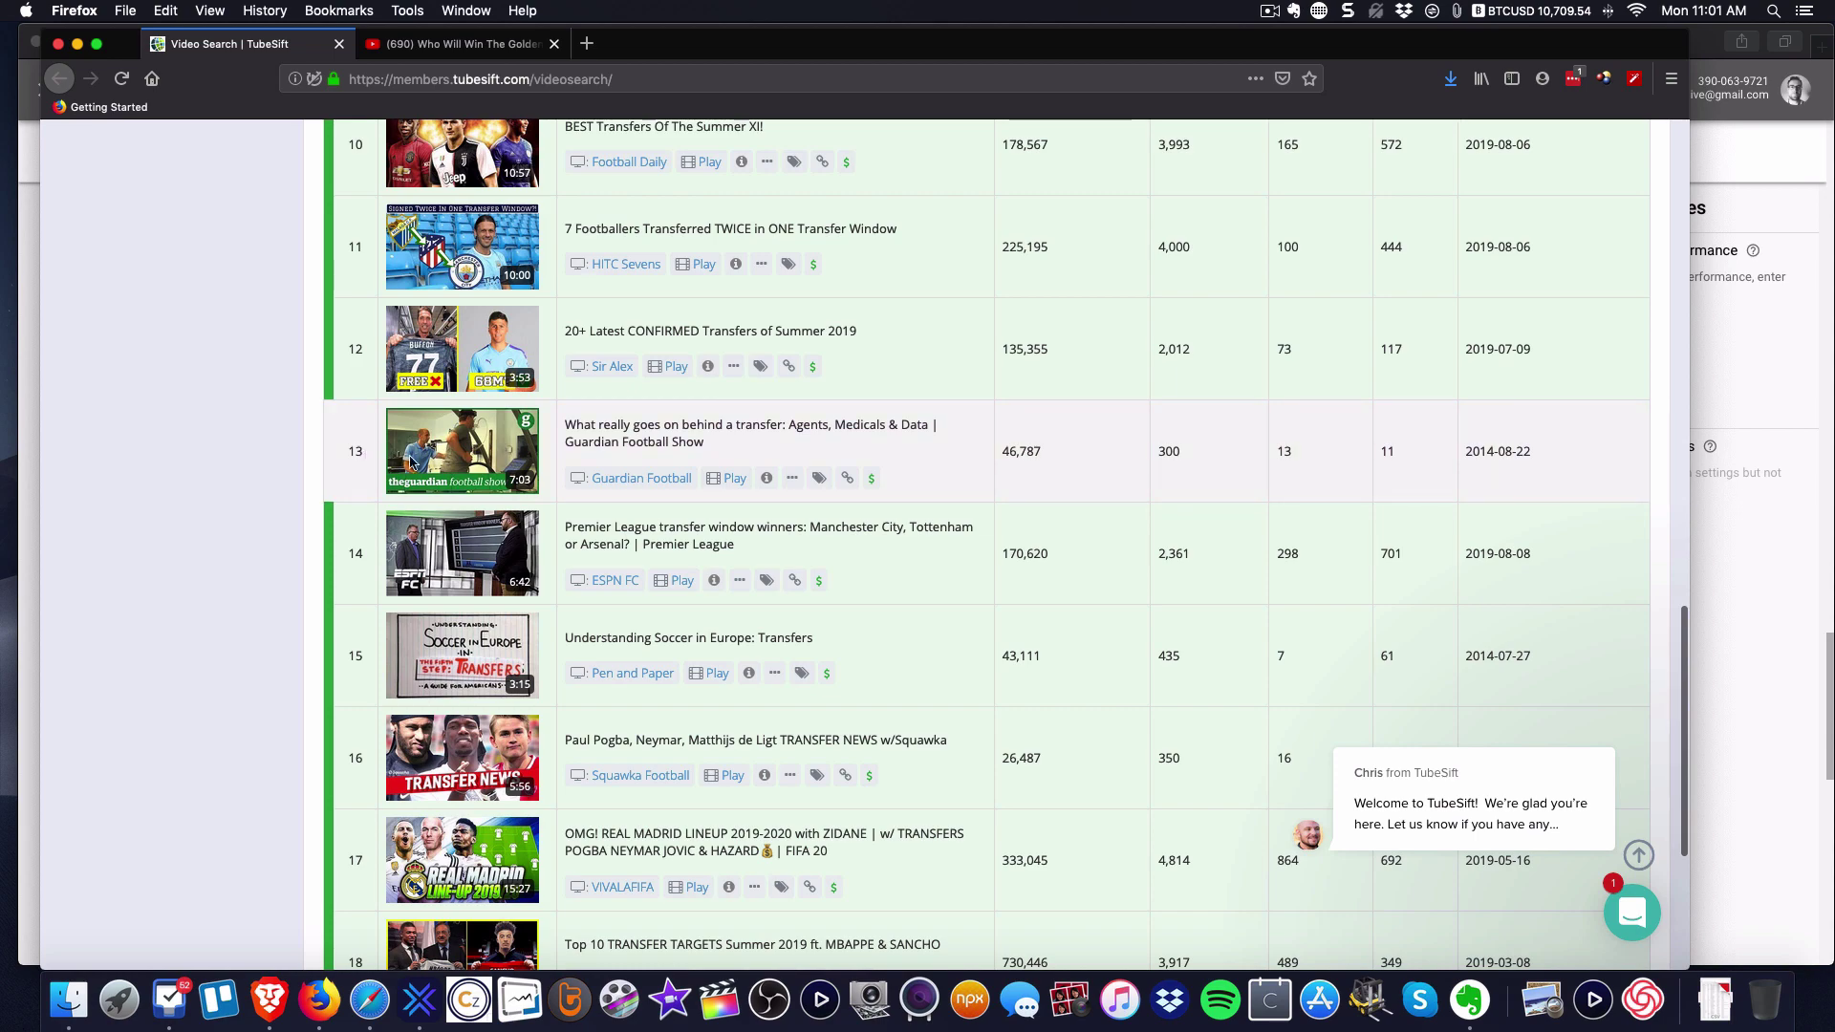
# - Add the selected videos to a new list named "Soccer Transfer Window"
pyautogui.scroll(15, 588, 463)
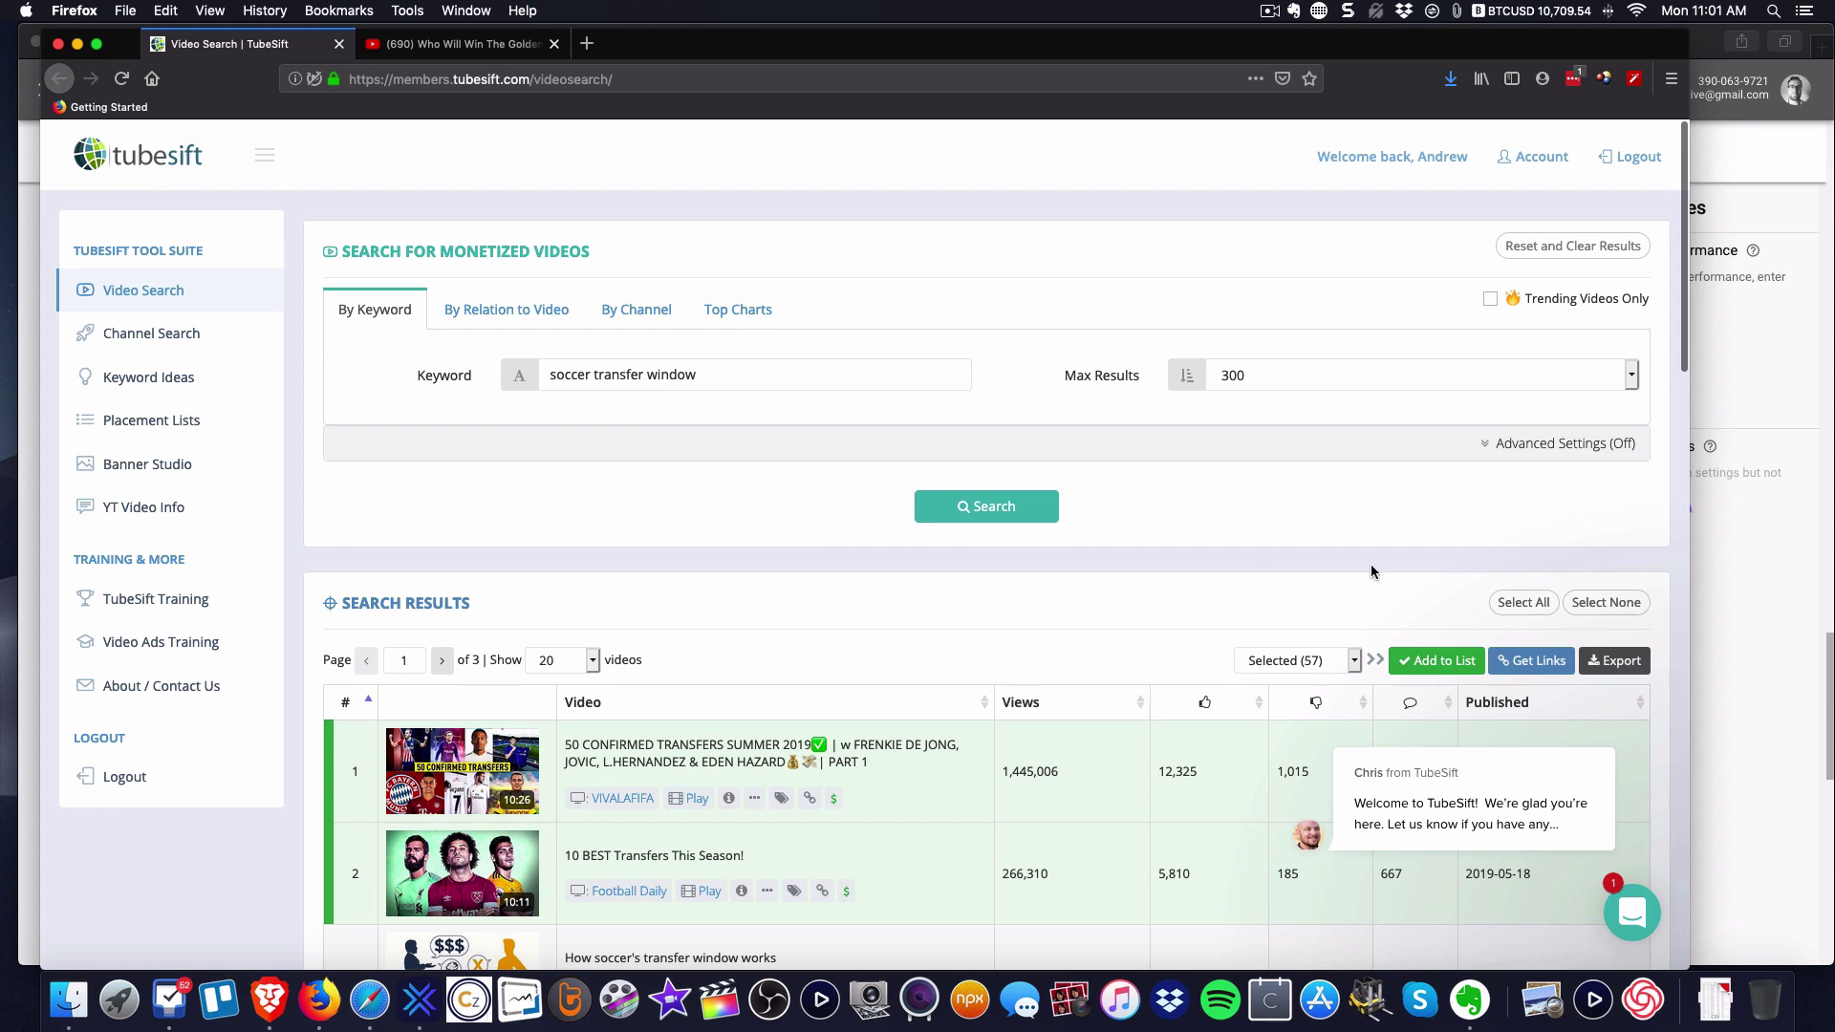
pyautogui.click(1443, 664)
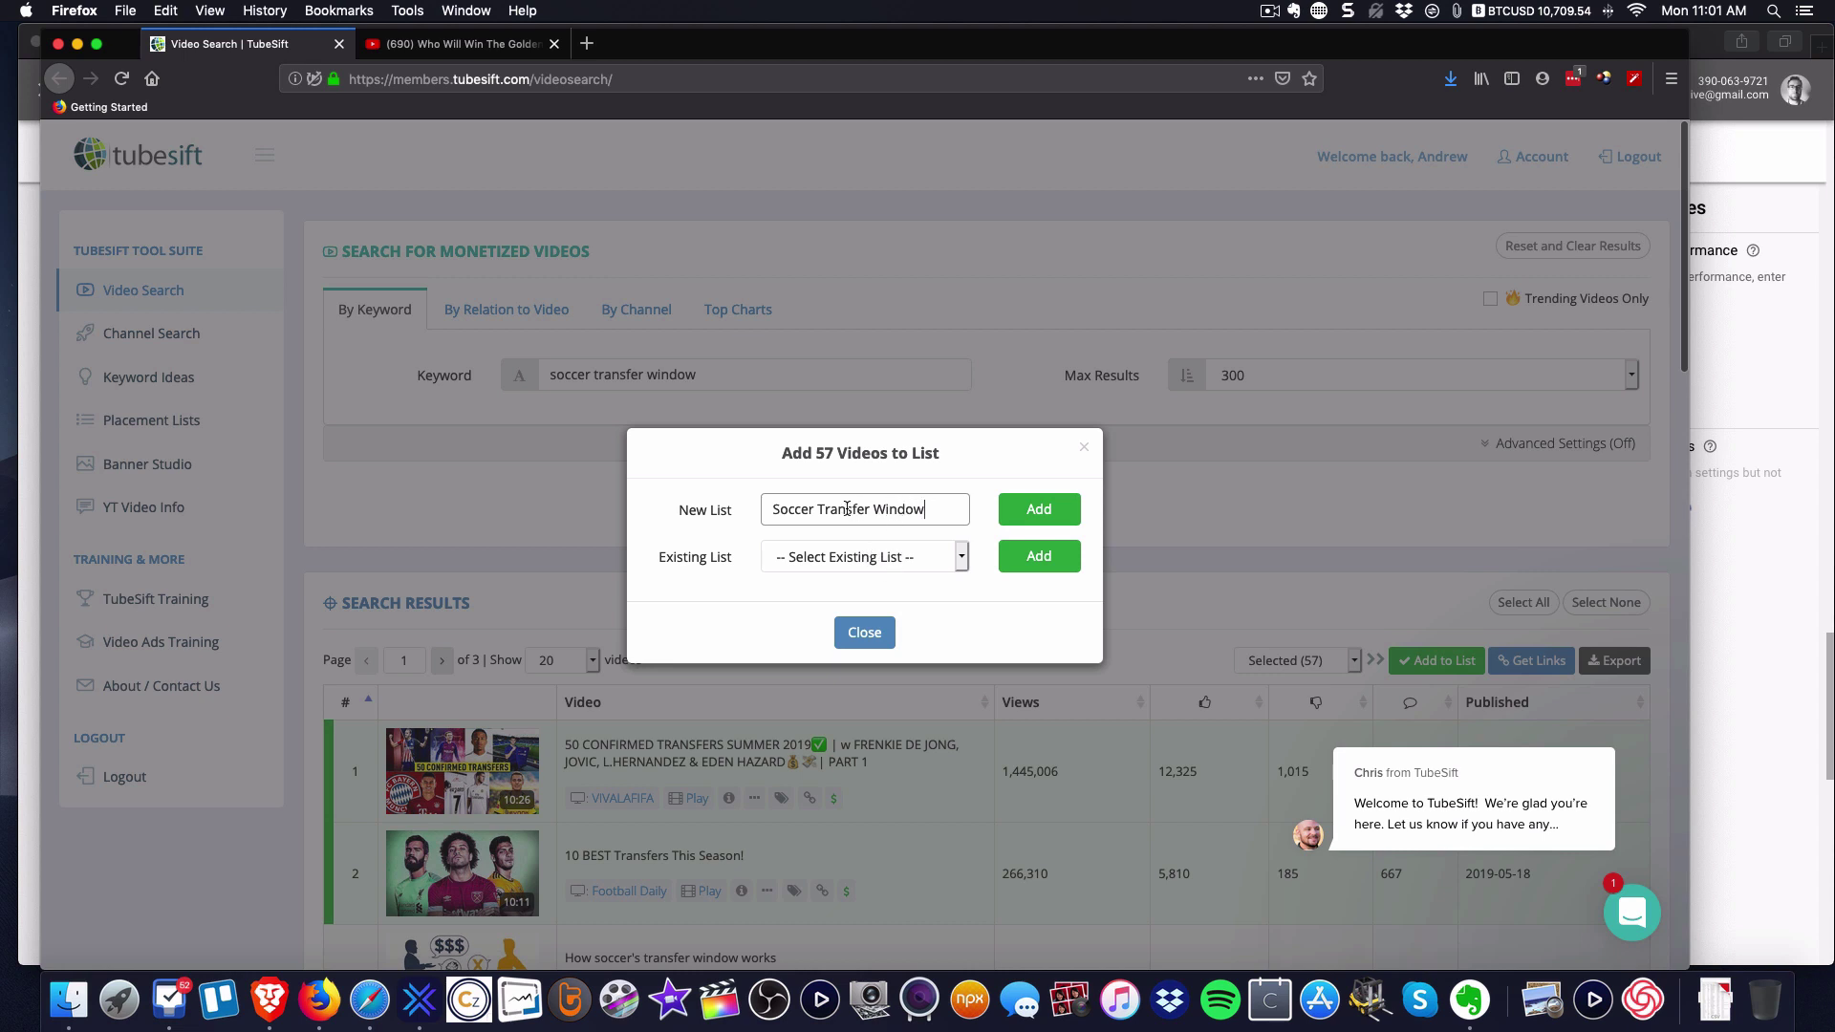
pyautogui.click(1034, 516)
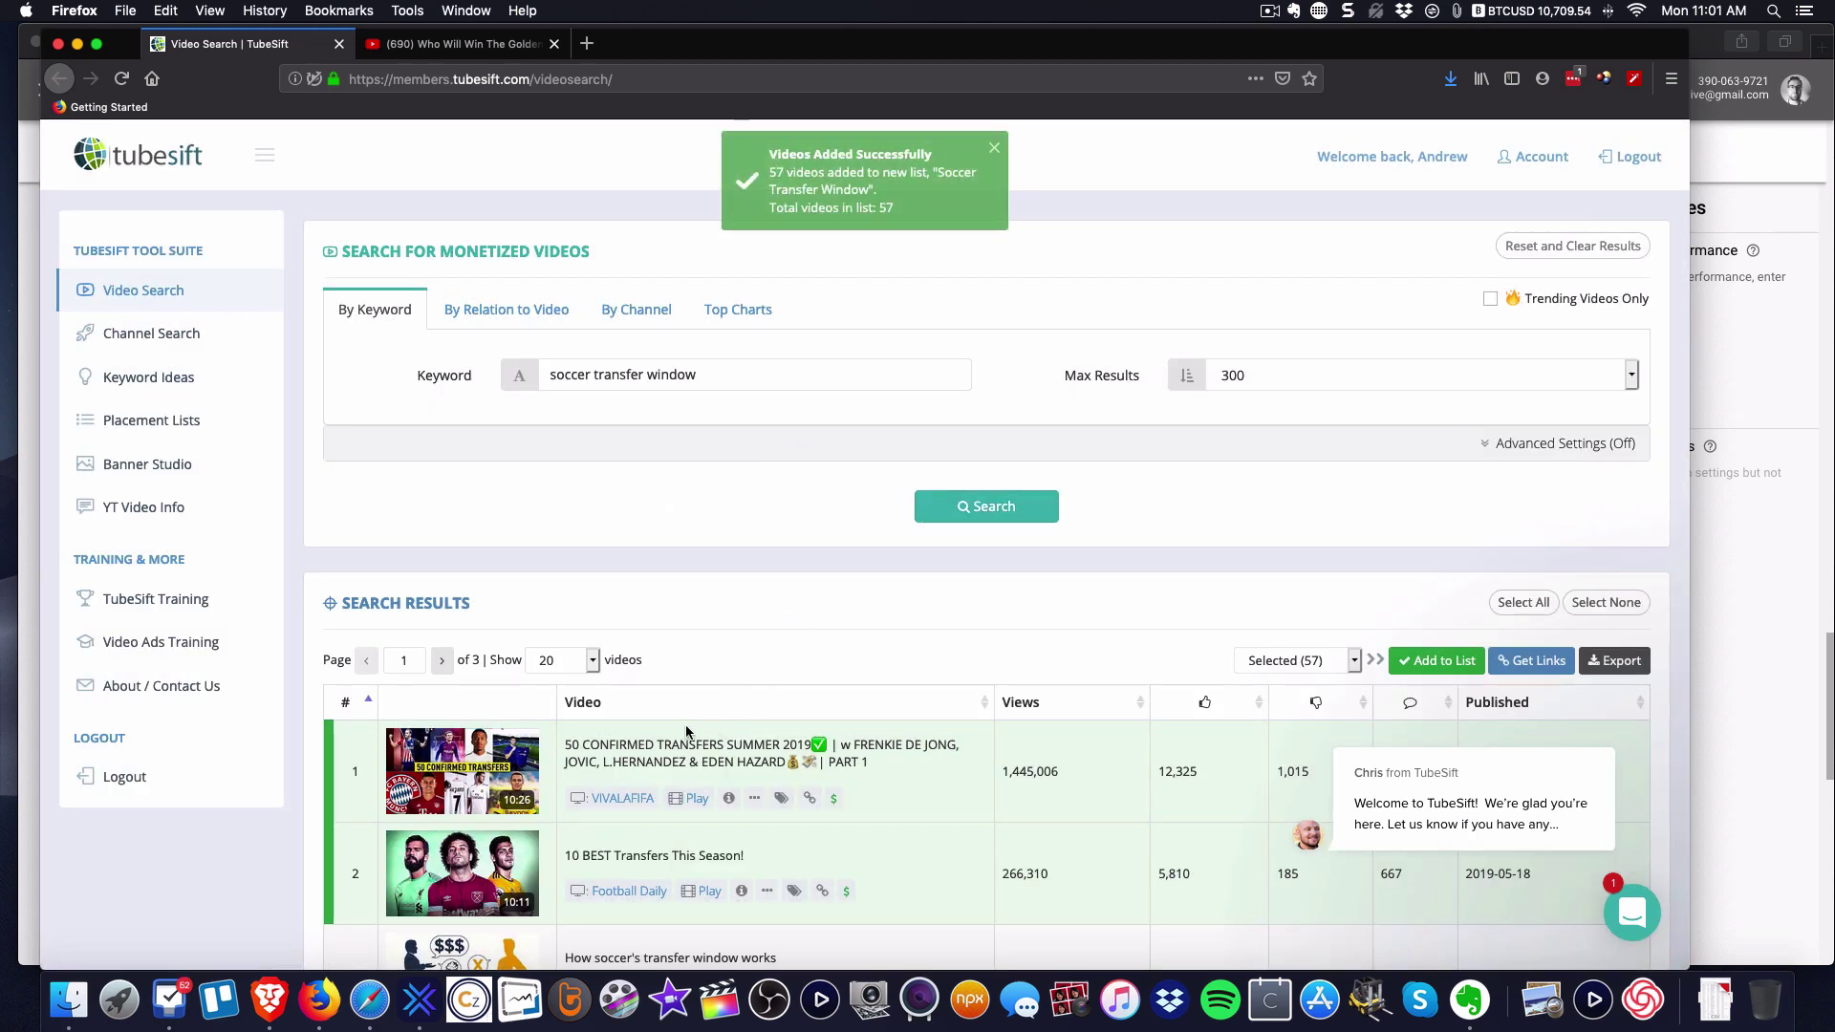
# - Review the search keyword and the selected and deselected videos down to the end of the results page
pyautogui.scroll(-5, 579, 793)
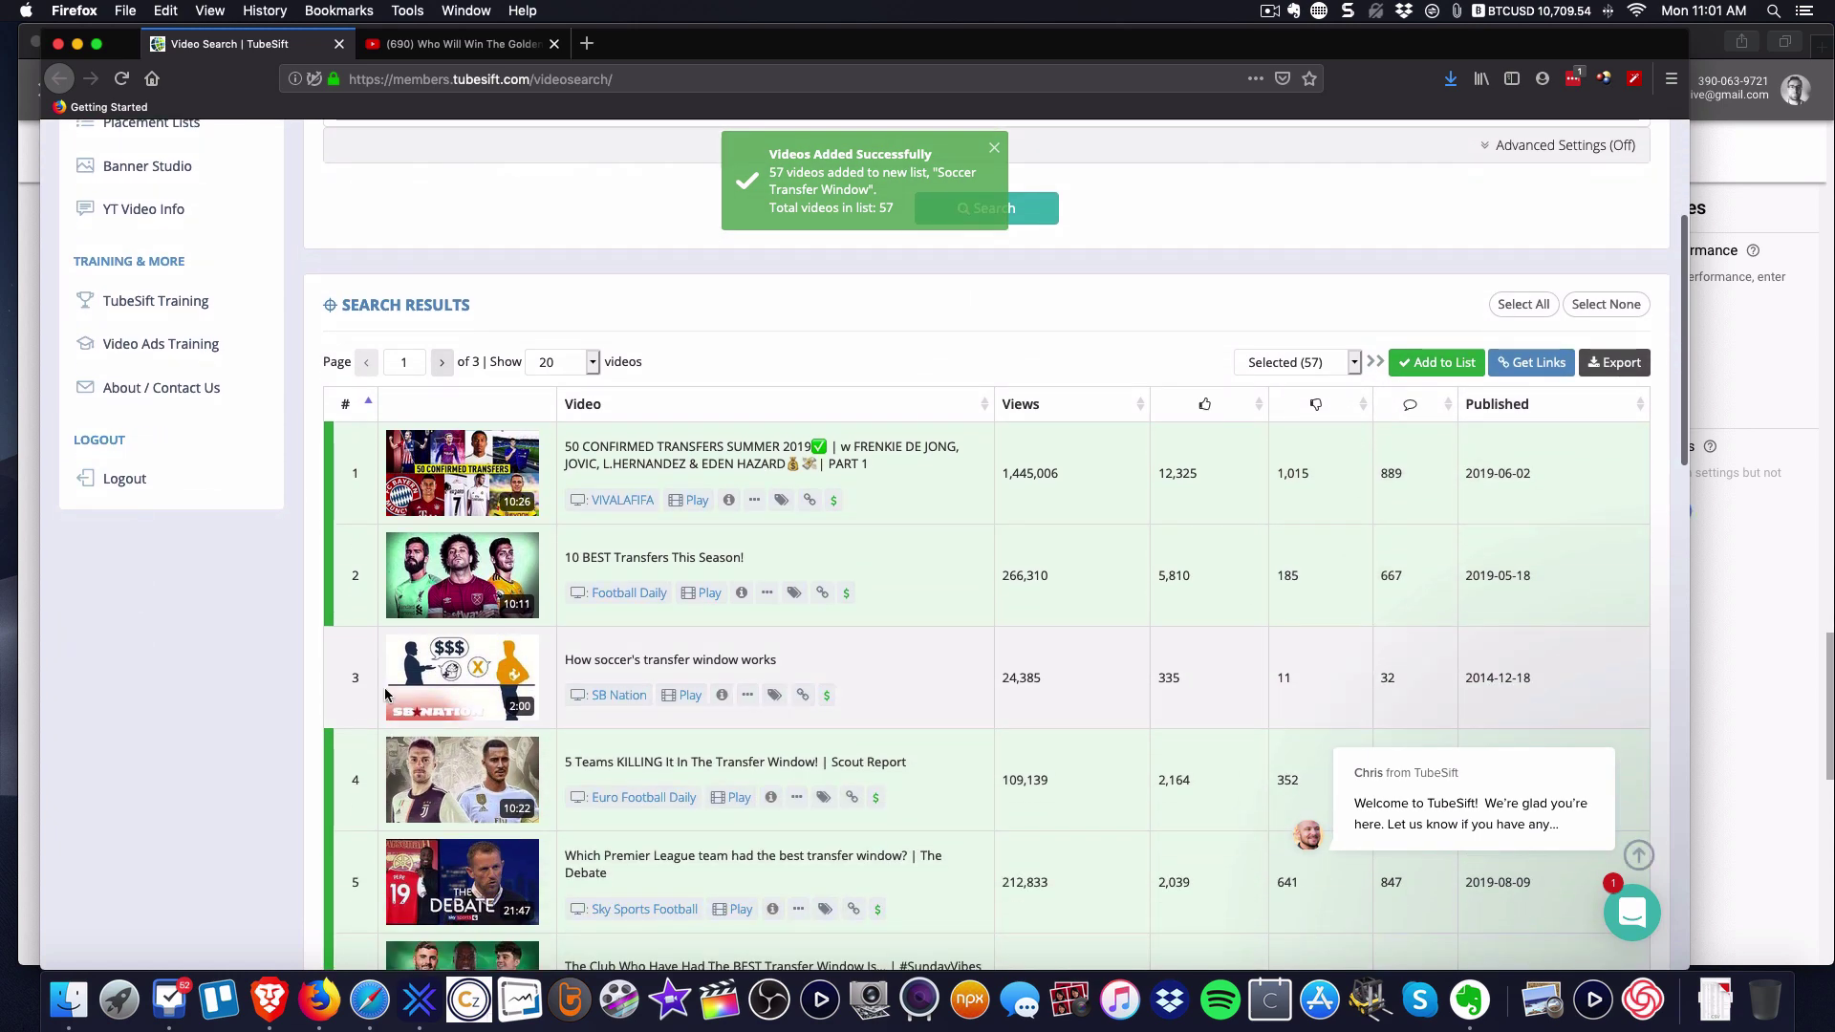
pyautogui.scroll(-4, 507, 772)
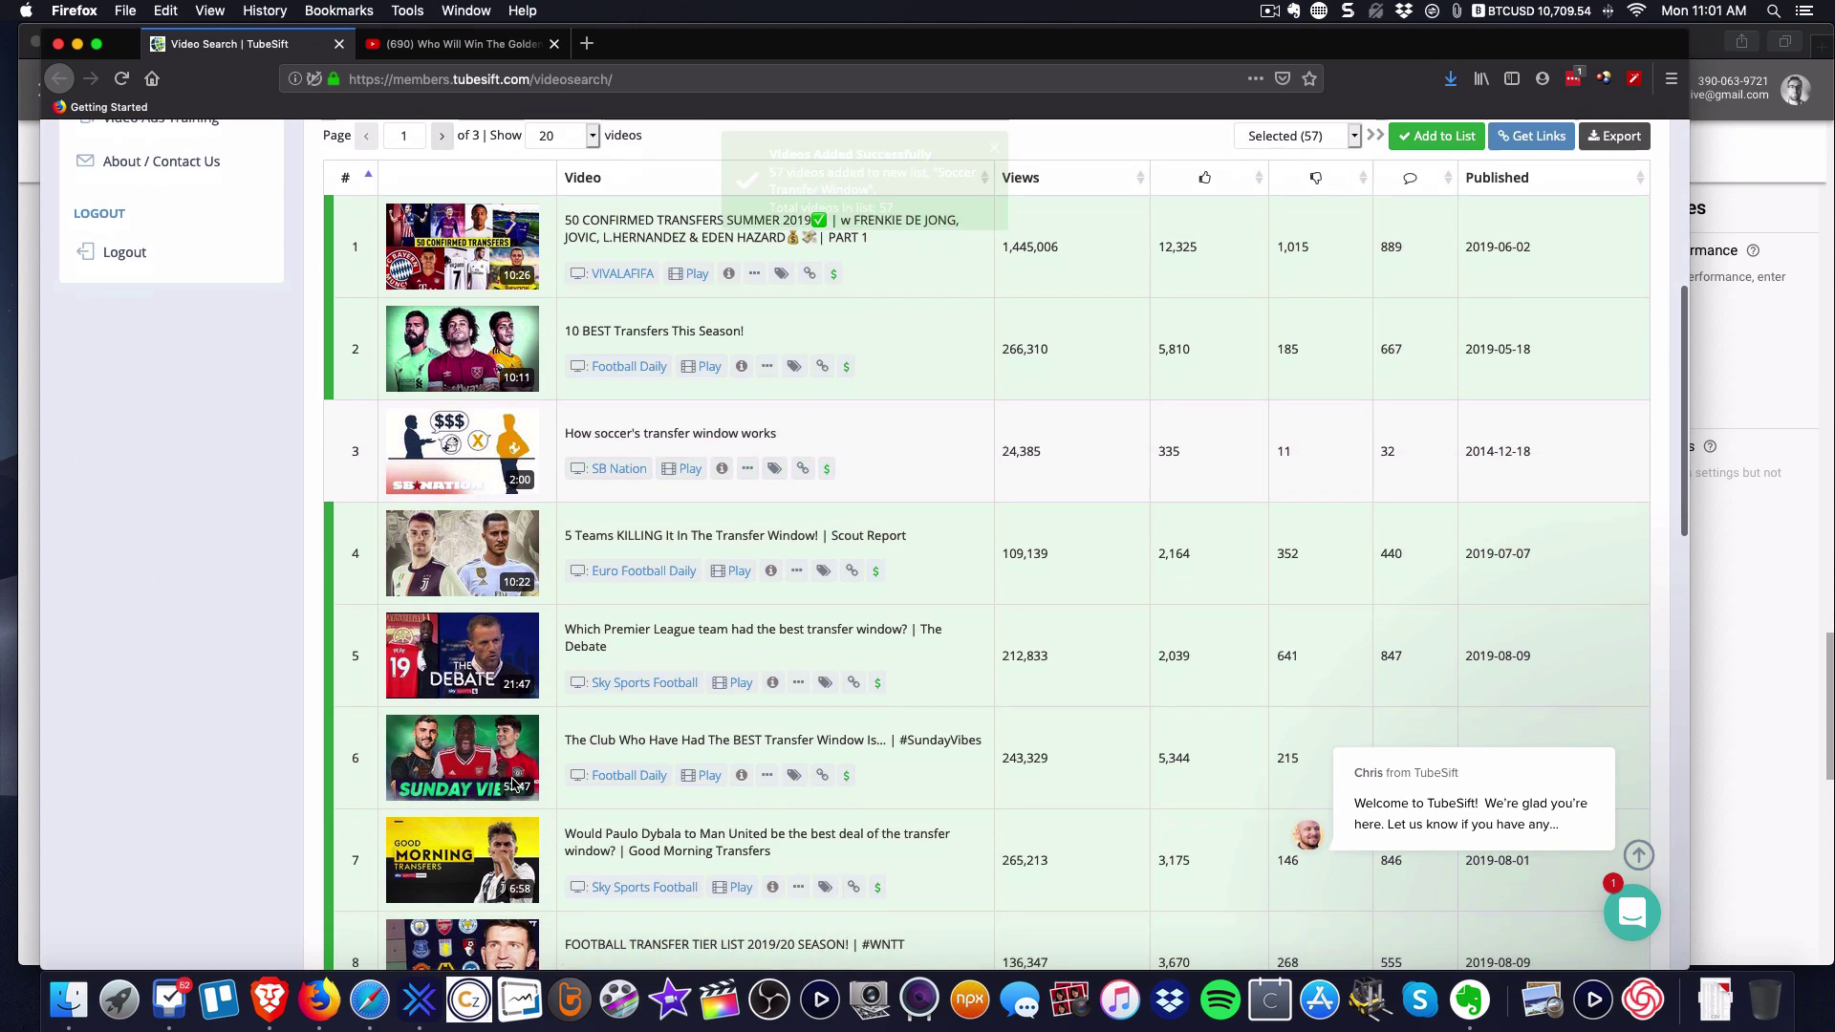
pyautogui.scroll(9, 513, 779)
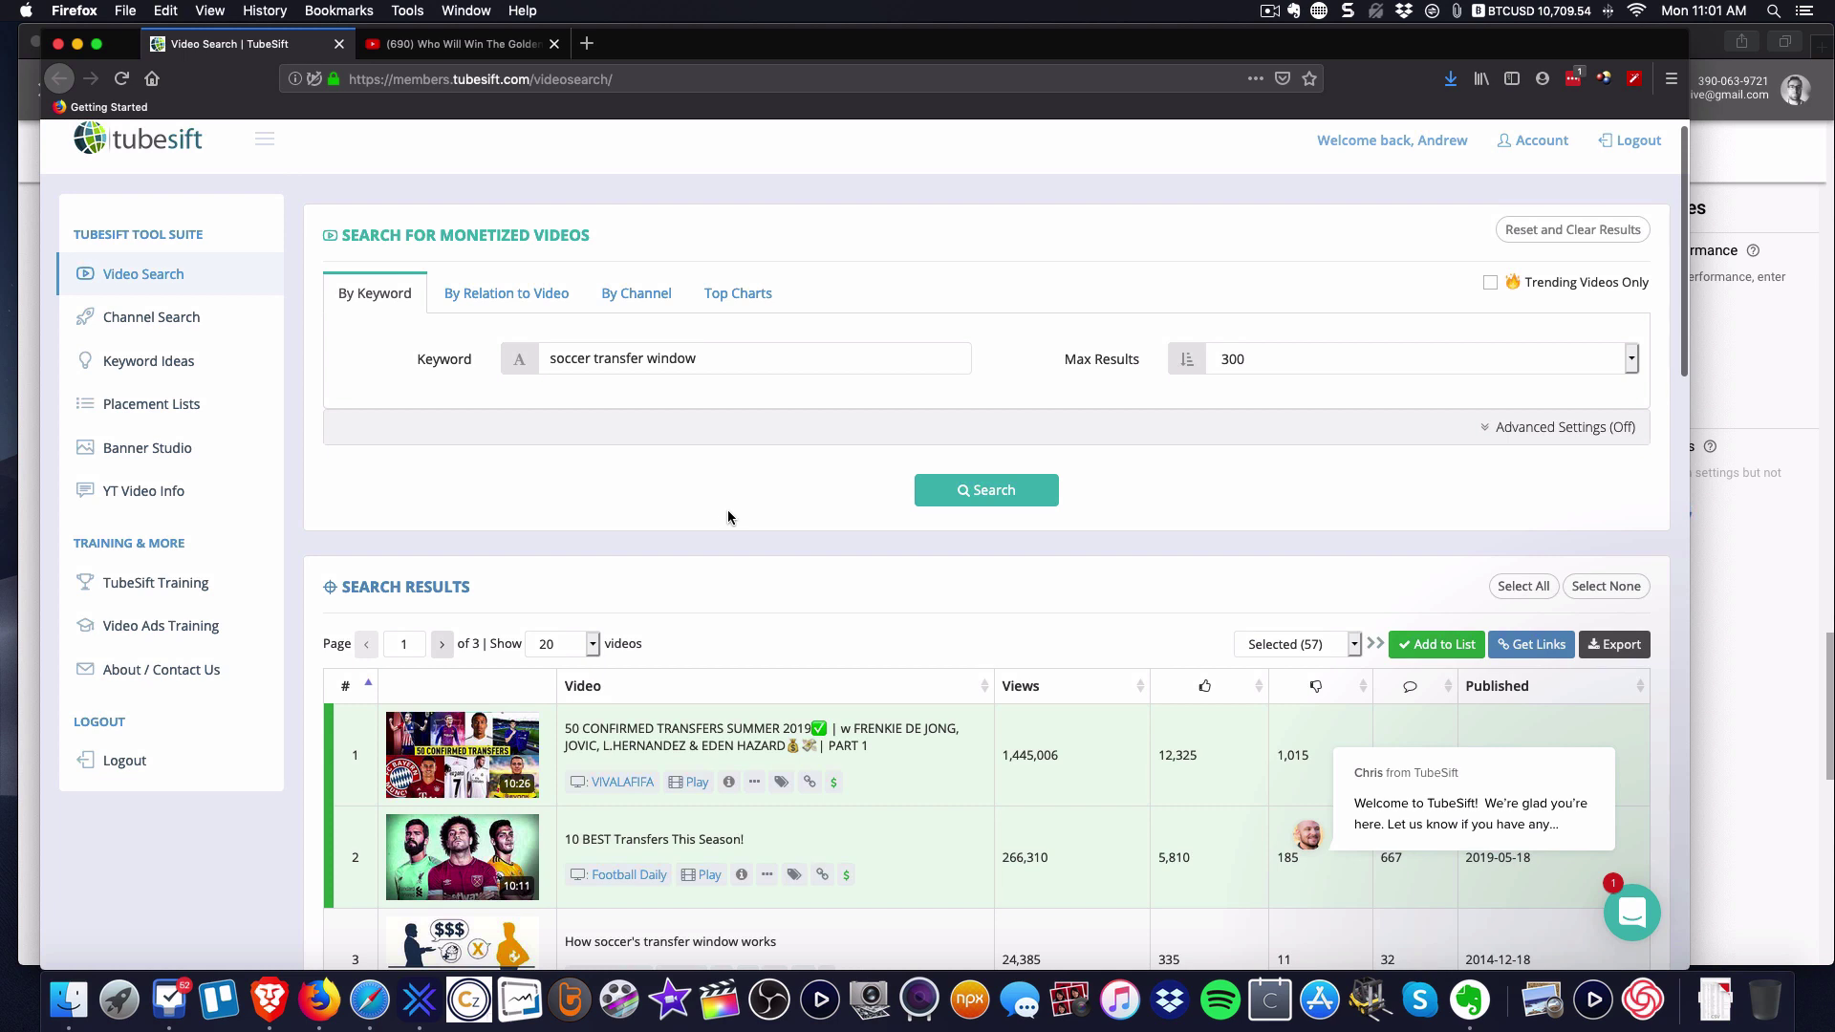
pyautogui.click(756, 360)
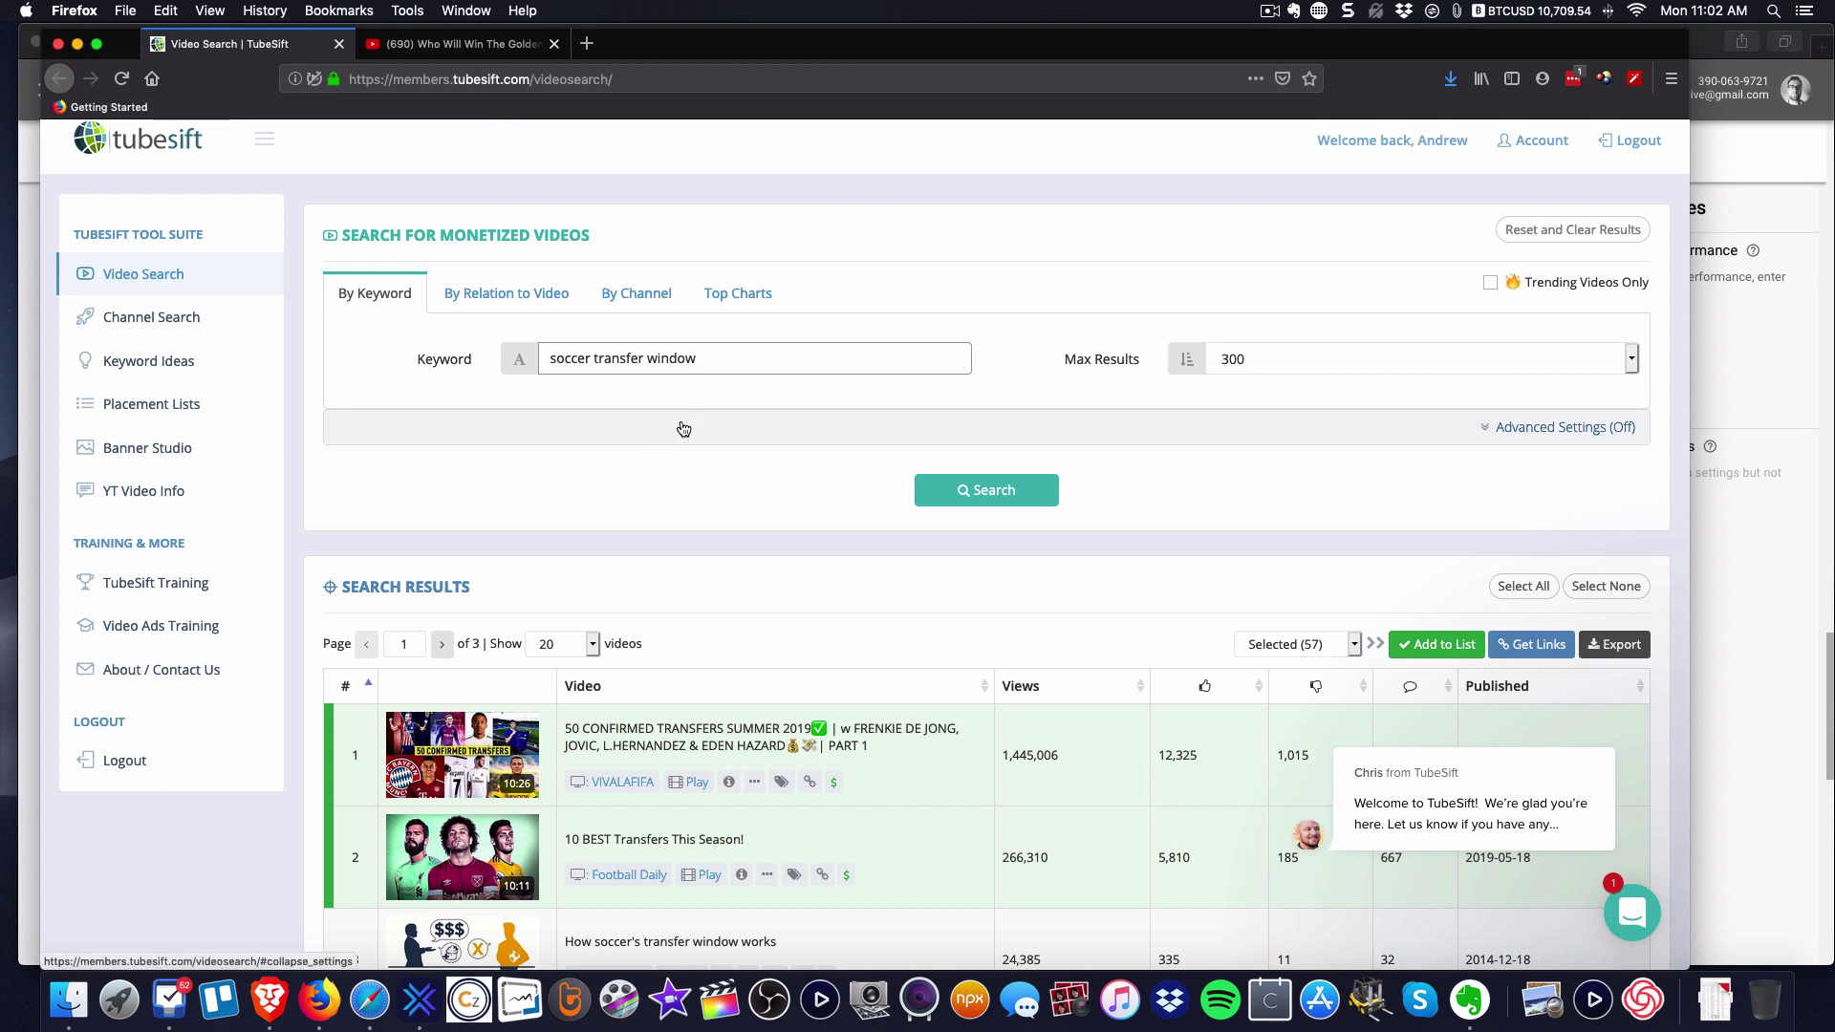
pyautogui.scroll(1, 526, 354)
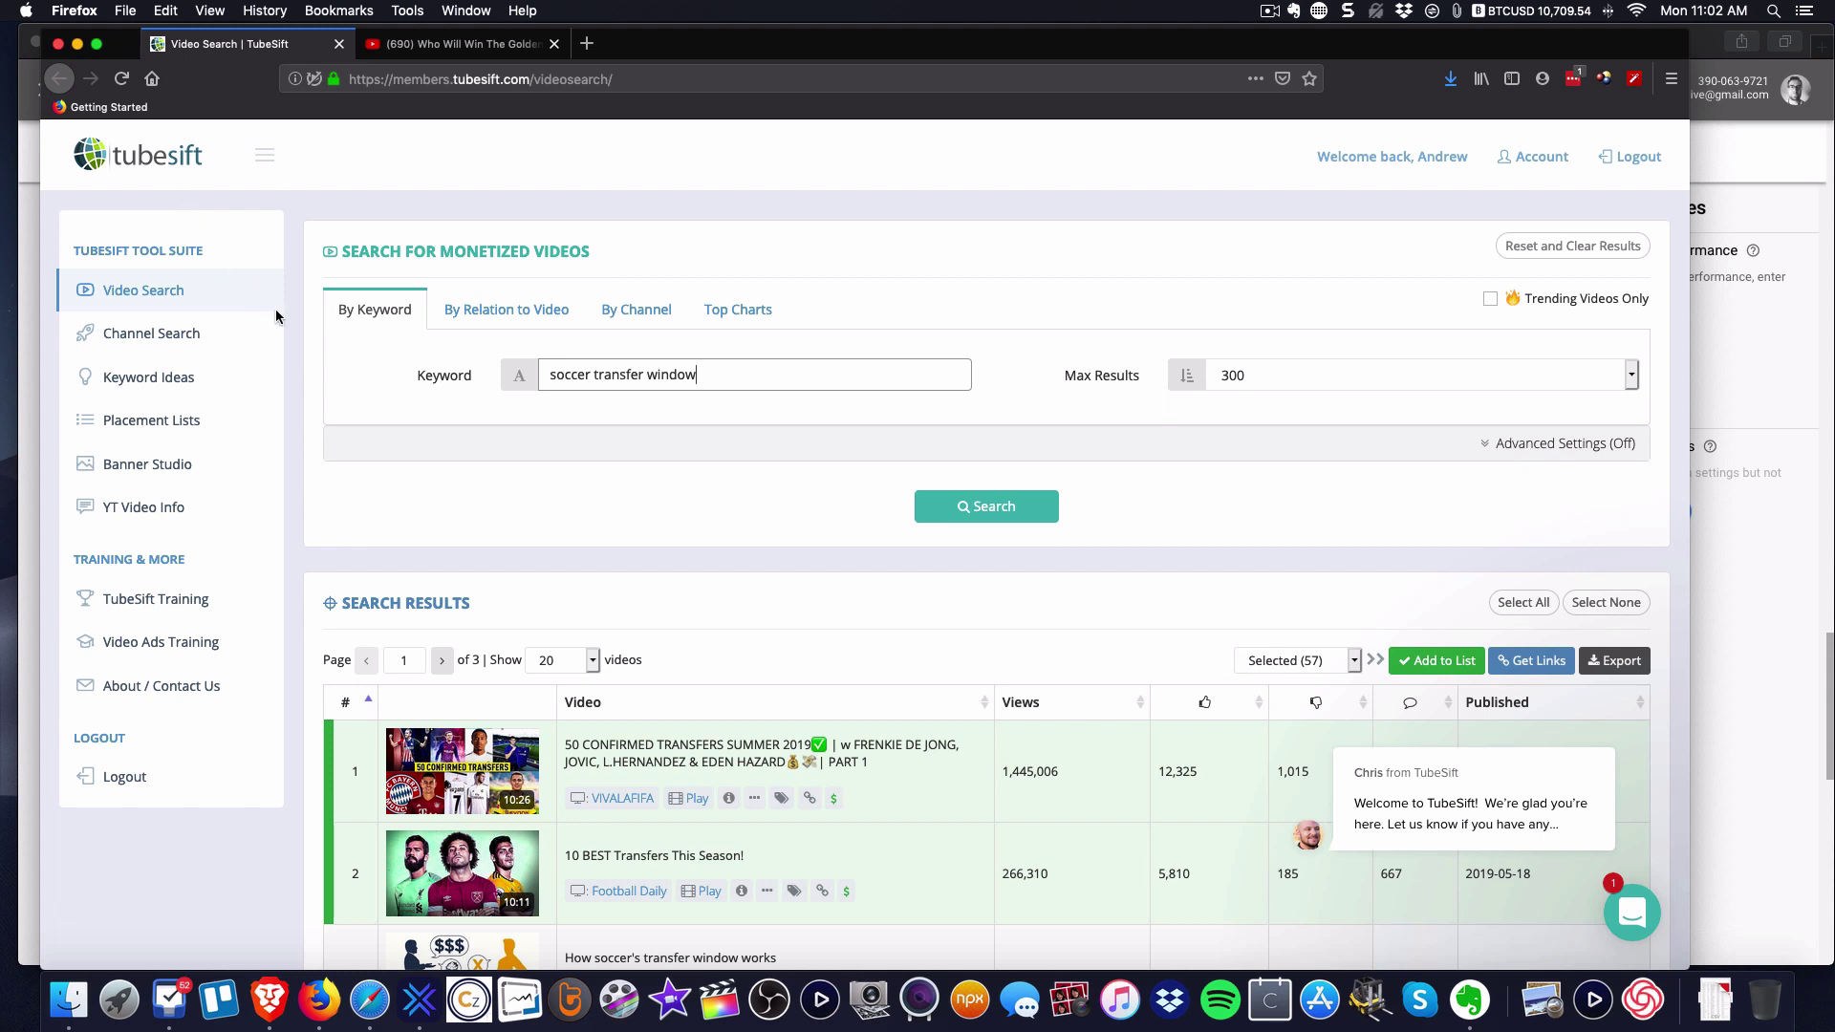
pyautogui.scroll(-10, 276, 308)
pyautogui.scroll(-5, 524, 621)
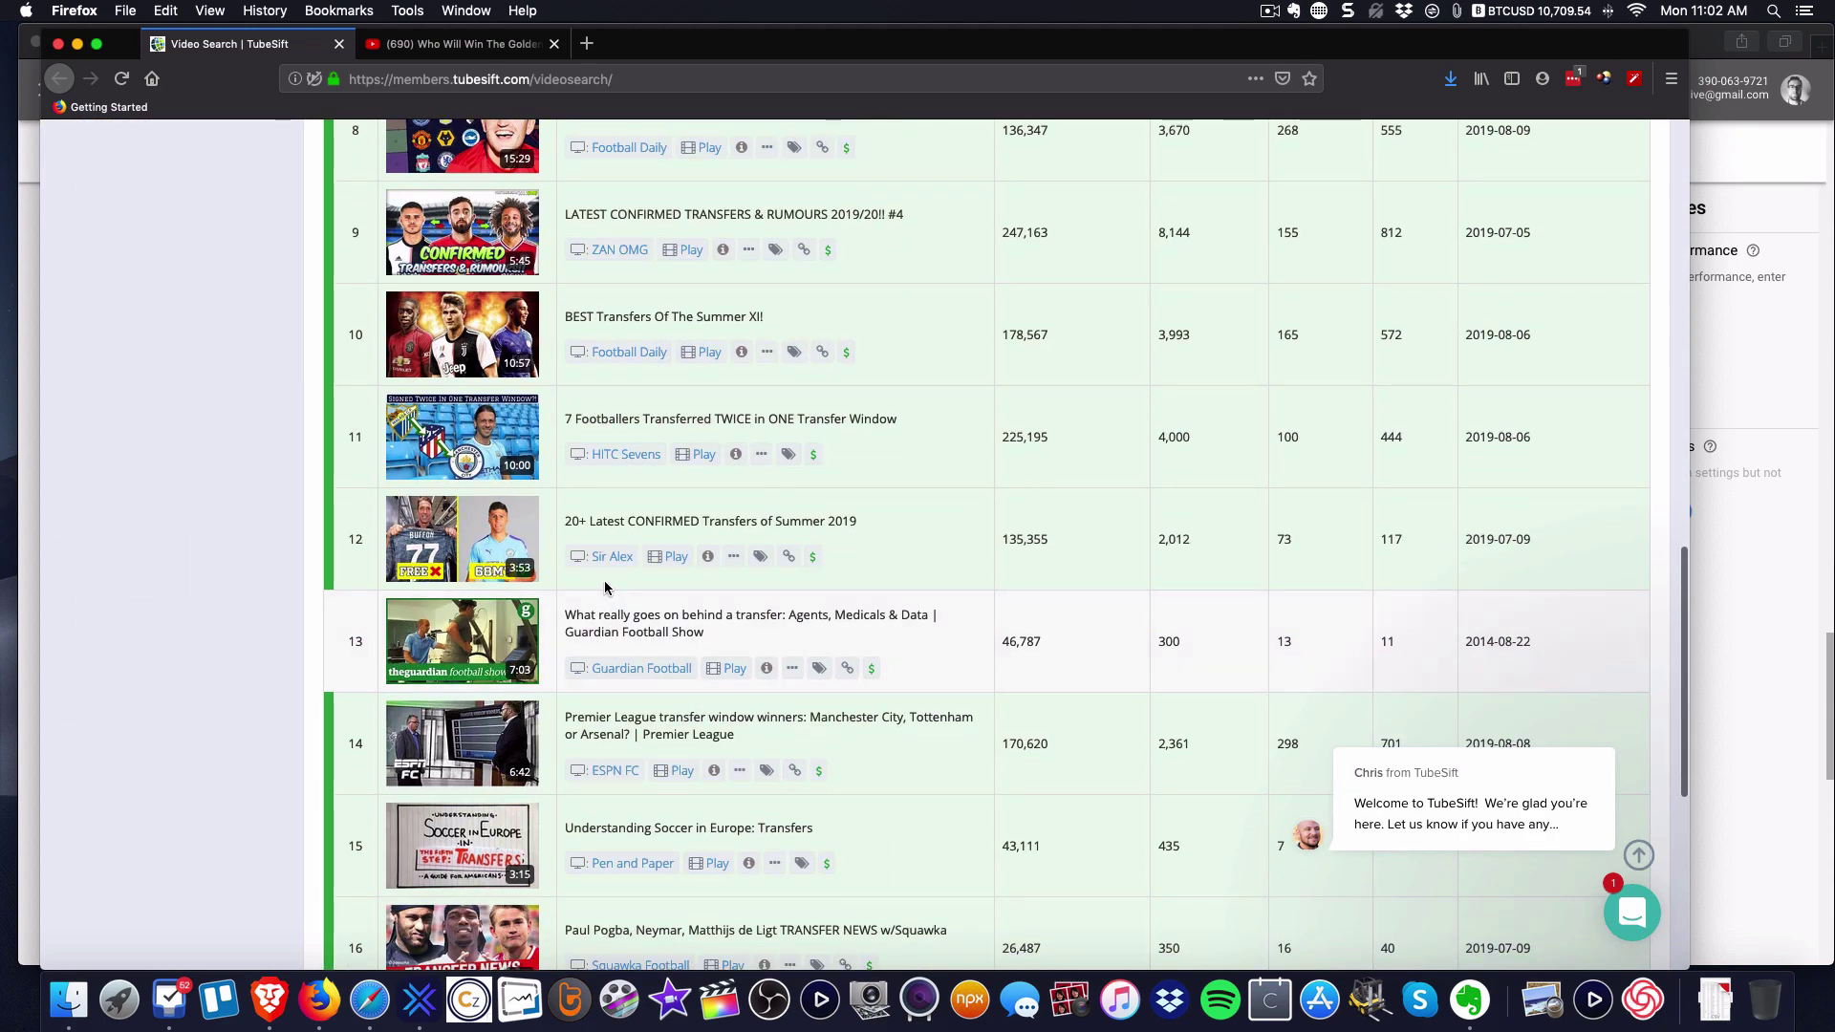
pyautogui.scroll(-6, 605, 587)
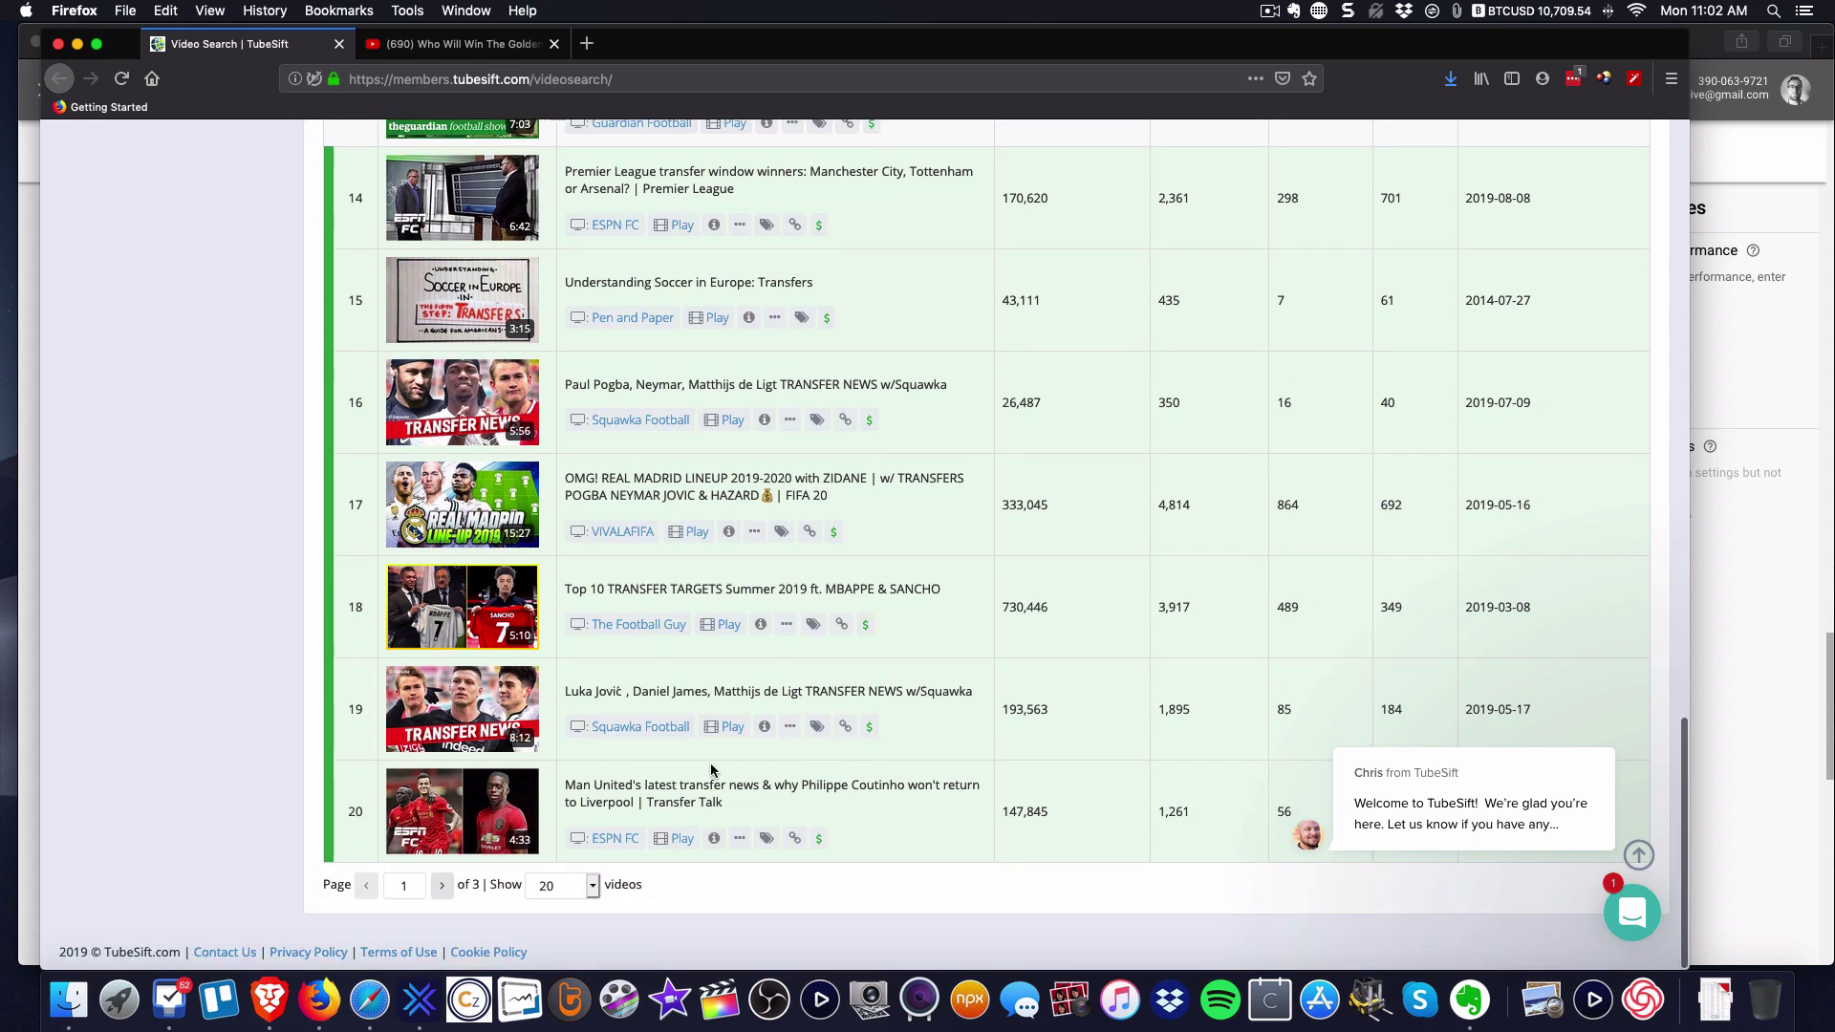
pyautogui.scroll(20, 711, 771)
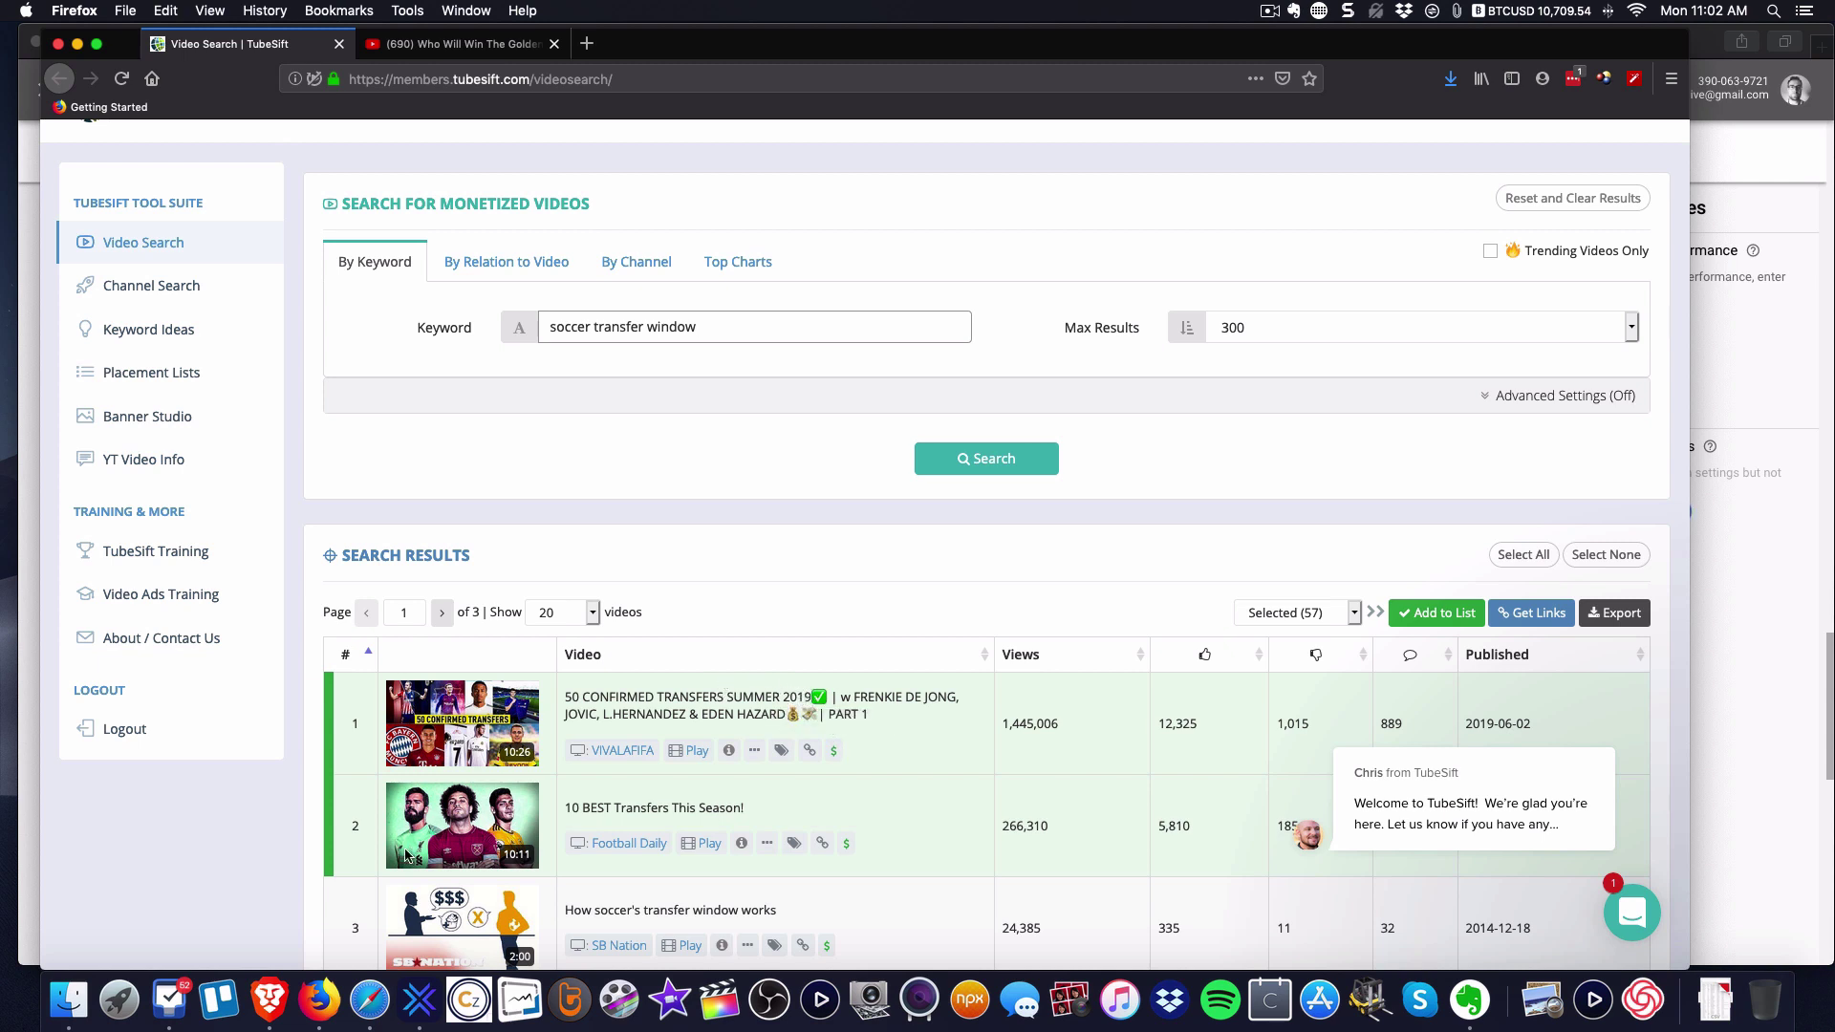
pyautogui.click(371, 1001)
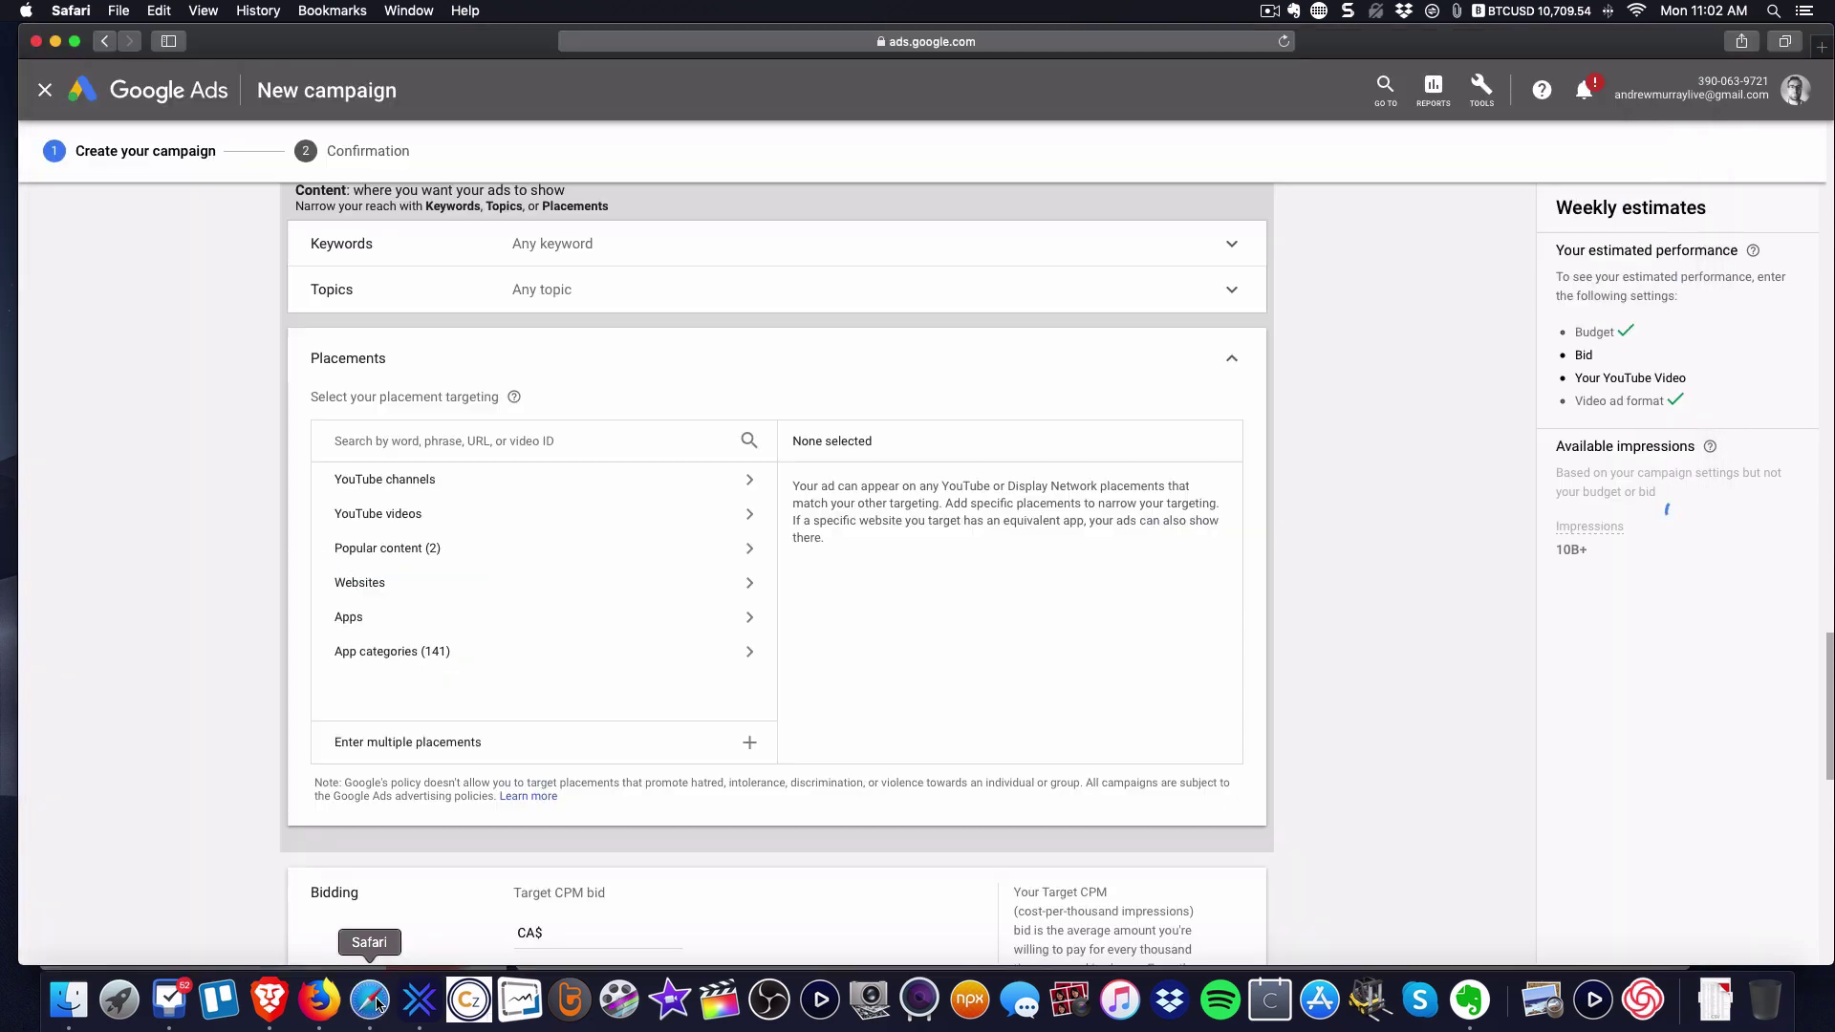
pyautogui.scroll(-2, 415, 854)
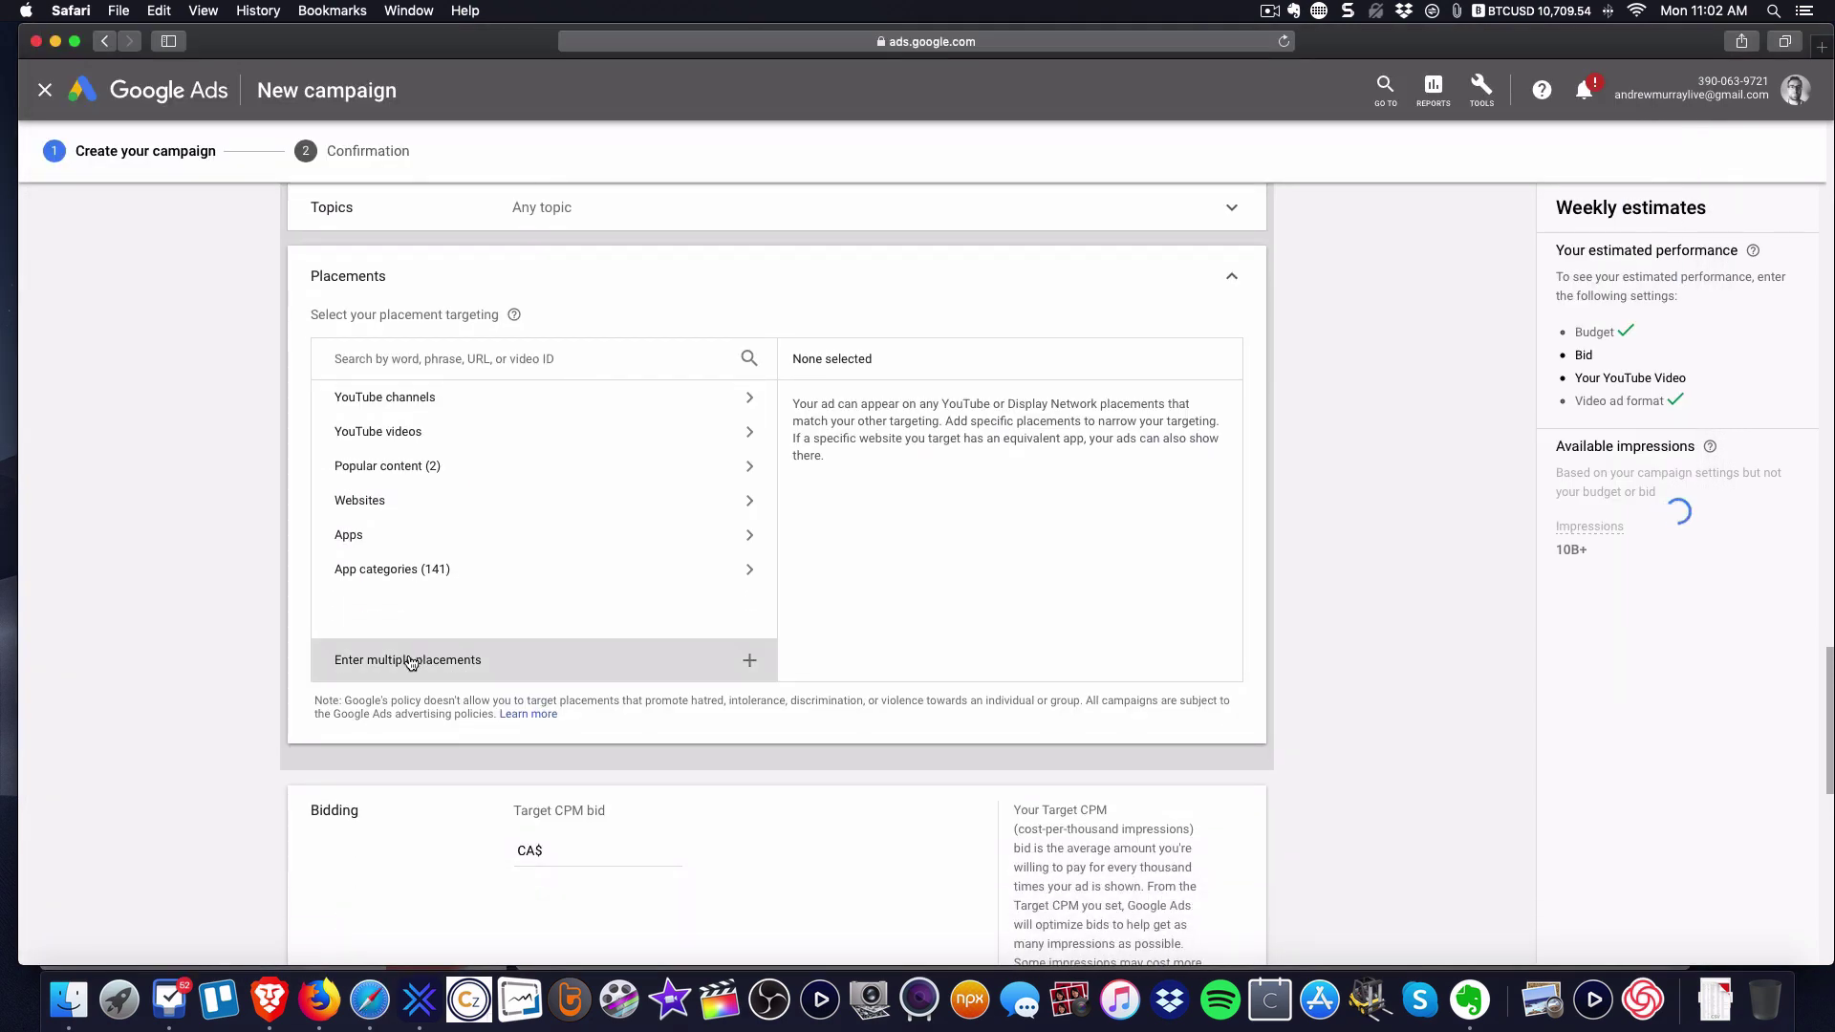
pyautogui.click(411, 661)
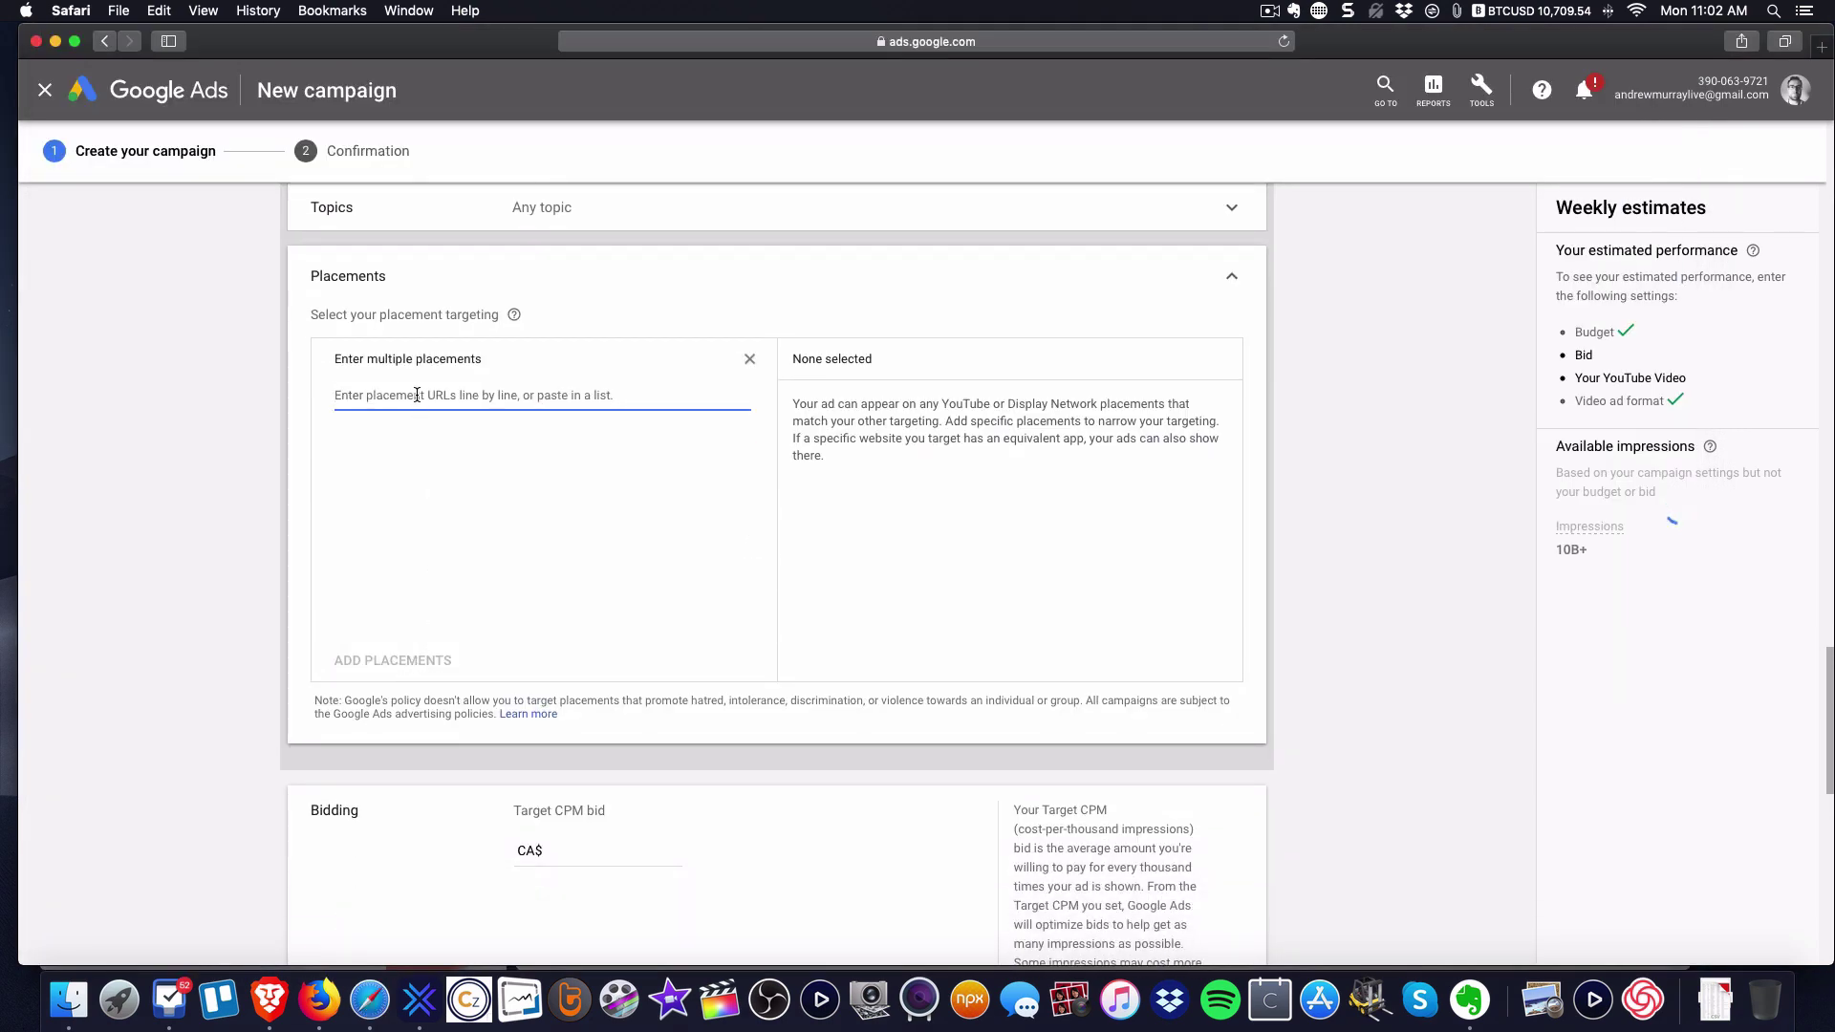
pyautogui.write('https://www.youtube.com/watch?v=mOl4KzQtYlA')
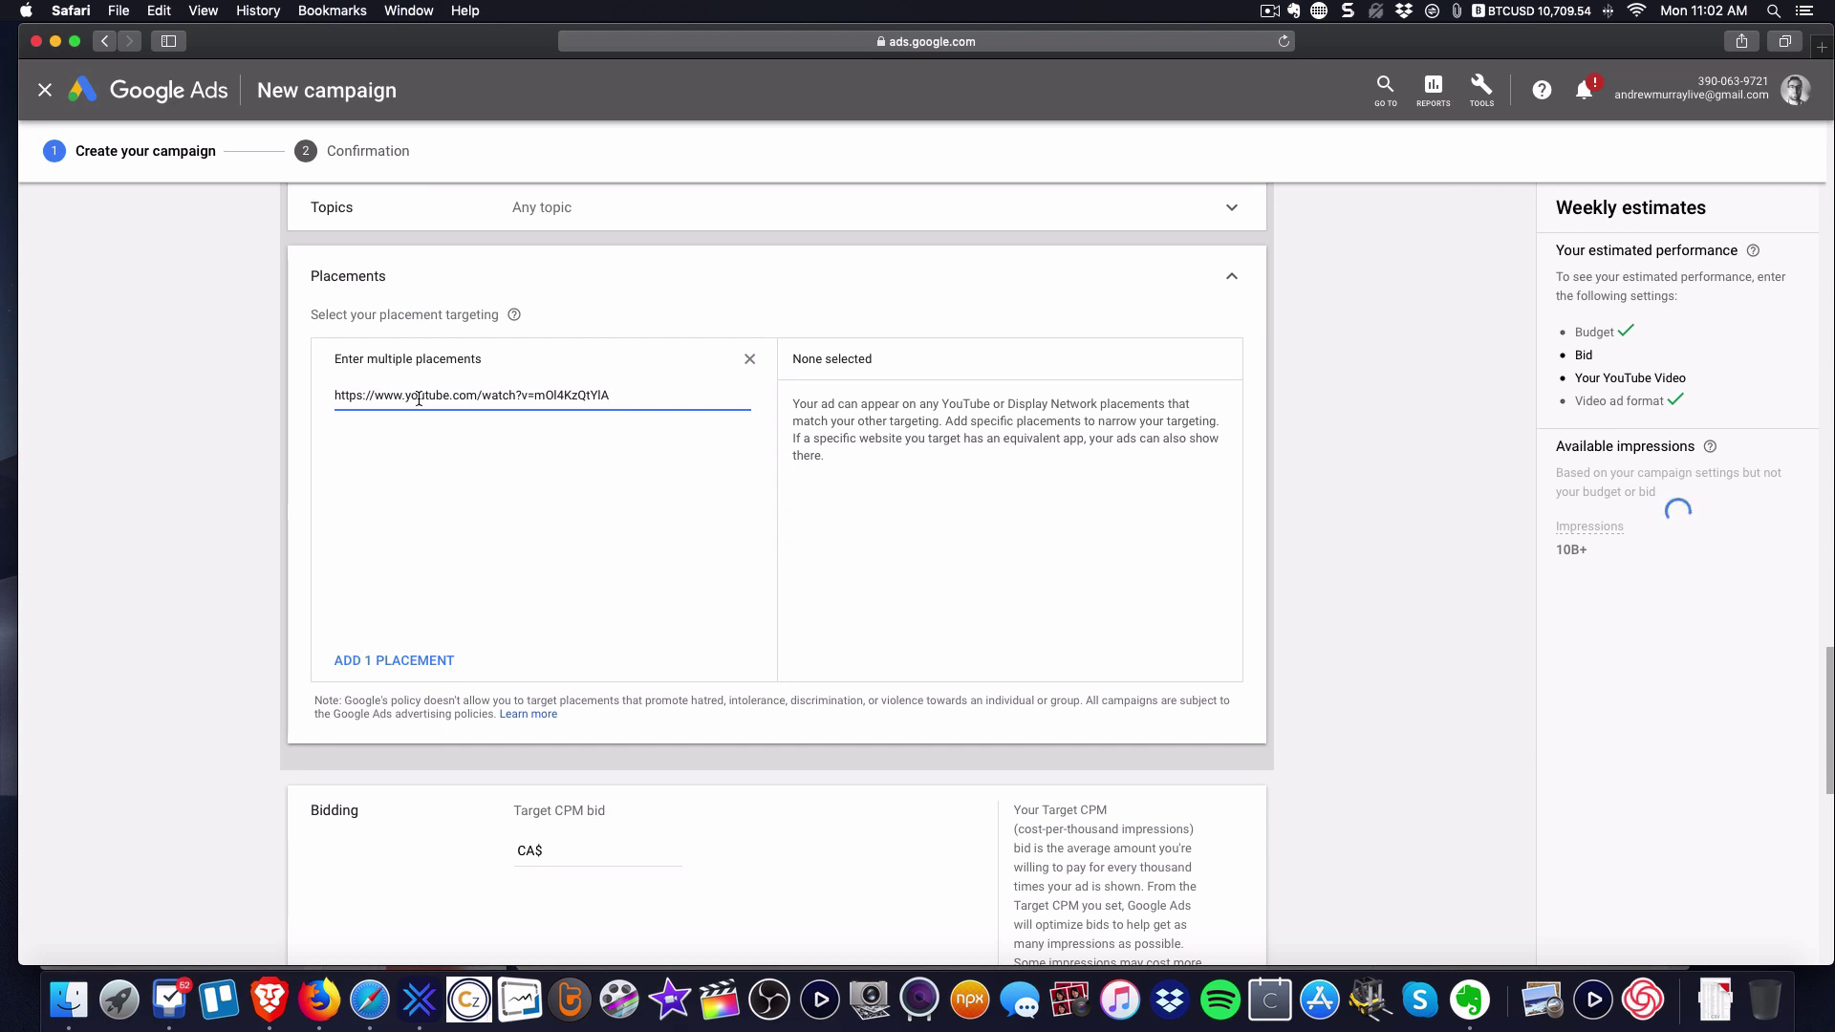
pyautogui.click(750, 361)
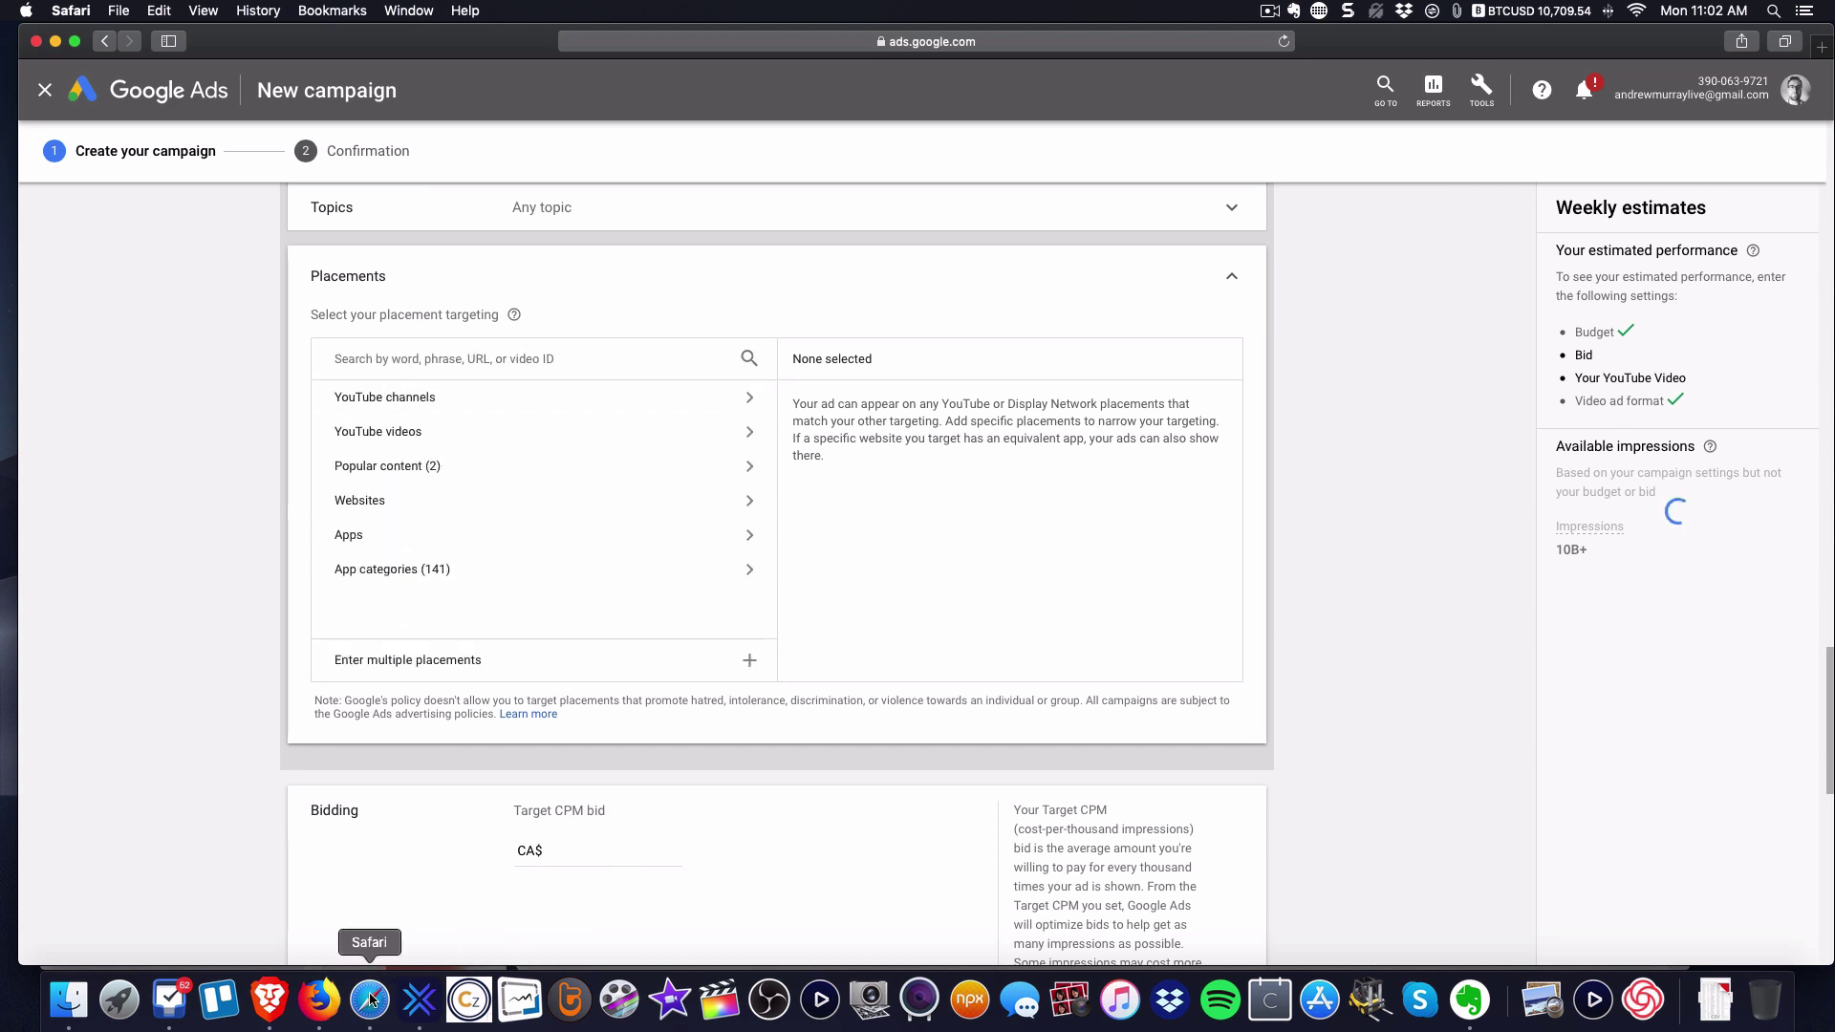
# - Get the selected video links from TubeSift and paste them into the multiple placements entry of the Google Ads ad group
pyautogui.click(319, 1000)
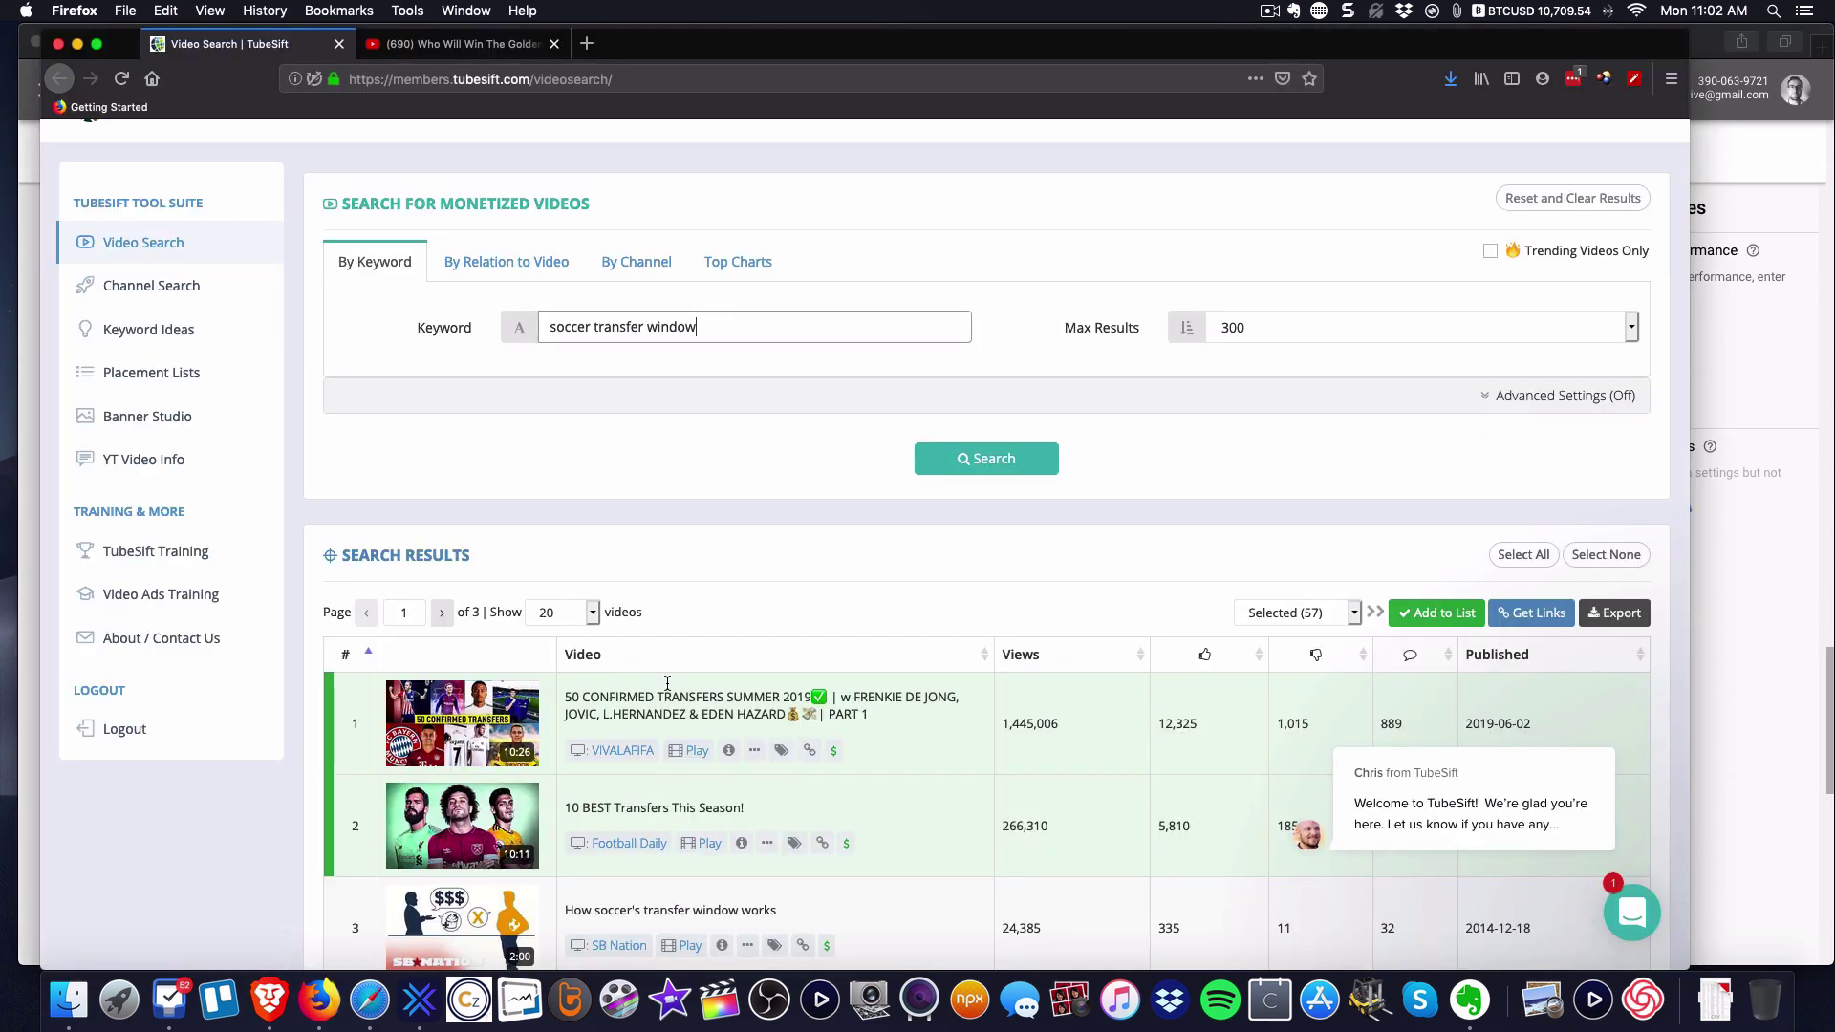
pyautogui.click(1532, 613)
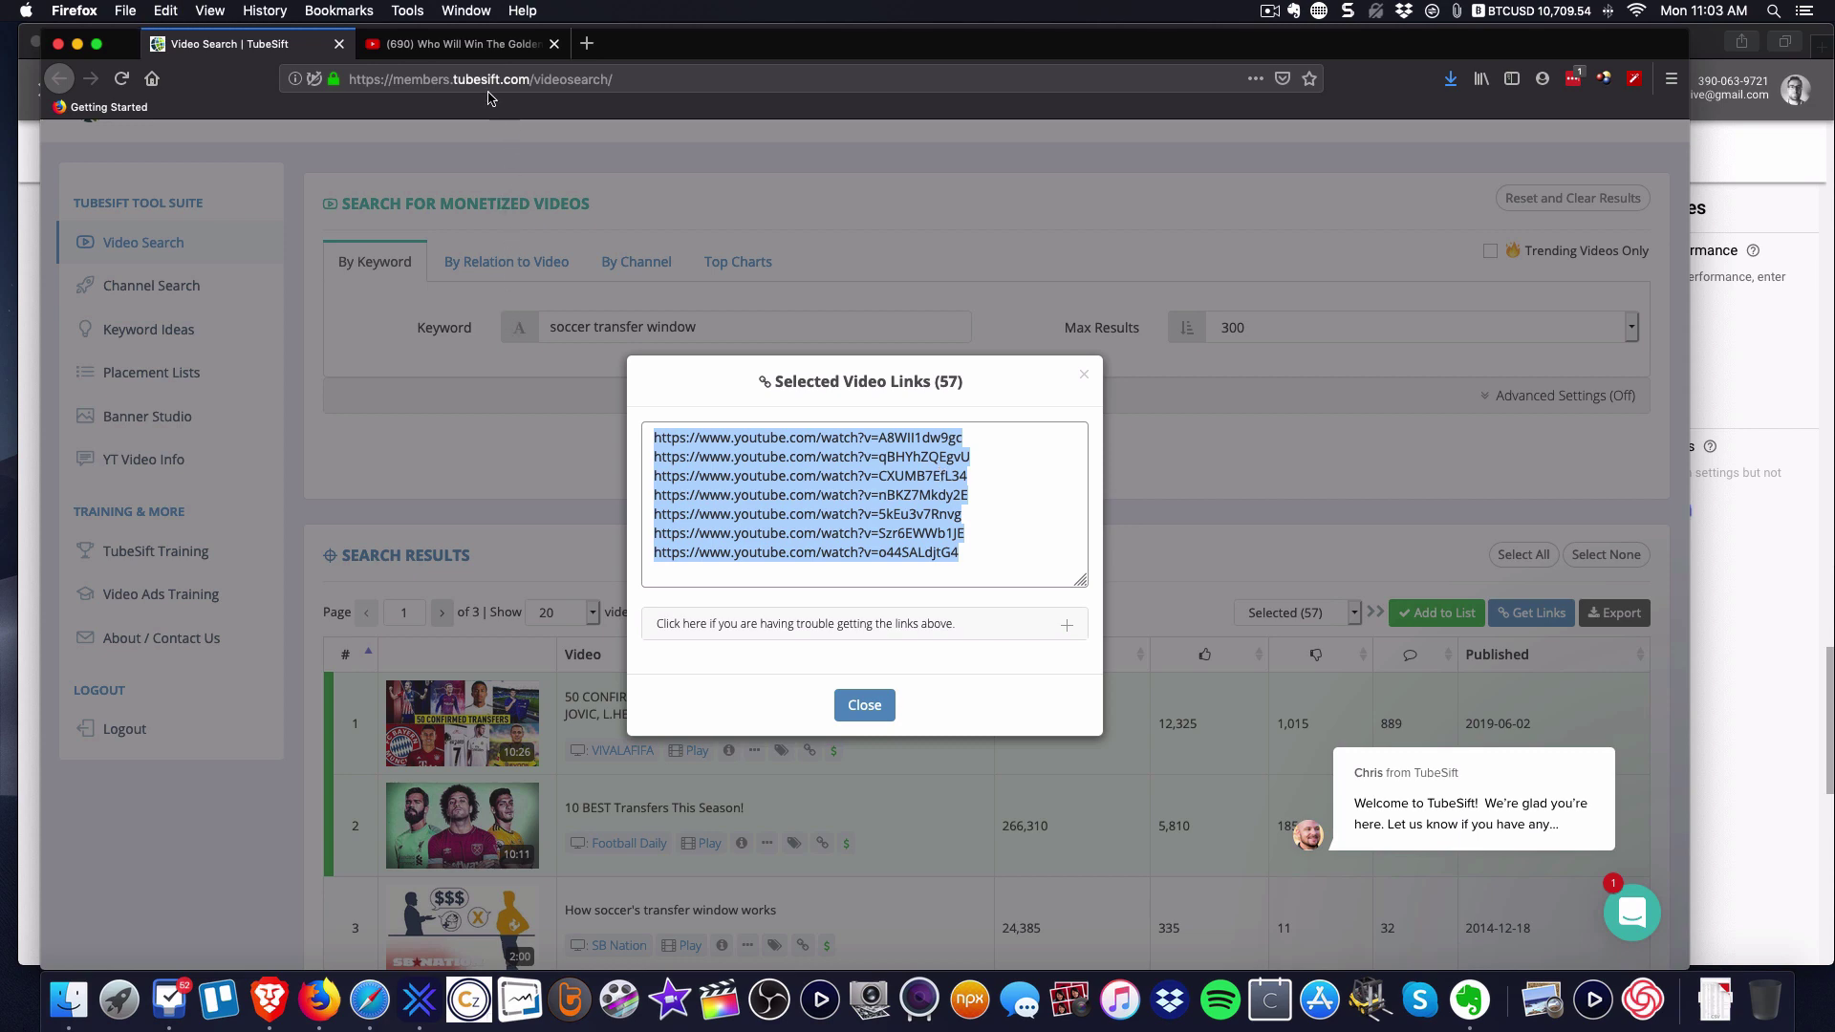
pyautogui.click(378, 1000)
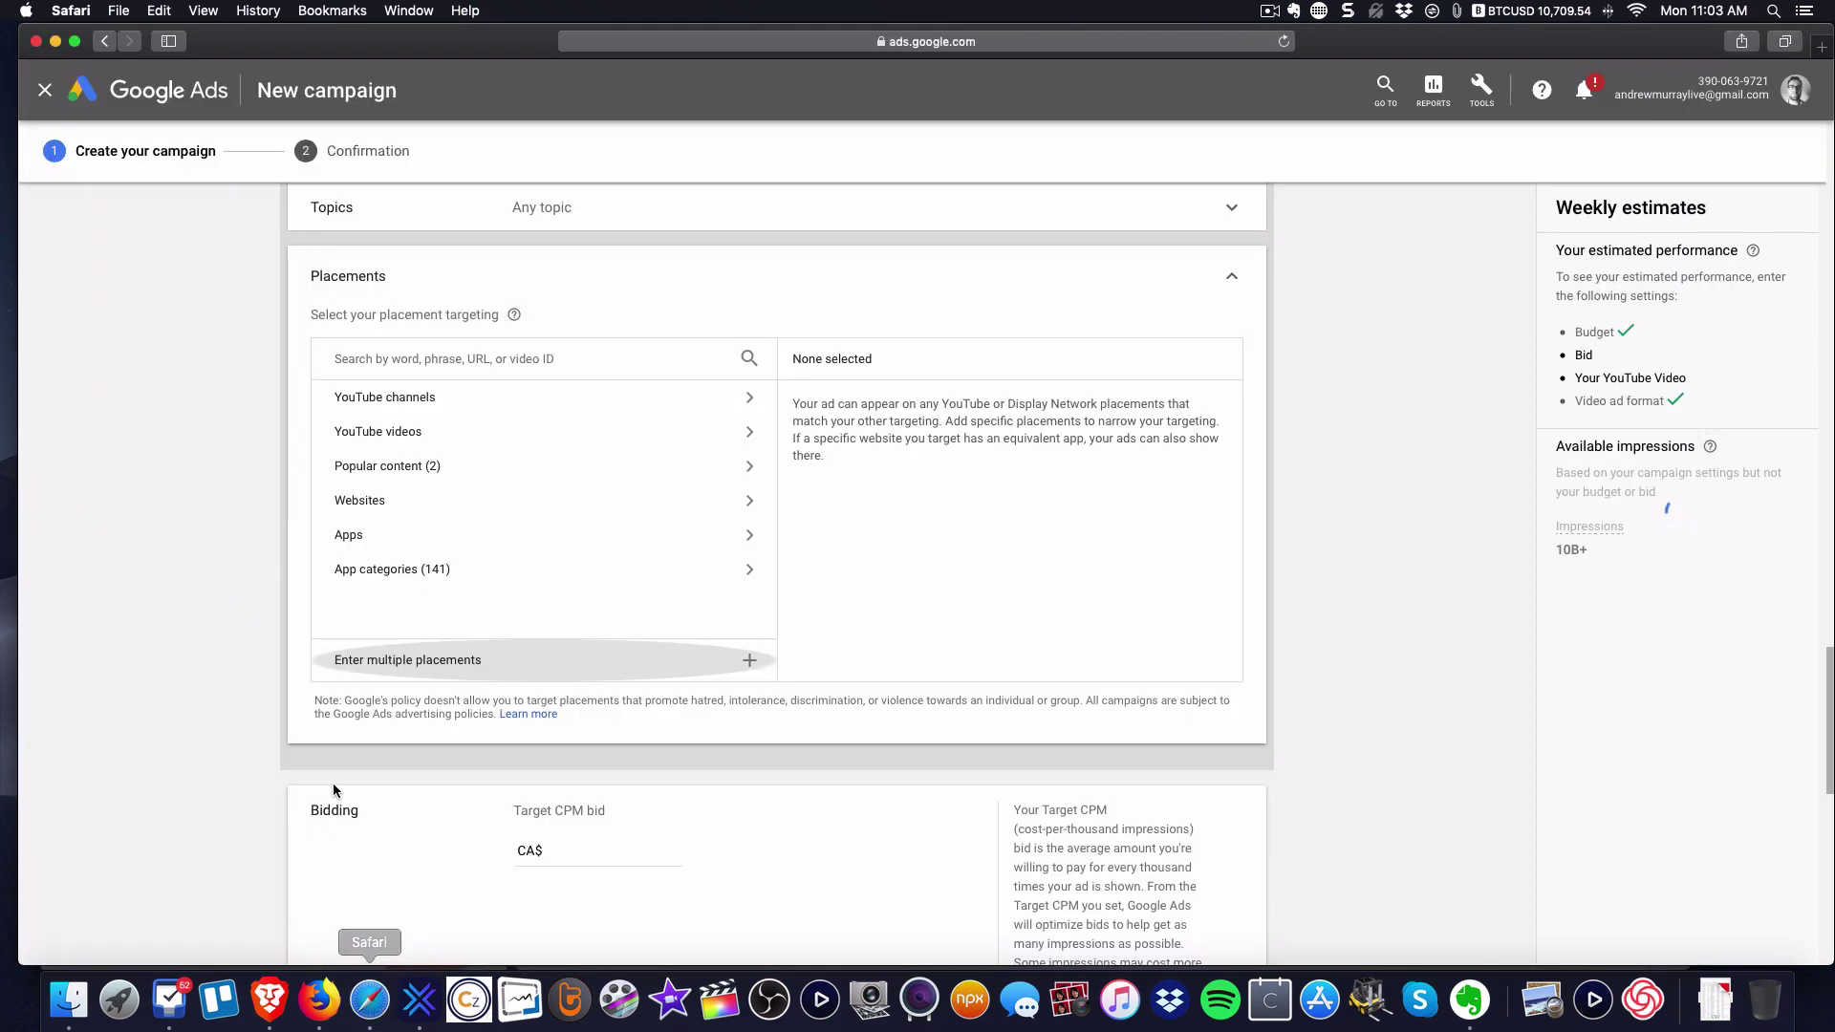
pyautogui.click(463, 675)
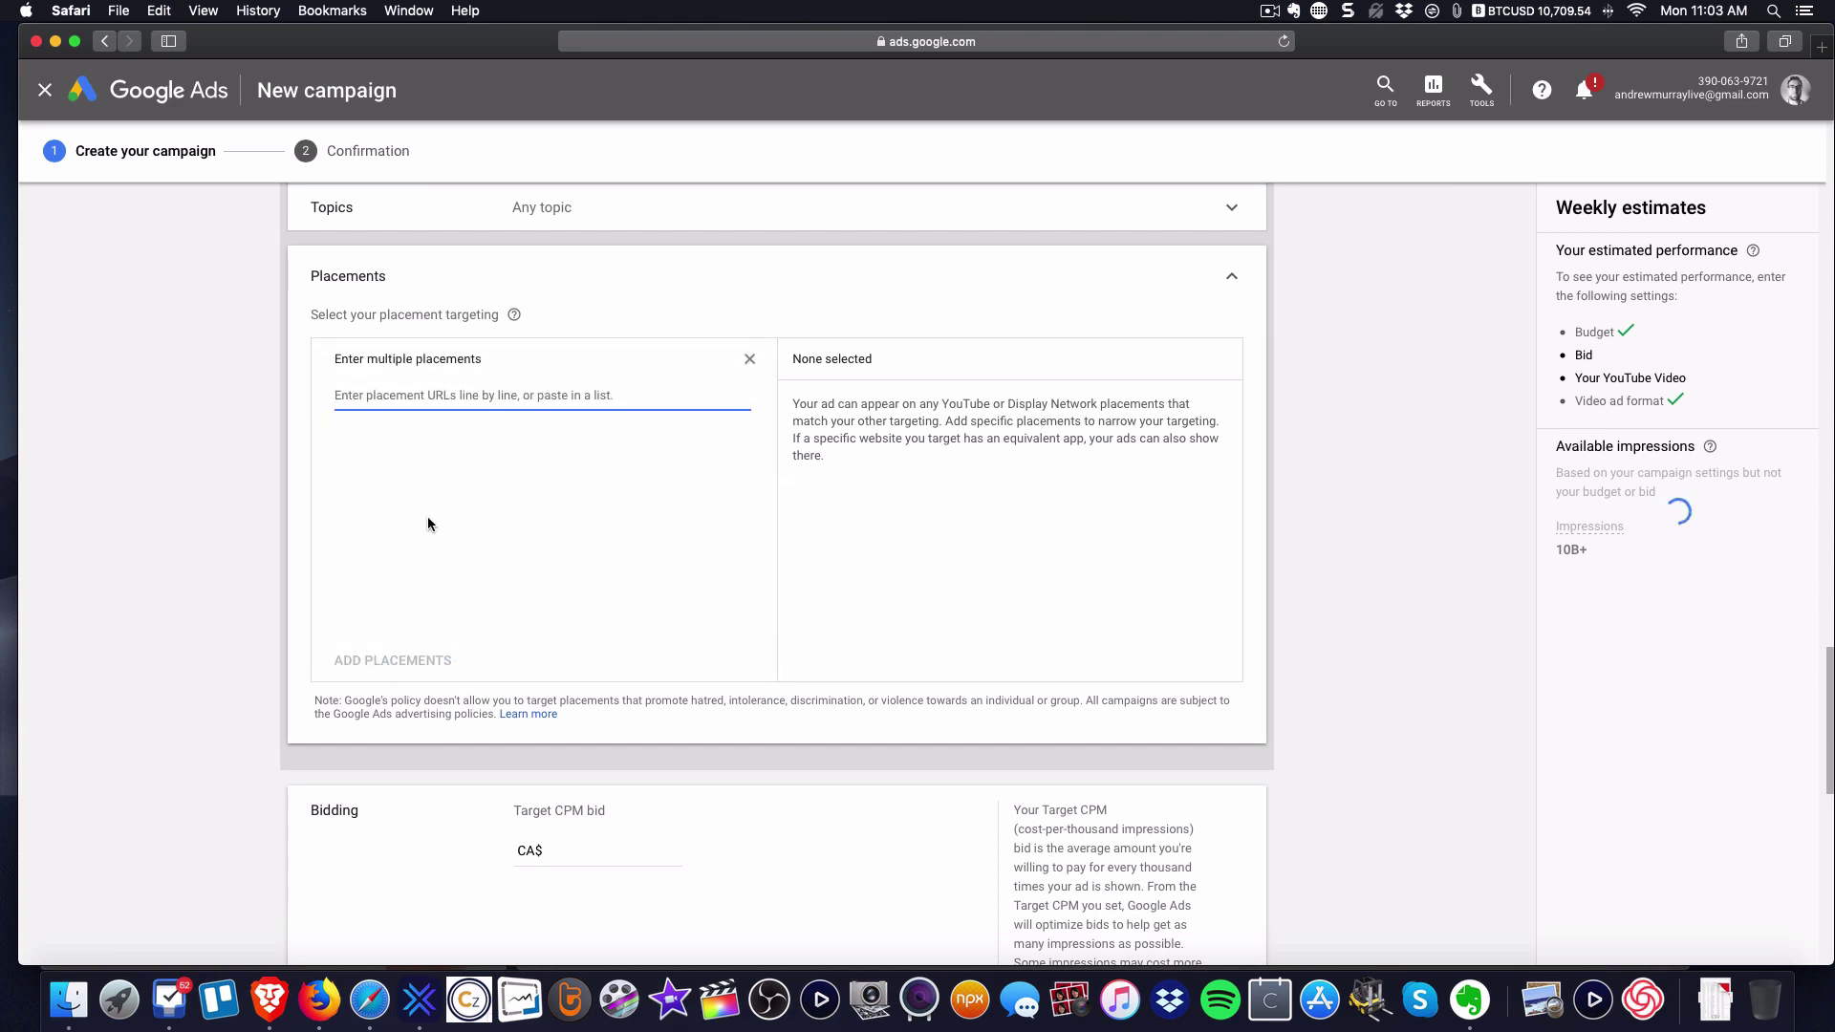
pyautogui.press('super+v')
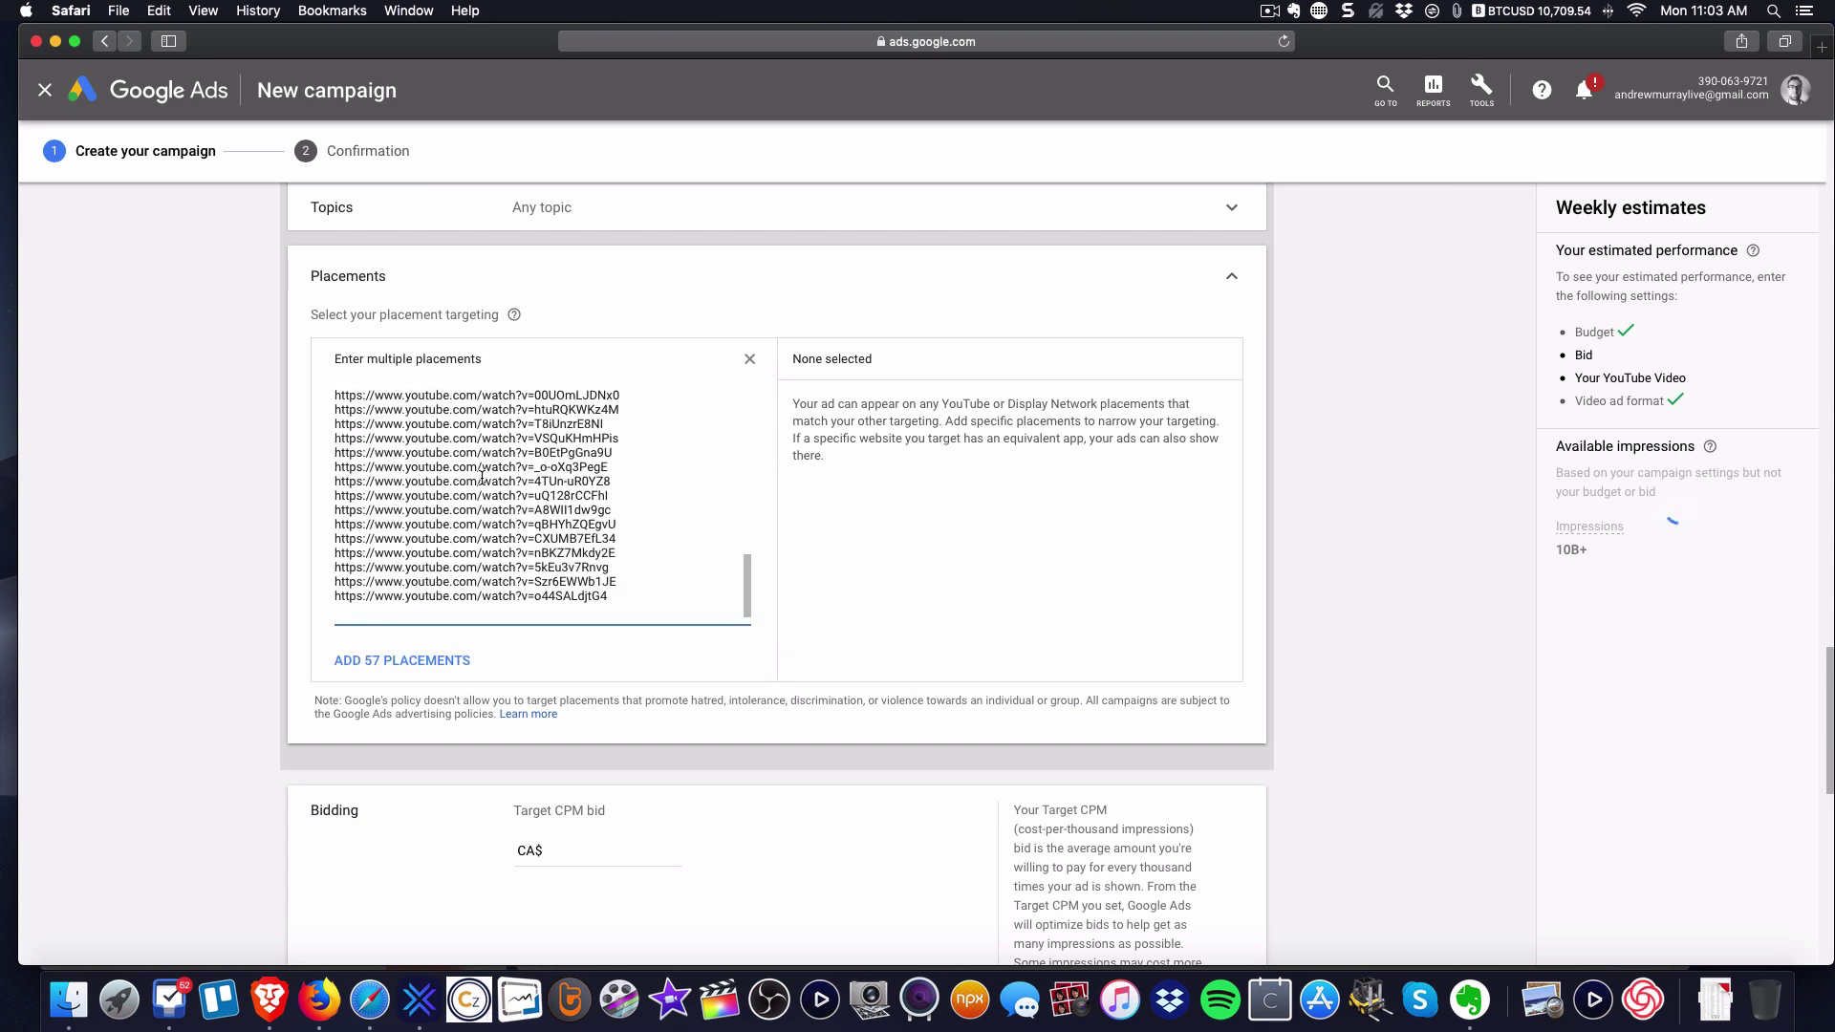
pyautogui.scroll(3, 531, 492)
pyautogui.scroll(10, 531, 491)
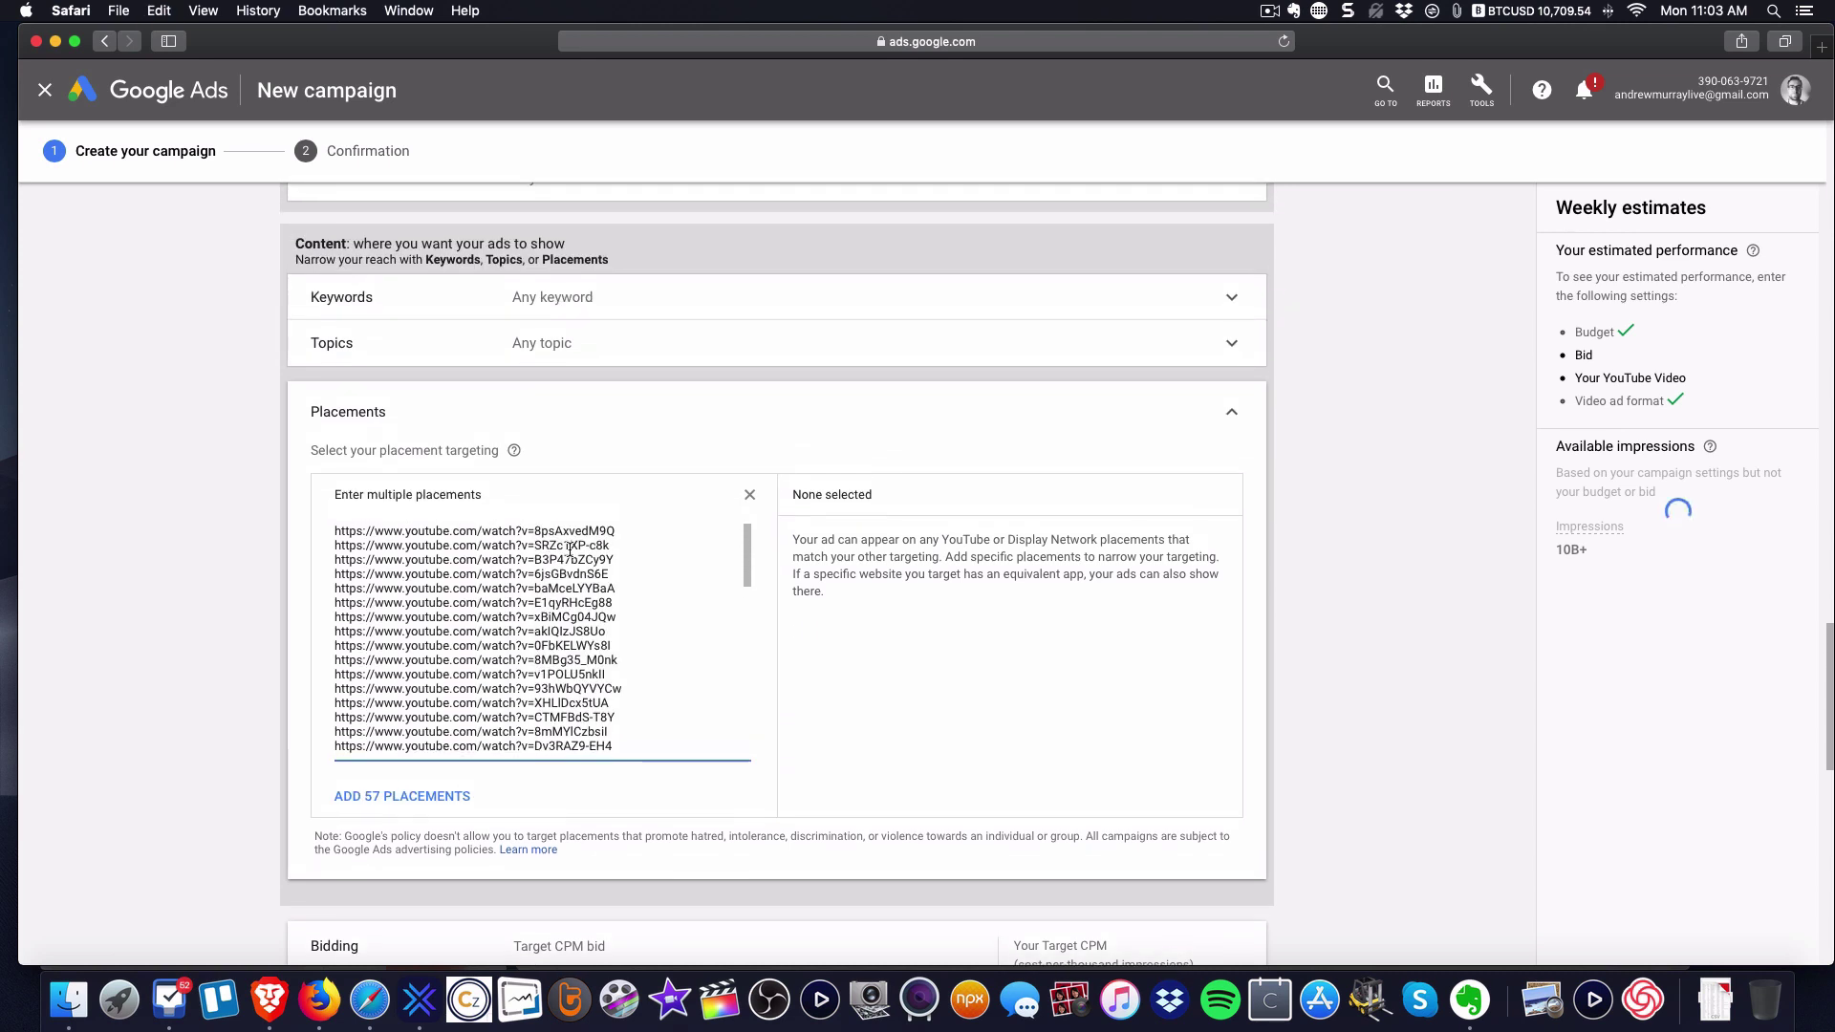
pyautogui.scroll(-15, 567, 555)
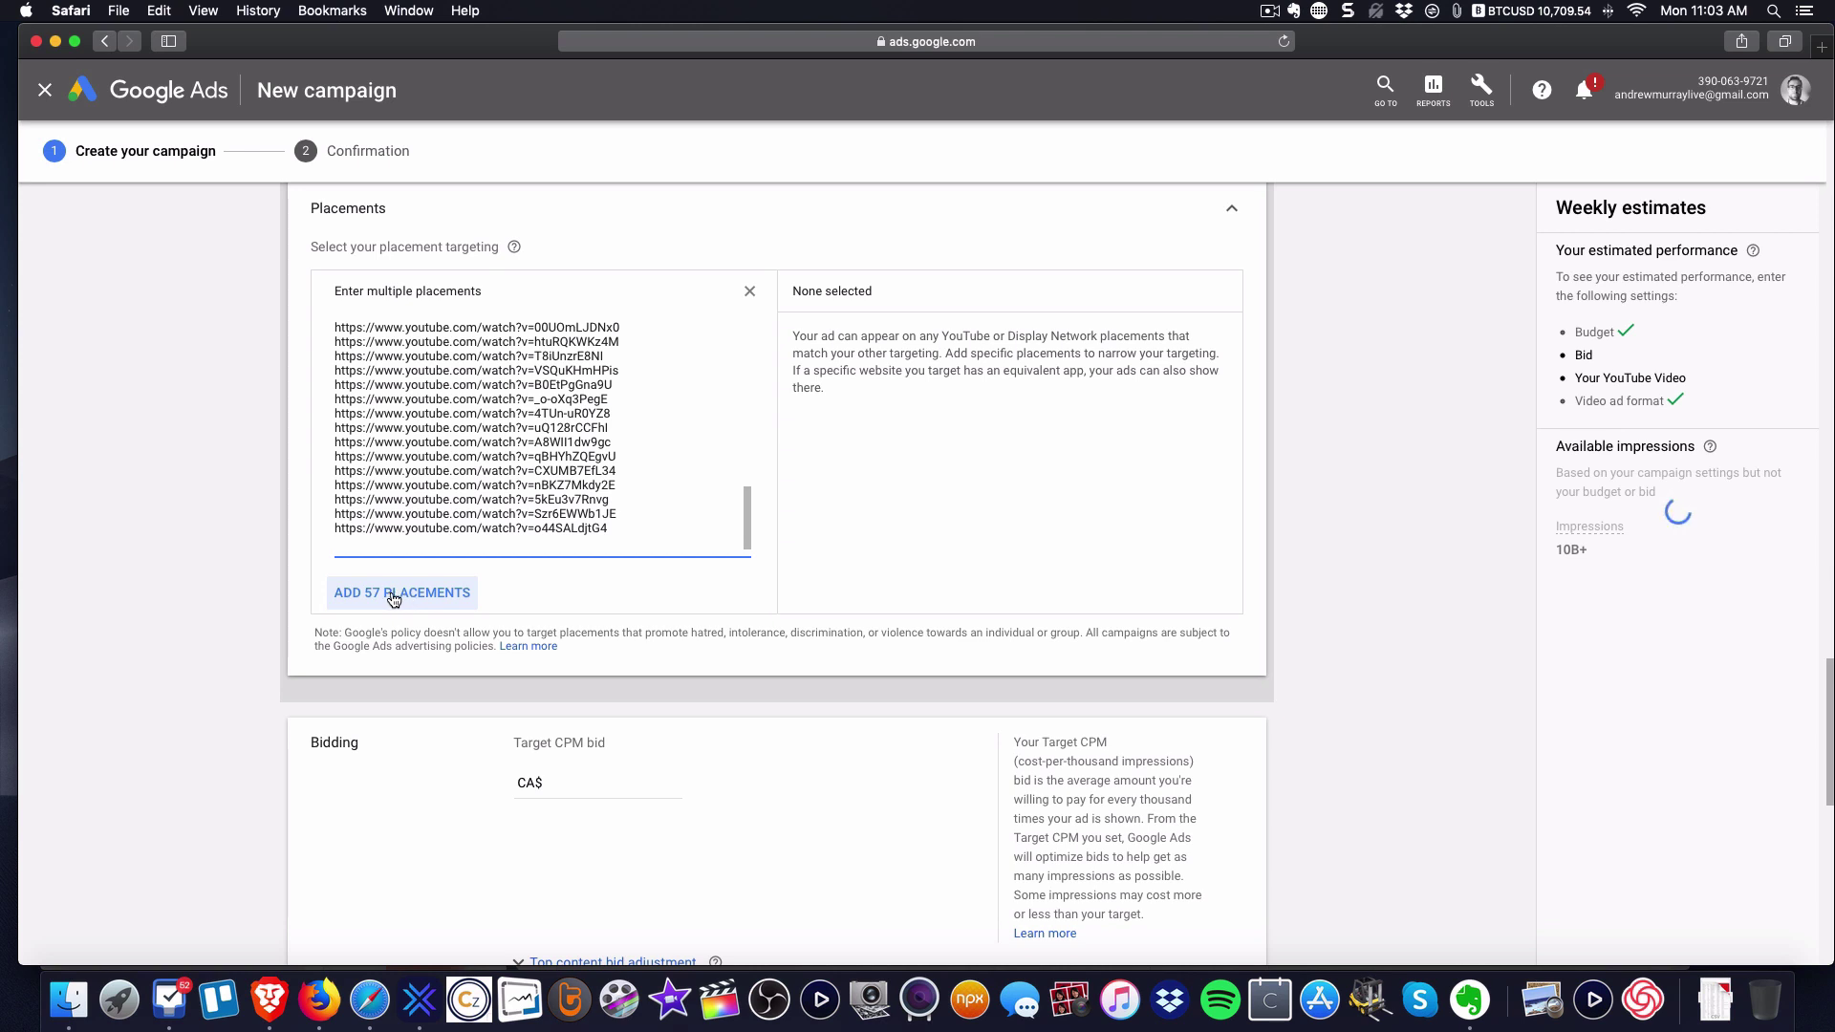
# - Remove the trailing empty line from the pasted links and add all of them as placements
pyautogui.click(396, 596)
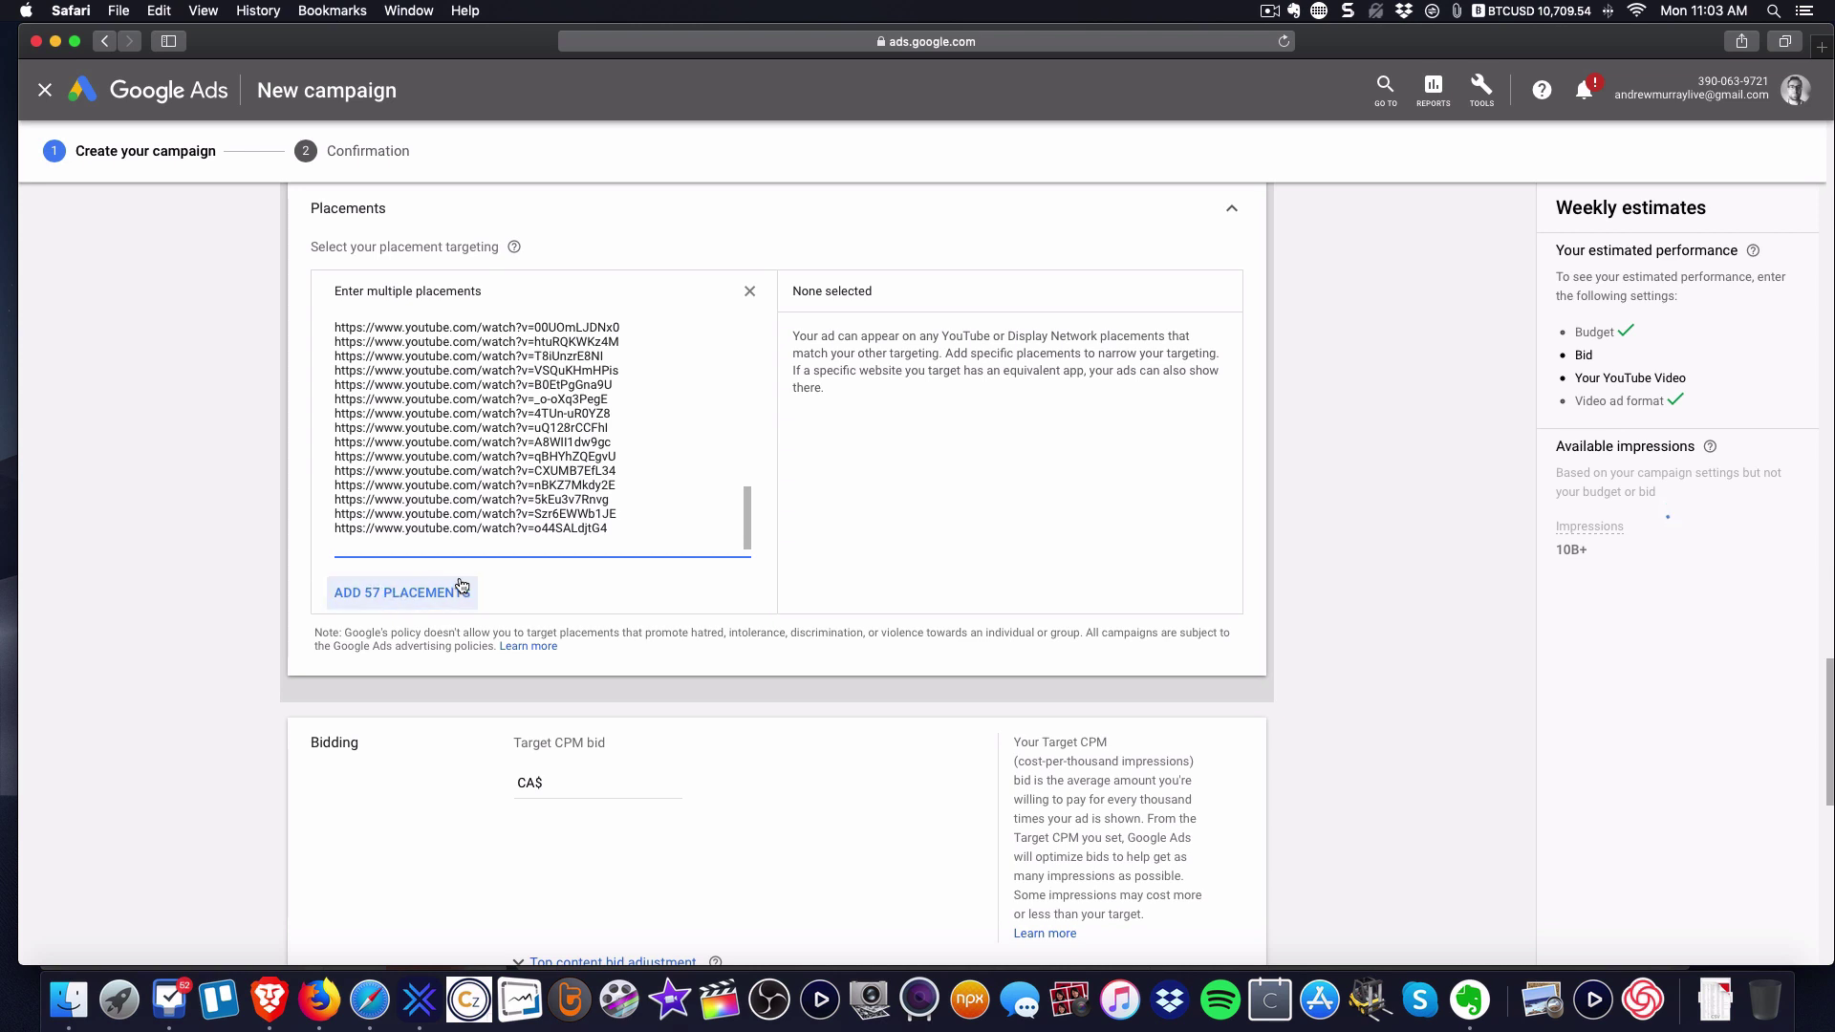
pyautogui.click(406, 601)
pyautogui.click(404, 600)
pyautogui.scroll(-2, 538, 521)
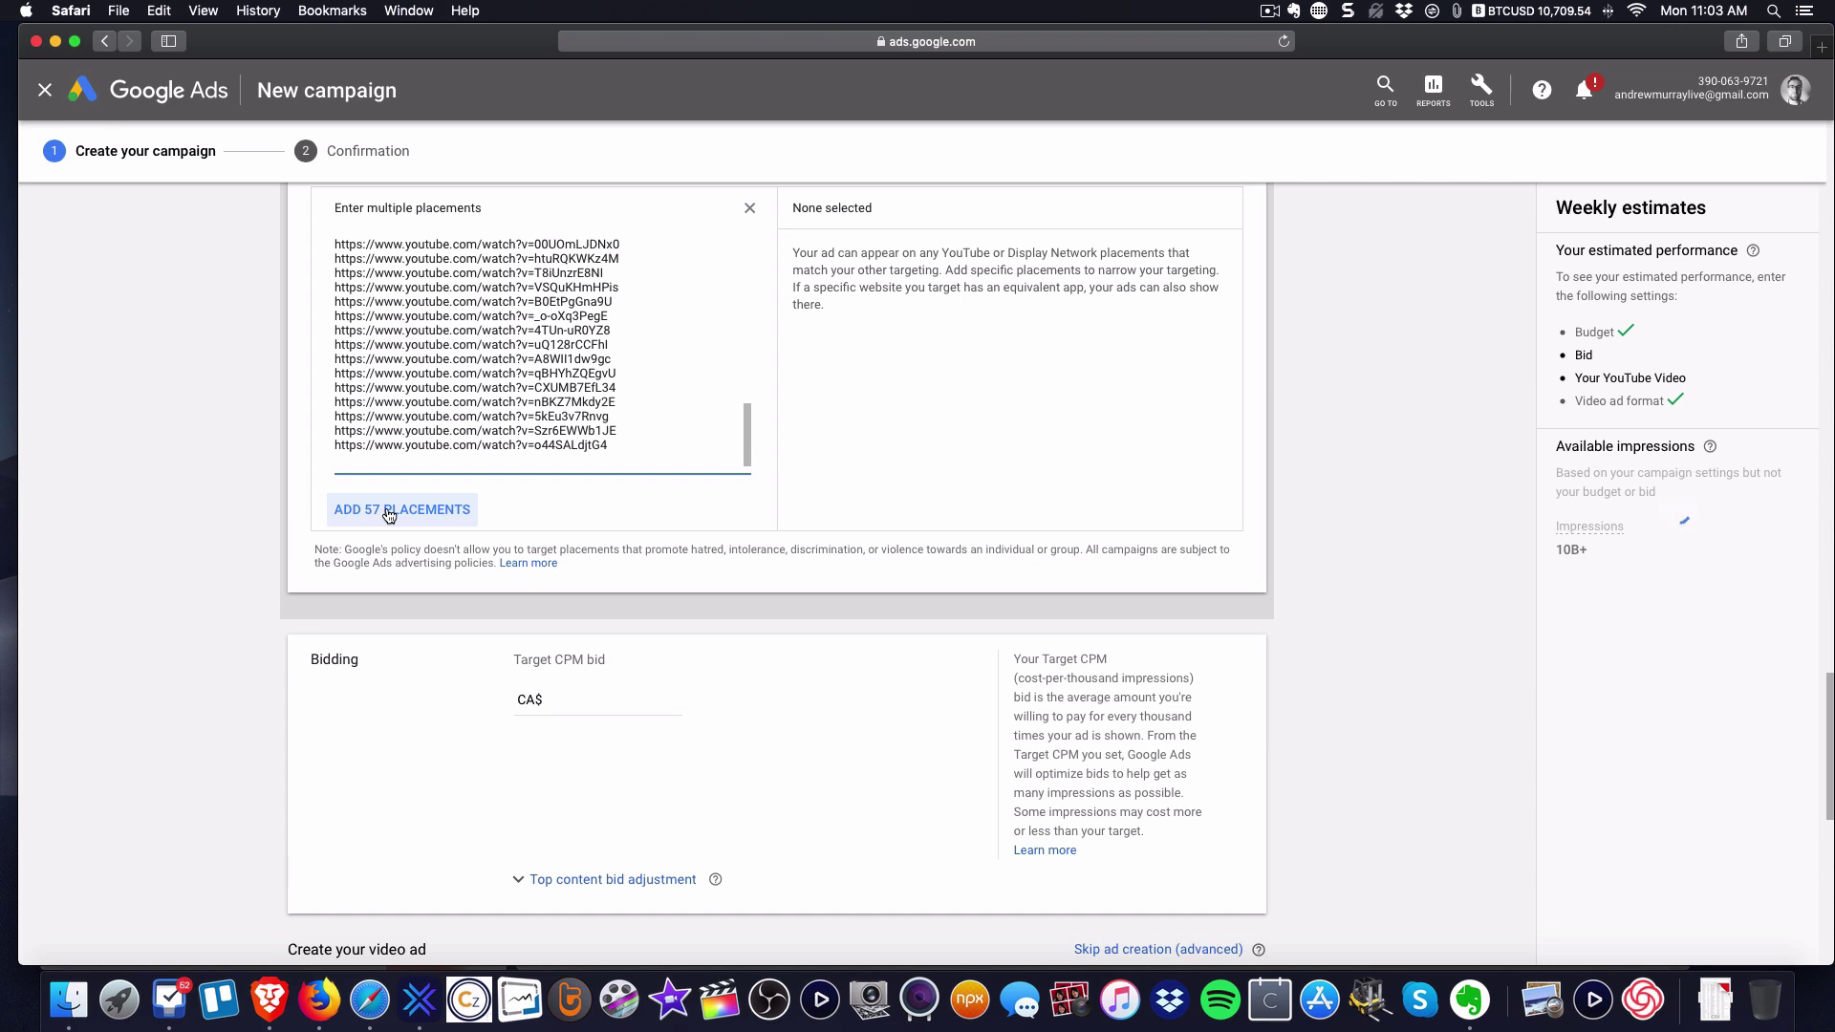
pyautogui.press('BackSpace')
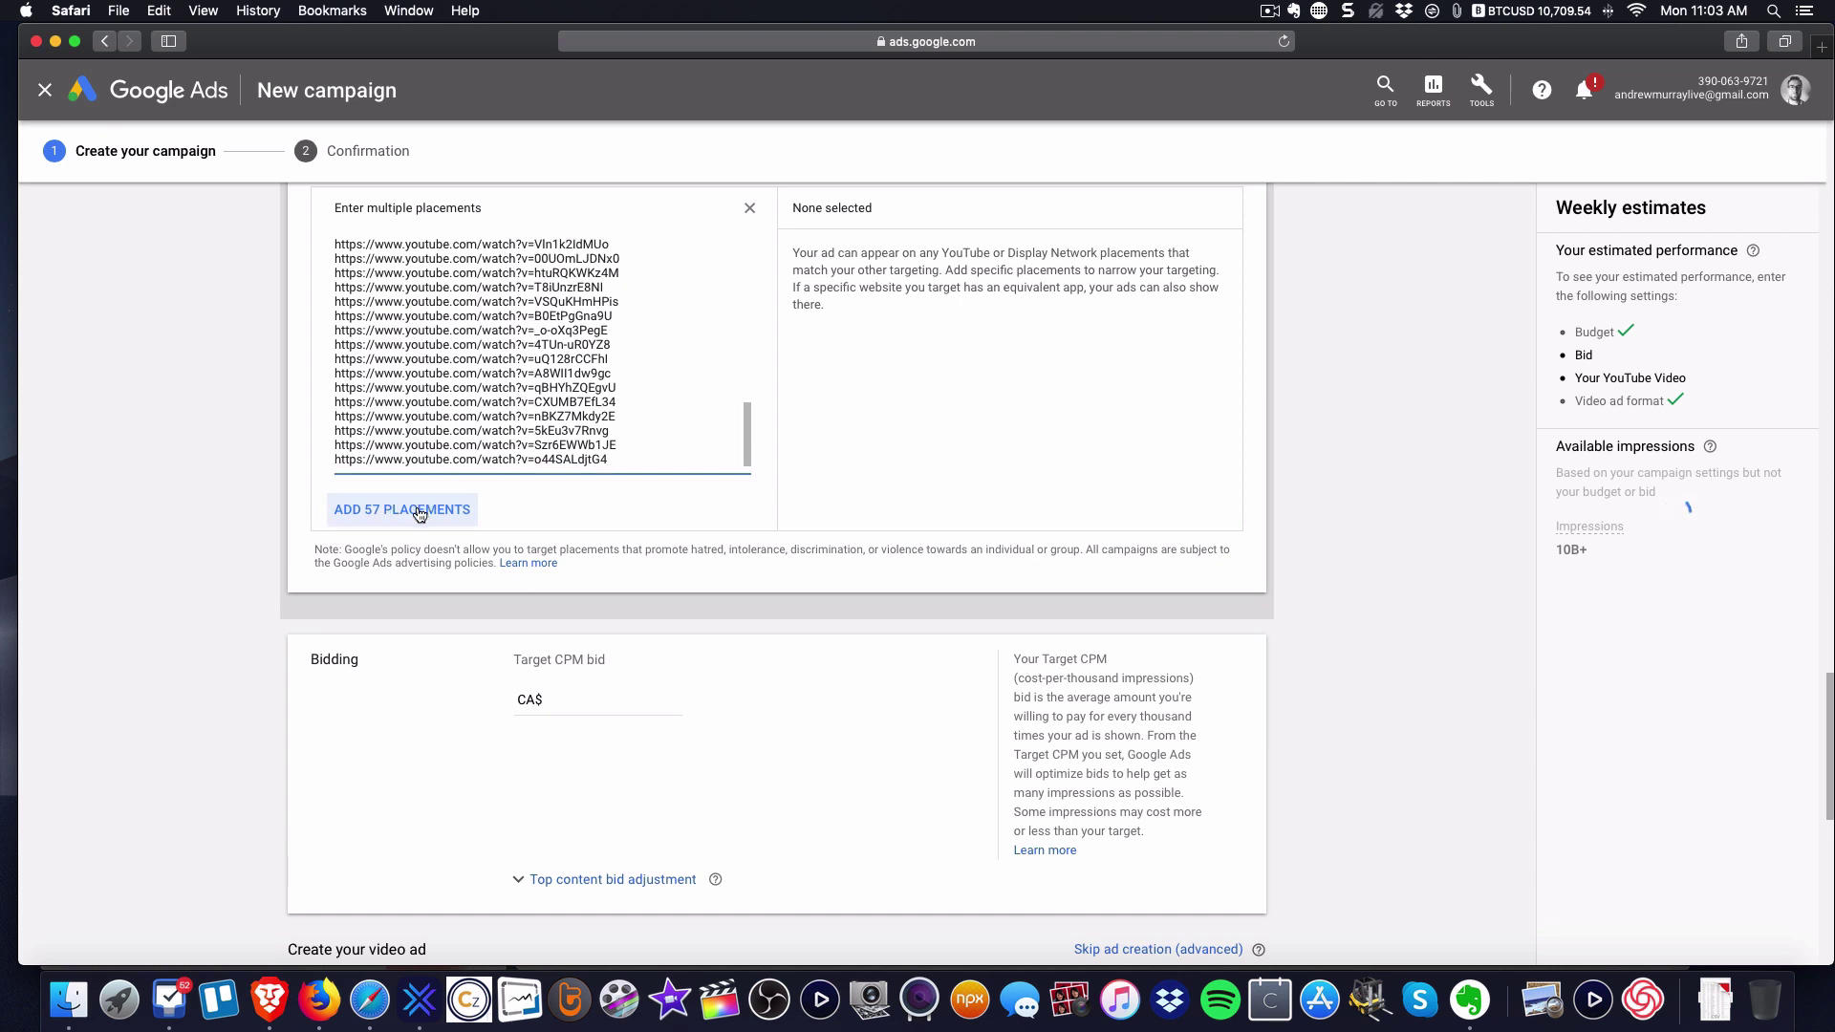
pyautogui.click(419, 512)
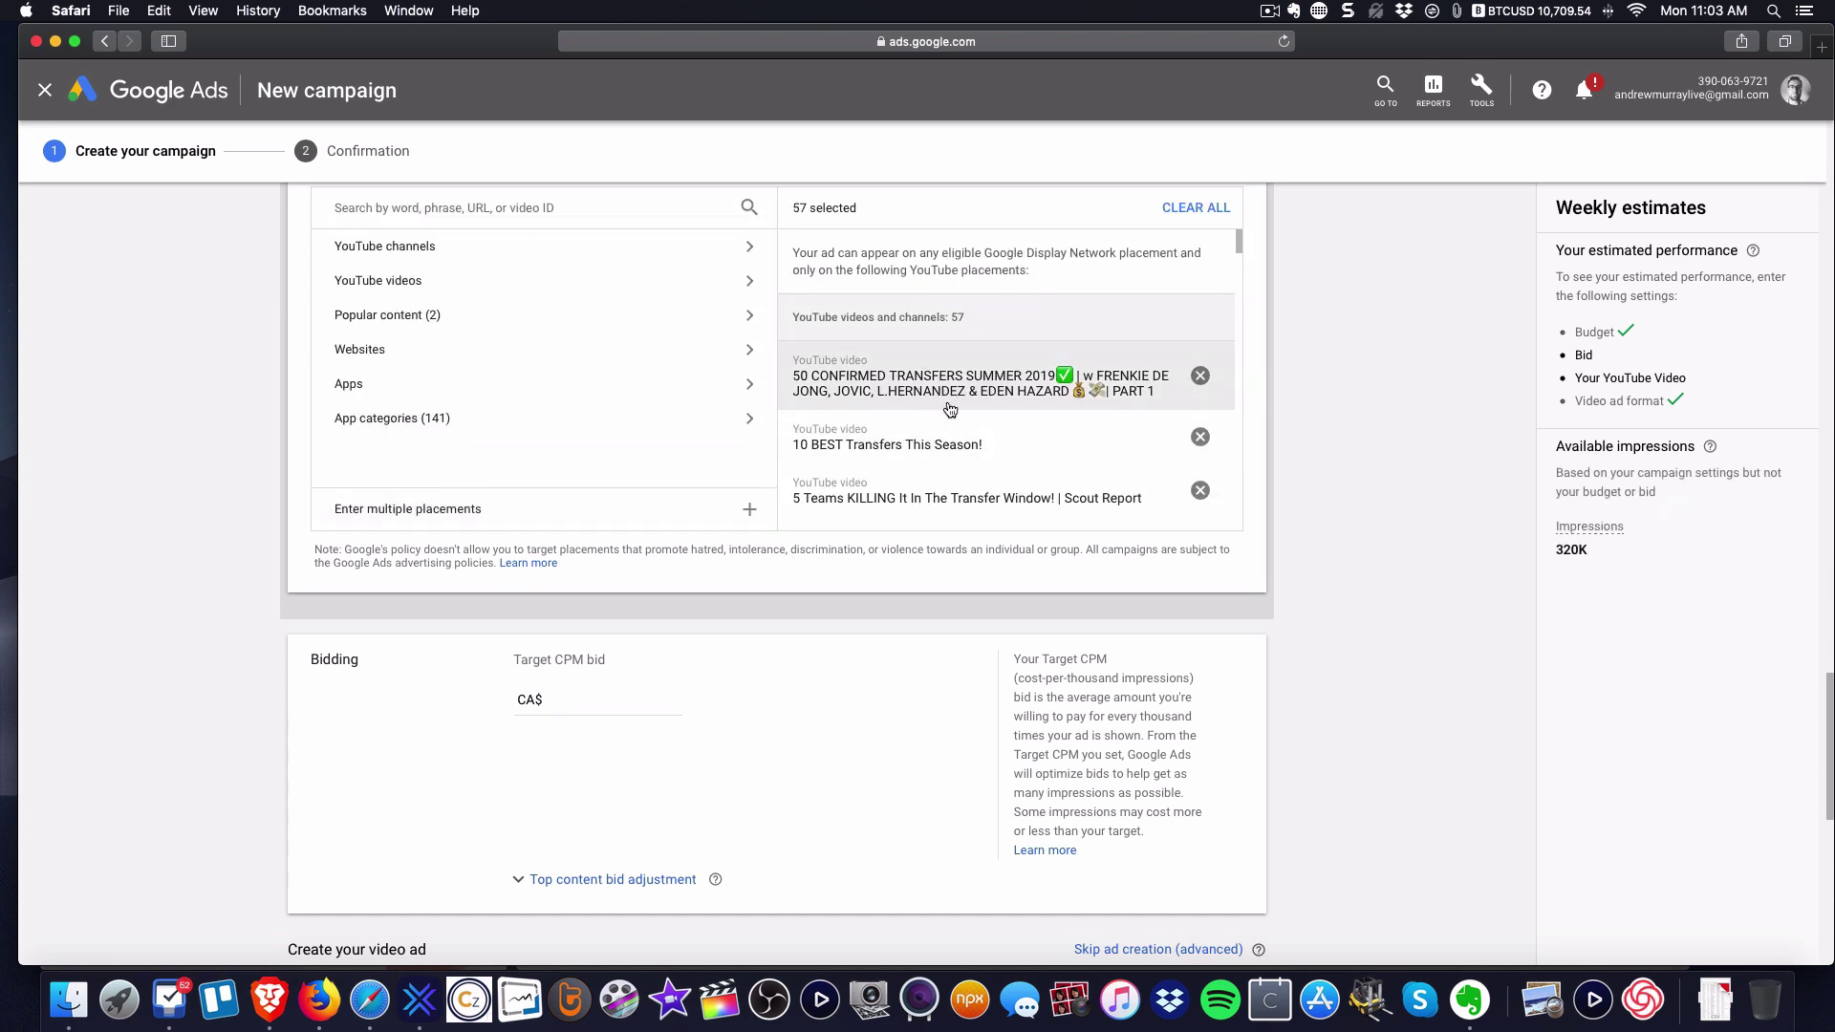
# - Look through the added video placements and set the target CPM bid to CA$1.00
pyautogui.scroll(-3, 956, 419)
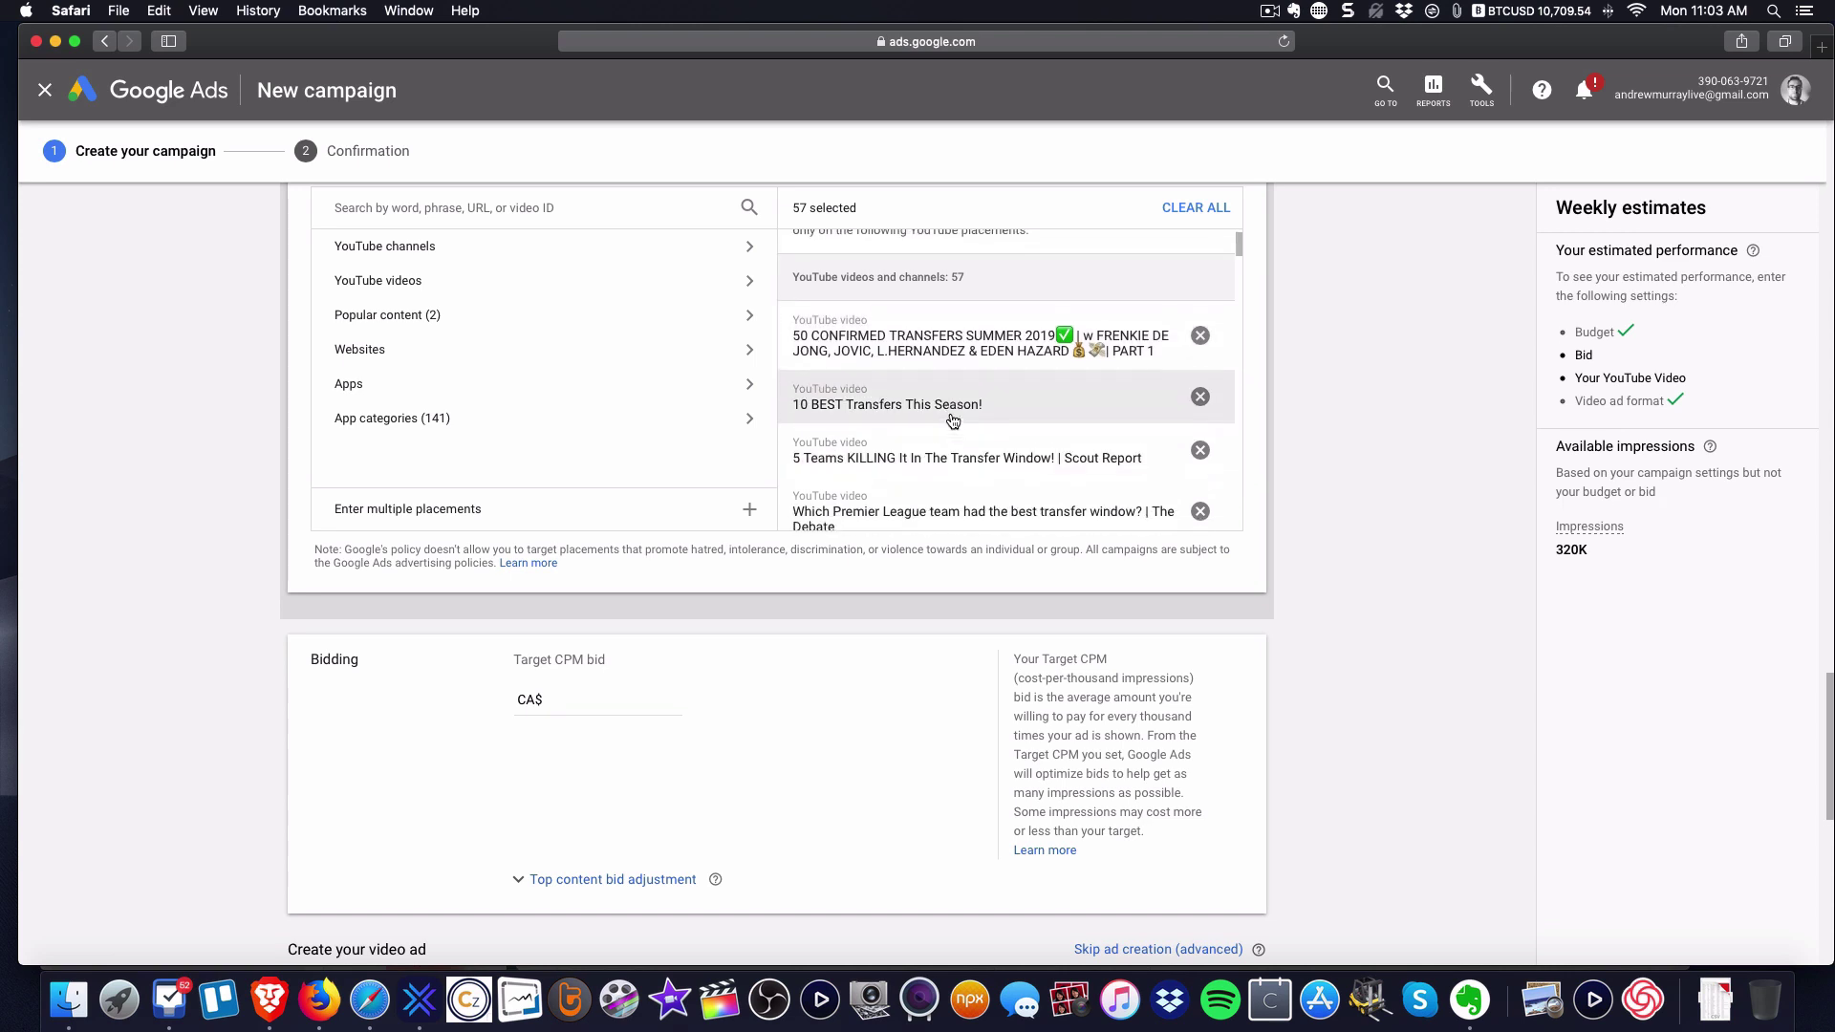
pyautogui.scroll(-8, 952, 420)
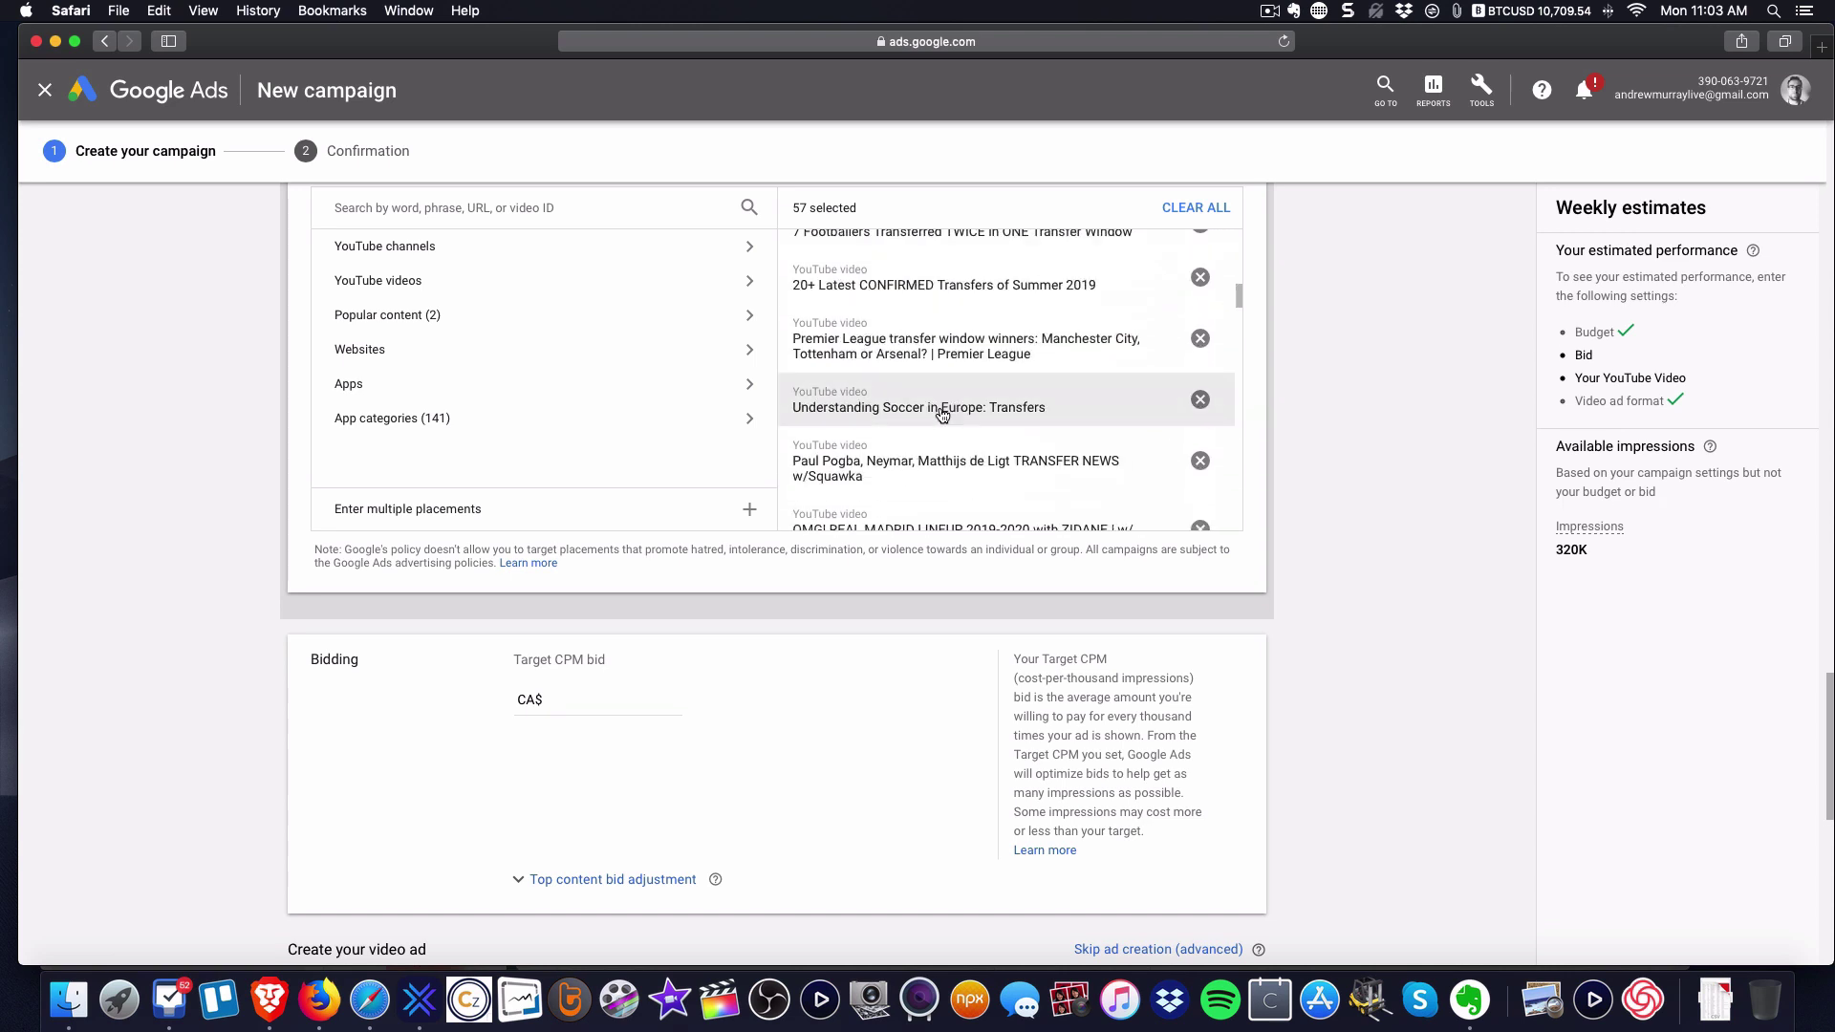
pyautogui.scroll(-10, 949, 418)
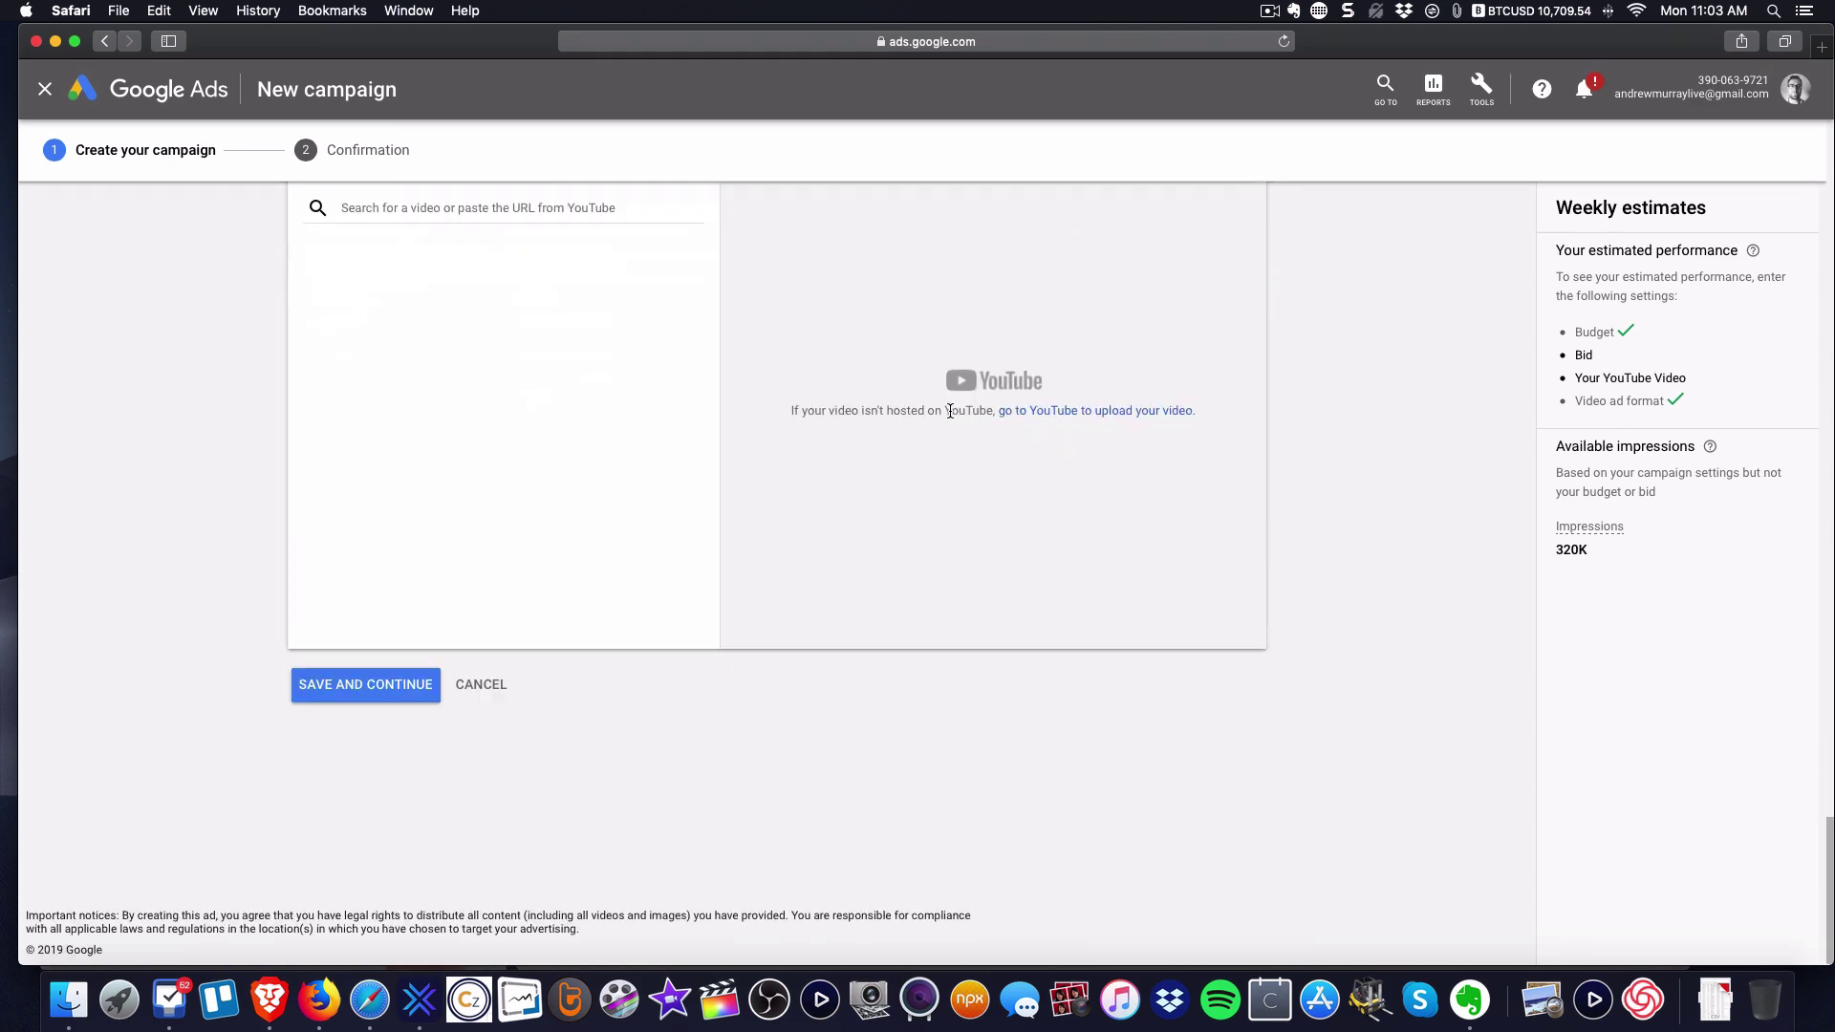
pyautogui.scroll(5, 943, 413)
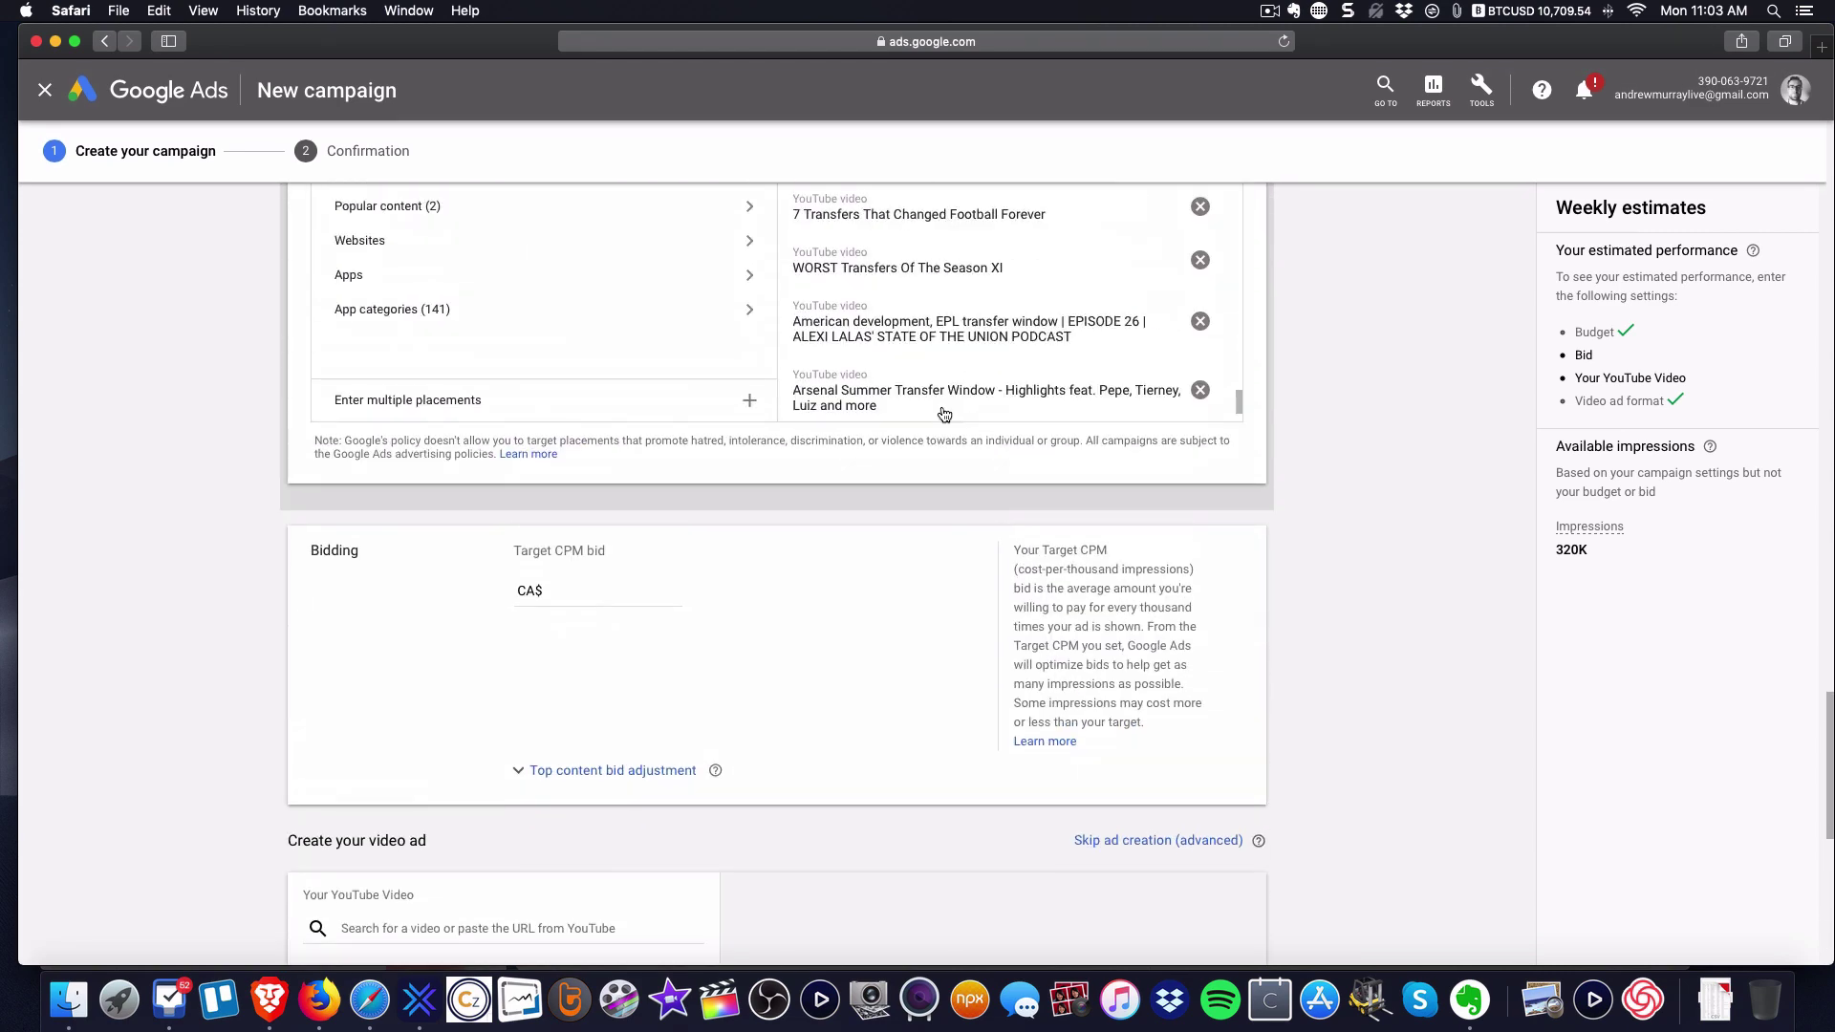
pyautogui.click(601, 591)
pyautogui.write('1.00')
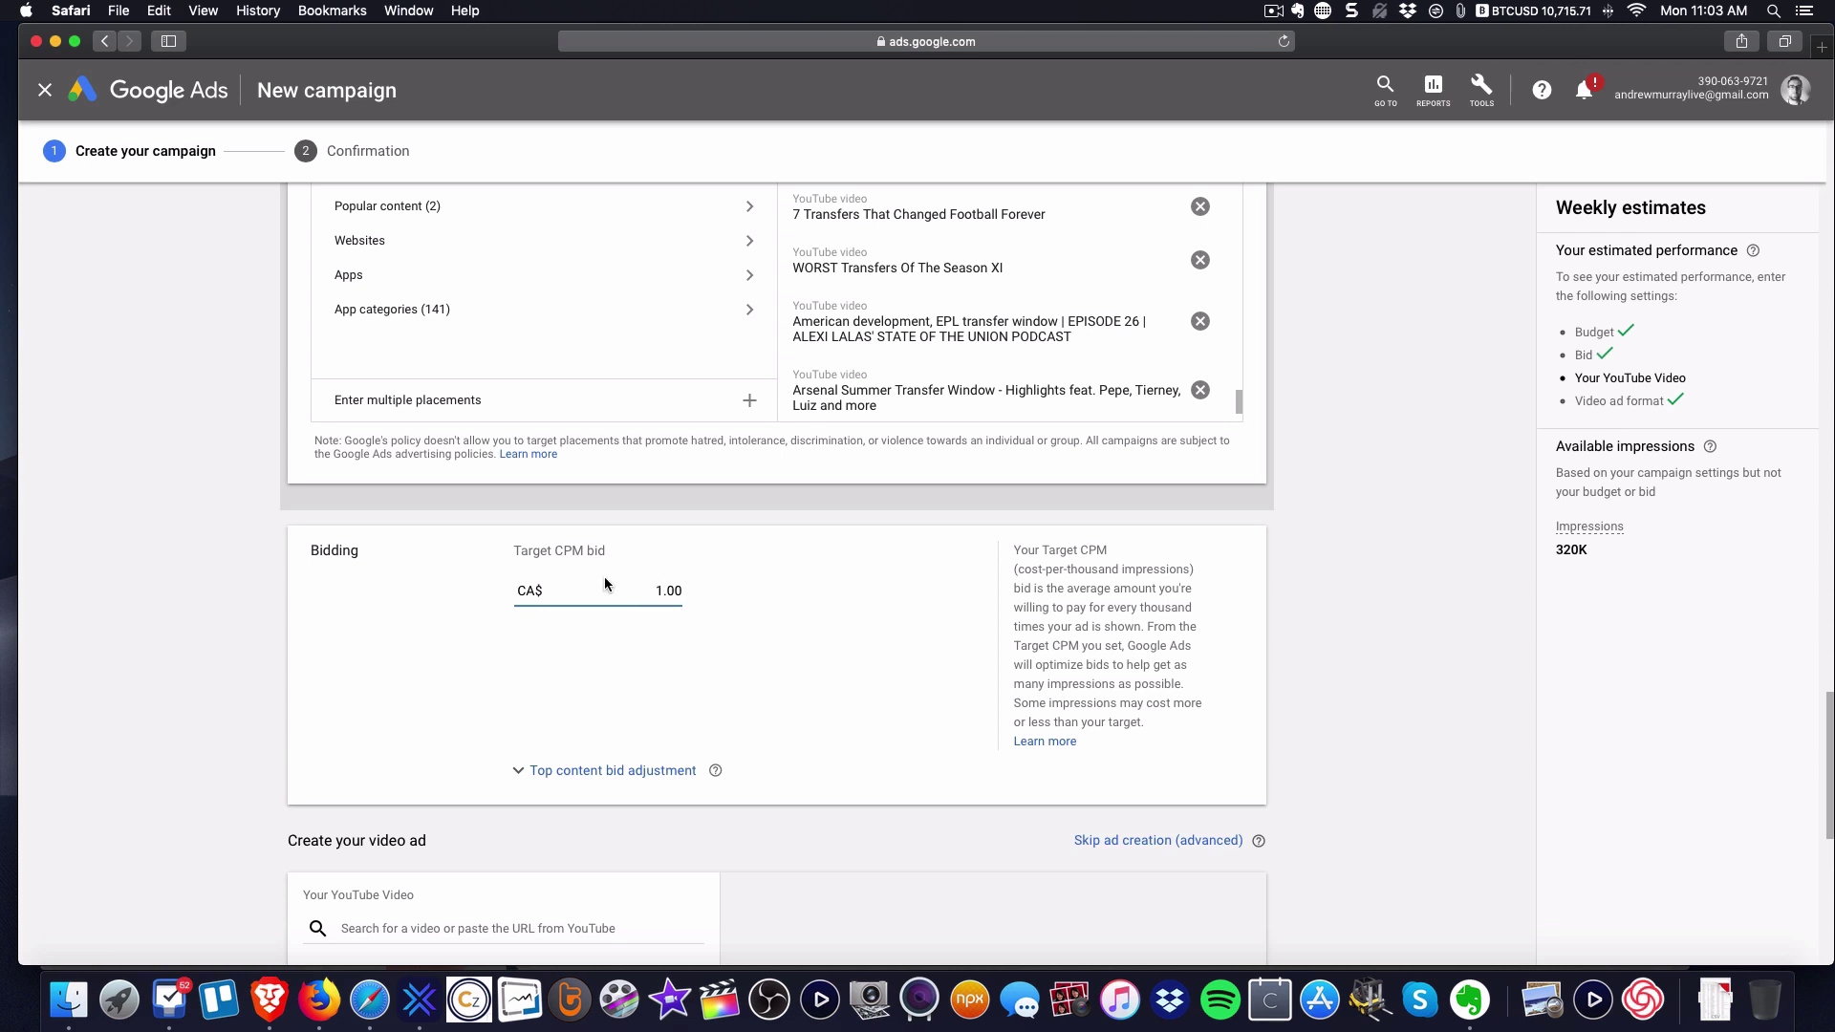
# - Set the target CPM bid to CA$0.50 and expand the top content bid adjustment
pyautogui.scroll(-3, 604, 583)
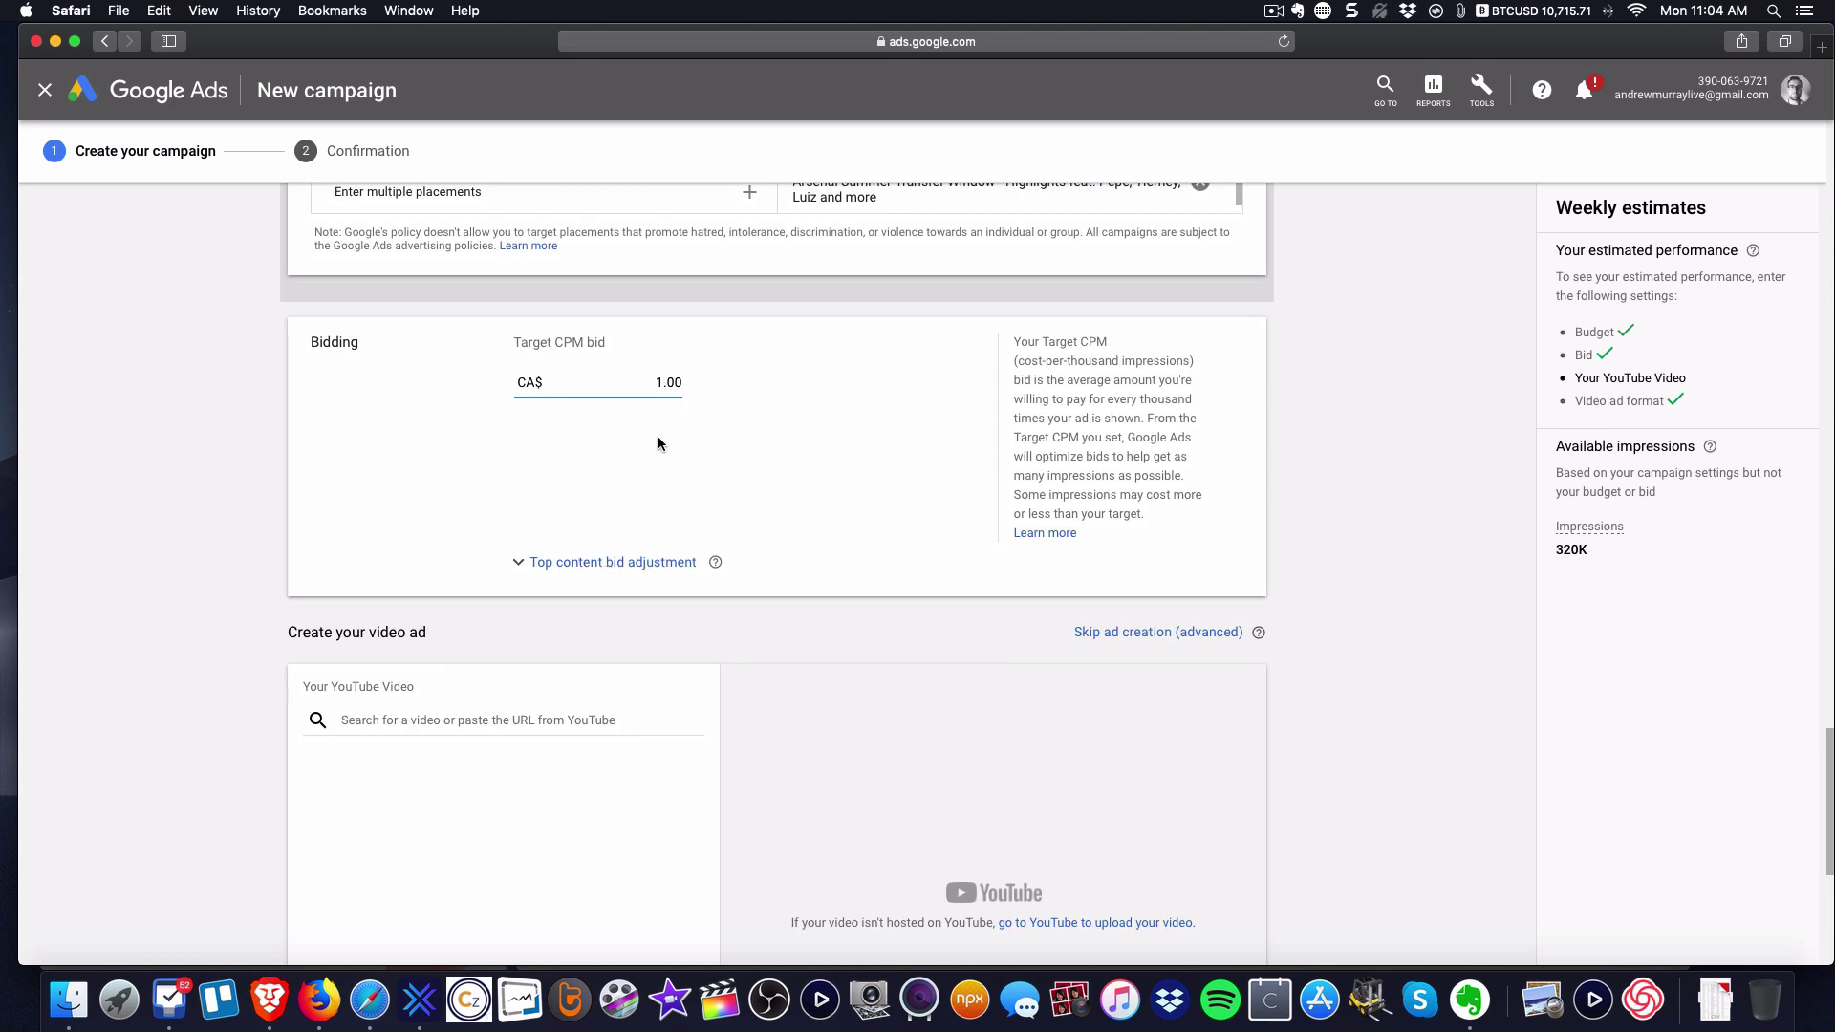
pyautogui.doubleClick(661, 384)
pyautogui.write('0.50')
pyautogui.click(564, 564)
# - Search for the ad's YouTube video with "why i play" and look through the results
pyautogui.scroll(-5, 573, 518)
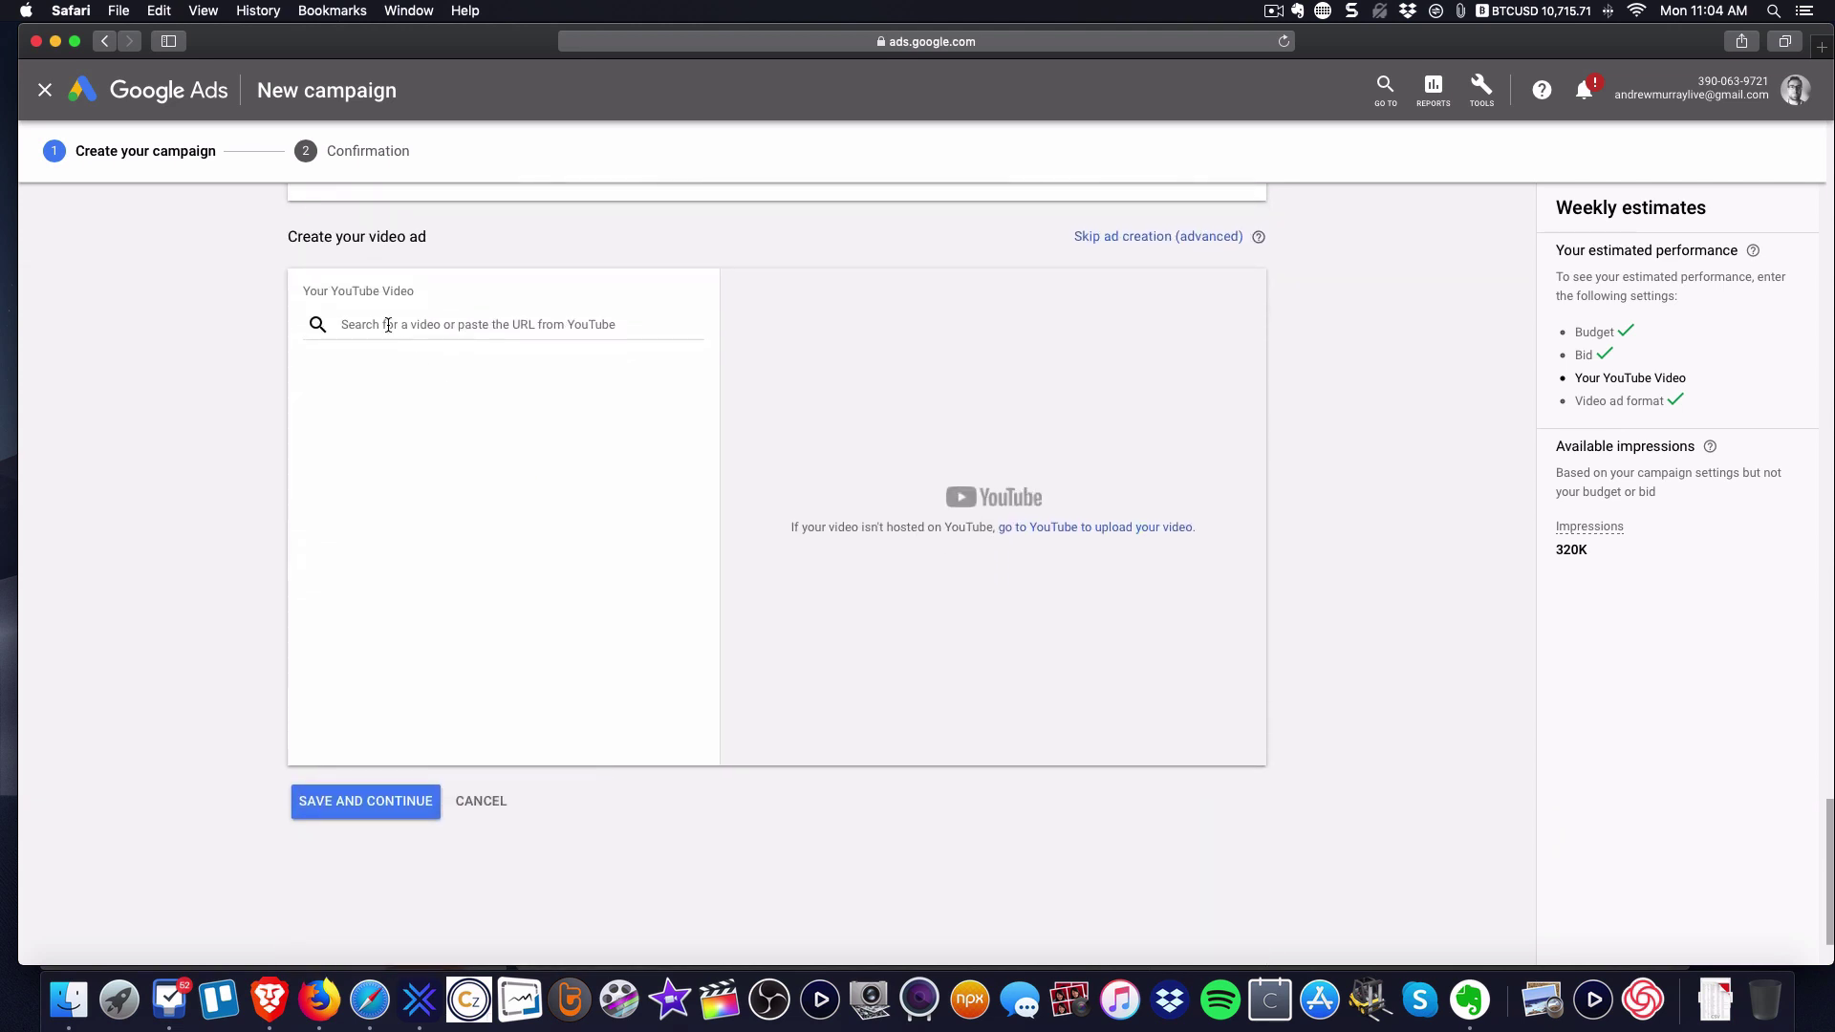
pyautogui.click(388, 325)
pyautogui.write('why')
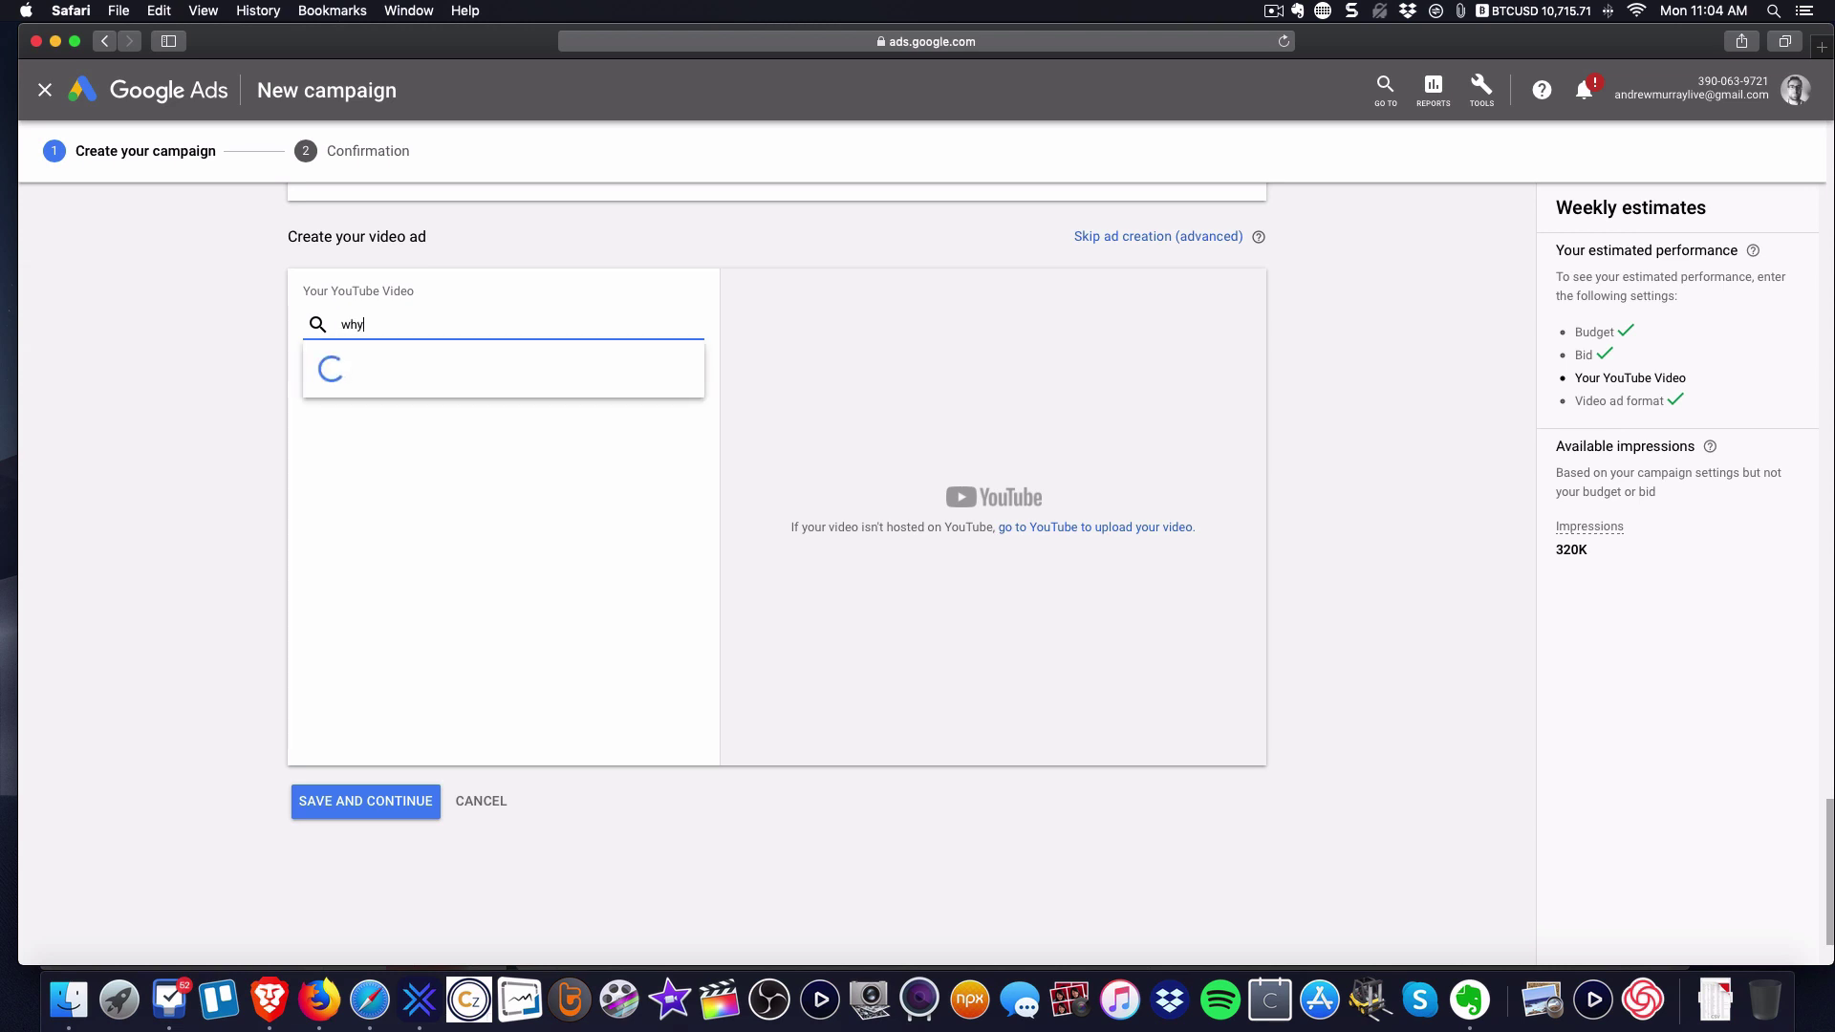
pyautogui.write(' i ')
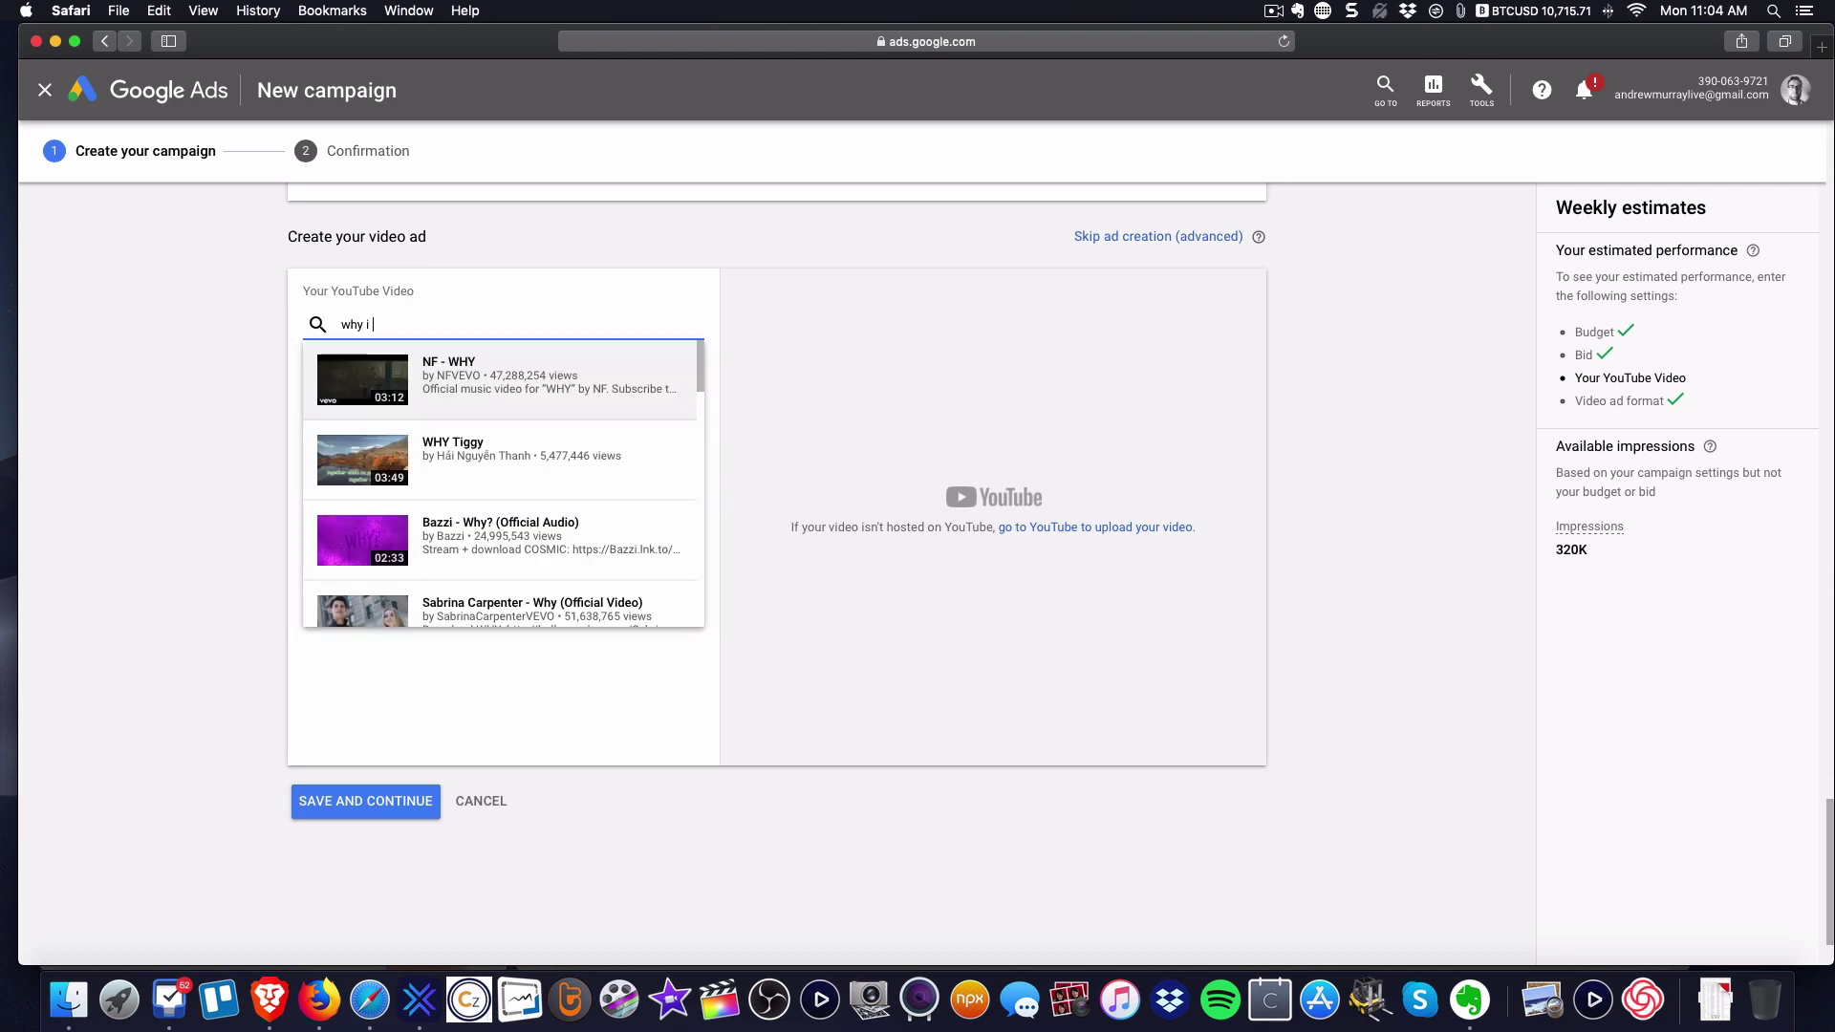
pyautogui.write('play')
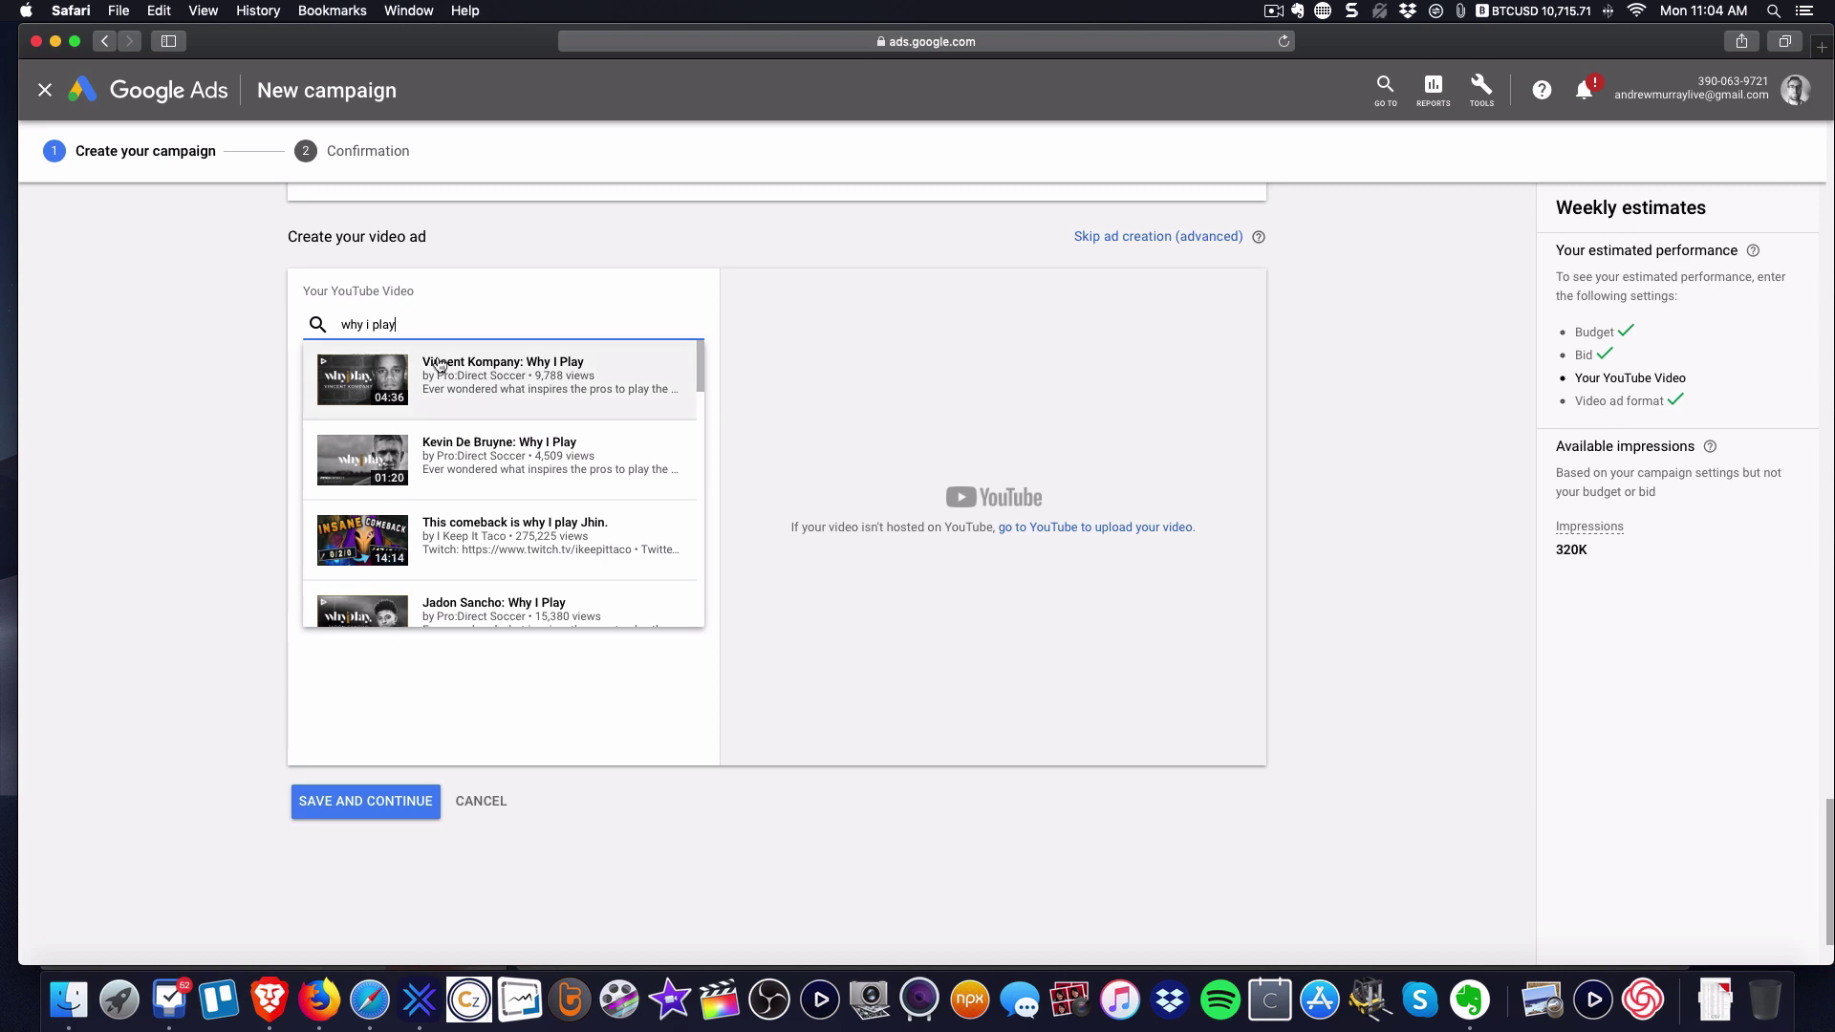
pyautogui.scroll(-10, 457, 383)
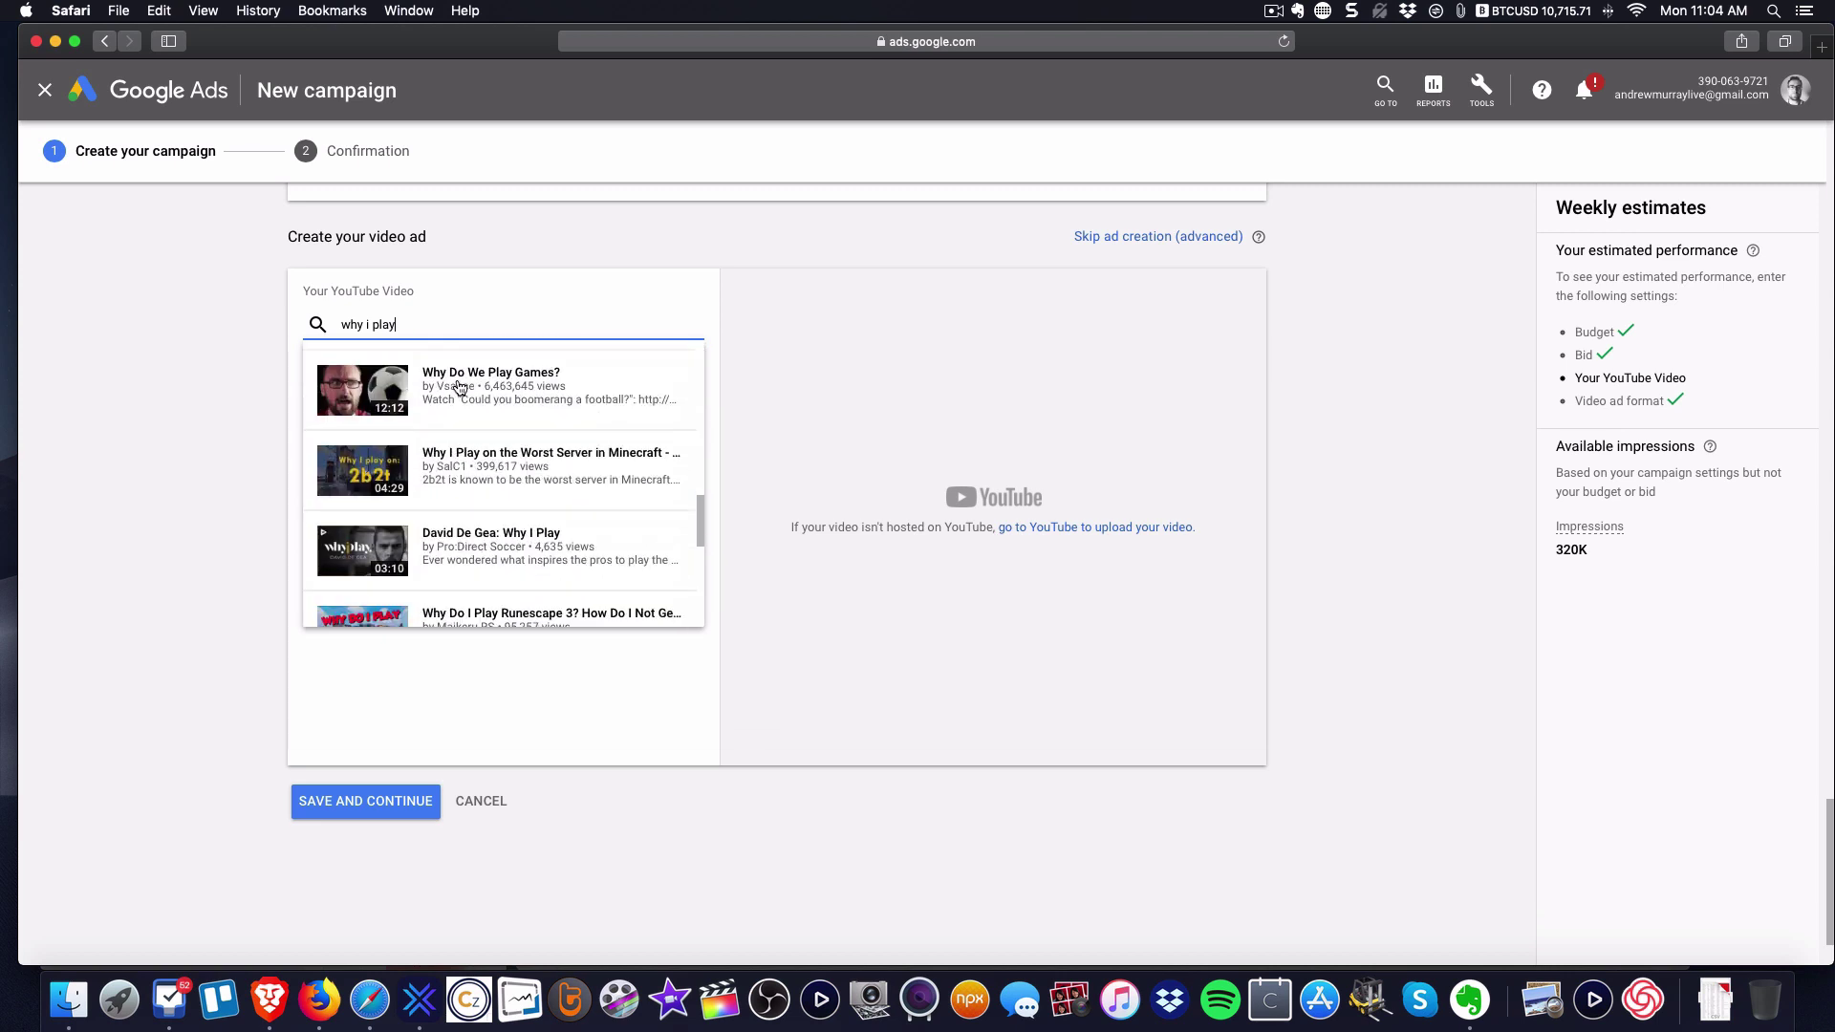
pyautogui.scroll(-10, 456, 385)
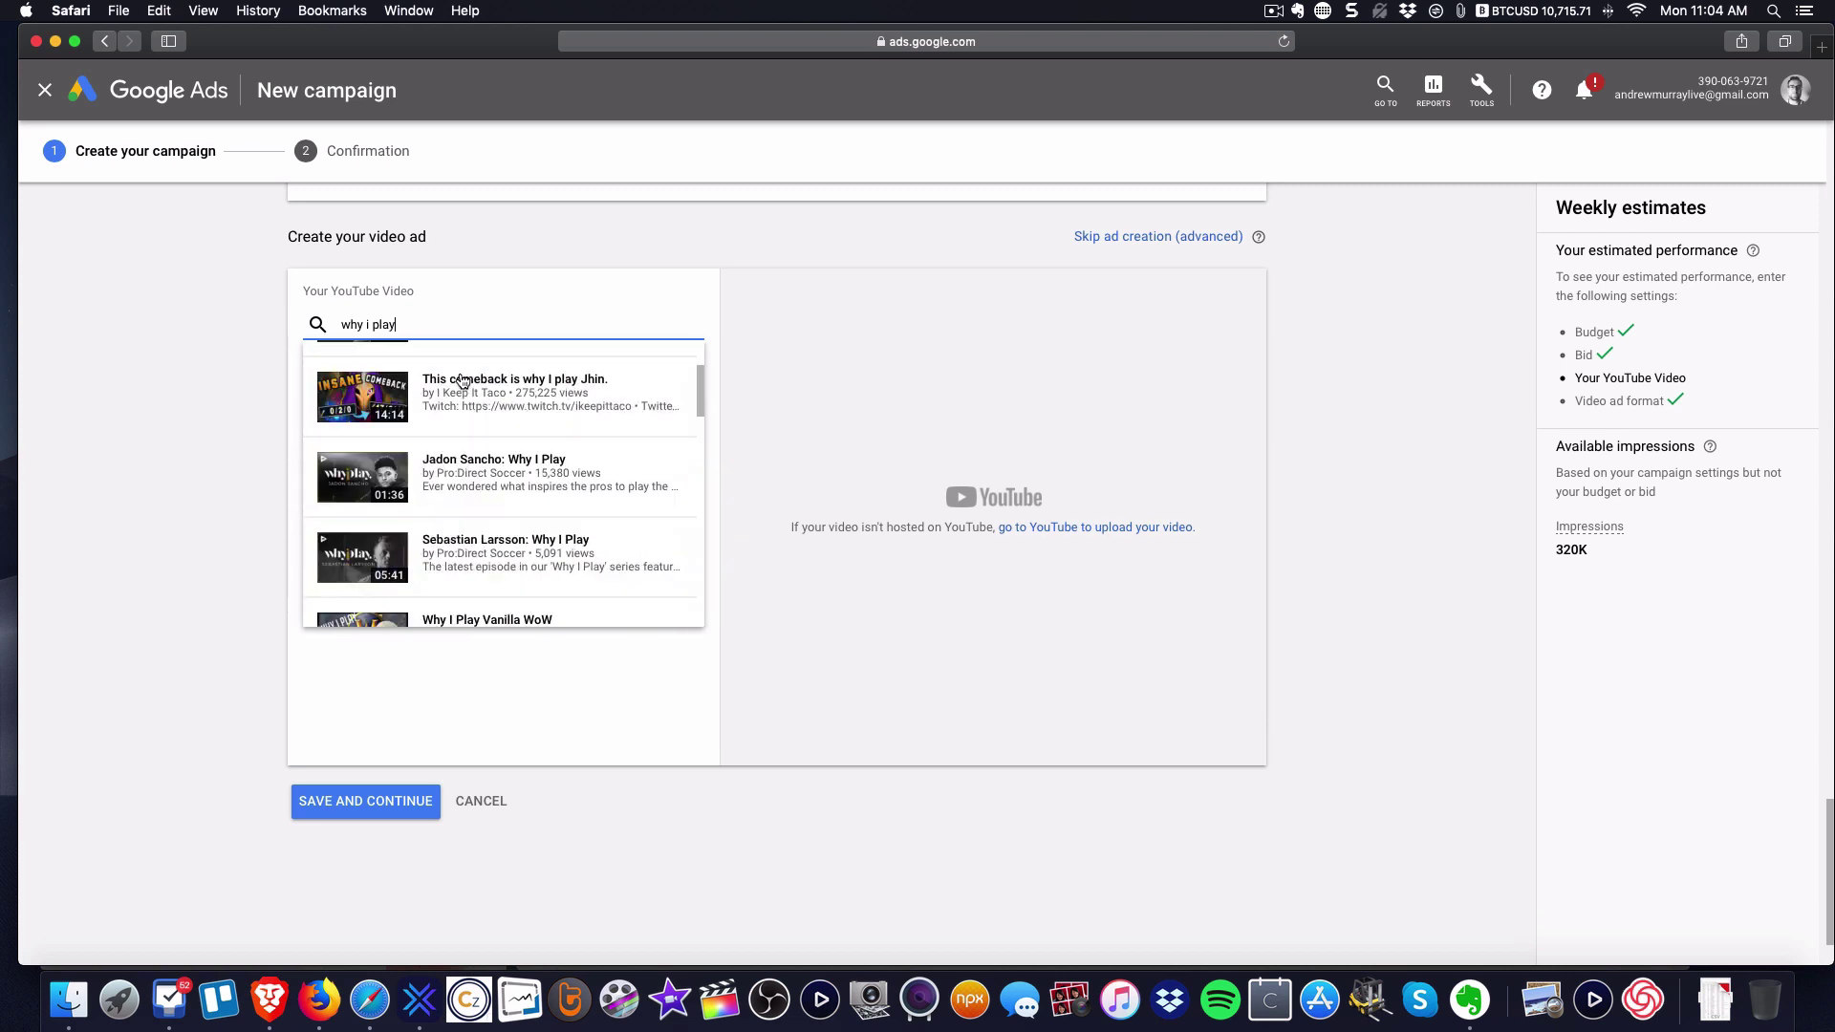
pyautogui.scroll(10, 462, 382)
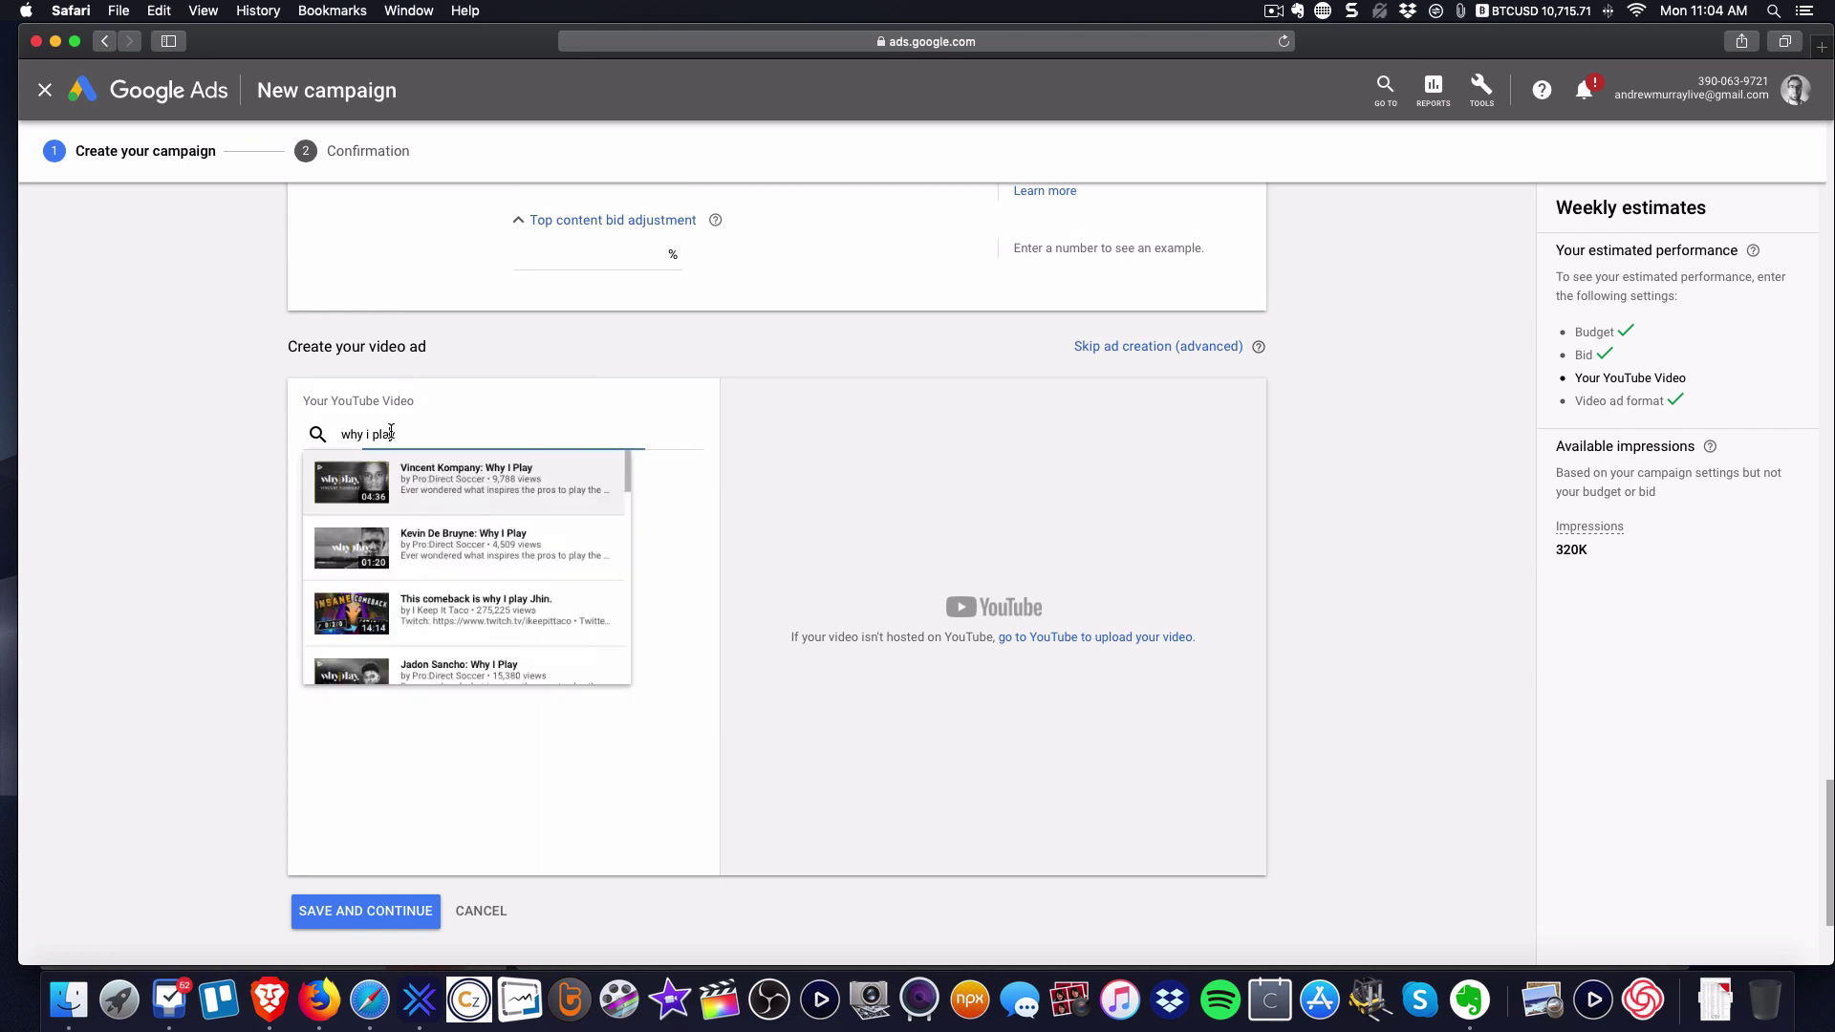
# - Search for "whyiplay" and choose the "#WhyiPlay | Soccer Nova Scotia" video for the ad
pyautogui.tripleClick(391, 432)
pyautogui.write('whyiplay')
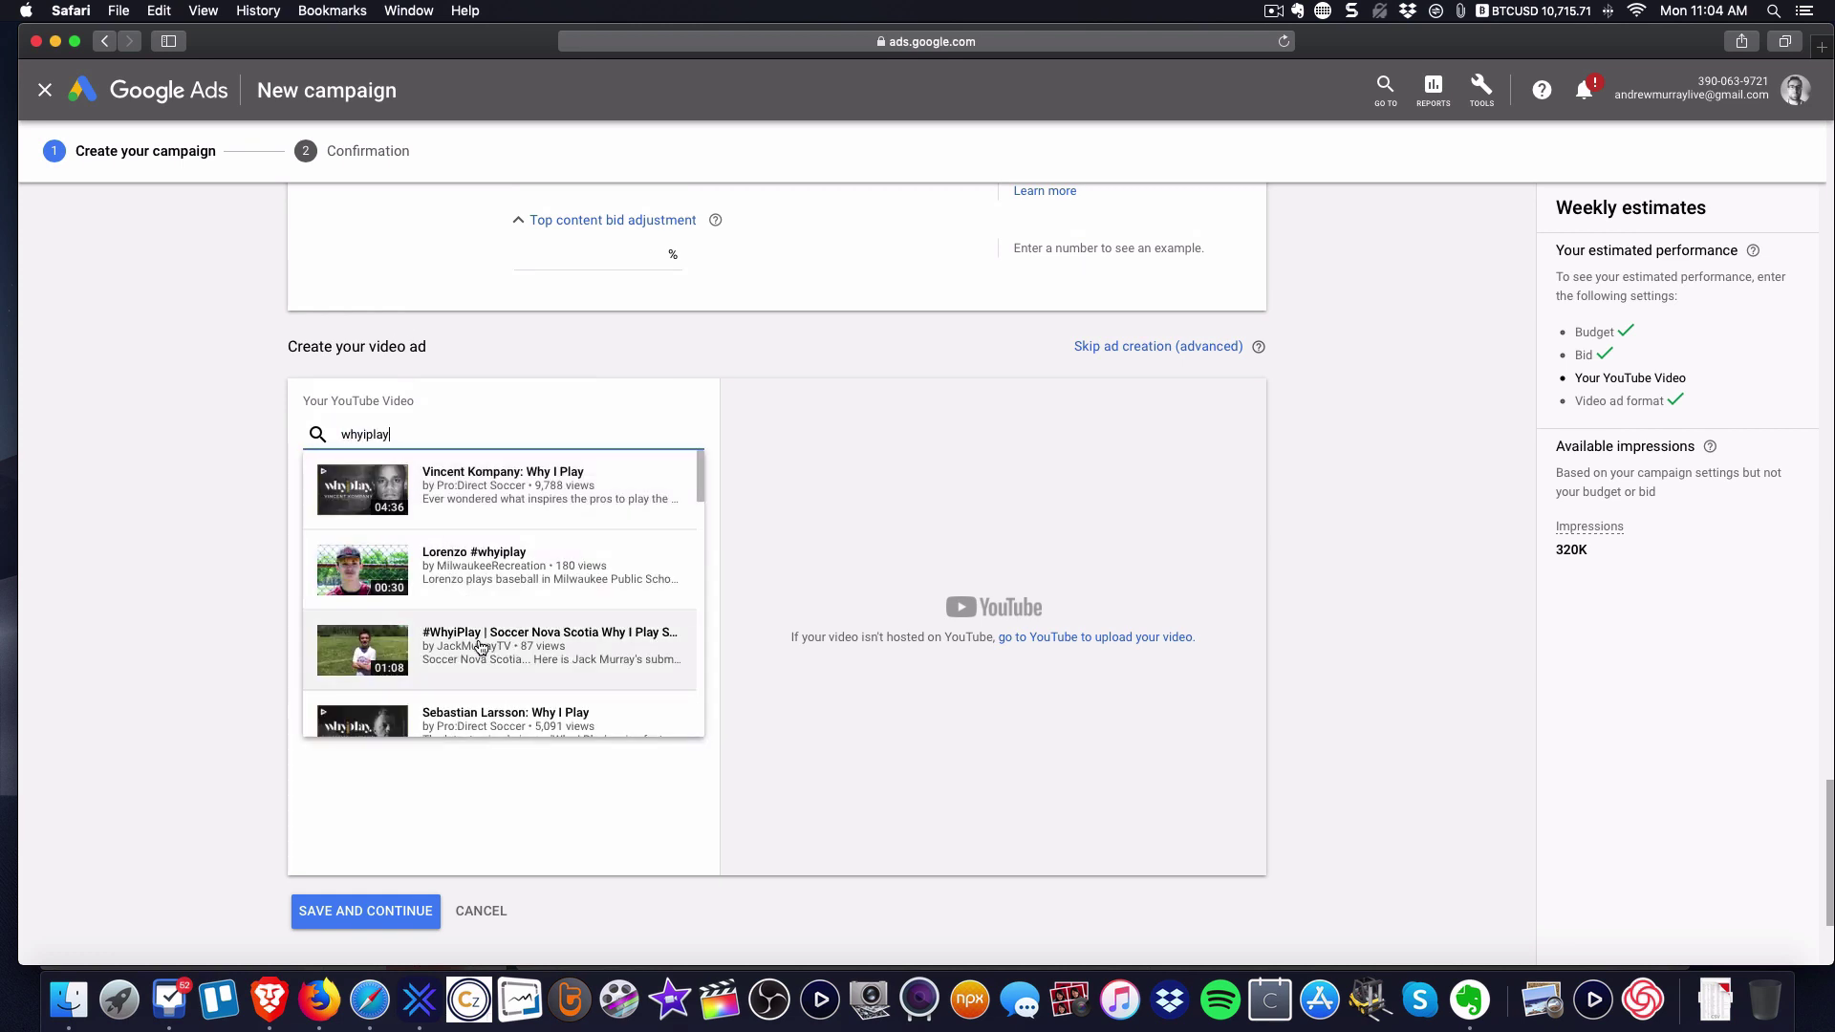
pyautogui.click(481, 647)
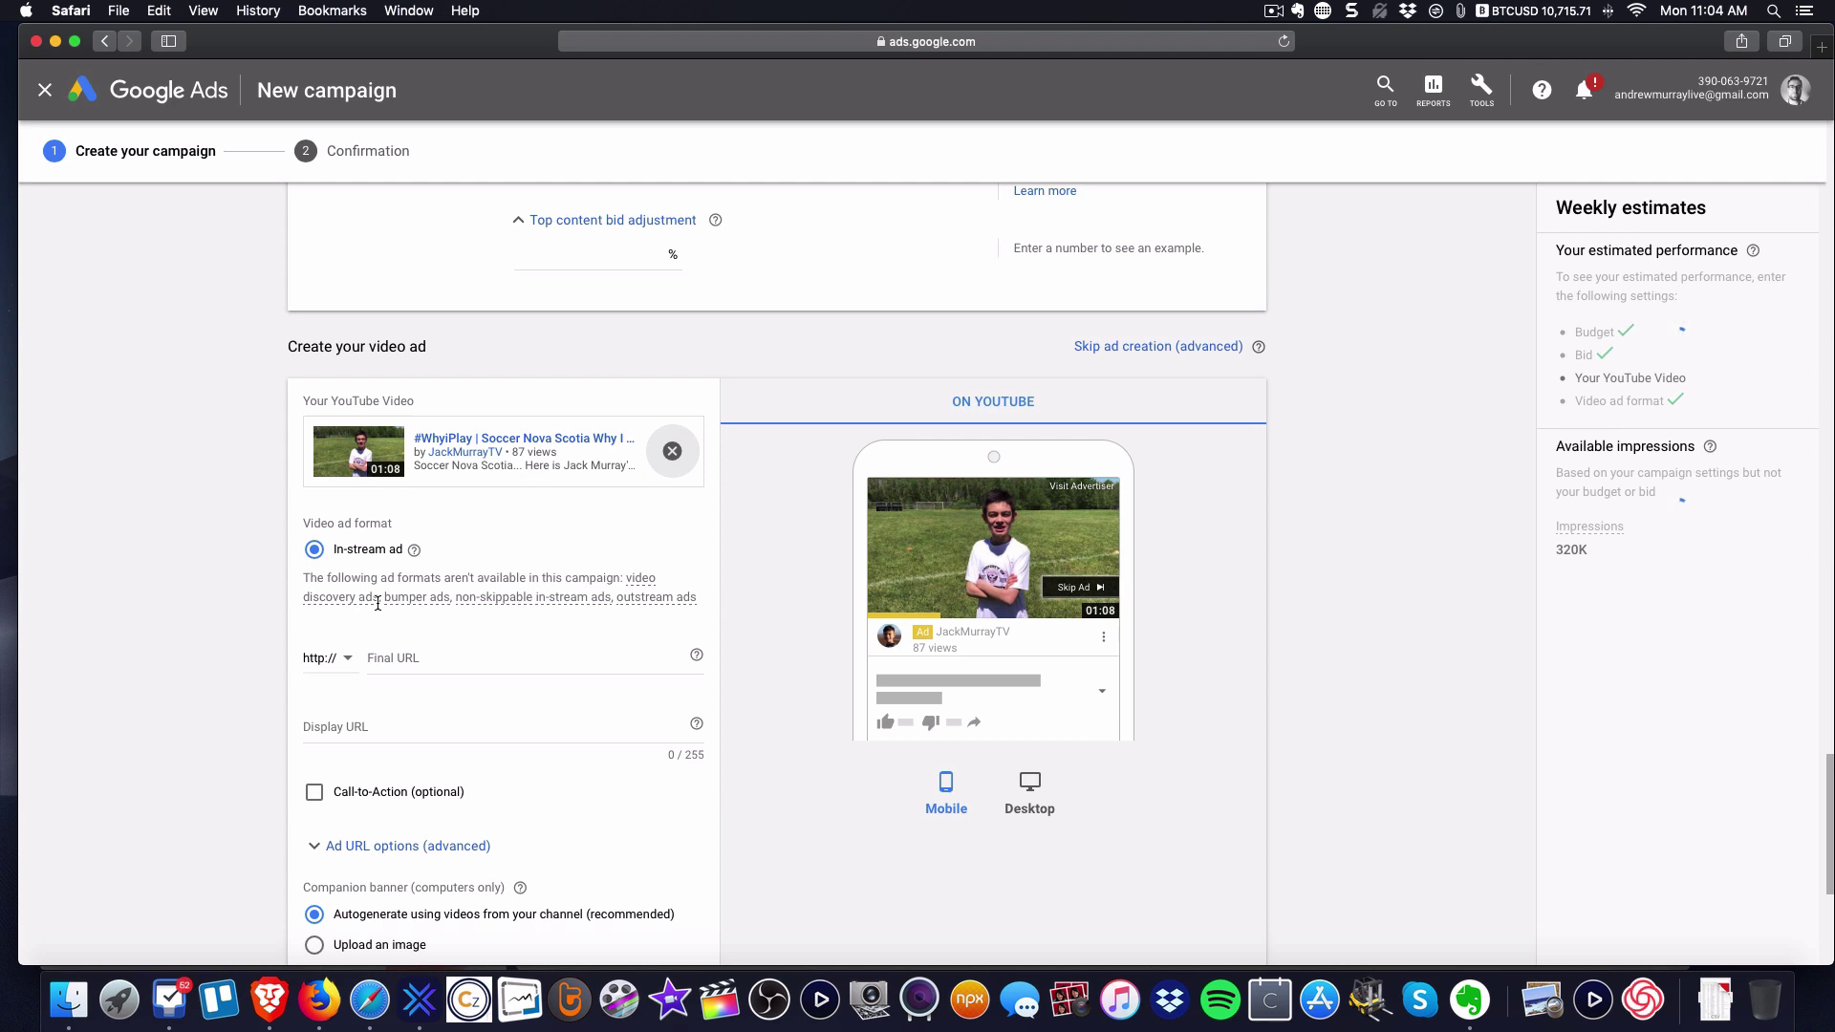
# - Enter the advertiser's YouTube channel address as both the final URL and the display URL of the in-stream ad
pyautogui.scroll(-4, 377, 596)
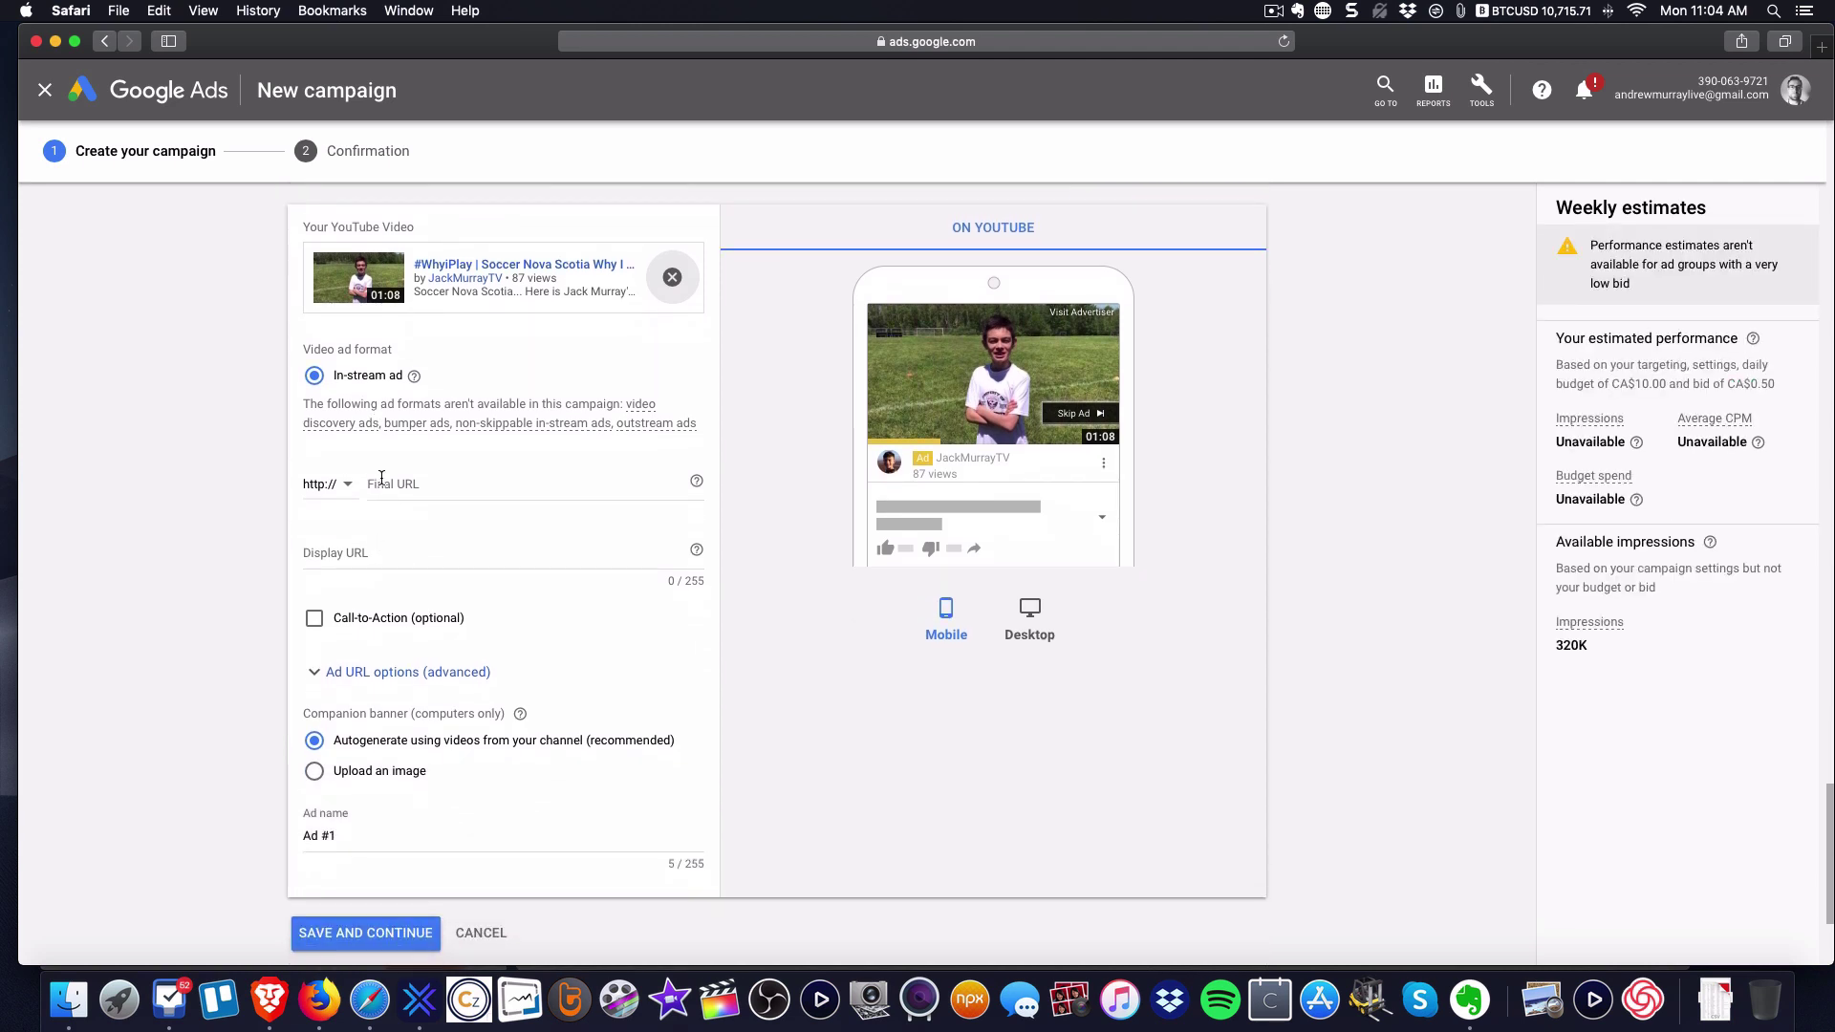
pyautogui.click(410, 487)
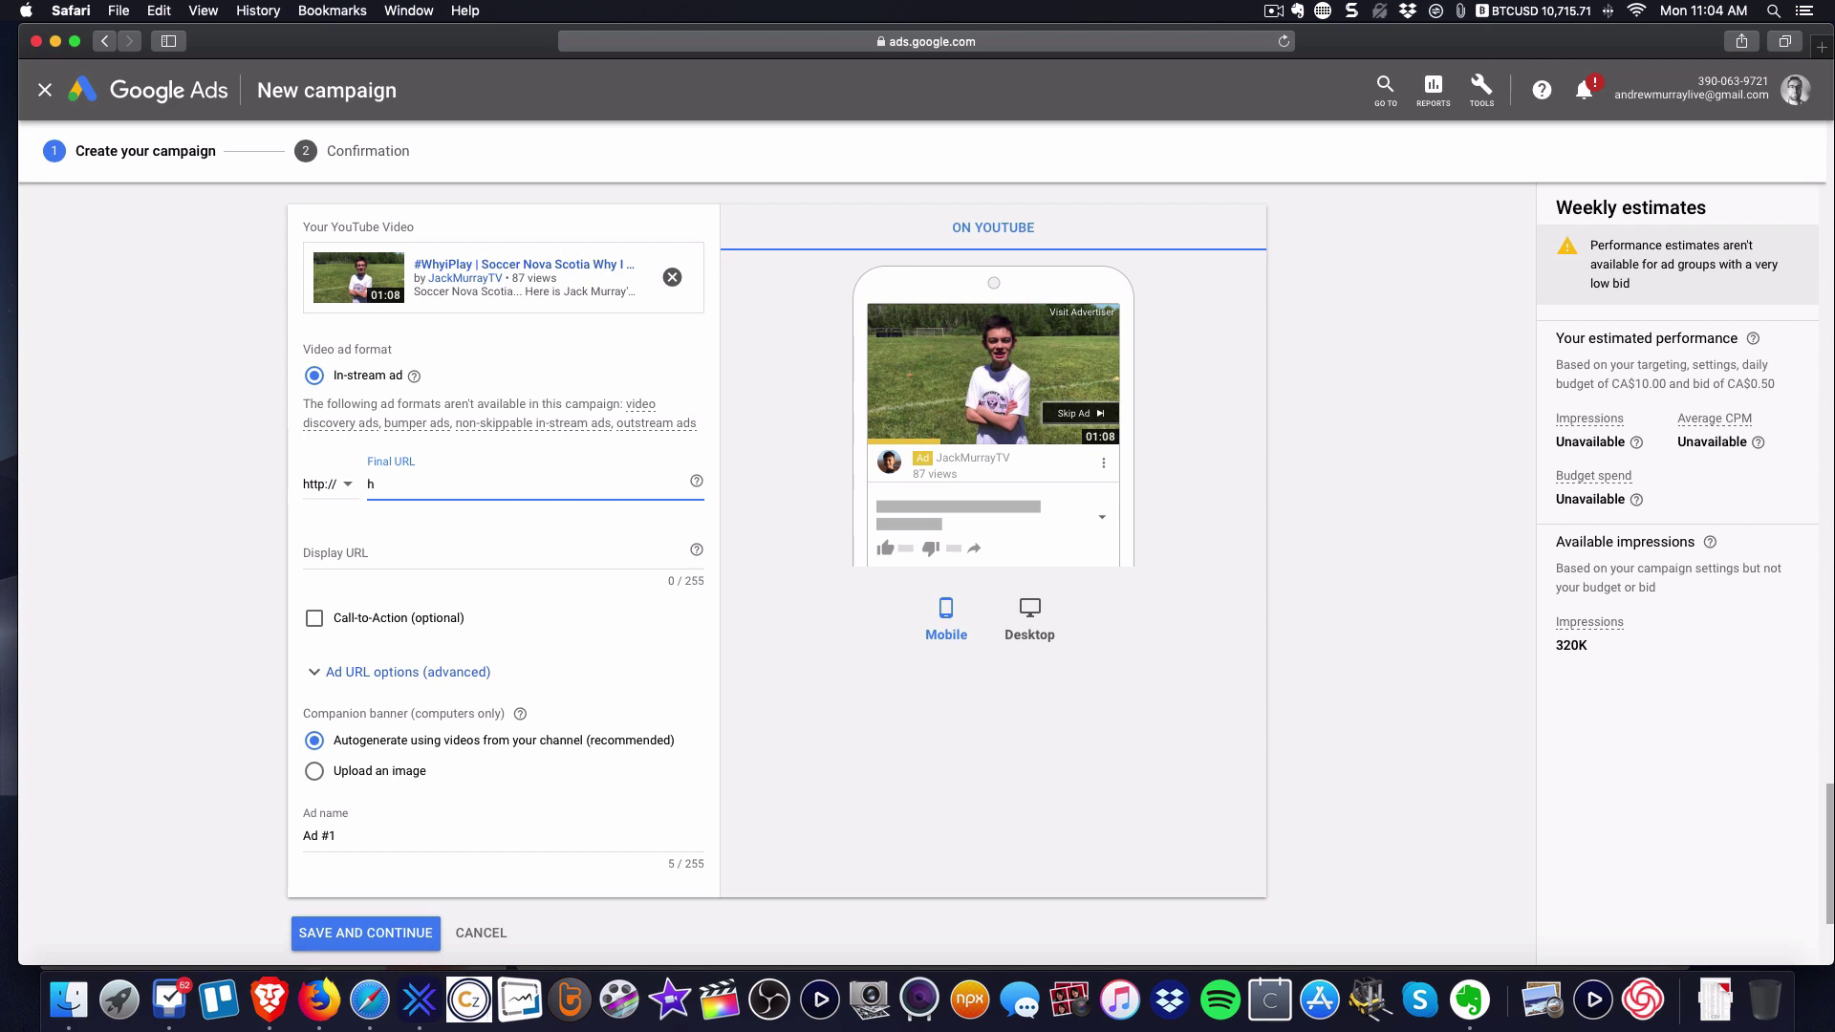
pyautogui.write('http://www.youtube.com/andrewmurraytv')
pyautogui.click(454, 555)
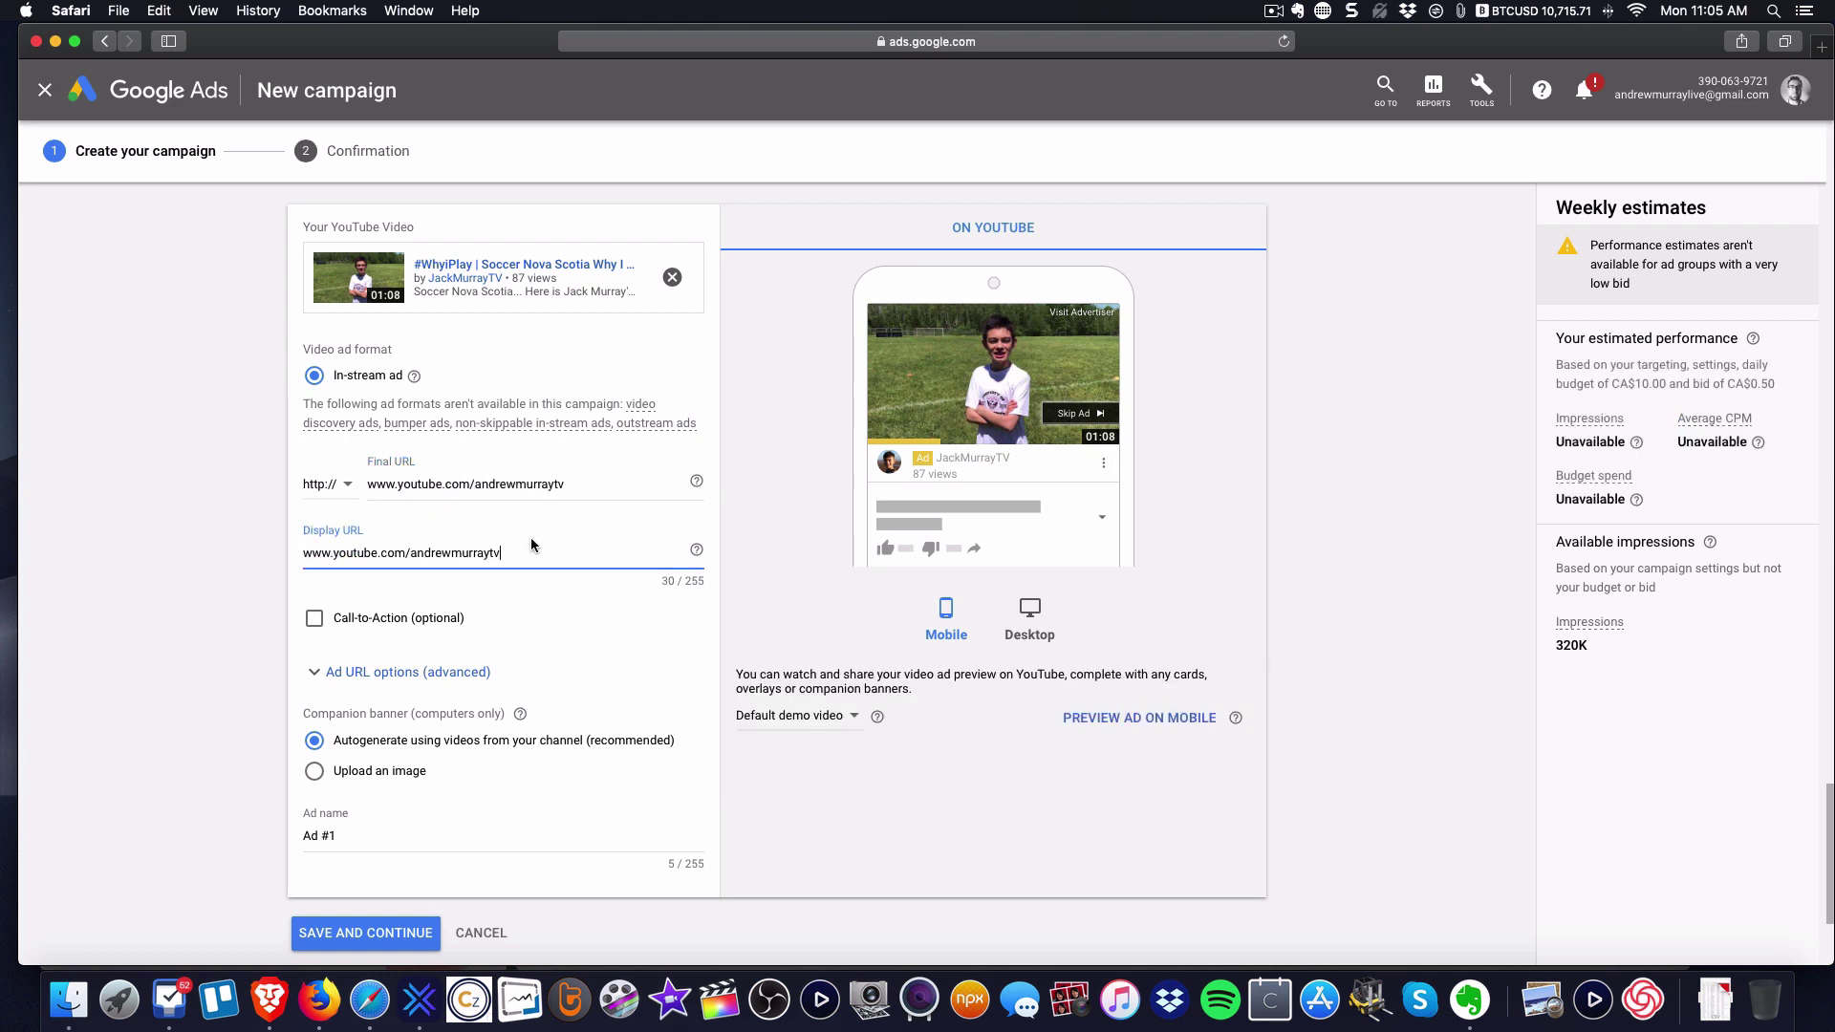
# - Enable the optional call-to-action for the video ad
pyautogui.click(314, 620)
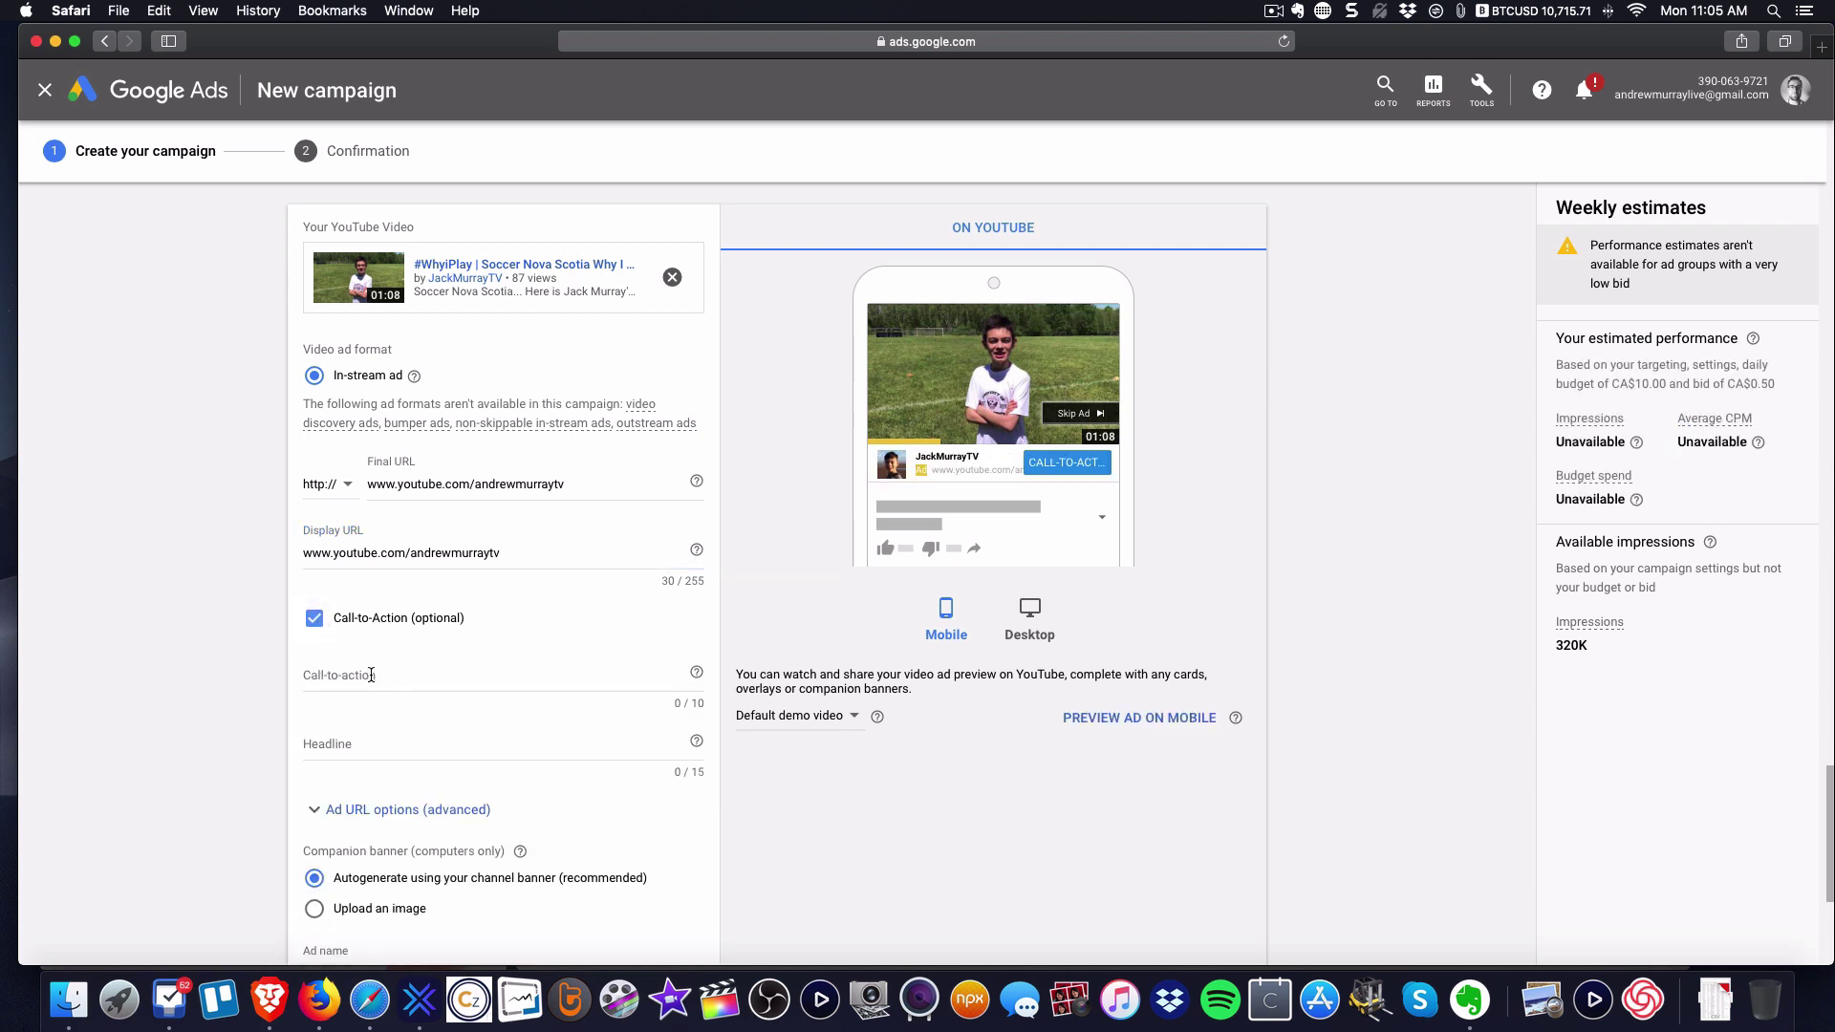
pyautogui.click(358, 752)
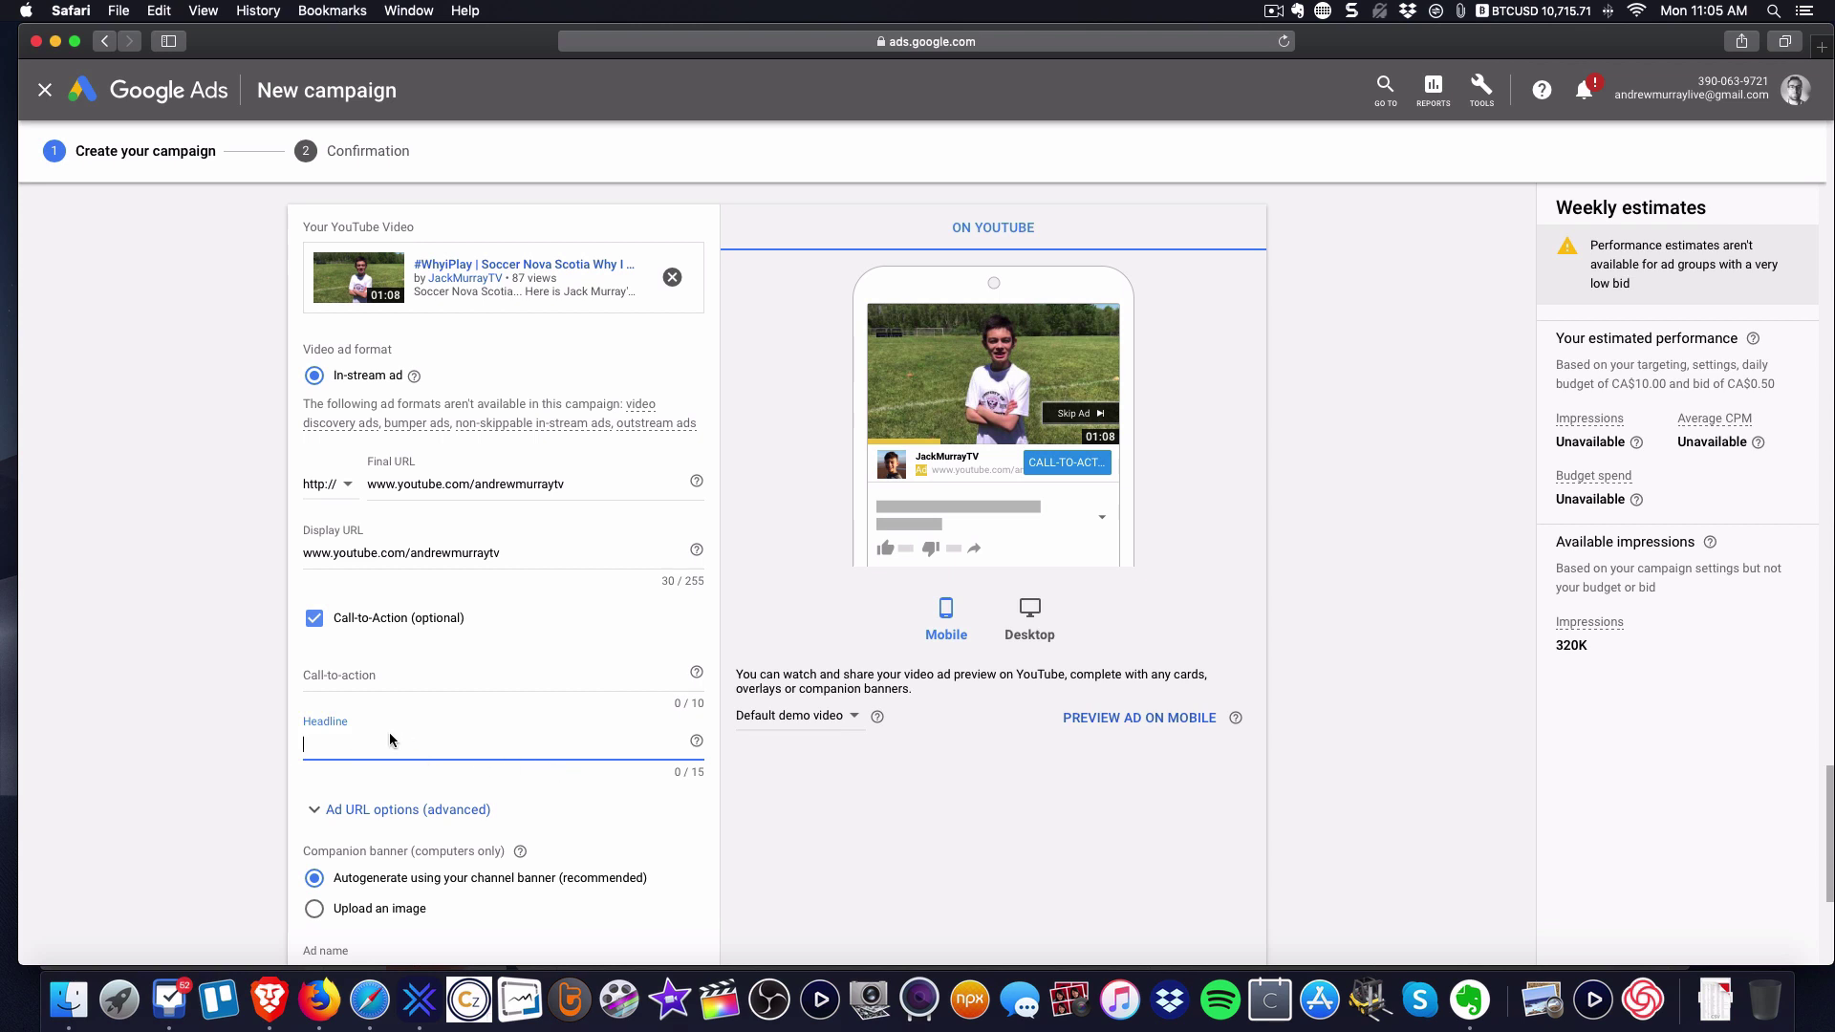
pyautogui.click(315, 618)
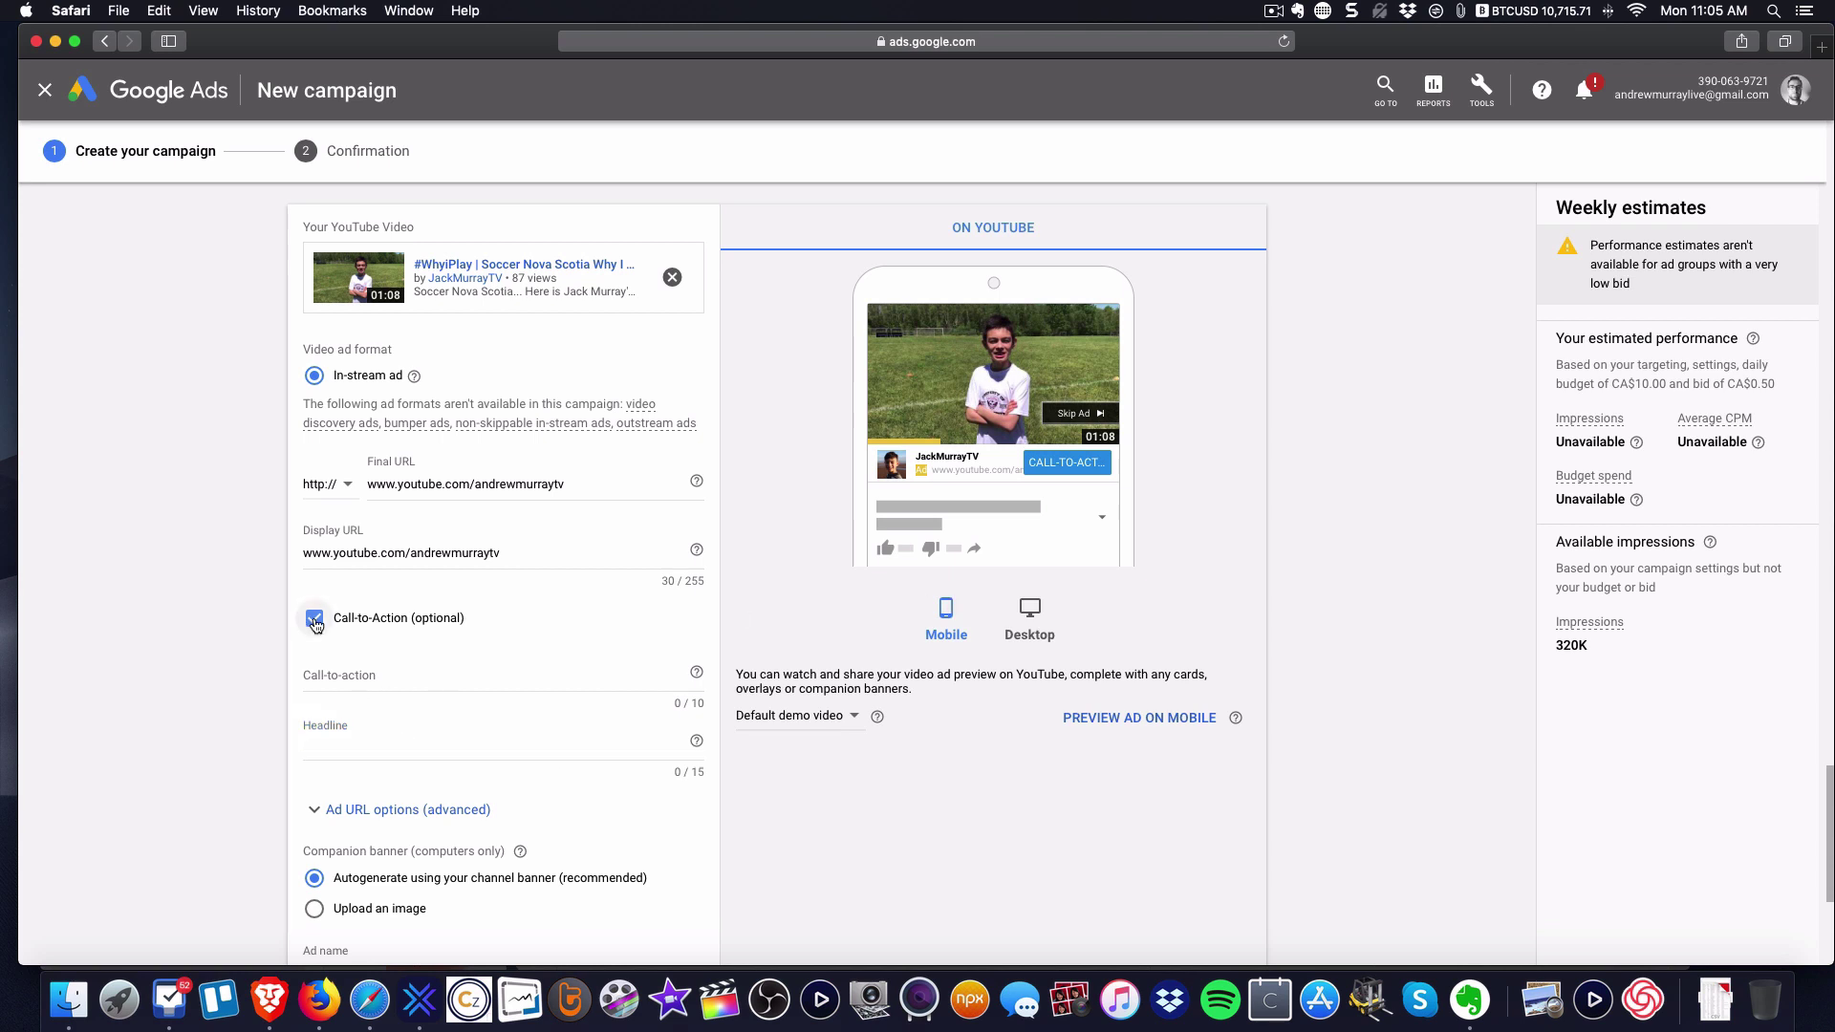
pyautogui.click(315, 618)
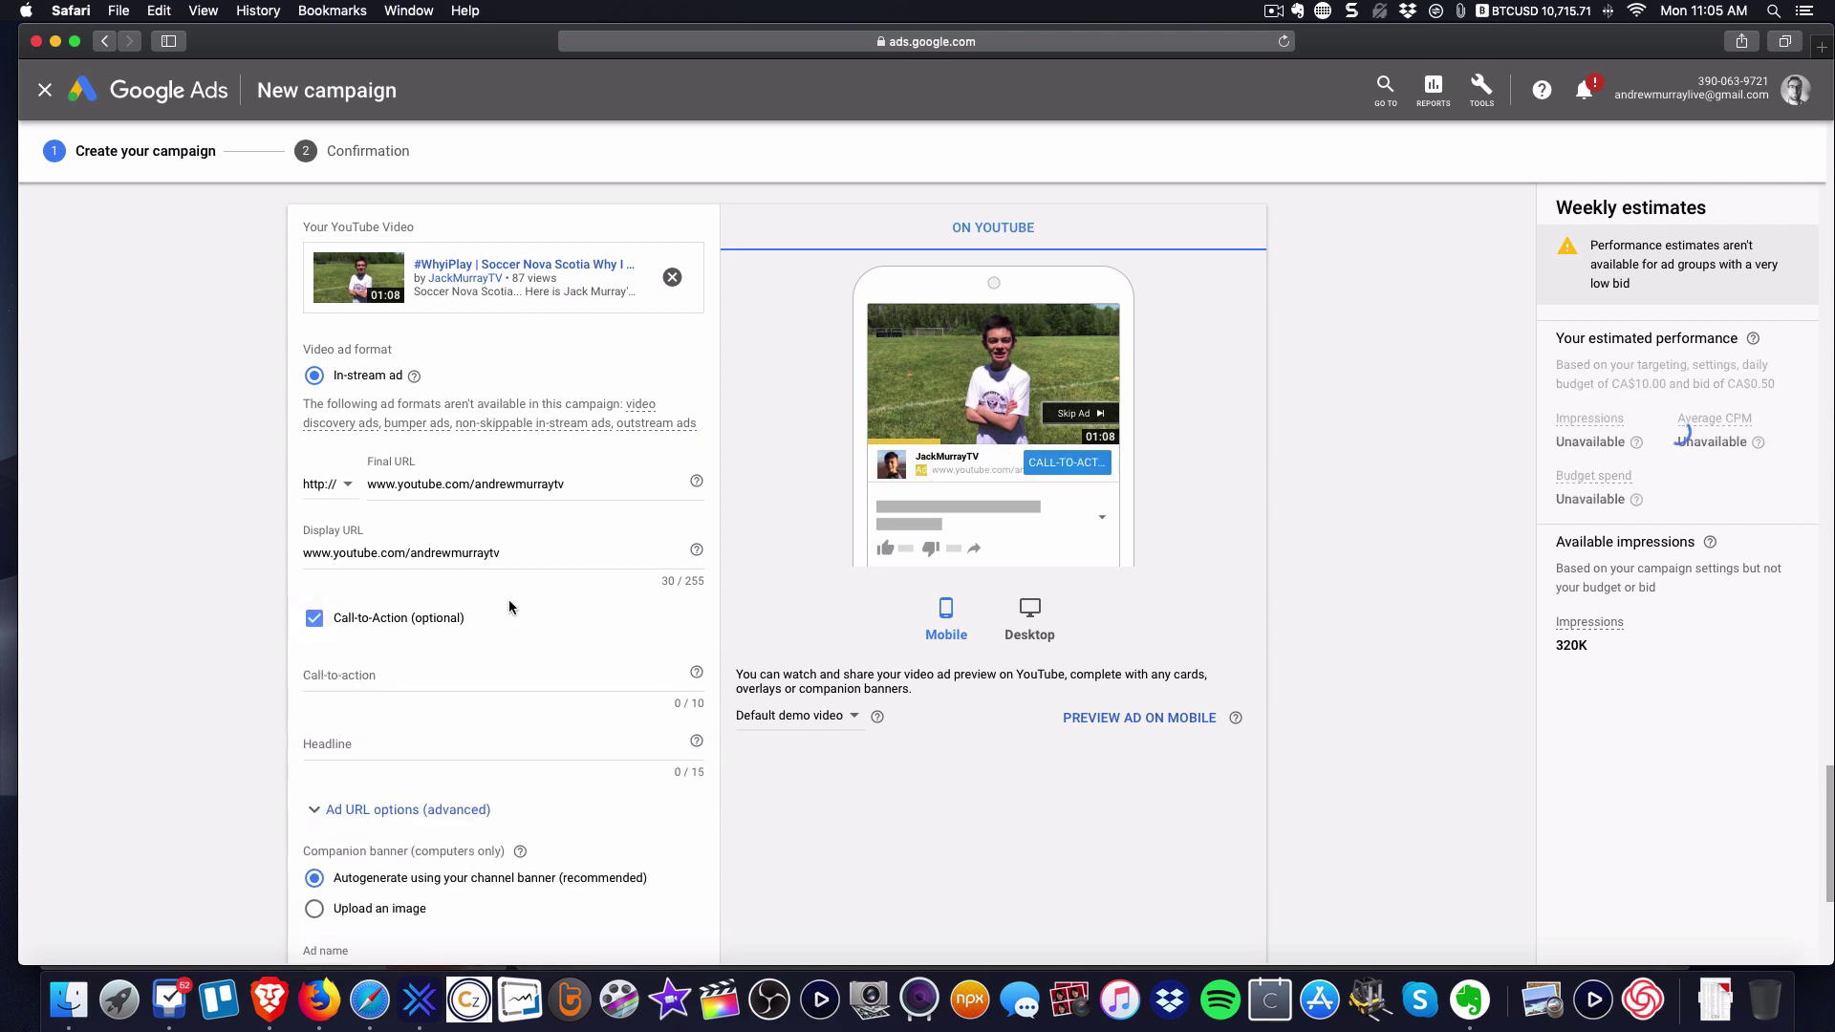
# - Enter "More Video" as the ad's call-to-action text
pyautogui.click(356, 674)
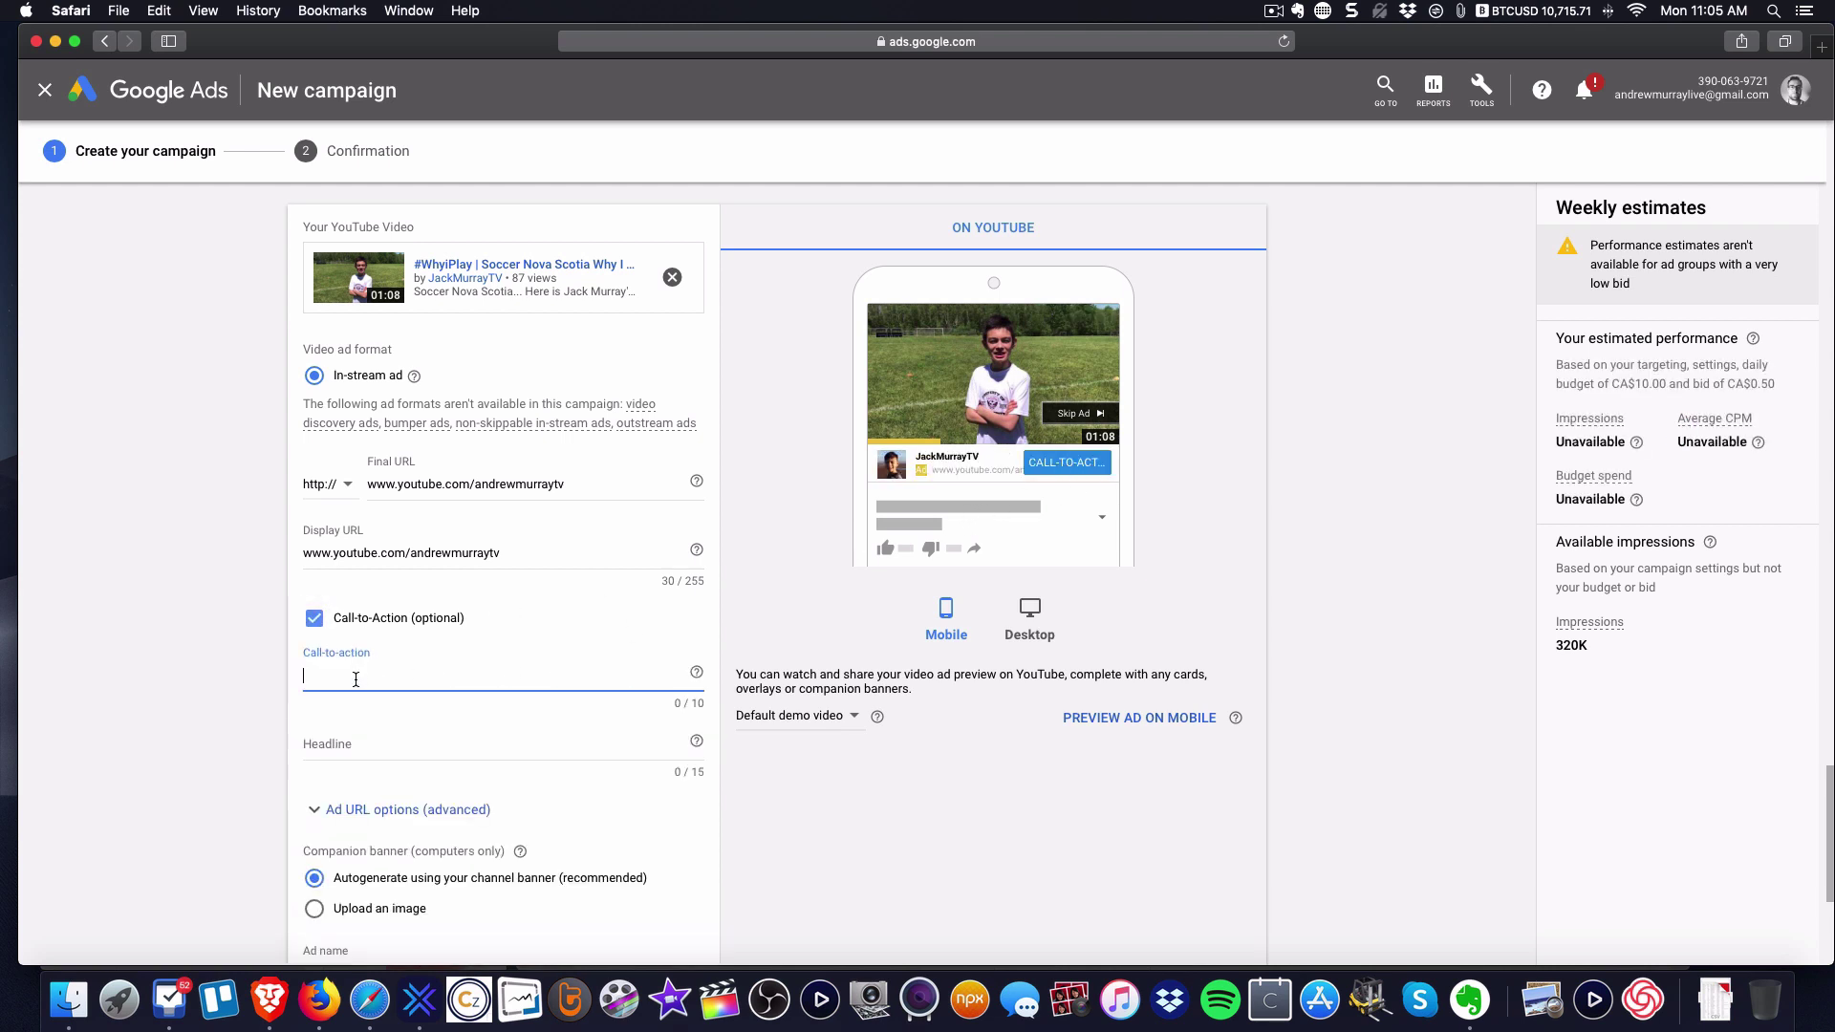
pyautogui.write('Clsit')
pyautogui.press('BackSpace')
pyautogui.press('BackSpace')
pyautogui.press('BackSpace')
pyautogui.press('BackSpace')
pyautogui.press('BackSpace')
pyautogui.write('More Info')
pyautogui.hotkey('alt', 'shift', 'Left')
pyautogui.press('BackSpace')
pyautogui.write('Video')
# - Enter "Subscribe" as the ad's headline and show the ad preview for desktop
pyautogui.click(361, 744)
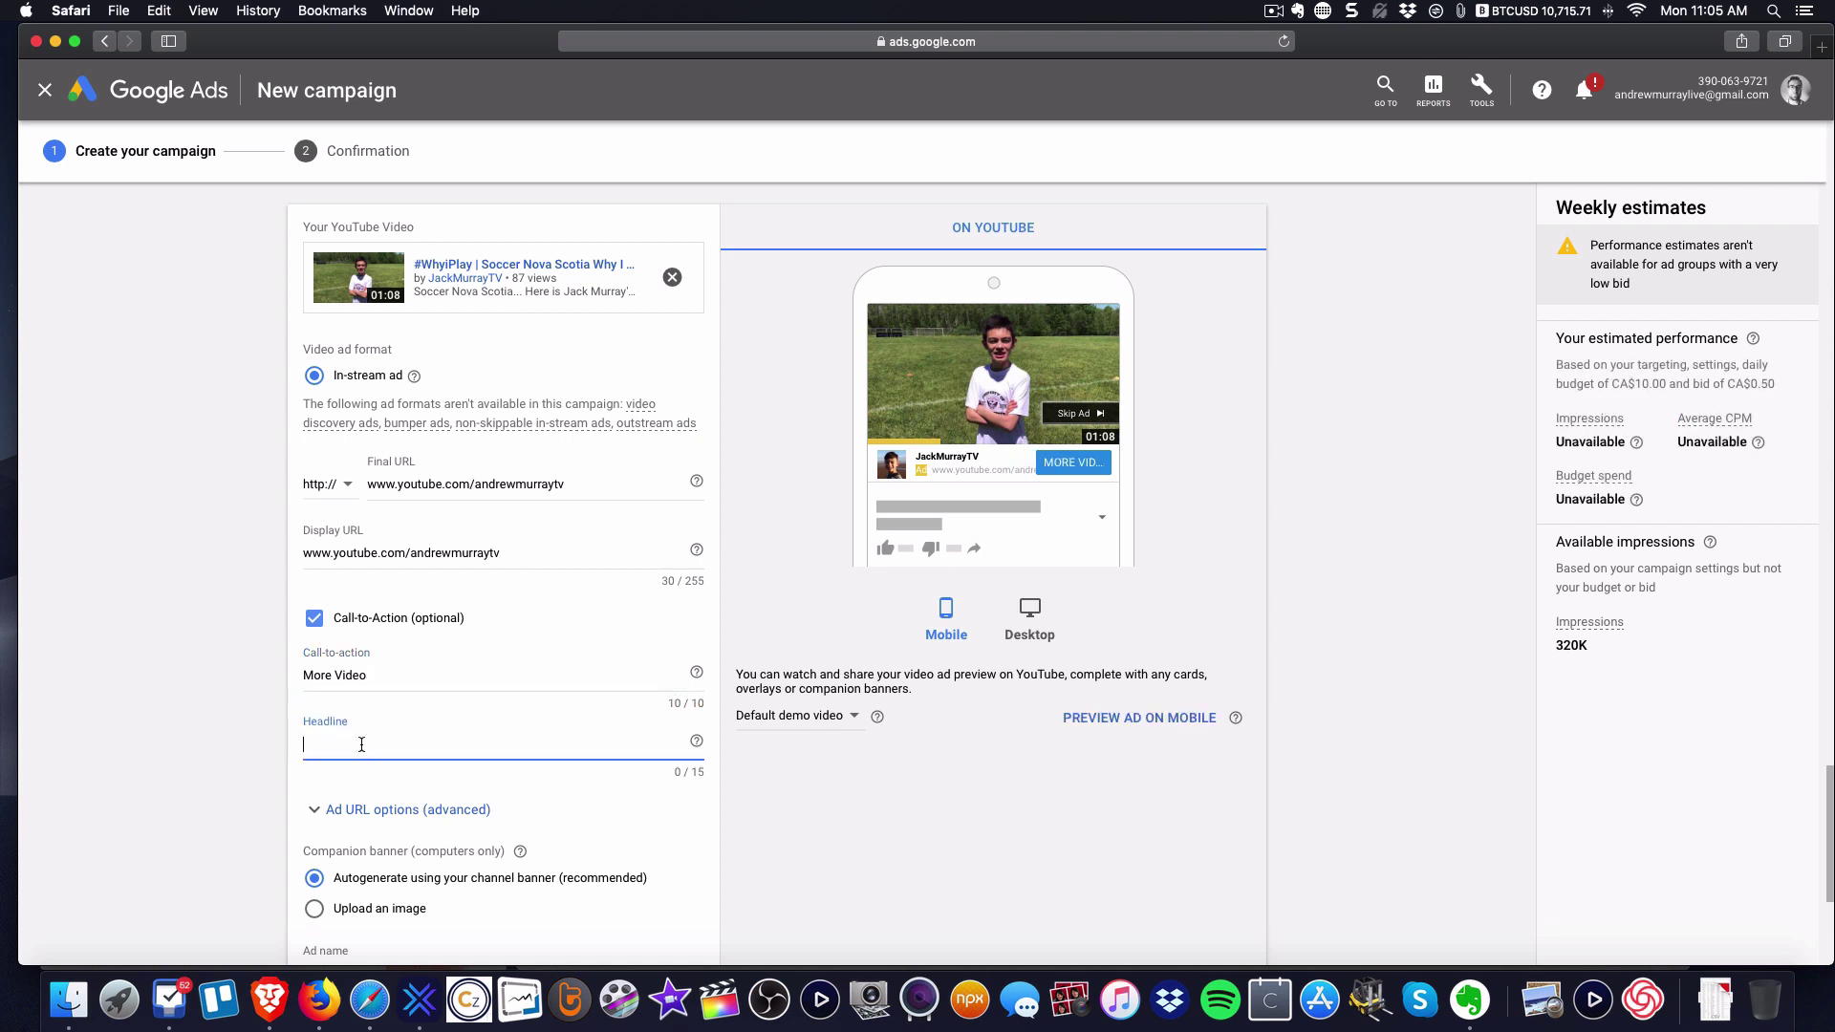
pyautogui.write('G')
pyautogui.press('BackSpace')
pyautogui.write('Subsr')
pyautogui.write('ribe')
pyautogui.click(1028, 608)
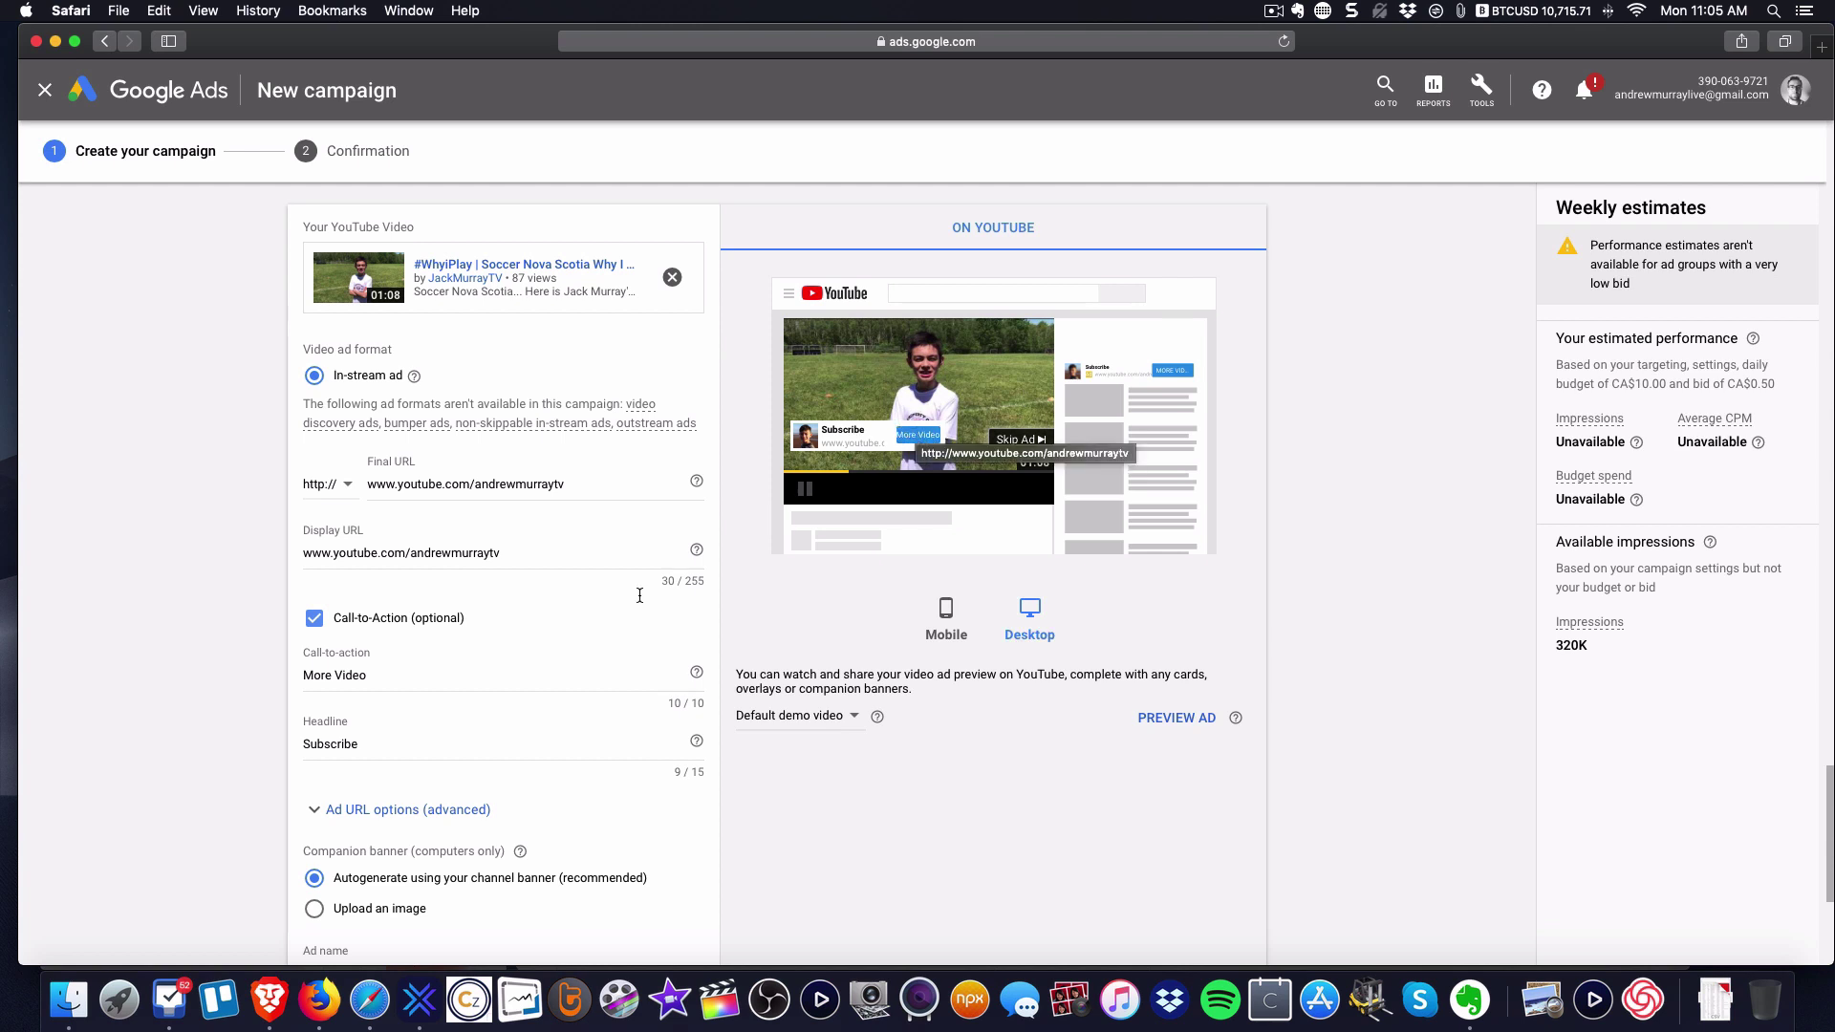
# - Replace the ad's call-to-action text with "My Channel"
pyautogui.moveTo(374, 673); pyautogui.dragTo(279, 676)
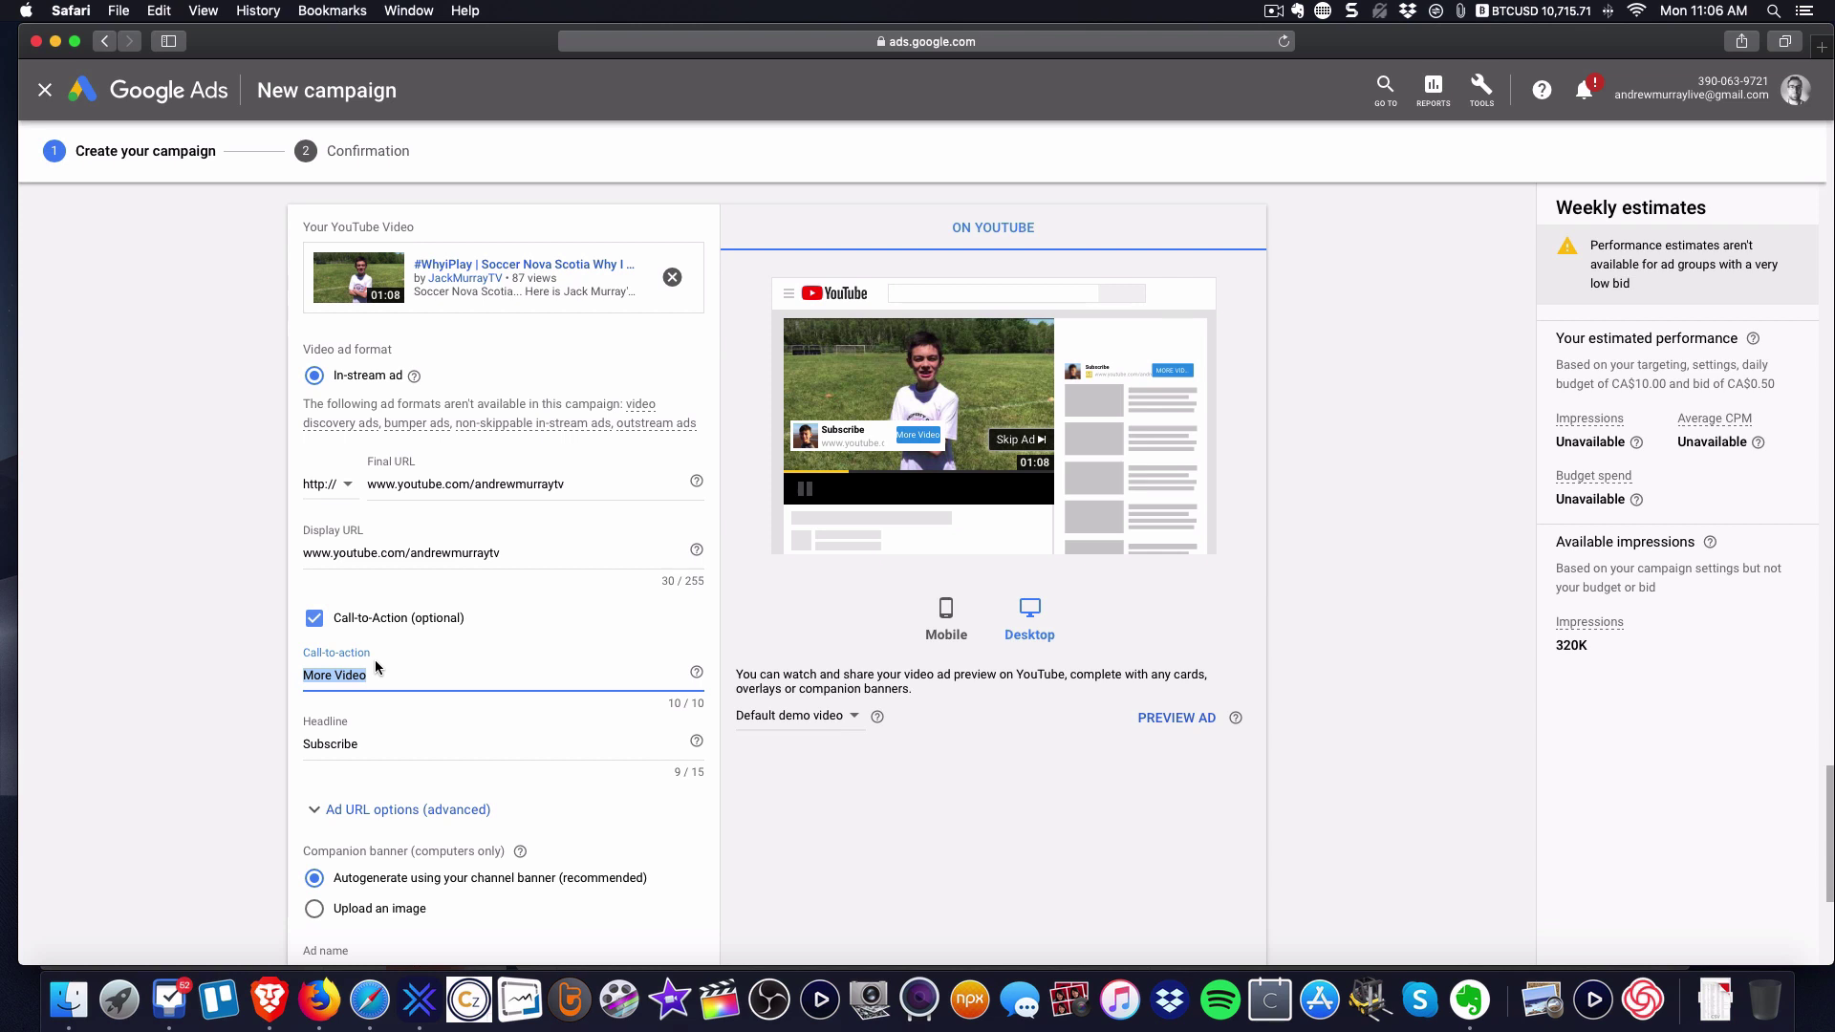
pyautogui.write('My Channel')
pyautogui.click(174, 715)
# - Save the video ad under the name Ad #1 and continue to the finished campaign
pyautogui.scroll(-3, 201, 688)
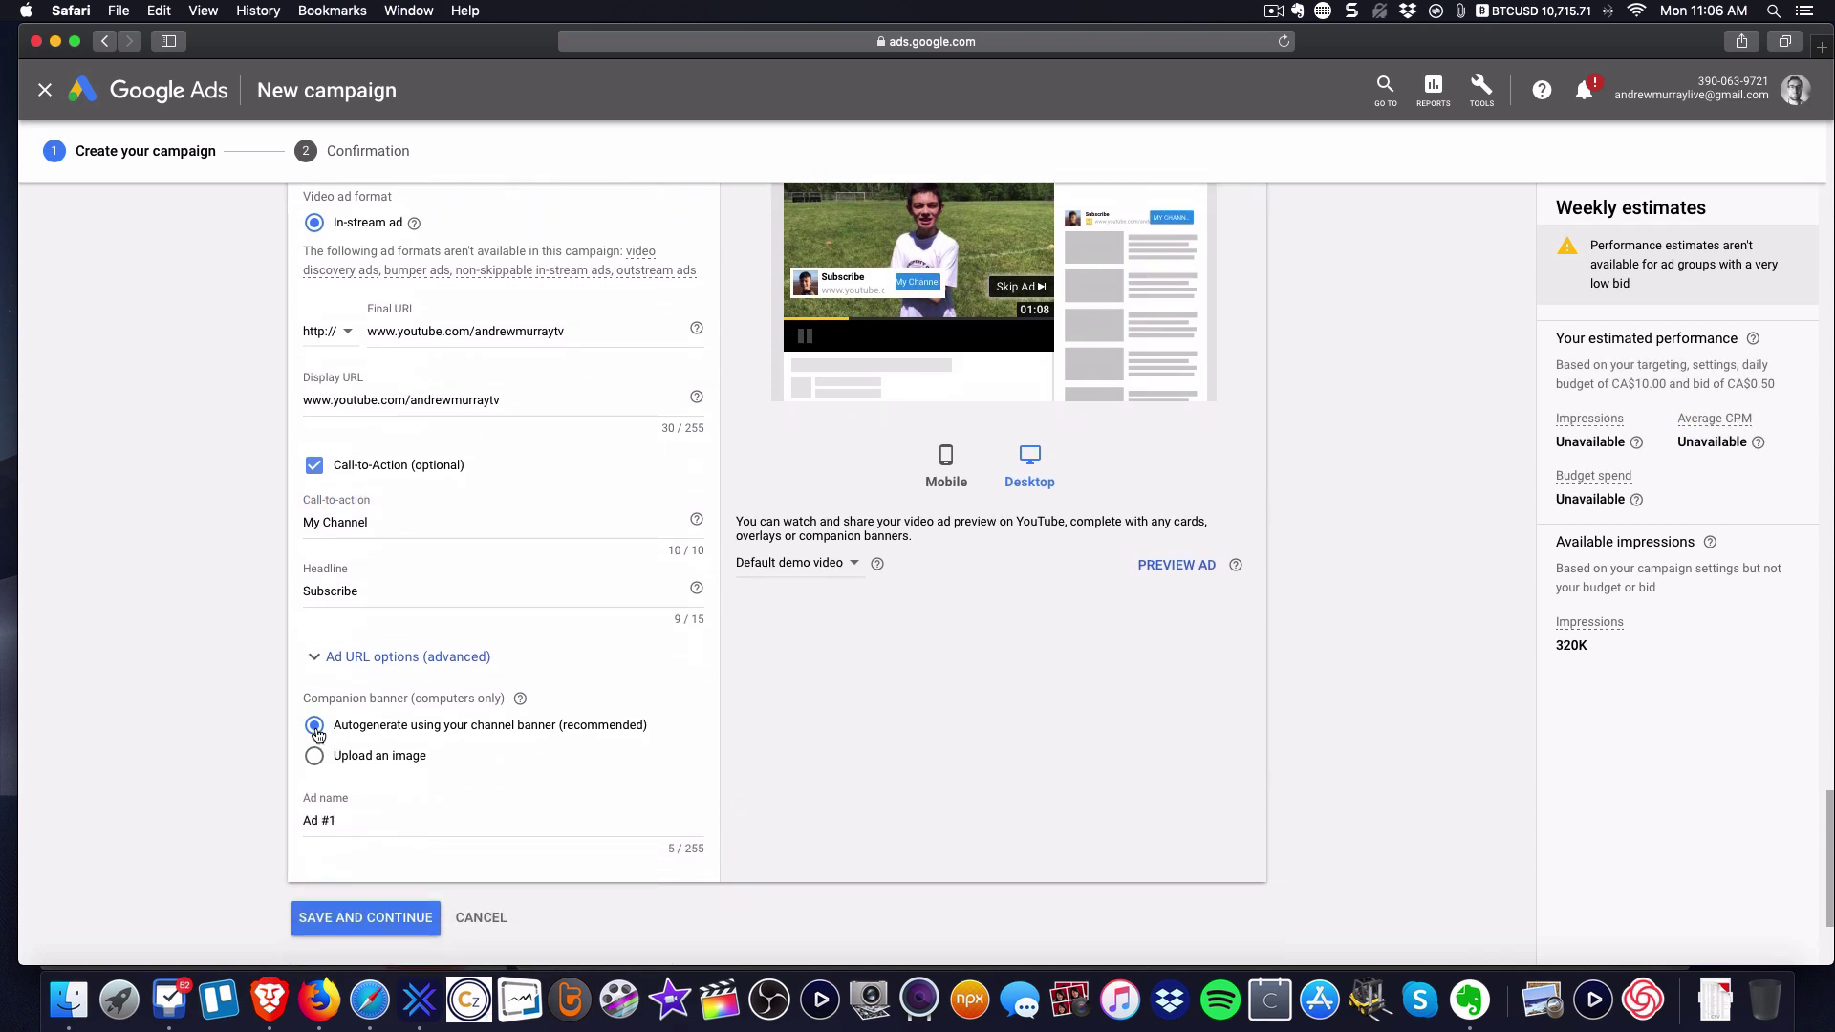
pyautogui.click(340, 823)
pyautogui.click(388, 918)
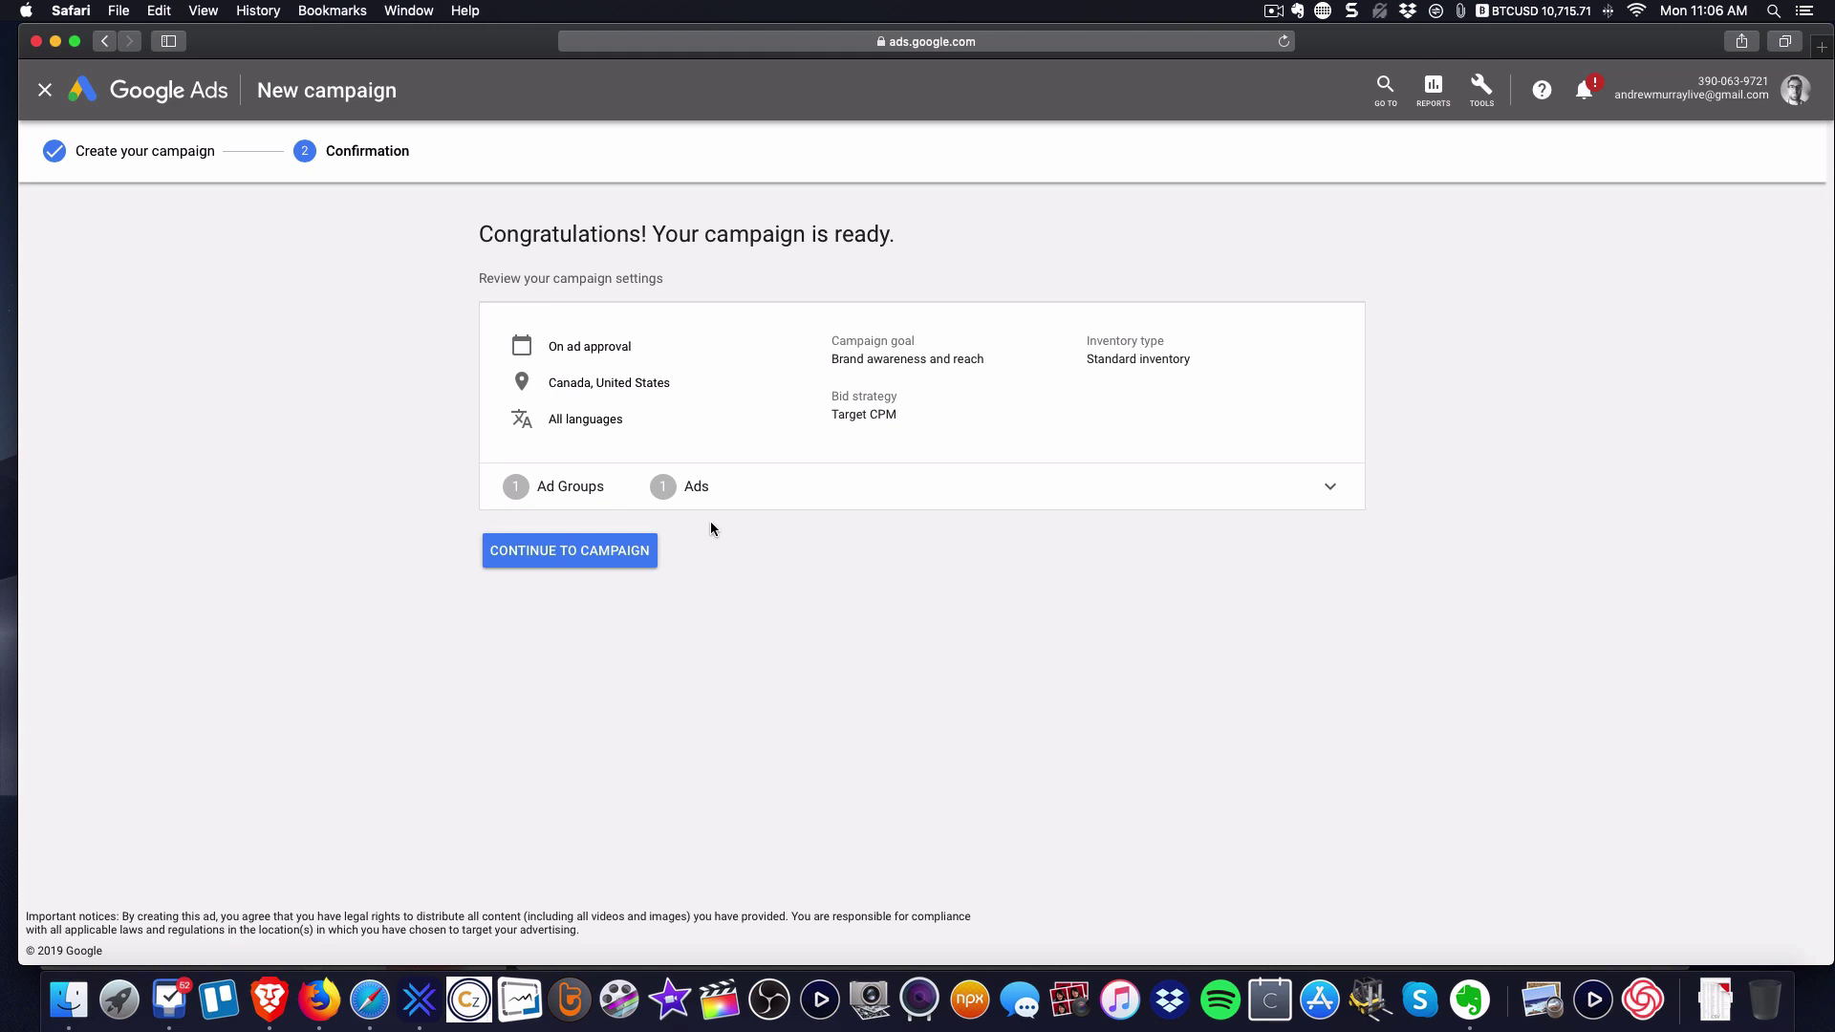
pyautogui.click(580, 555)
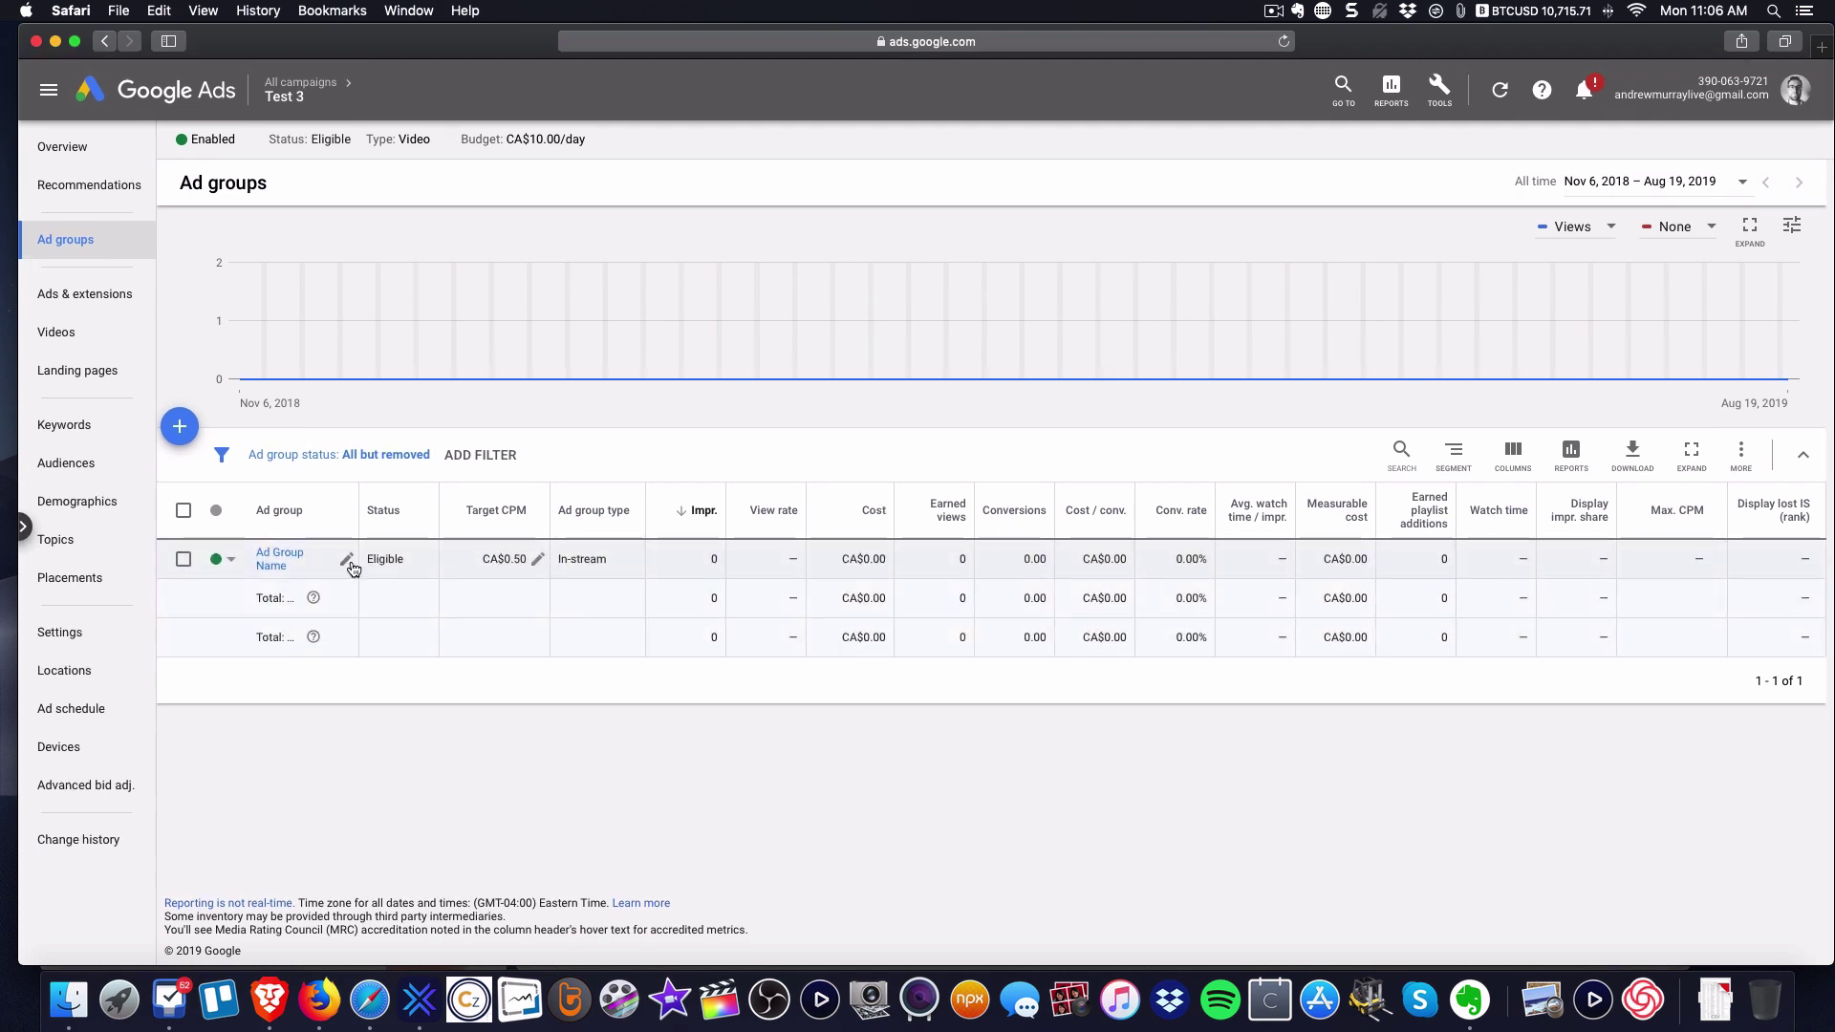
# - Check the ad group's contents, return to the Test 3 campaign and pause Ad #1
pyautogui.click(274, 556)
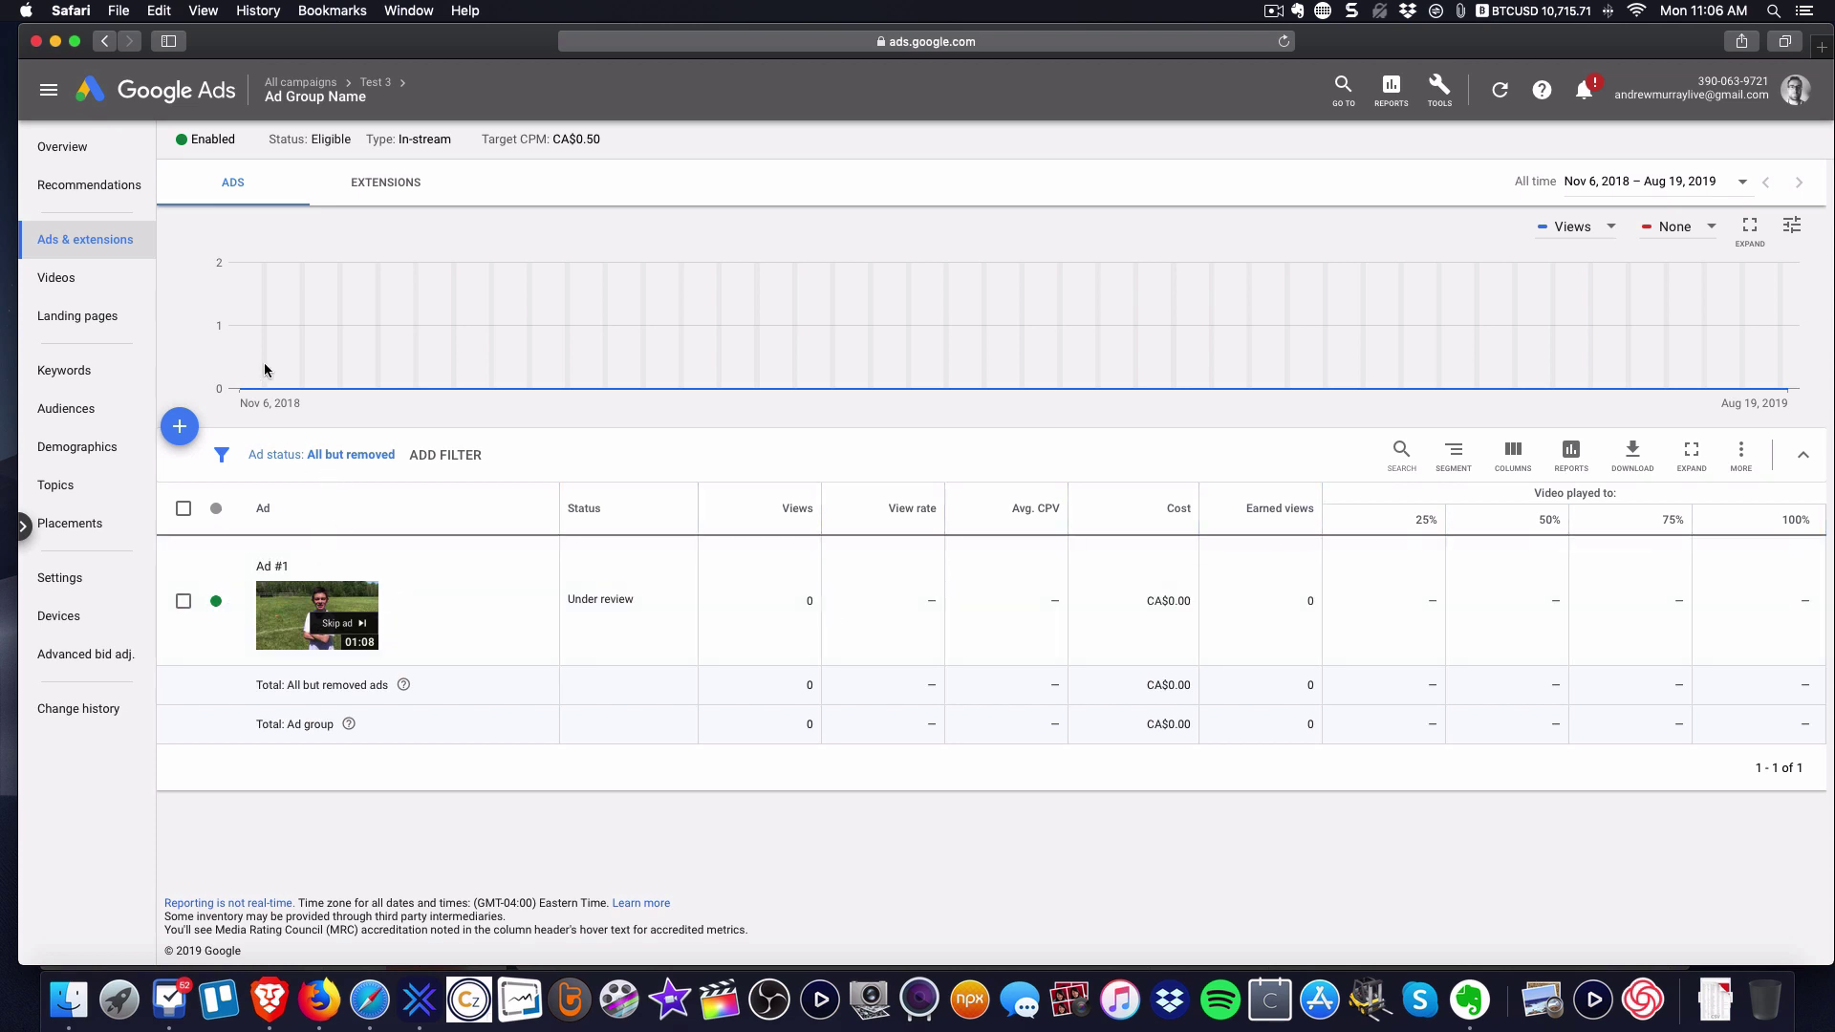
pyautogui.click(376, 82)
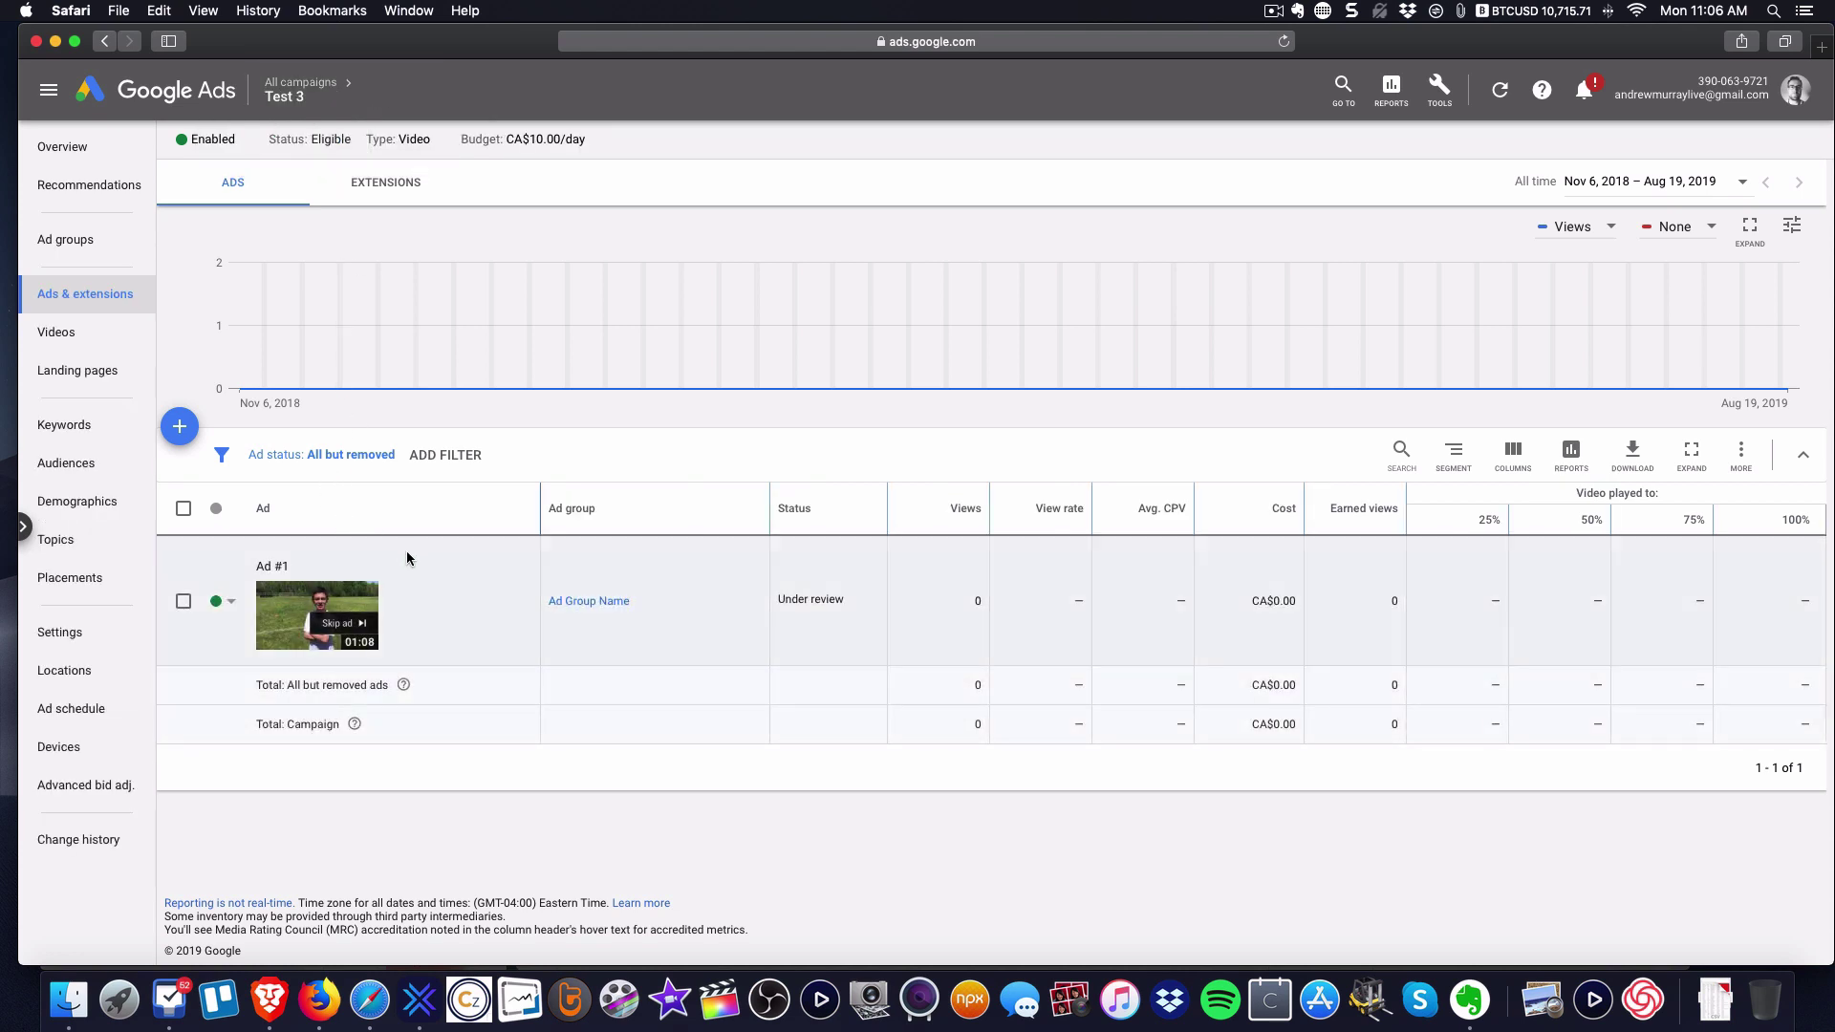
pyautogui.click(227, 606)
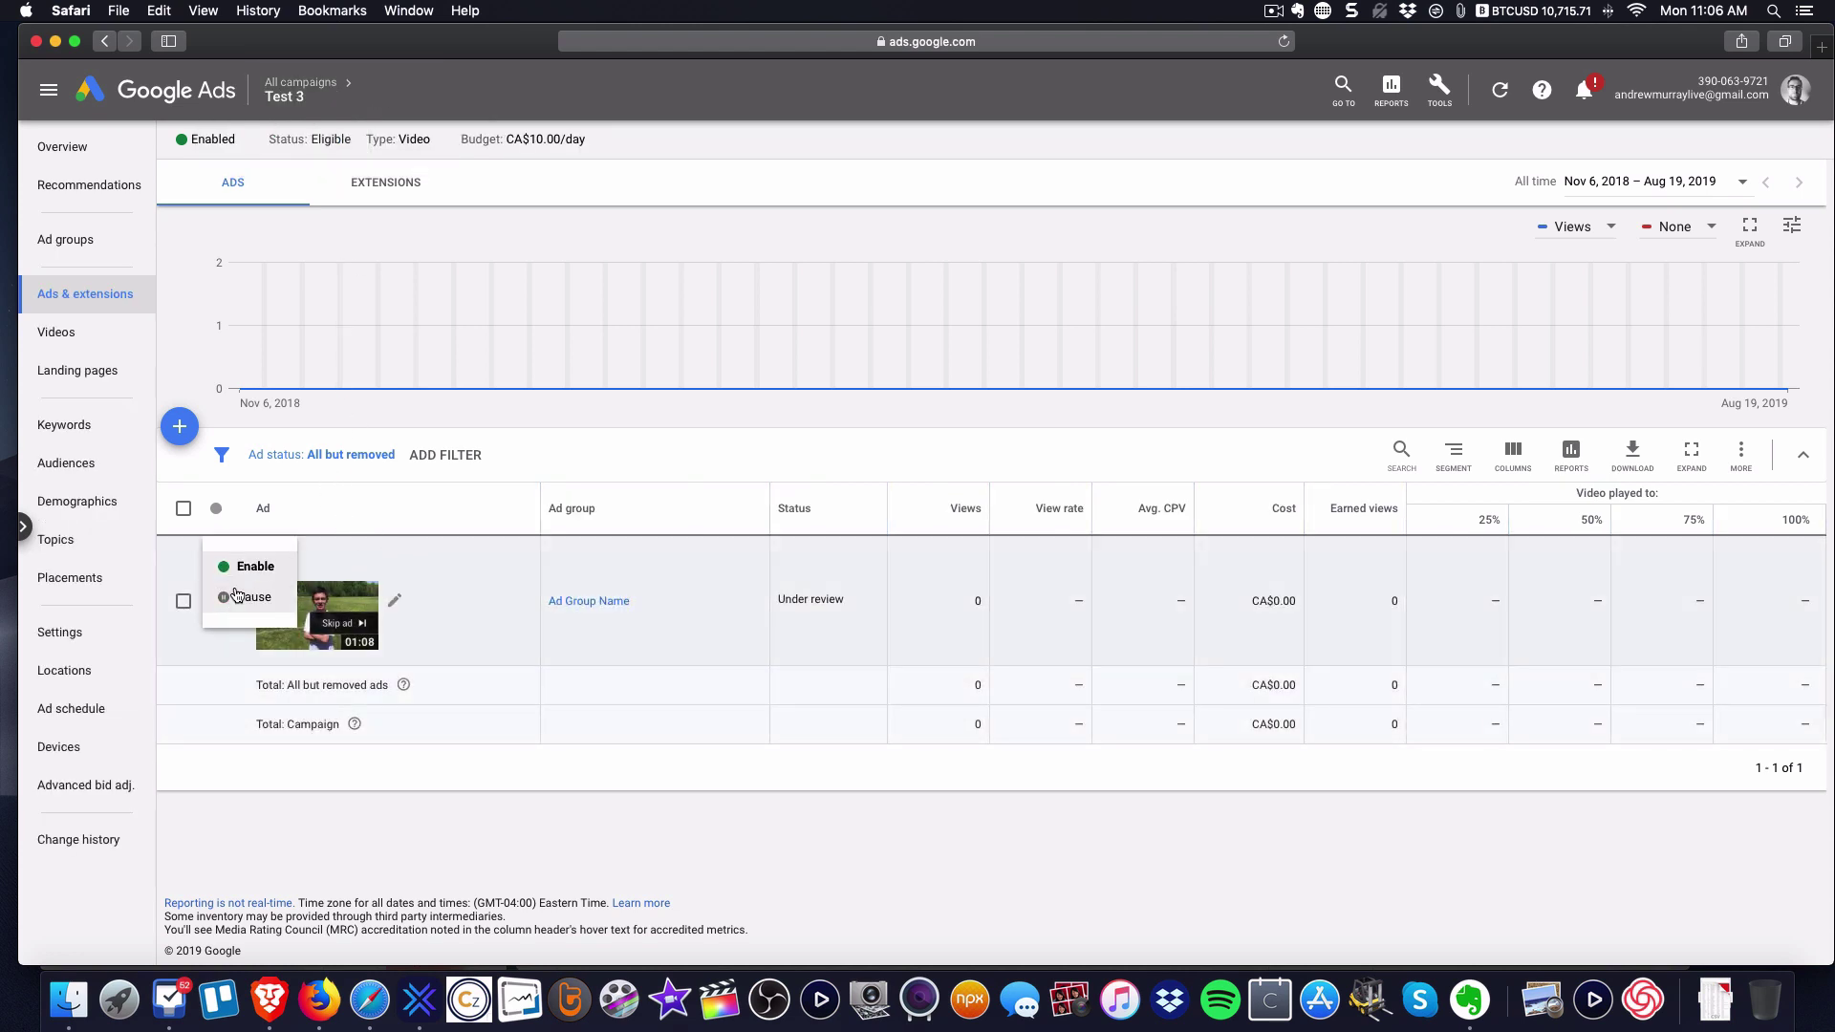
pyautogui.click(236, 598)
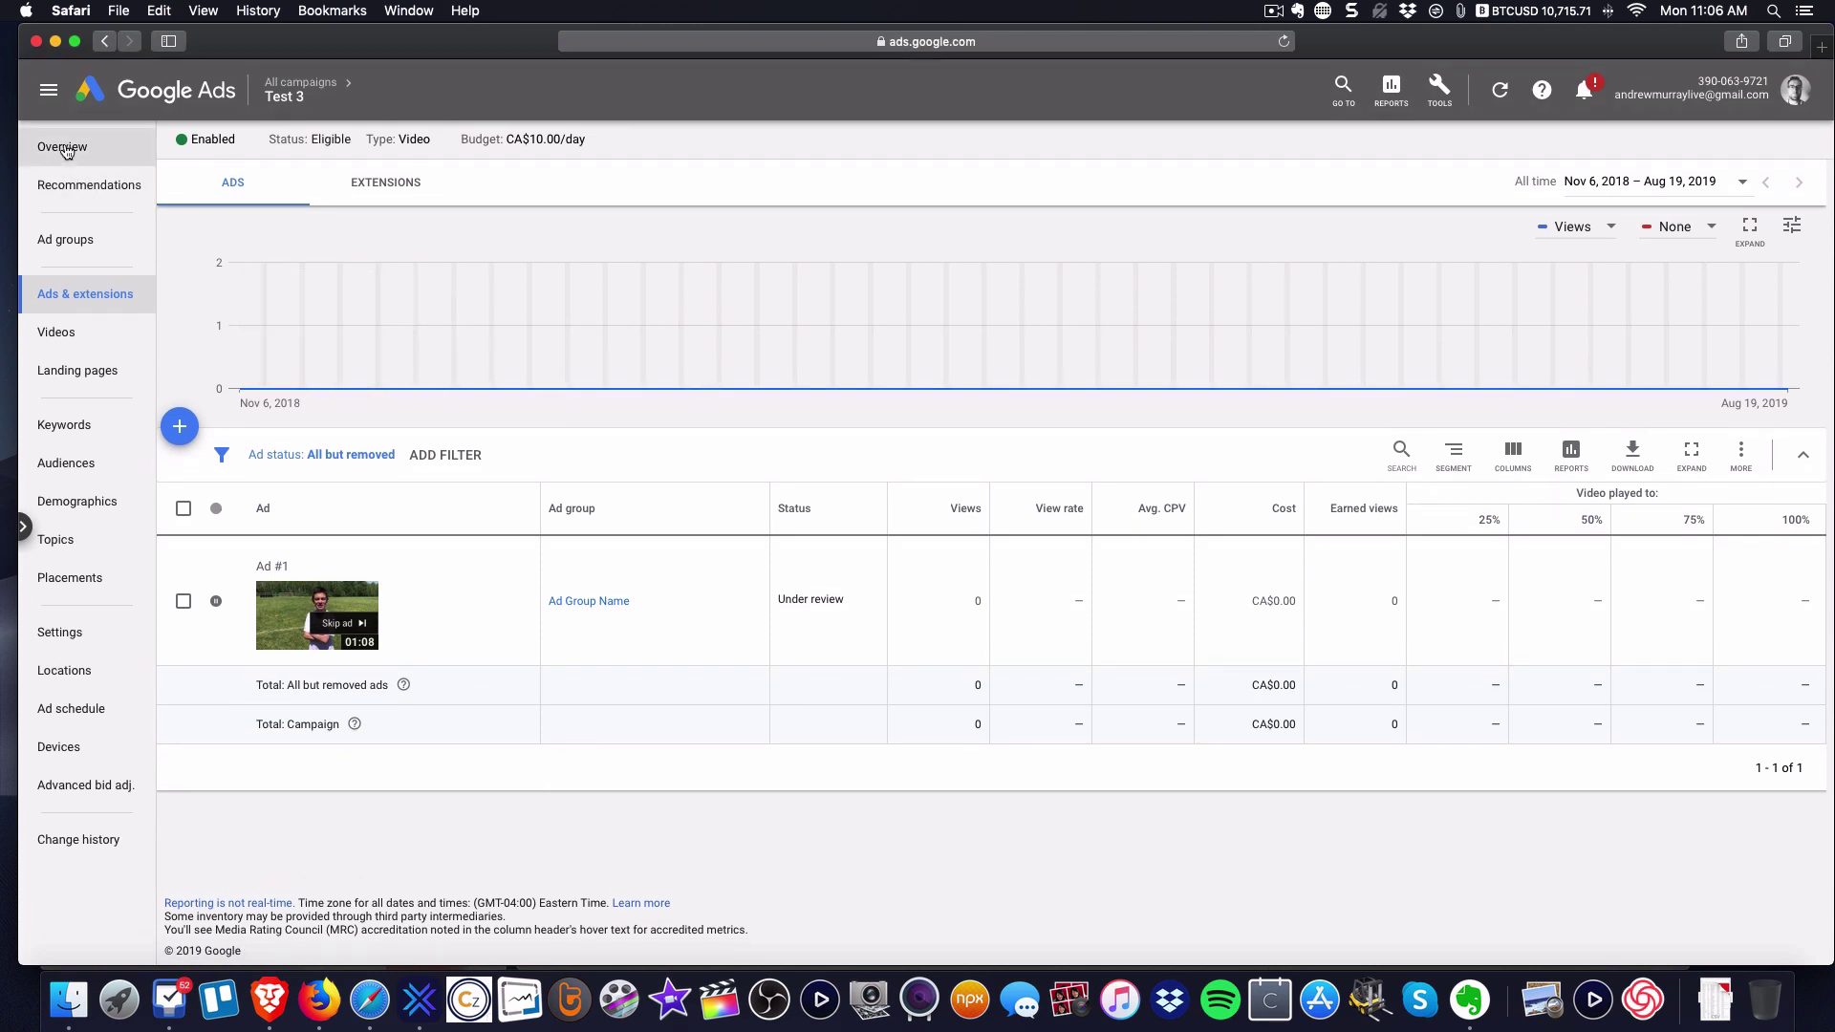
pyautogui.moveTo(468, 278)
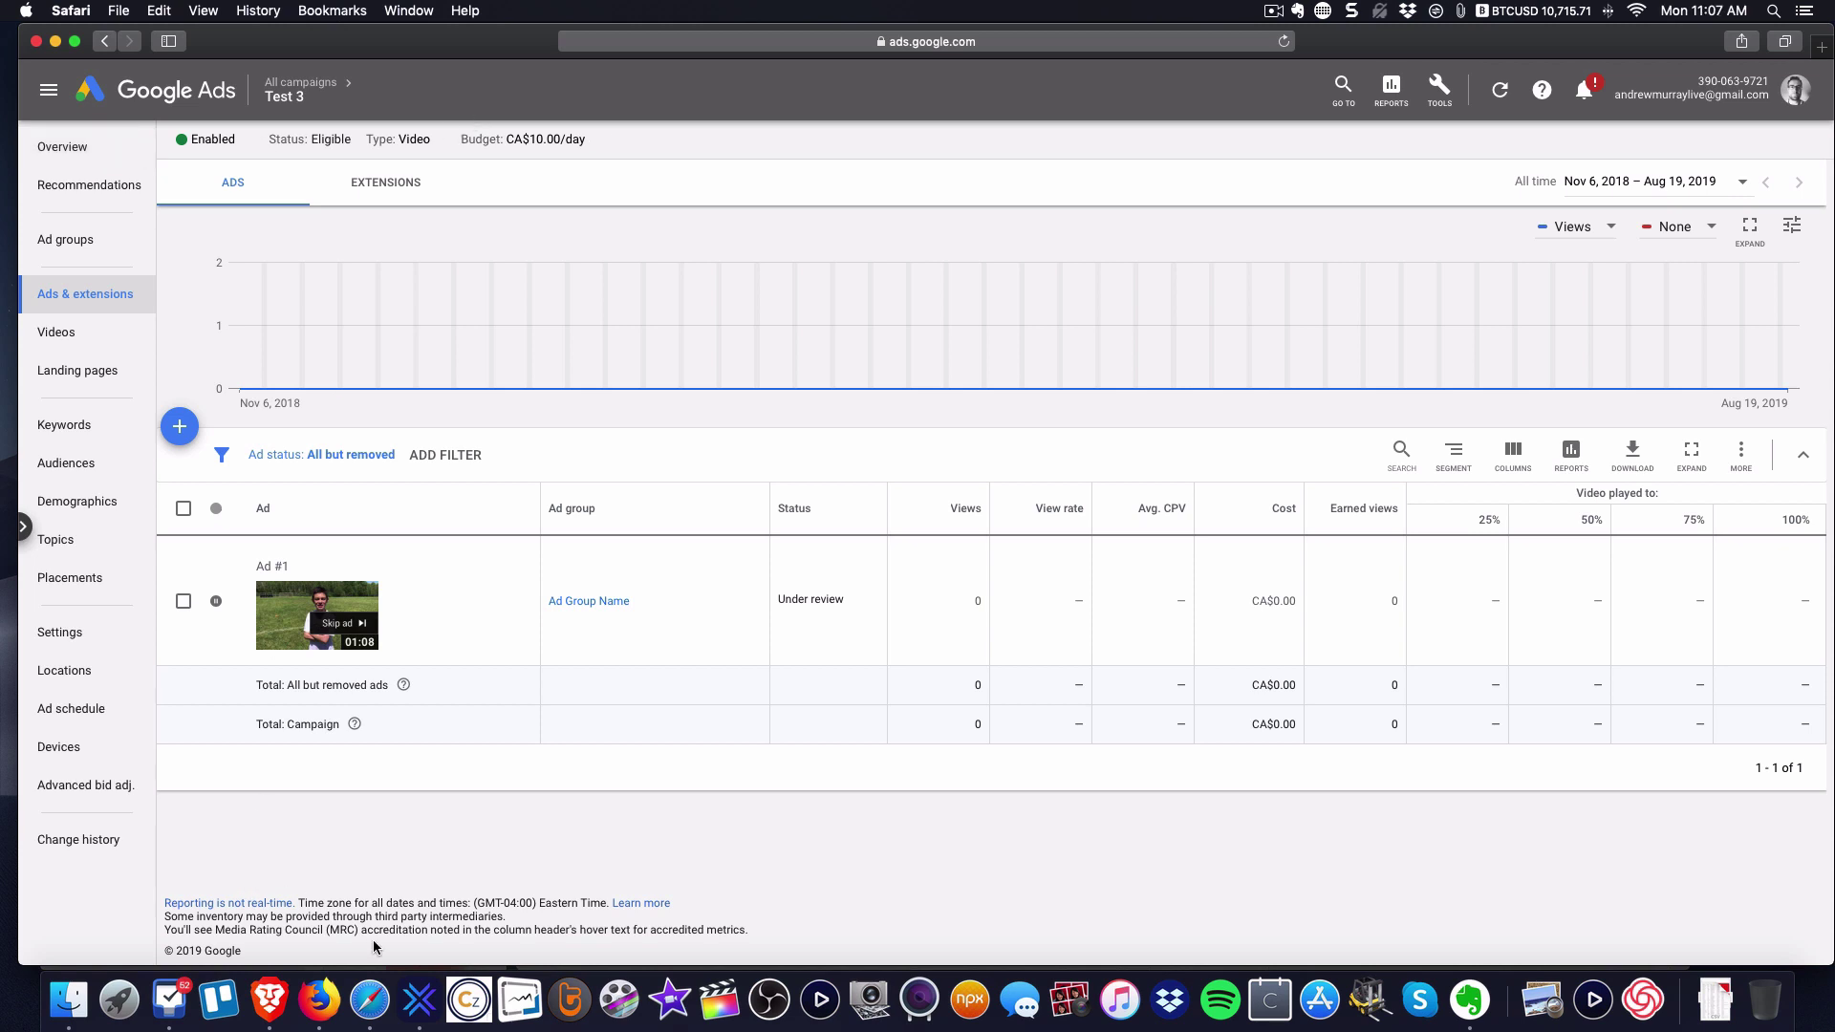
# - Switch to TubeSift in Firefox, dismiss the selected video links and set the monetized video search to work by channel
pyautogui.click(321, 999)
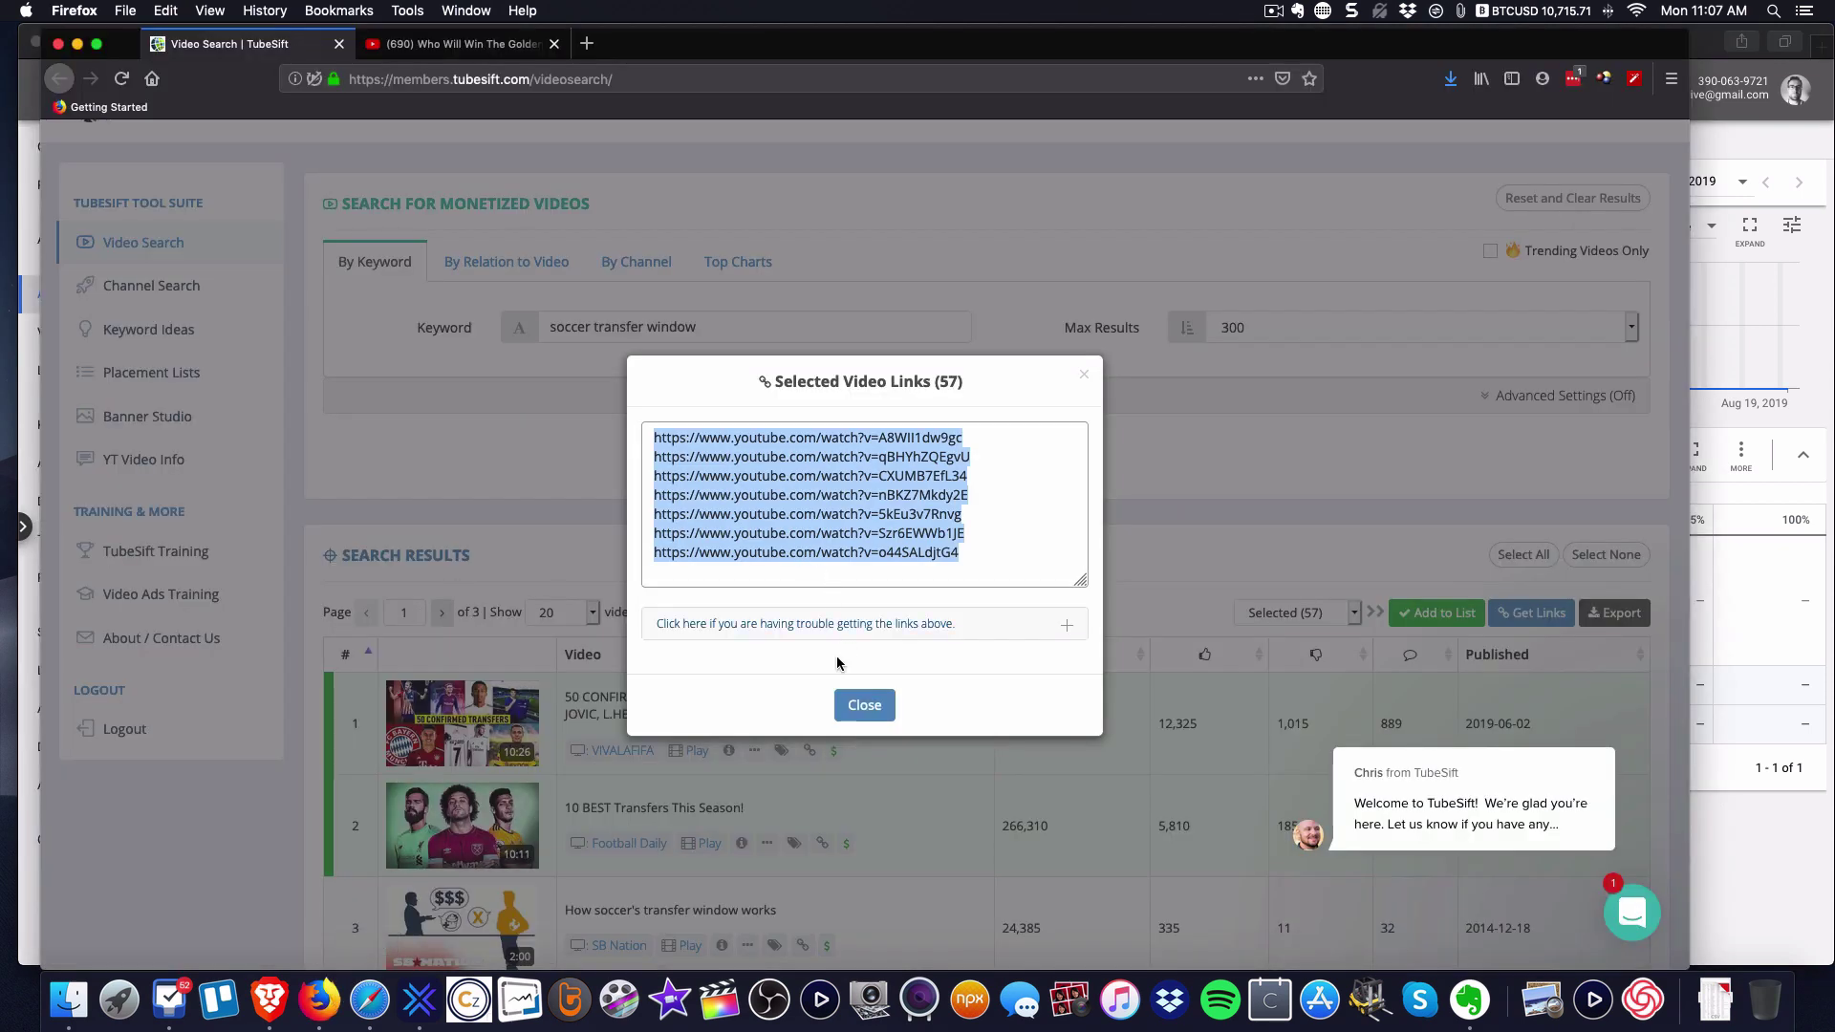
pyautogui.click(860, 705)
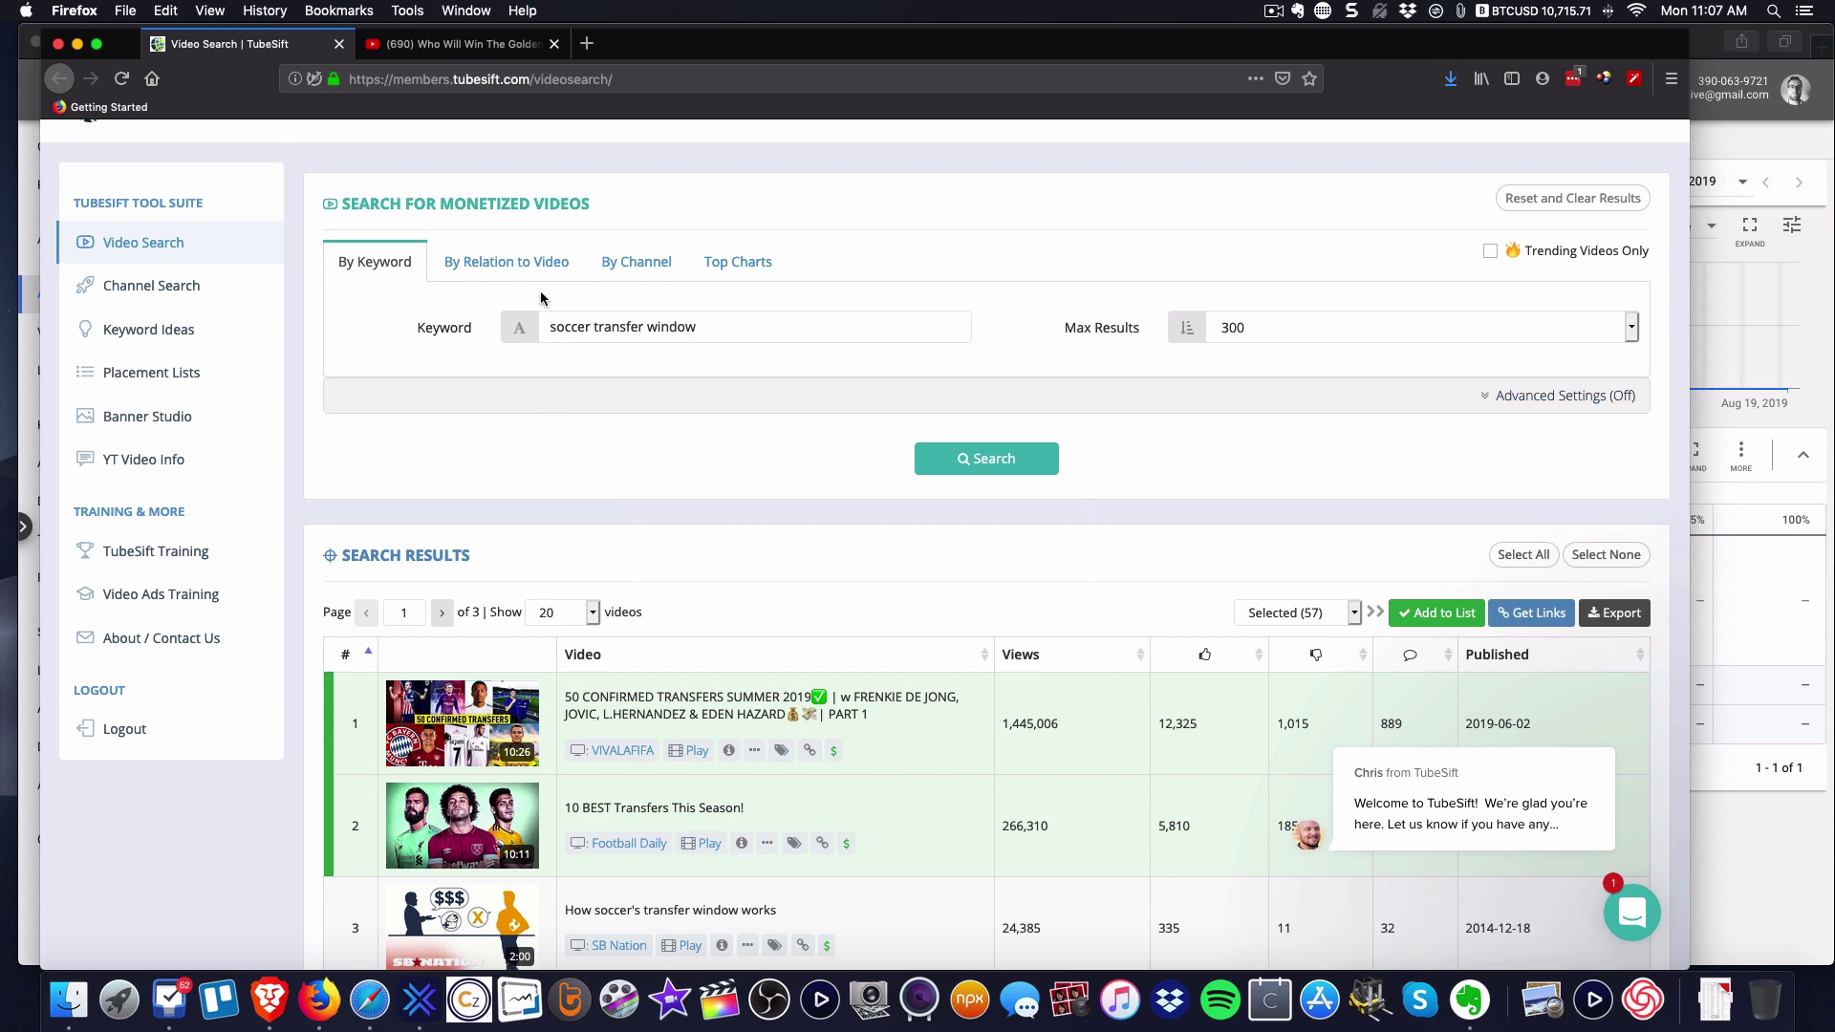
pyautogui.scroll(2, 641, 430)
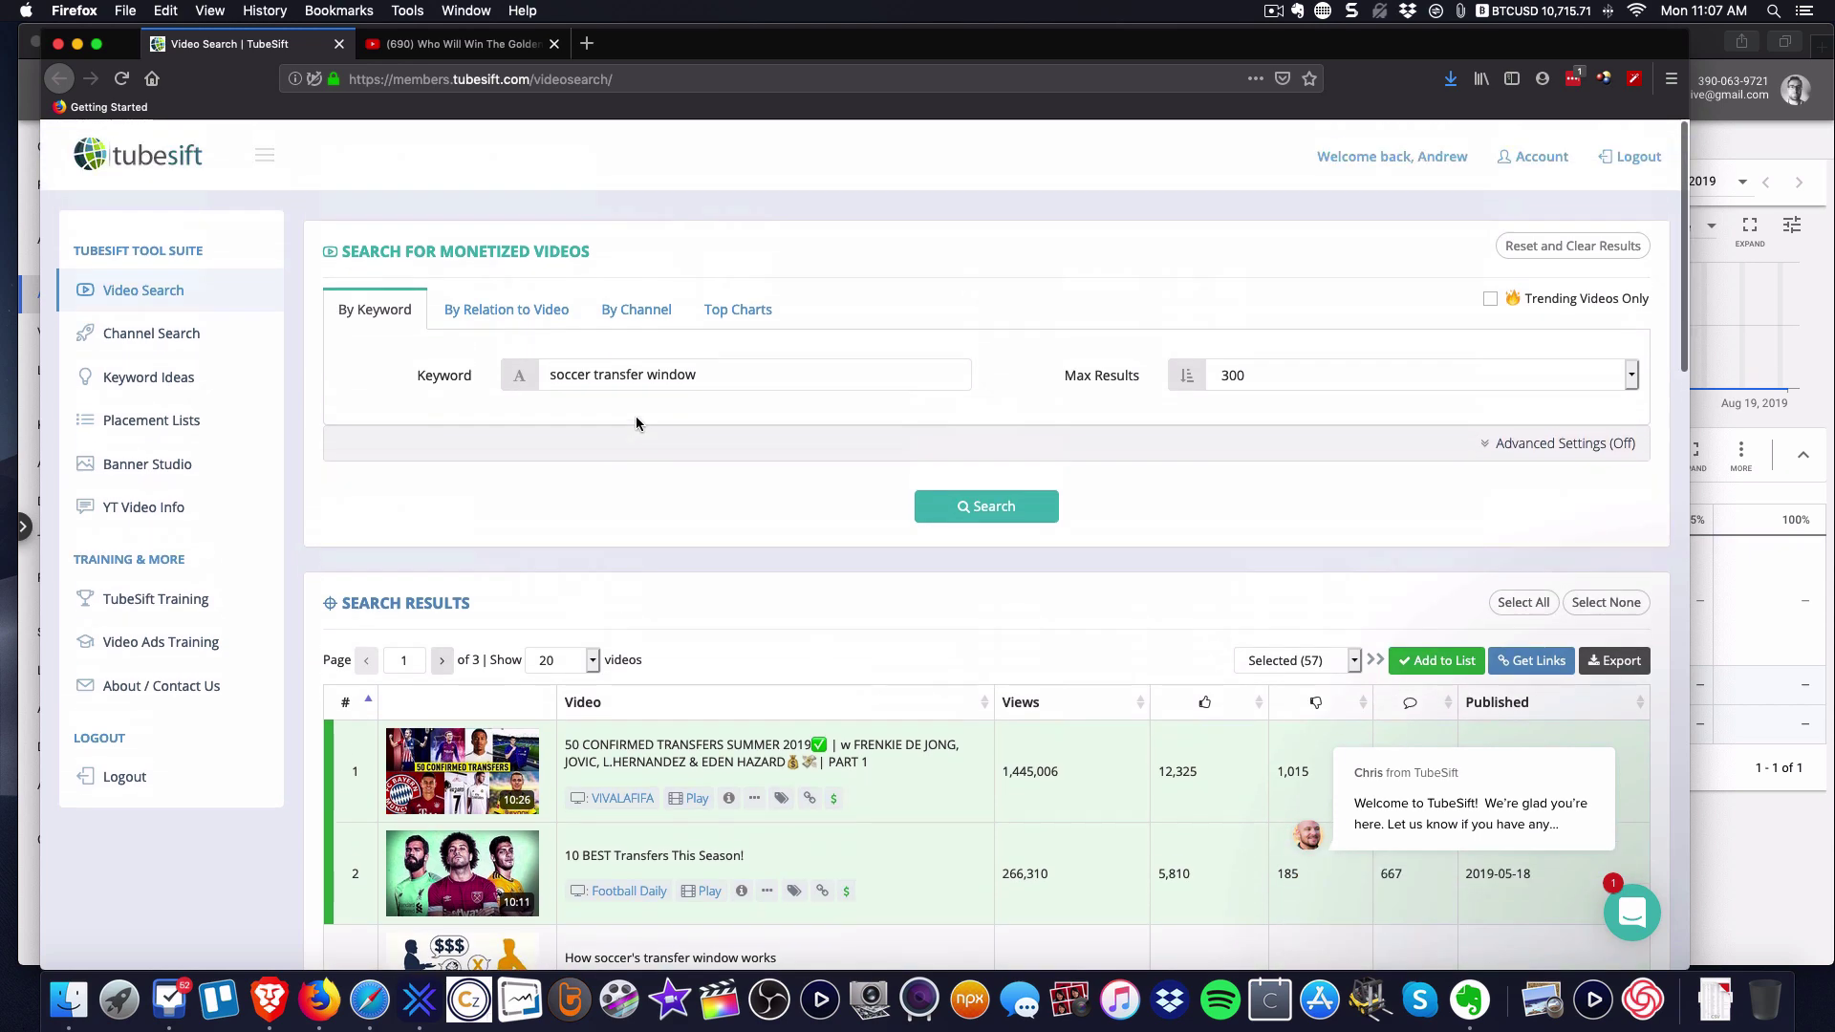
pyautogui.click(637, 315)
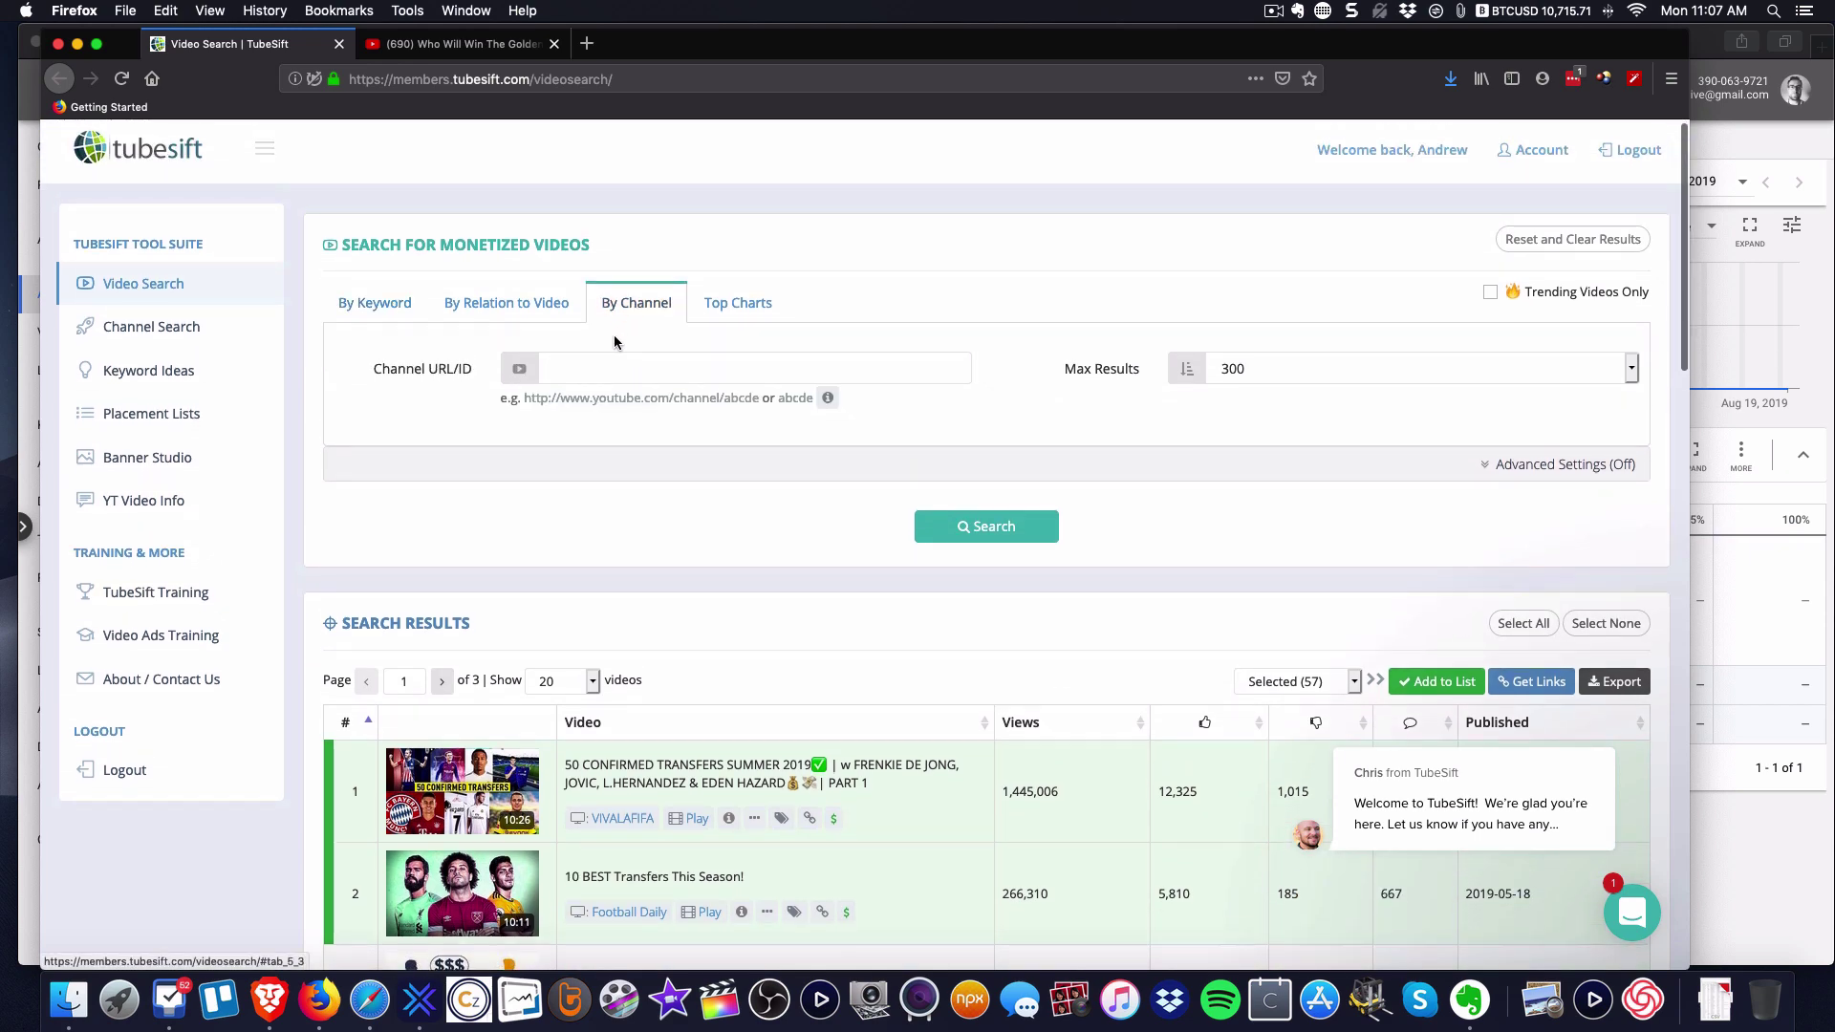
pyautogui.scroll(-1, 607, 368)
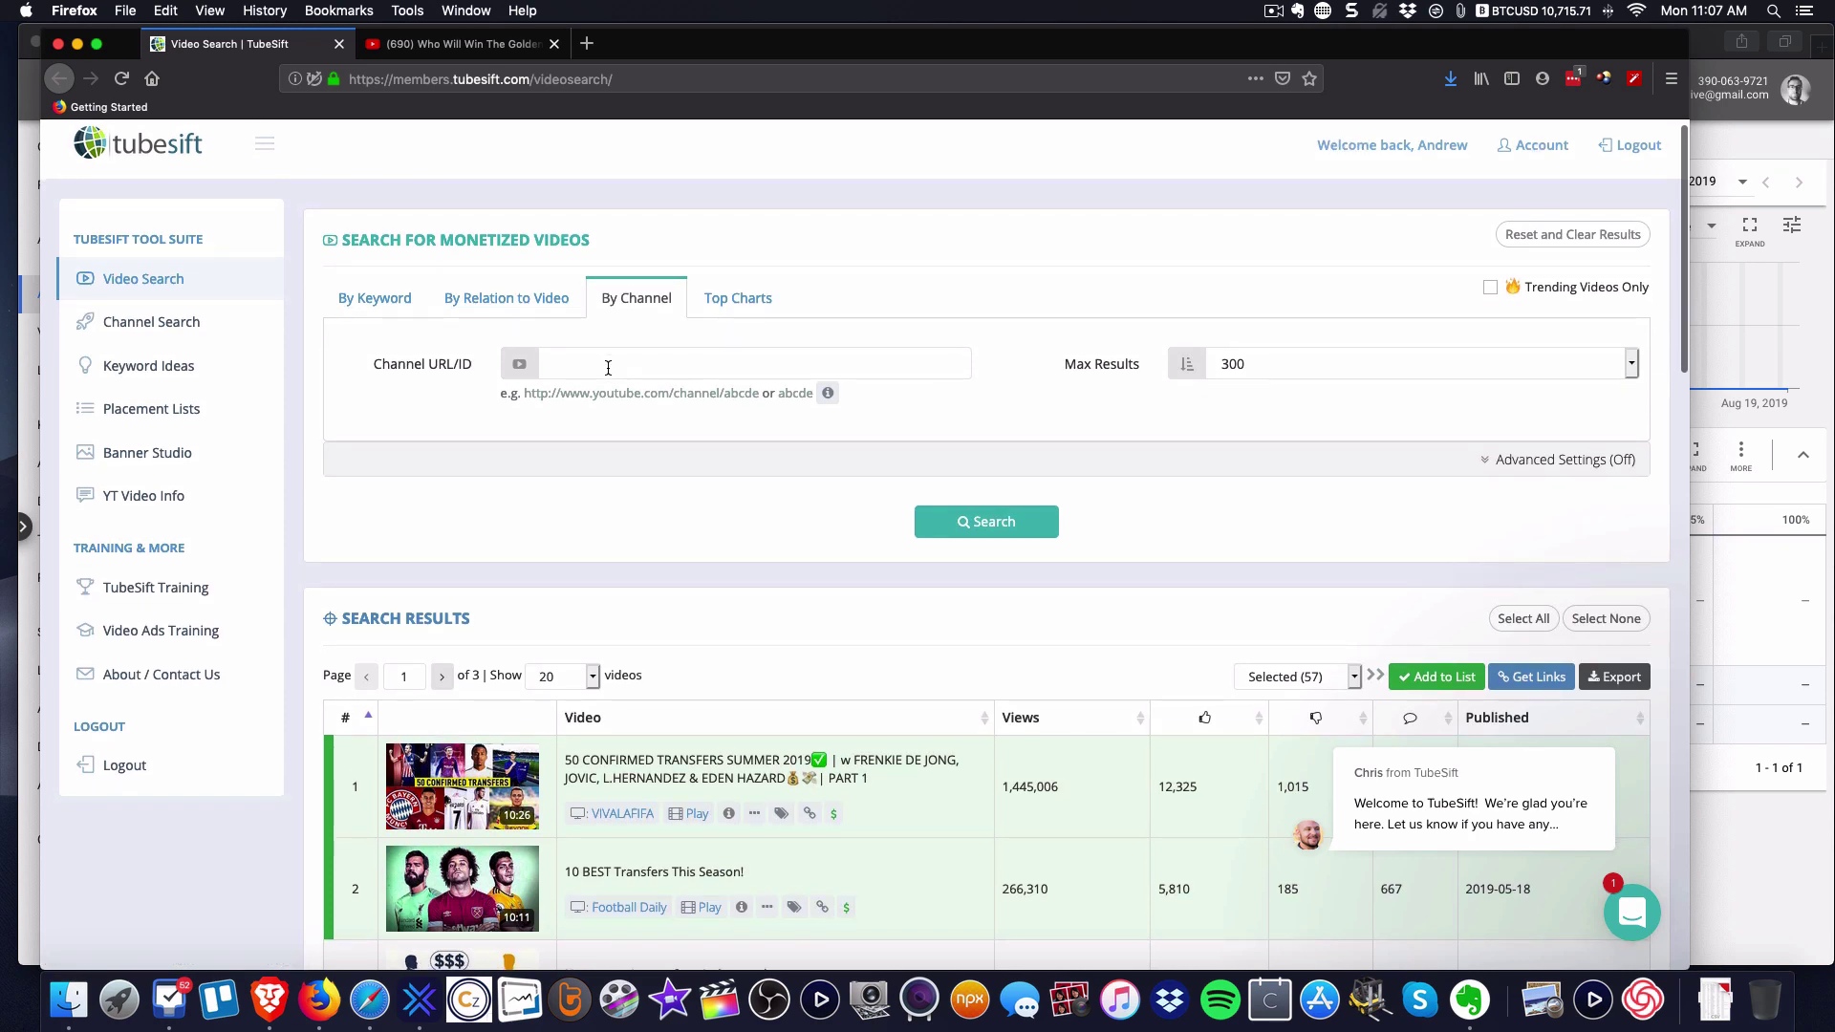
pyautogui.click(608, 368)
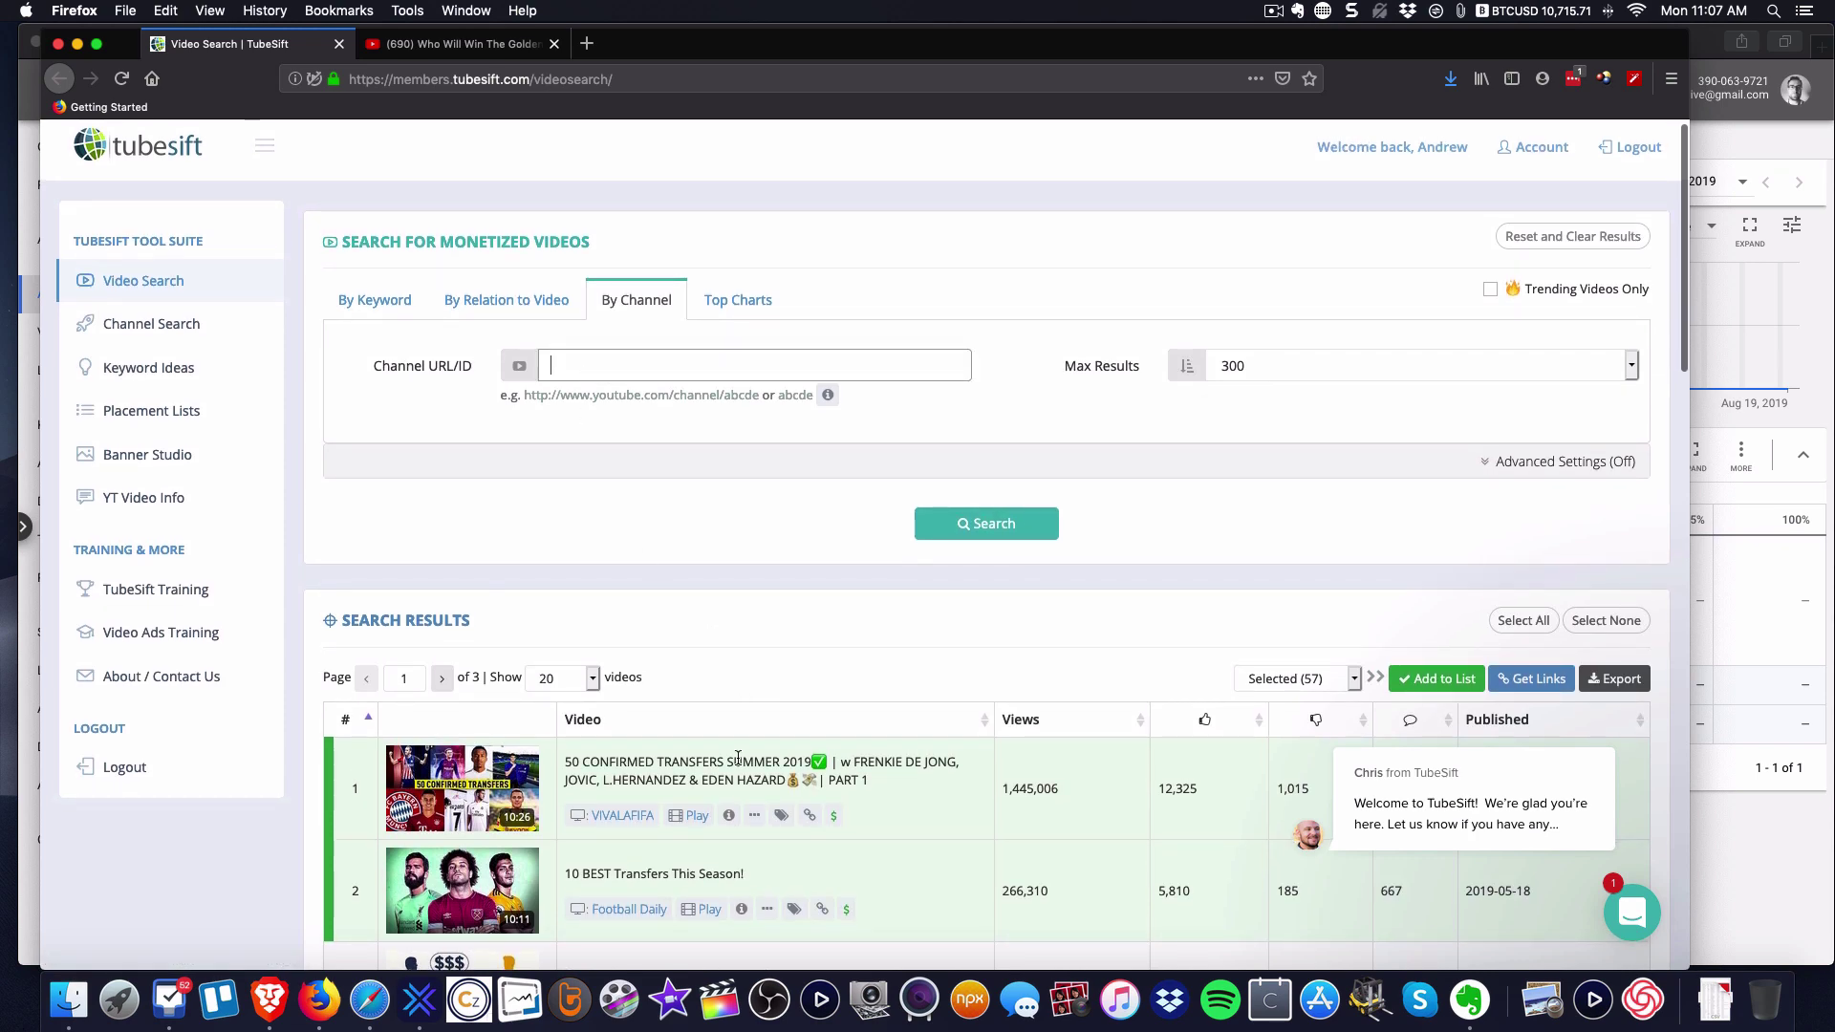
# - Deselect videos 1, 2, 4 and 7 and select video 3 in the soccer transfer window search results
pyautogui.scroll(-5, 639, 723)
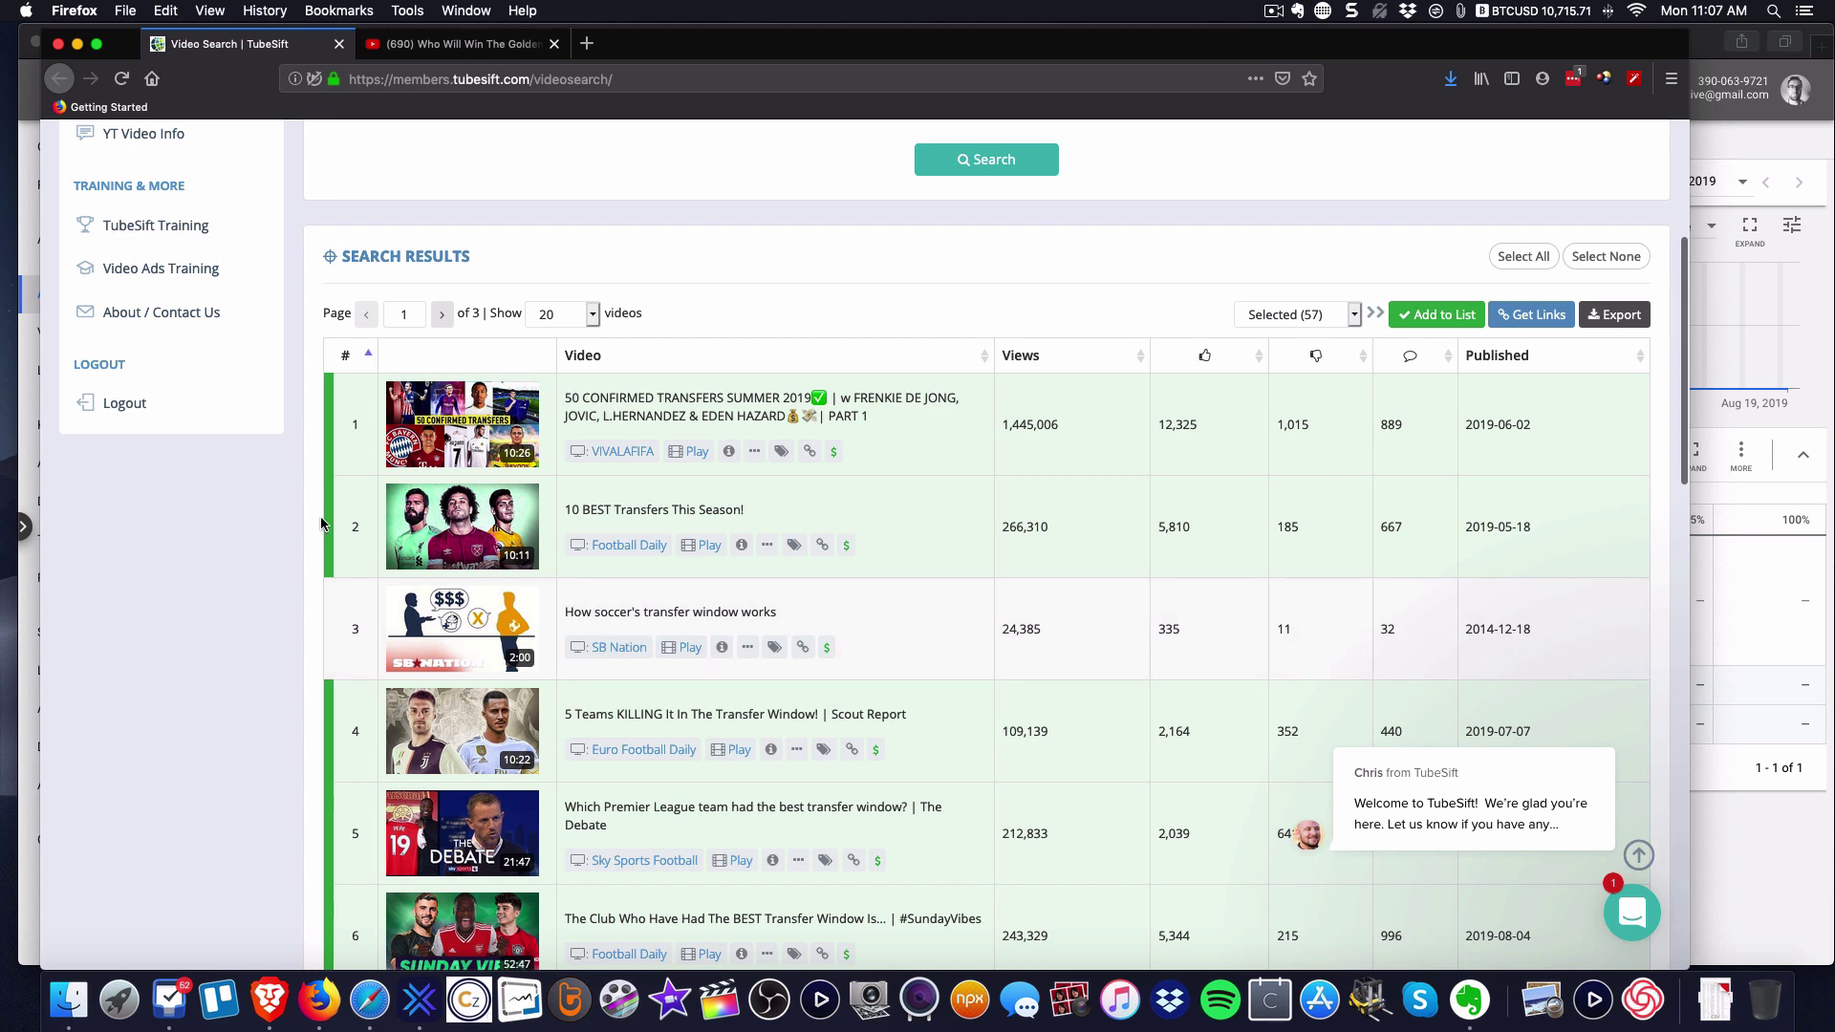
pyautogui.click(349, 432)
pyautogui.click(355, 518)
pyautogui.click(353, 617)
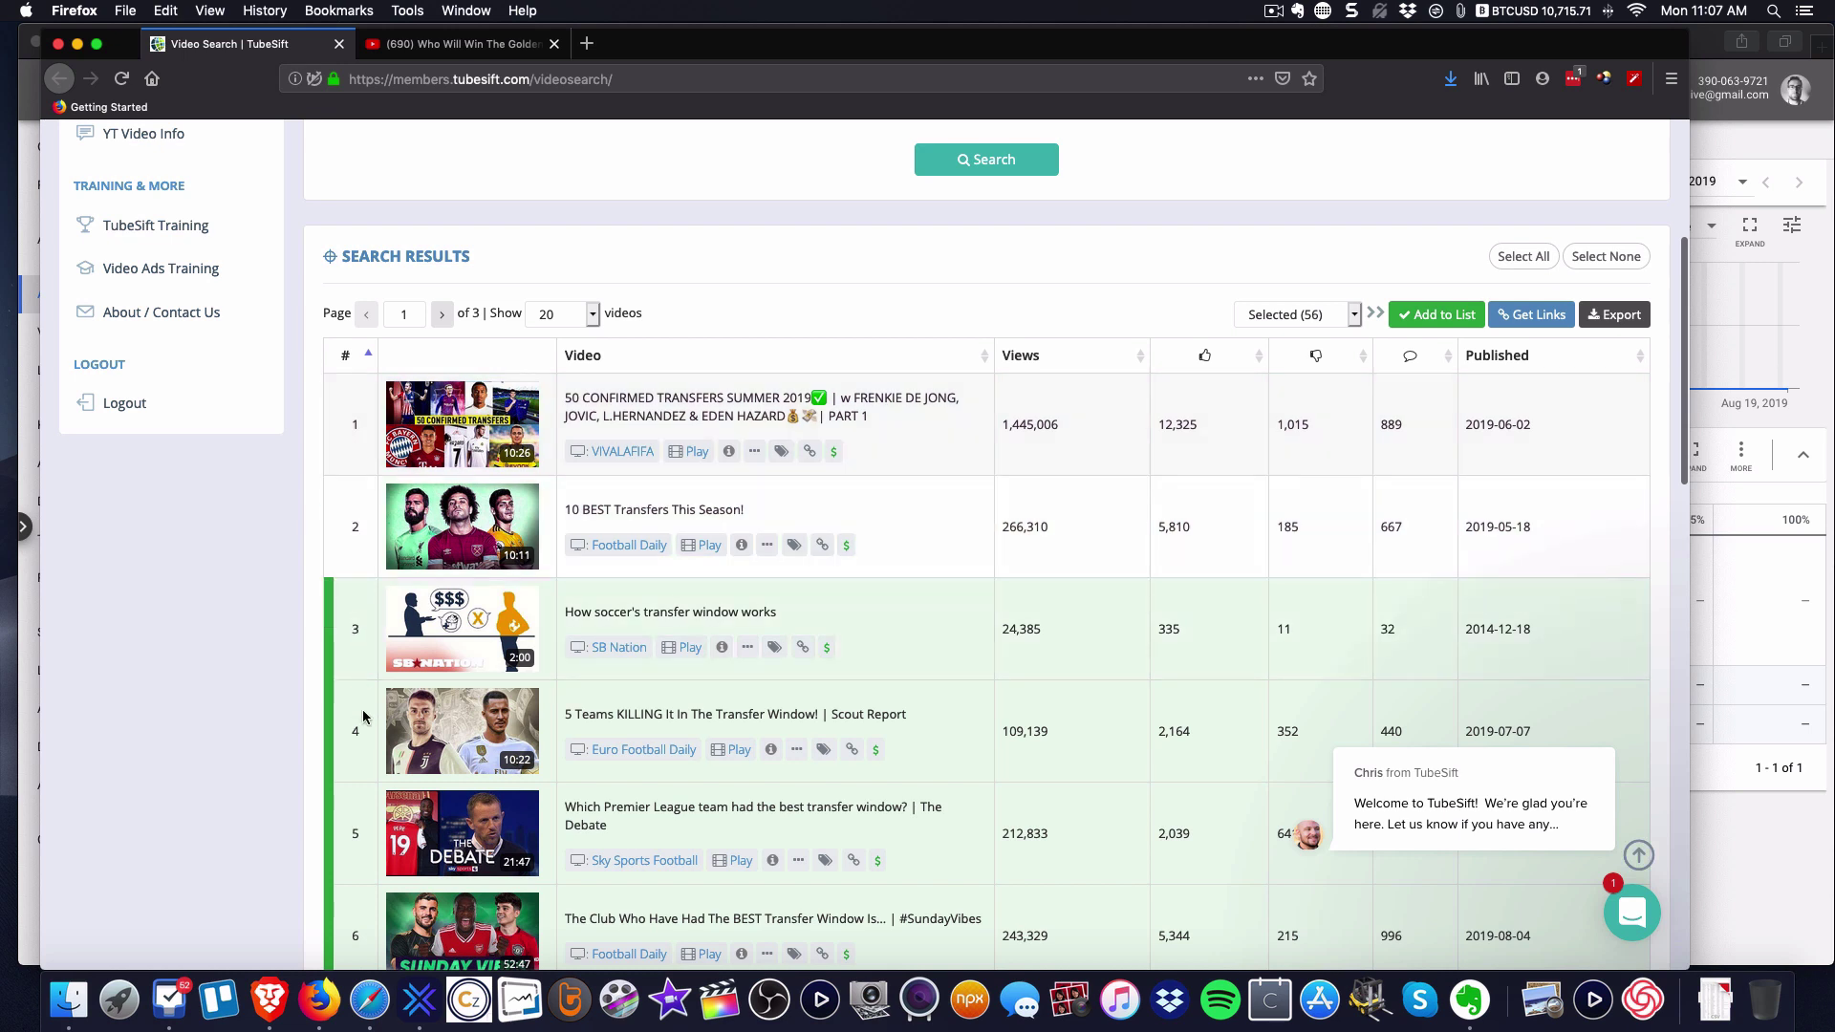
pyautogui.click(366, 720)
pyautogui.scroll(-5, 362, 837)
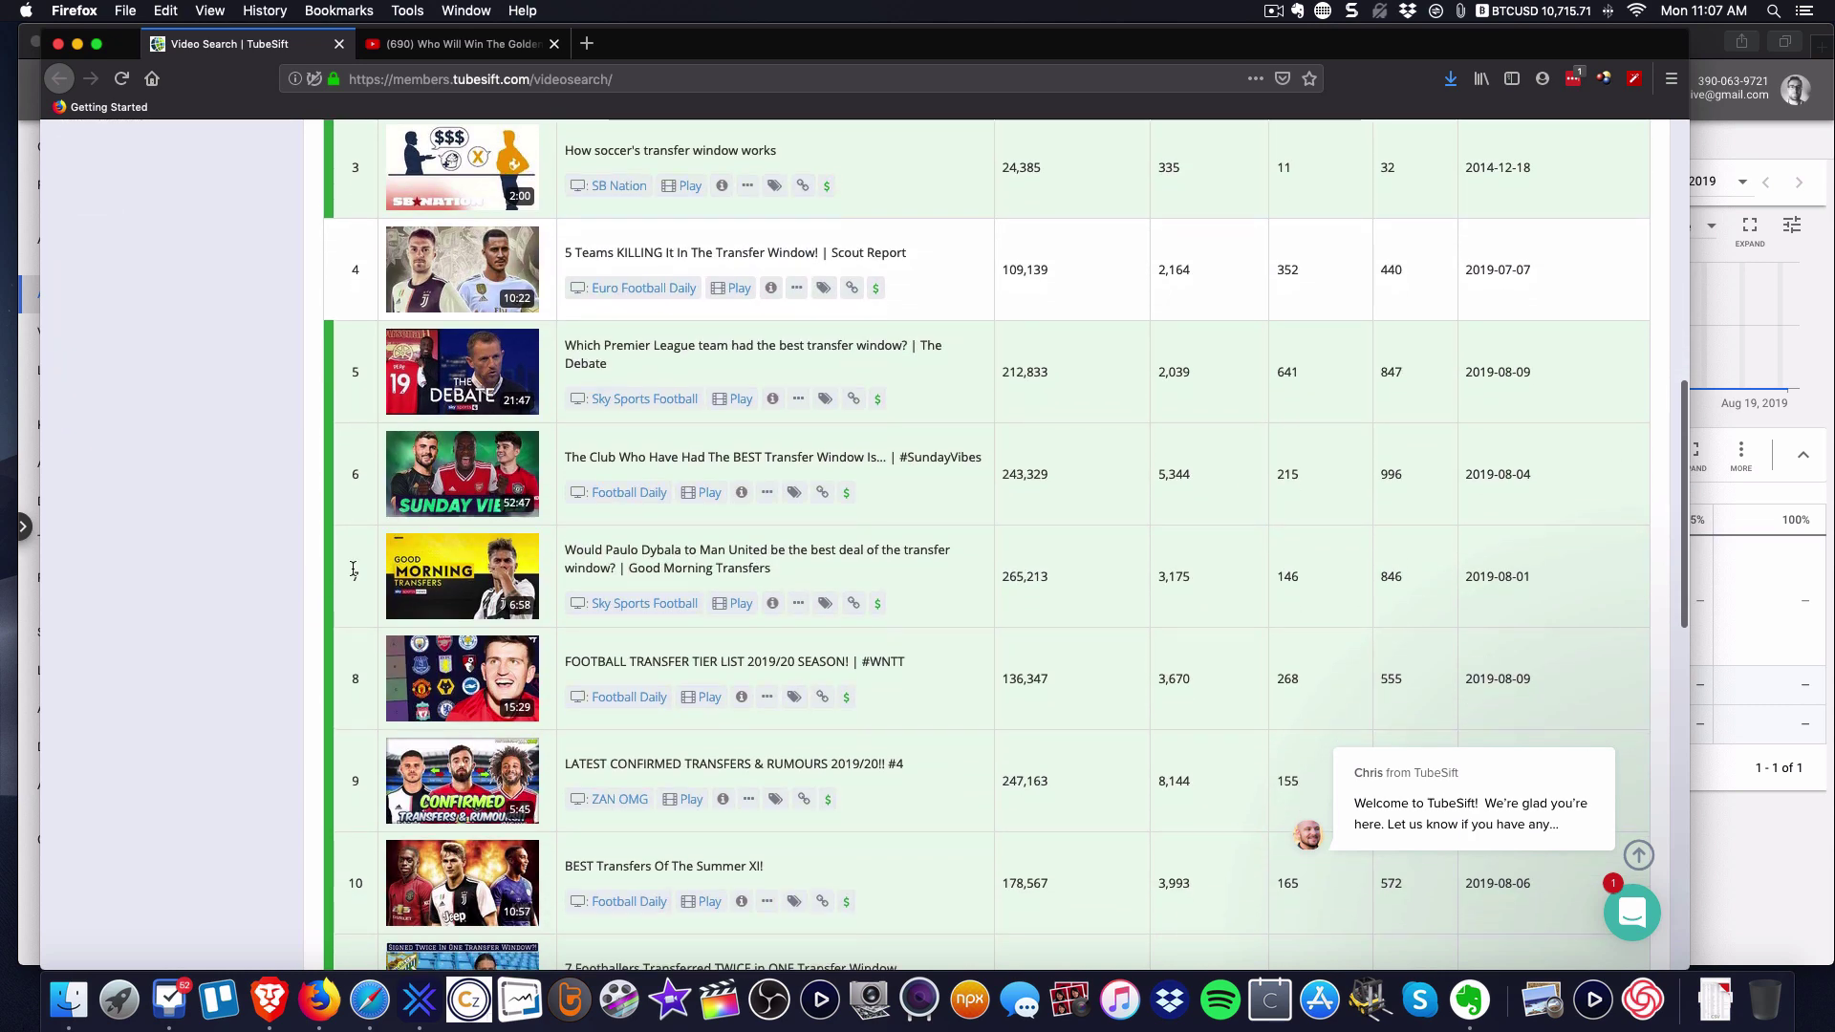
pyautogui.click(354, 571)
pyautogui.scroll(10, 421, 540)
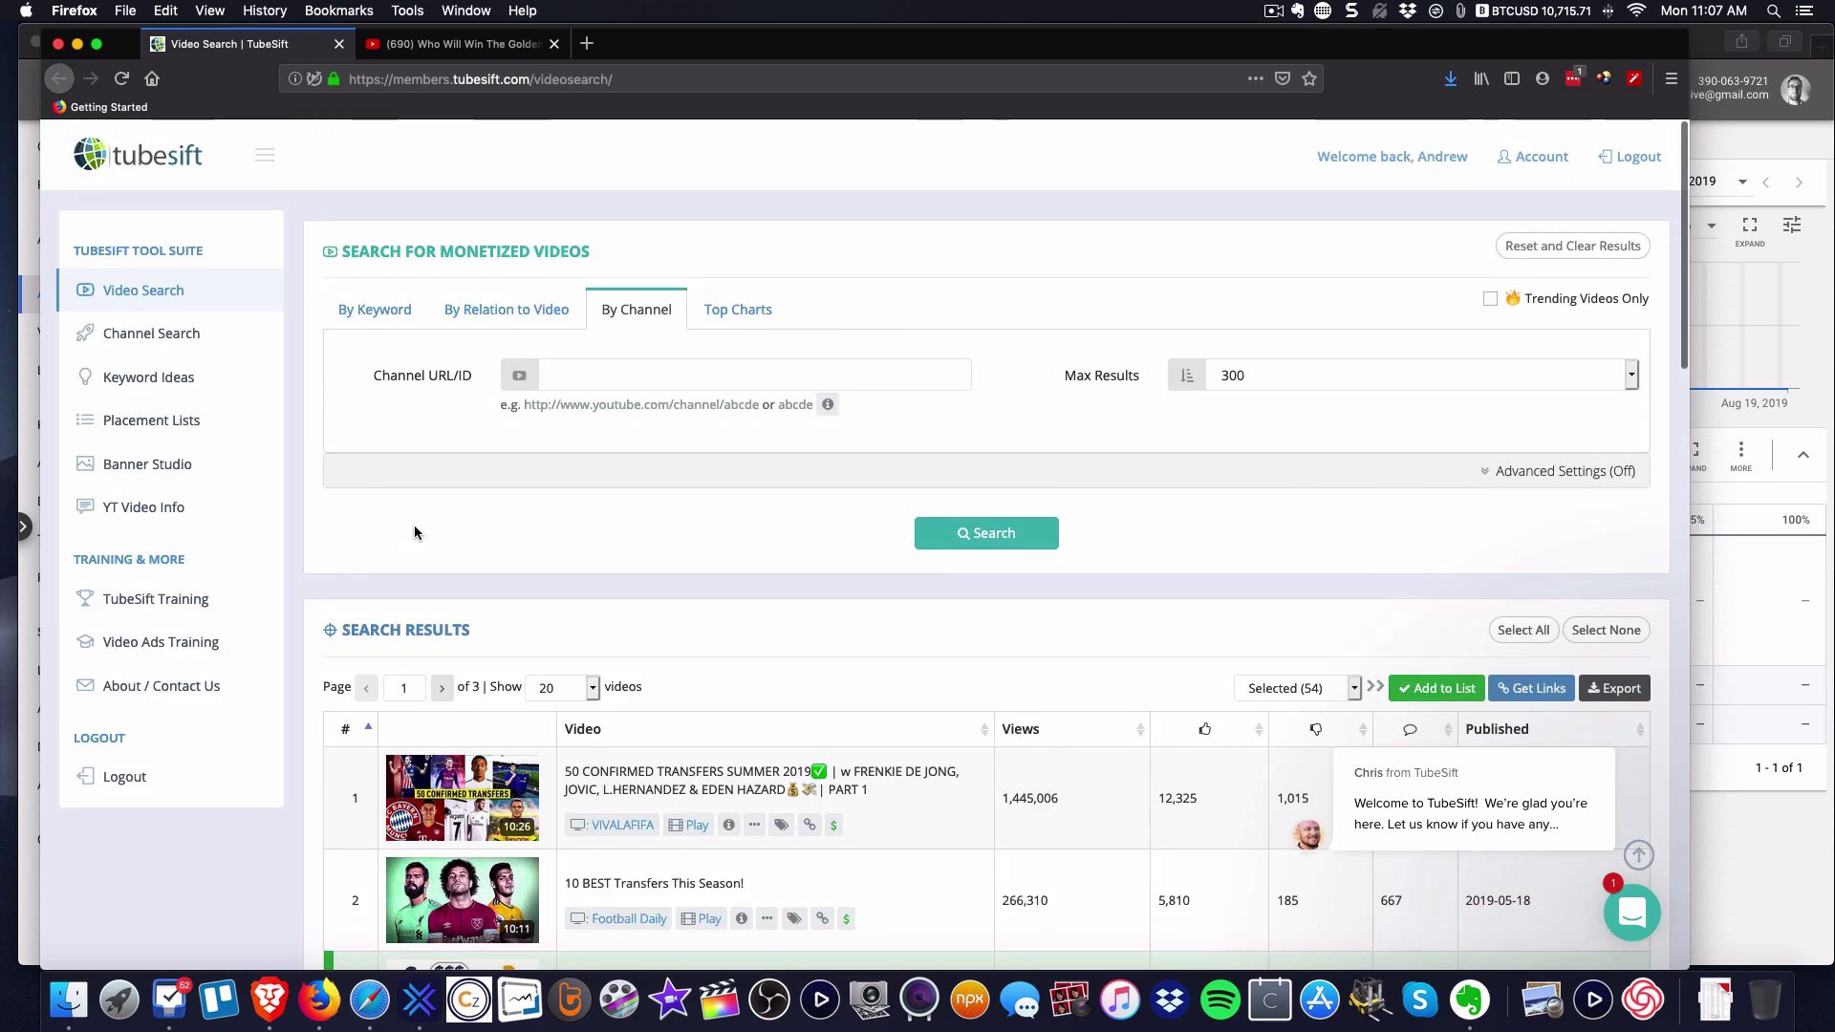
# - Try to search for monetized videos using "richdad" as the channel ID
pyautogui.click(588, 373)
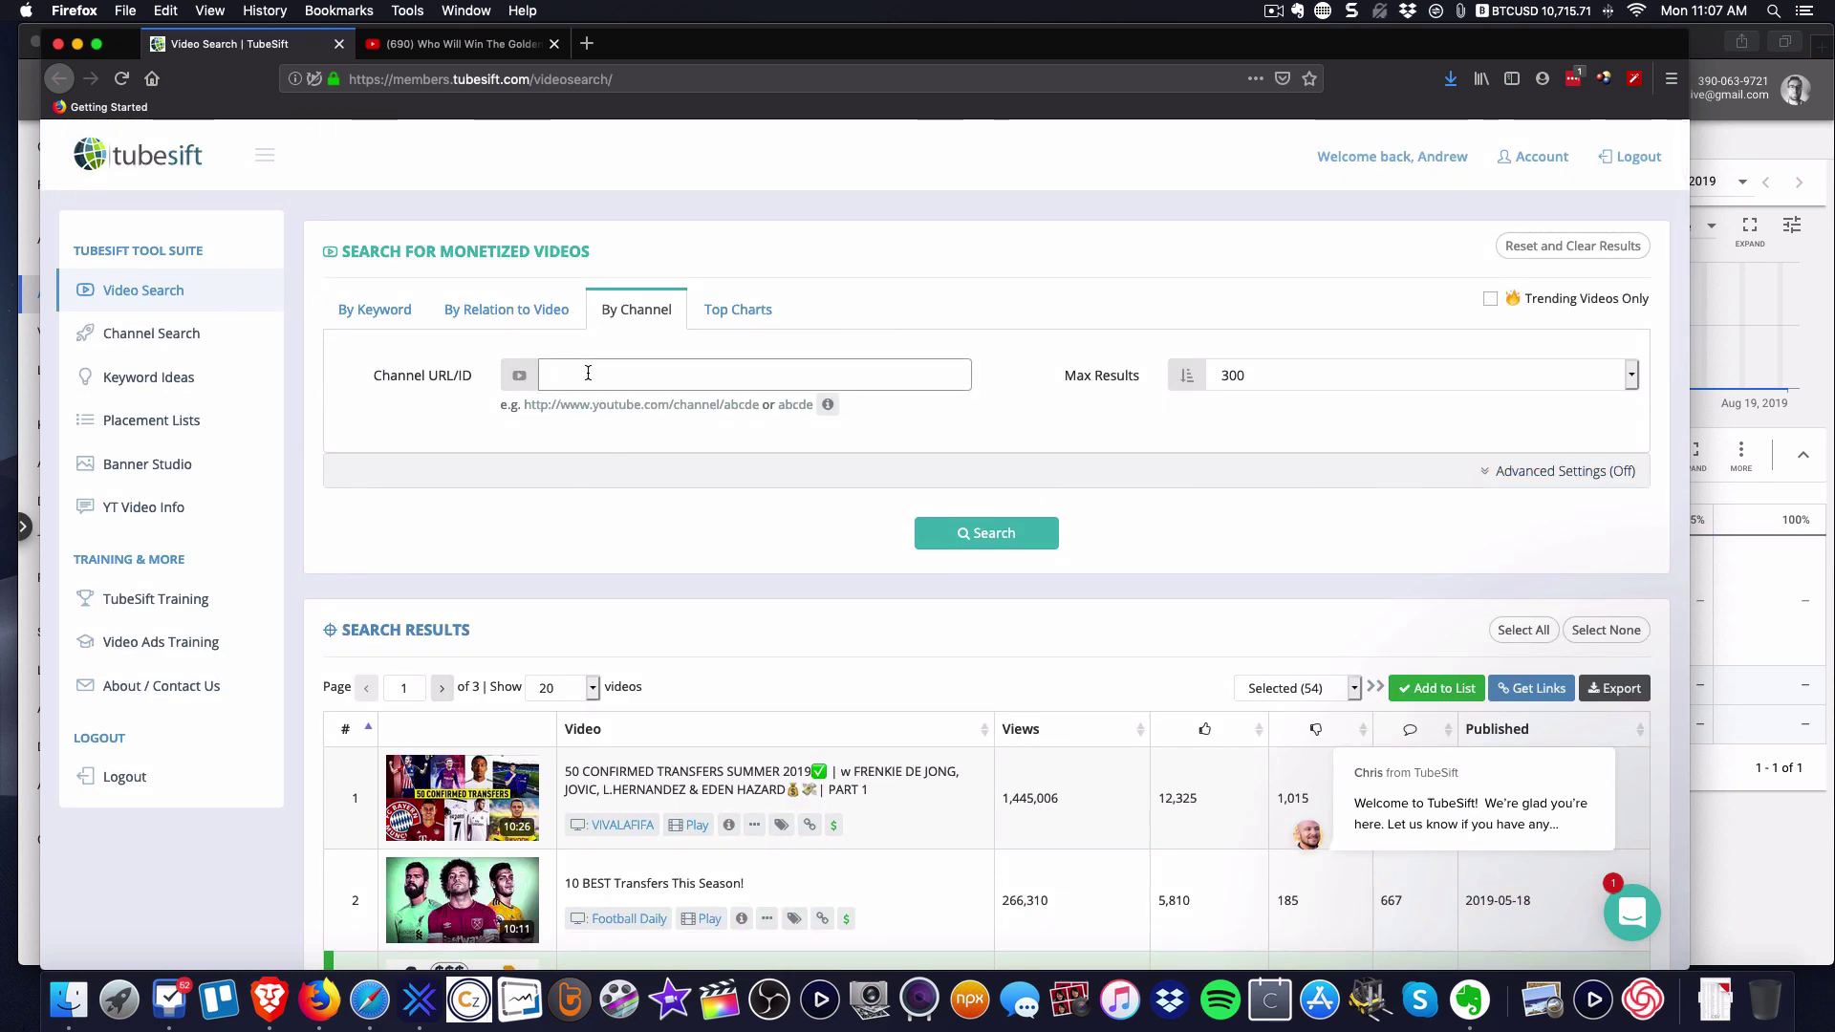
pyautogui.write('moneyt')
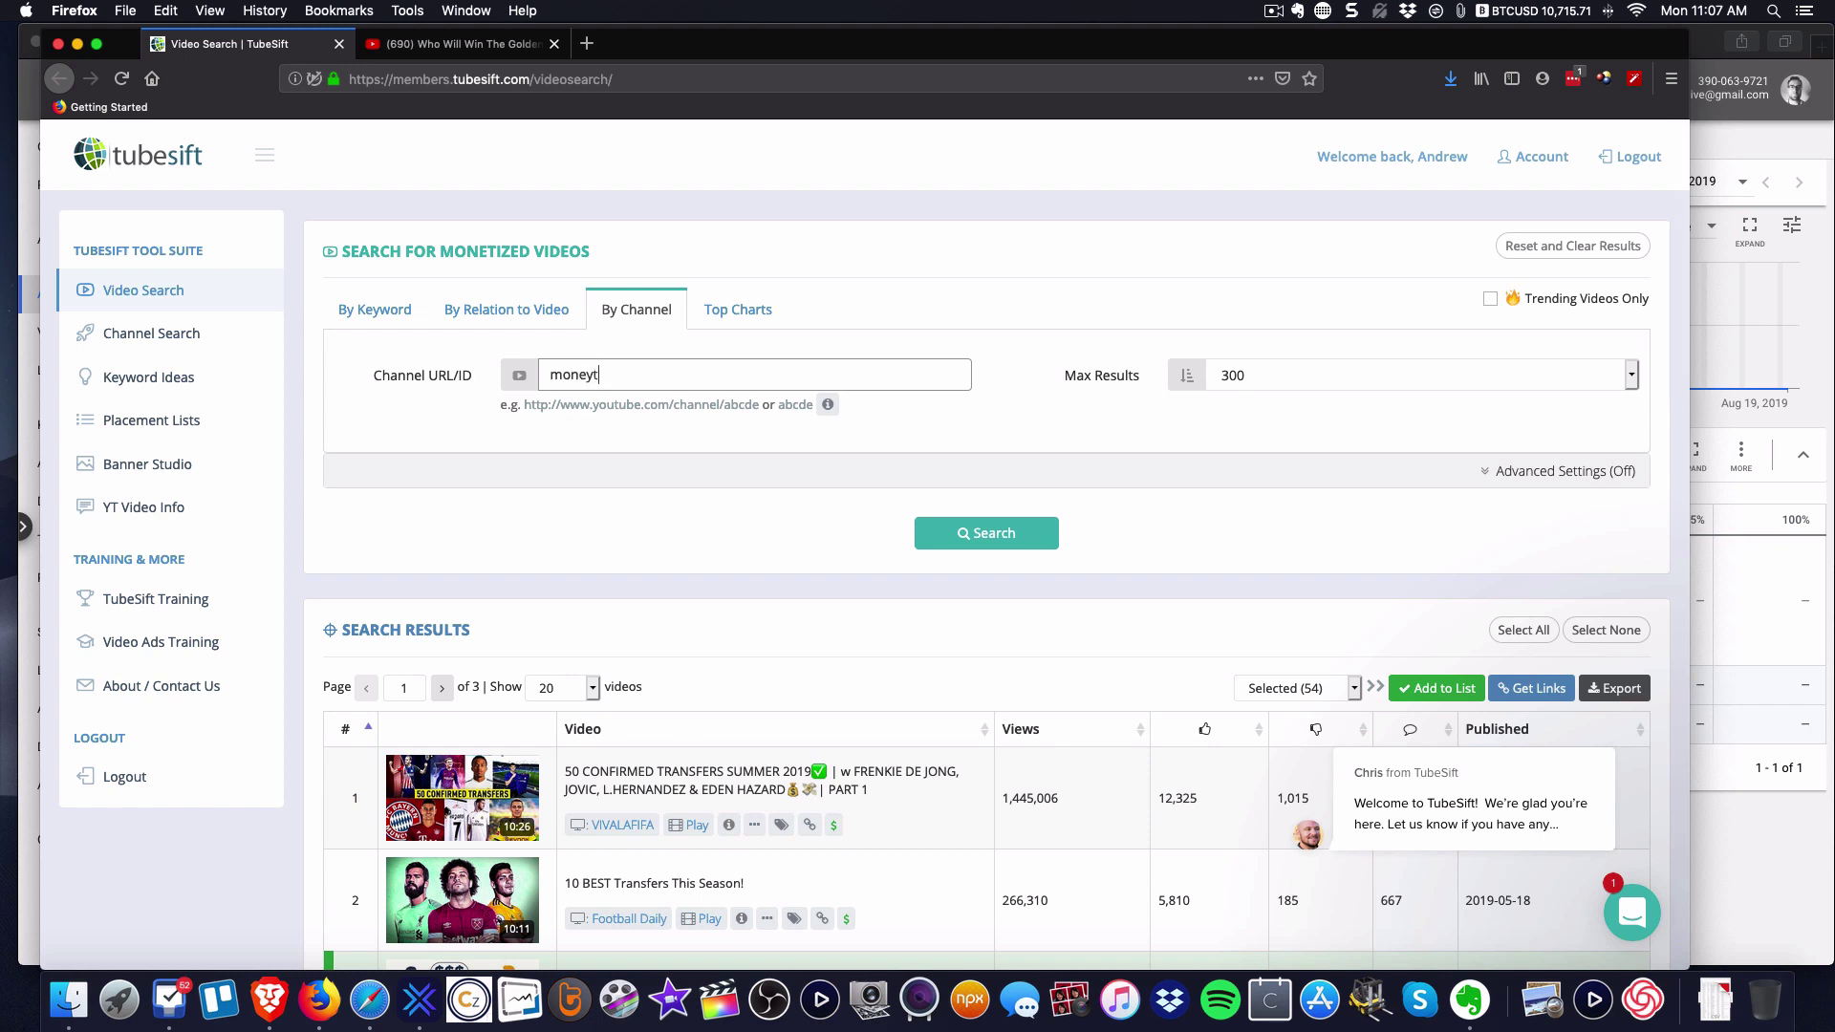
pyautogui.press('BackSpace')
pyautogui.press('BackSpace')
pyautogui.press('BackSpace')
pyautogui.write('richdad')
pyautogui.click(983, 535)
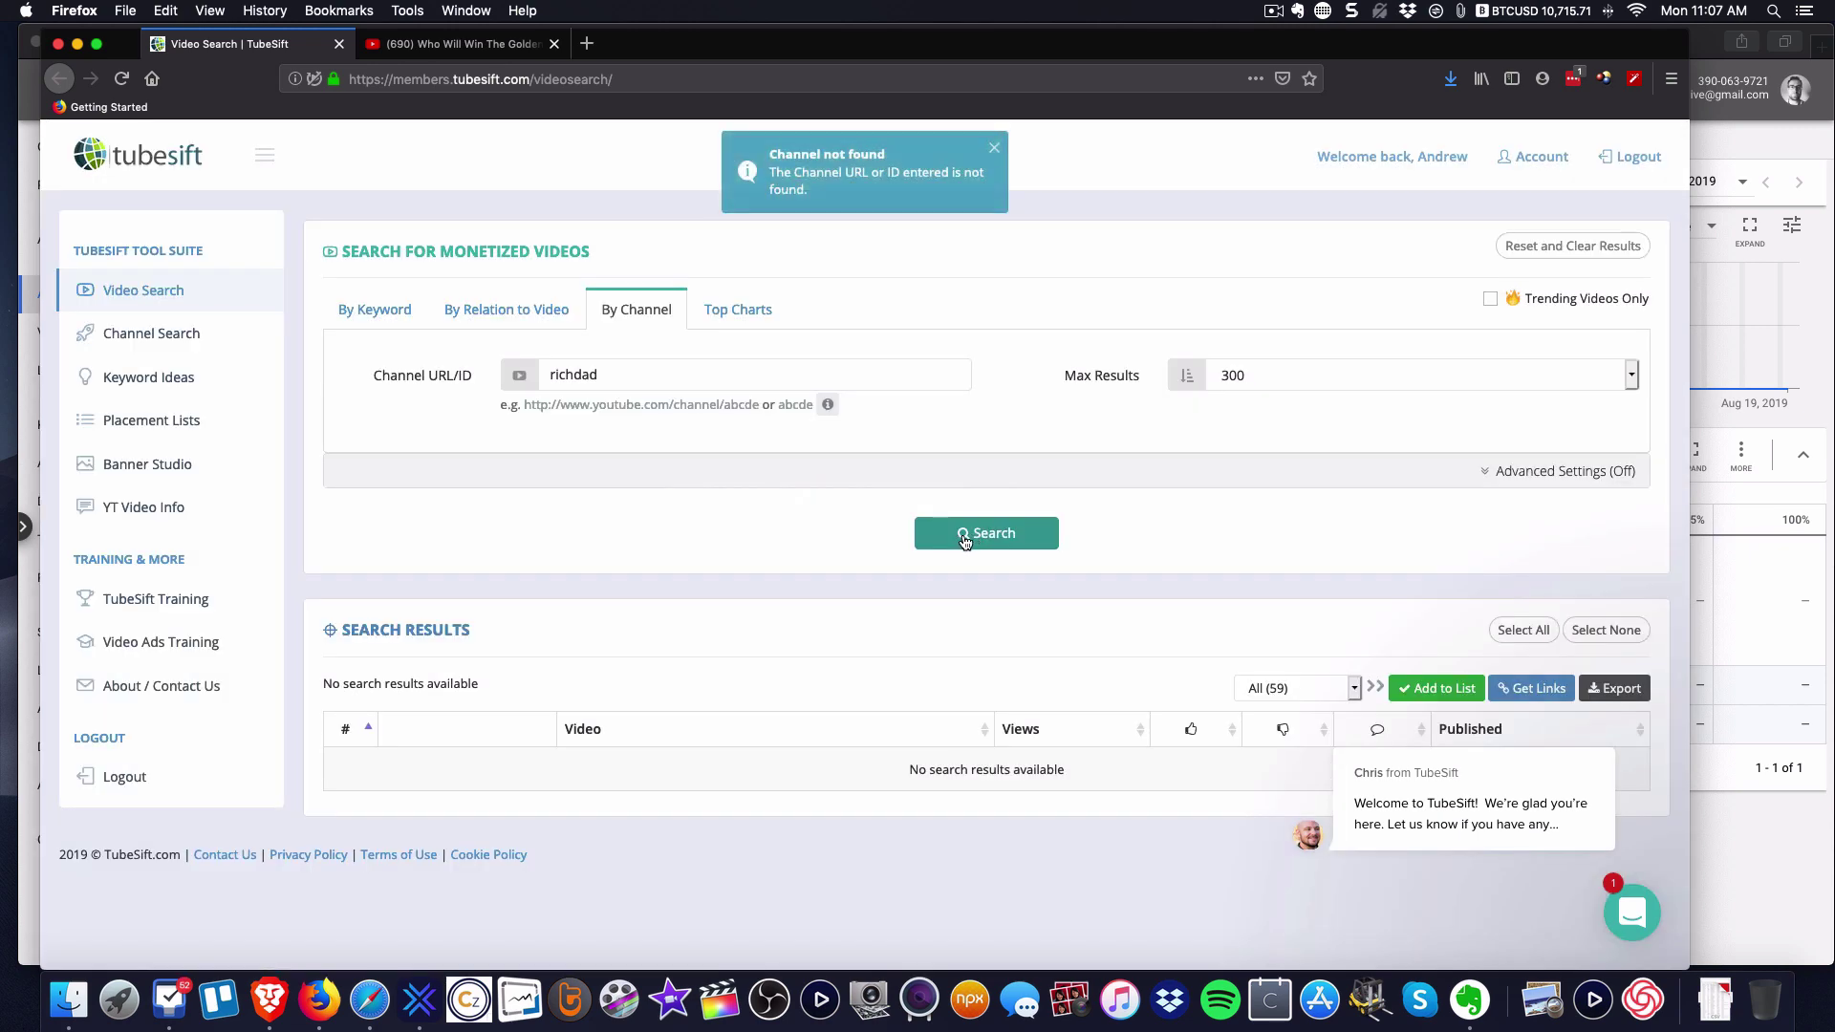
# - Try the channel search with the IDs "foodie" and "money"
pyautogui.moveTo(652, 374); pyautogui.dragTo(523, 376)
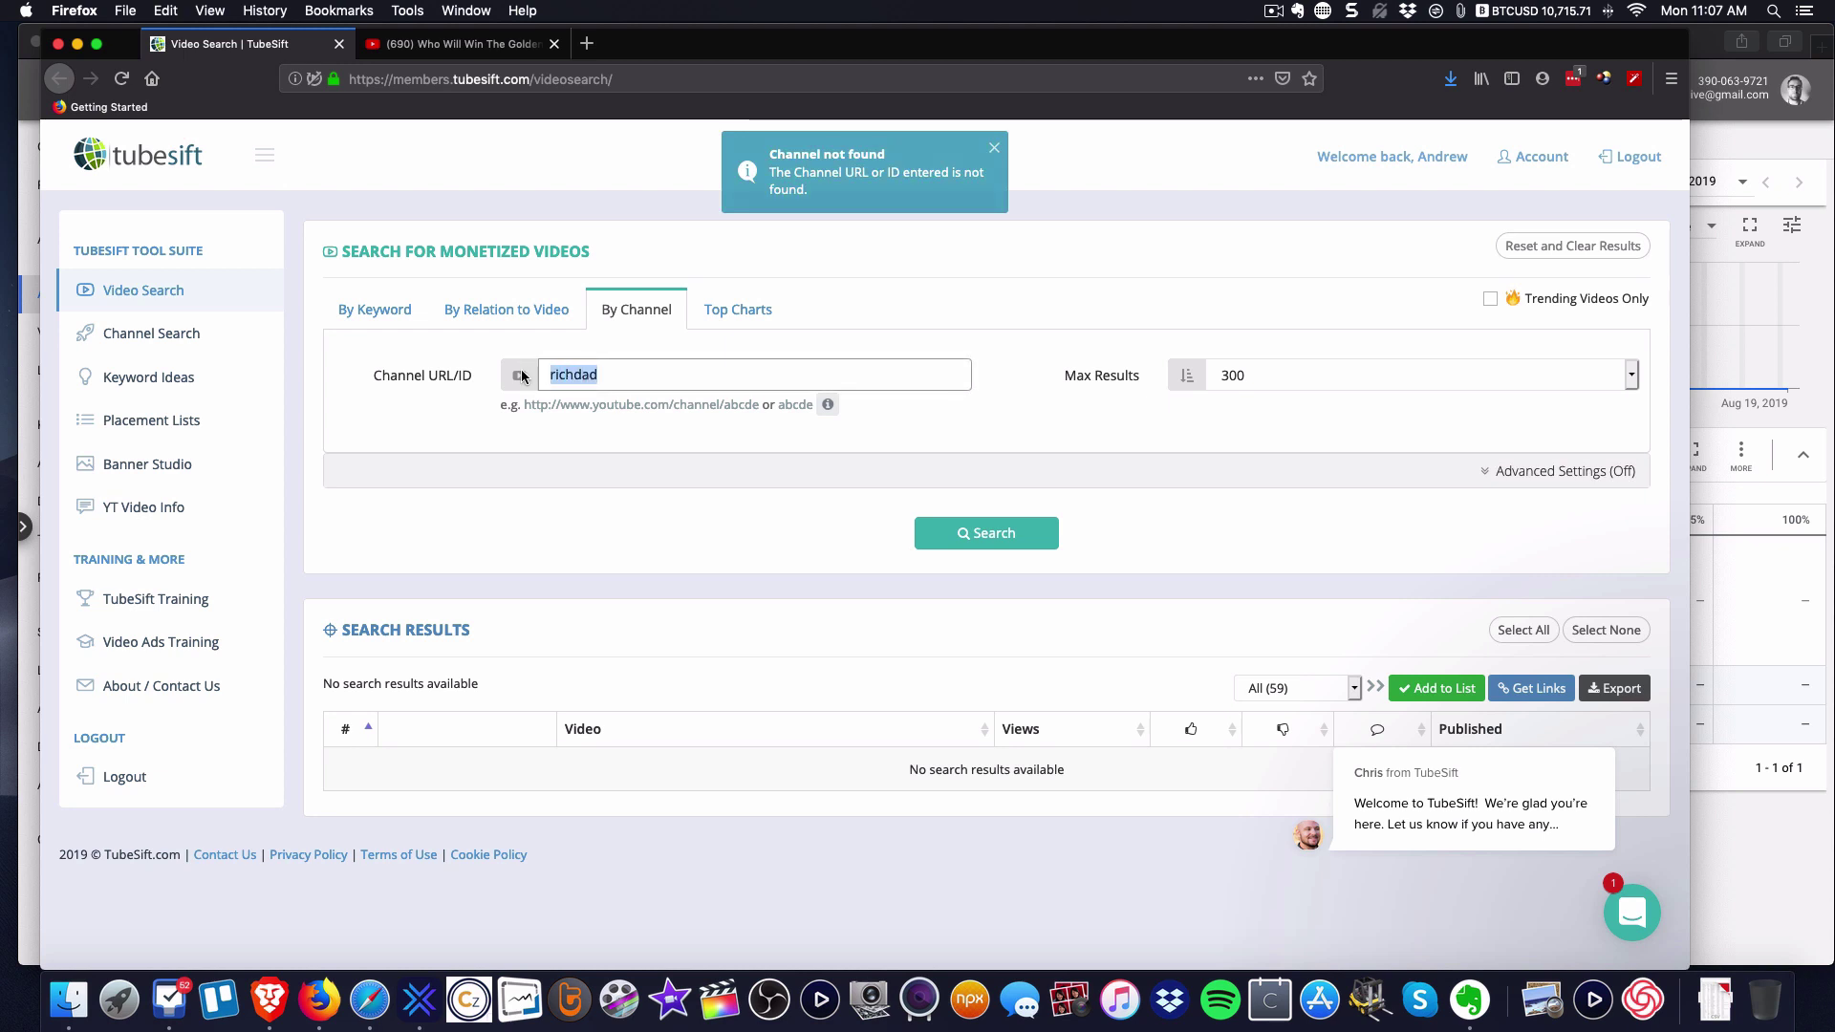
pyautogui.write('f')
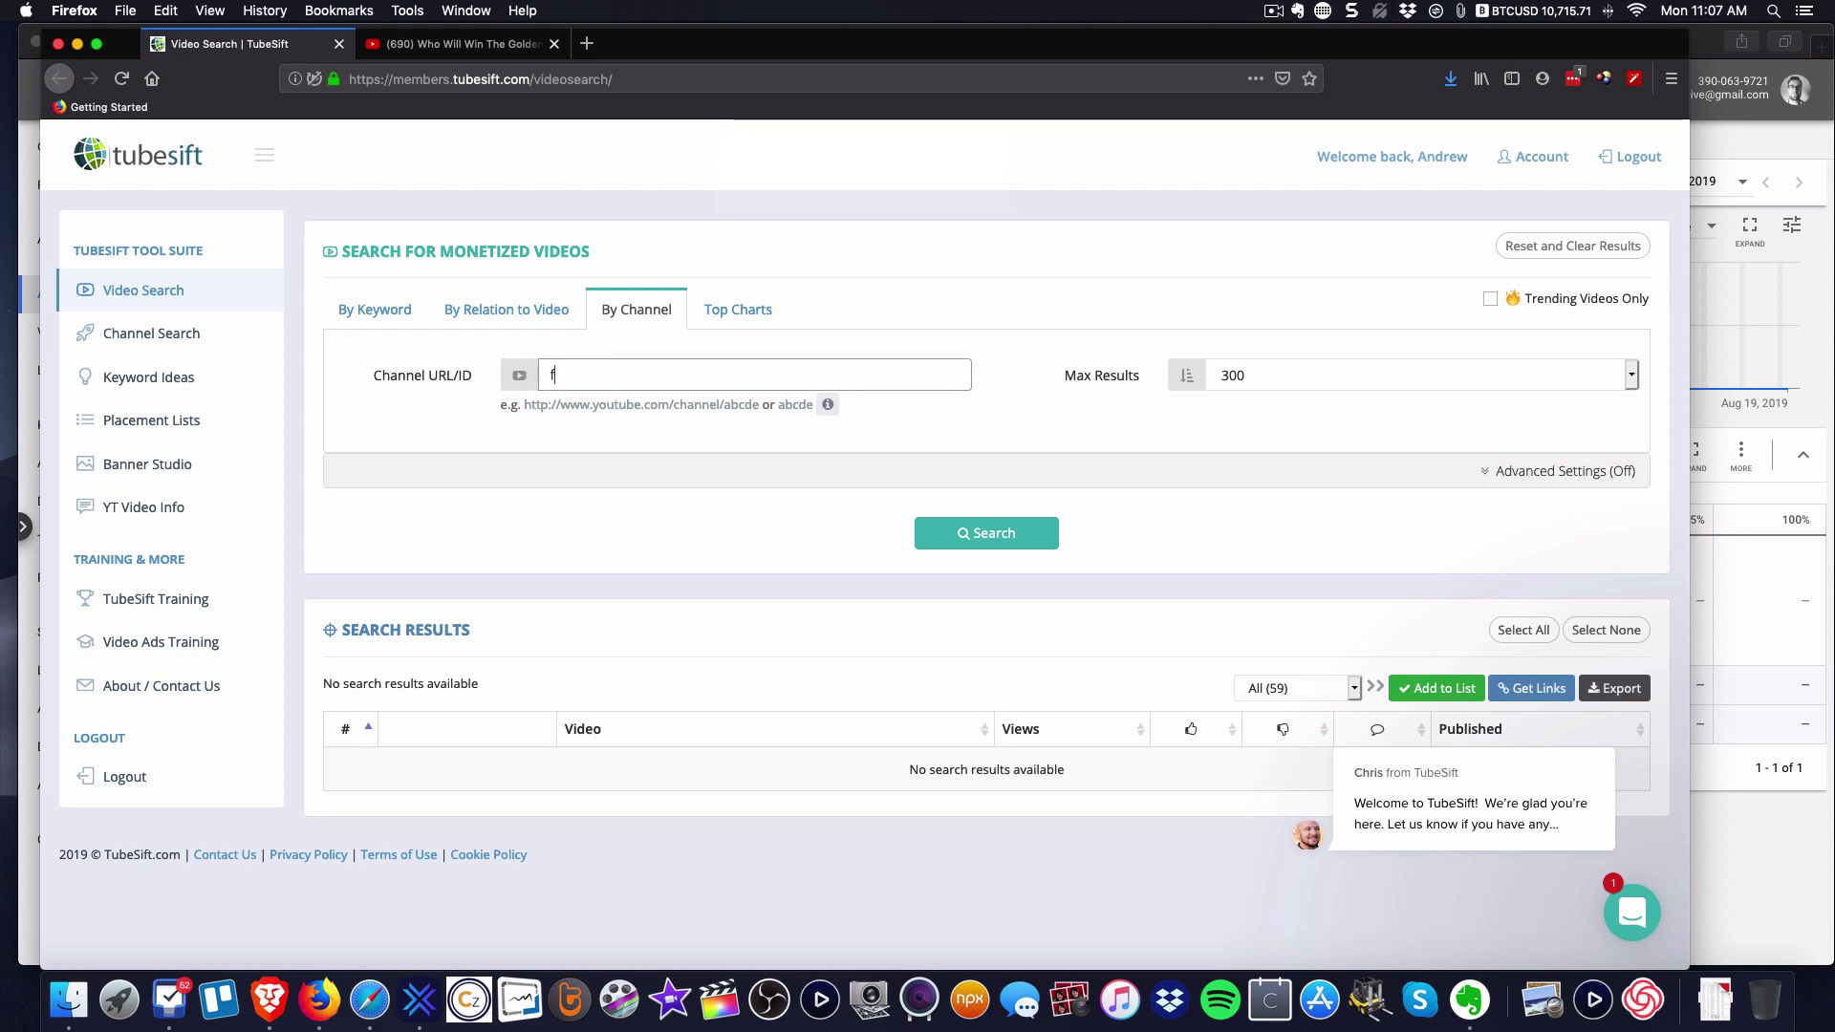
pyautogui.write('oodie')
pyautogui.press('Return')
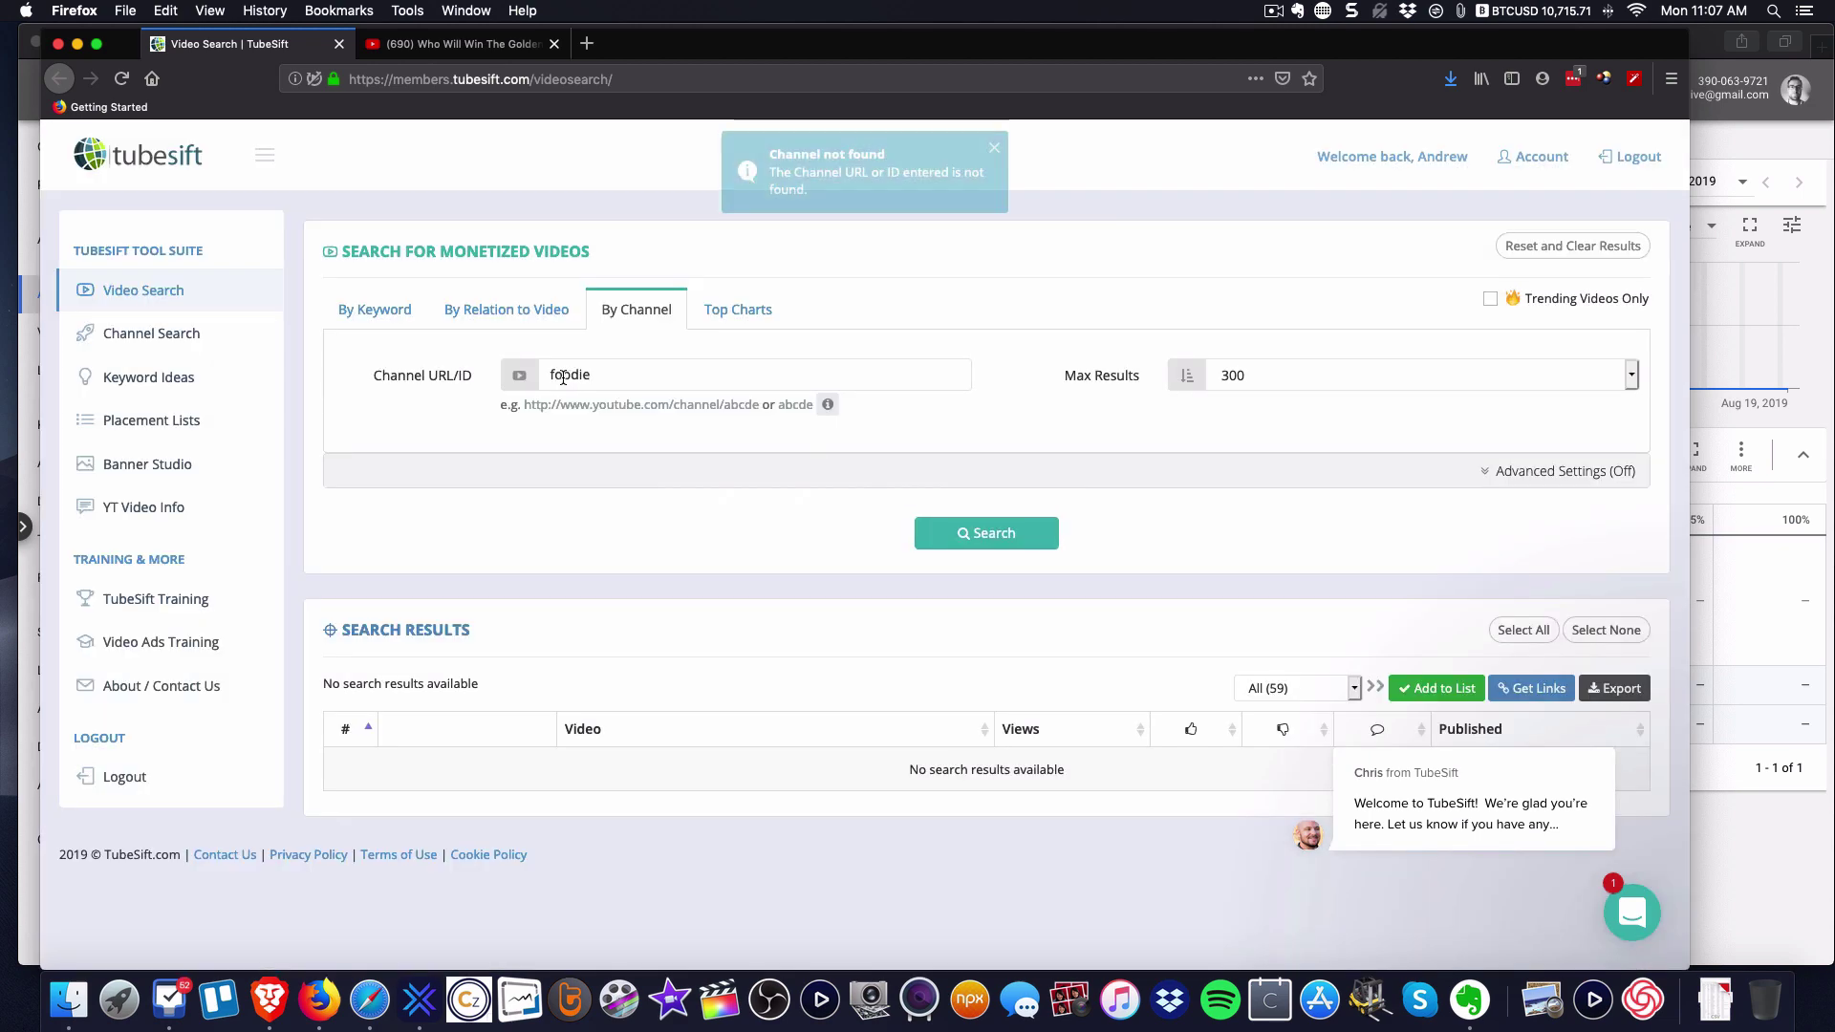
pyautogui.moveTo(610, 374); pyautogui.dragTo(539, 377)
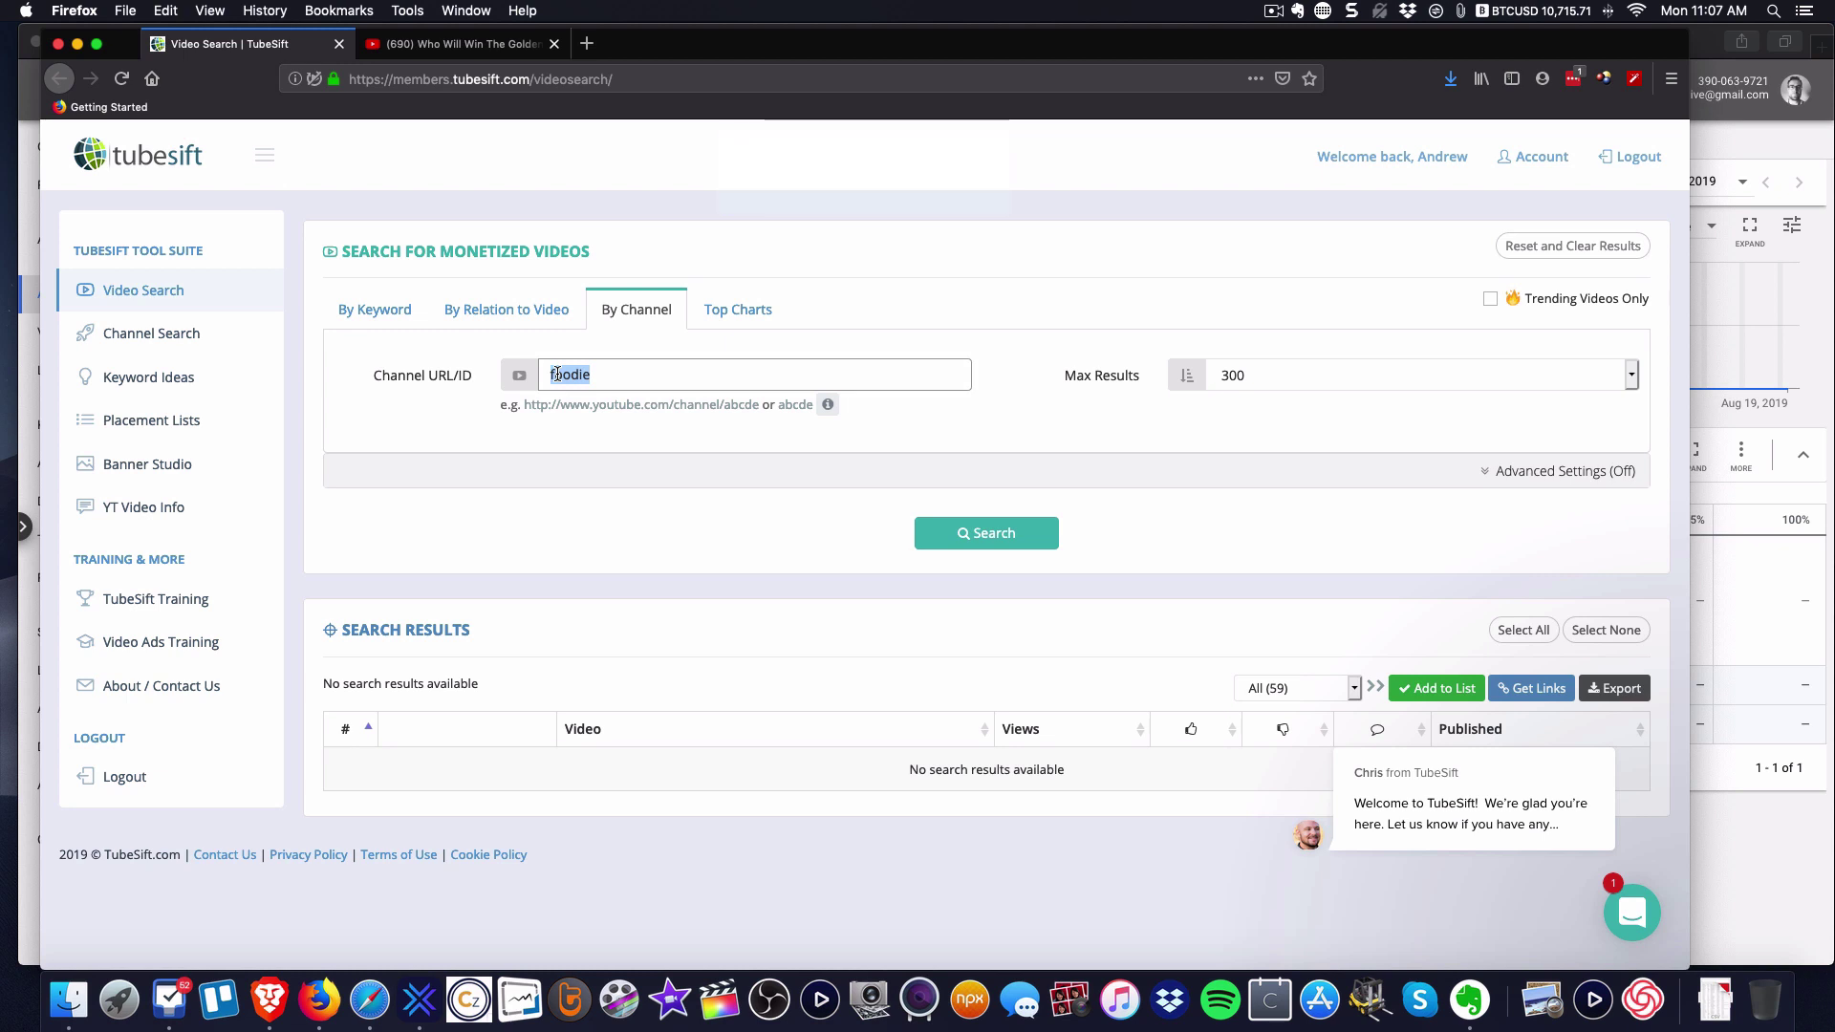
pyautogui.write('money')
pyautogui.press('Return')
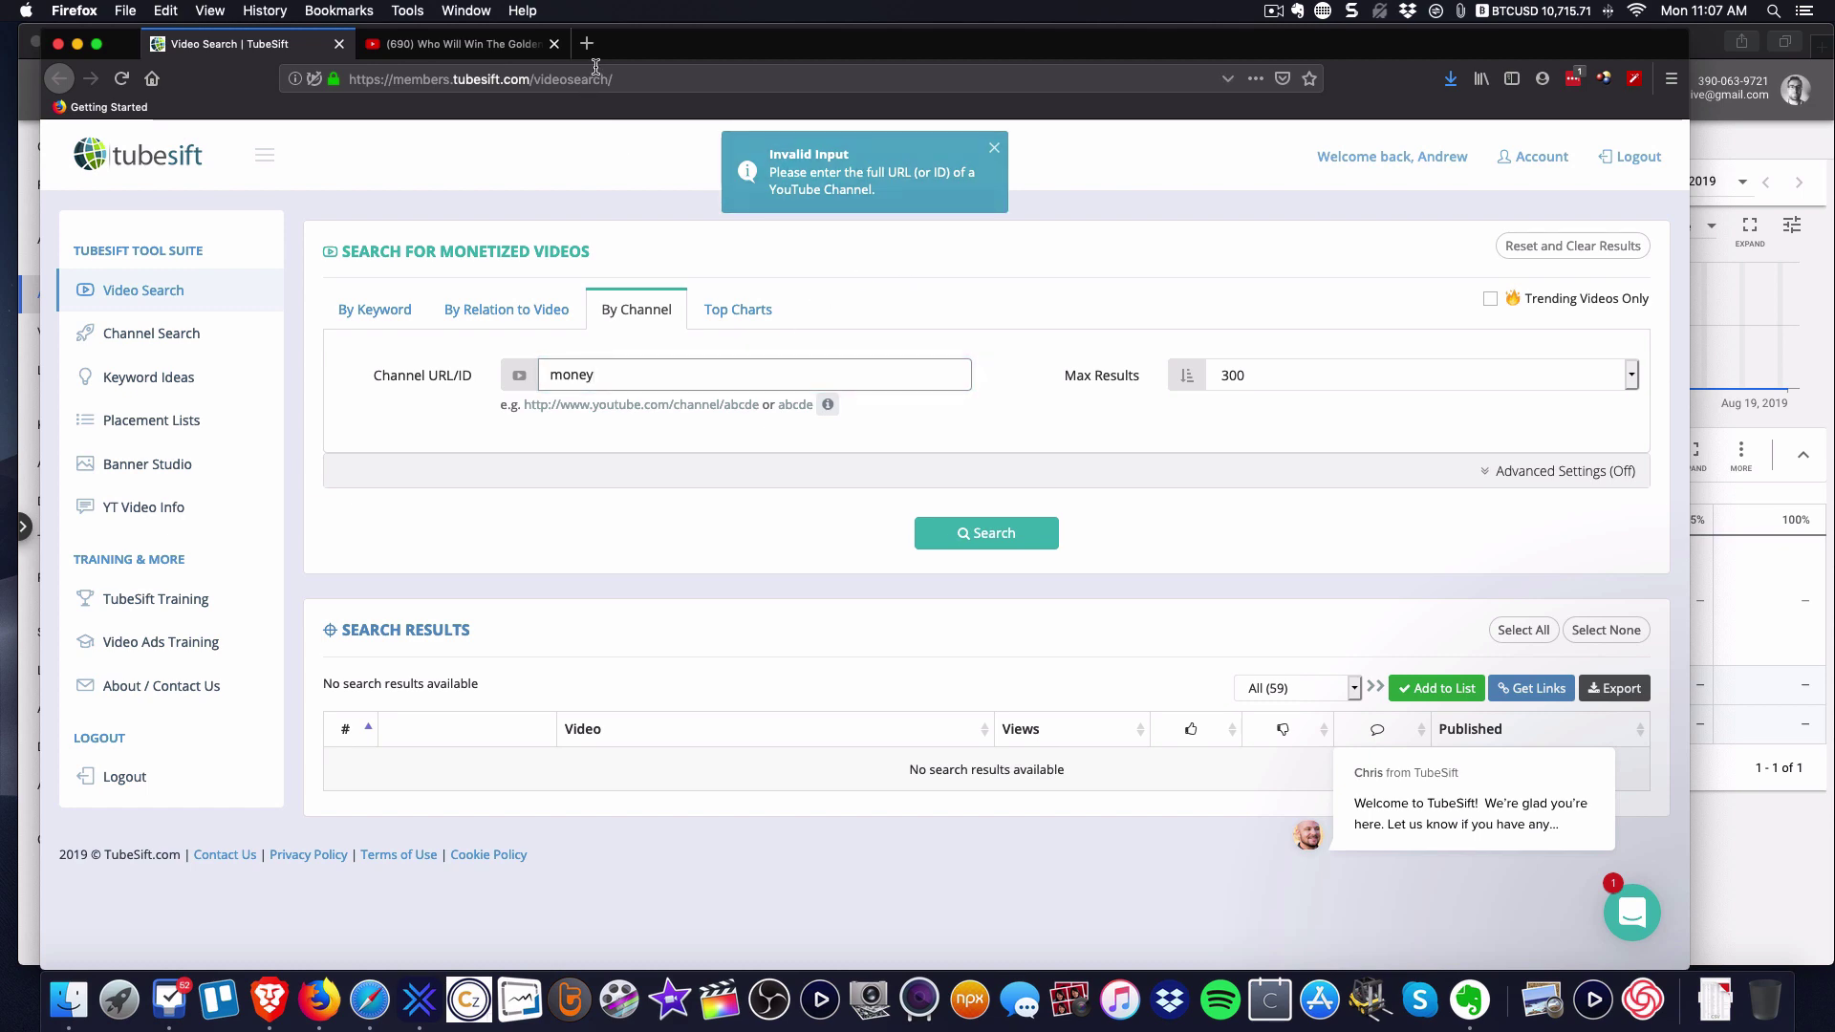
# - Open the suggested "Flirting With My BEST FRIENDS BOYFRIEND" video on YouTube and copy its web address
pyautogui.click(497, 44)
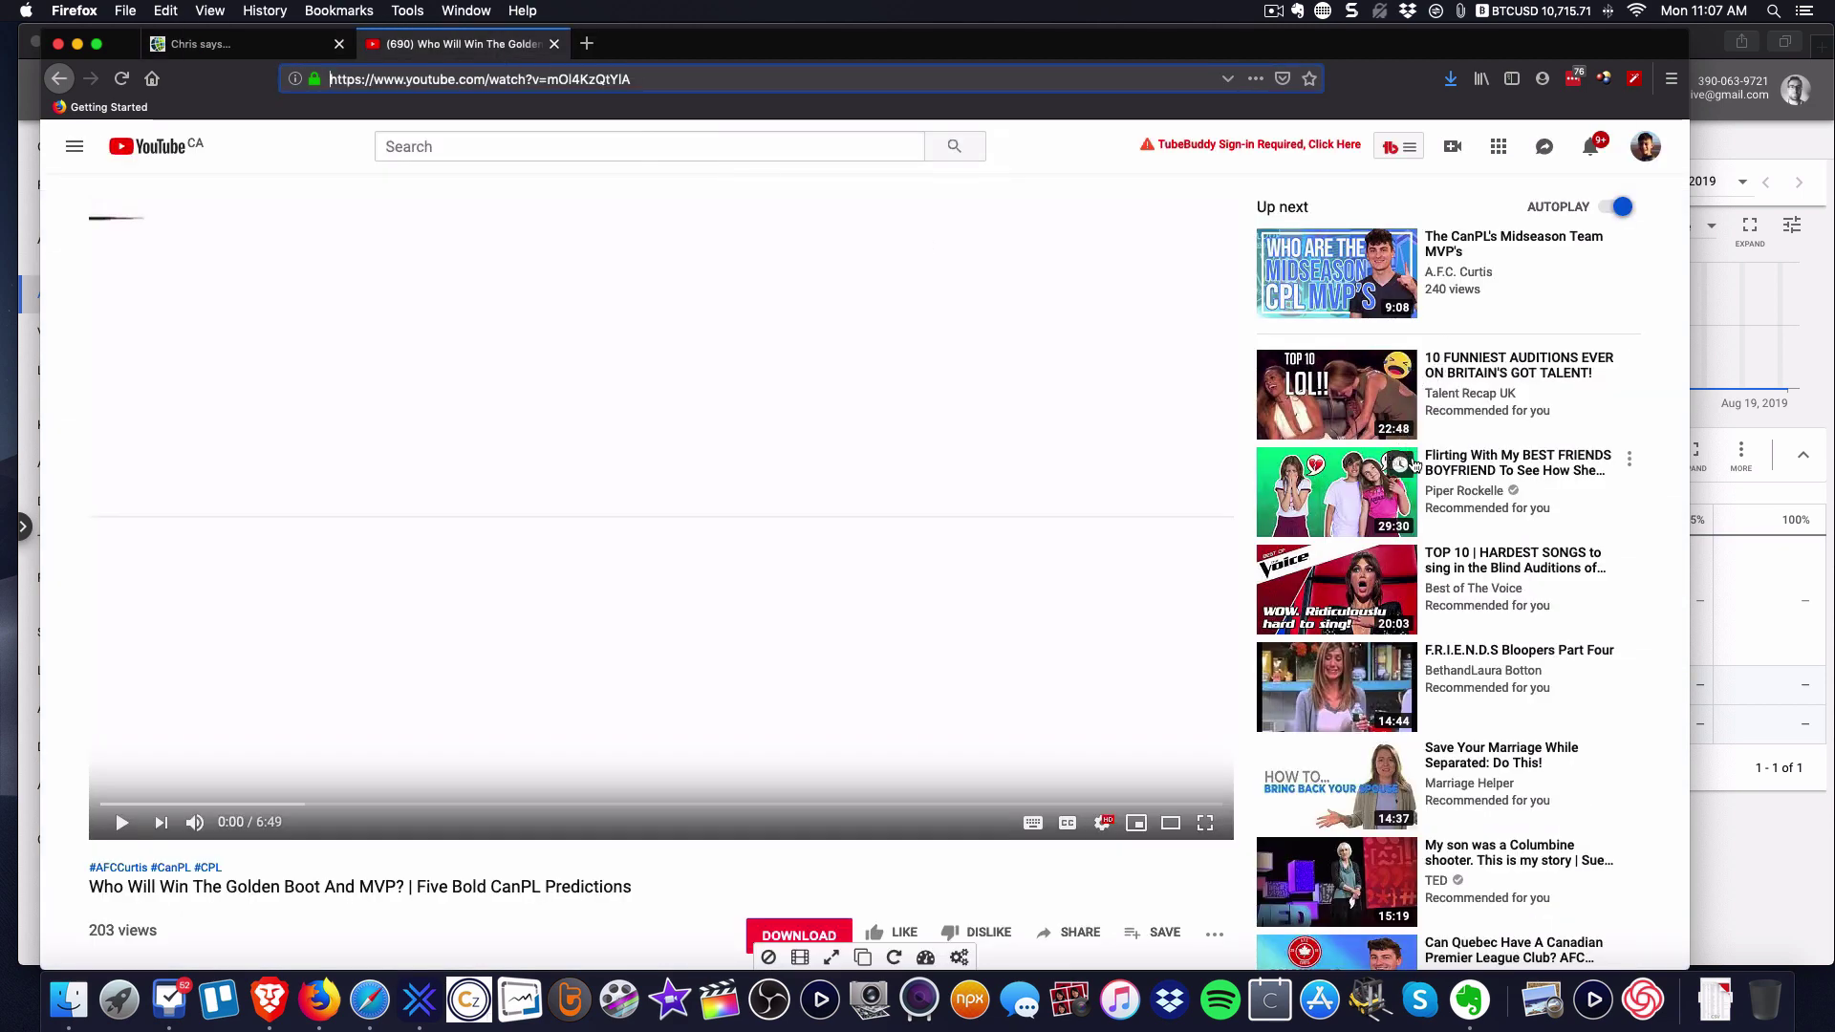
pyautogui.click(1464, 495)
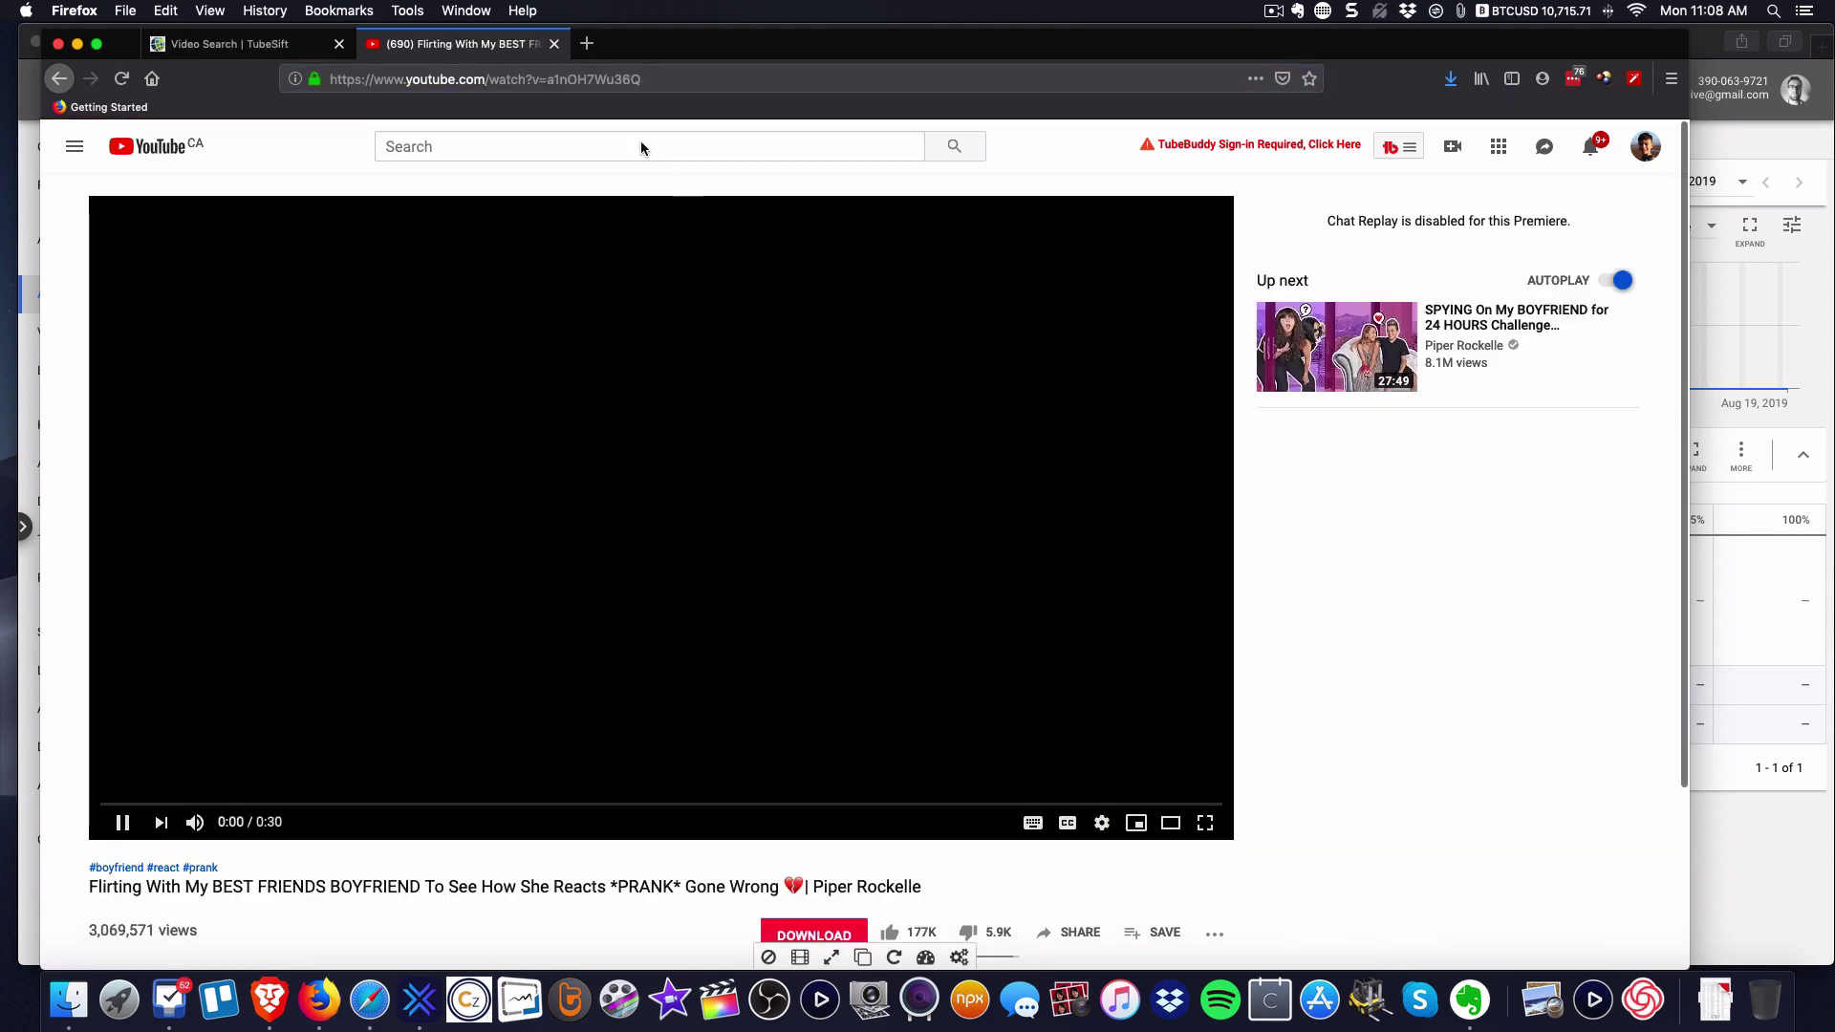
pyautogui.click(597, 80)
pyautogui.press('super+c')
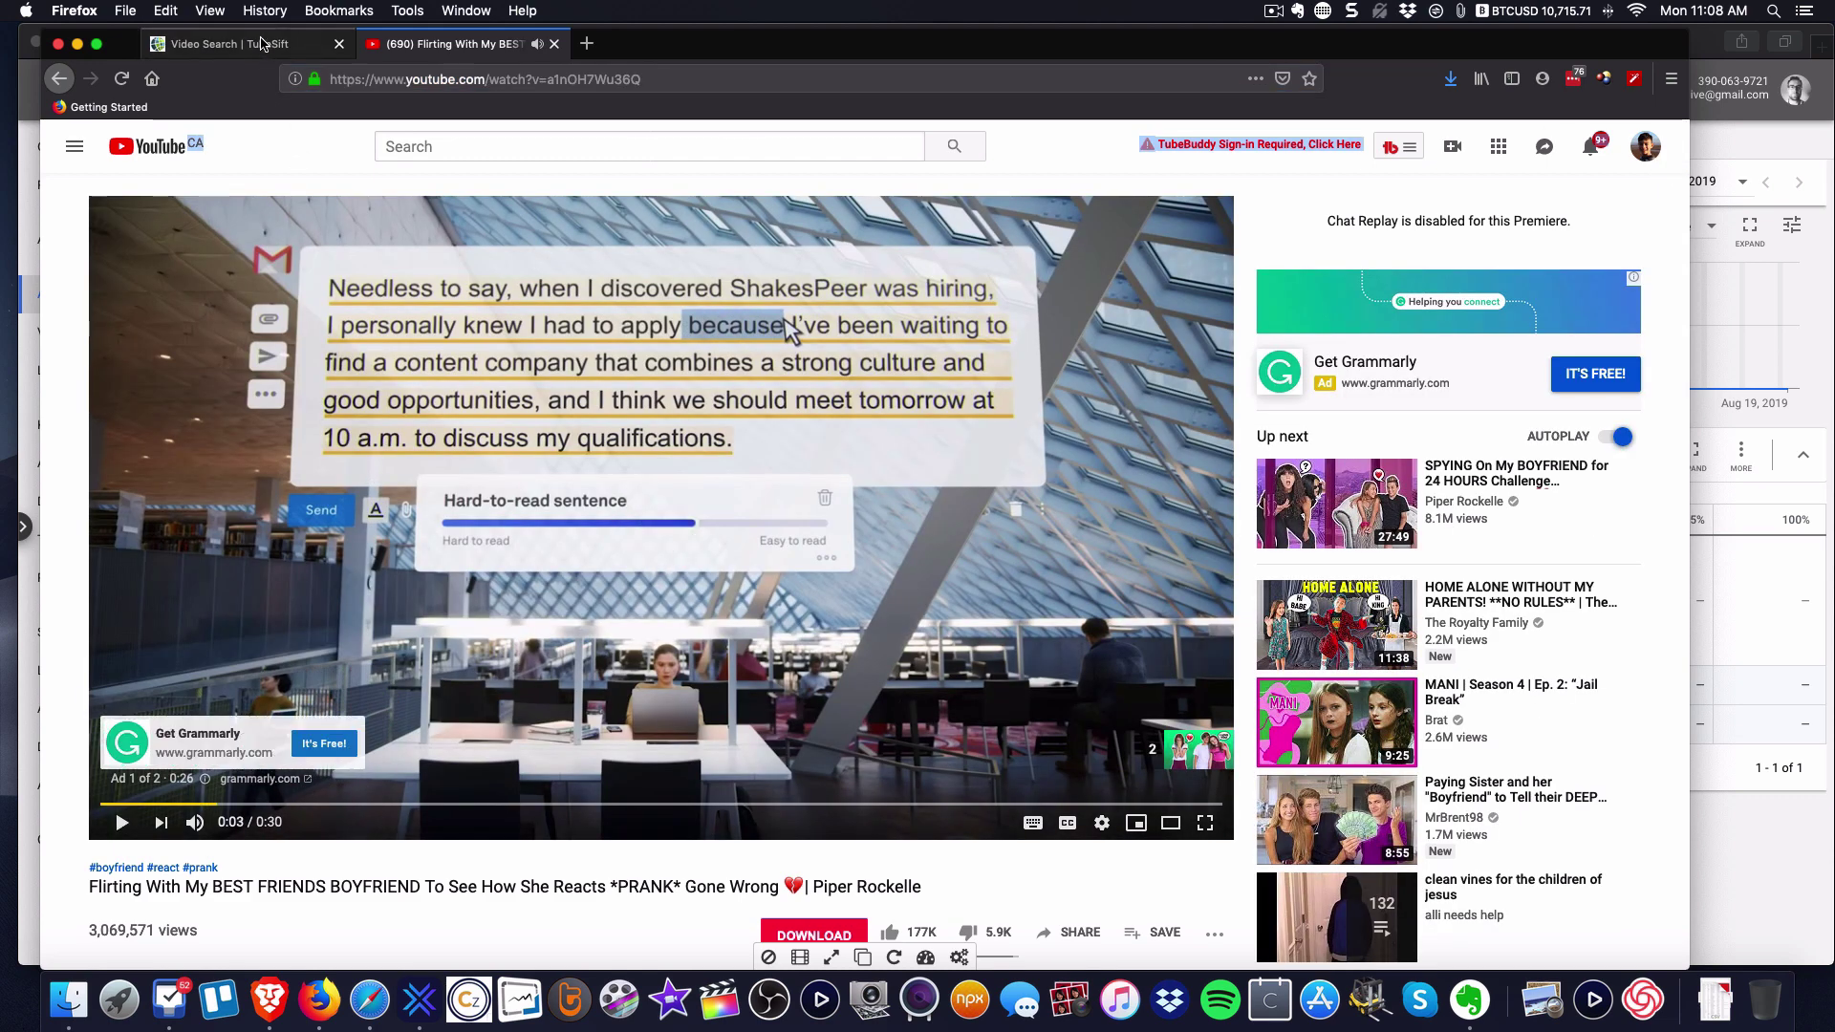
# - Try to search TubeSift by channel using the copied YouTube video address as the channel URL
pyautogui.click(230, 44)
pyautogui.doubleClick(574, 374)
pyautogui.press('super+v')
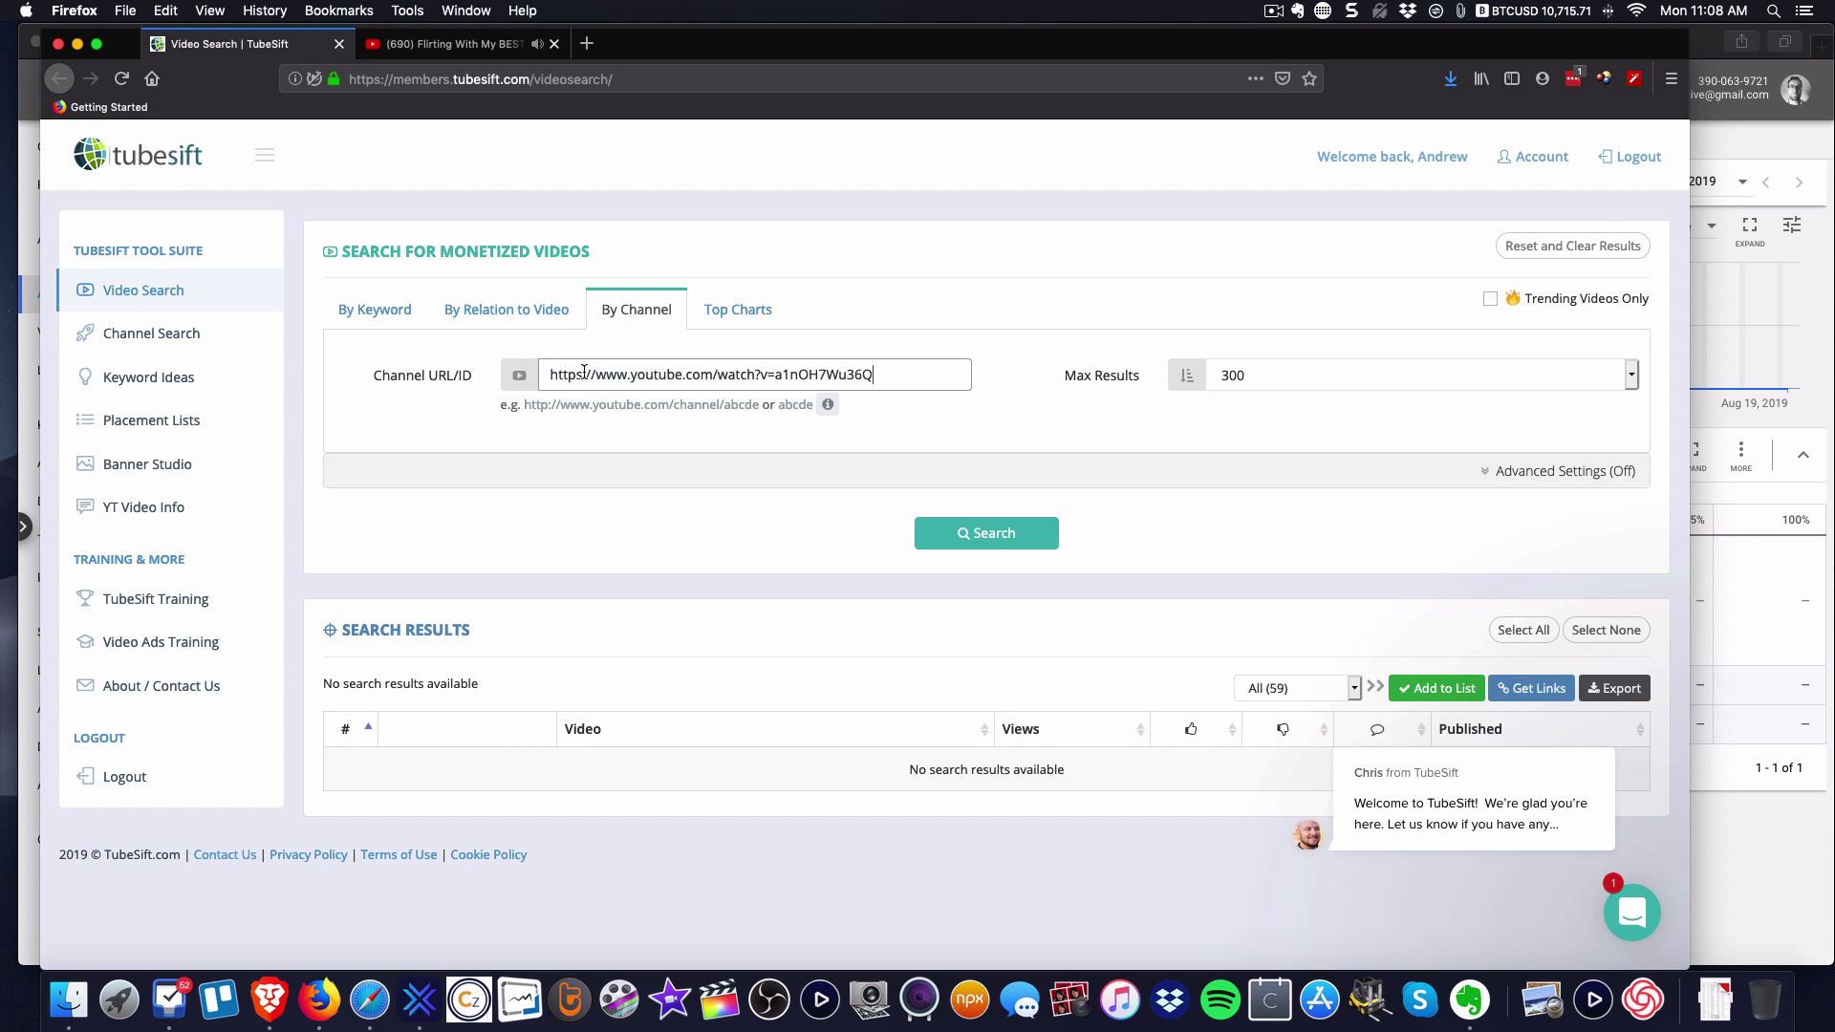
pyautogui.click(1001, 546)
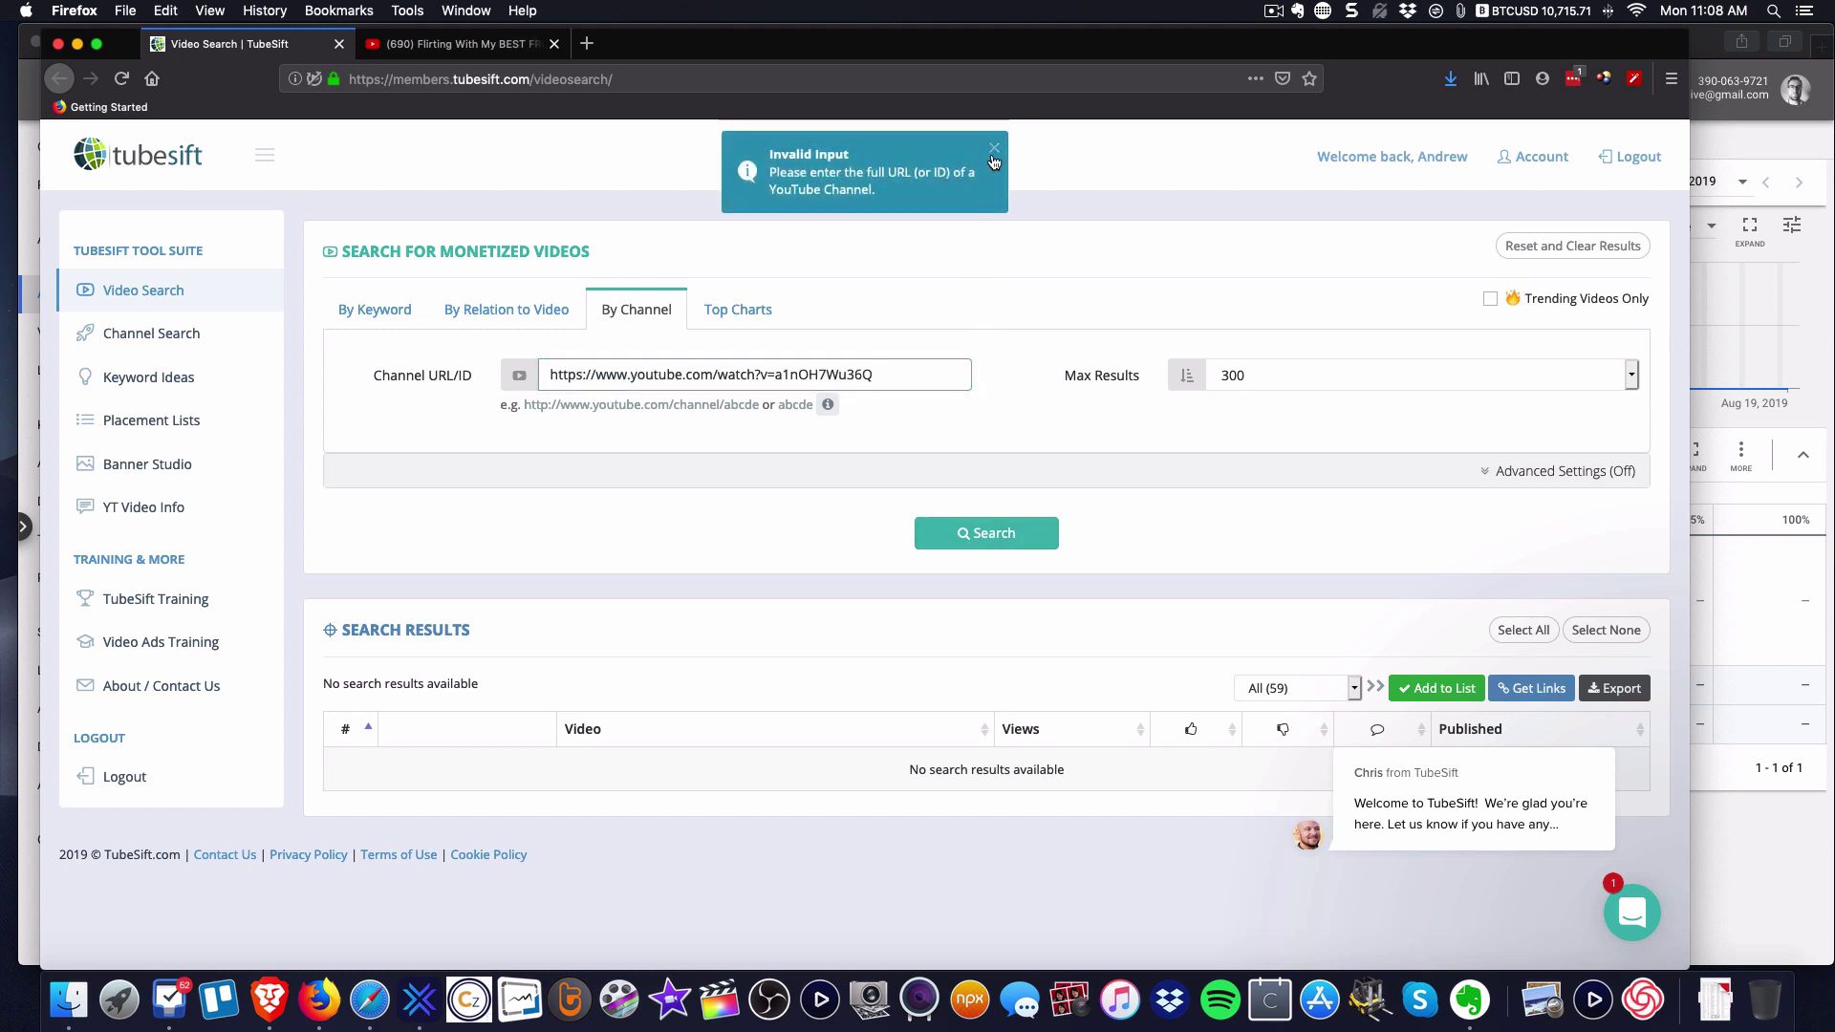
pyautogui.click(991, 547)
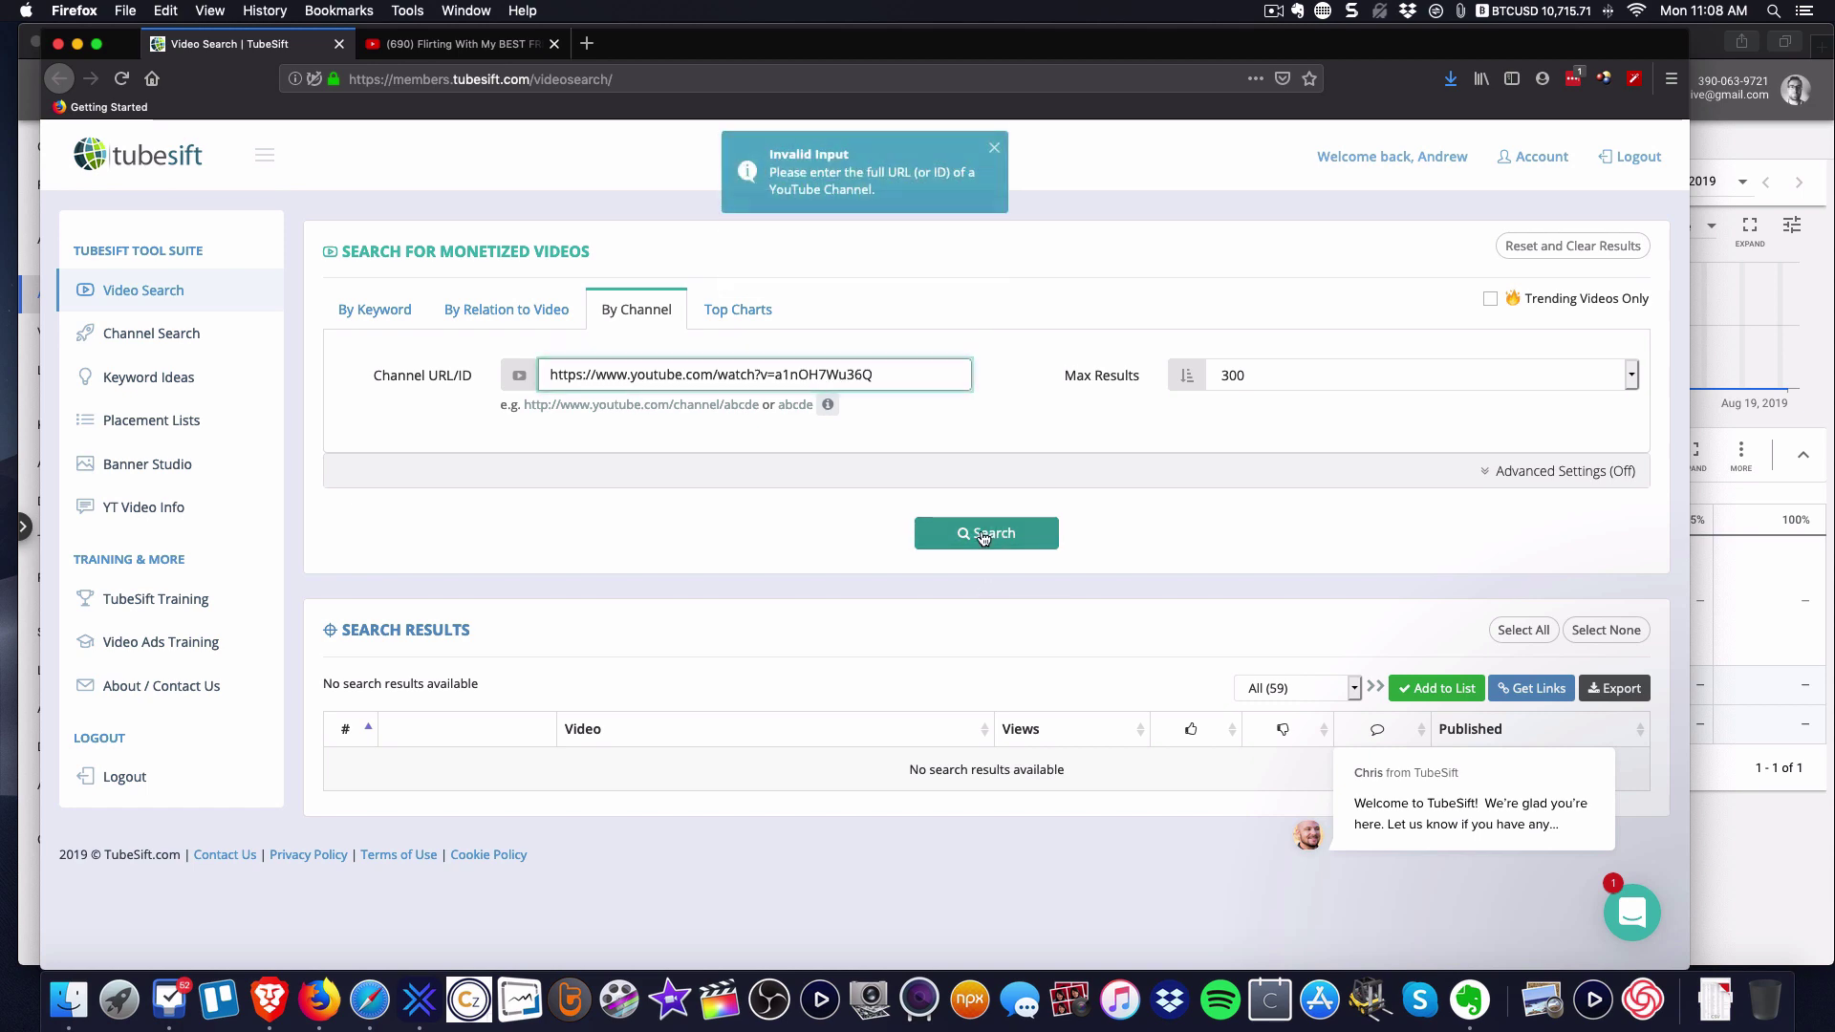
# - Open the channel that published the "Flirting With My BEST FRIENDS BOYFRIEND" video on YouTube and copy the channel's web address
pyautogui.click(452, 44)
pyautogui.scroll(-3, 220, 774)
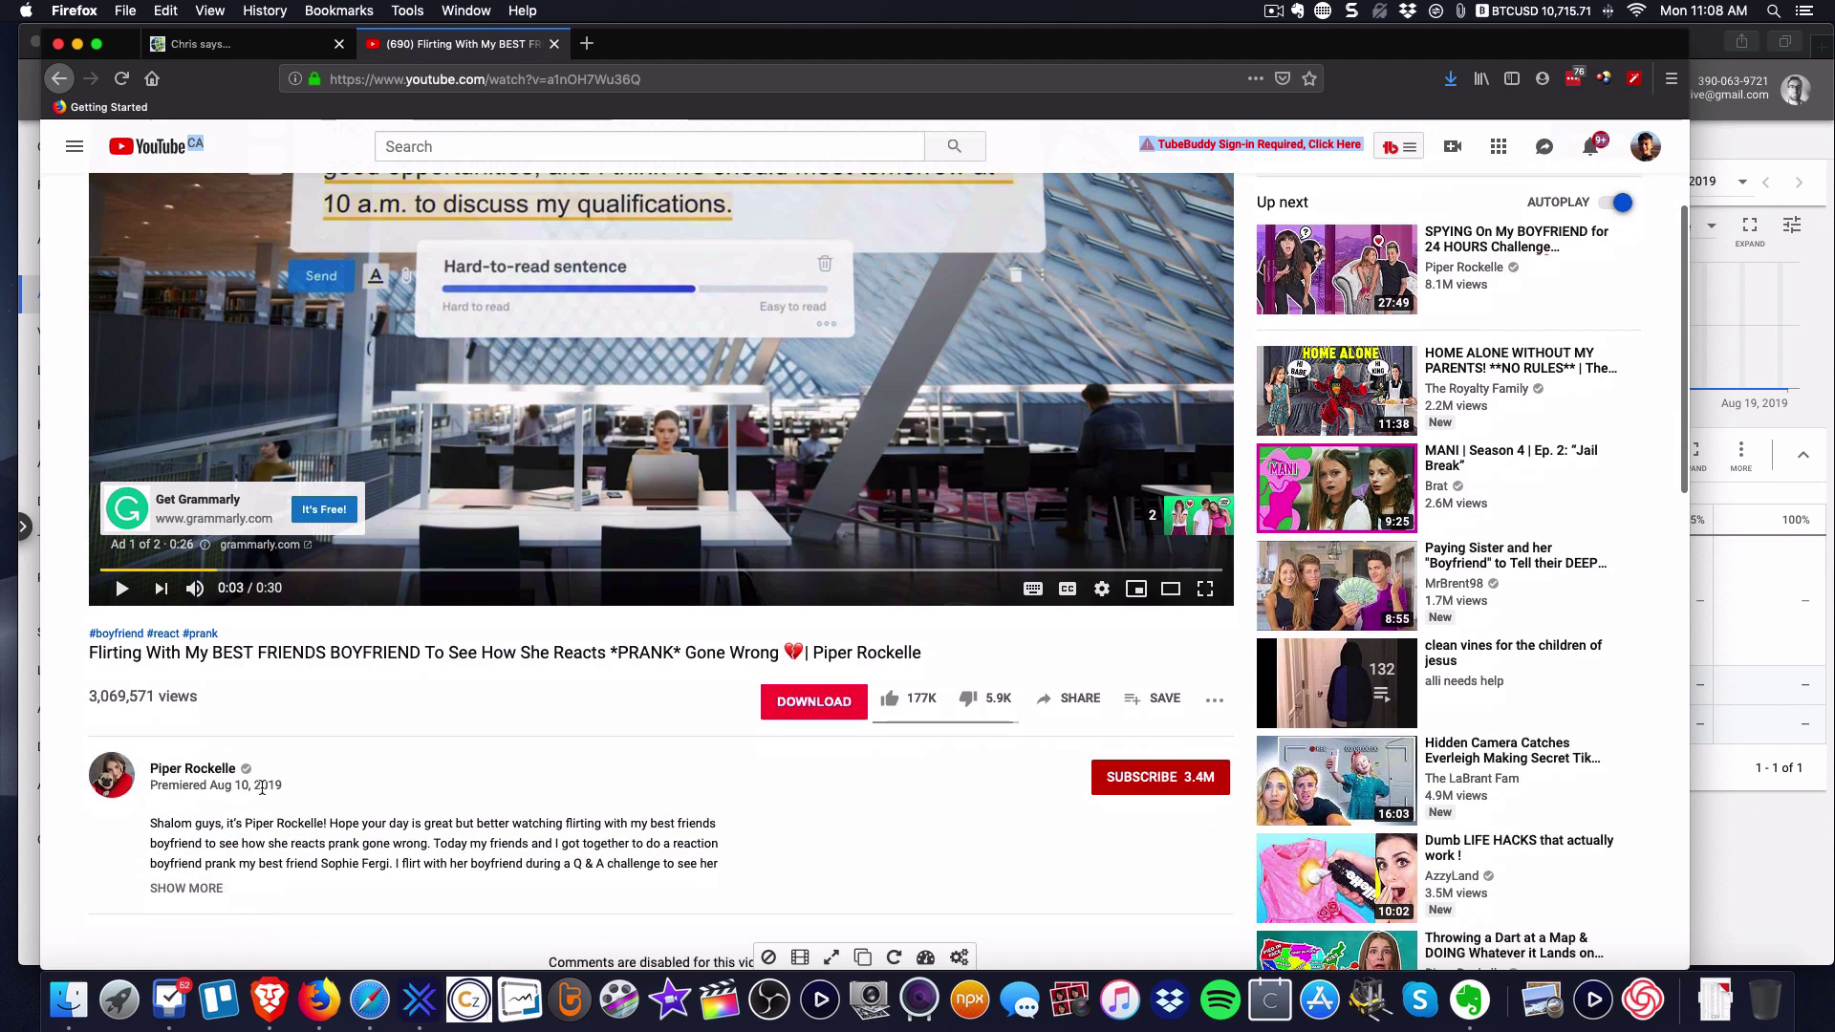
pyautogui.click(218, 772)
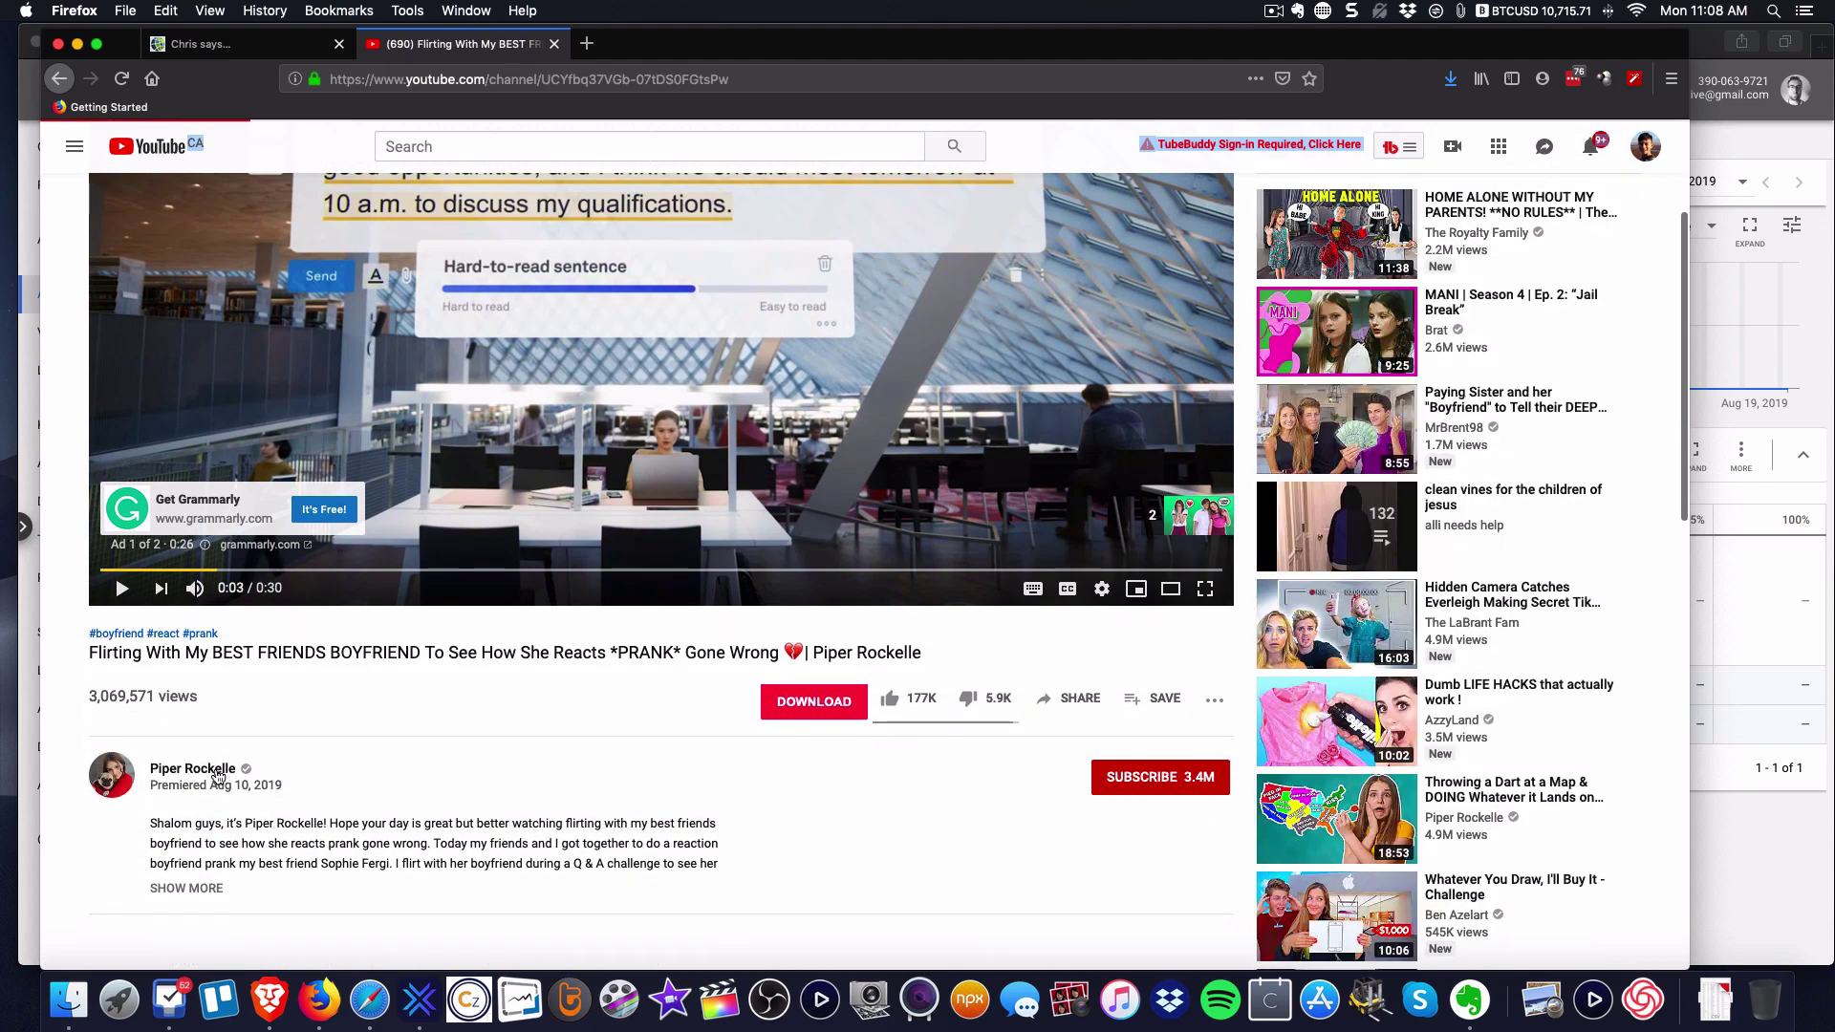
pyautogui.click(526, 80)
pyautogui.press('super+c')
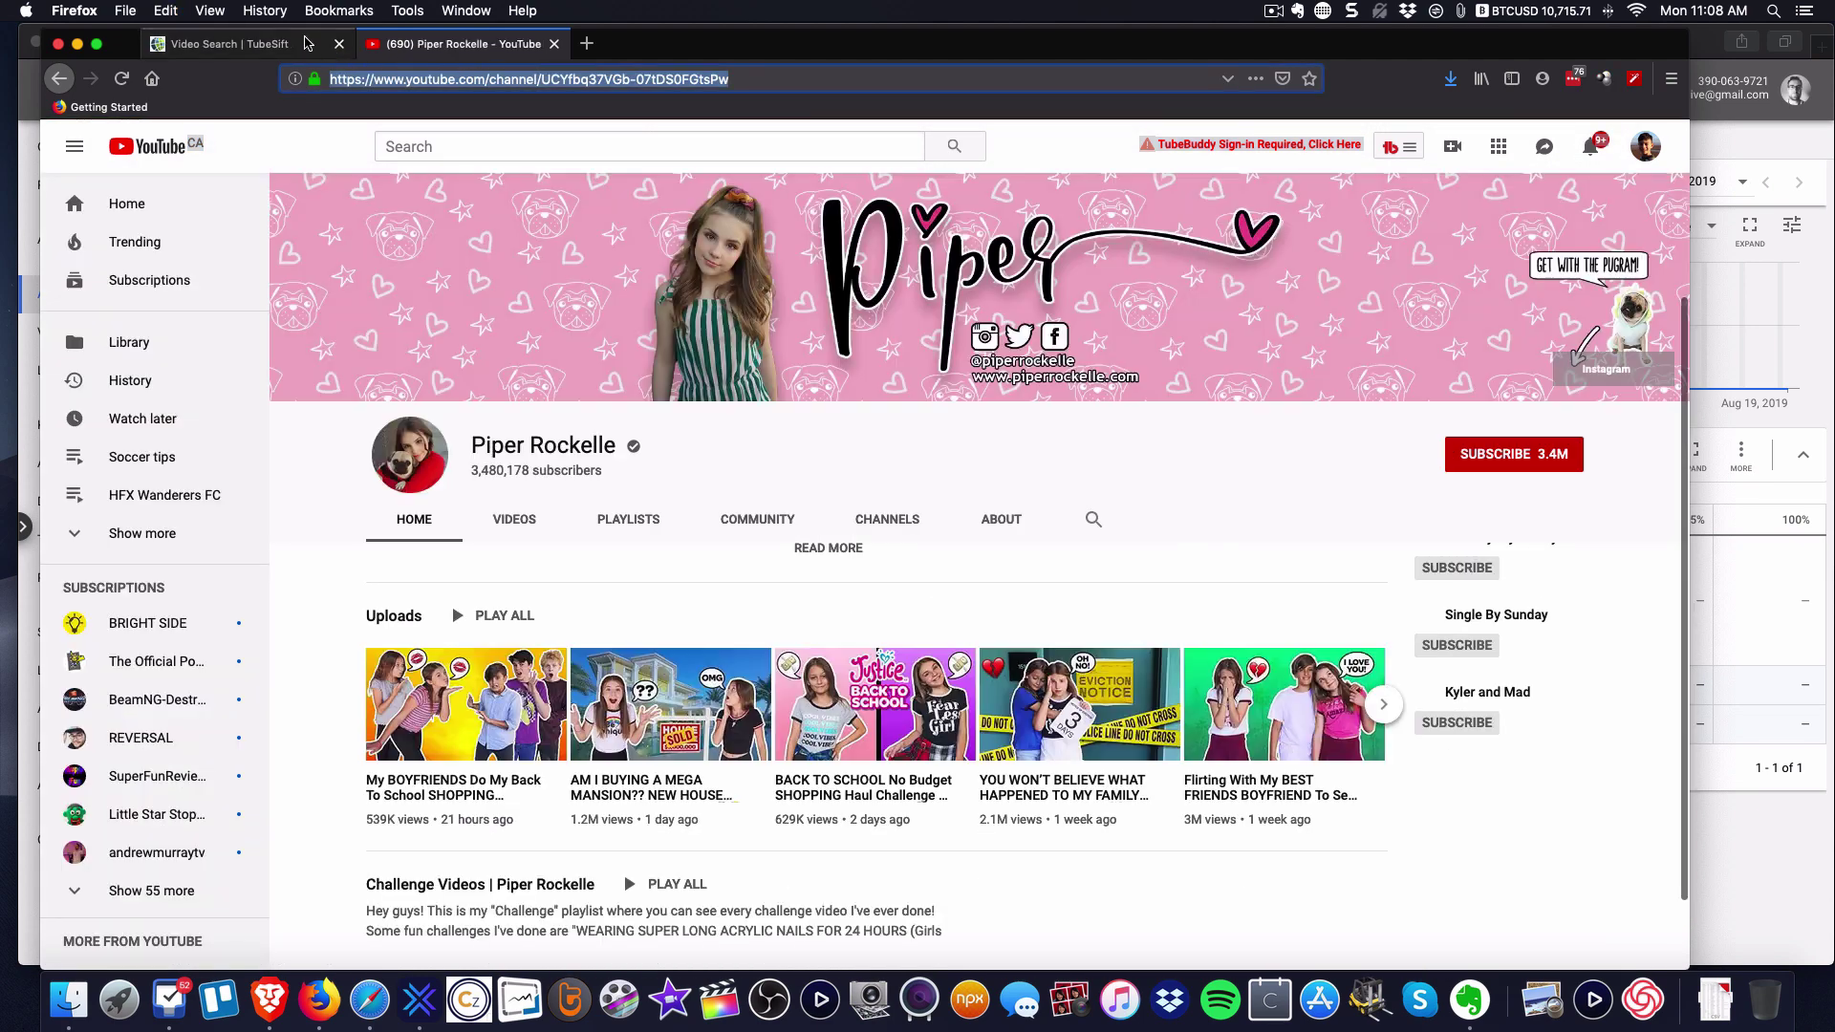
# - Search TubeSift for monetized videos using the copied channel address as the channel URL, and stop the search partway through
pyautogui.click(229, 44)
pyautogui.tripleClick(657, 374)
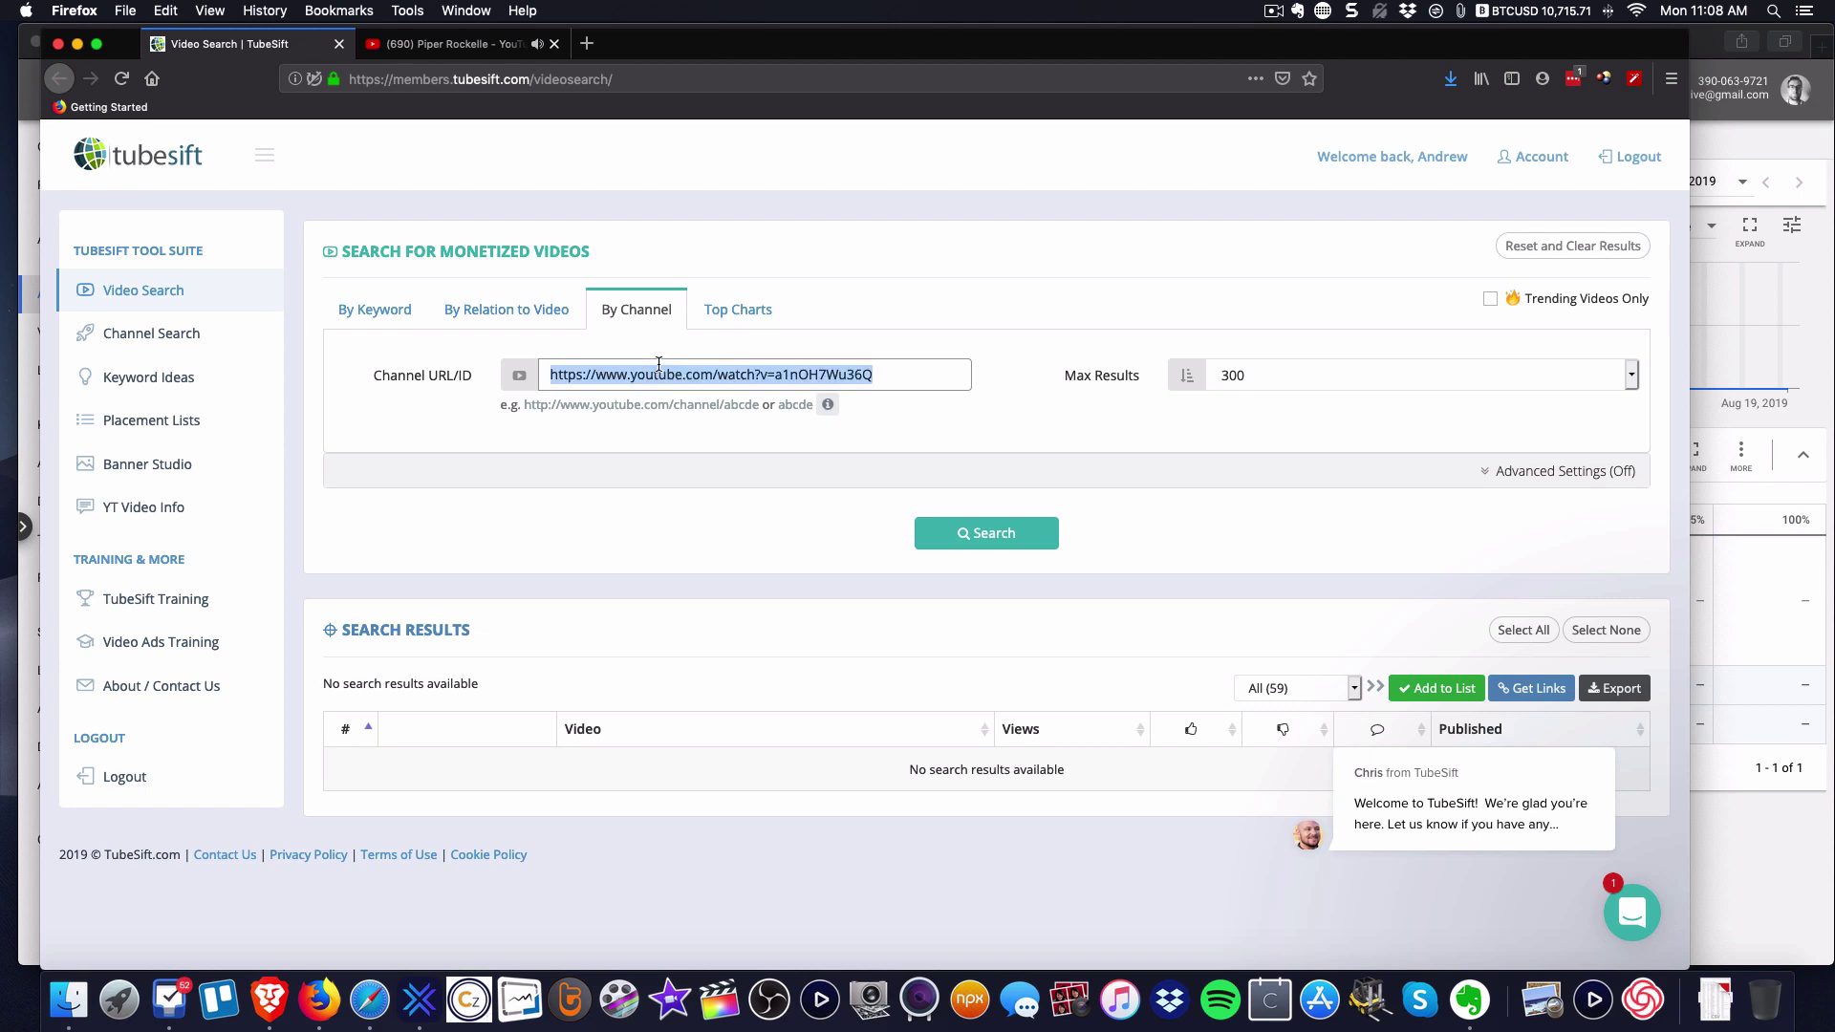
pyautogui.press('super+v')
pyautogui.click(1000, 526)
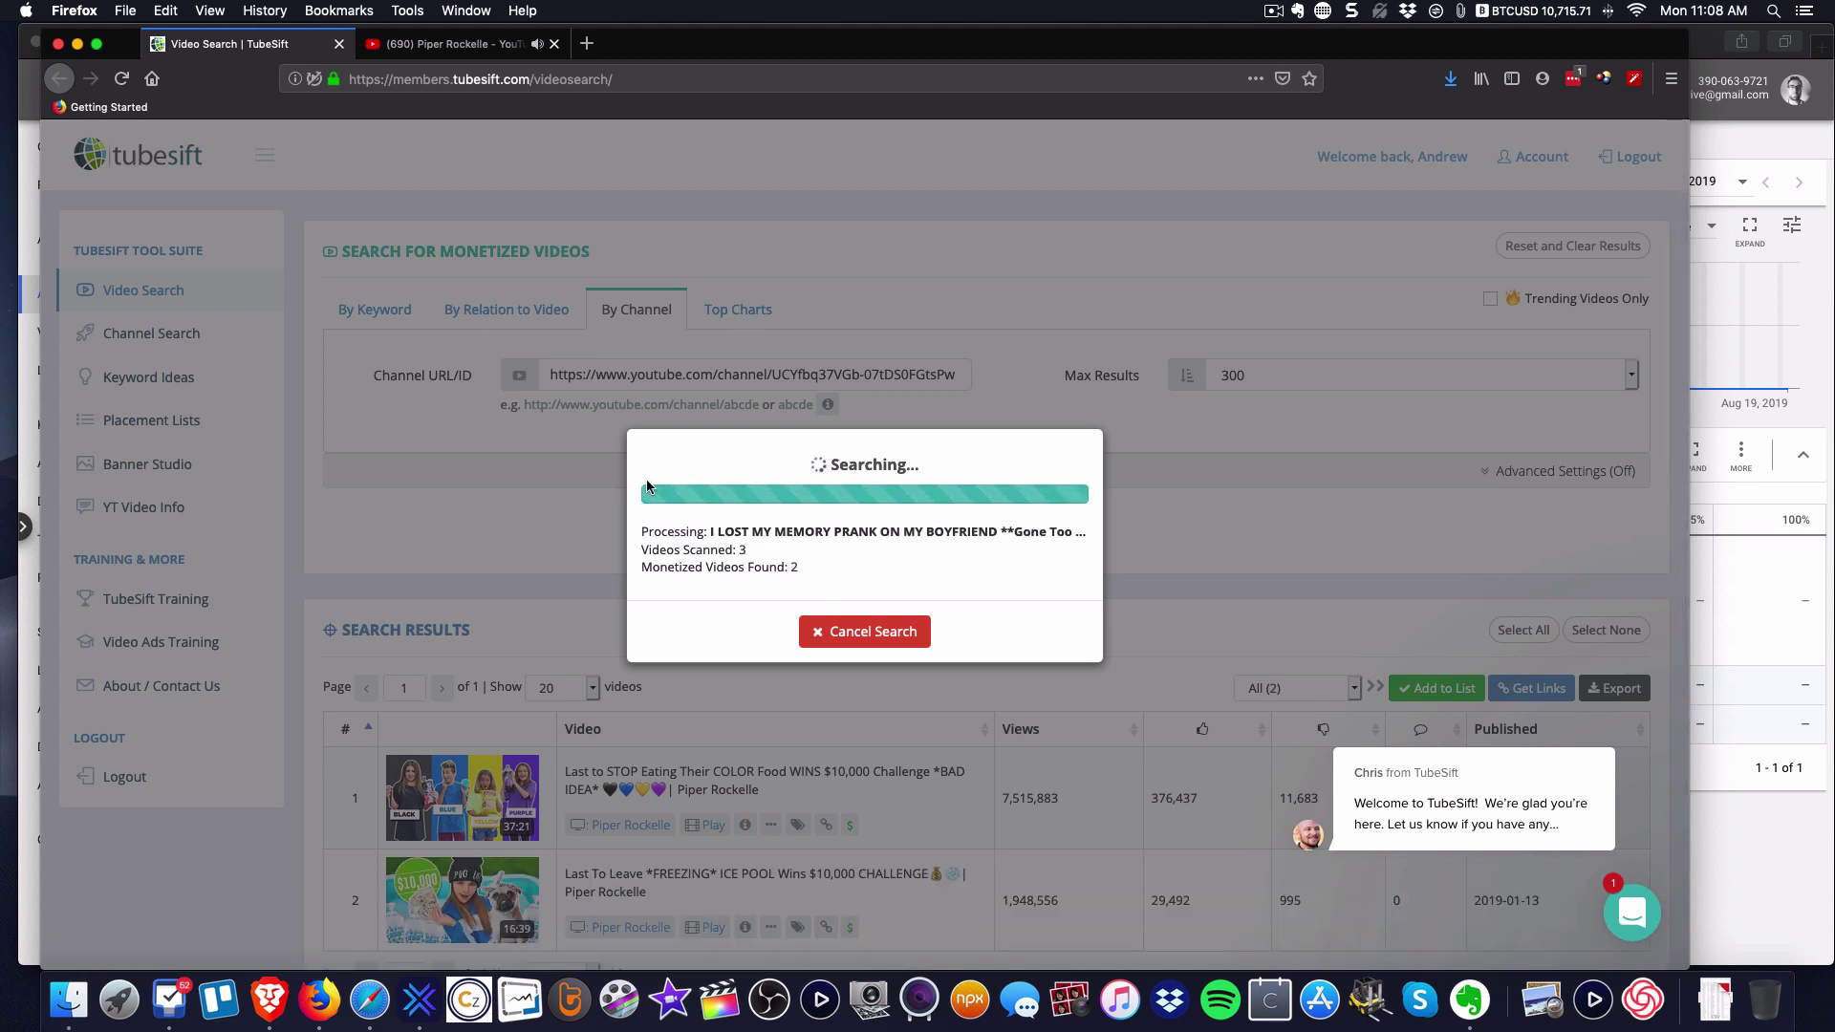
pyautogui.scroll(-1, 707, 535)
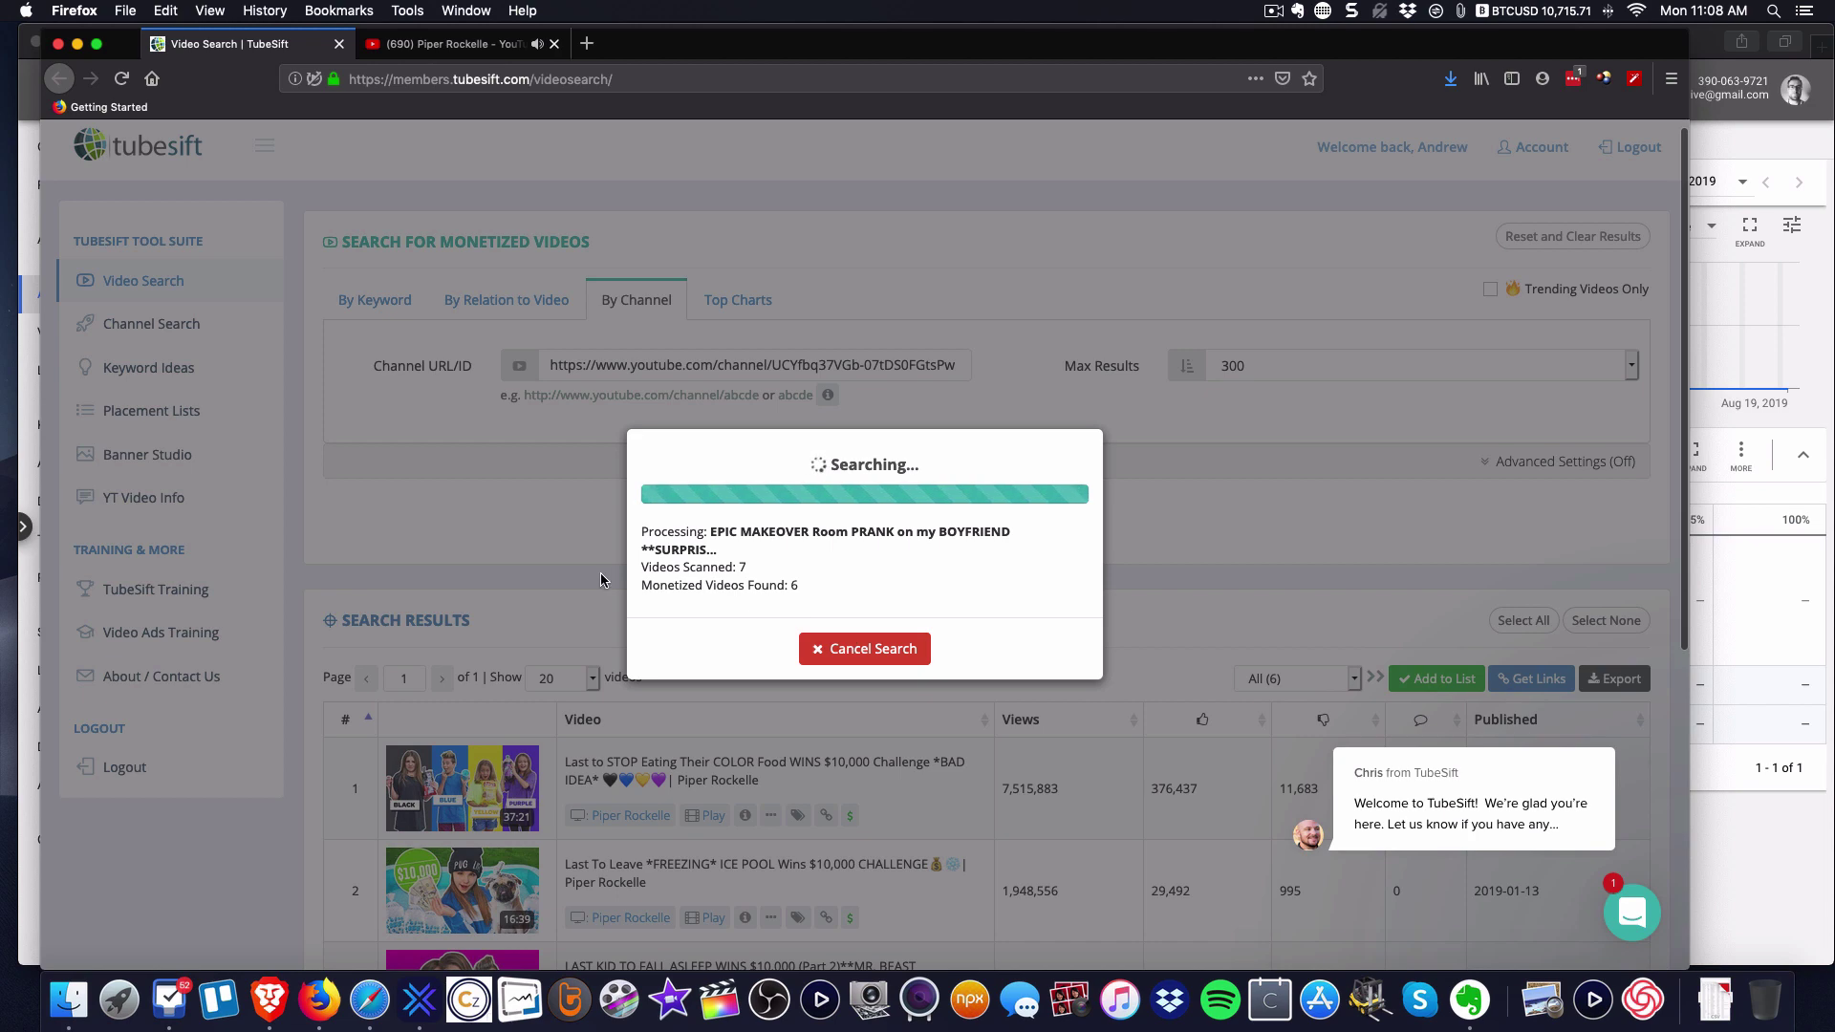
pyautogui.scroll(-6, 588, 568)
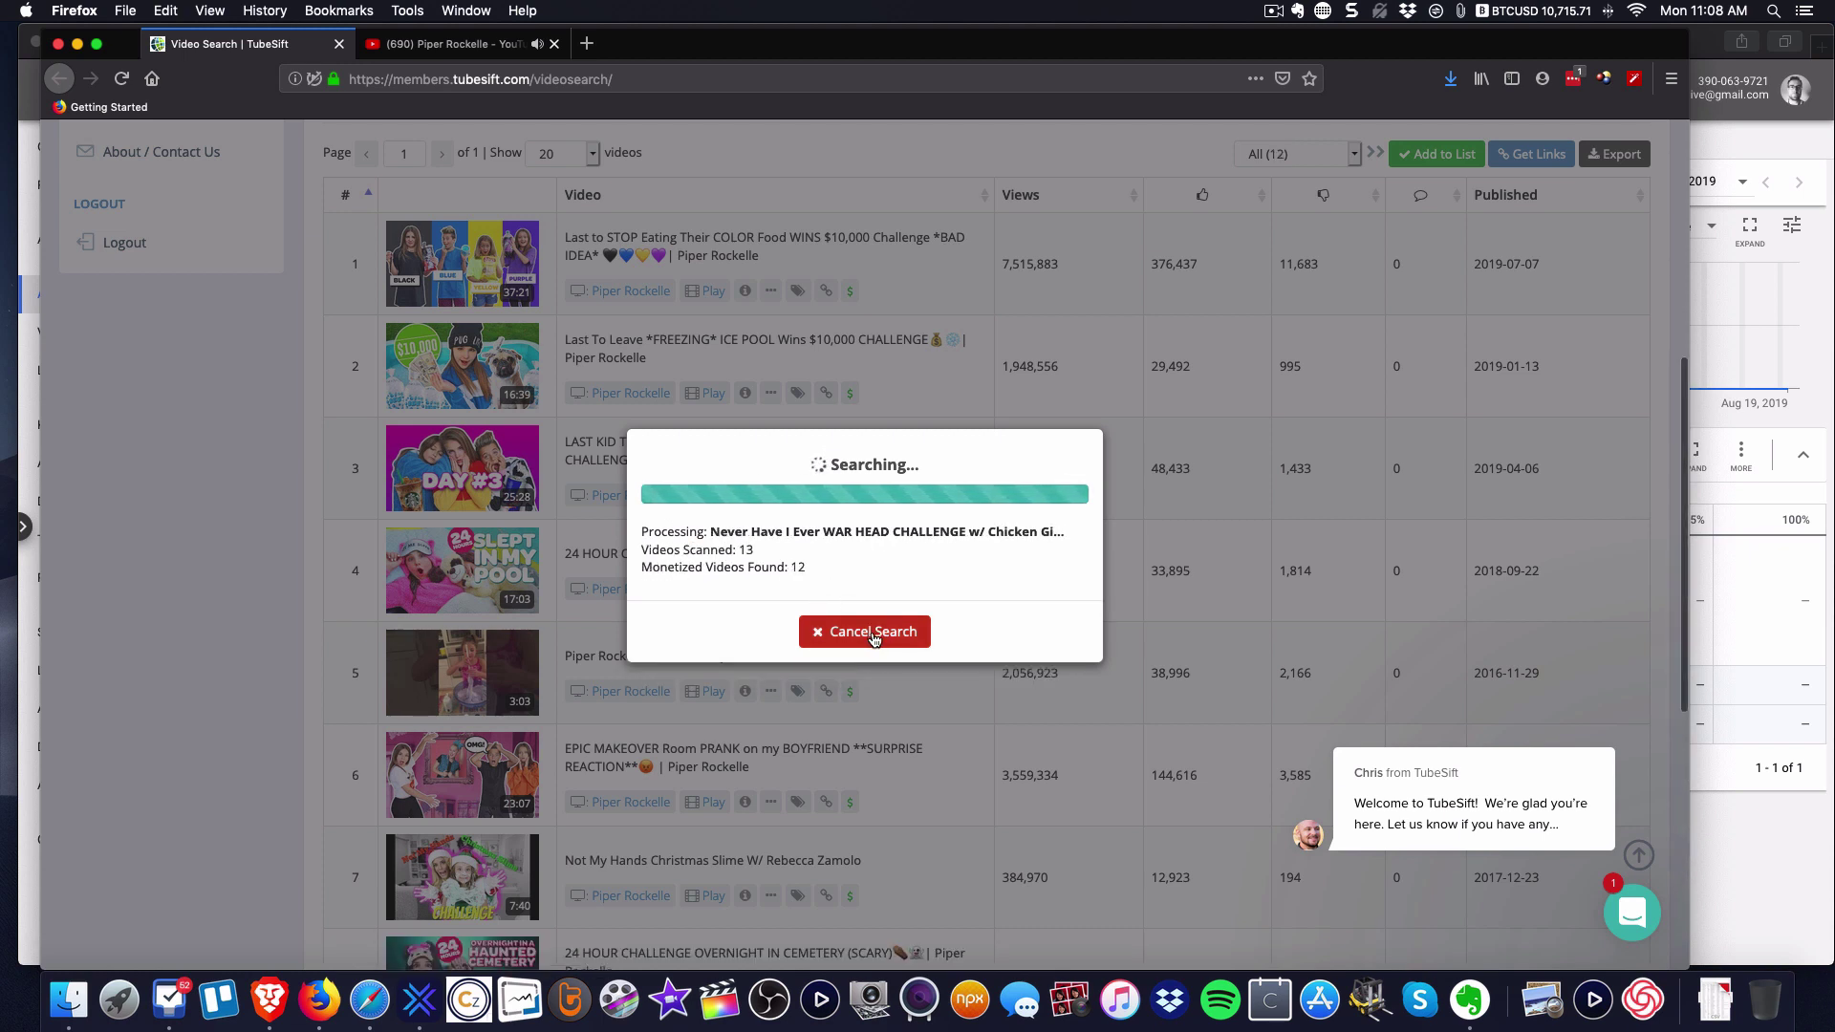
pyautogui.click(872, 634)
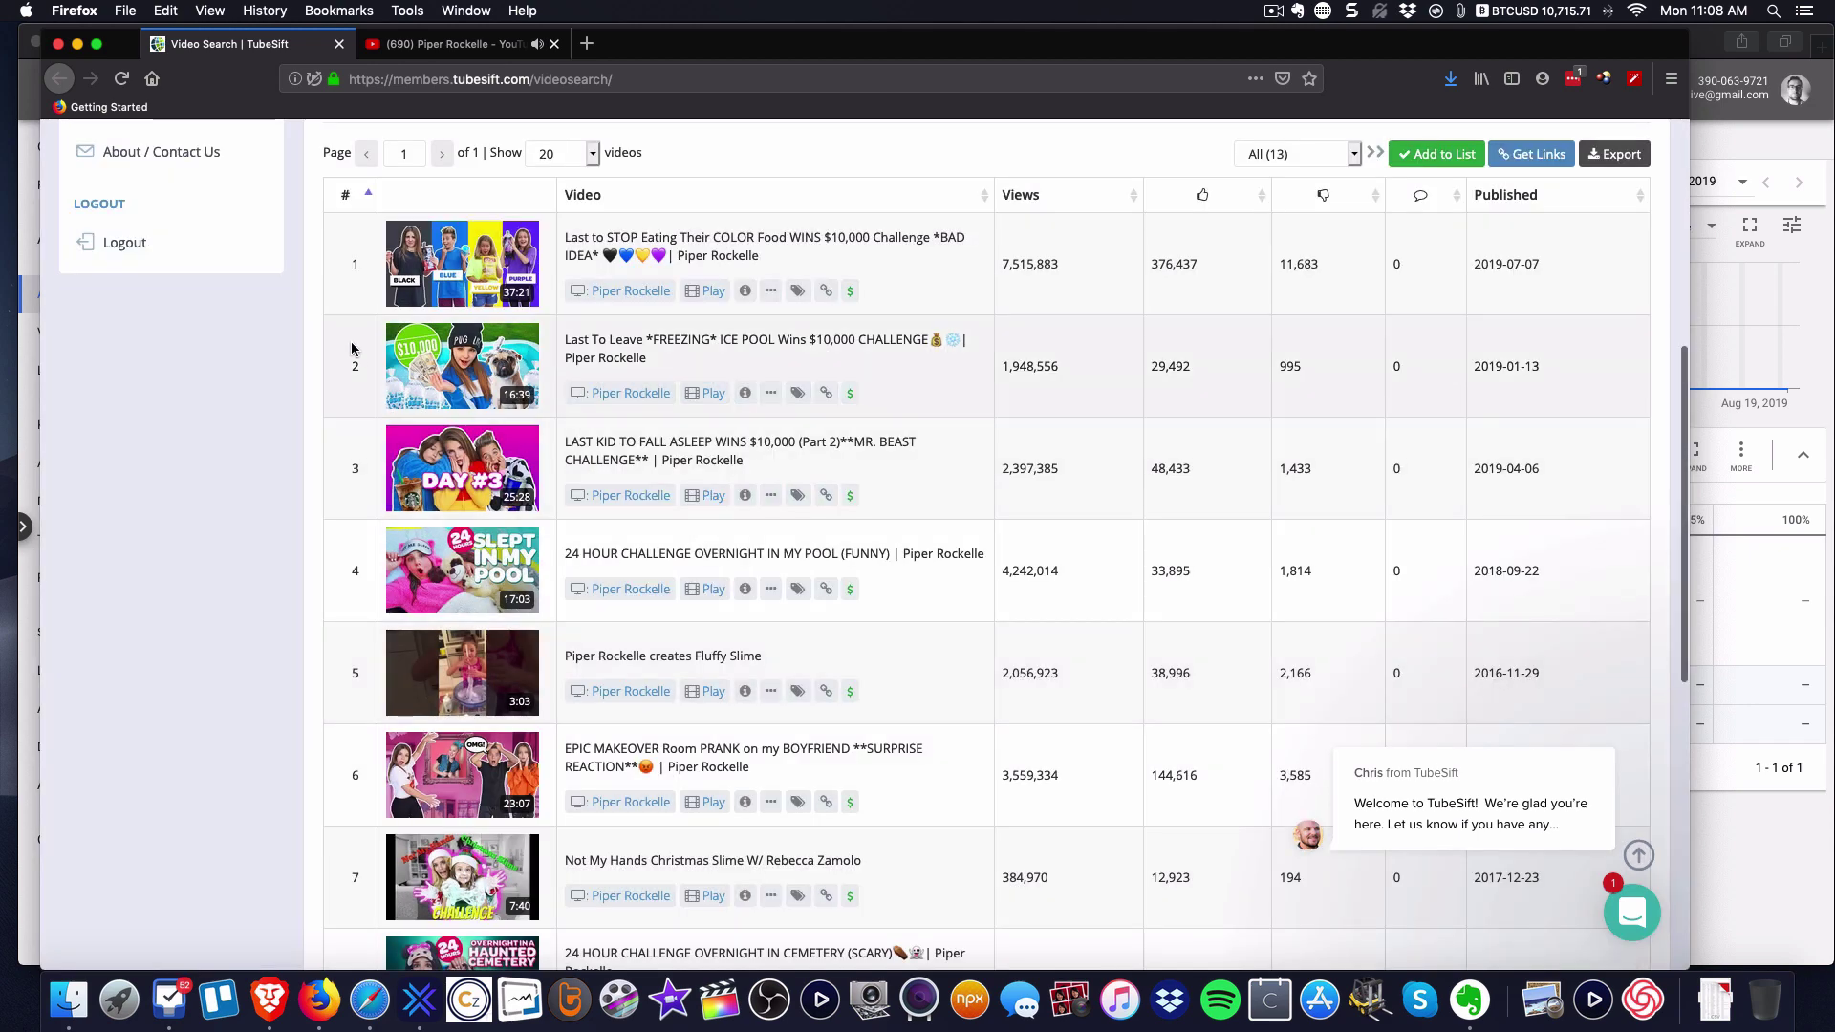
# - Select videos 2, 4, 8 and 9 in the channel's search results
pyautogui.click(354, 362)
pyautogui.click(355, 578)
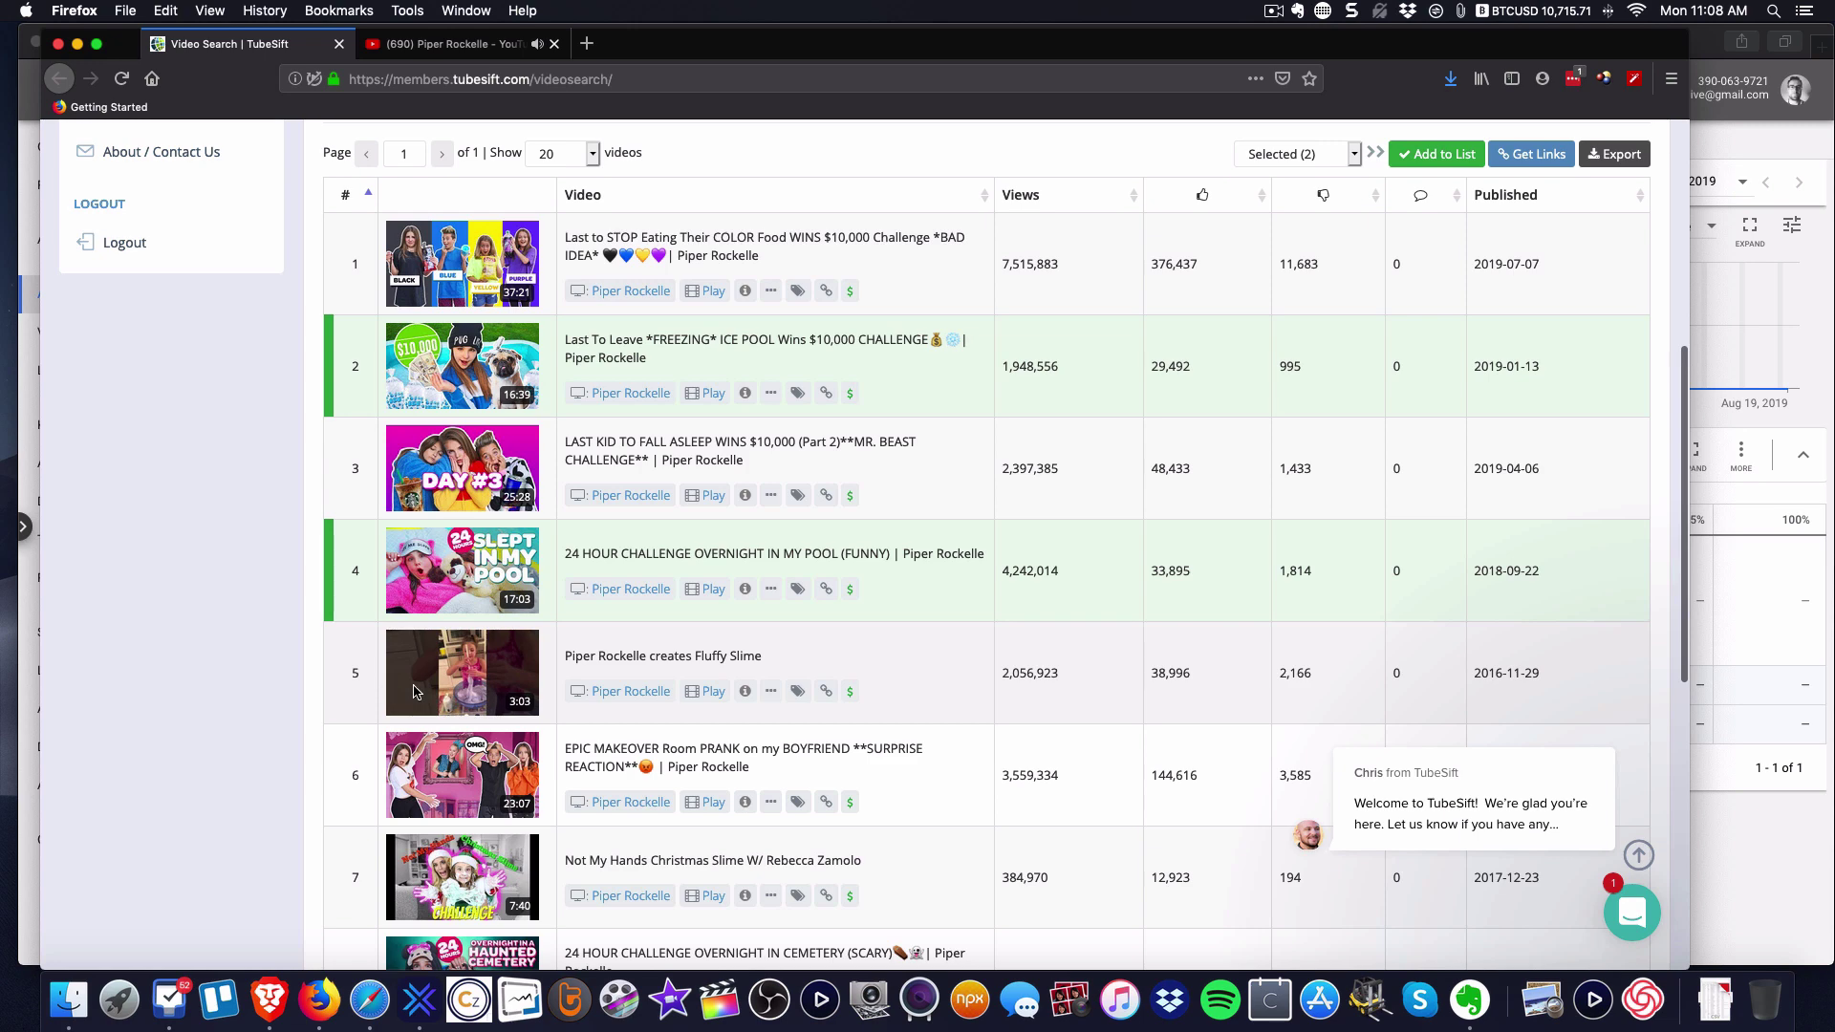
pyautogui.scroll(-3, 411, 688)
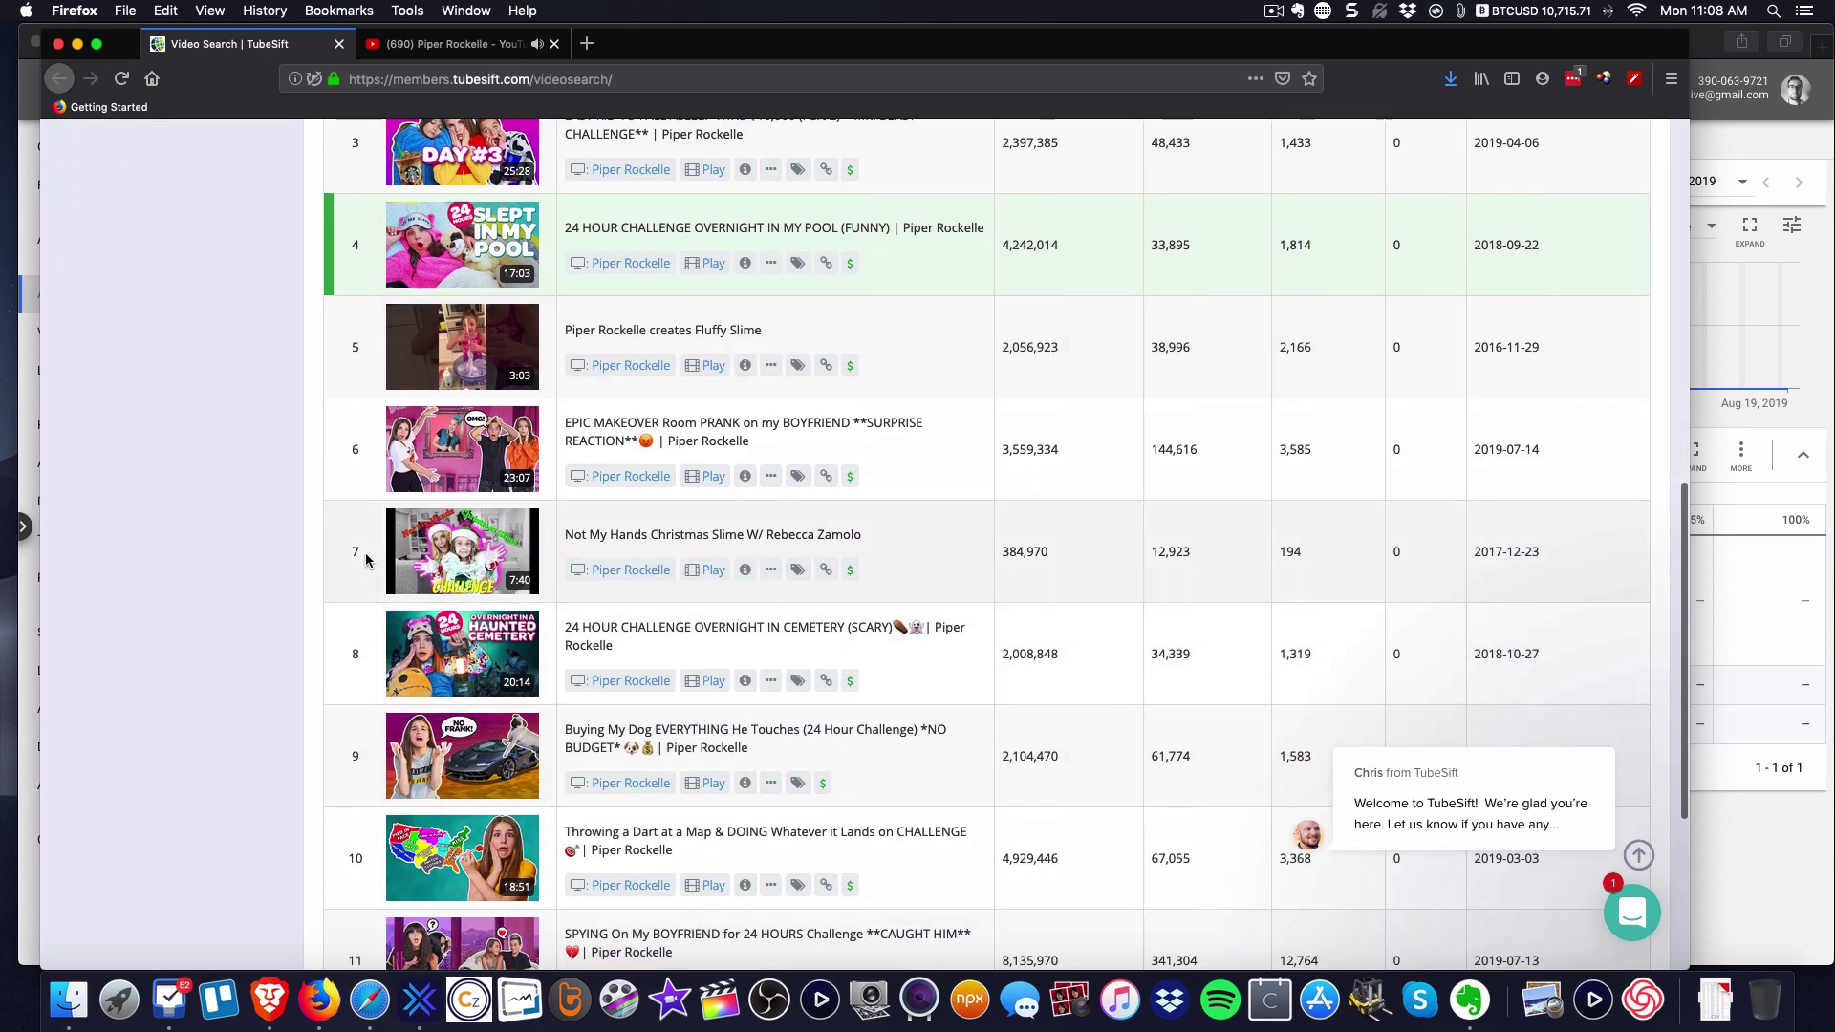
pyautogui.click(359, 671)
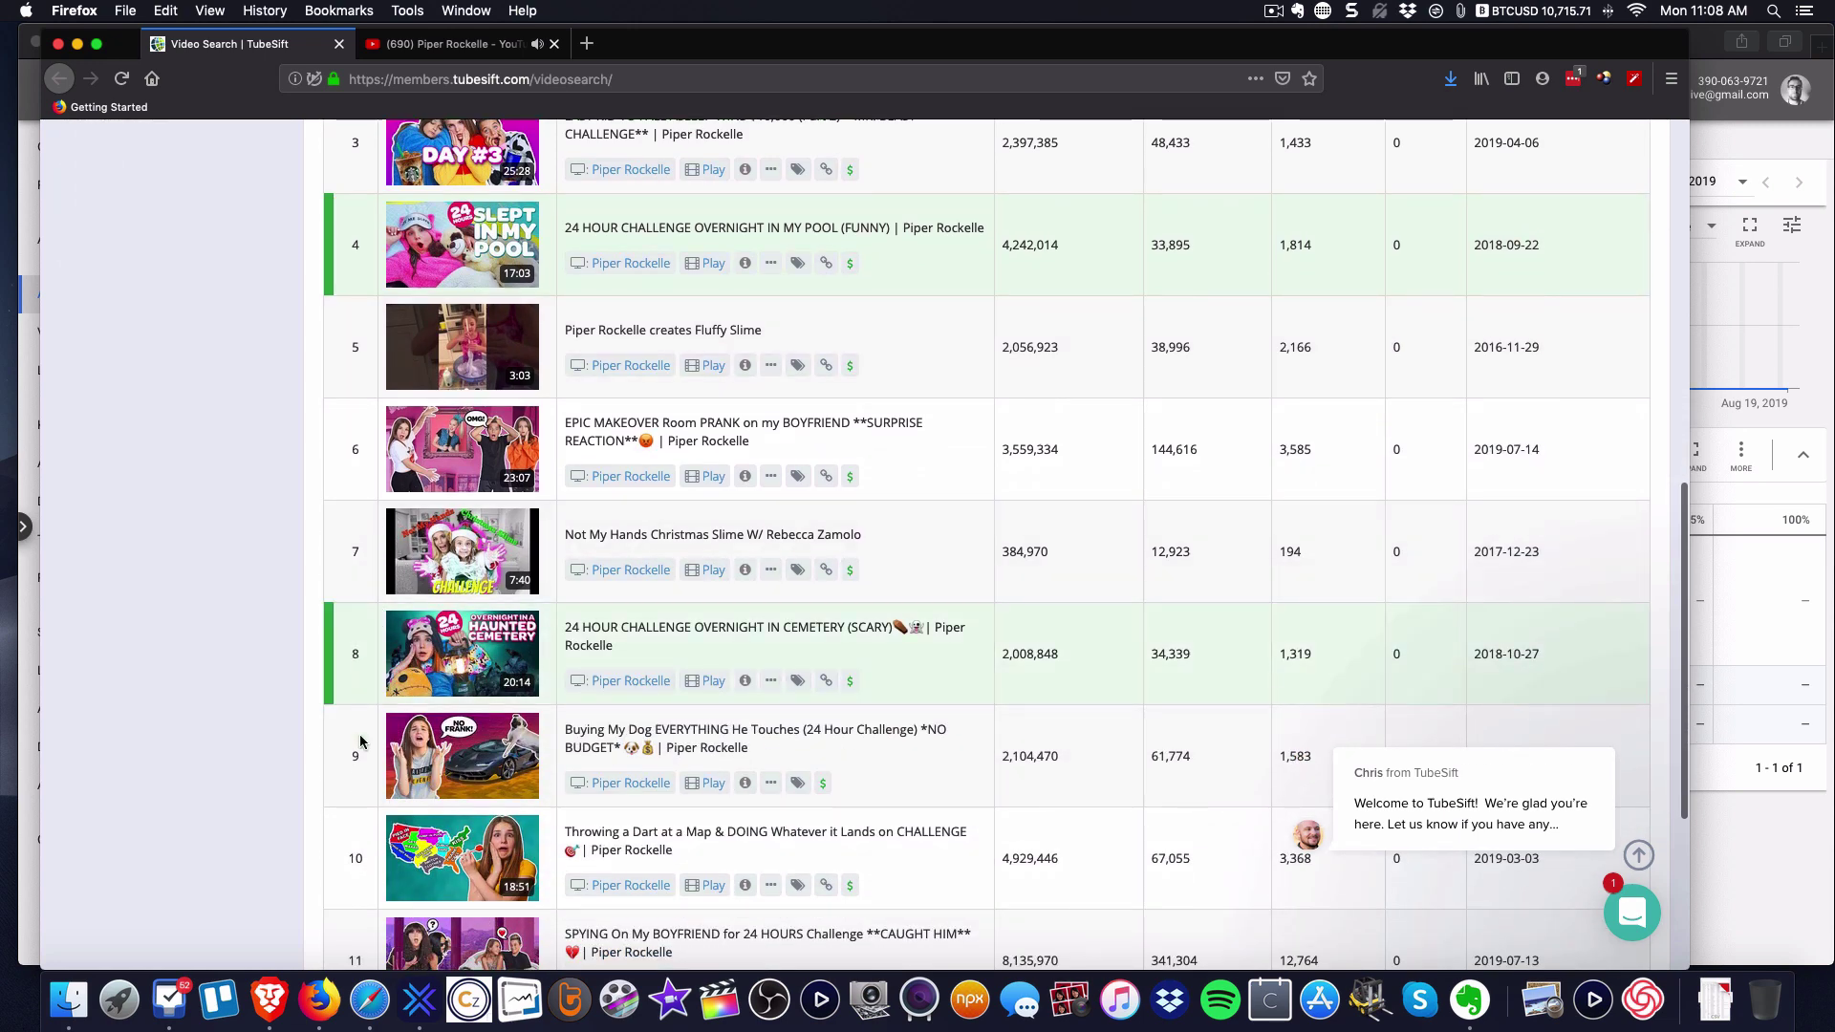
pyautogui.click(363, 782)
pyautogui.scroll(8, 753, 666)
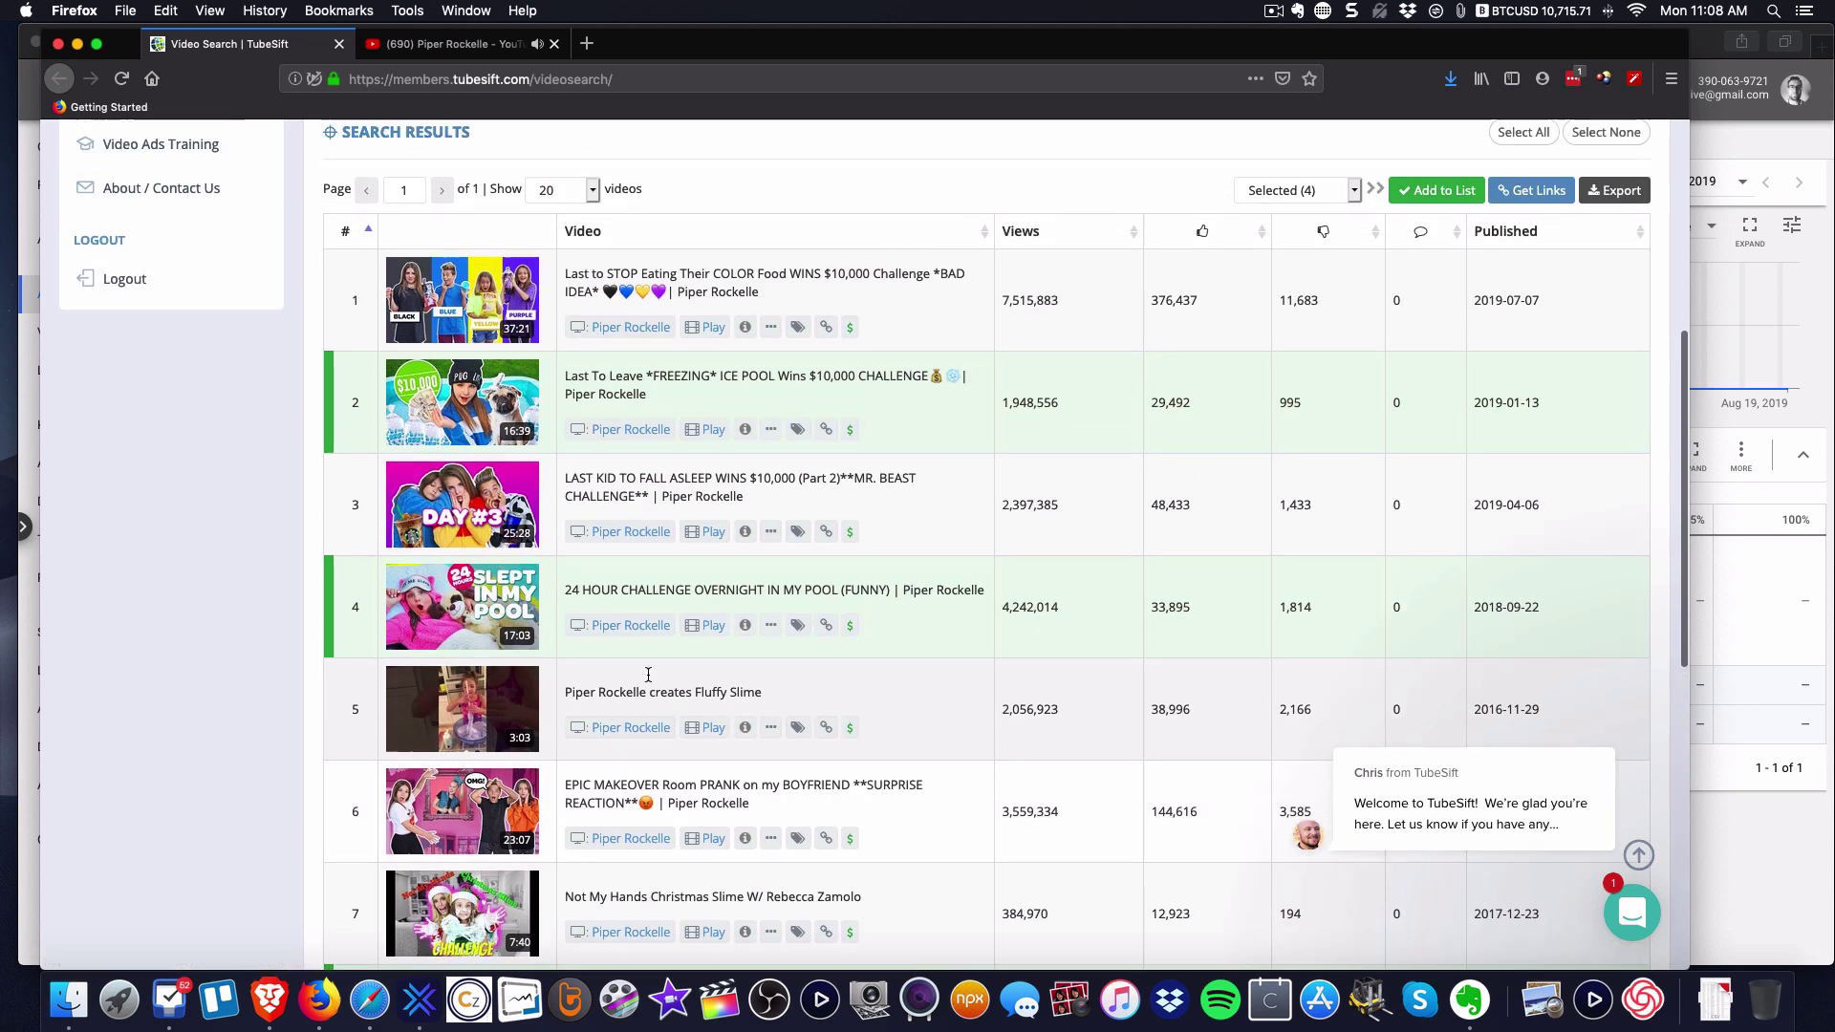
pyautogui.scroll(1, 753, 666)
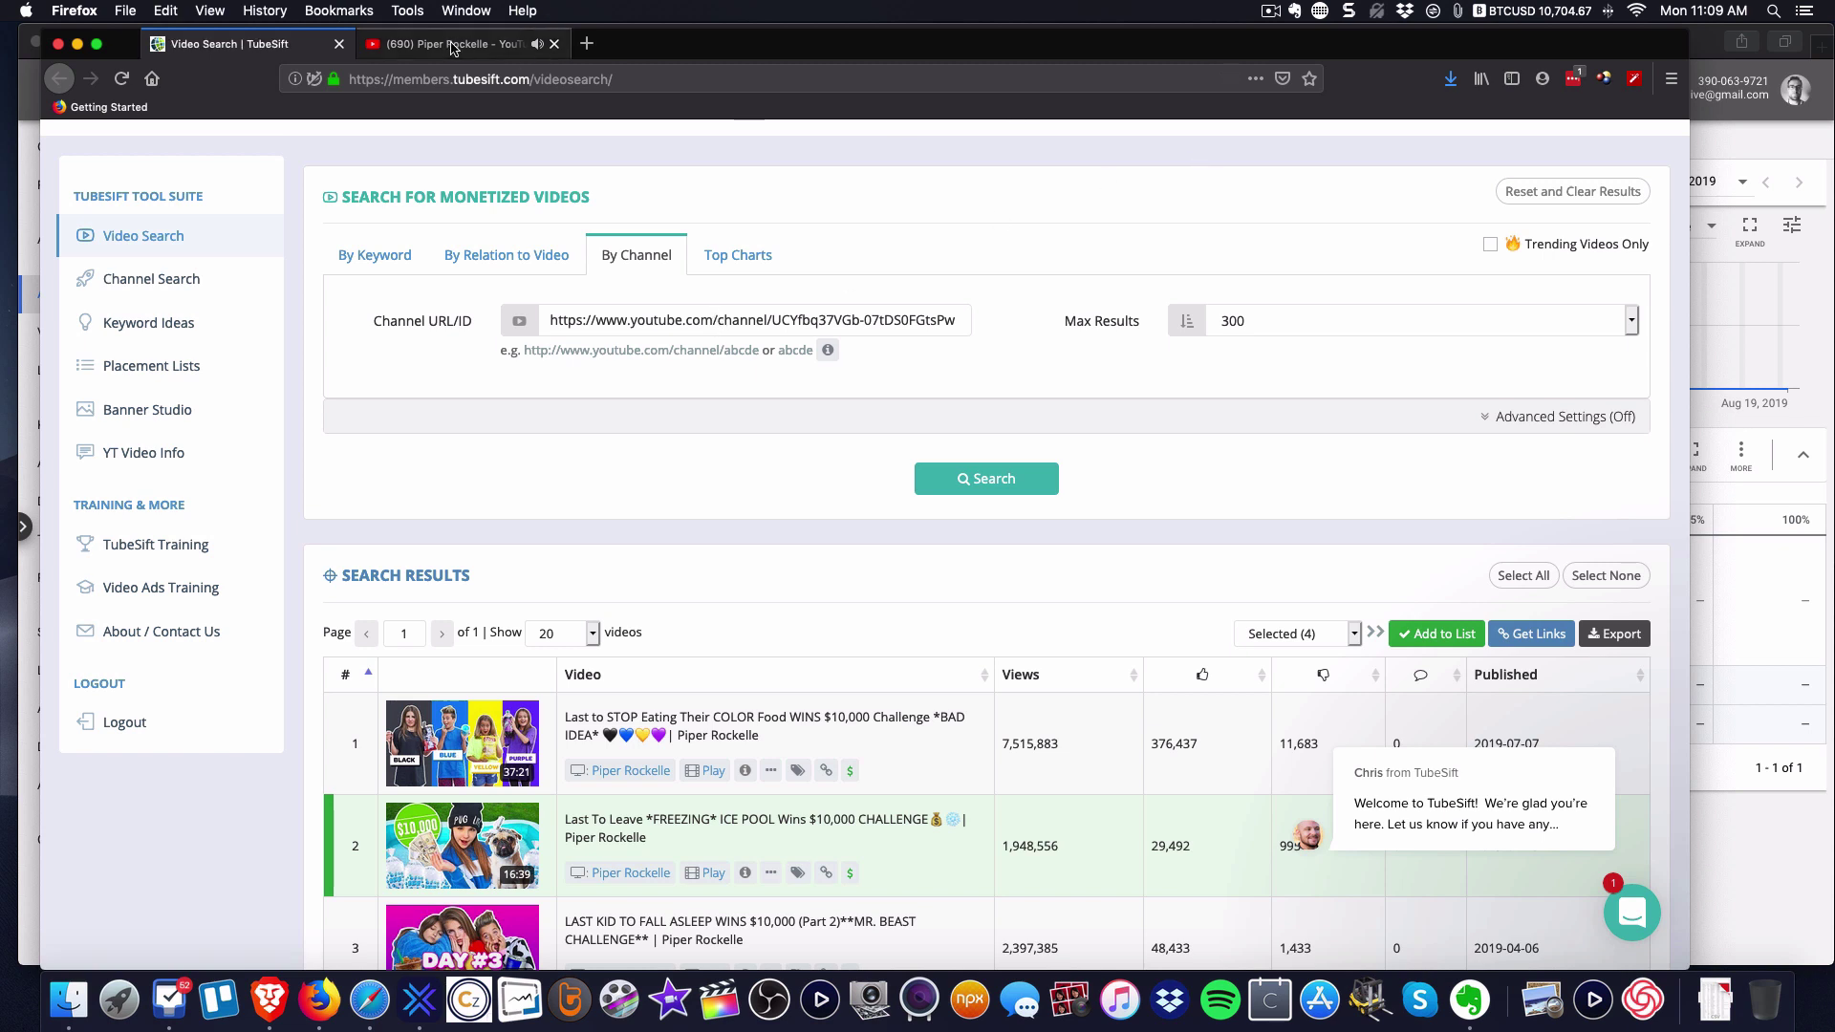
# - Close the YouTube channel page and switch back to the Test 3 campaign in Google Ads in Safari
pyautogui.click(555, 43)
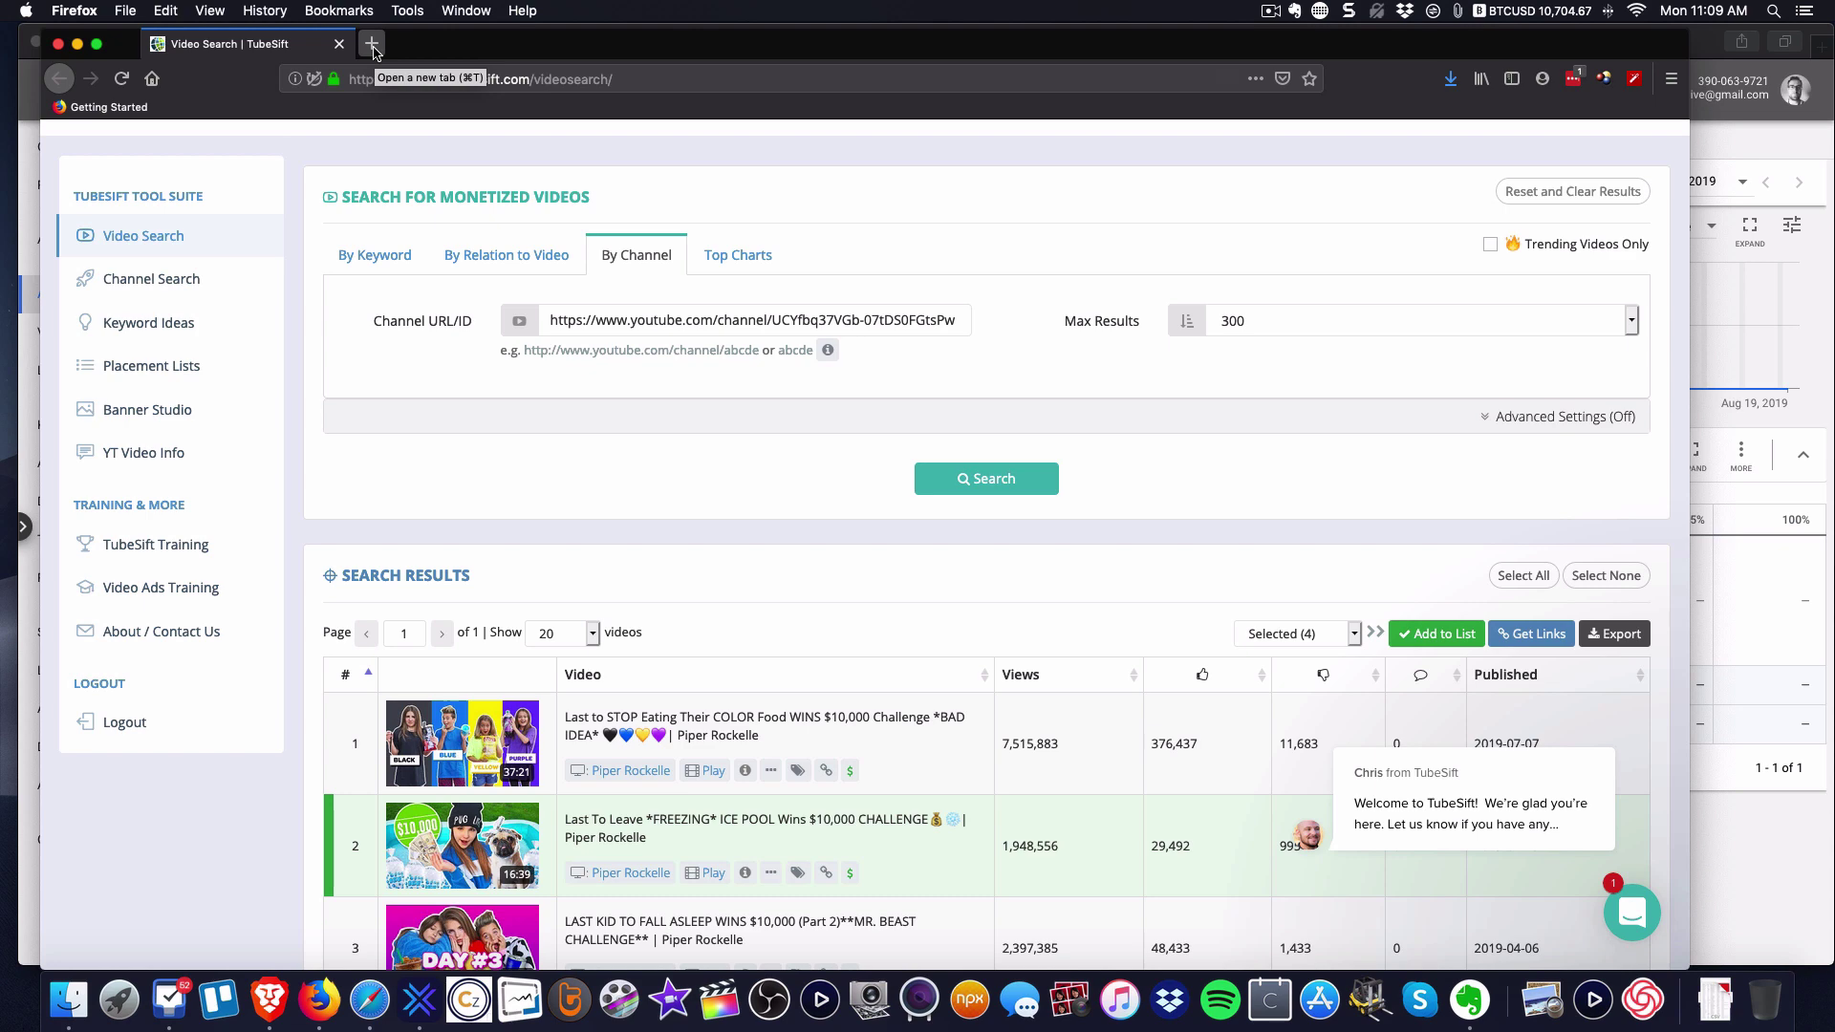
pyautogui.click(369, 999)
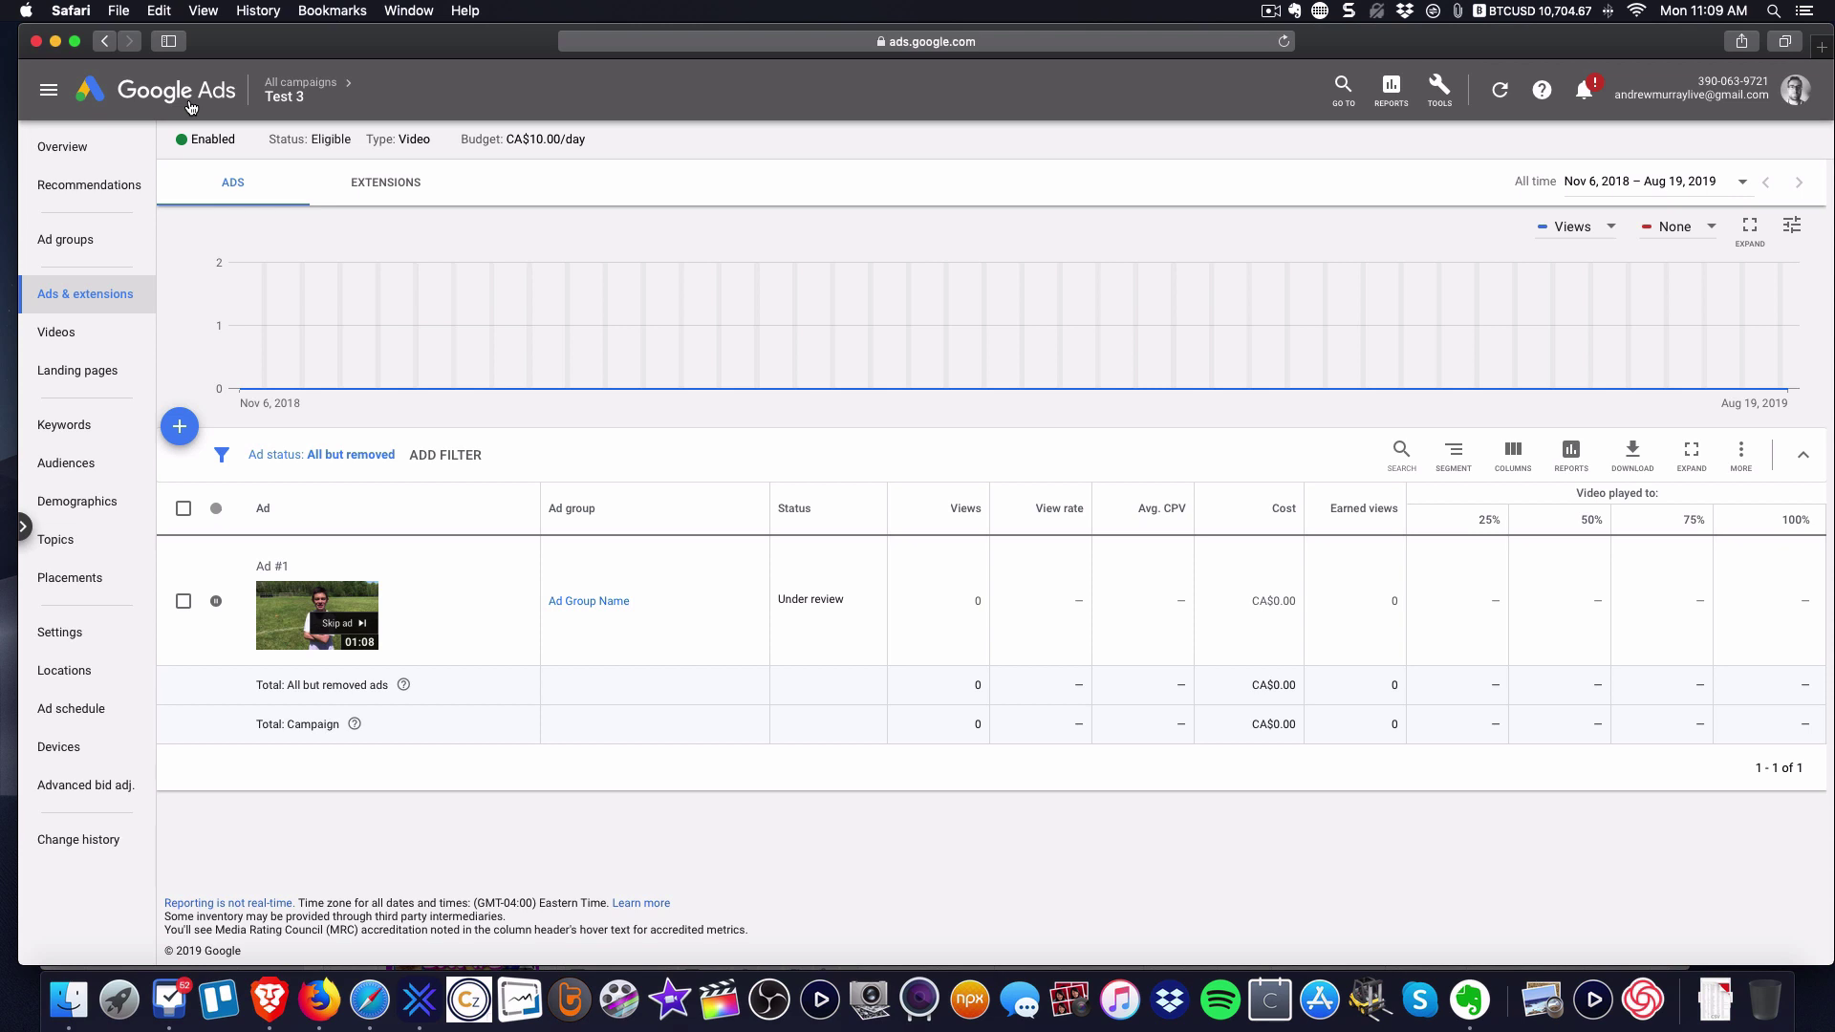
pyautogui.click(1270, 15)
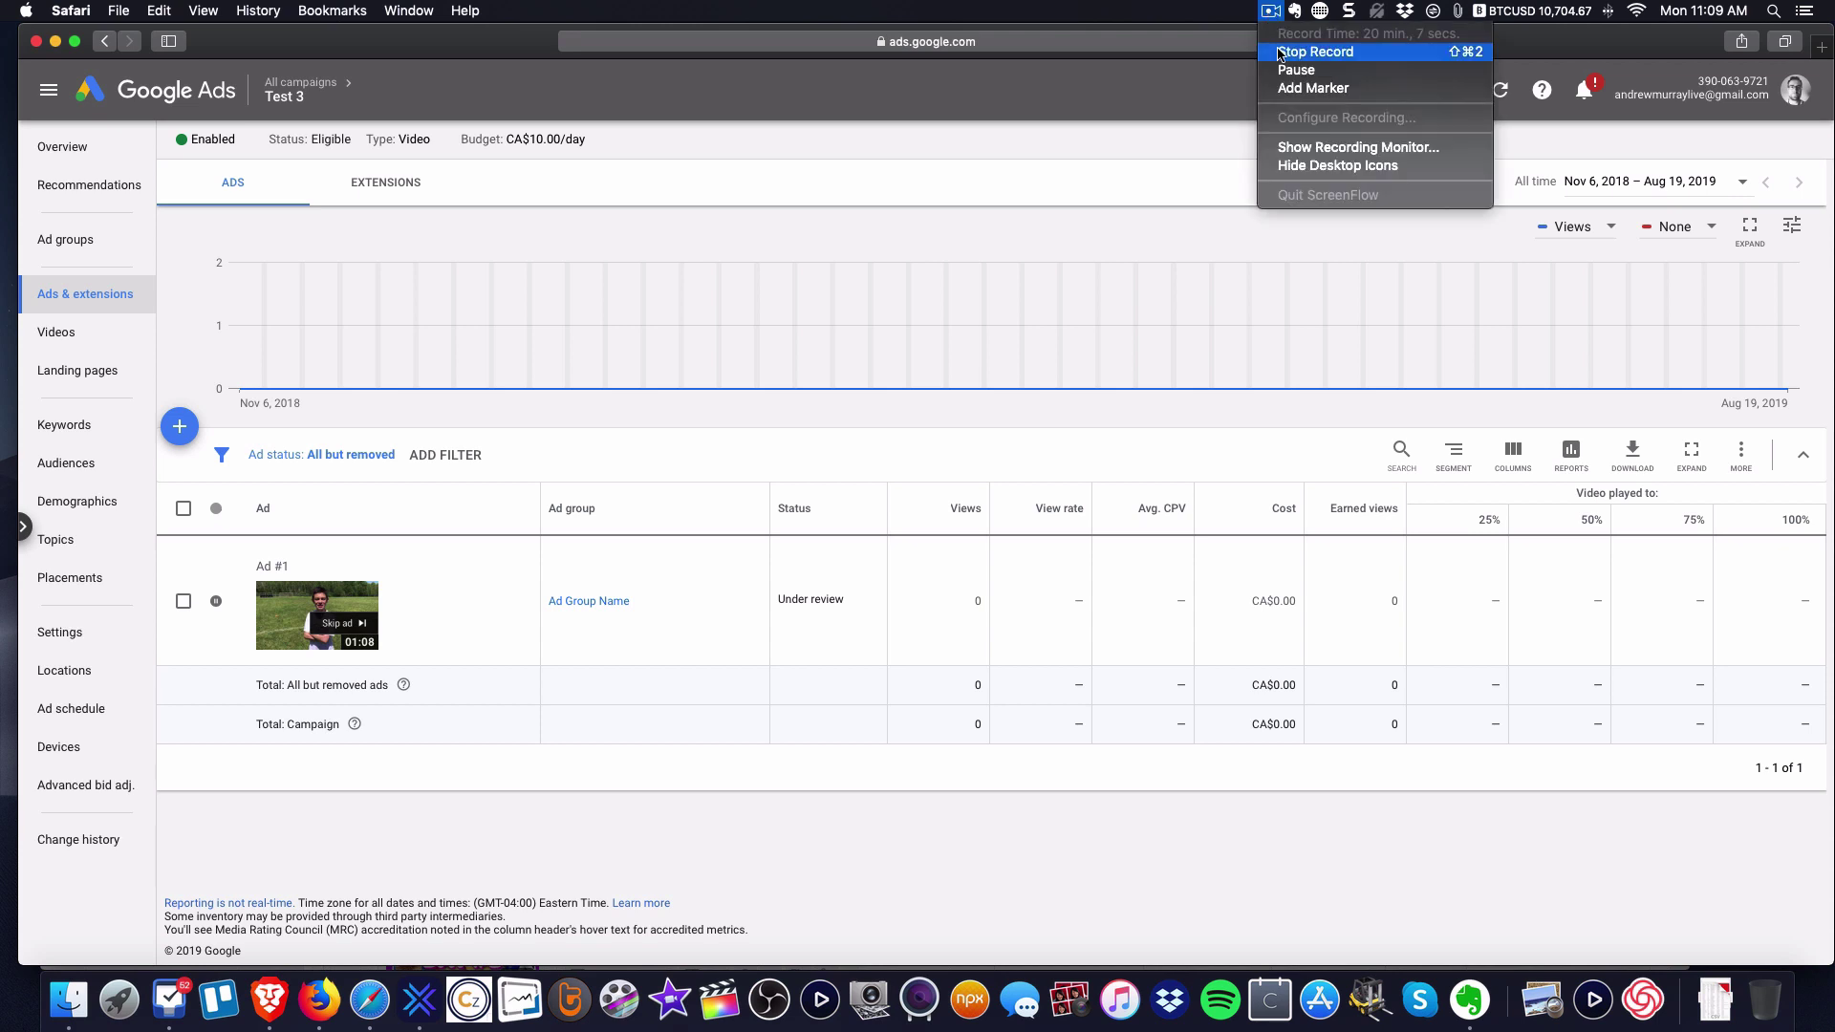